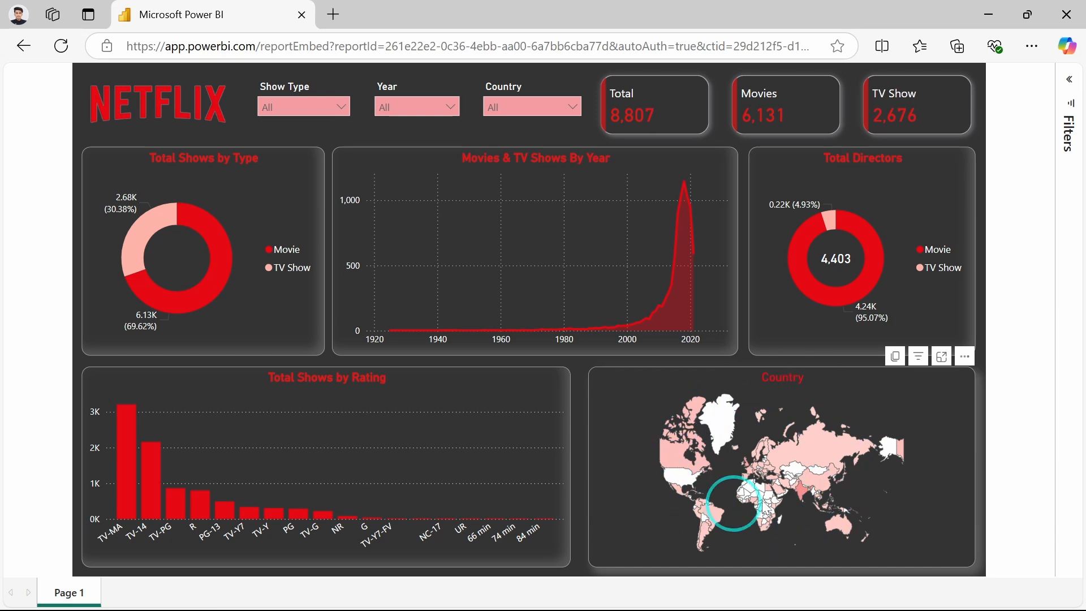
Try the Show Type slicer with Movie, then TV Show, and reset it to Select all.
mouse_move(806, 488)
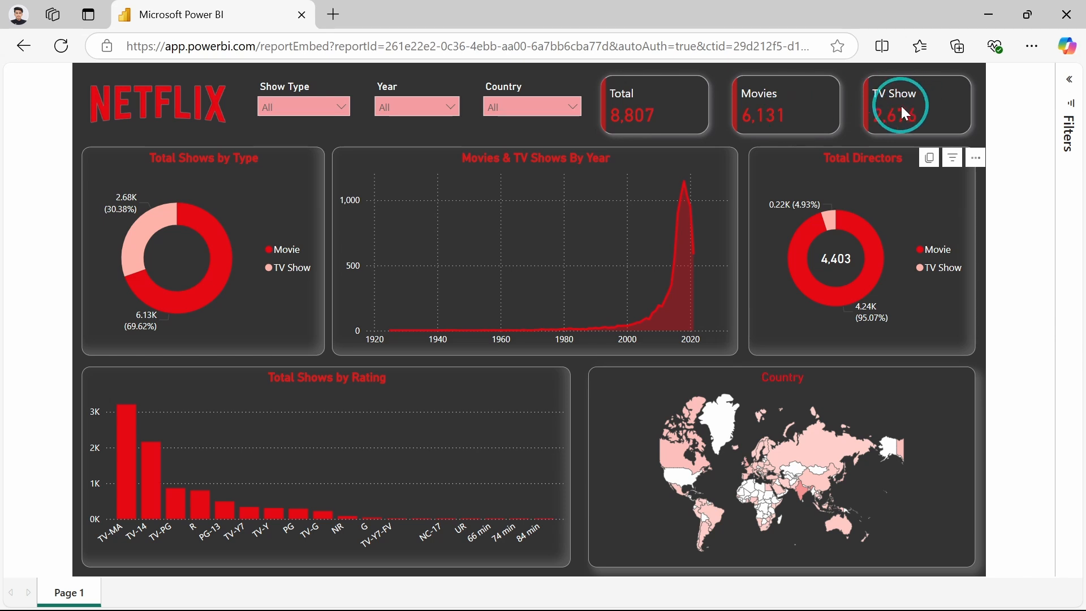
click(336, 111)
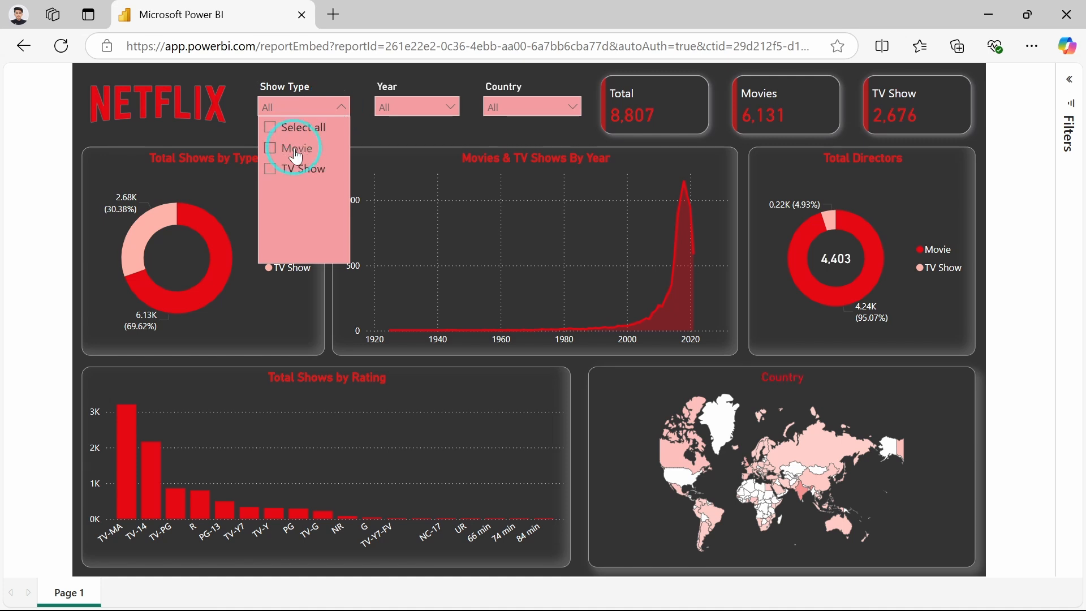
click(296, 156)
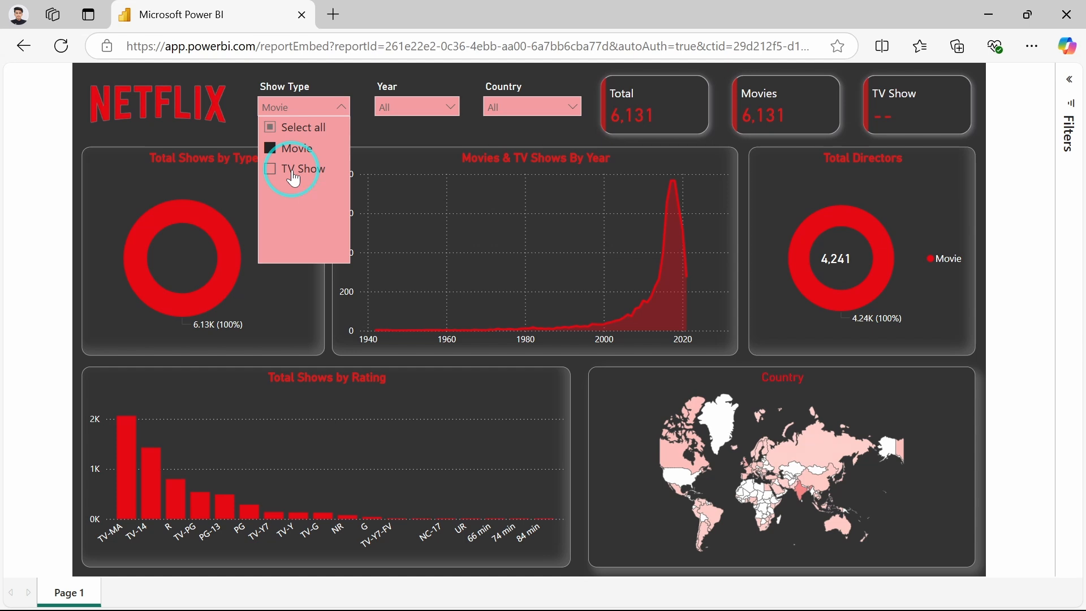
click(294, 176)
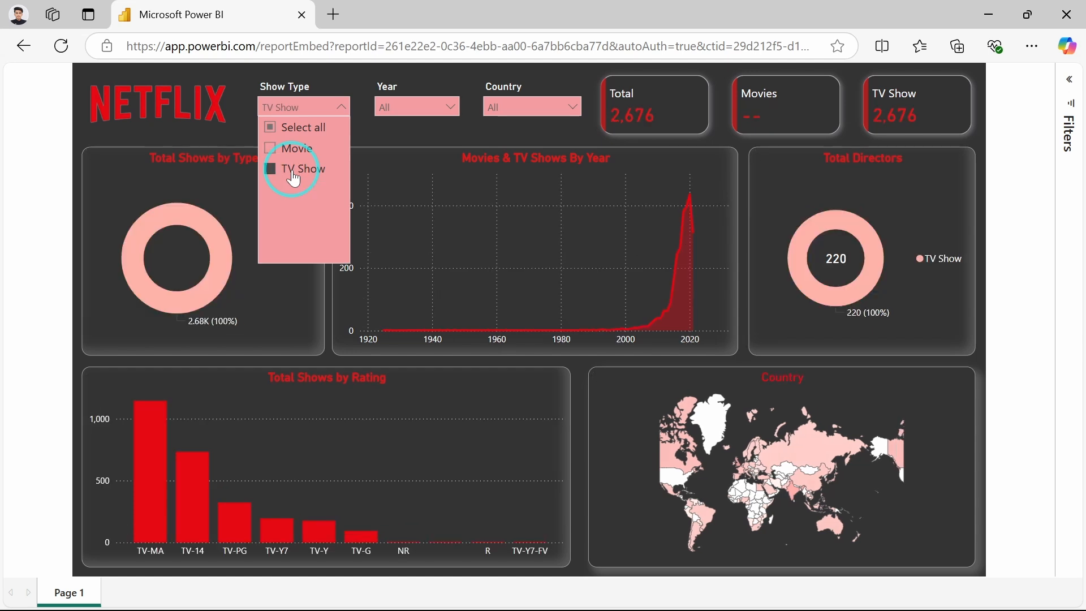
click(287, 127)
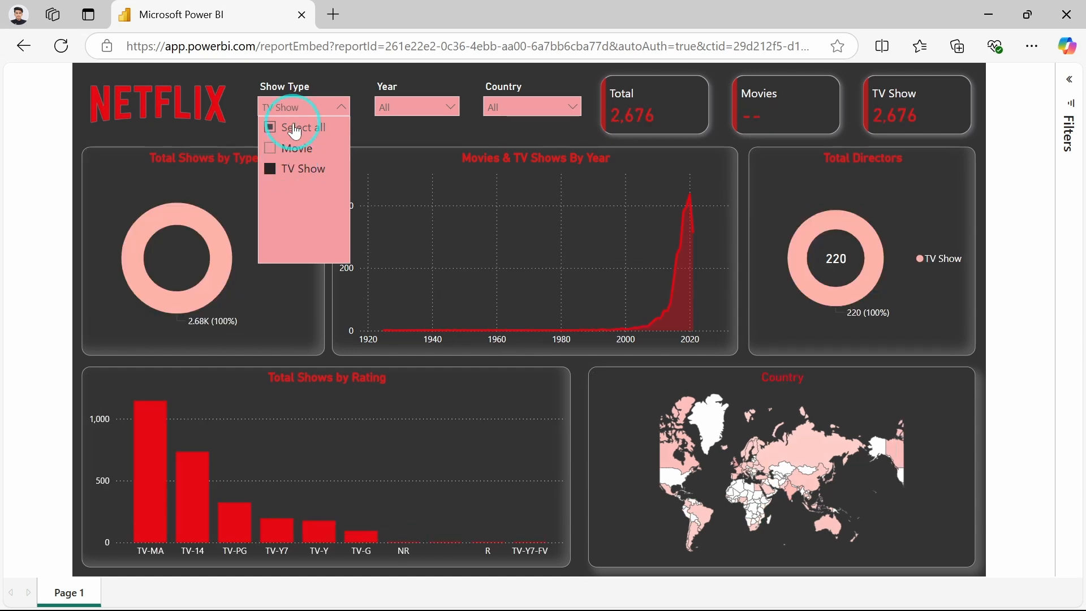
Filter the dashboard to the year 1942 with the Year slicer, then clear that selection.
click(433, 110)
click(436, 103)
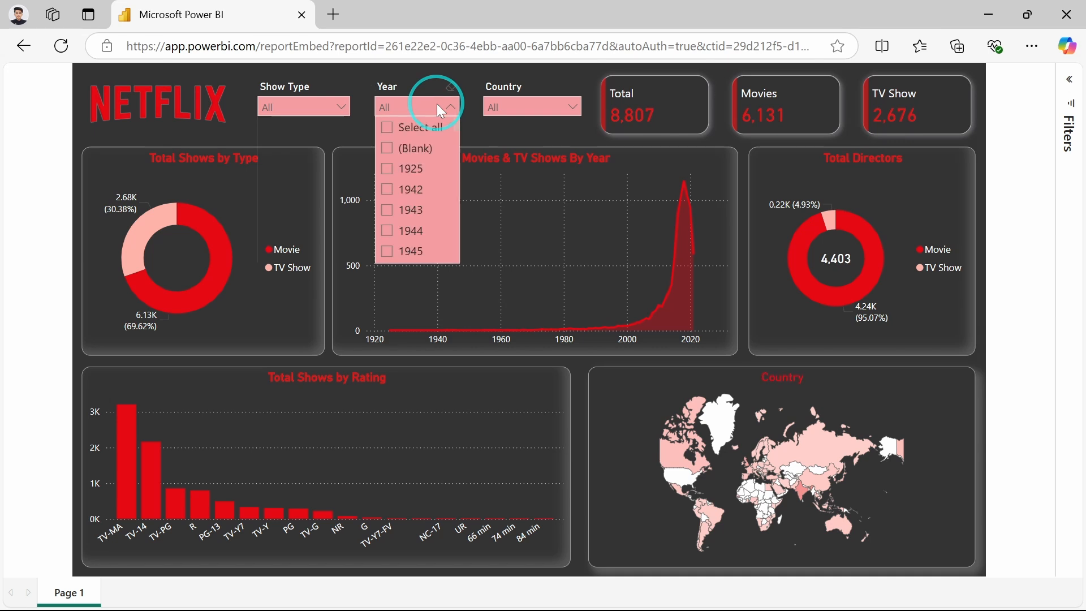
scroll(413, 152, down, 1)
scroll(413, 159, down, 1)
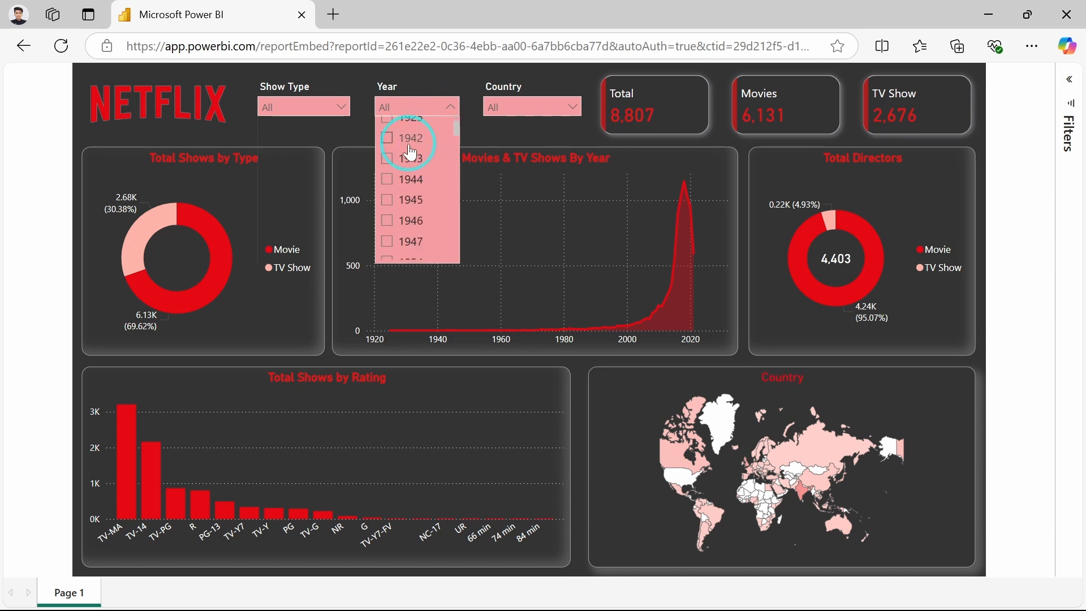
click(409, 145)
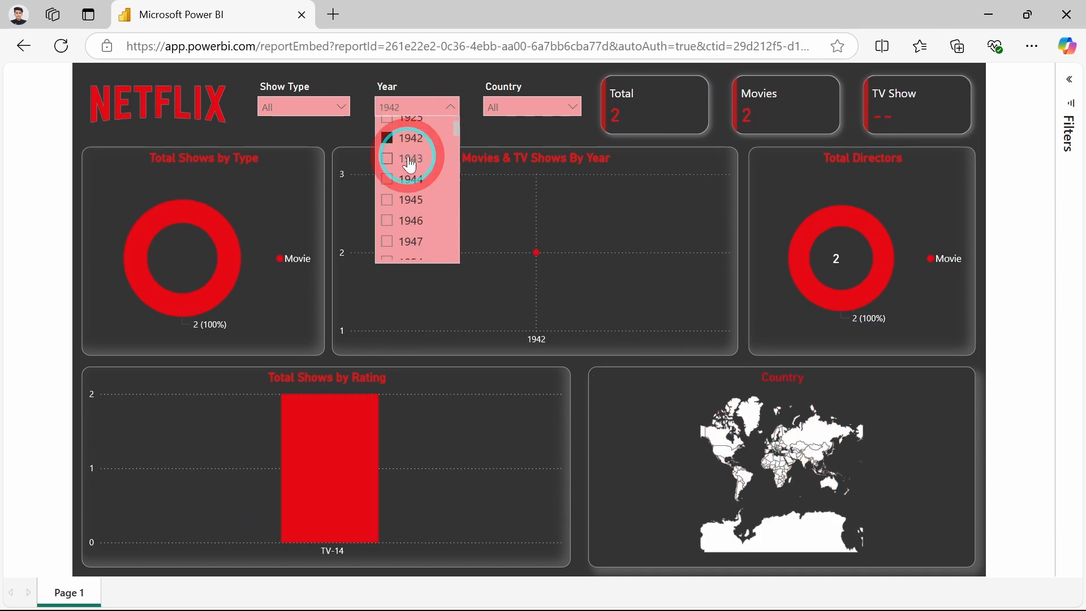
click(411, 163)
click(411, 164)
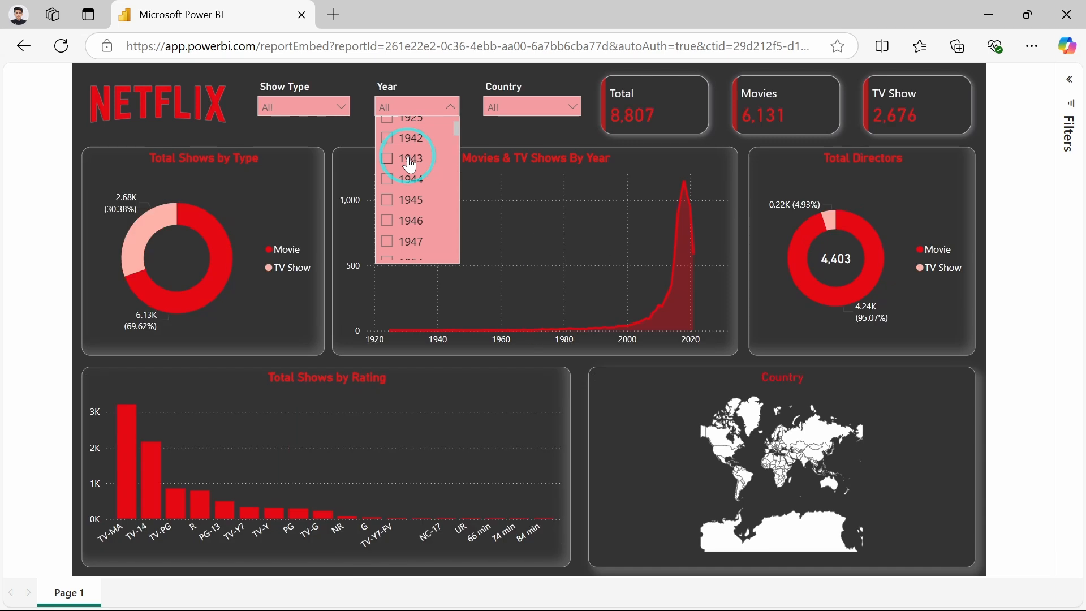
Filter the dashboard by Australia and then Bangladesh in the Country slicer, clear it and close the list.
click(516, 107)
click(516, 106)
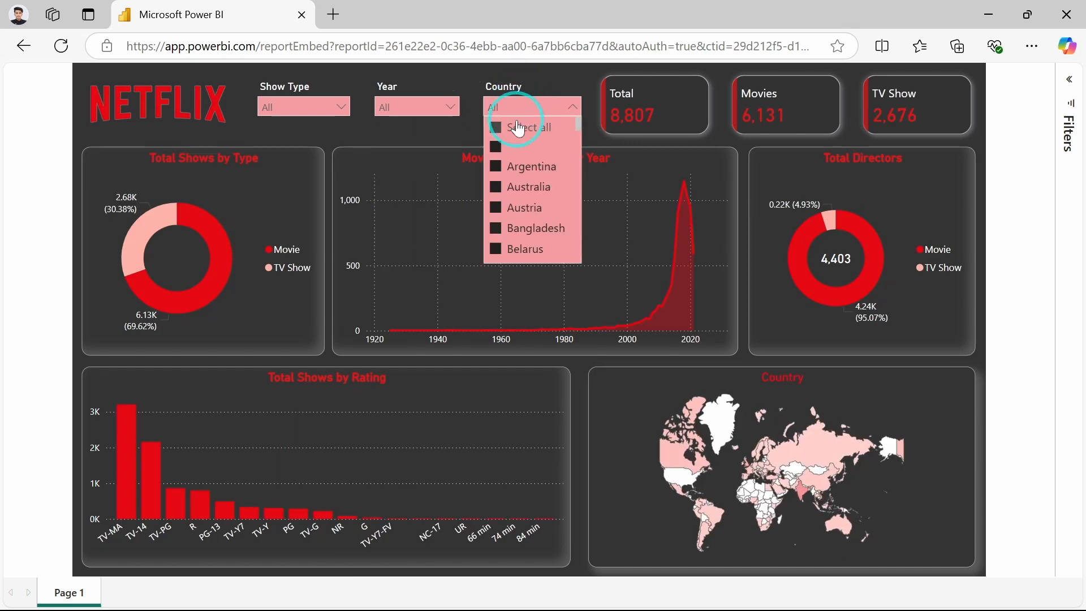
click(525, 192)
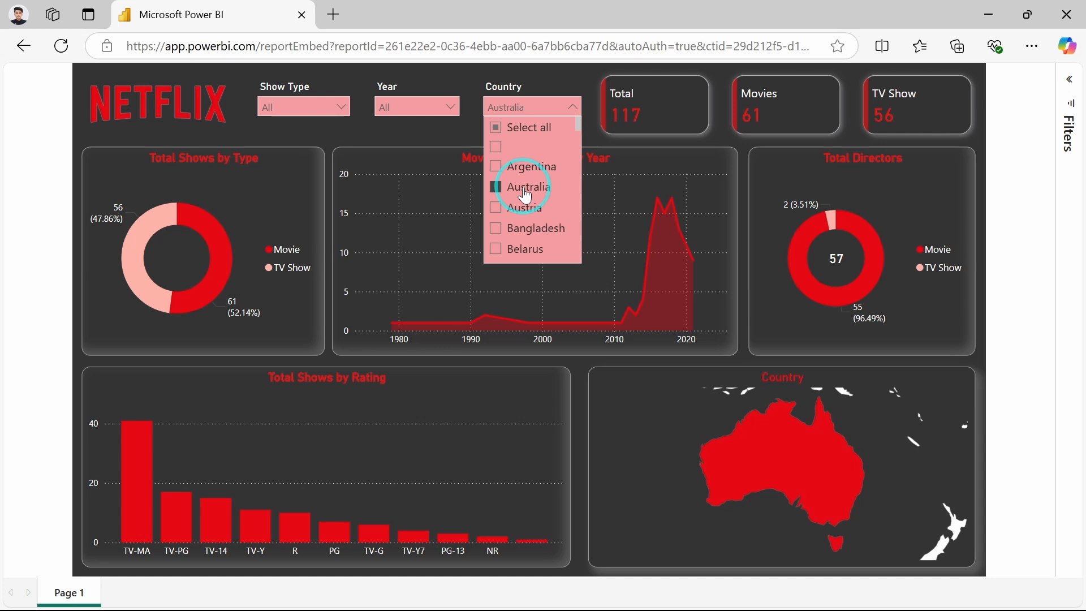
click(528, 232)
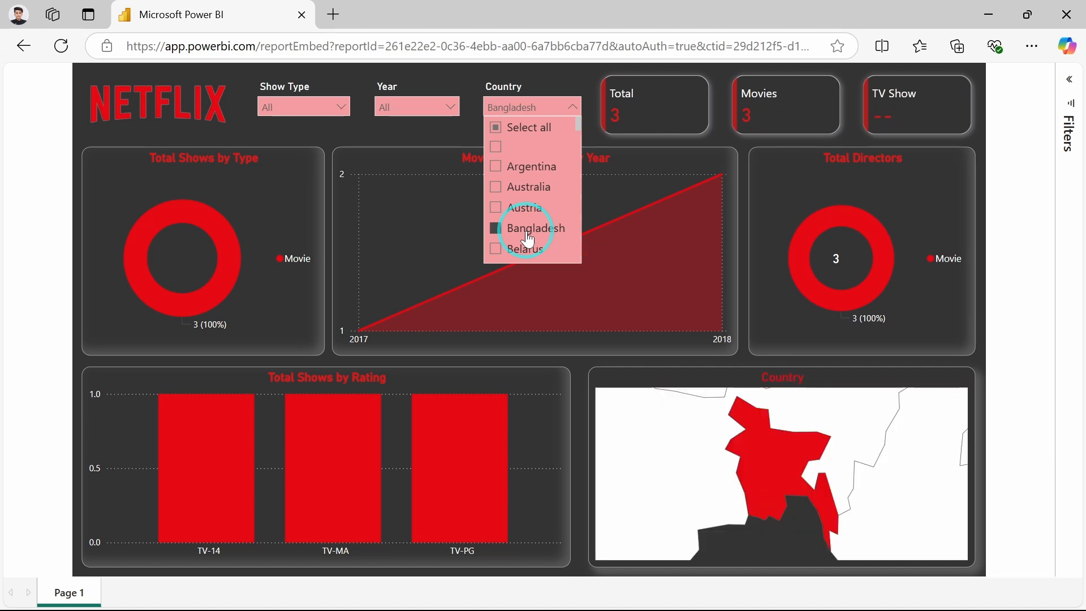
click(528, 232)
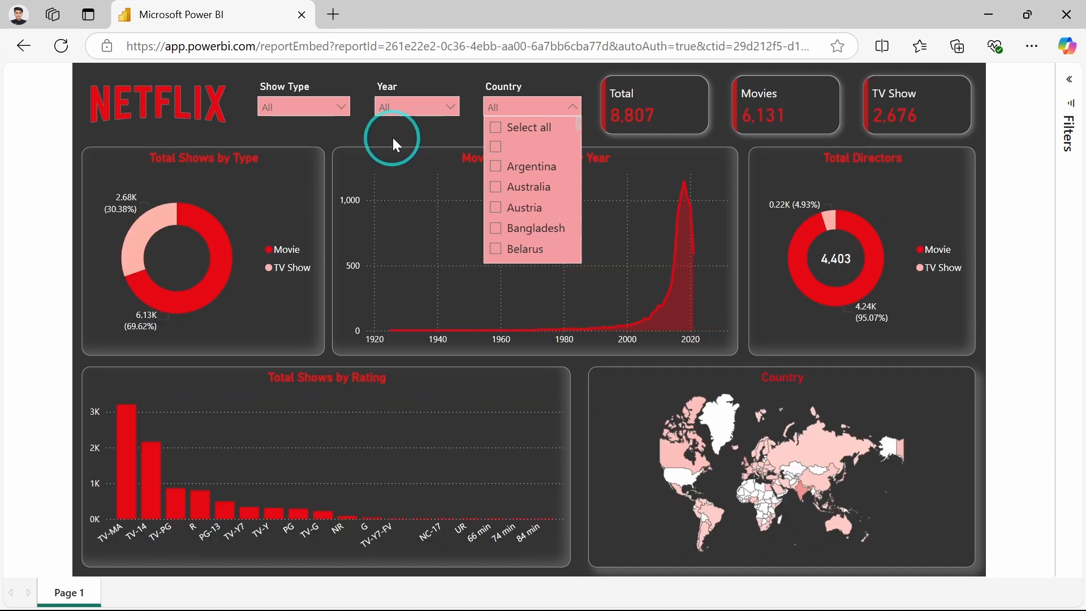
click(393, 137)
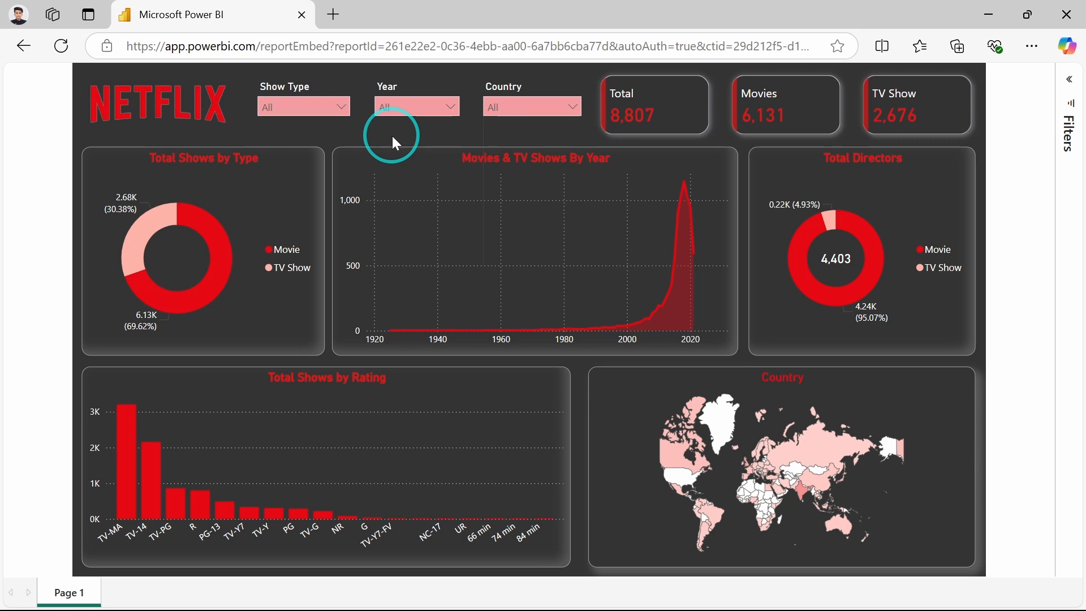
Switch to Excel and autofit the column widths of the whole netflix_titles sheet.
key(alt+Tab)
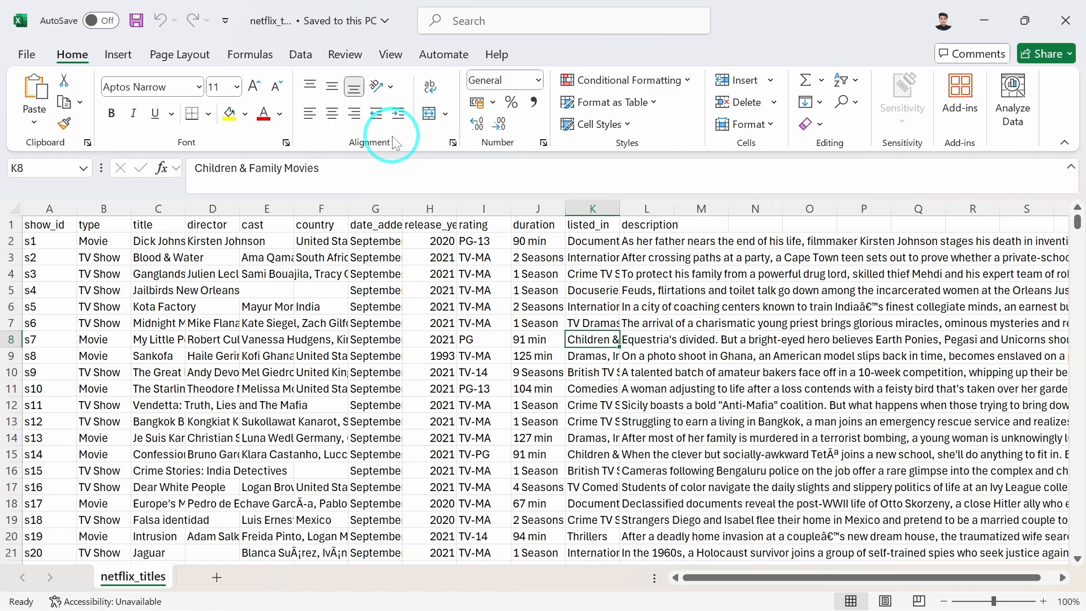
click(375, 360)
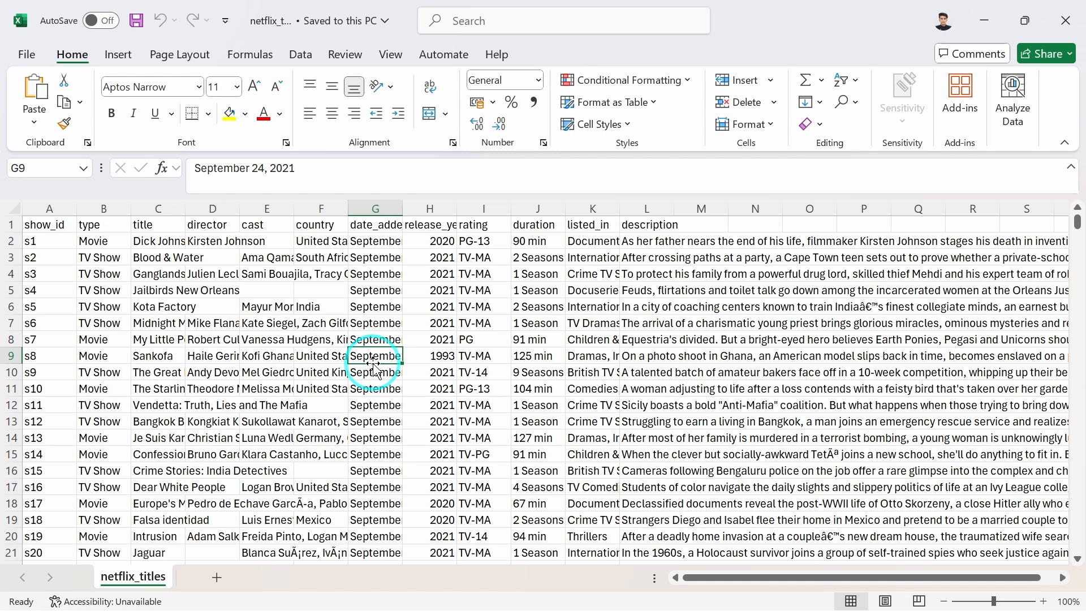
key(ctrl+a)
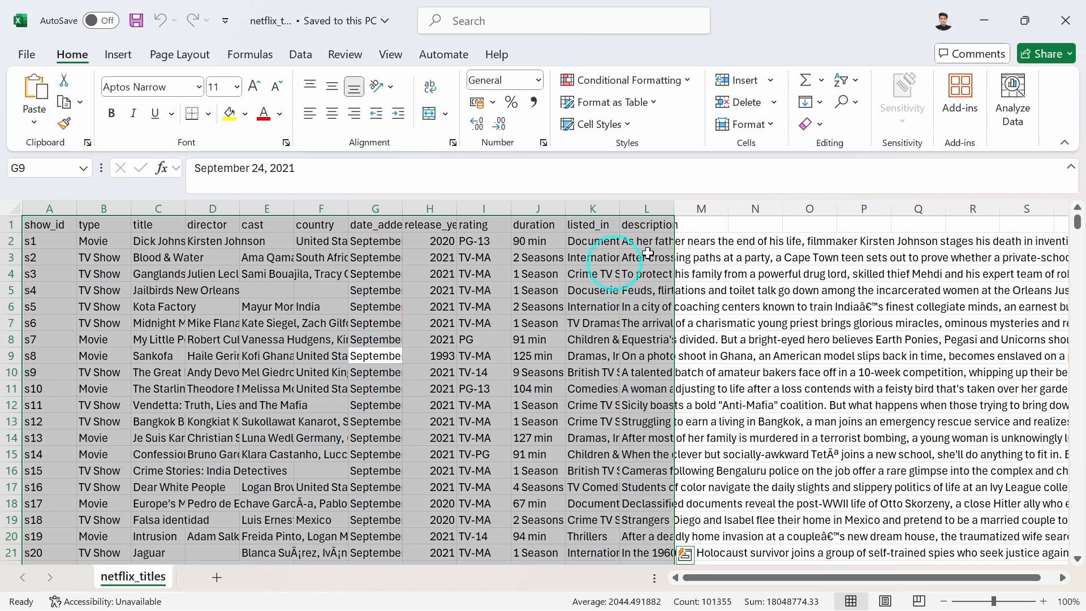
click(746, 126)
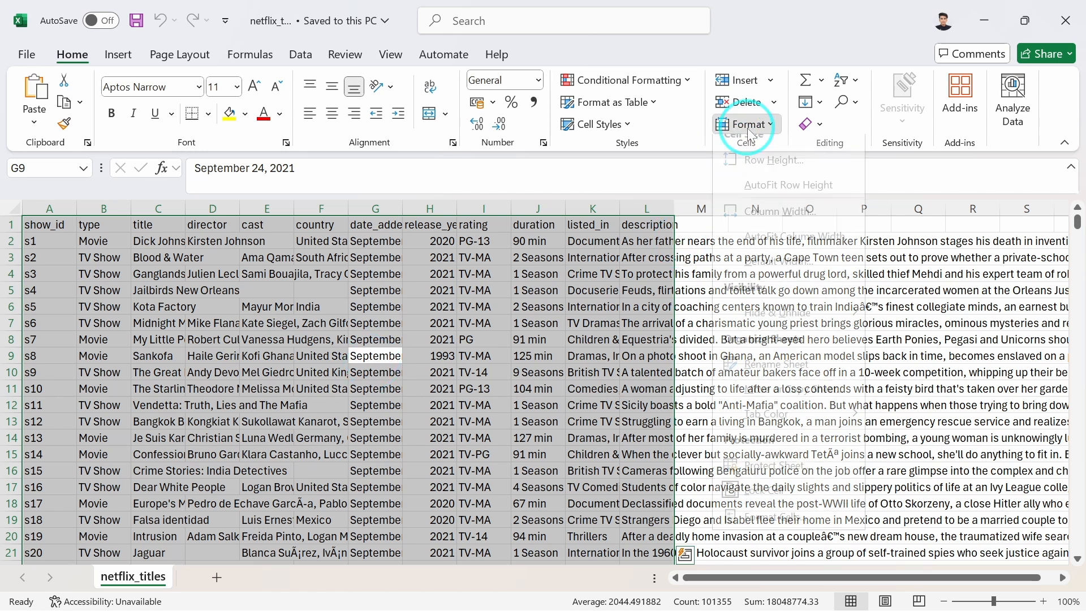
click(780, 247)
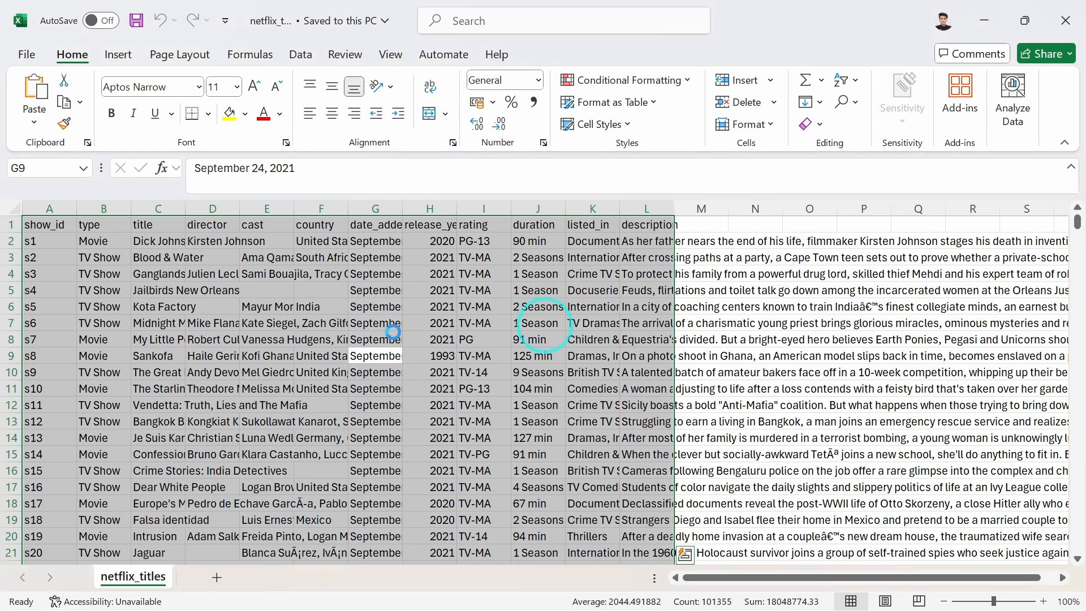
click(368, 329)
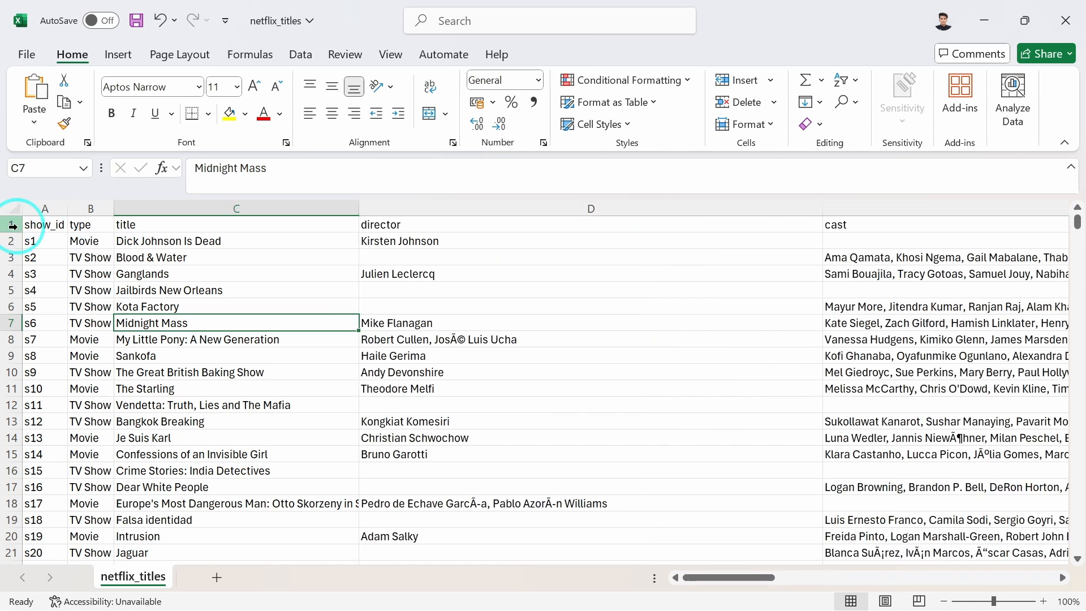
Turn on filters for the header row of the netflix_titles data.
click(15, 225)
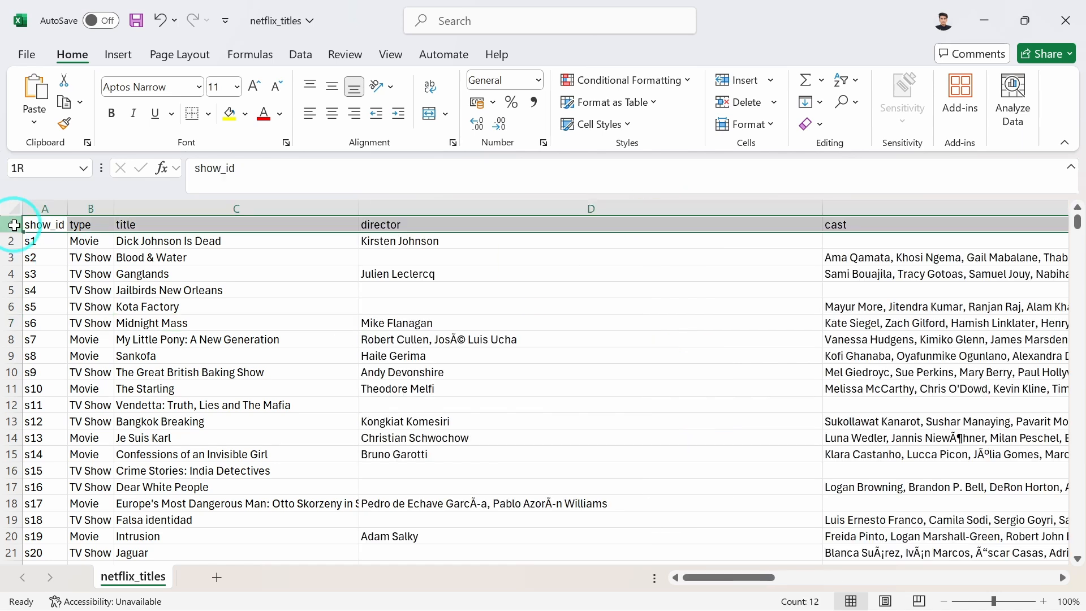
click(309, 53)
click(553, 94)
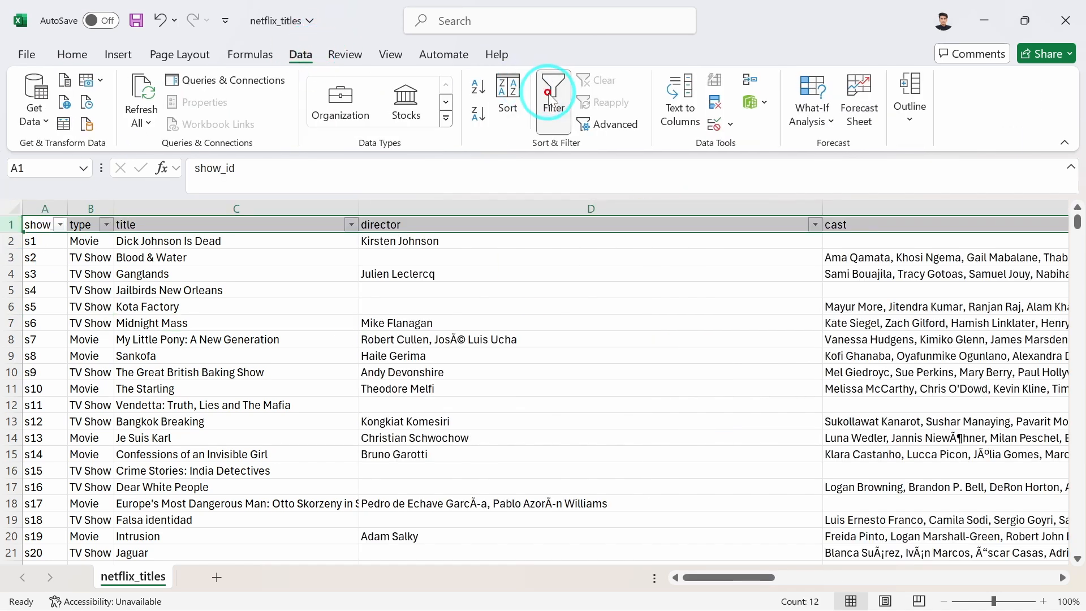
click(376, 354)
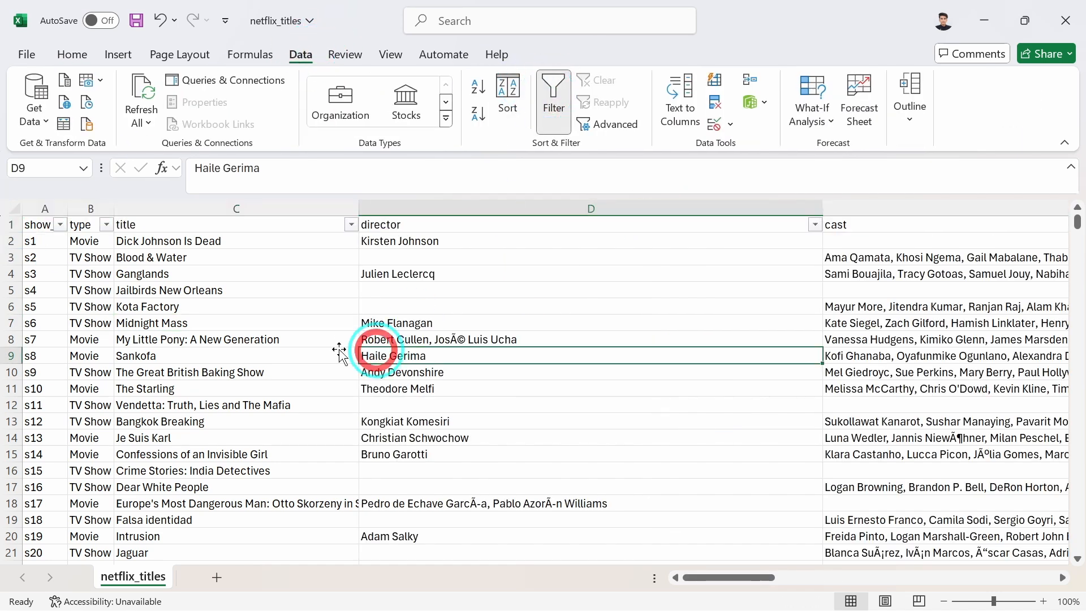
Examine the show_id, type, title, director and cast columns of the dataset.
click(41, 226)
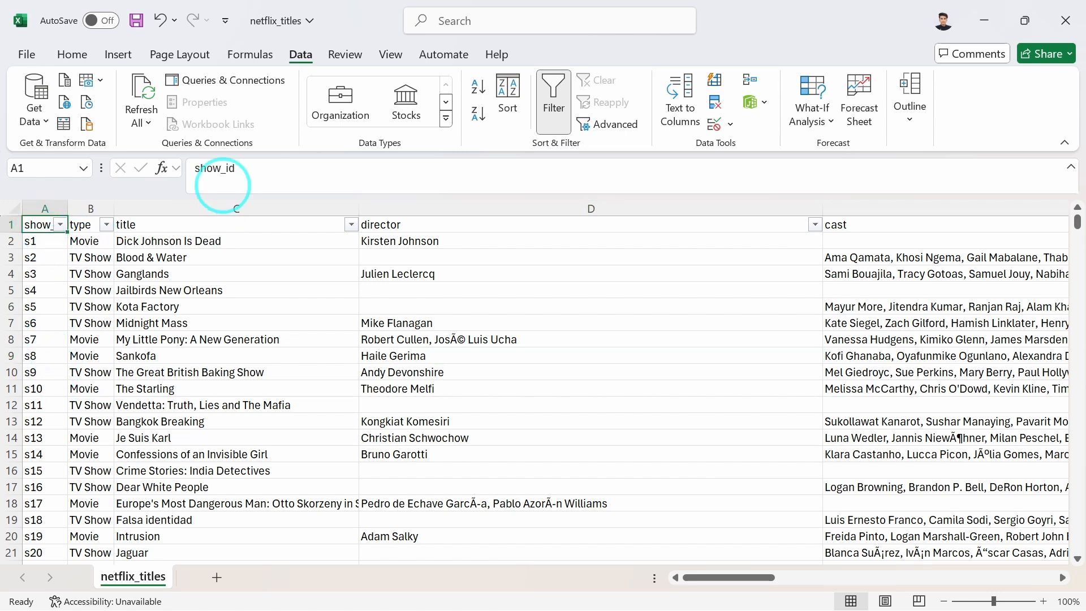
click(81, 227)
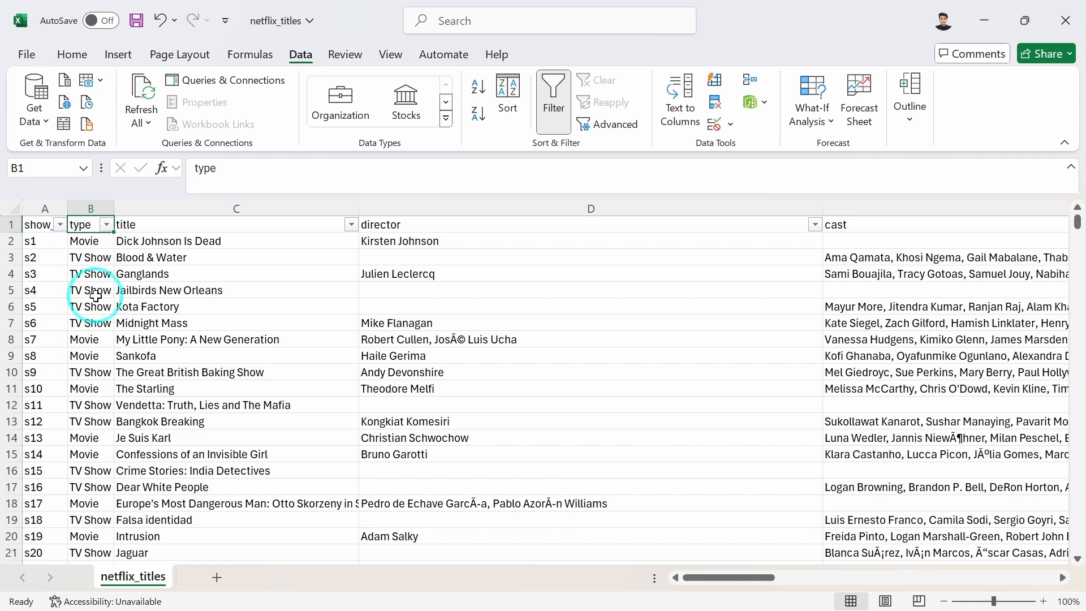
click(206, 223)
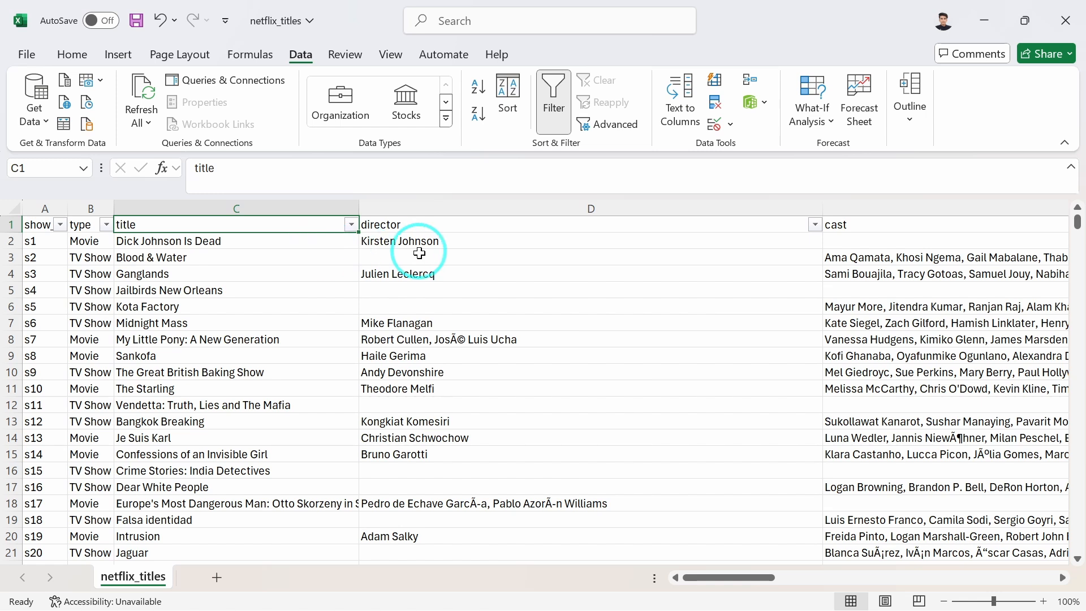
scroll(390, 238, right, 1)
click(387, 228)
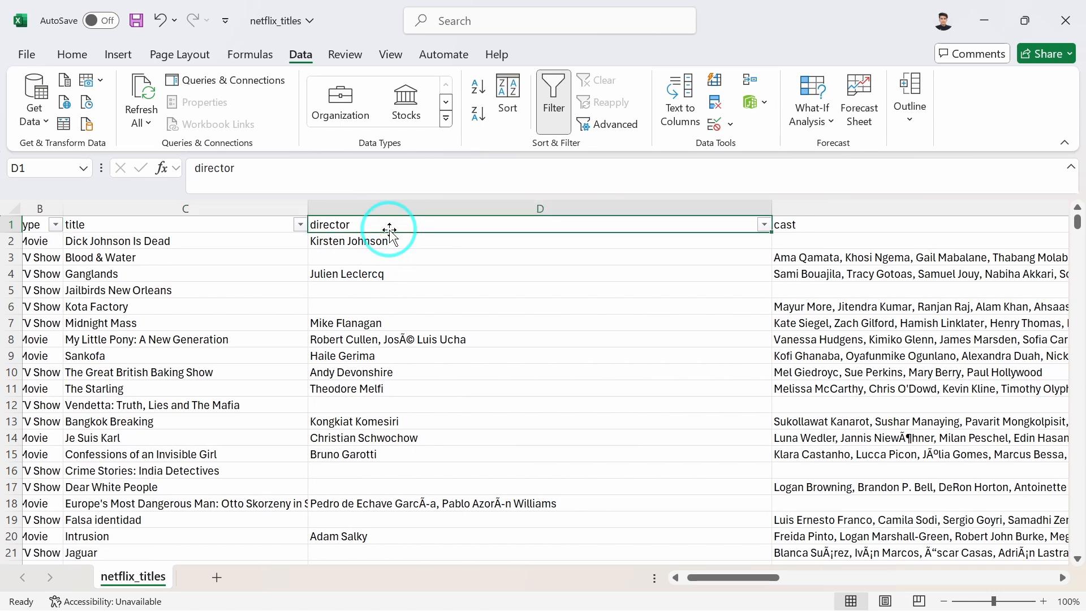
scroll(390, 231, right, 1)
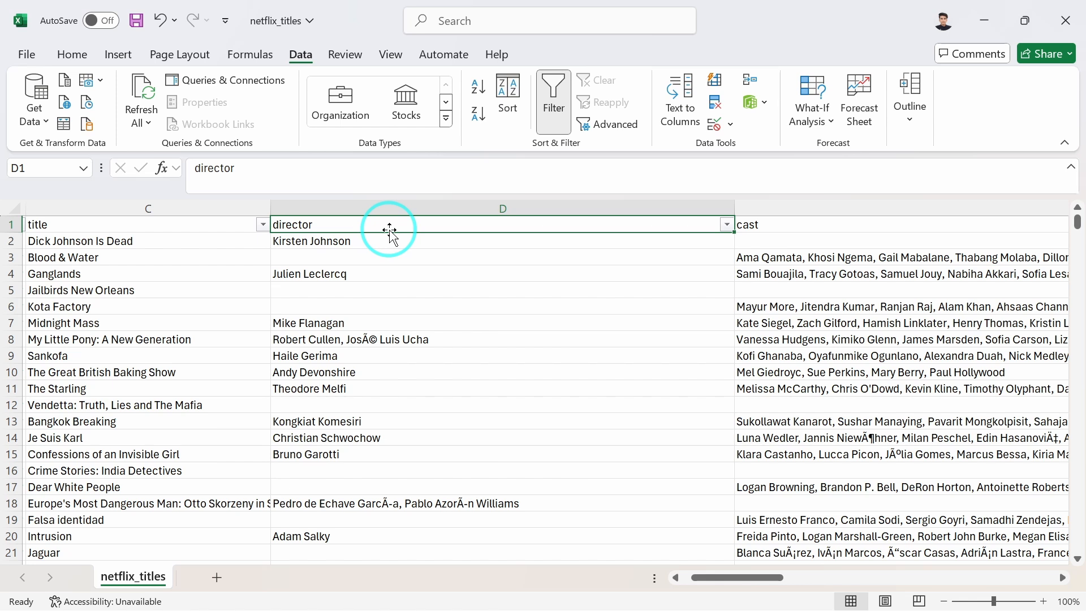
scroll(389, 229, right, 9)
click(434, 228)
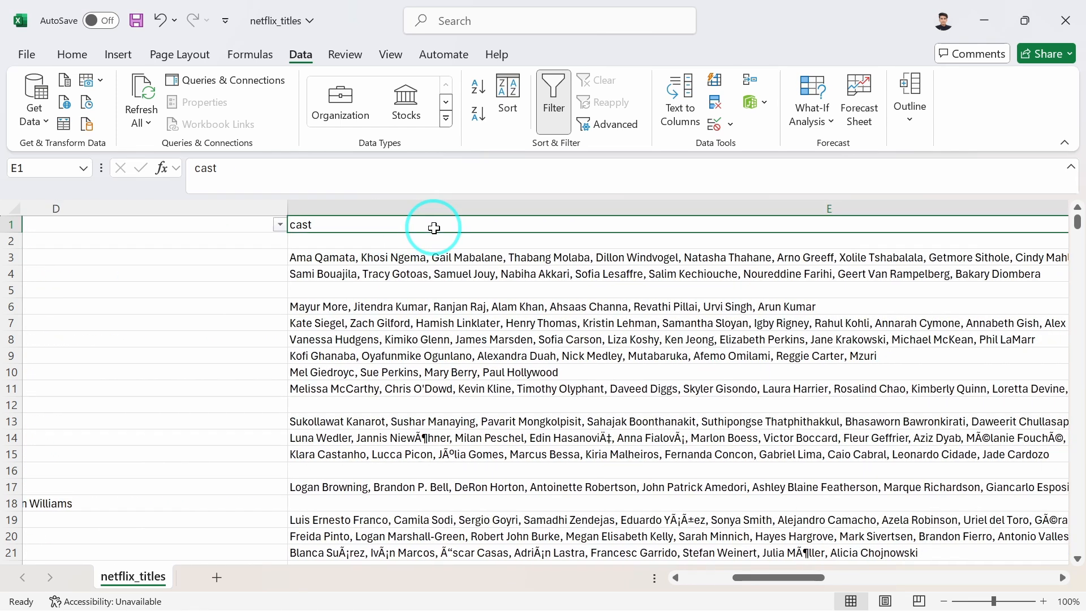
Examine the country, date_added, release_year and rating columns of the dataset.
scroll(434, 228, right, 15)
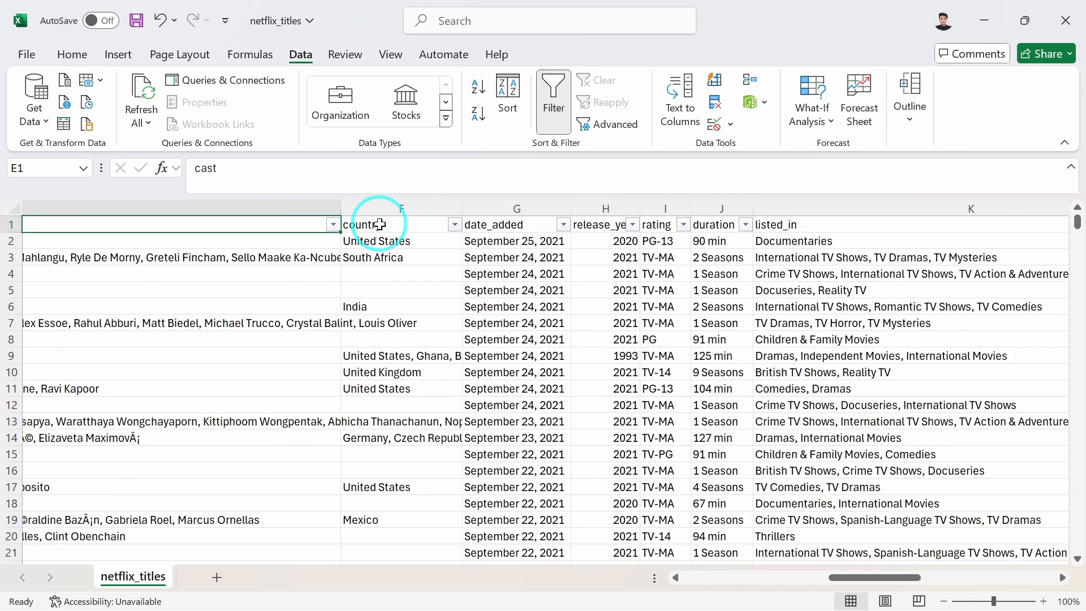
click(380, 225)
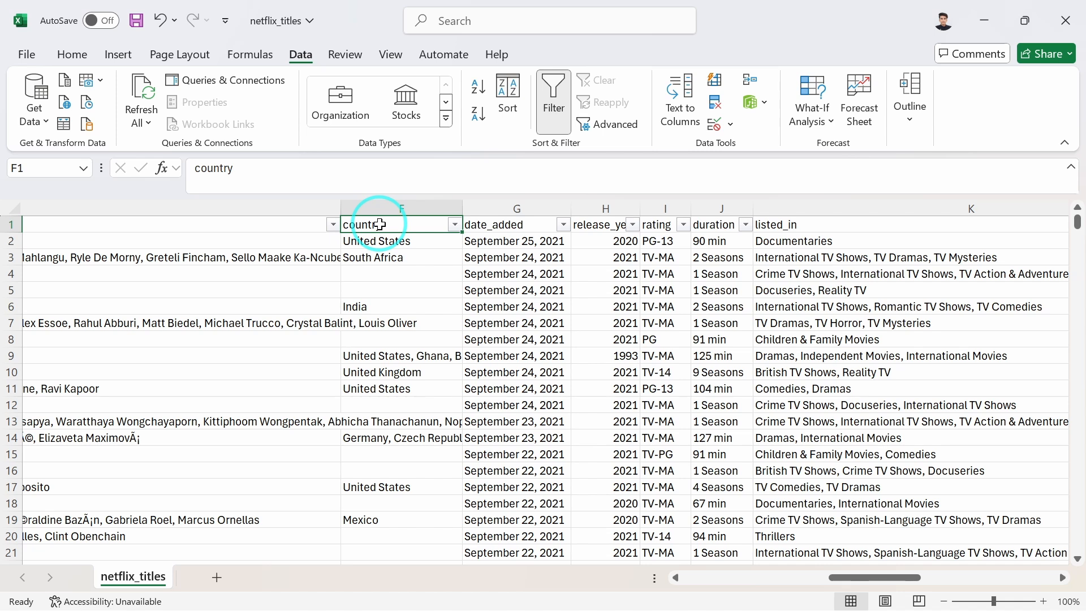
click(501, 223)
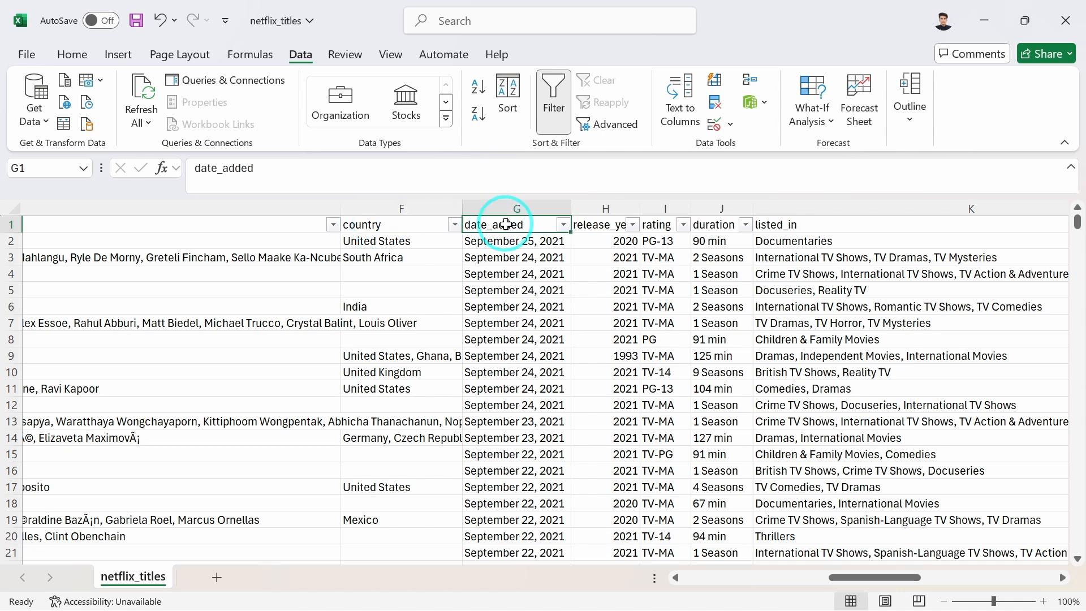
scroll(536, 262, right, 2)
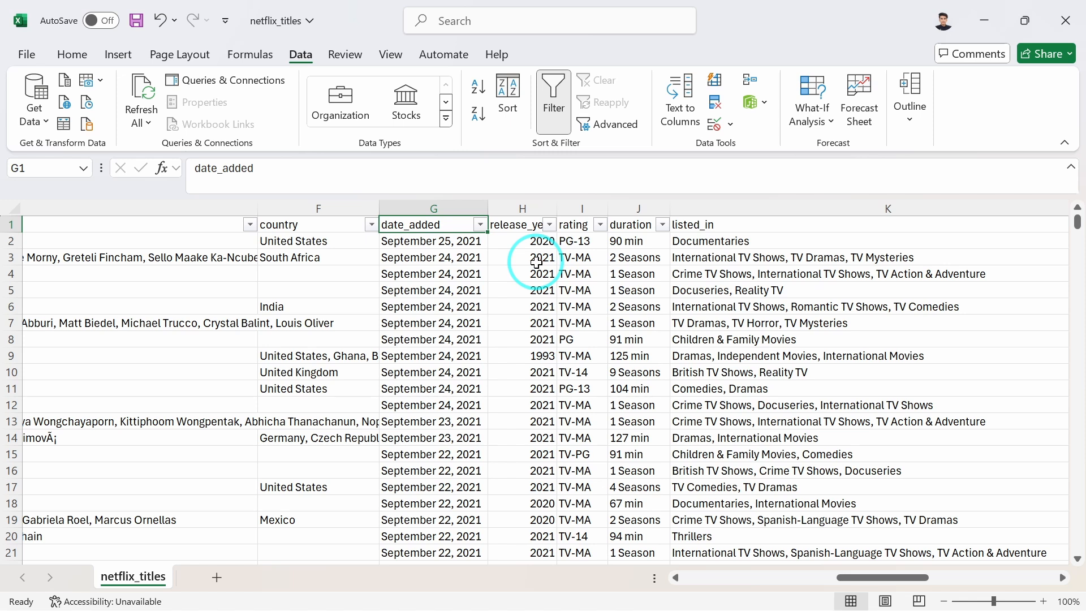
click(509, 224)
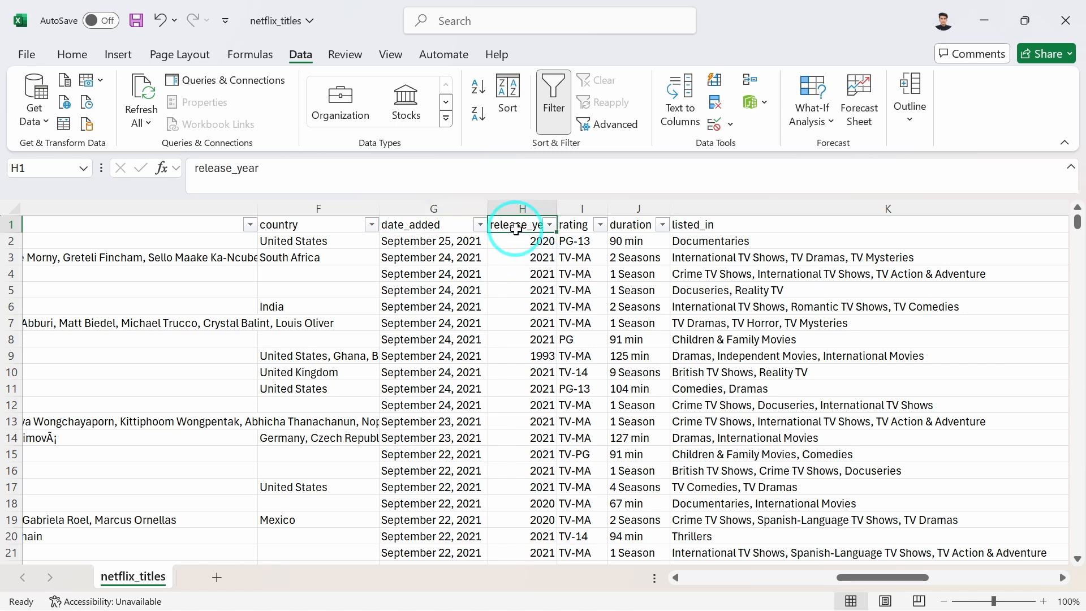
scroll(519, 297, right, 2)
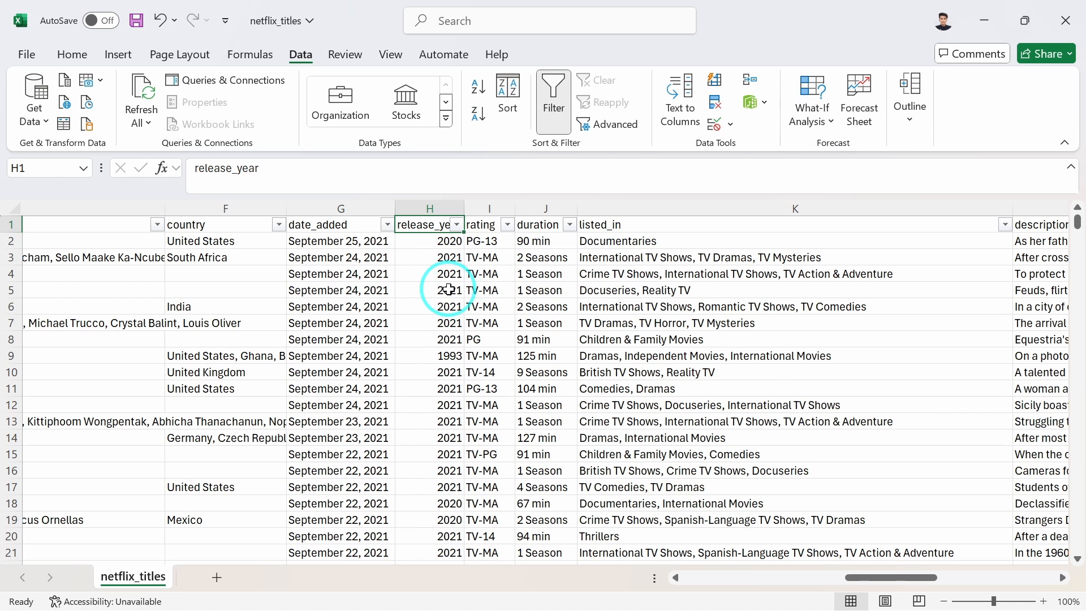
Examine the rating, duration, listed_in and description columns of the dataset.
click(483, 225)
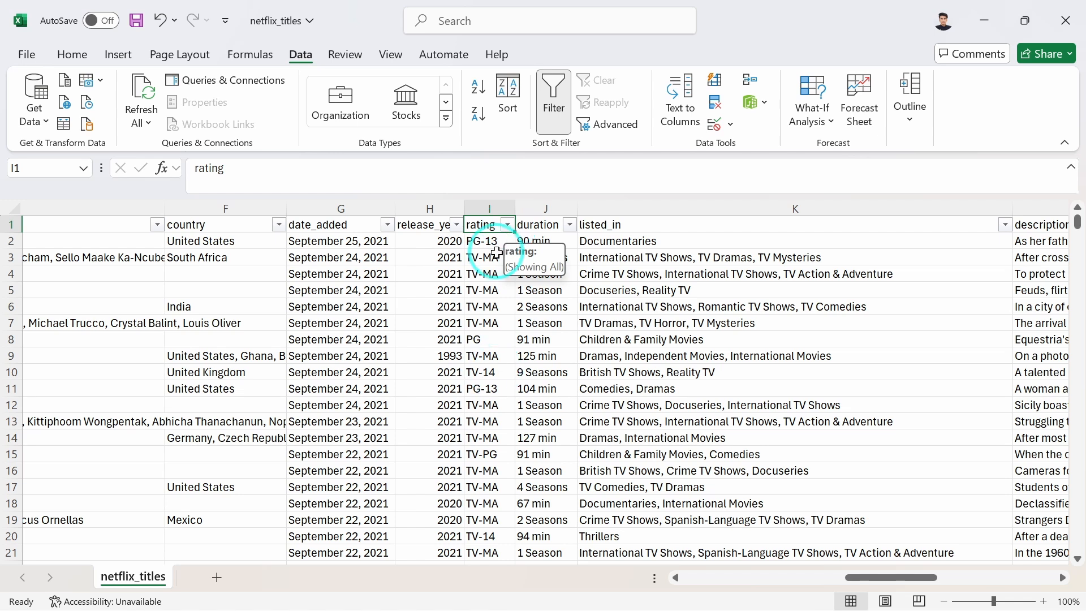
scroll(480, 377, right, 5)
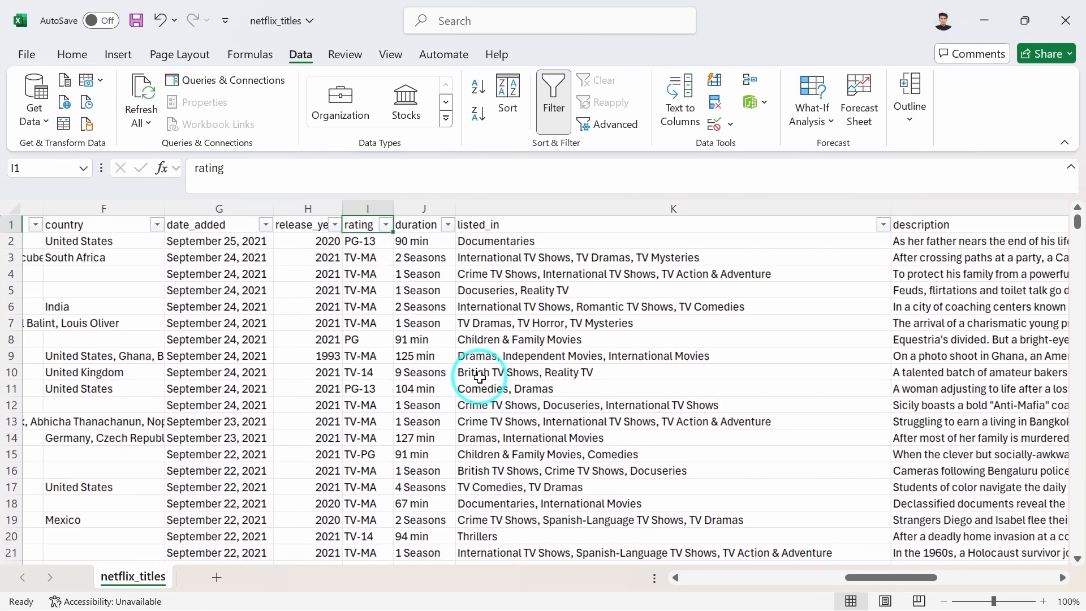
click(396, 225)
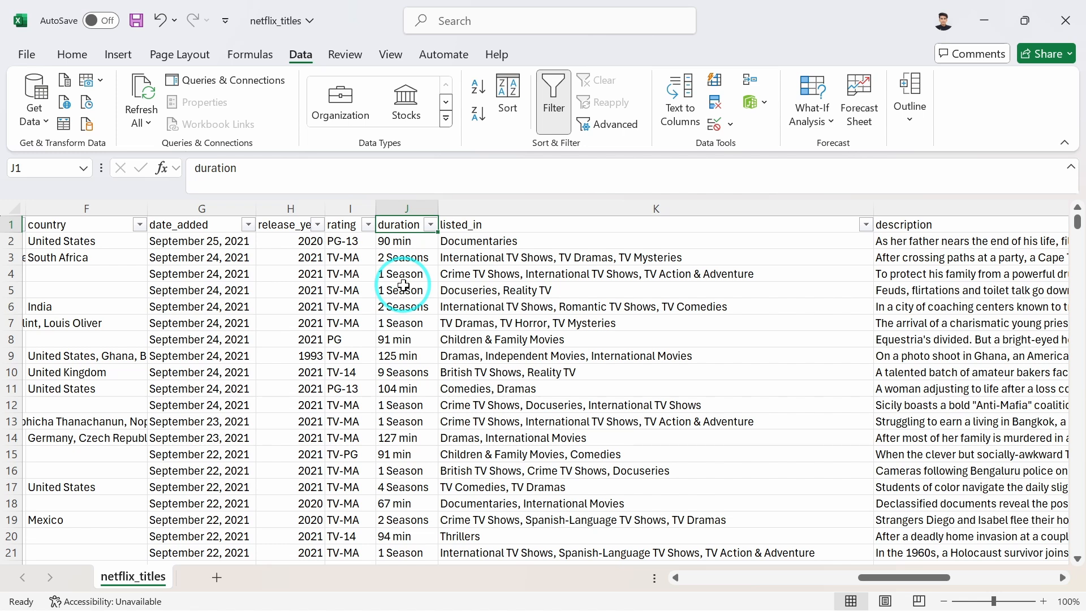
click(526, 225)
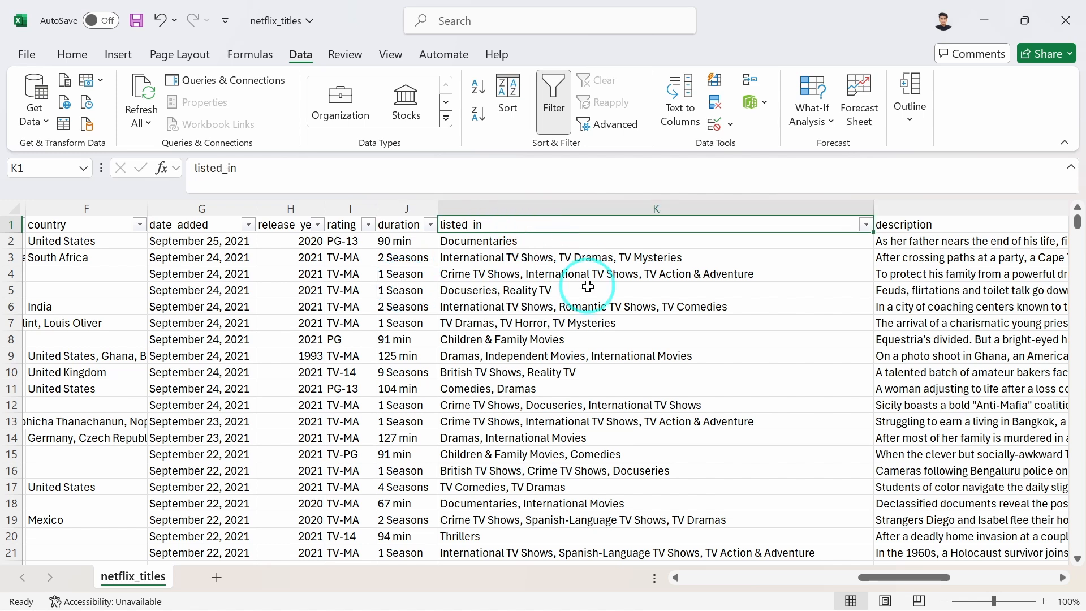
scroll(589, 287, right, 3)
scroll(588, 286, right, 2)
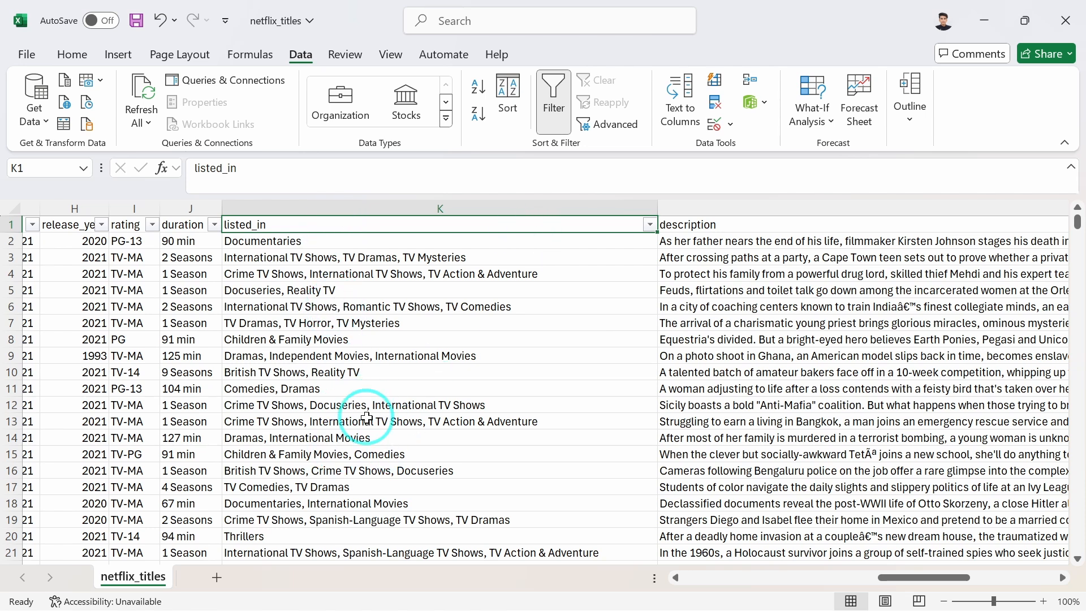
scroll(367, 418, down, 2)
scroll(367, 418, up, 3)
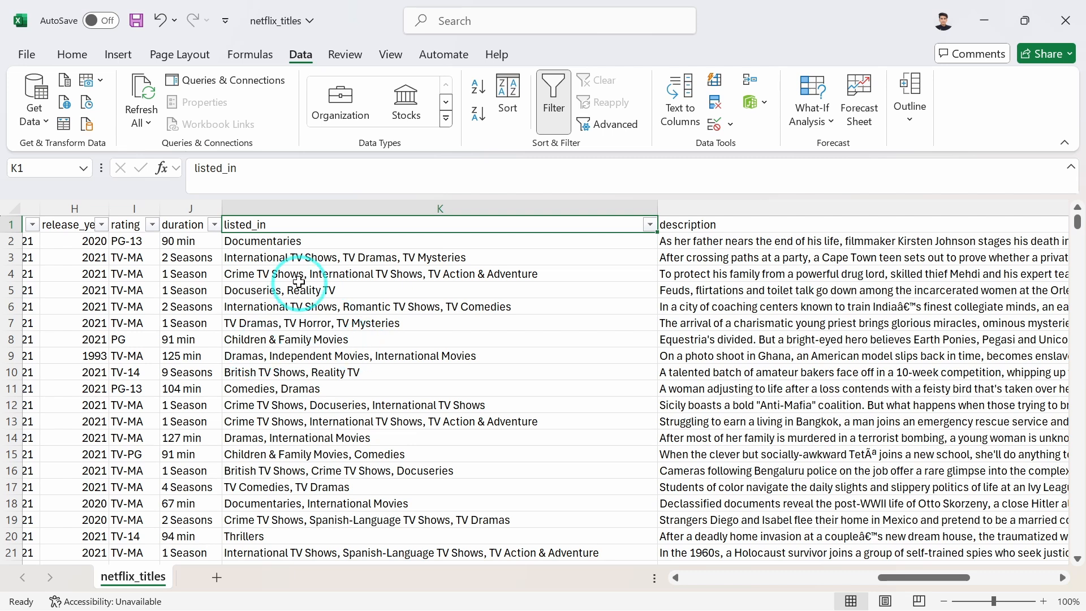
scroll(379, 433, right, 3)
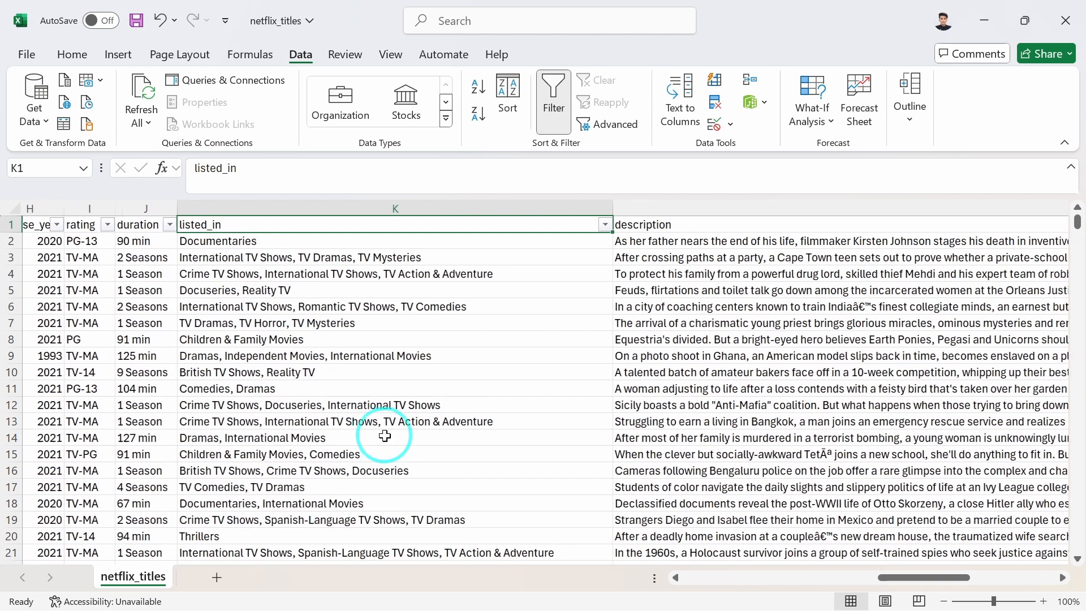
scroll(384, 435, right, 6)
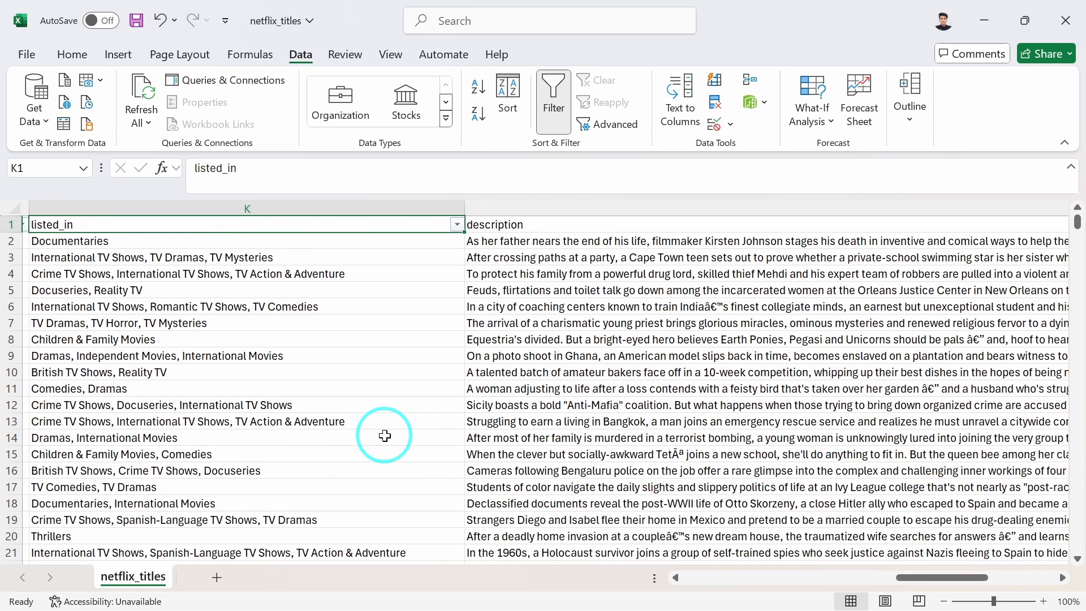
scroll(384, 435, left, 4)
scroll(618, 365, right, 10)
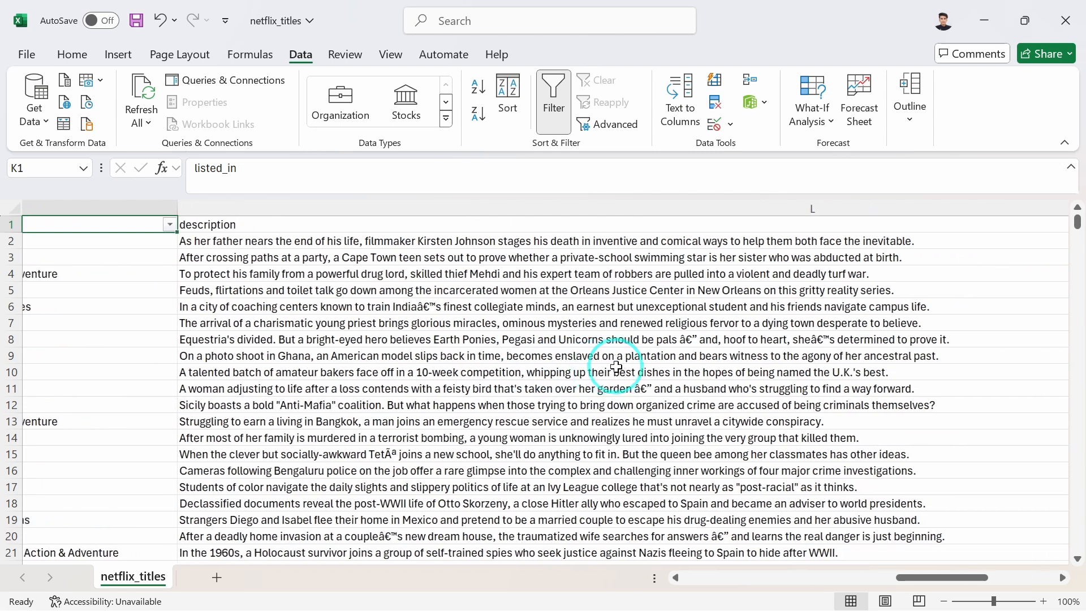
scroll(616, 367, left, 3)
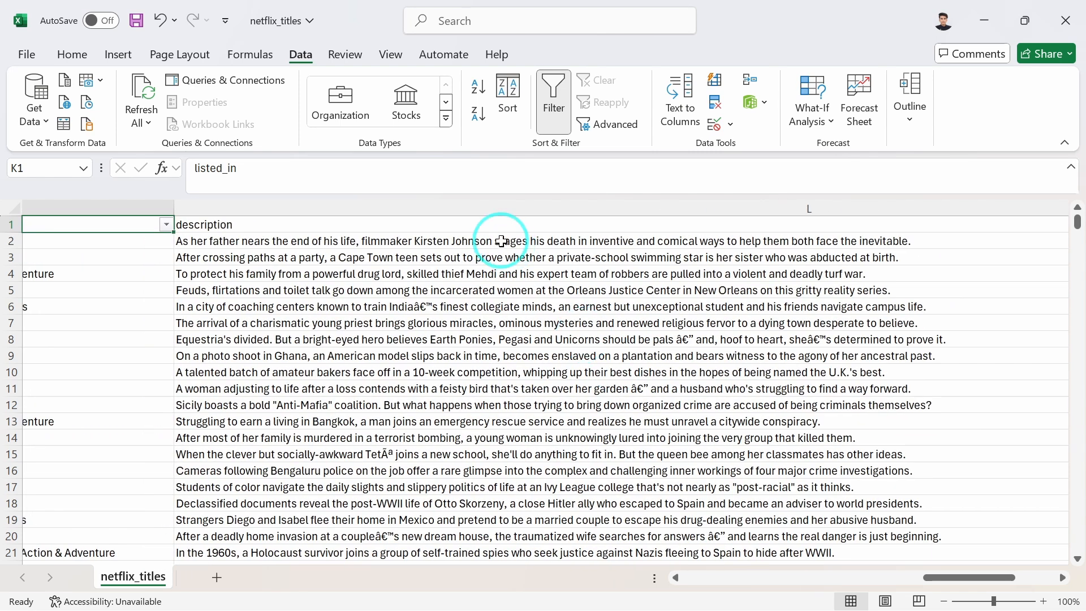
click(501, 240)
scroll(271, 313, left, 15)
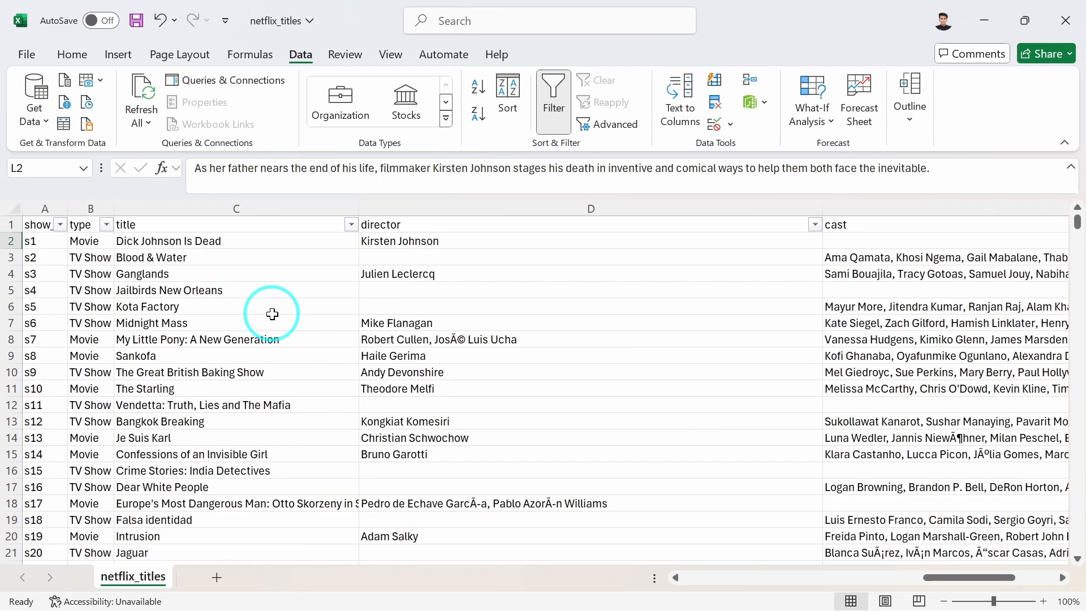
Review the filter value lists of the show_id, type and title columns without applying any filter.
click(59, 225)
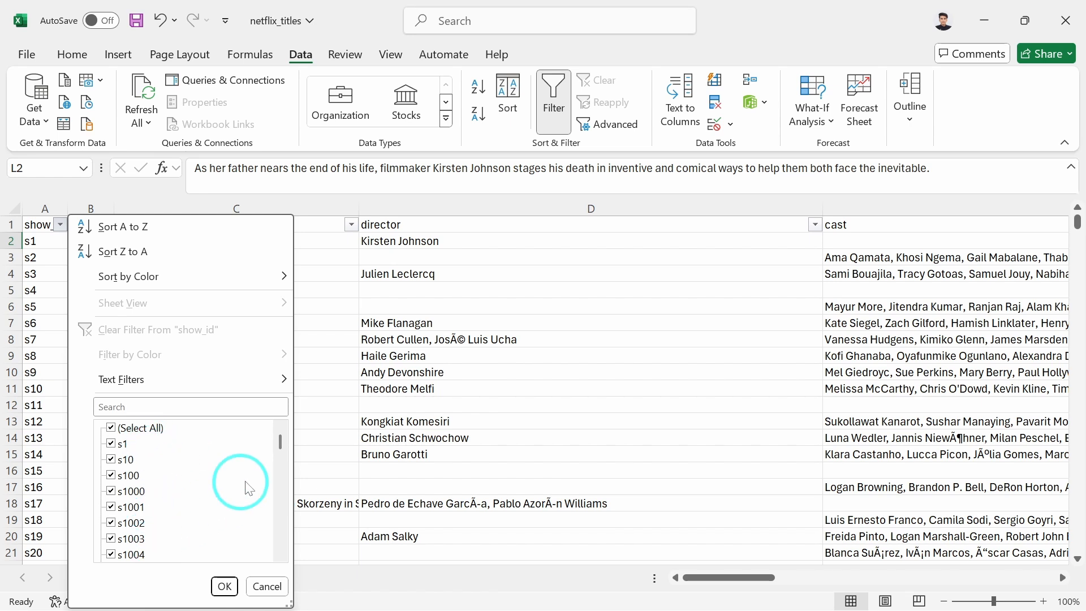
drag(280, 444, 270, 547)
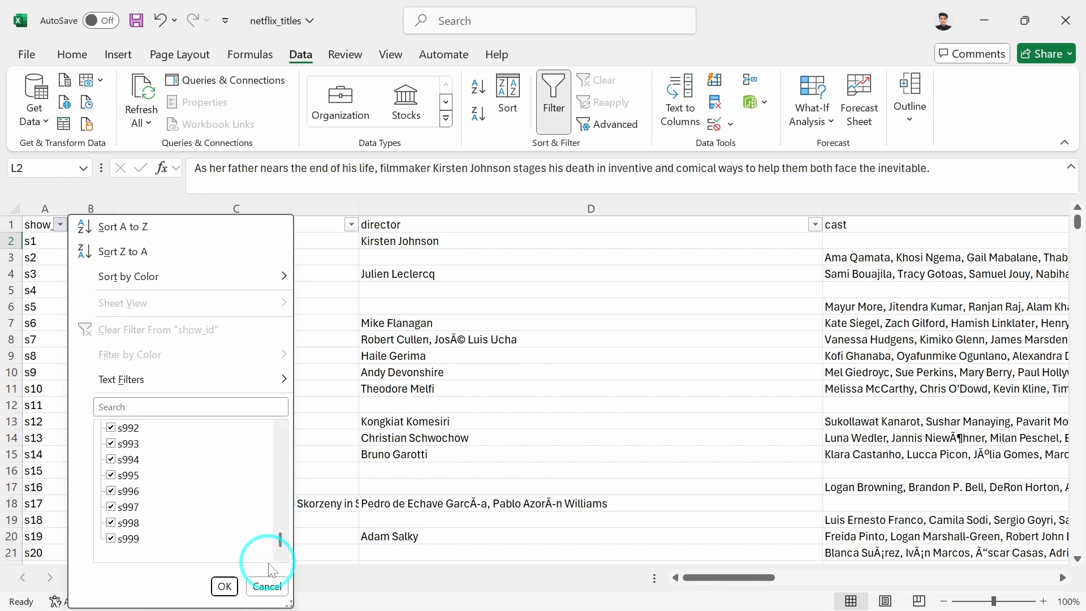
click(267, 586)
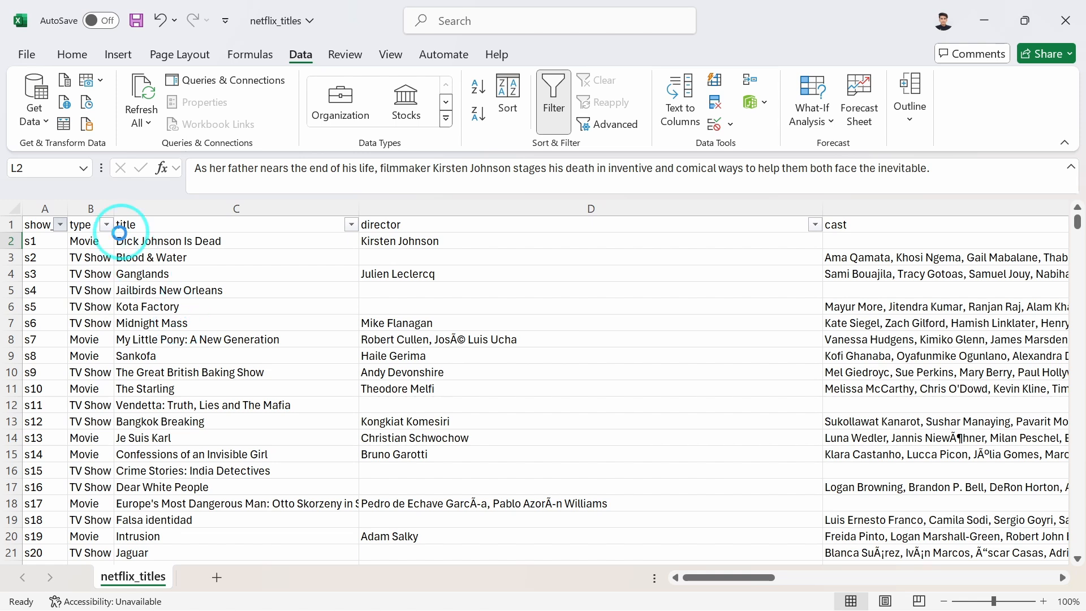
click(107, 226)
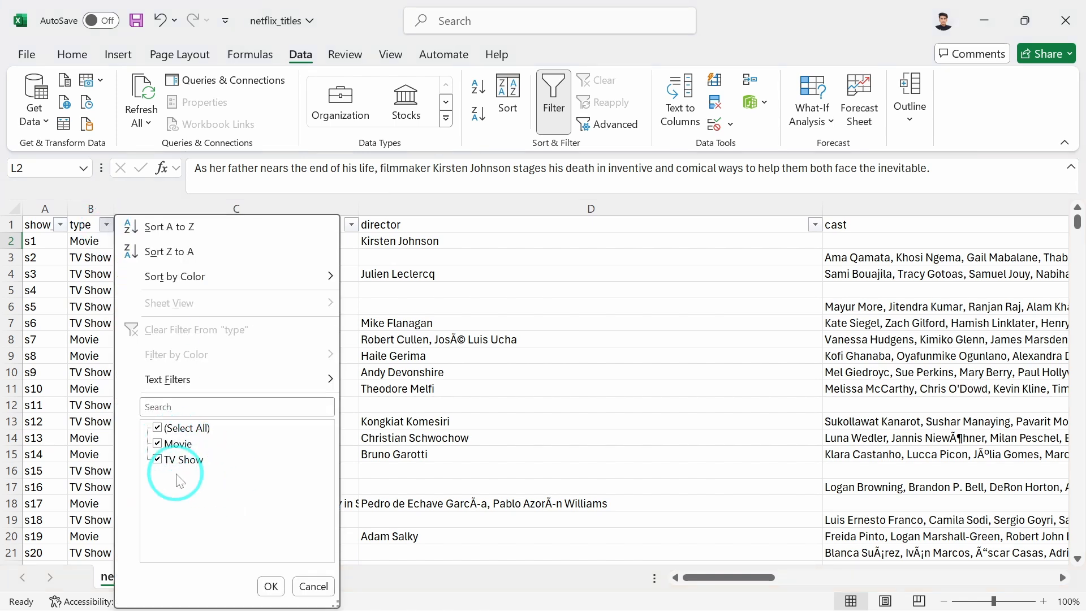
click(313, 587)
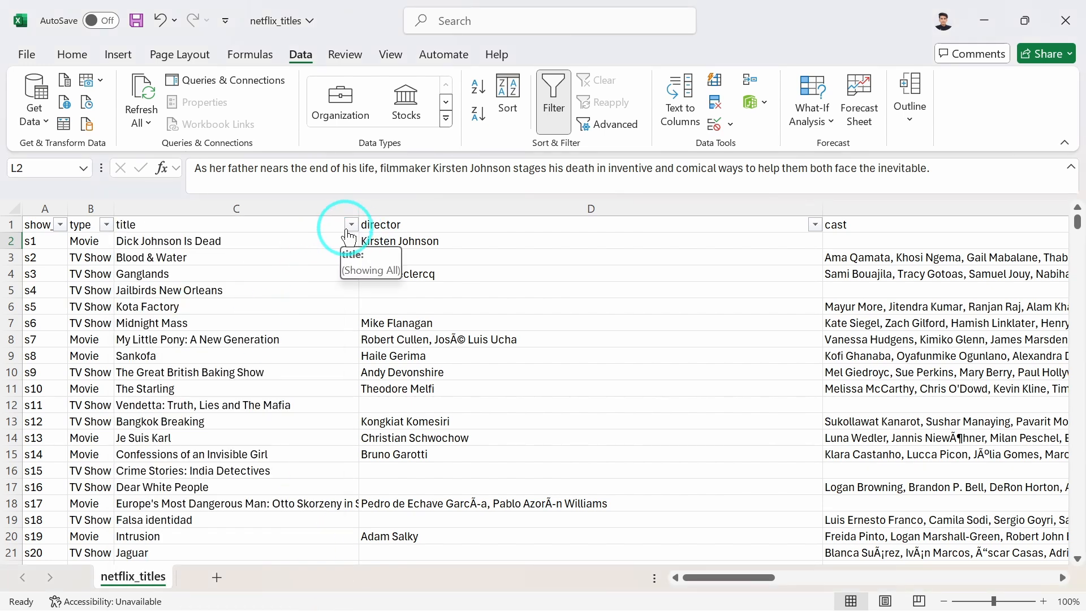
click(351, 224)
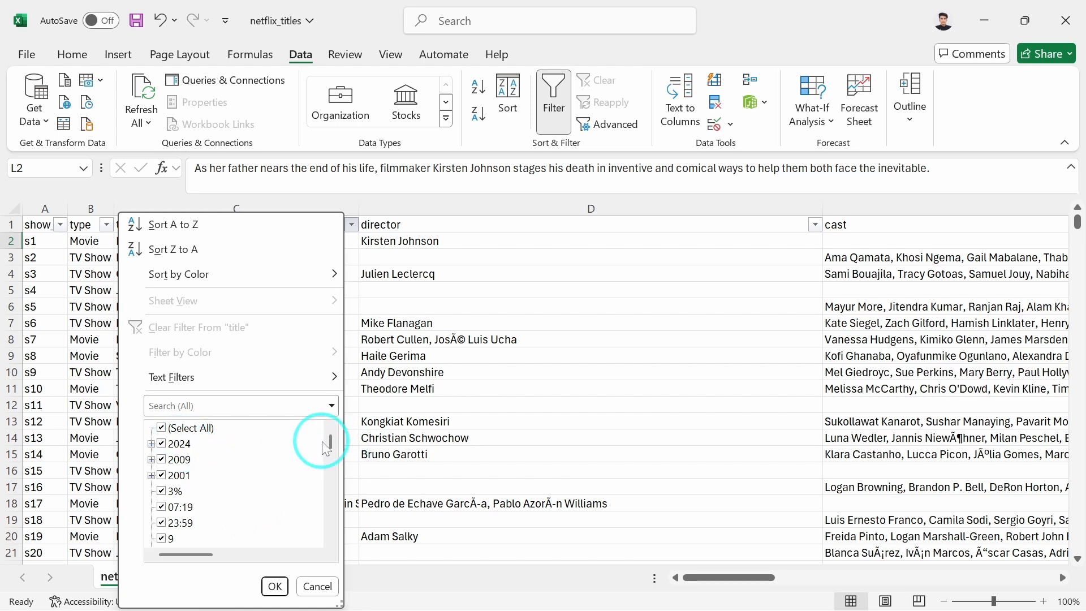
drag(331, 445, 329, 512)
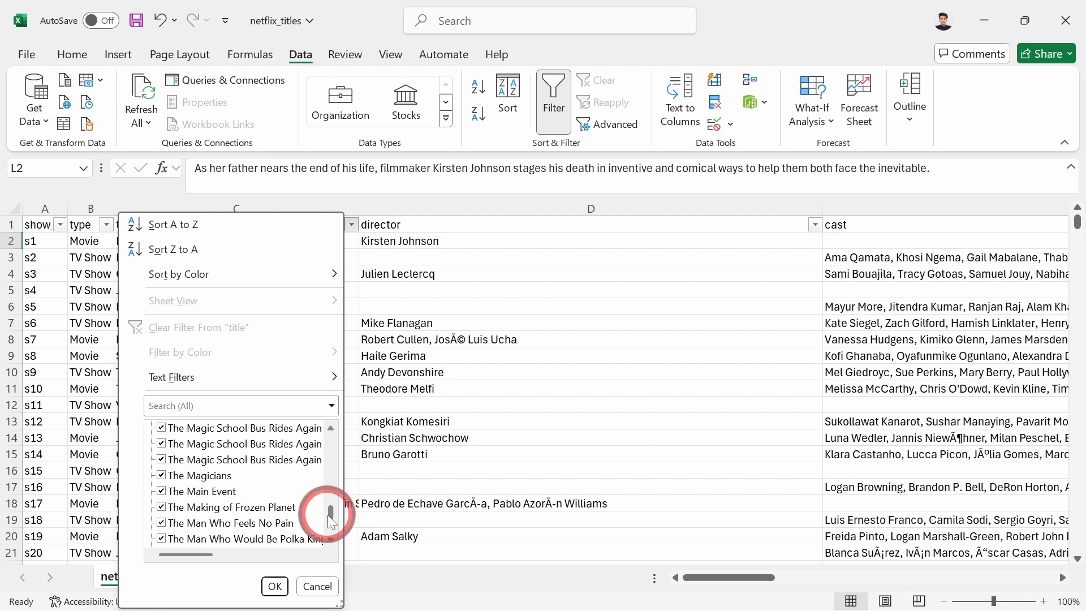
click(318, 587)
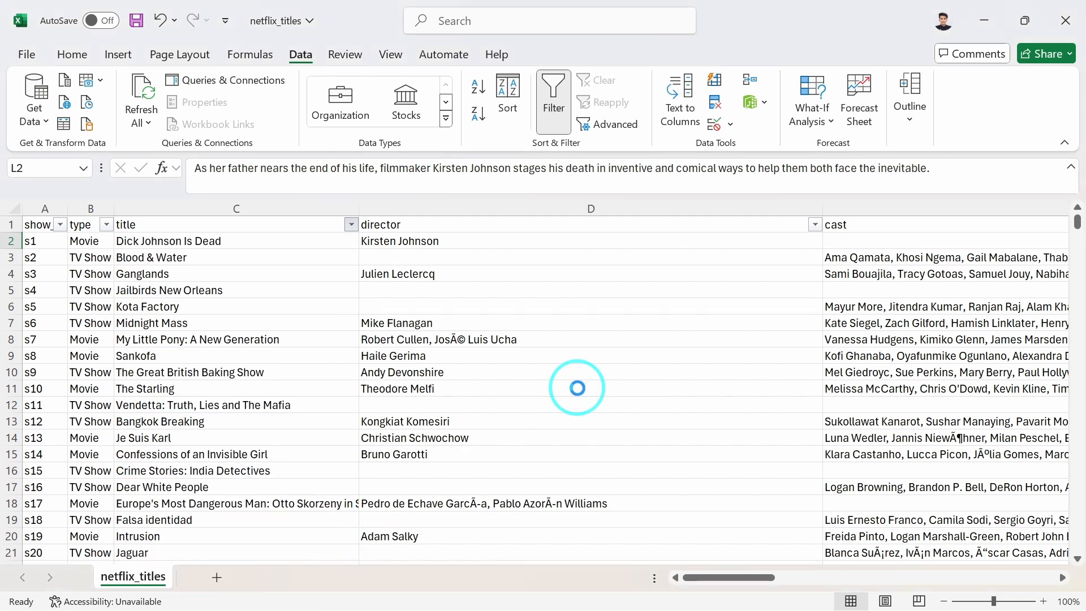
Review the filter value lists of the director, cast and country columns without applying any filter.
scroll(577, 388, right, 5)
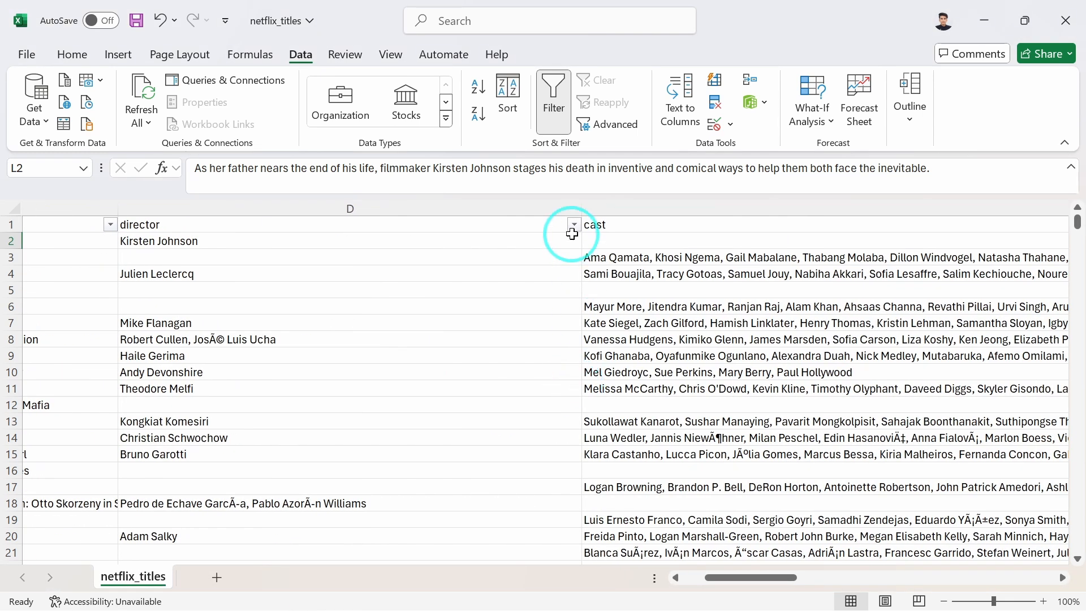
click(574, 225)
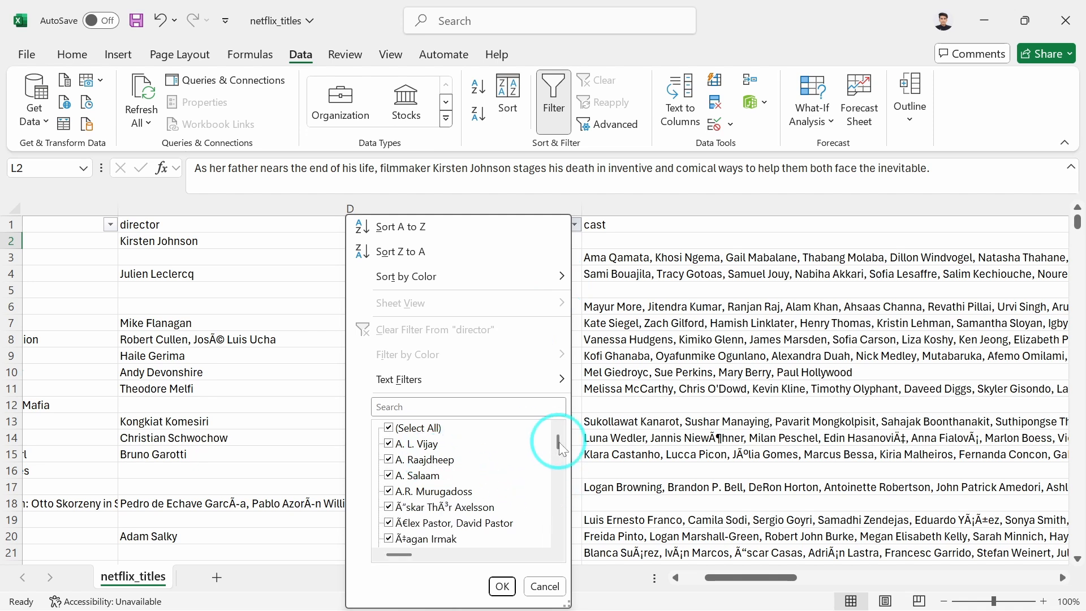
drag(558, 439, 552, 573)
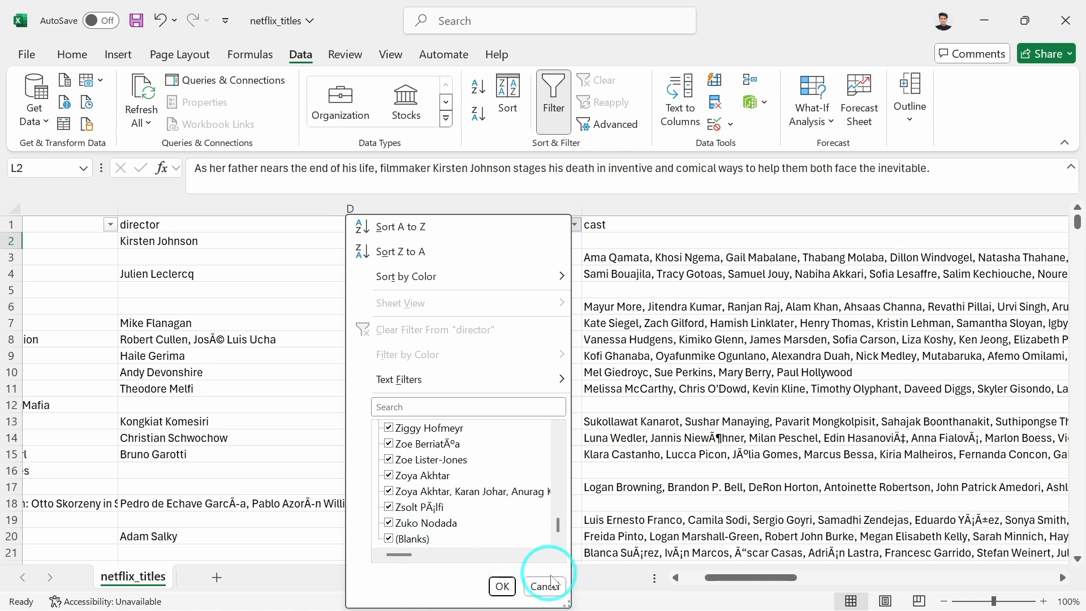
click(545, 586)
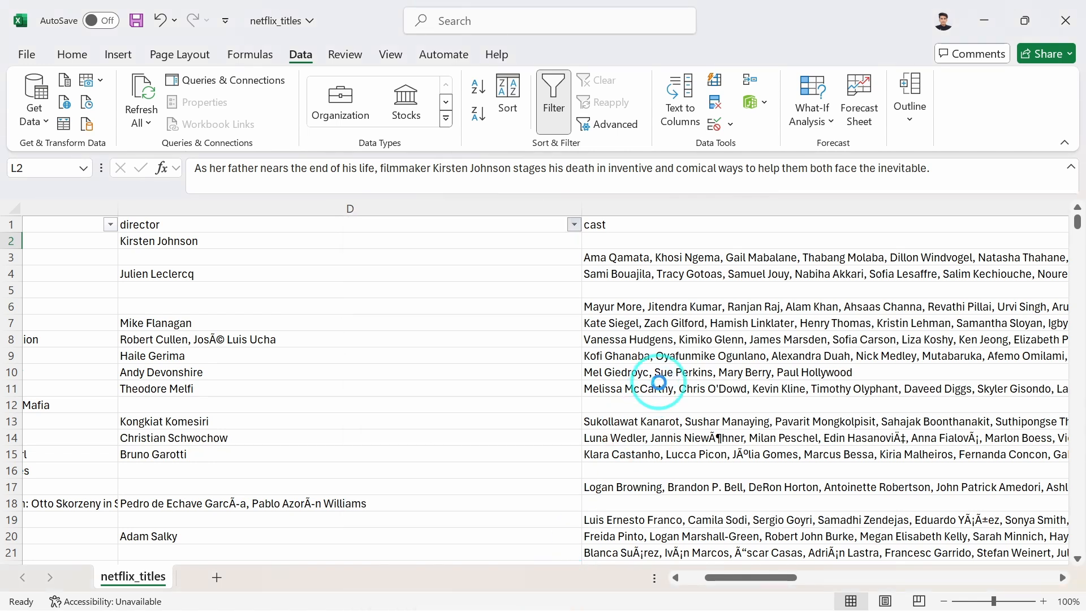
scroll(660, 383, right, 10)
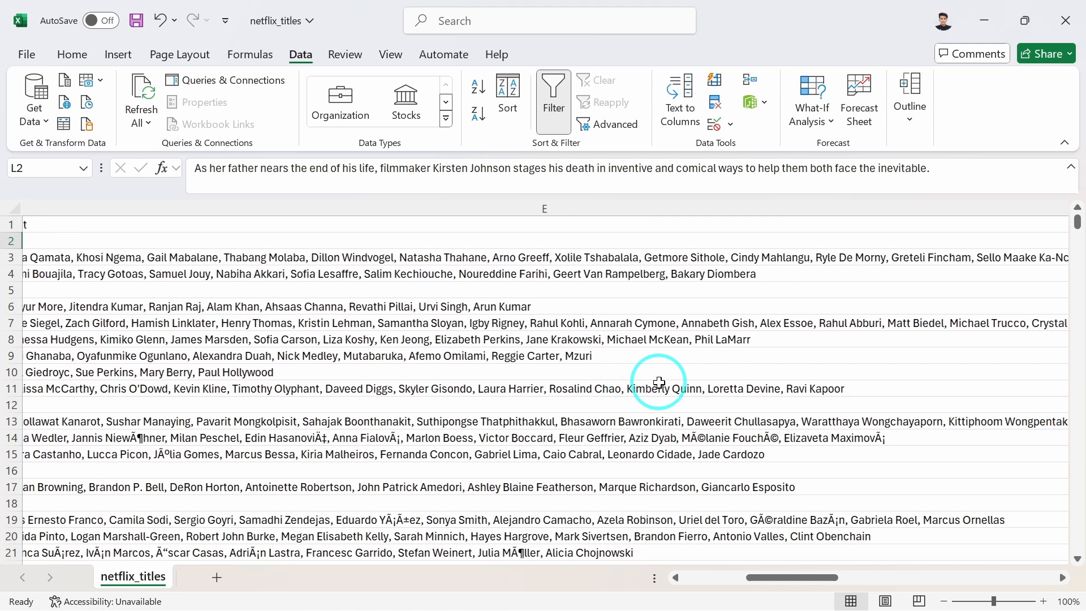
scroll(659, 383, right, 10)
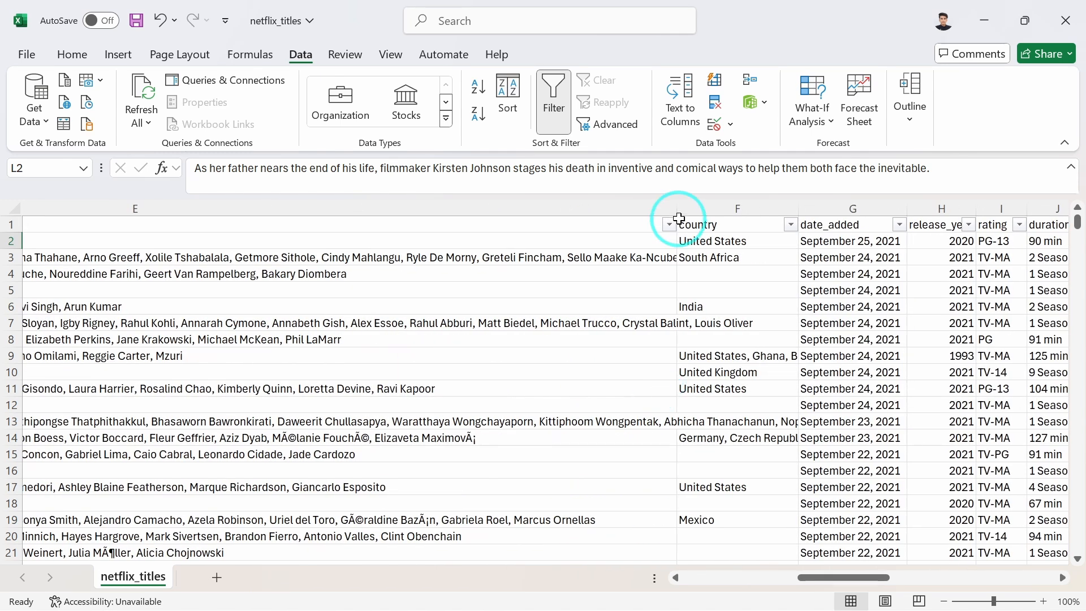
click(669, 224)
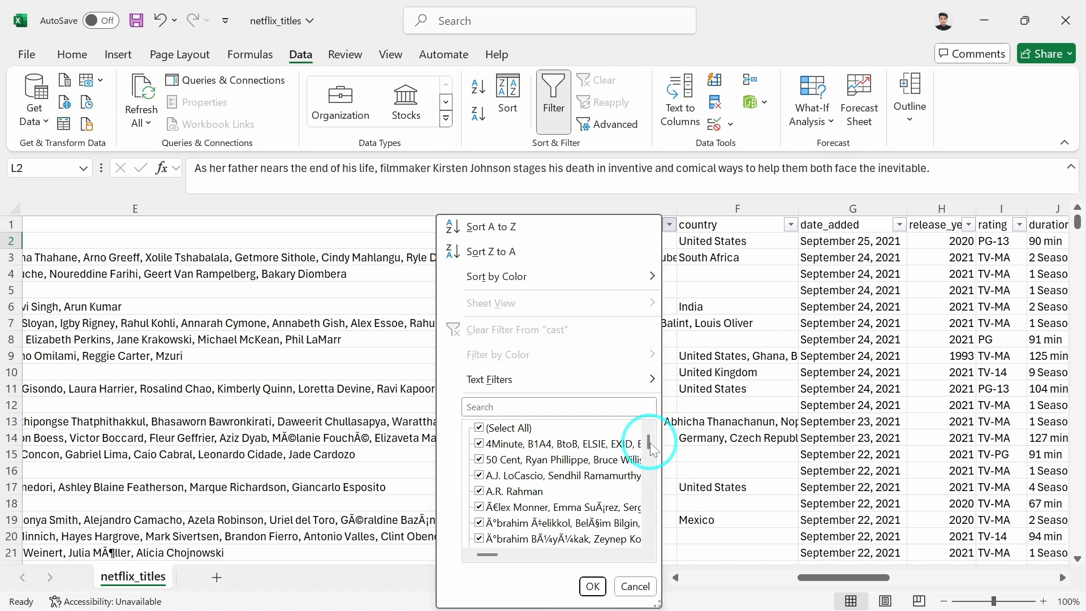
drag(650, 446, 669, 433)
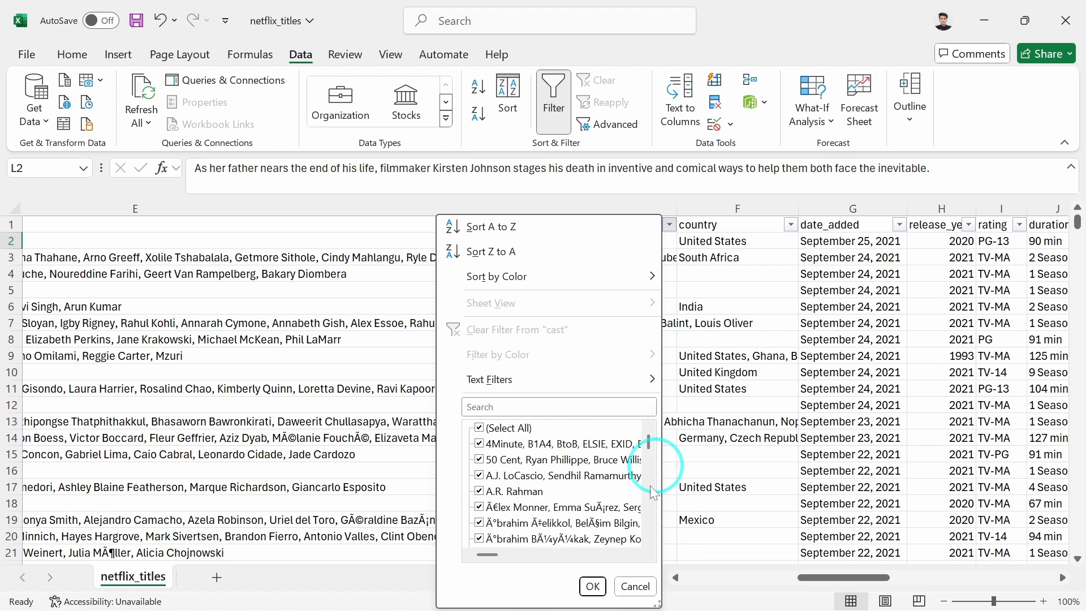
click(632, 587)
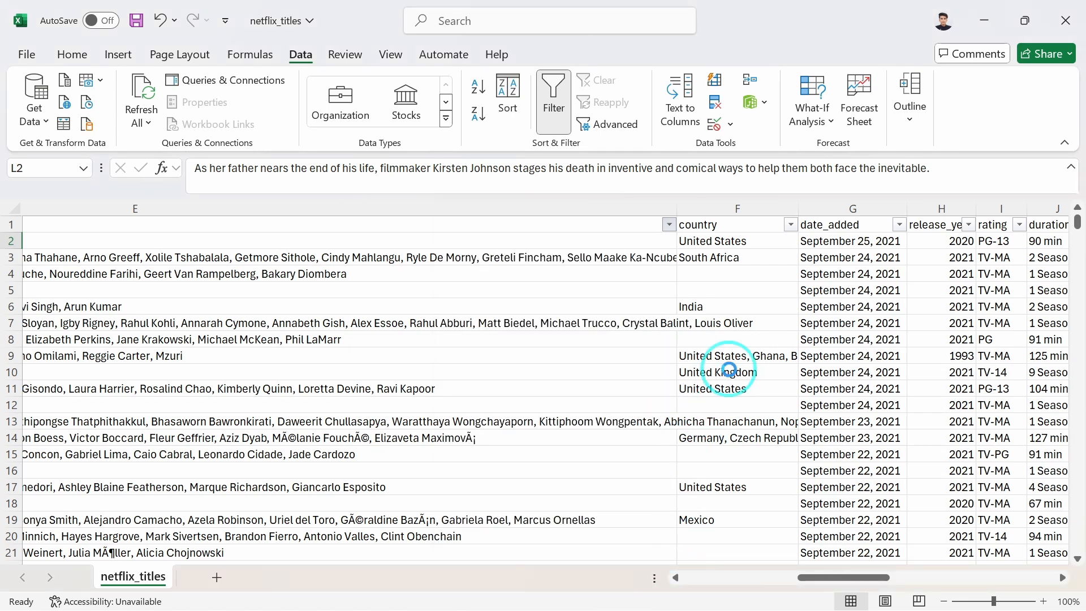
scroll(729, 371, right, 4)
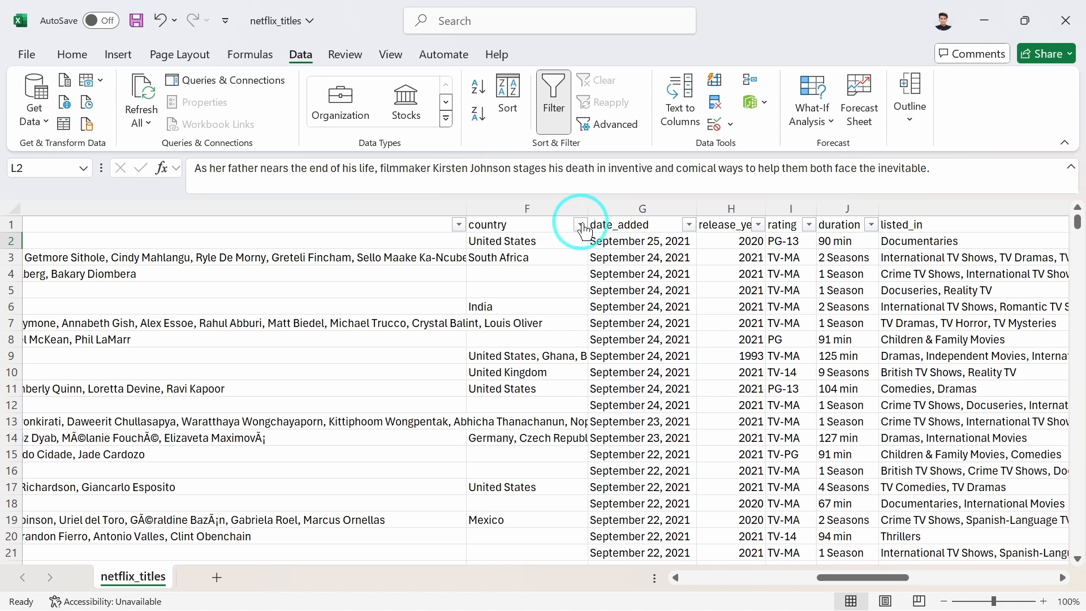
click(581, 225)
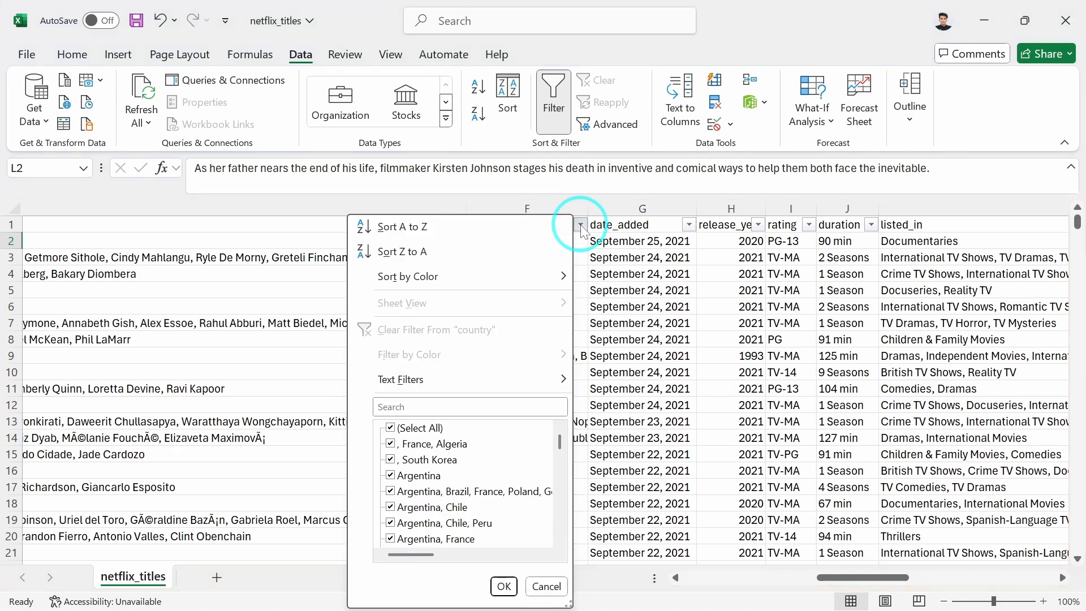
drag(559, 441, 561, 521)
click(555, 590)
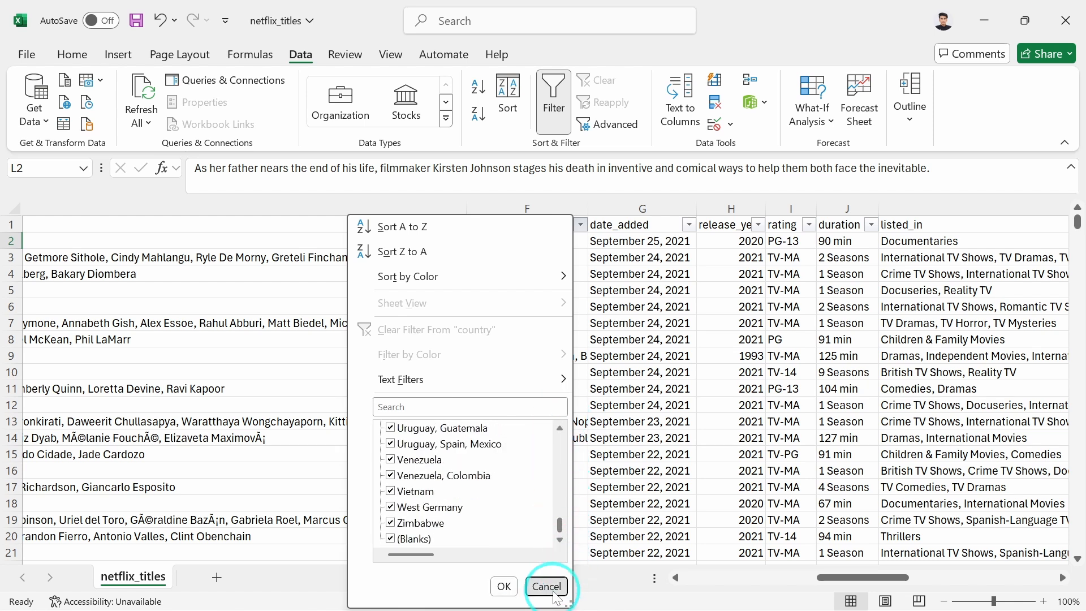
Review the filter value list of the date_added column without applying any filter.
click(687, 225)
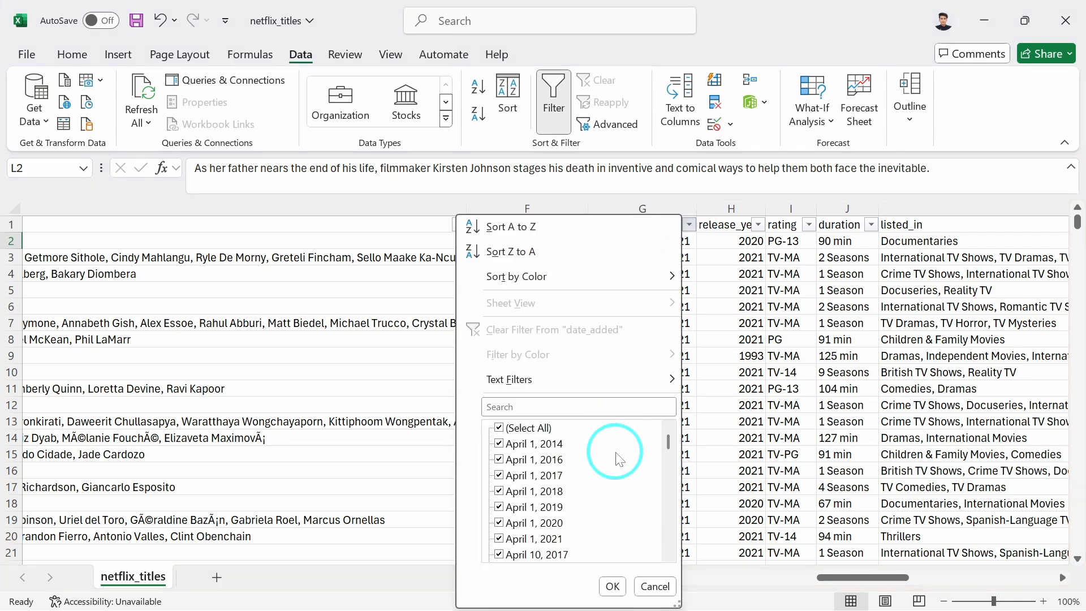
scroll(618, 459, down, 1)
scroll(618, 458, up, 1)
scroll(618, 459, down, 20)
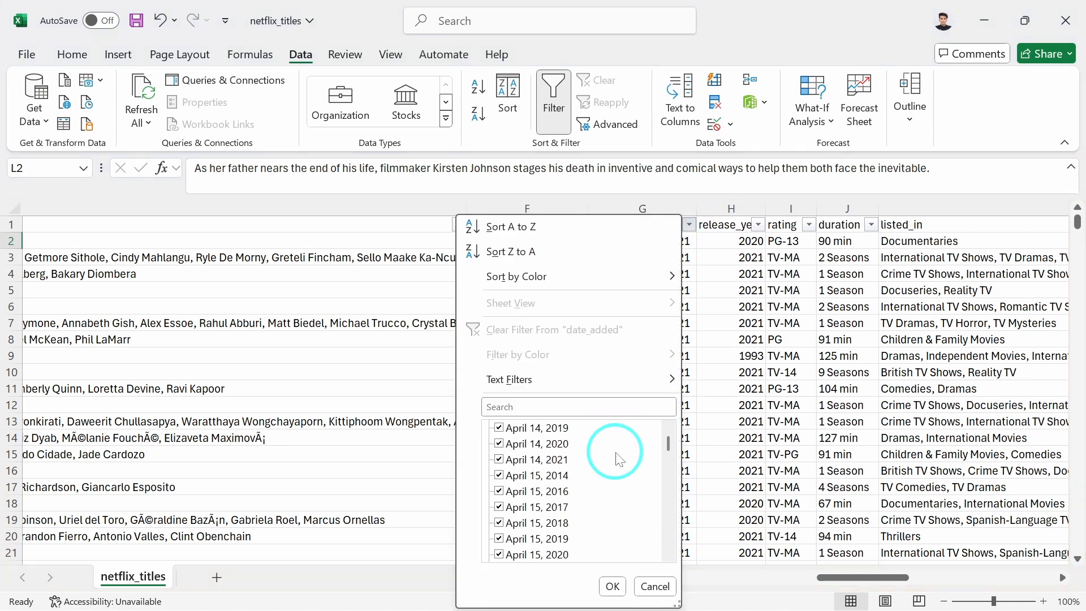
scroll(619, 458, down, 15)
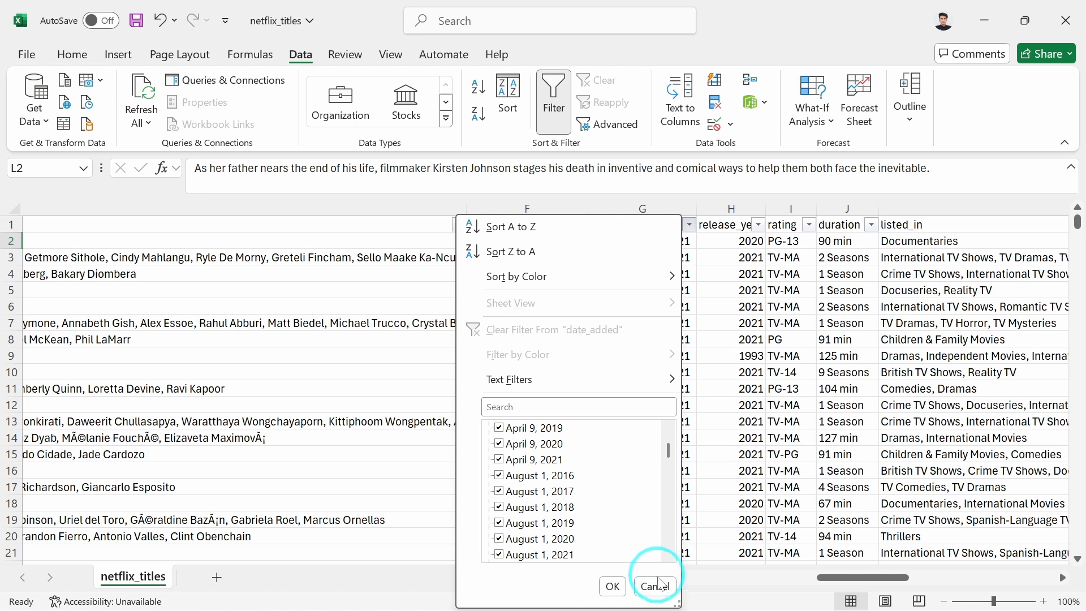
click(656, 587)
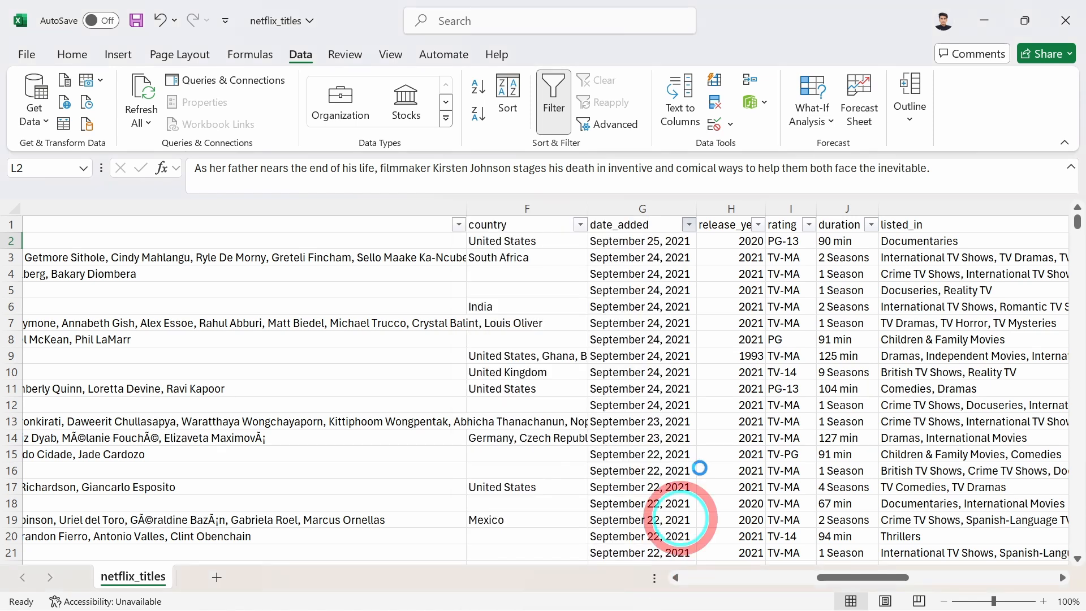
Review the filter value lists of the release_year and rating columns without applying any filter.
click(759, 226)
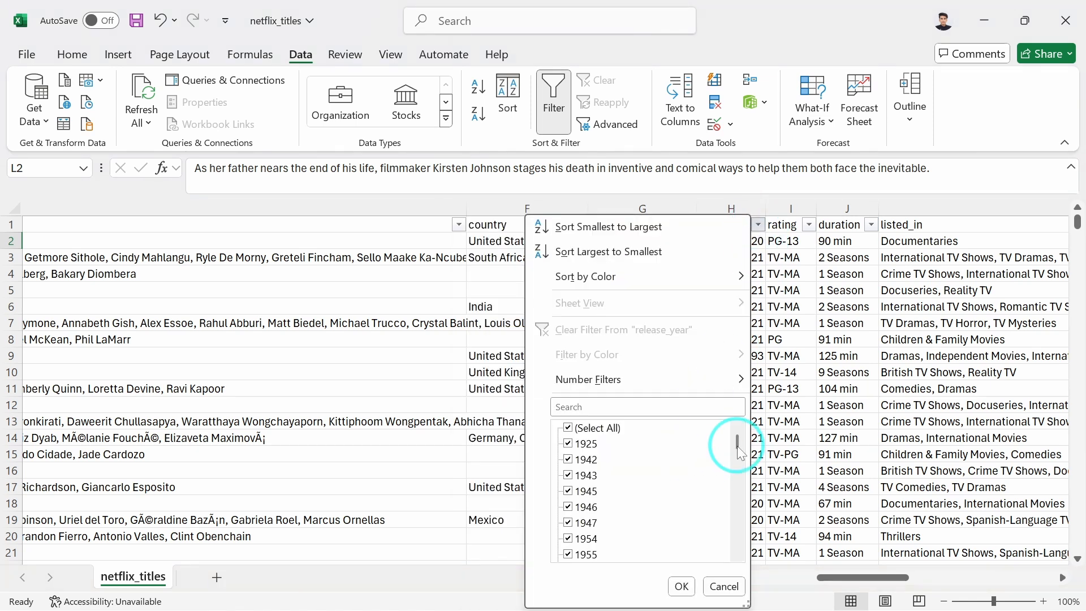
drag(737, 451, 748, 561)
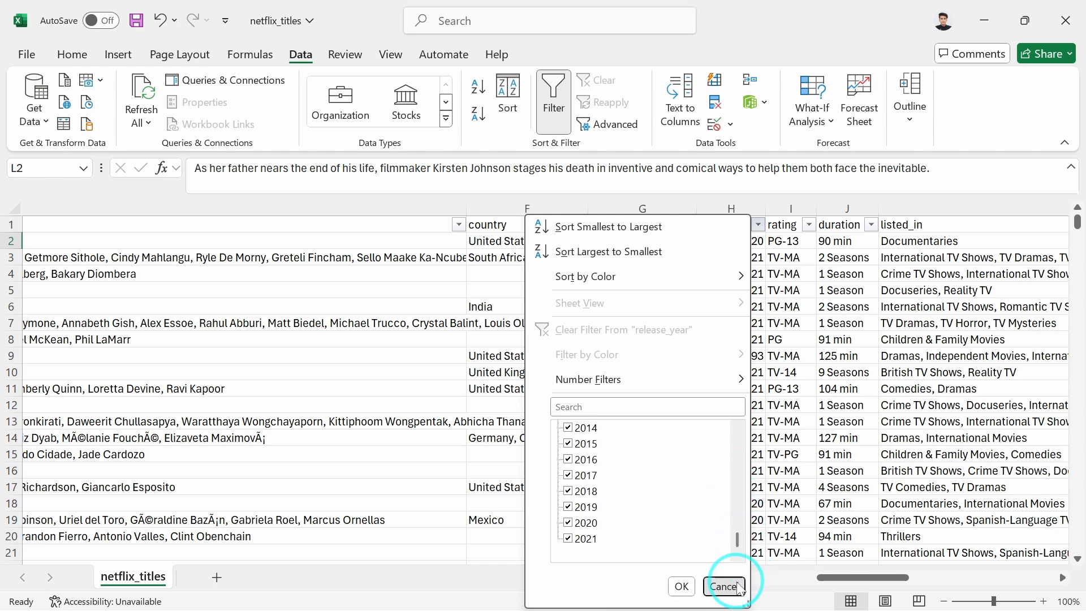
click(724, 587)
click(808, 225)
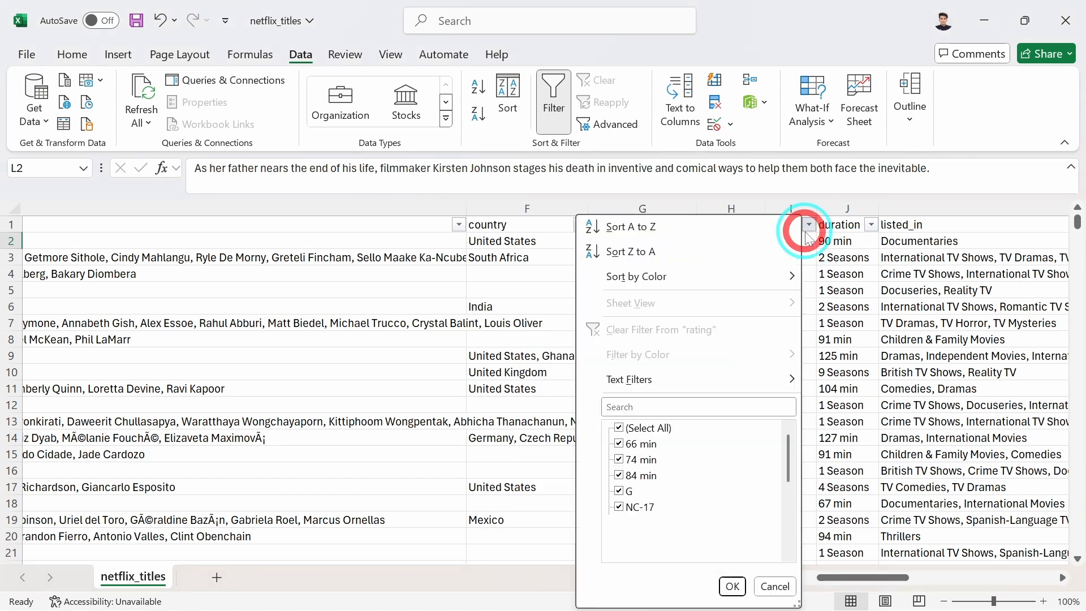
drag(786, 461, 798, 554)
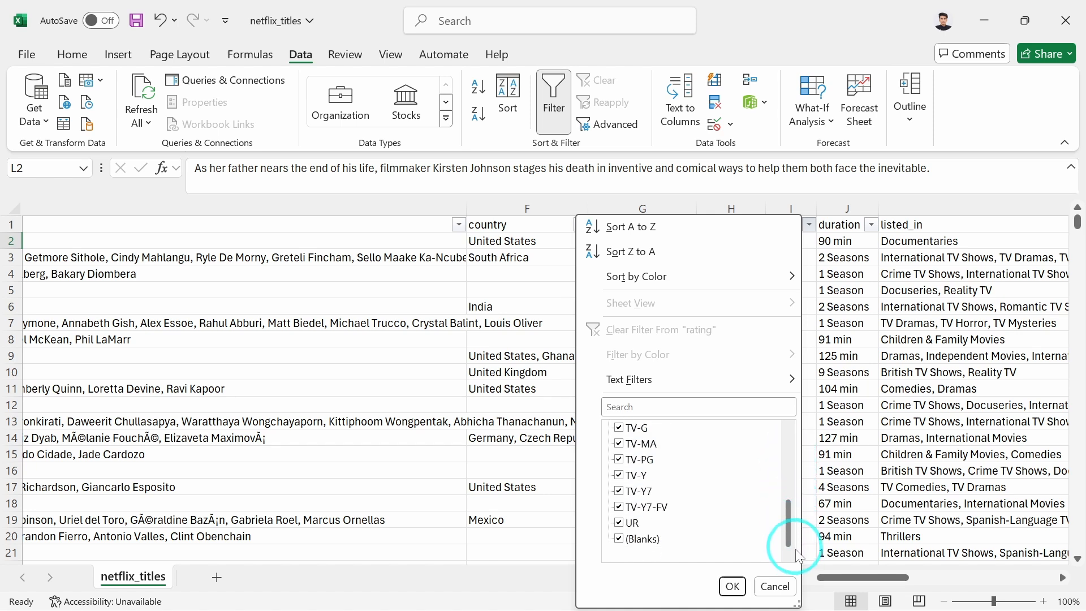
click(775, 587)
Review the filter value lists of the duration and listed_in columns and scan the description column without filtering.
scroll(880, 403, right, 3)
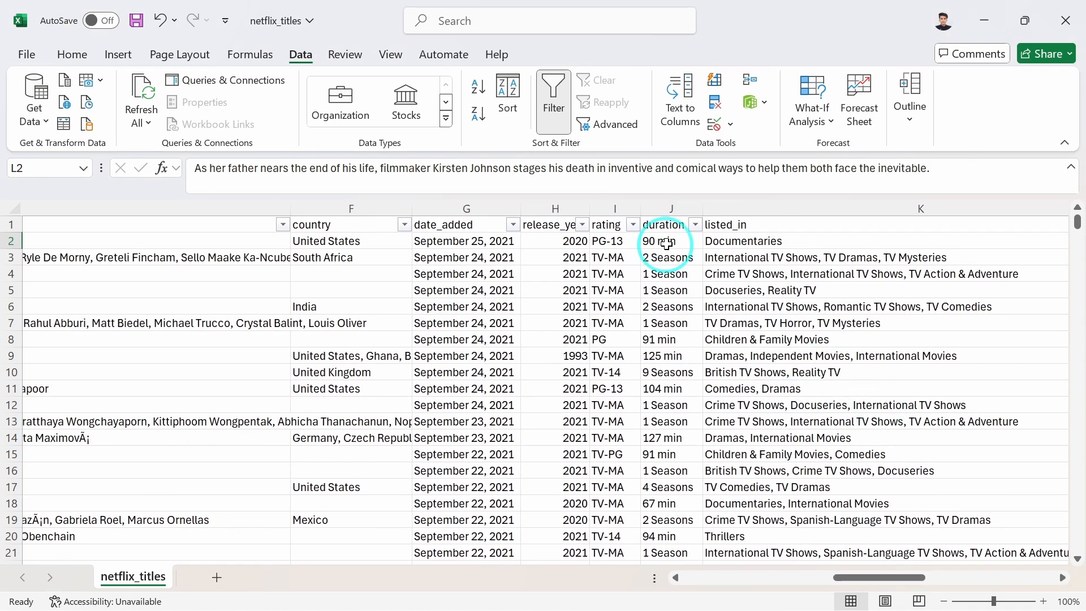
click(698, 227)
drag(677, 434, 681, 582)
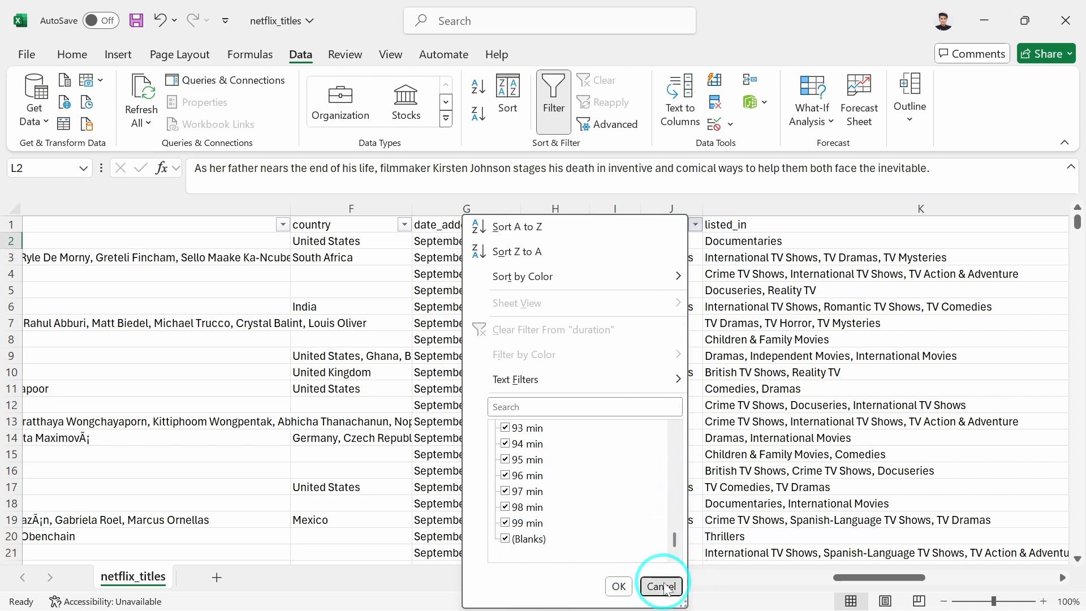
click(661, 586)
scroll(872, 359, right, 4)
scroll(866, 362, right, 4)
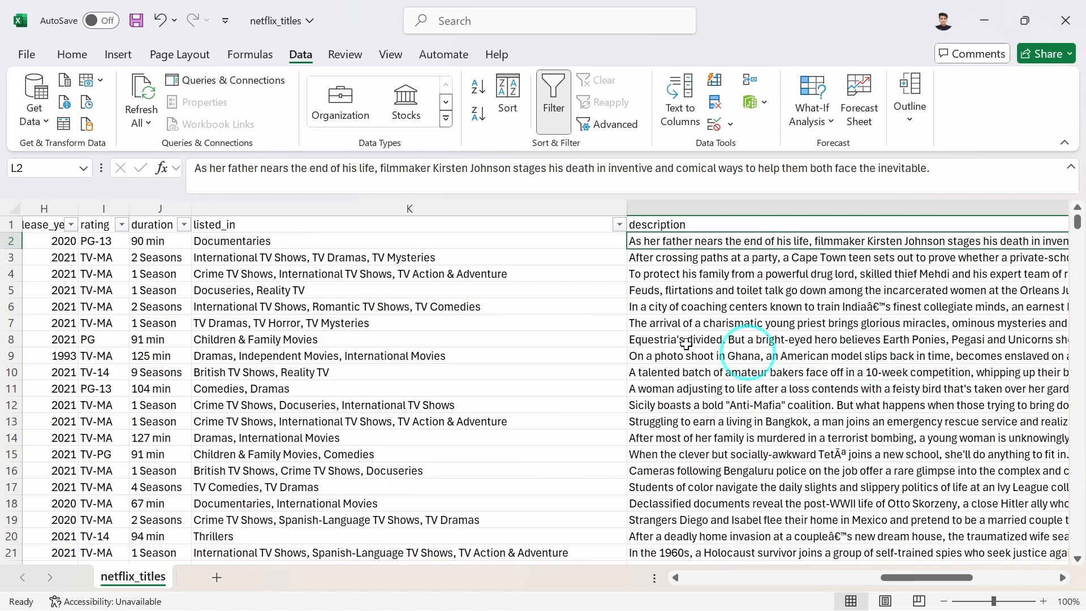
click(621, 225)
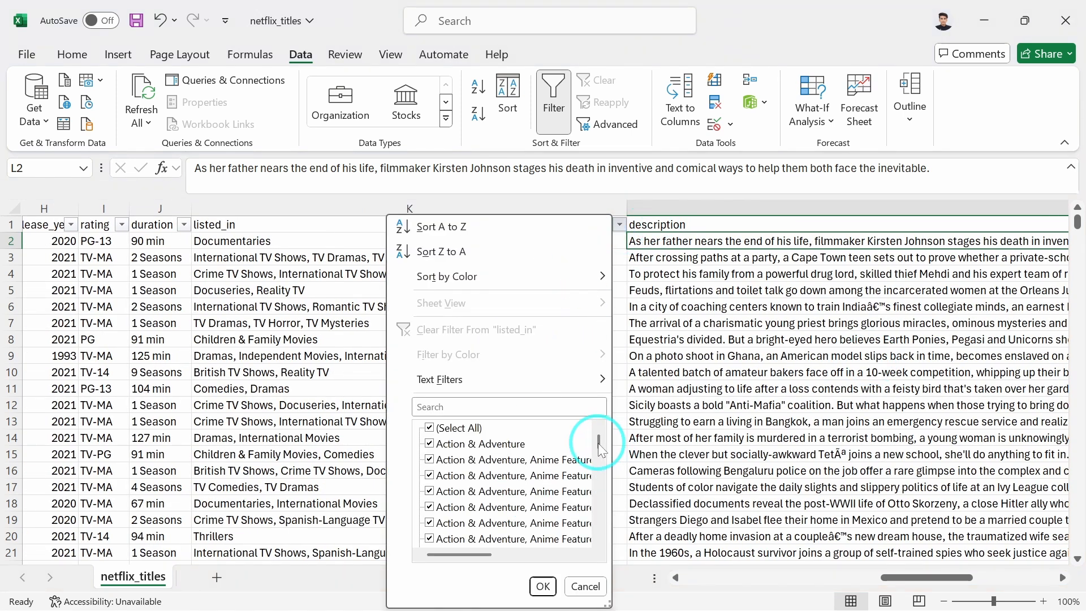
drag(599, 443, 596, 532)
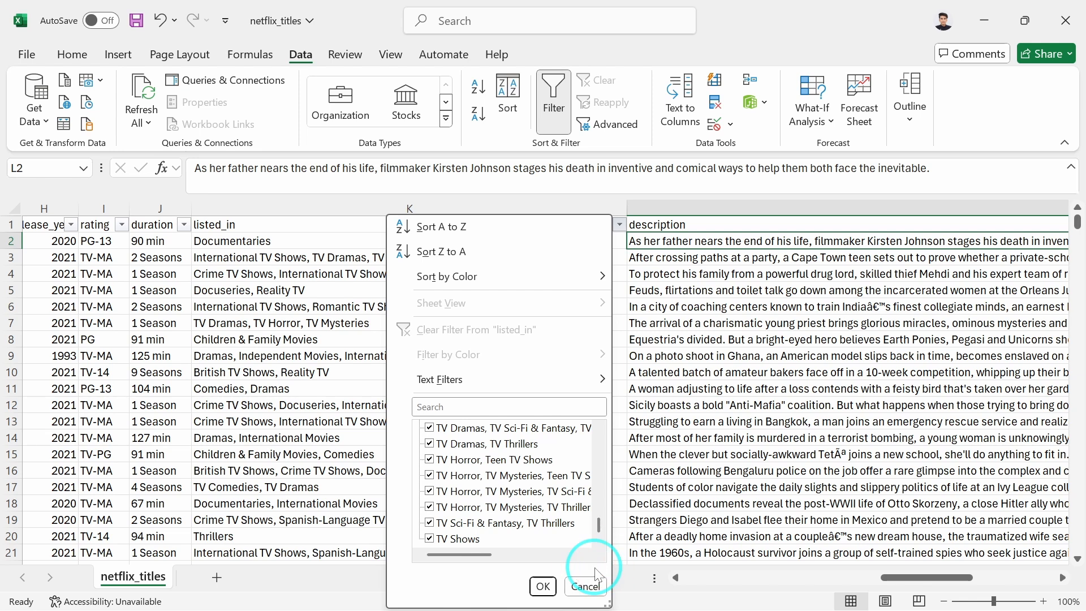
click(585, 586)
scroll(779, 396, right, 10)
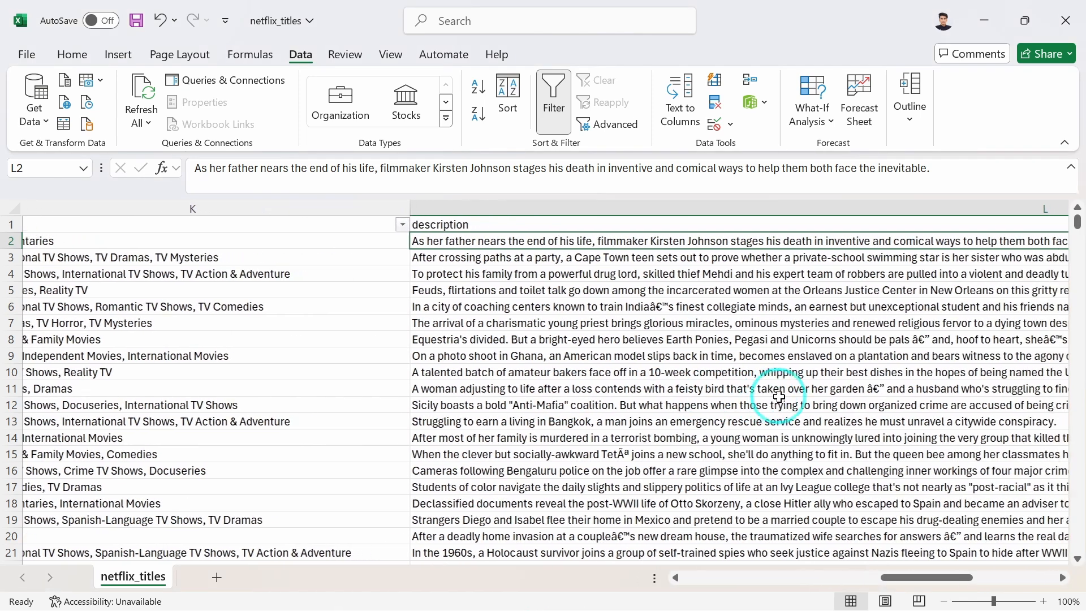
scroll(779, 397, right, 5)
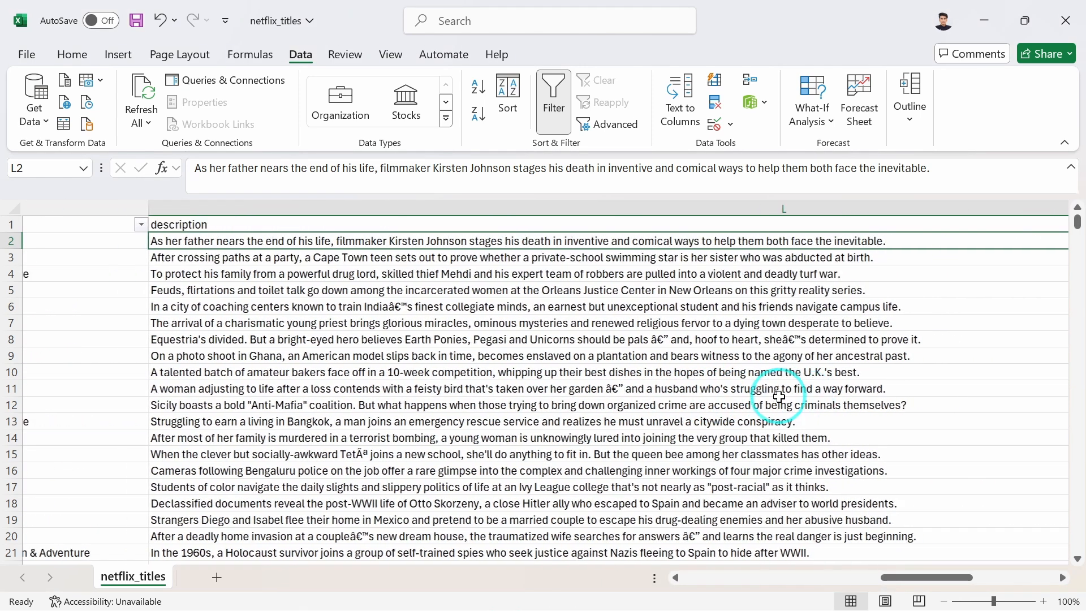
scroll(779, 396, right, 6)
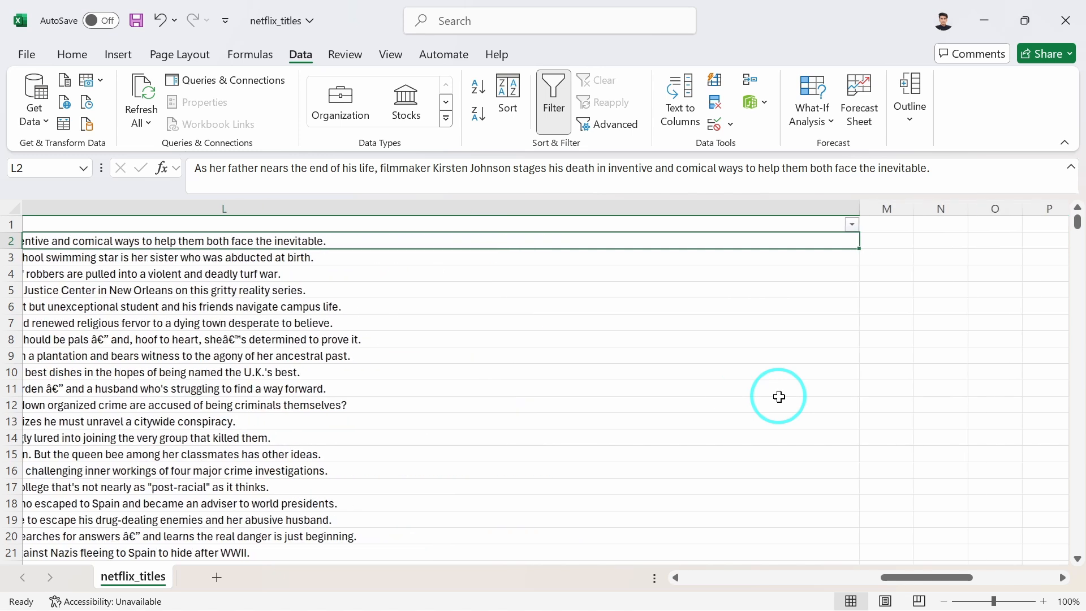
scroll(779, 397, left, 20)
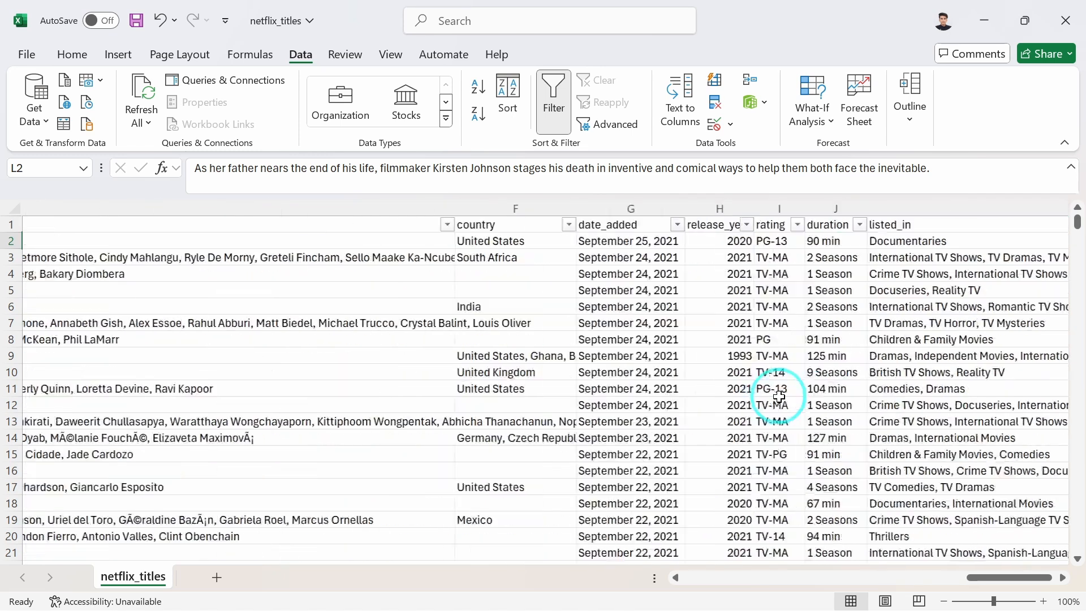
click(266, 339)
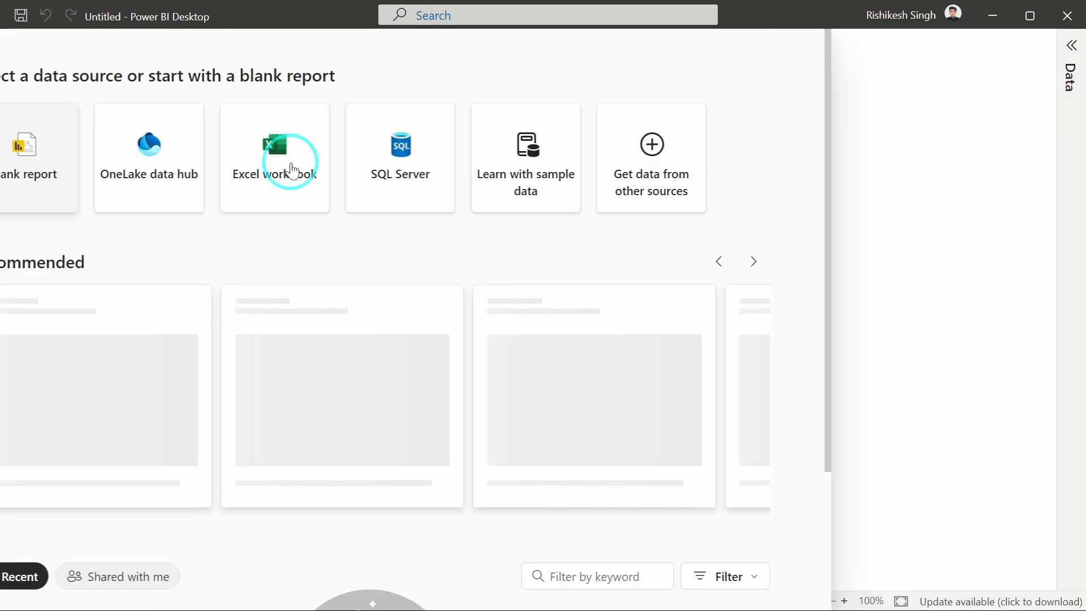
Get data from the Text/CSV file netflix_titles in the Netflix folder of This PC.
click(291, 169)
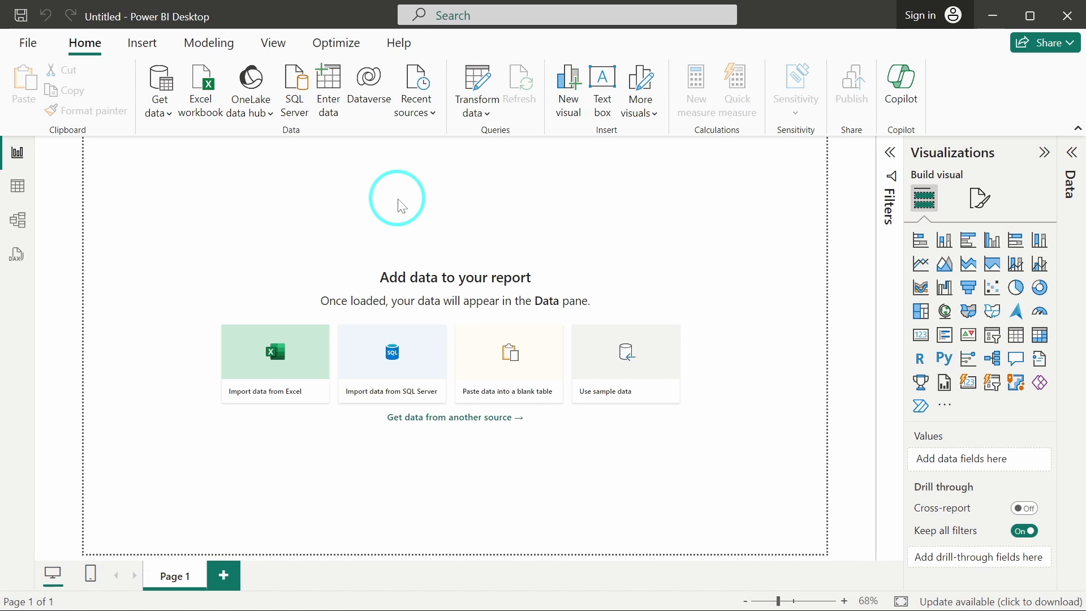
click(159, 105)
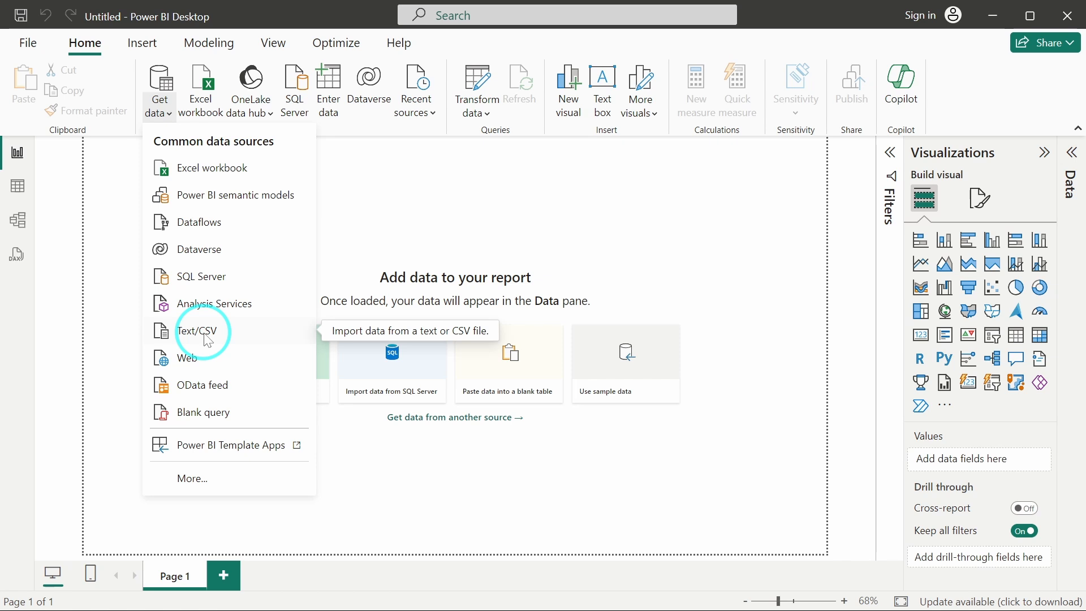
click(206, 337)
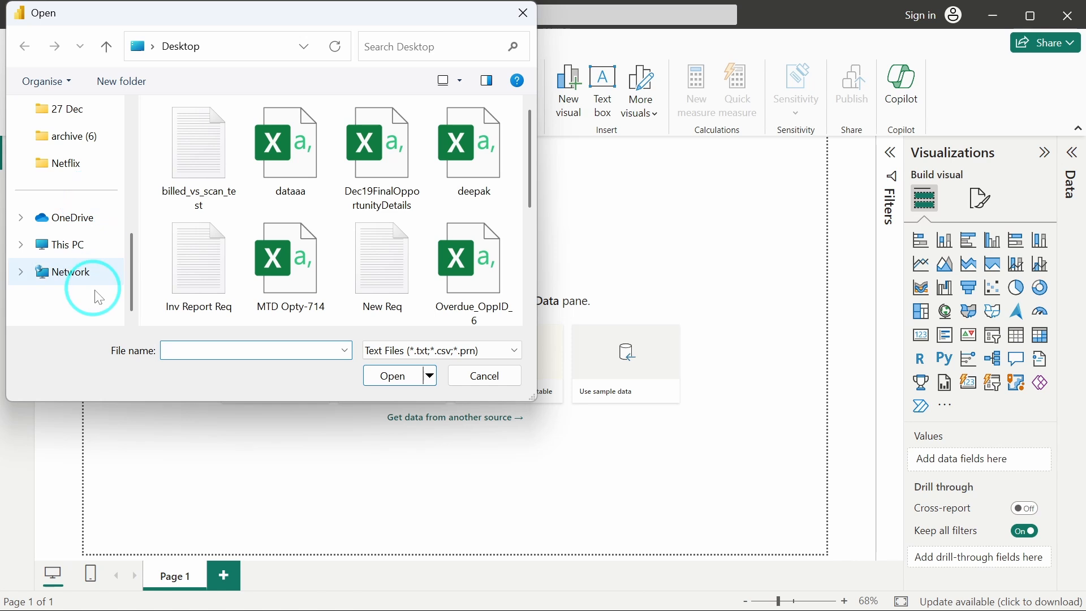
click(95, 244)
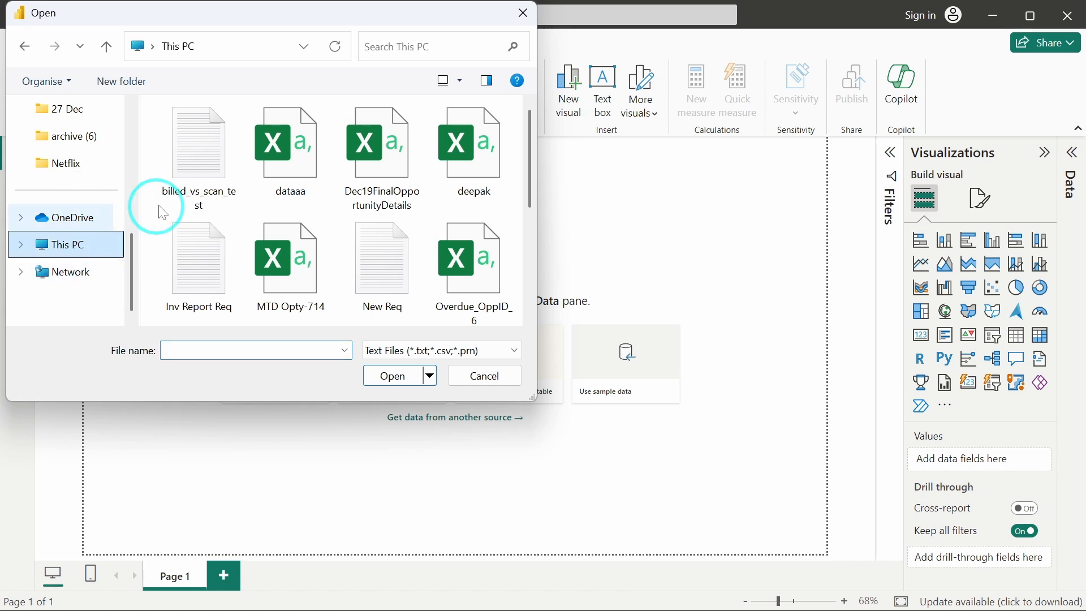
click(91, 165)
click(201, 159)
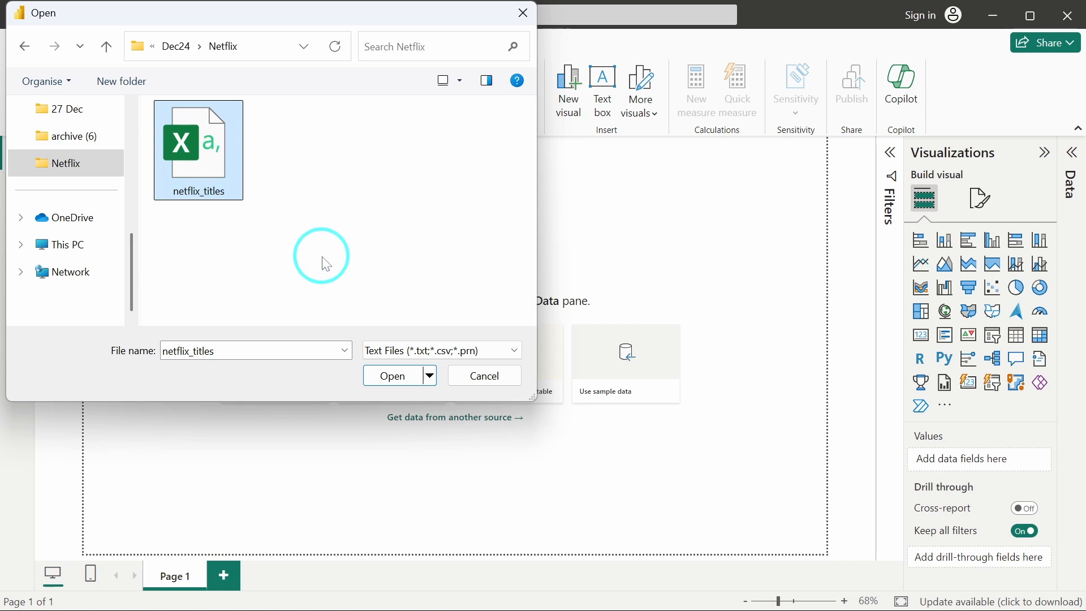
click(399, 376)
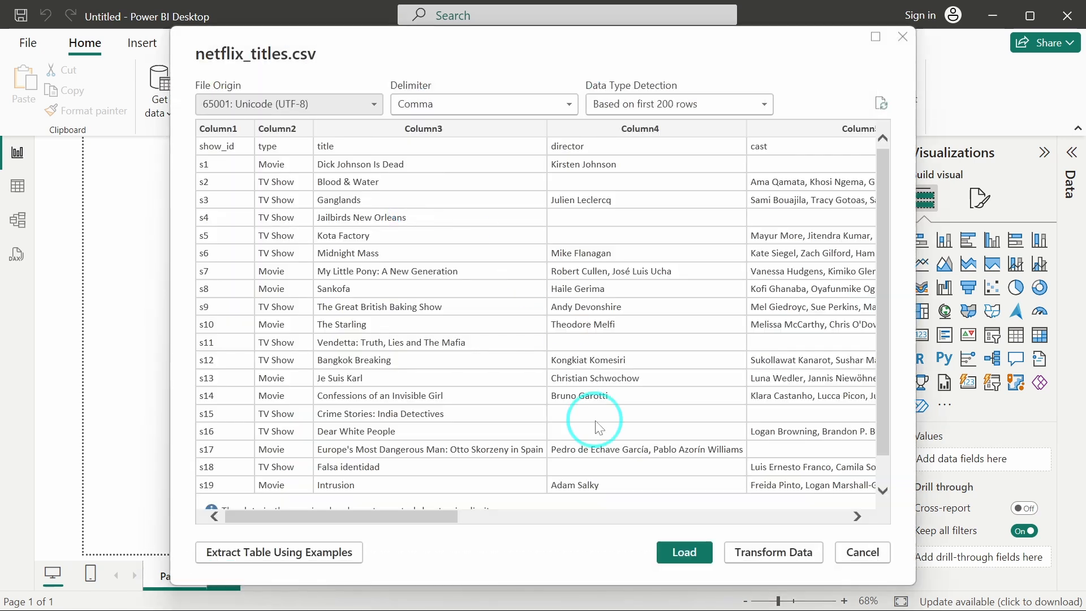
Open the netflix_titles.csv data in Power Query for transformation and promote the first row to column headers.
click(754, 560)
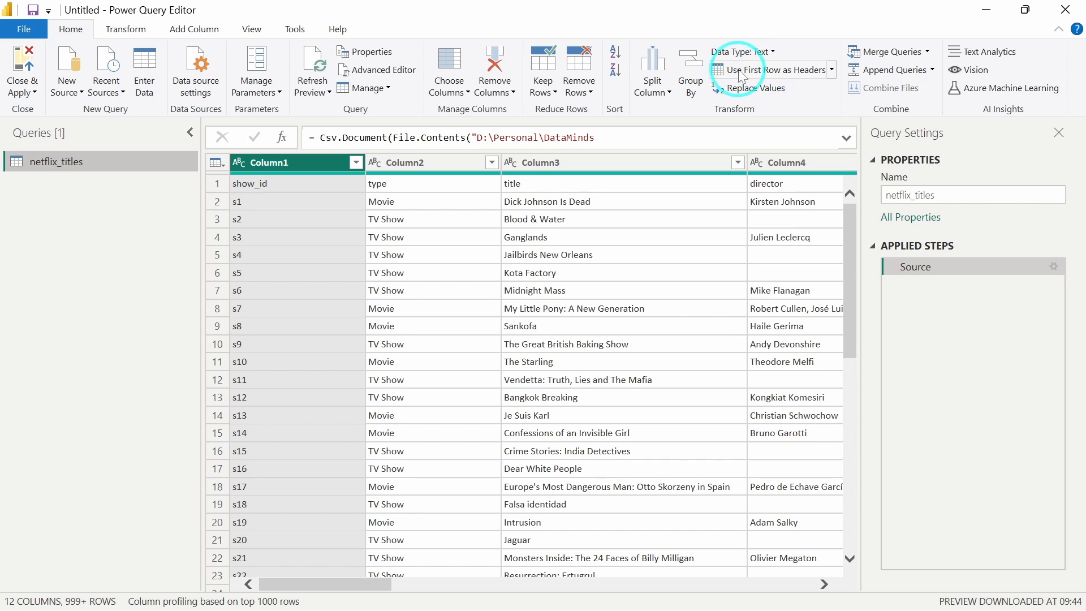
click(763, 77)
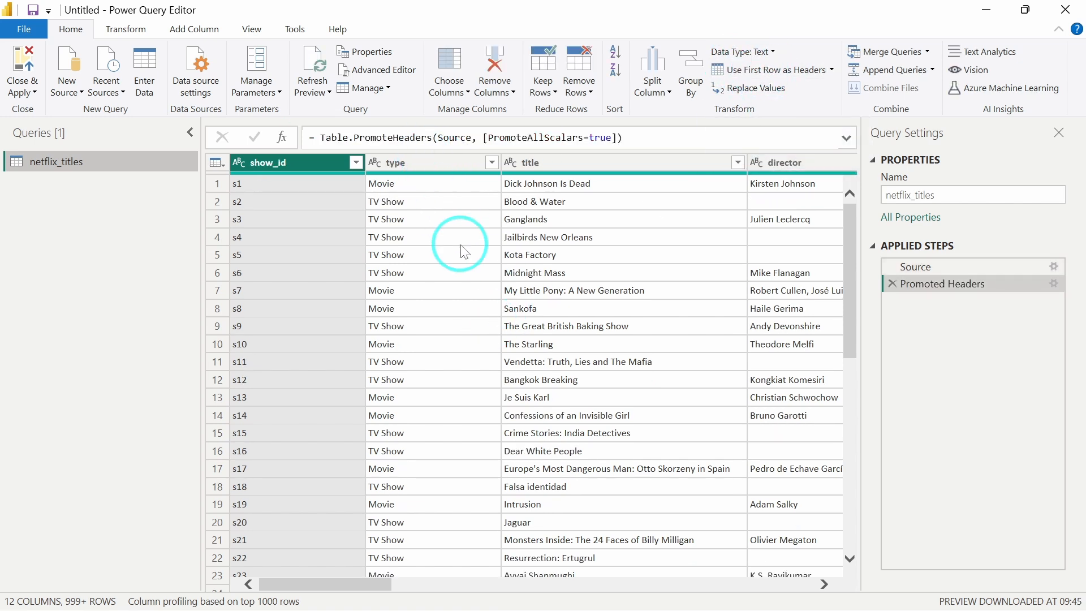
scroll(461, 249, right, 10)
scroll(465, 252, right, 5)
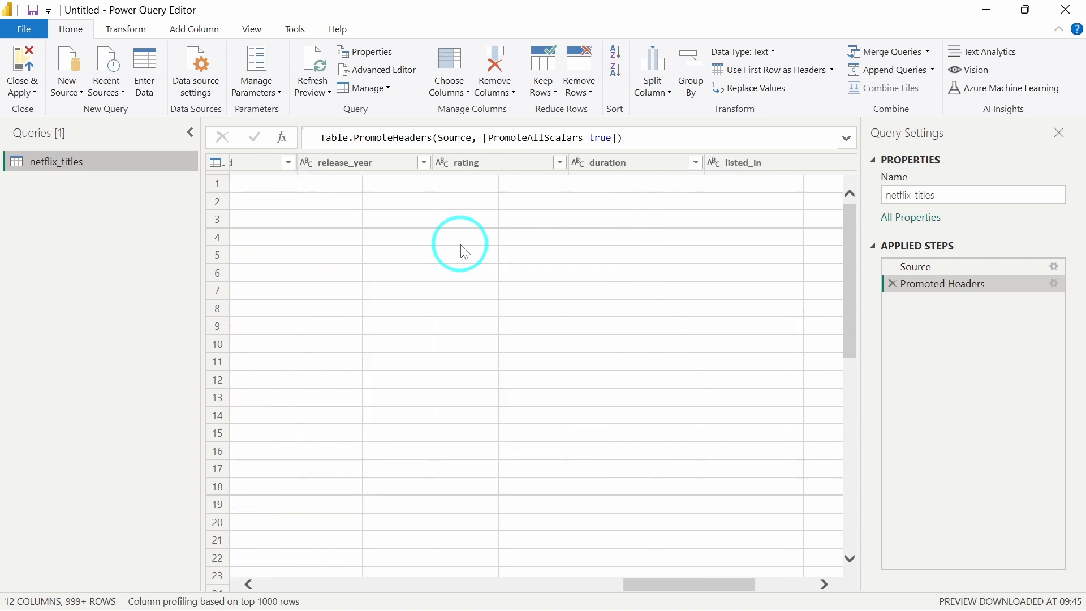
scroll(465, 252, left, 10)
scroll(465, 252, left, 2)
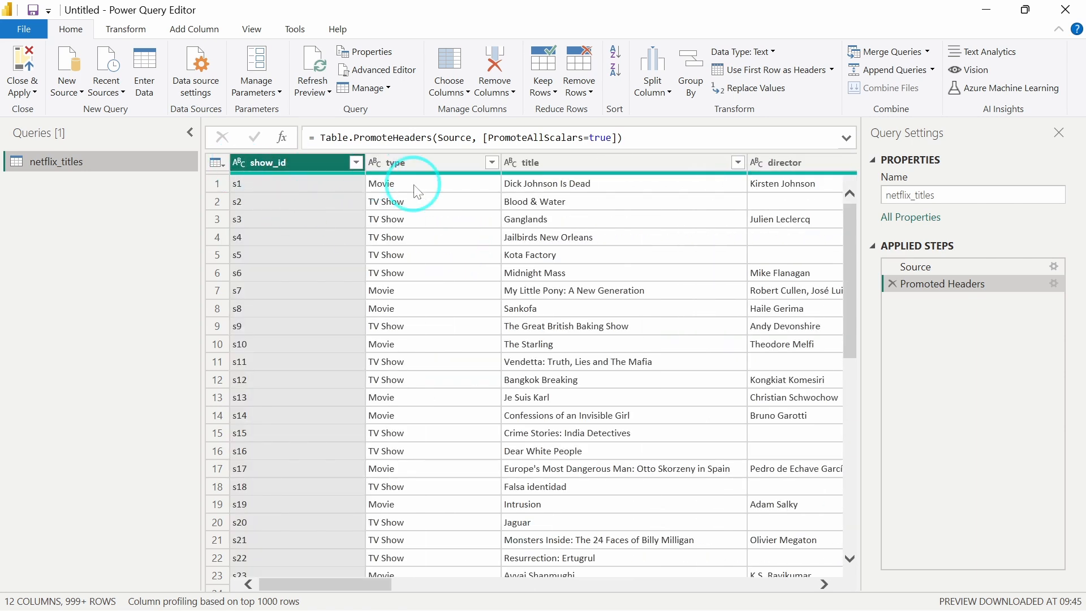
Change the data type of the date_added column to Date.
scroll(417, 191, right, 2)
scroll(417, 191, right, 12)
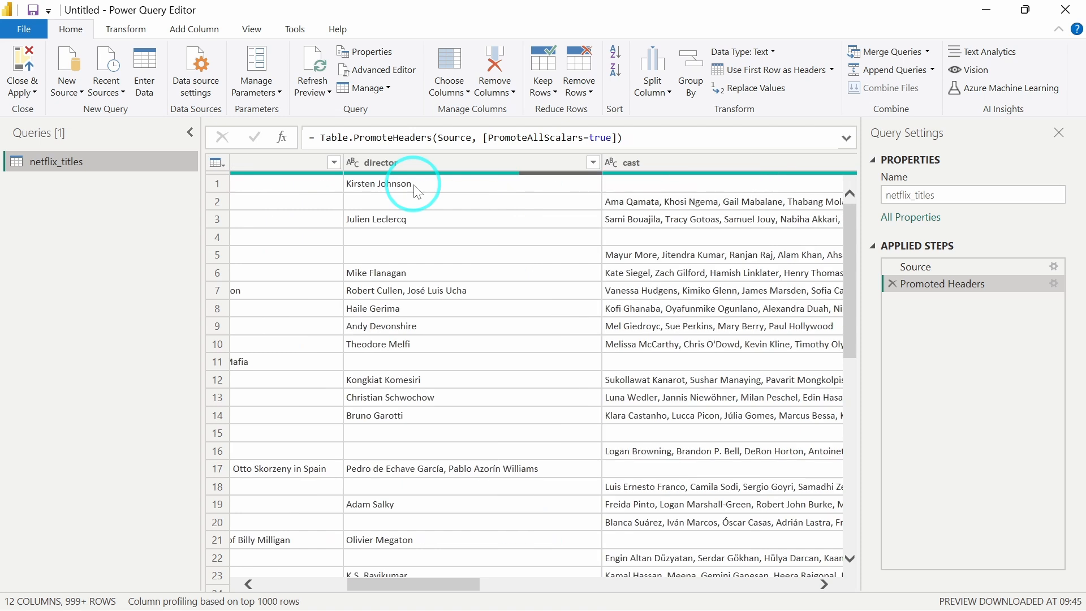
scroll(416, 187, right, 9)
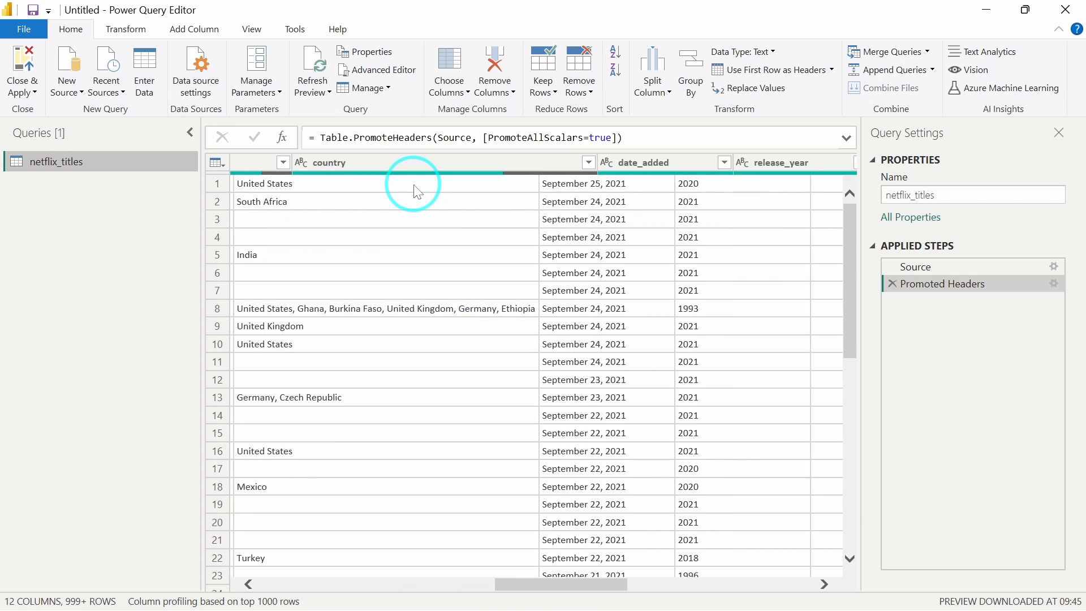
click(548, 162)
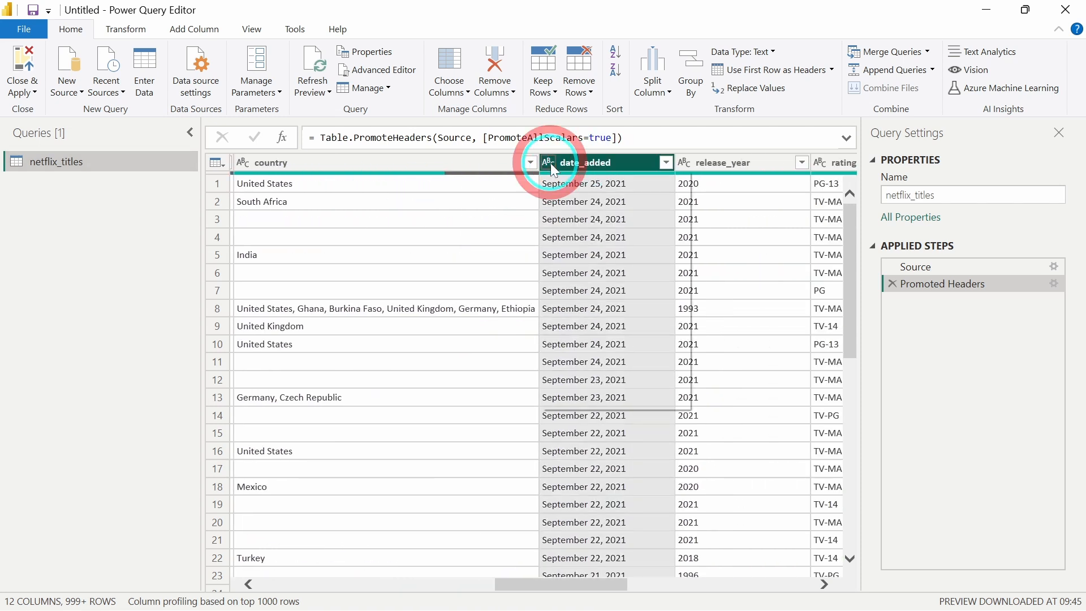
click(584, 269)
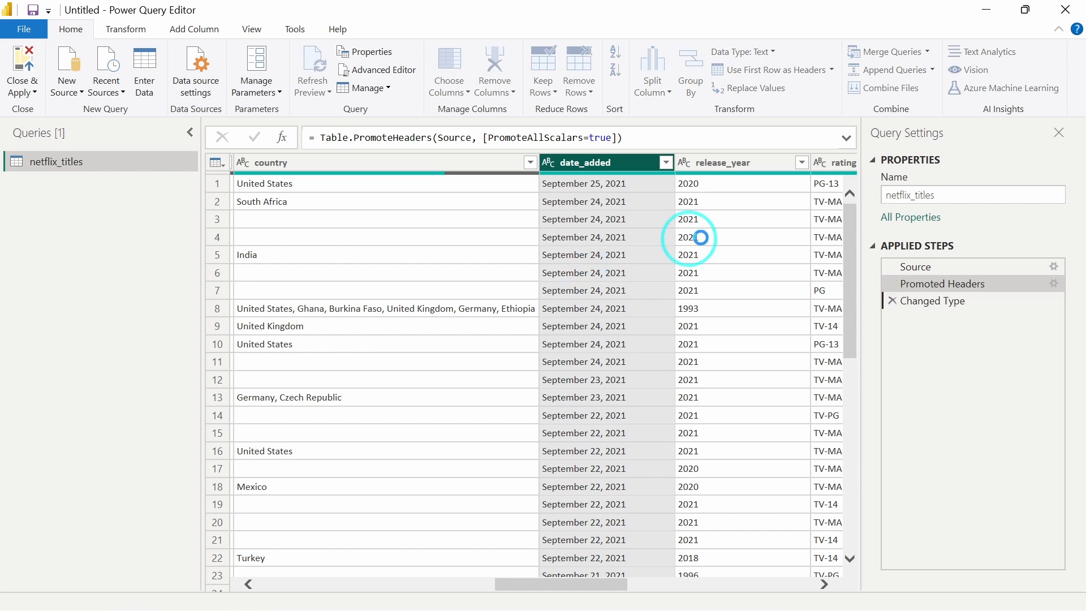
Change the data type of the release_year column to Whole Number.
scroll(710, 235, right, 3)
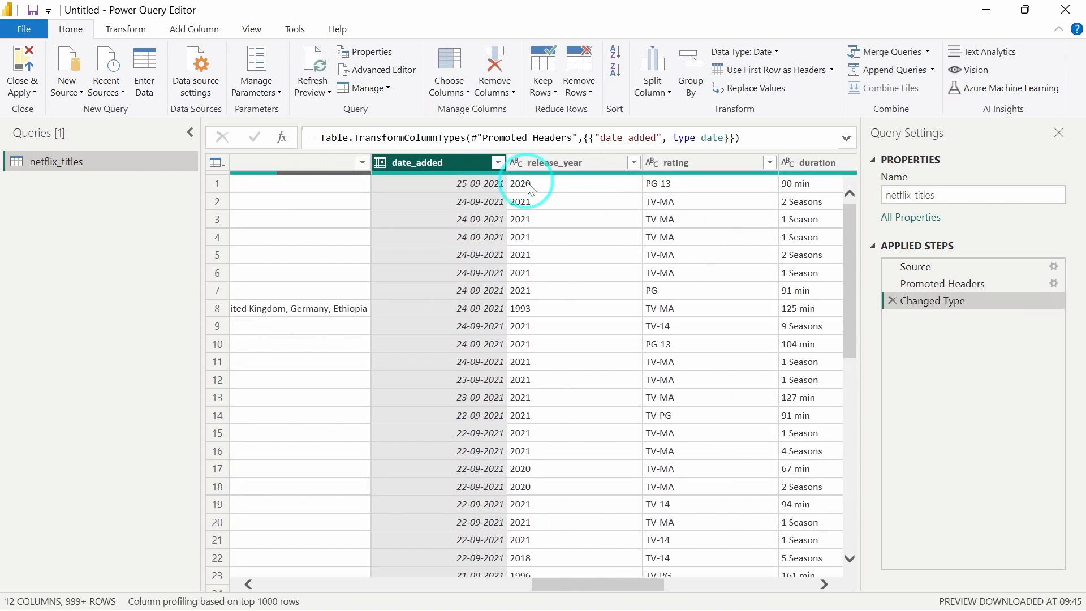
click(516, 165)
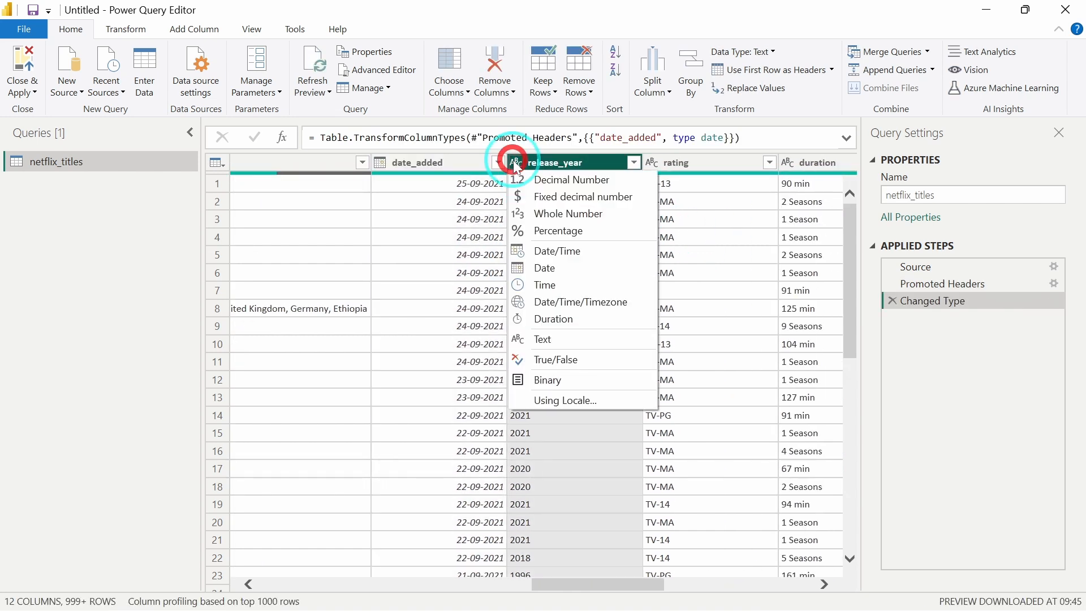
click(551, 213)
Close Power Query and apply the changes to load the netflix_titles table into the report.
scroll(600, 348, right, 3)
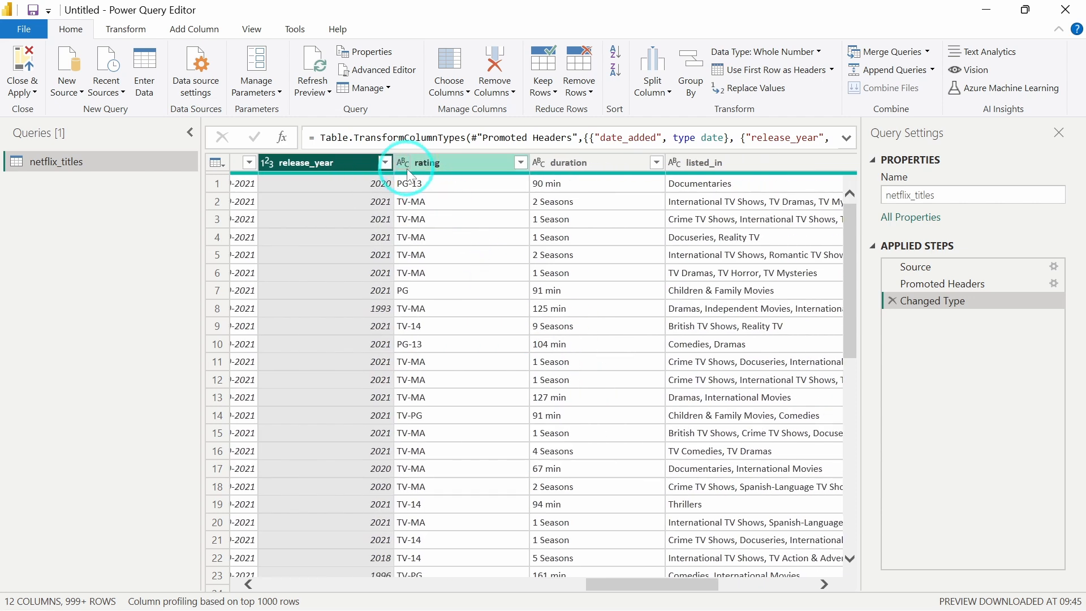
scroll(601, 267, right, 5)
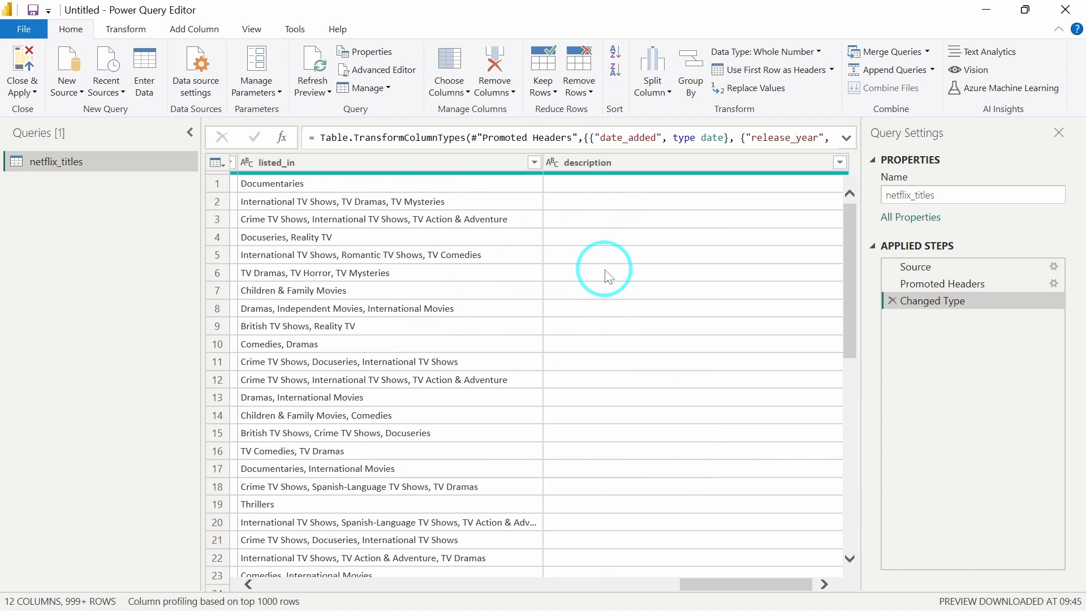
scroll(609, 278, left, 8)
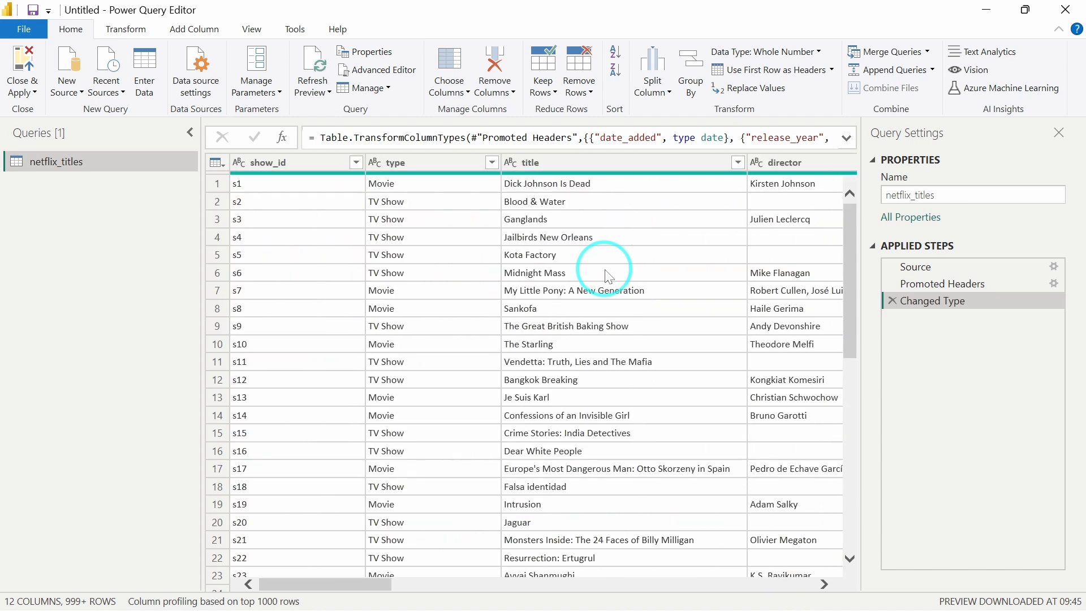
scroll(607, 269, right, 3)
scroll(606, 270, left, 3)
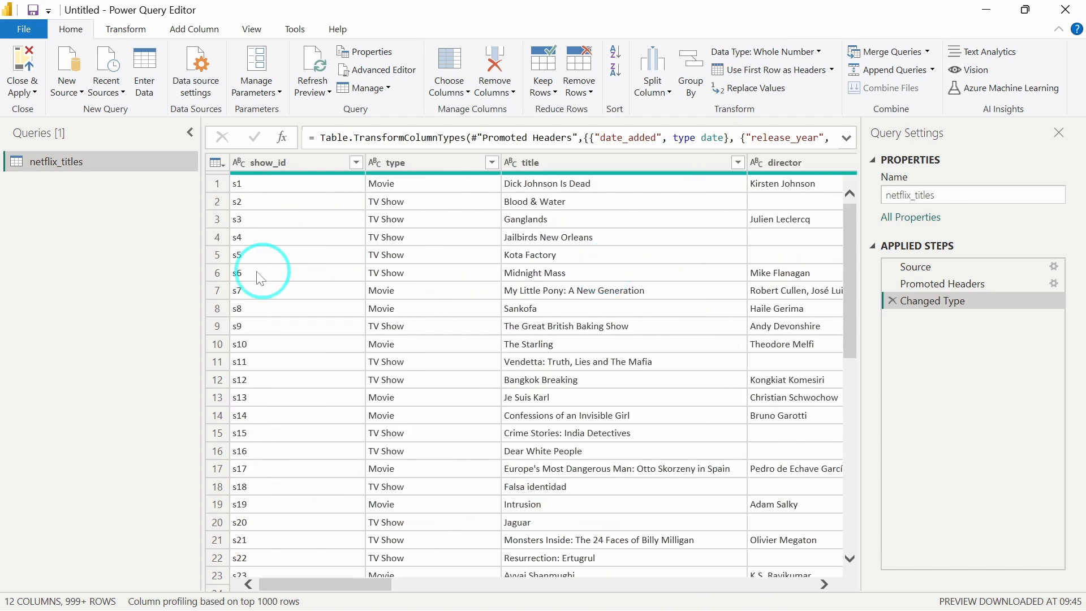
click(31, 31)
click(64, 59)
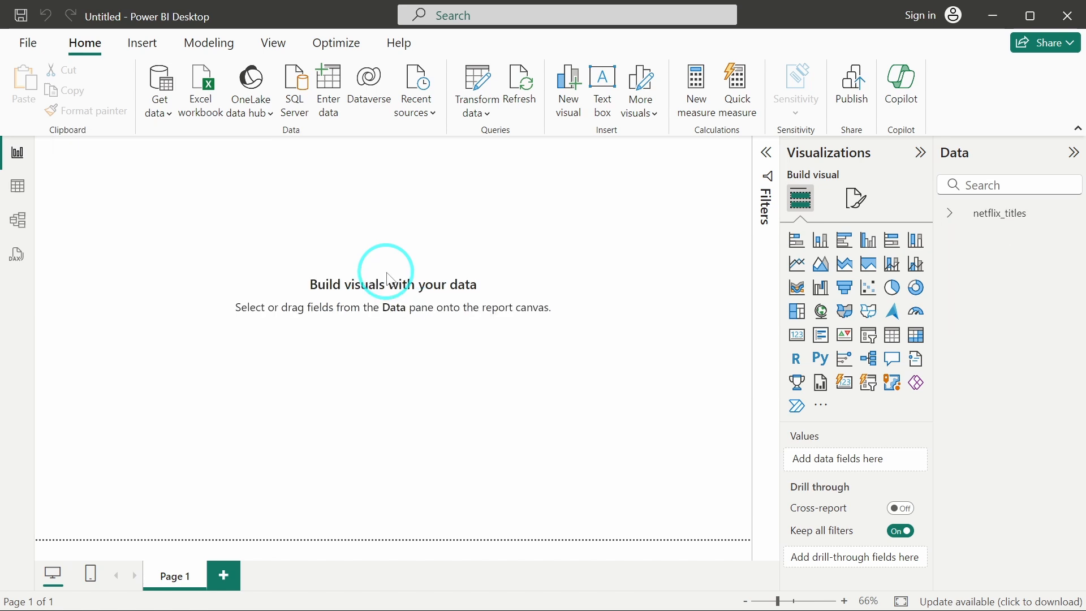
Inspect the netflix_titles table's columns and rows in table view.
click(262, 229)
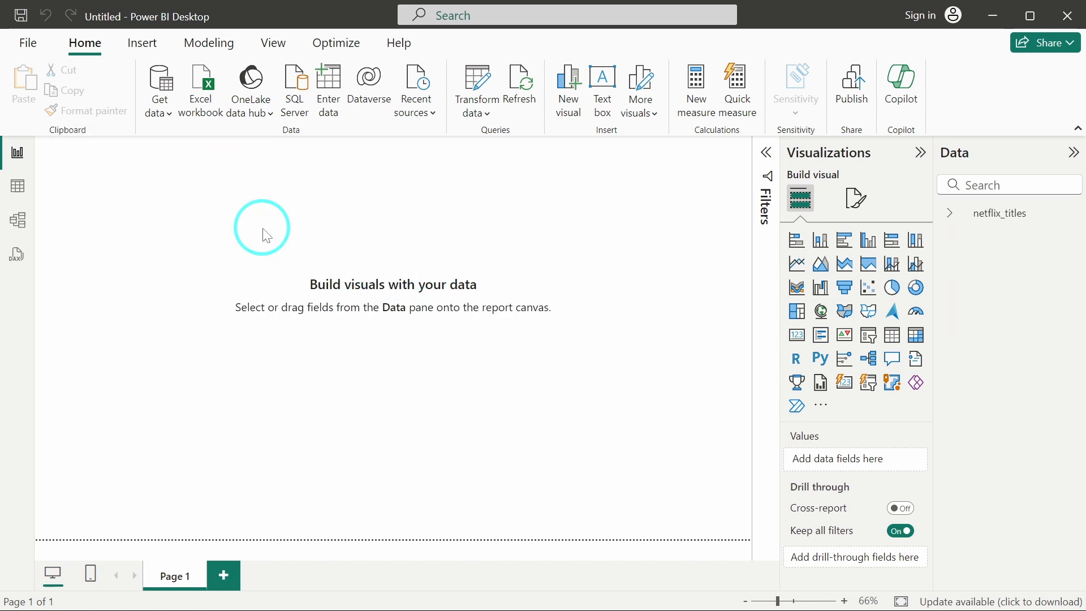
click(30, 186)
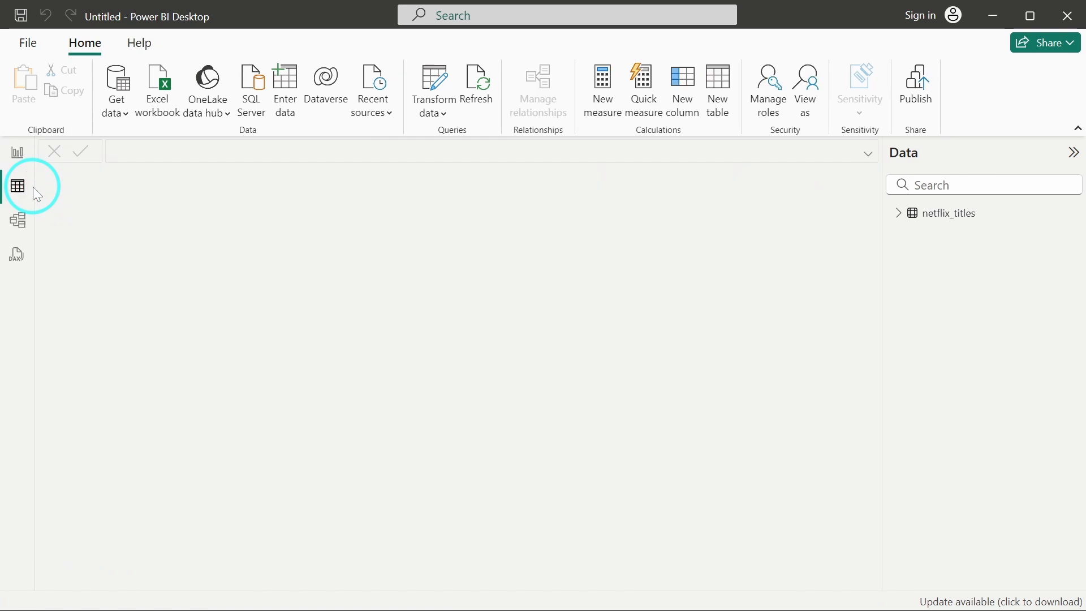
click(963, 223)
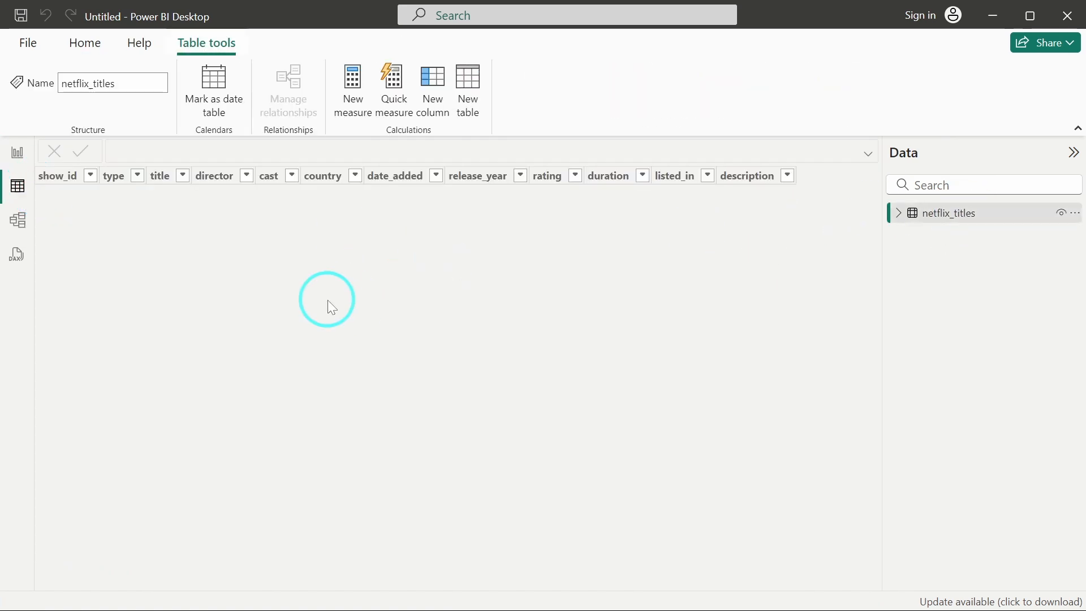
click(39, 175)
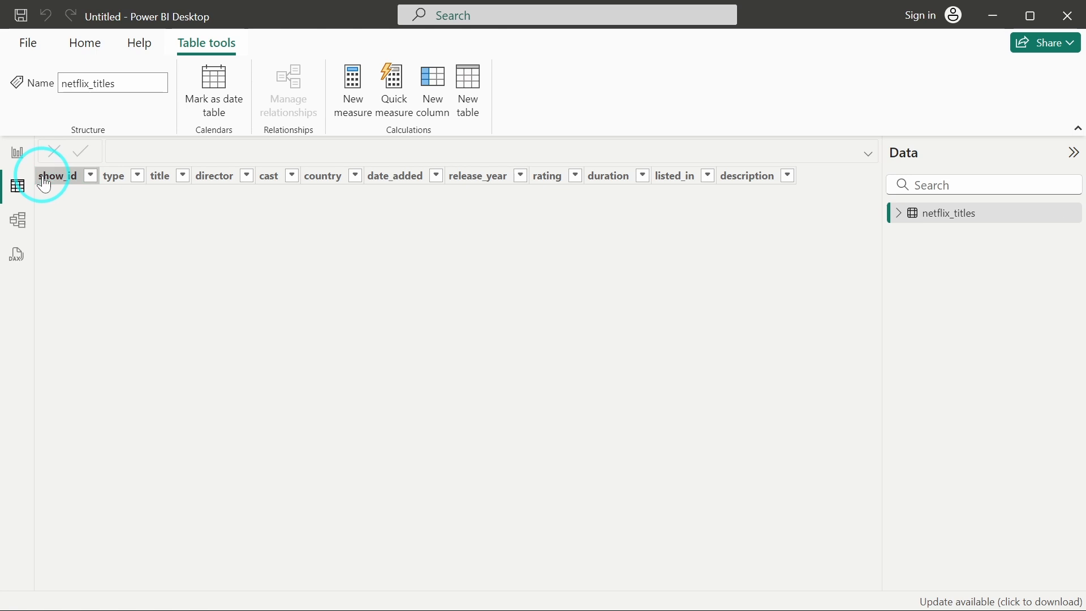
click(44, 179)
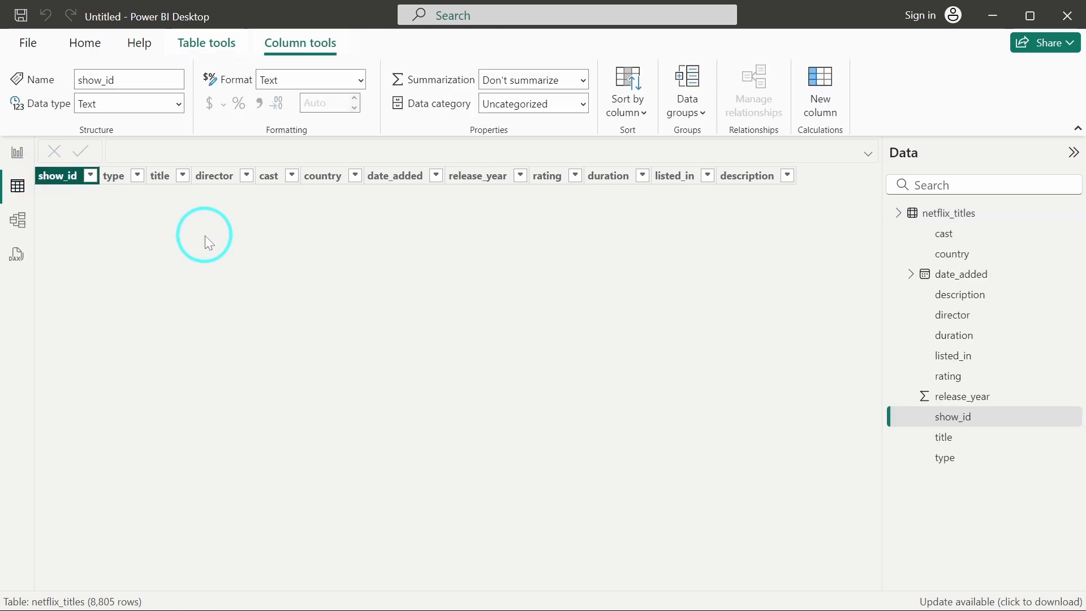
scroll(520, 311, right, 10)
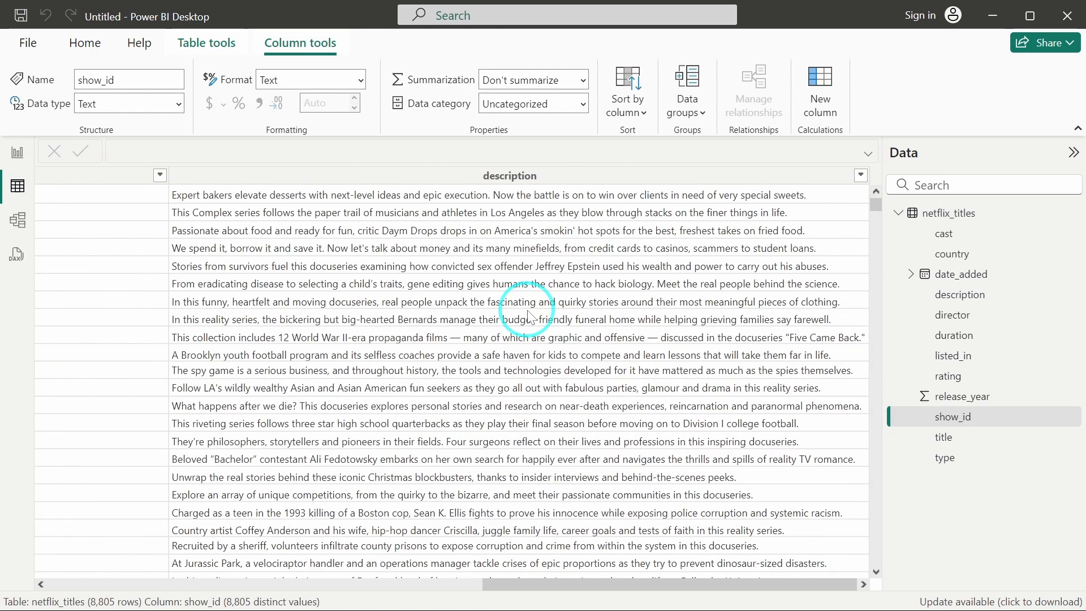
scroll(529, 316, left, 10)
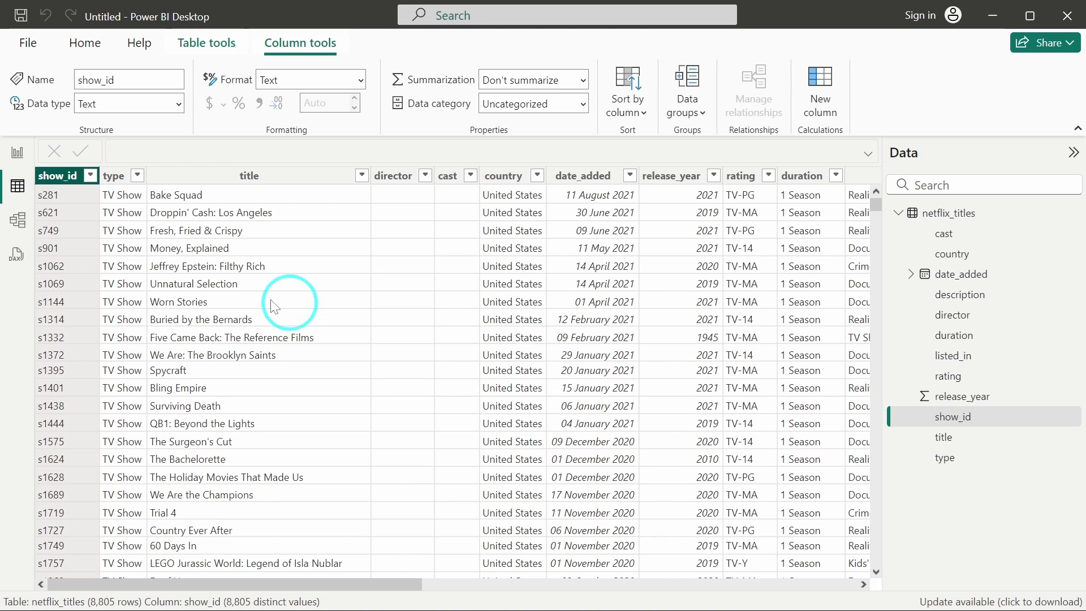
Set the report page's canvas background color to dark gray with 0% transparency.
click(25, 156)
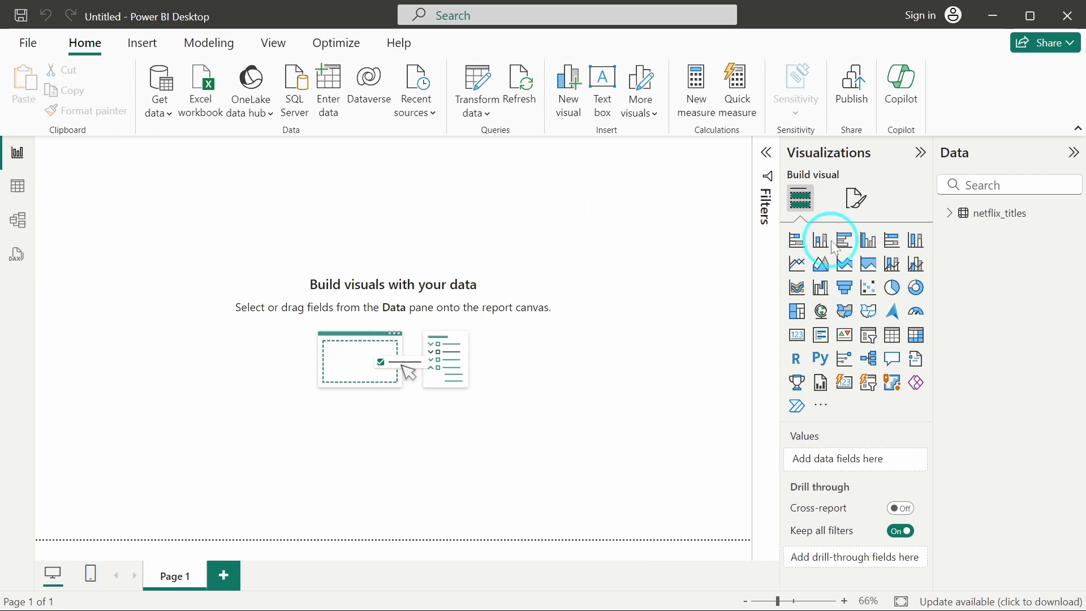
click(856, 198)
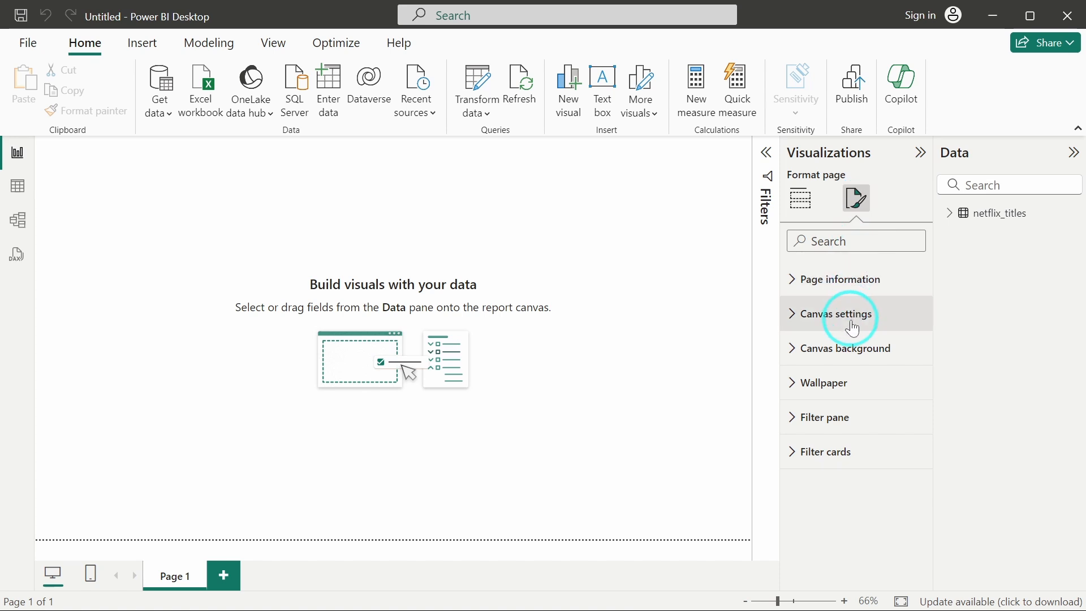
click(852, 349)
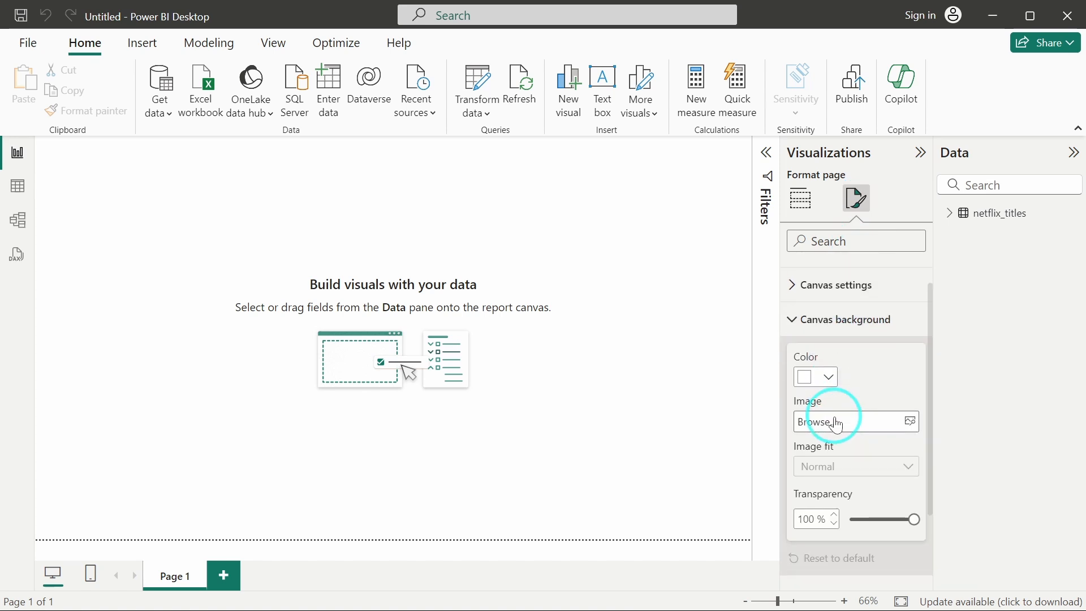
scroll(837, 422, down, 2)
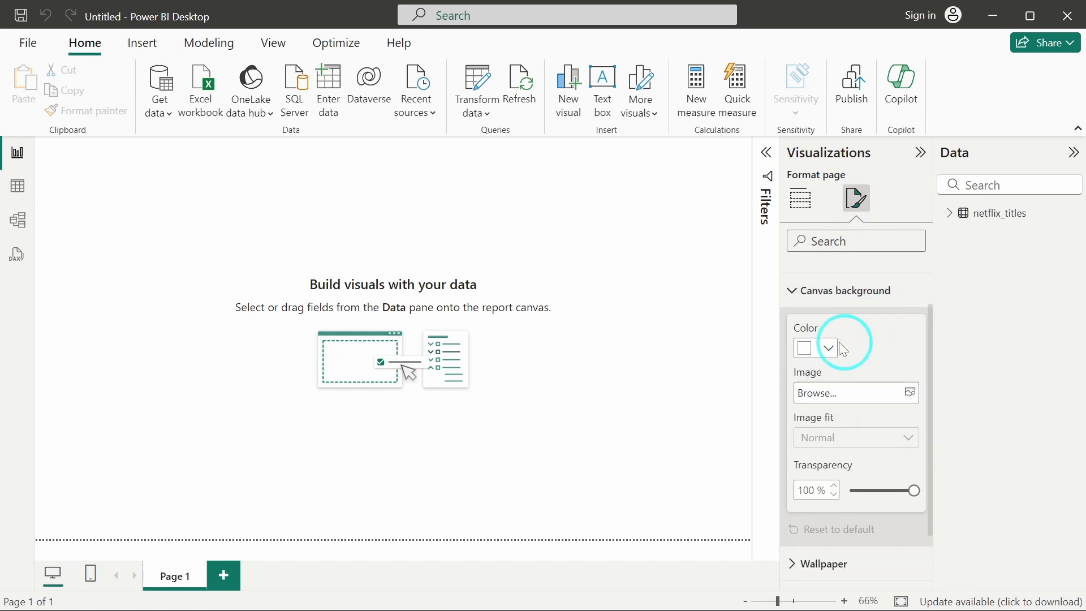
click(806, 350)
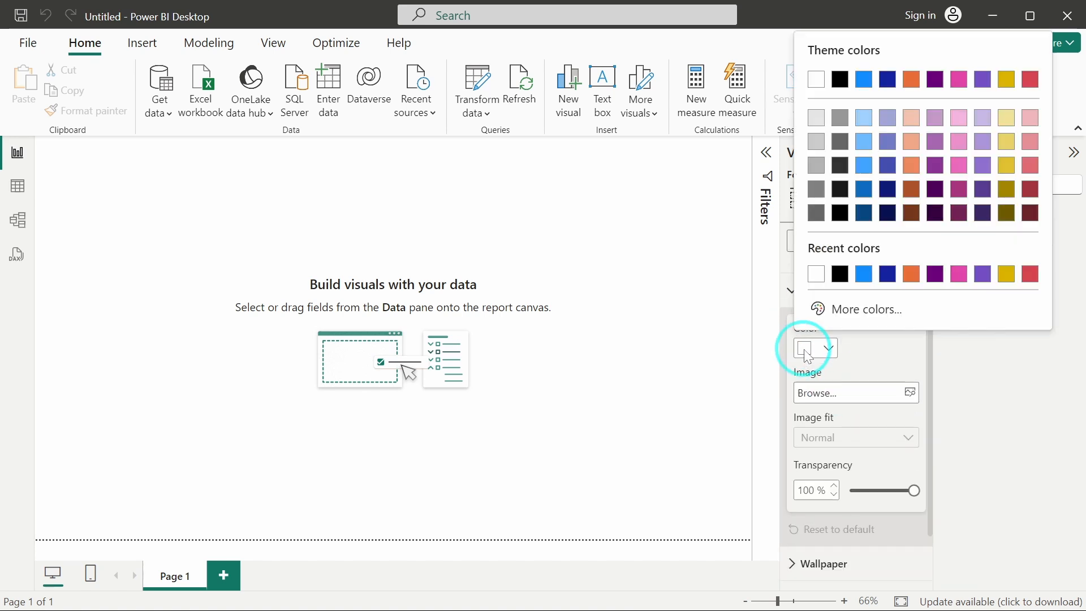
click(840, 168)
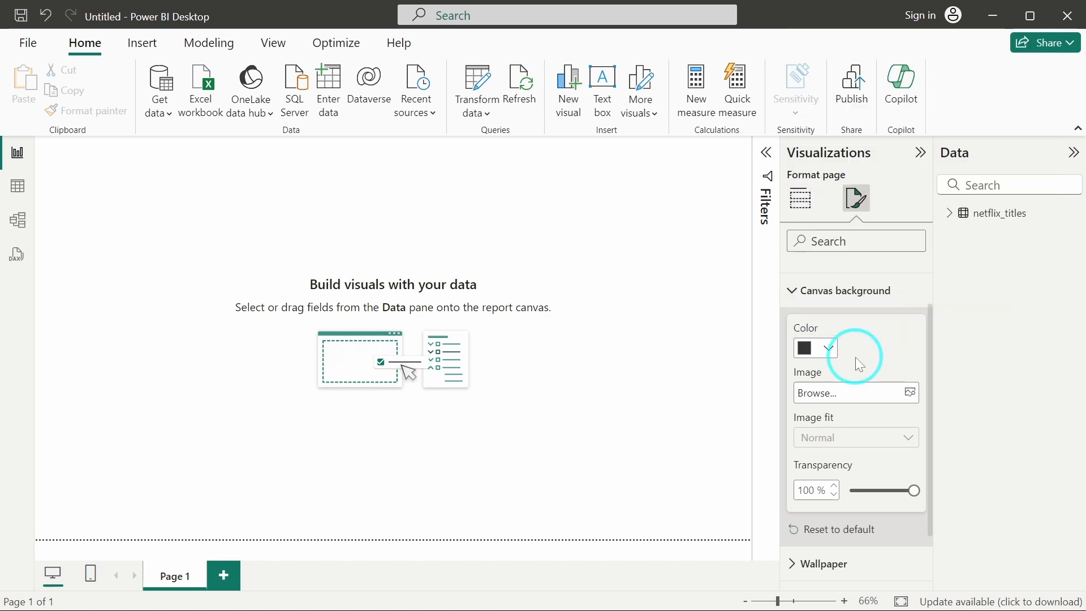
scroll(874, 350, down, 1)
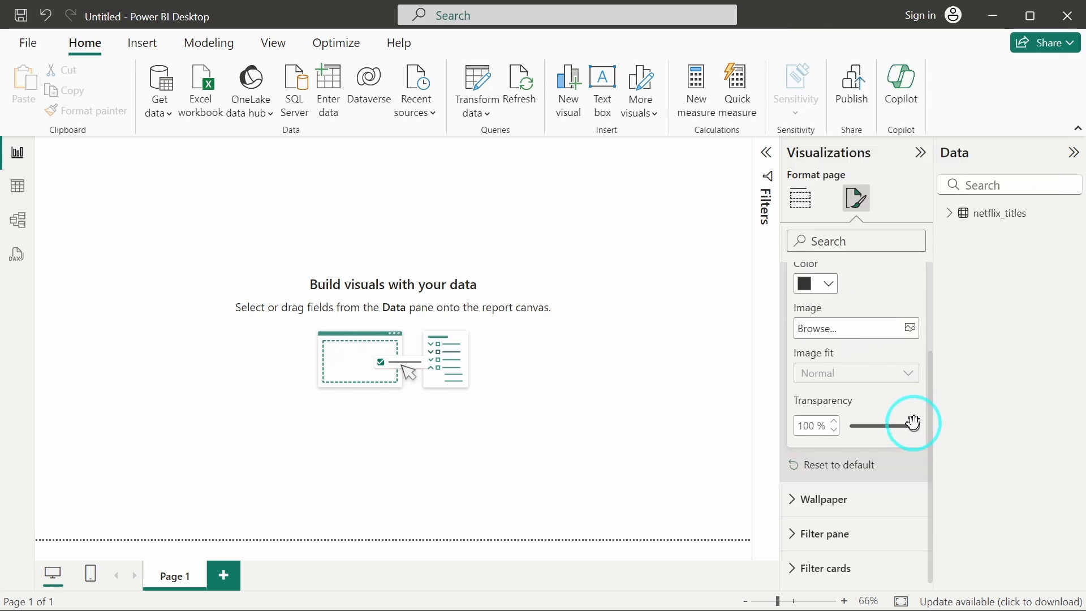
drag(914, 423, 800, 424)
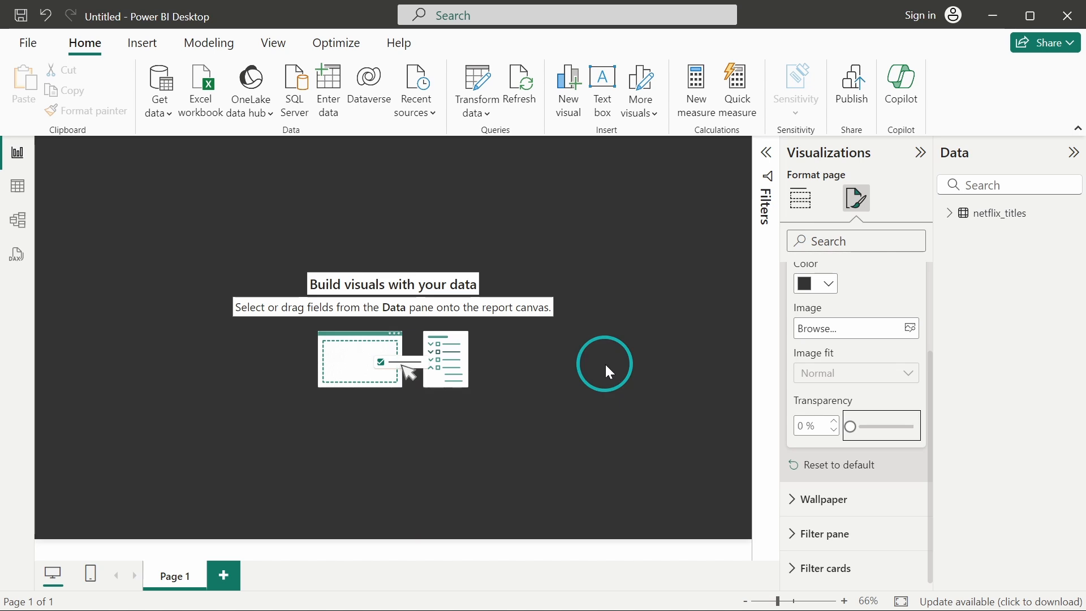
Create and load an empty table named Measure_ with Enter data.
click(606, 362)
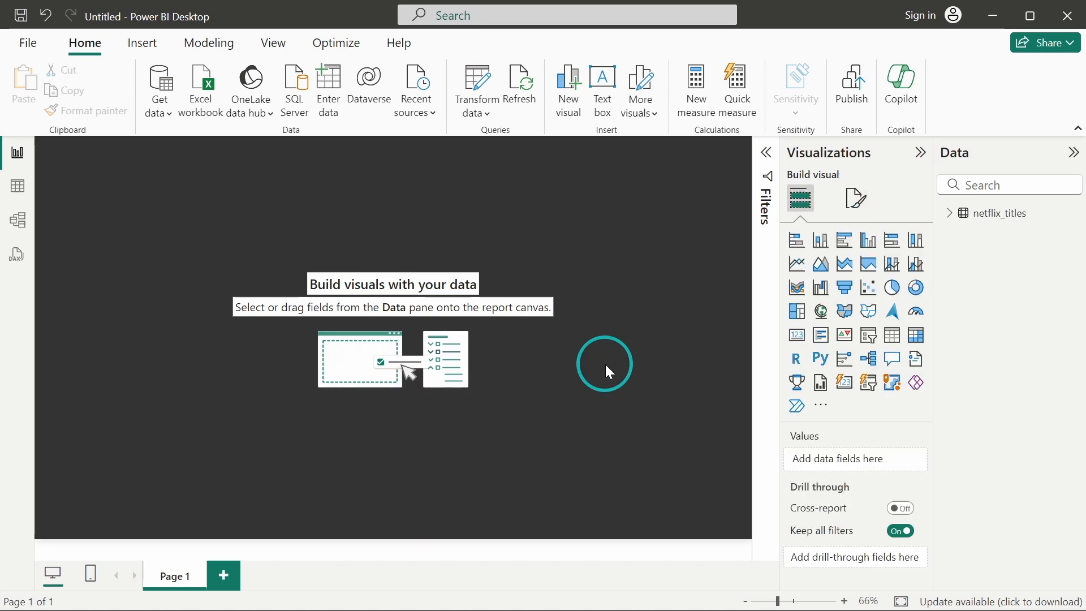
click(950, 214)
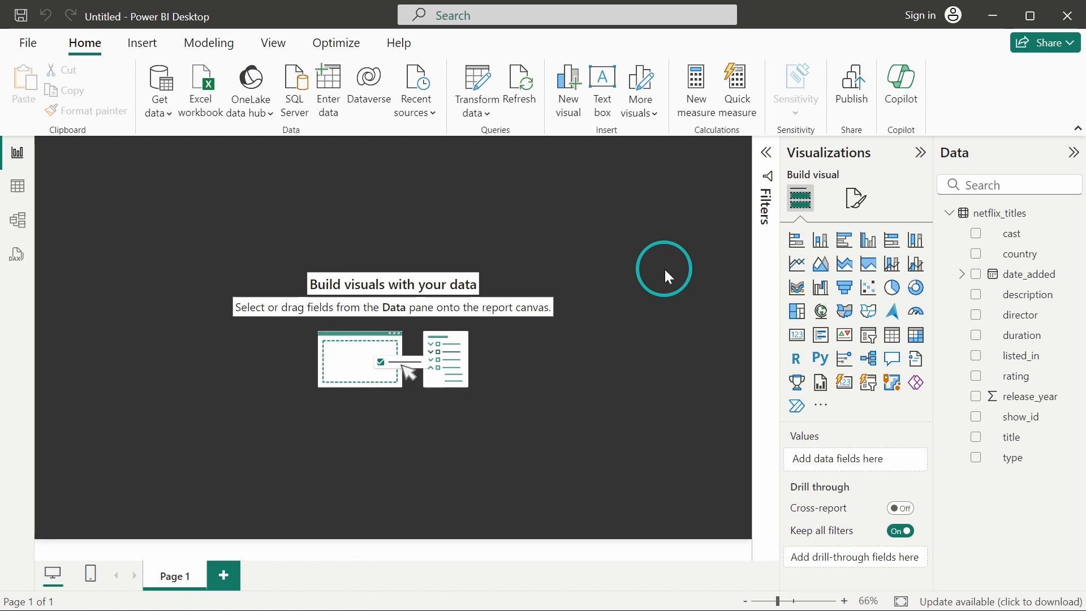
click(334, 79)
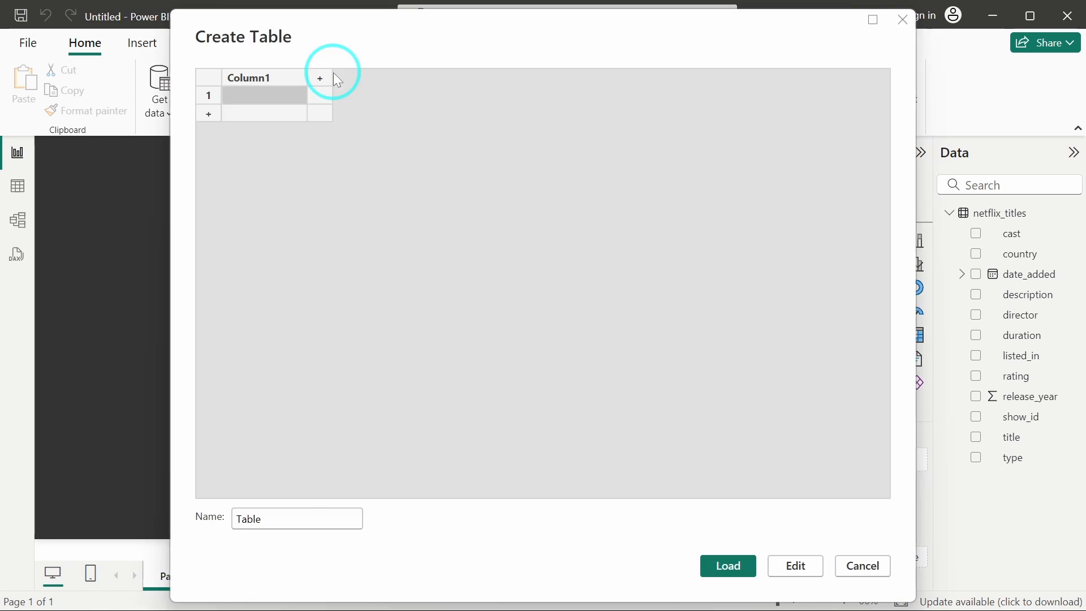
double_click(262, 518)
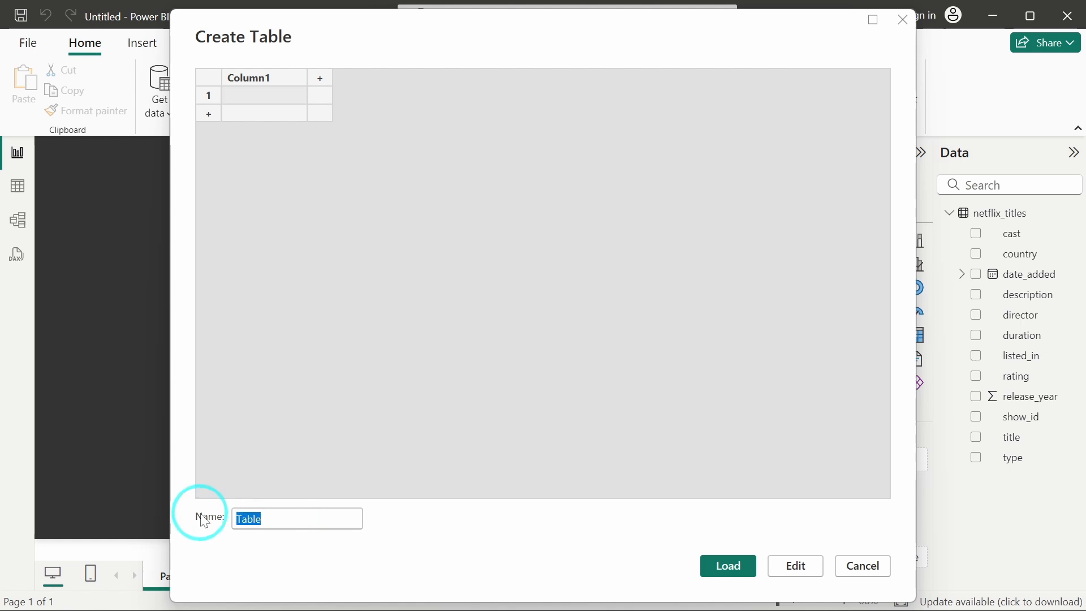
text(Measure_)
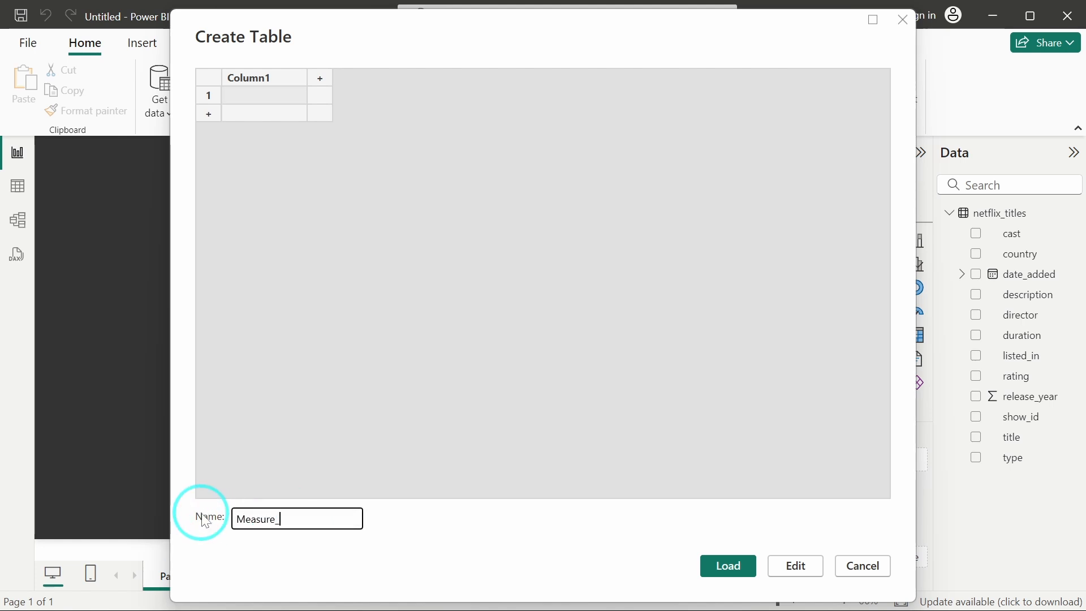
click(717, 566)
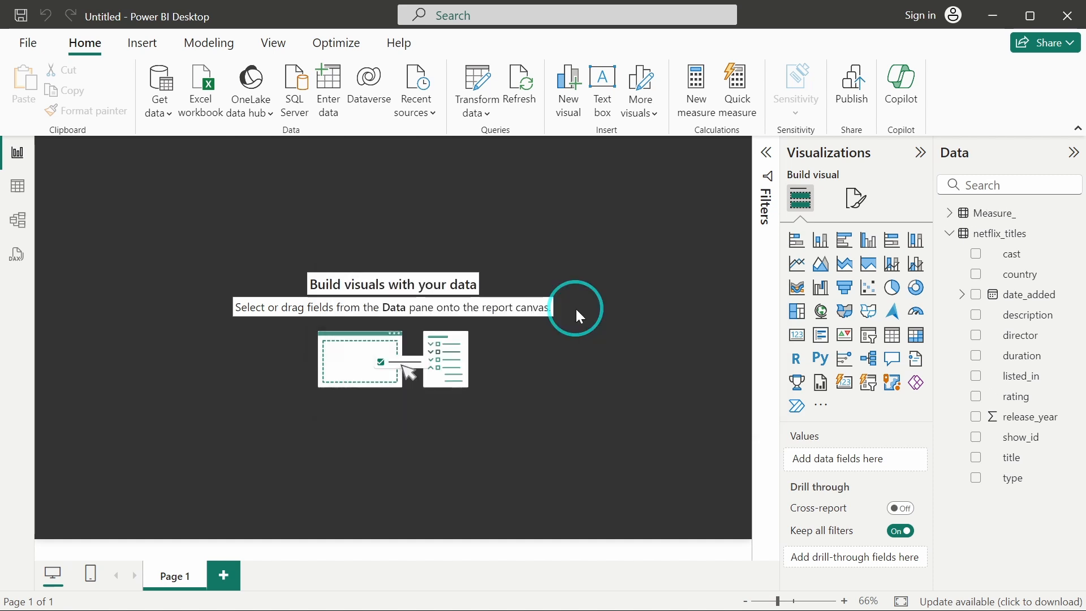
Add a new measure to the Measure_ table: Total Shows = CALCULATE(DISTINCTCOUNT(netflix_titles[show_id])).
click(950, 213)
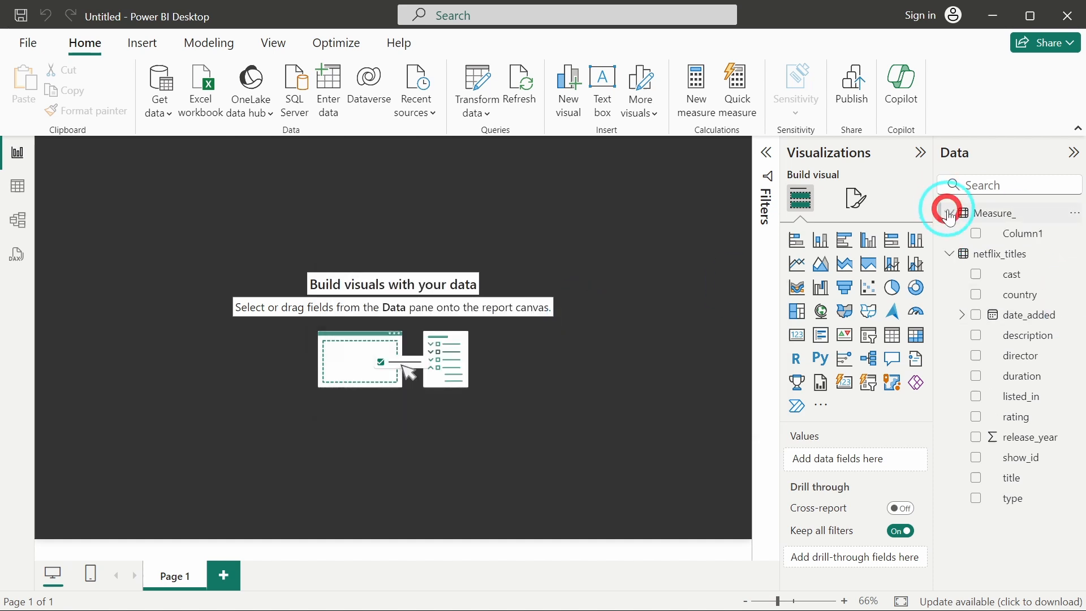
click(1074, 212)
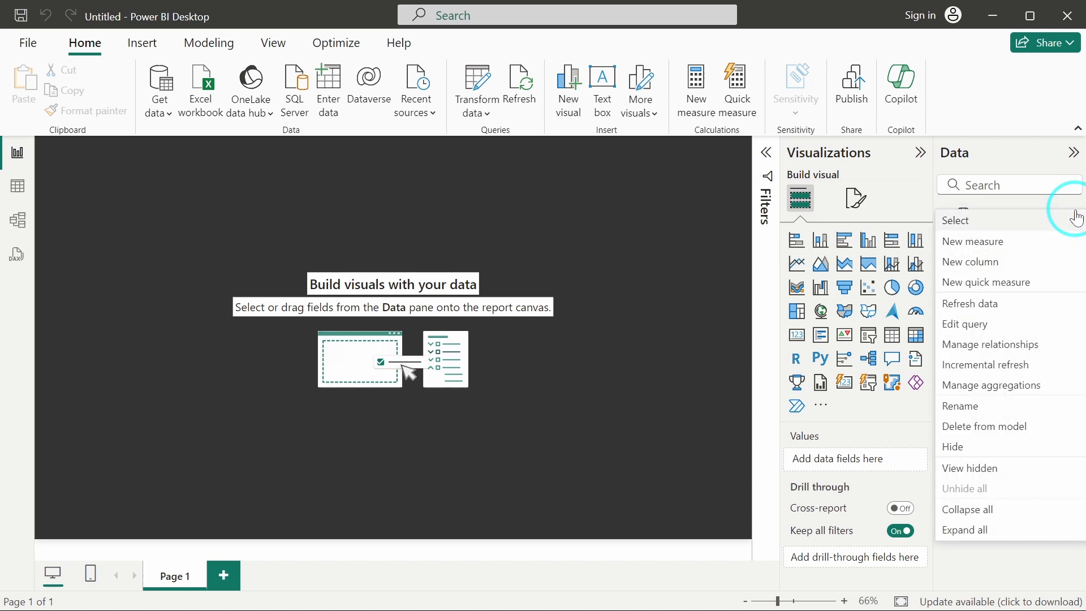
click(997, 249)
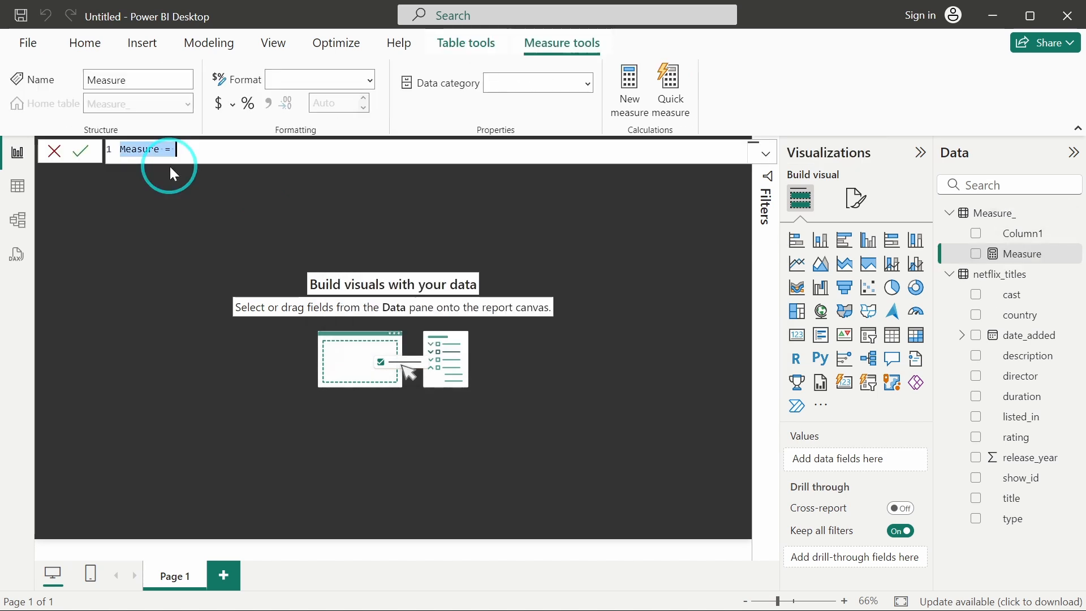
scroll(159, 142, up, 4)
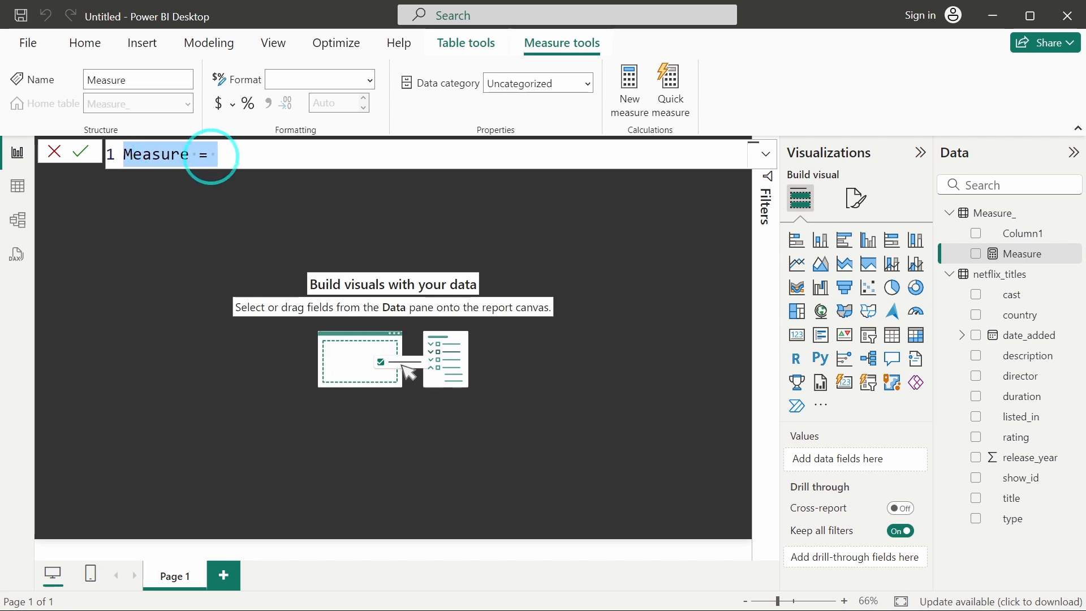
text(Total )
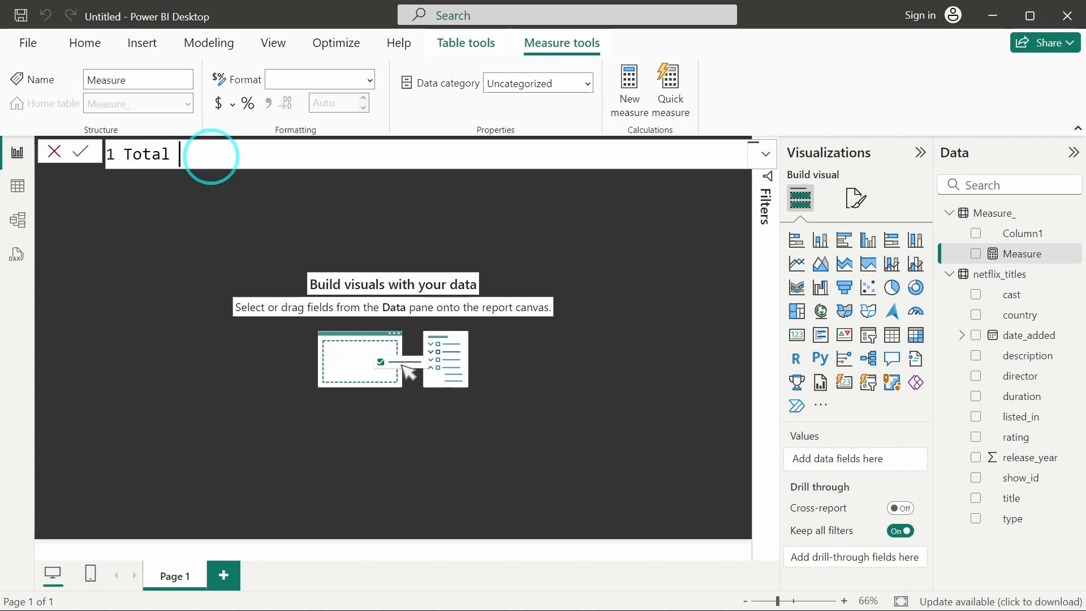
text(Shows)
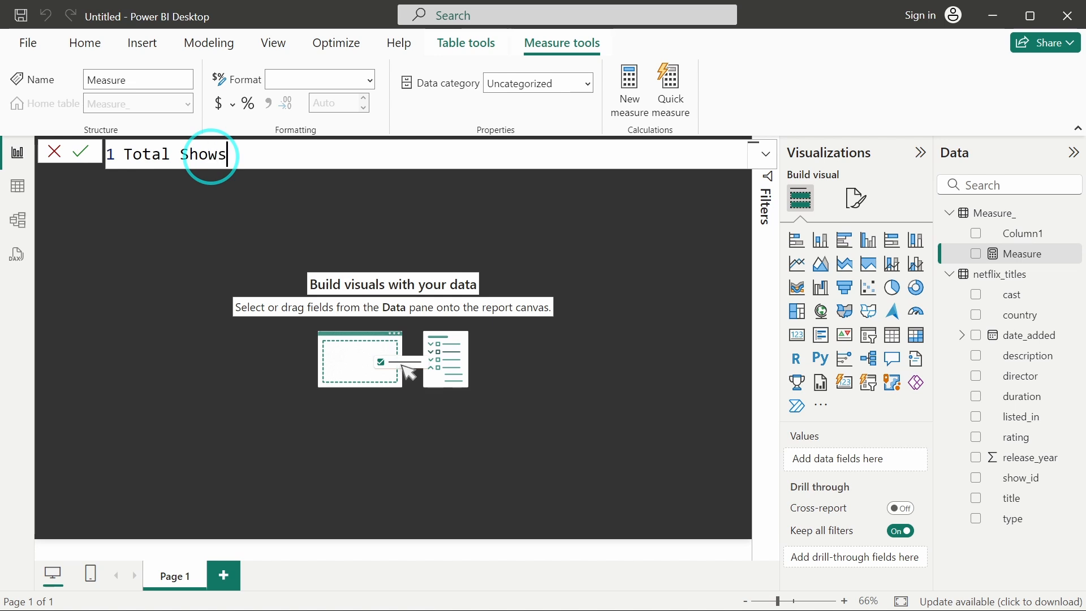
text( = CALCULATE()
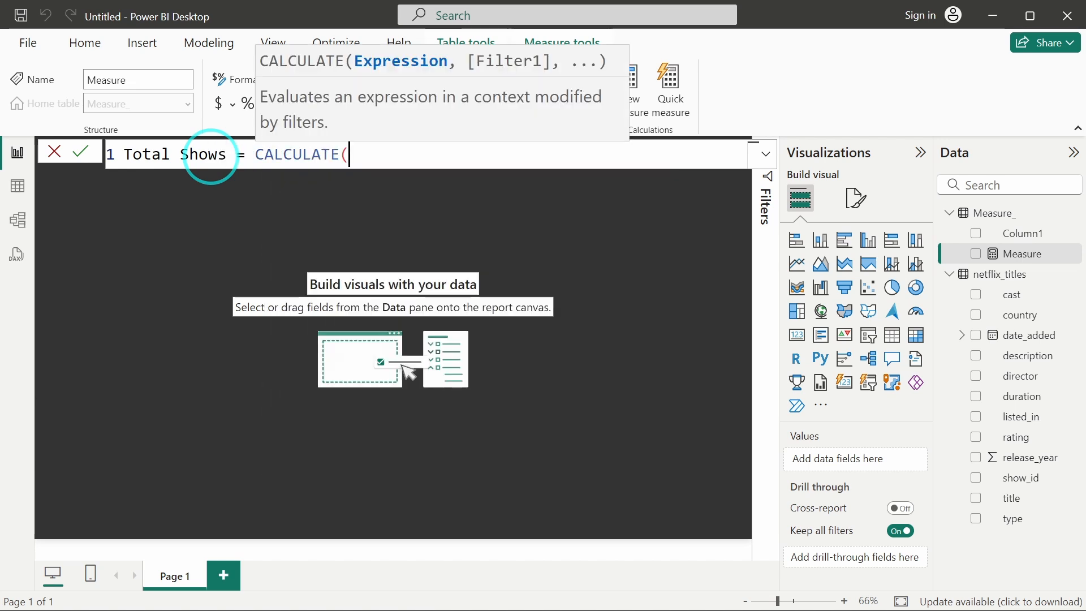
text(Show)
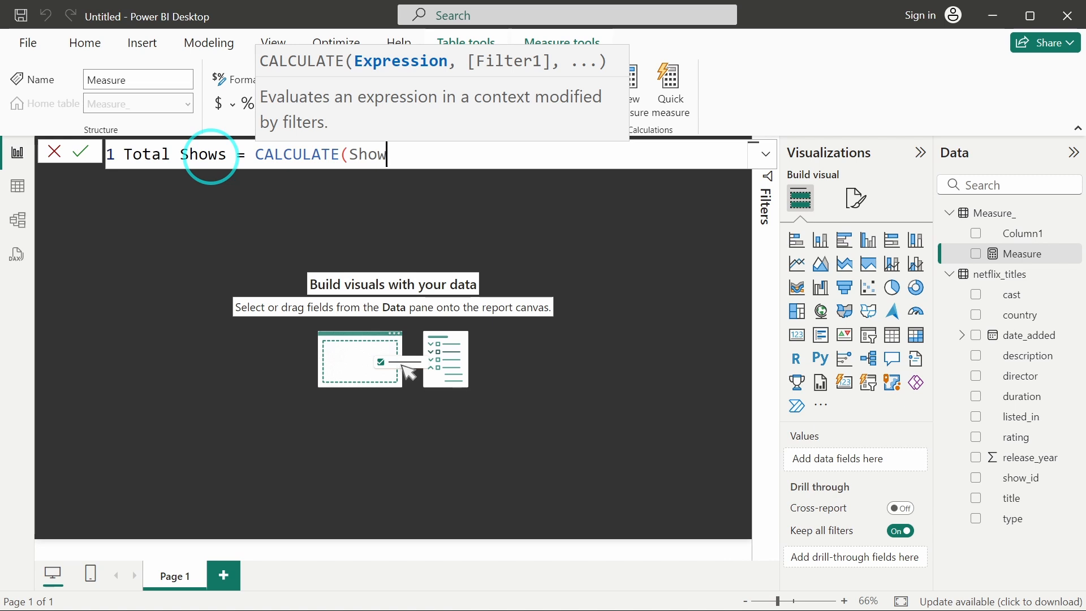
key(BackSpace)
key(BackSpace)
key(BackSpace)
key(BackSpace)
text(DIST)
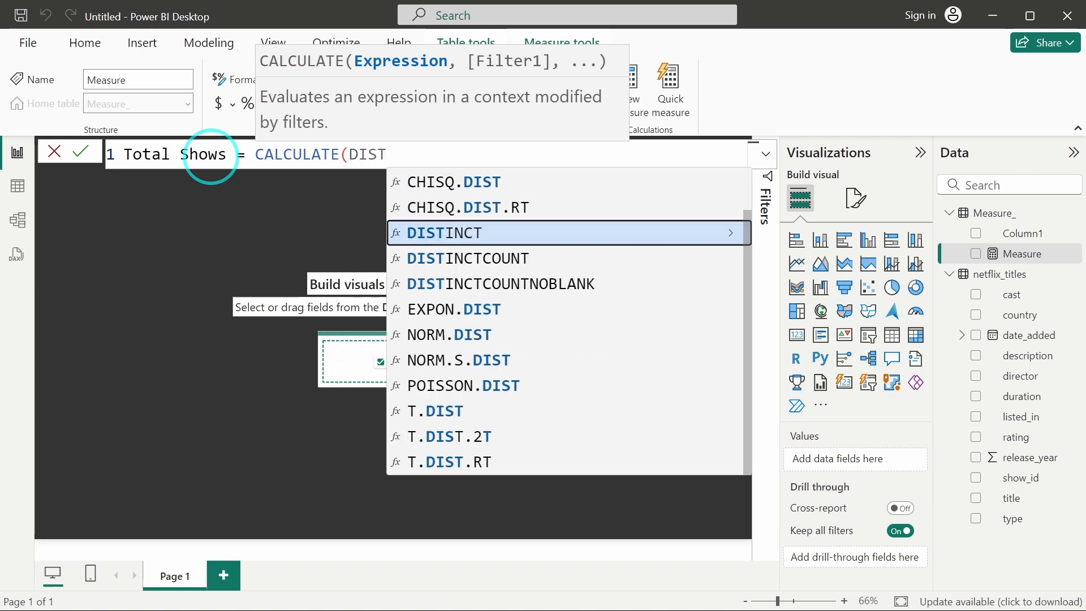
key(Down)
key(Tab)
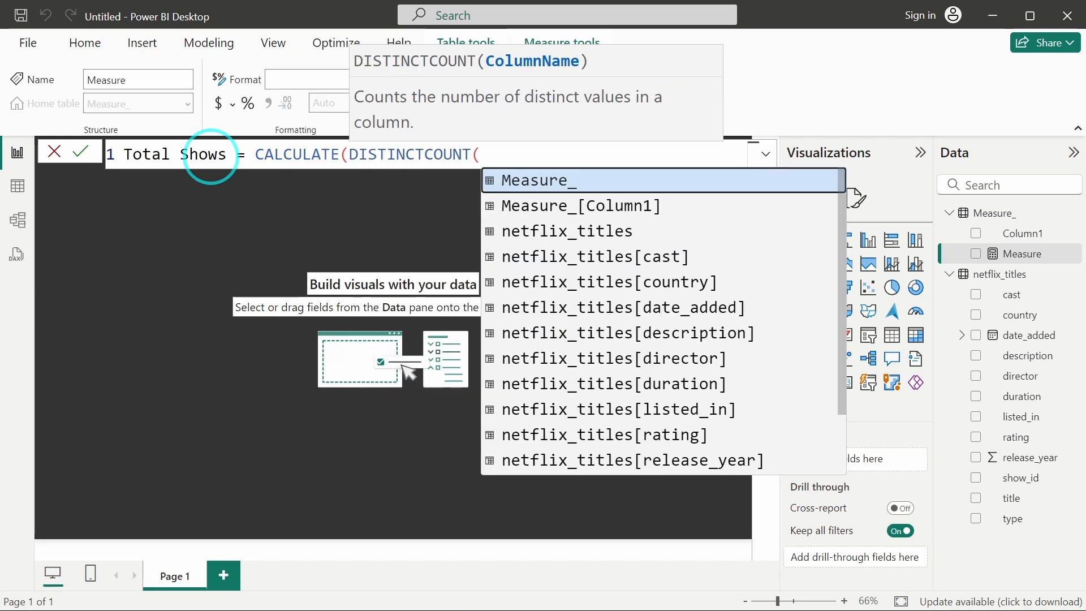
text(Show)
key(Tab)
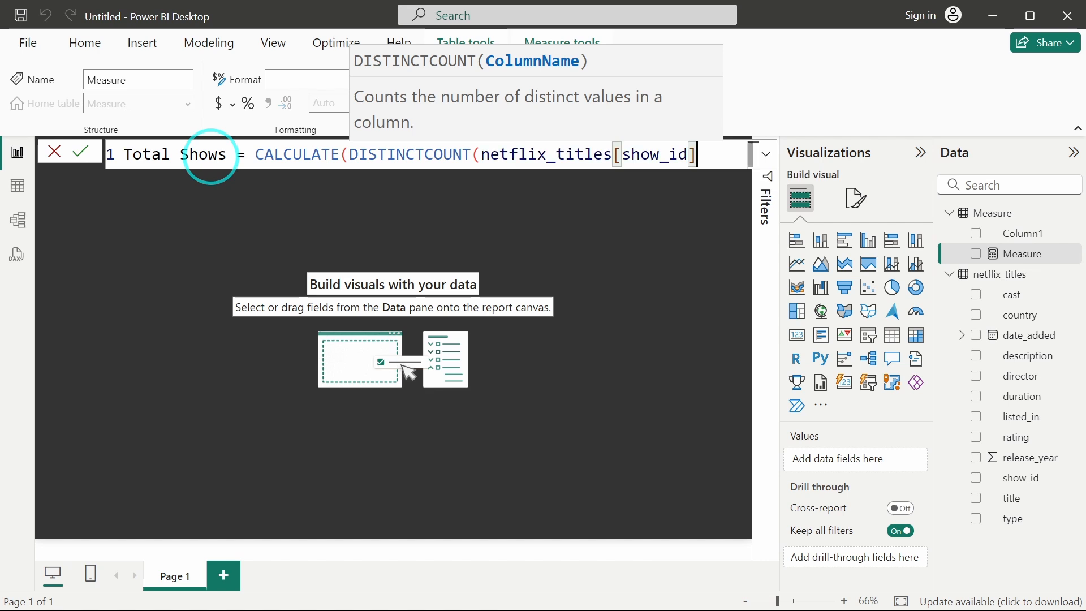
text()))
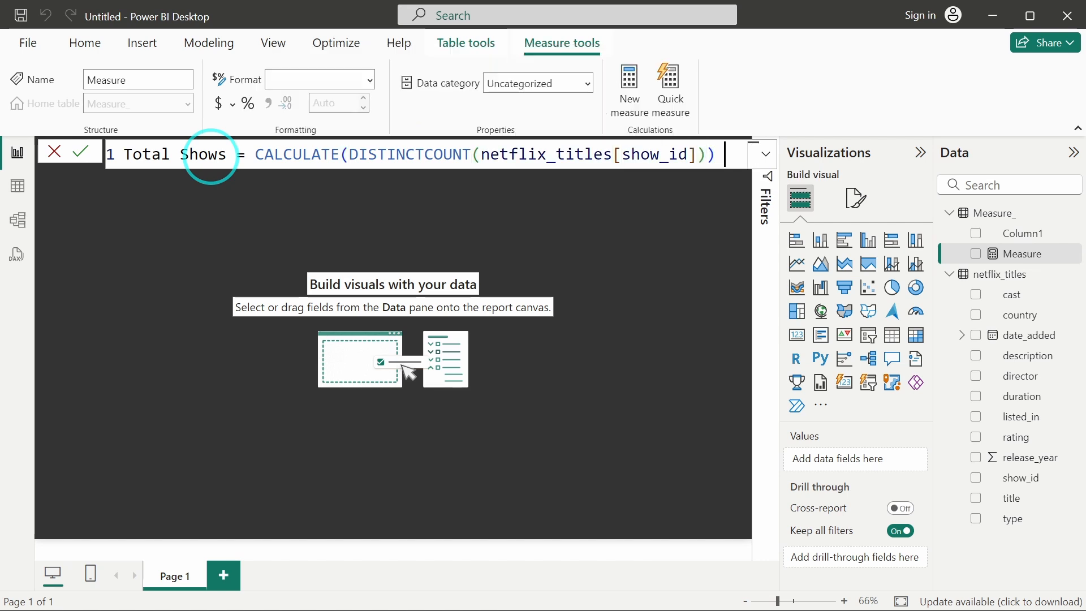
click(437, 254)
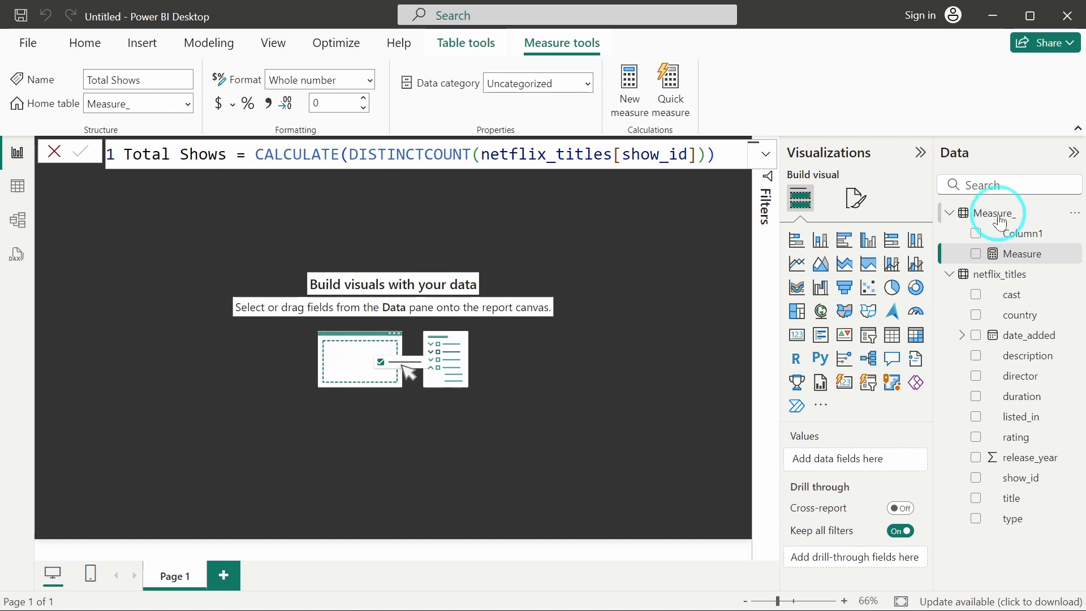
Add a new measure to Measure_: Movies = CALCULATE(DISTINCTCOUNT(netflix_titles[show_id]), FILTER(netflix_titles, netflix_titles[type]= "Movie")).
click(1074, 215)
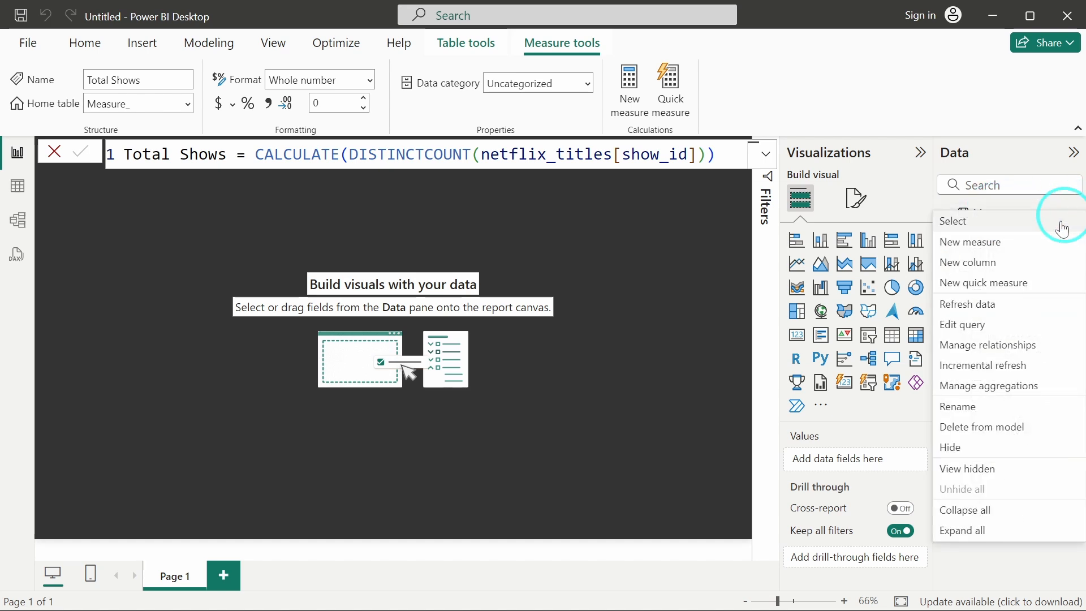
click(1003, 246)
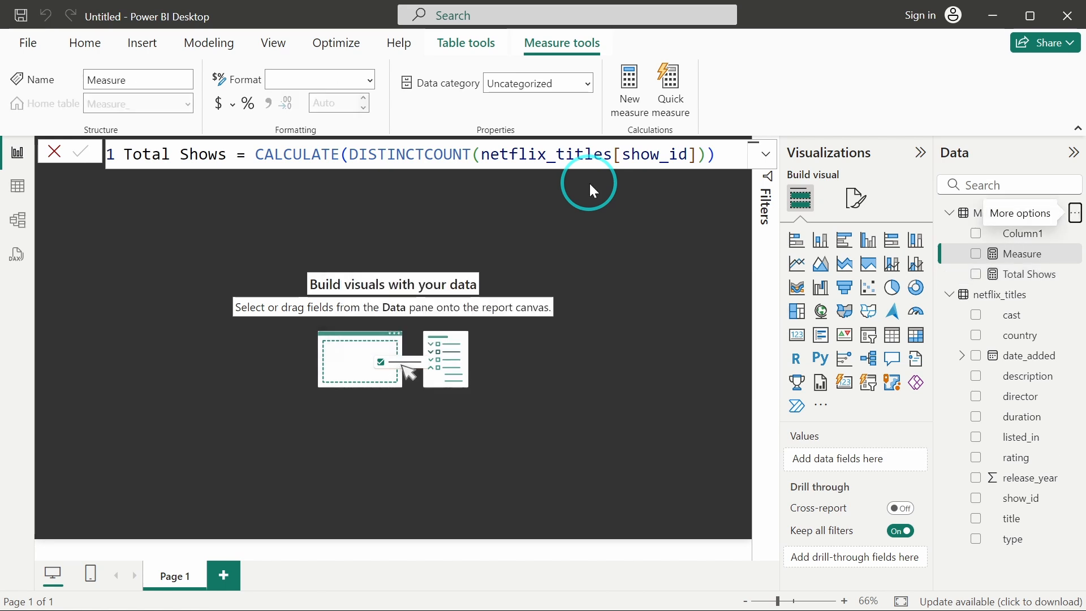
text(Movie)
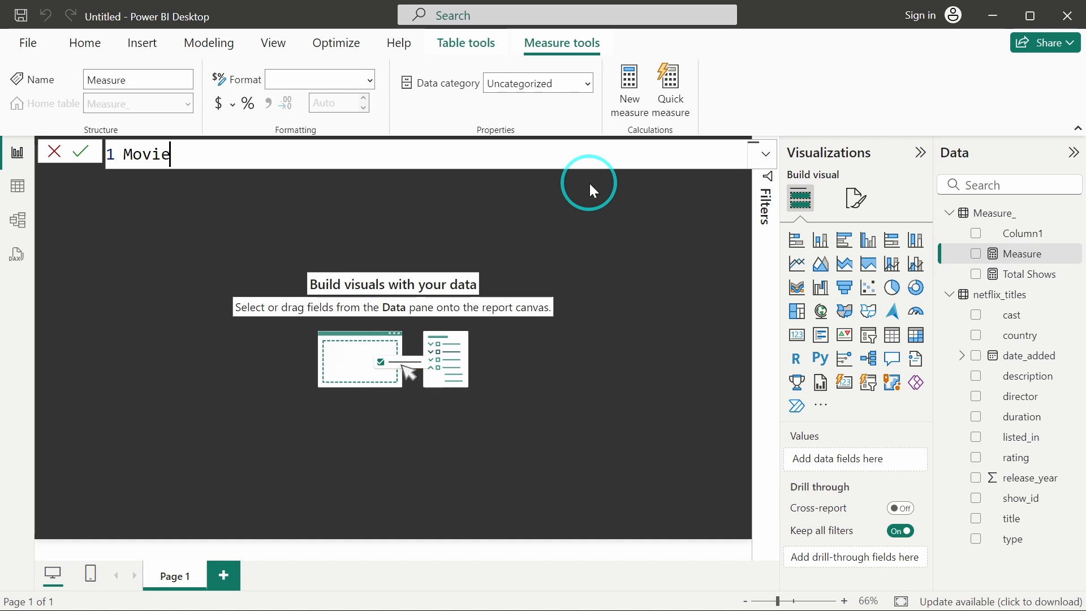
text(s =)
key(shift+Return)
text(CALCU)
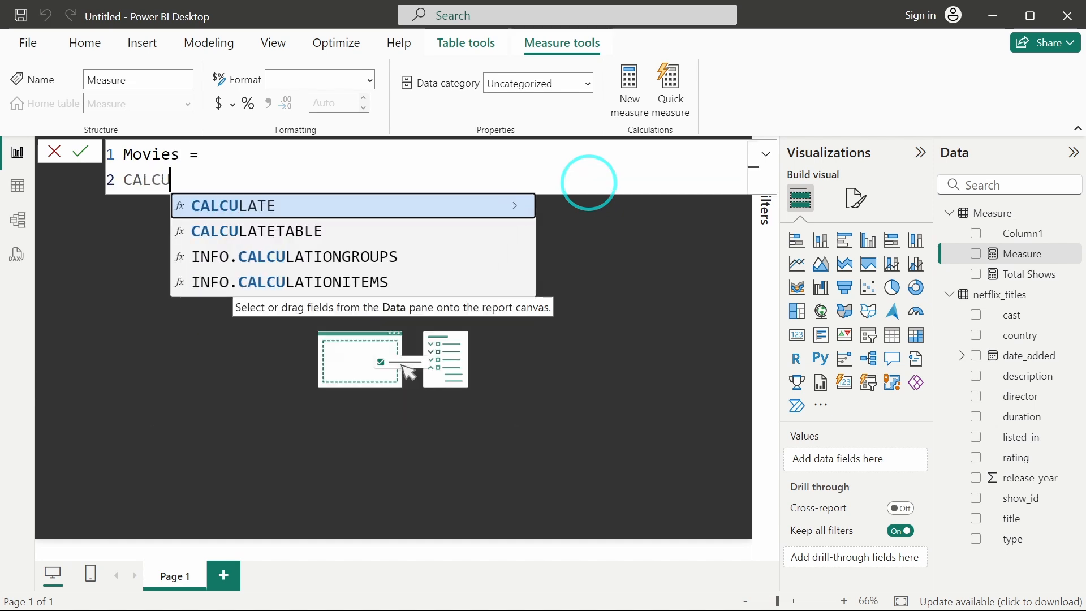
key(Tab)
text(DIST)
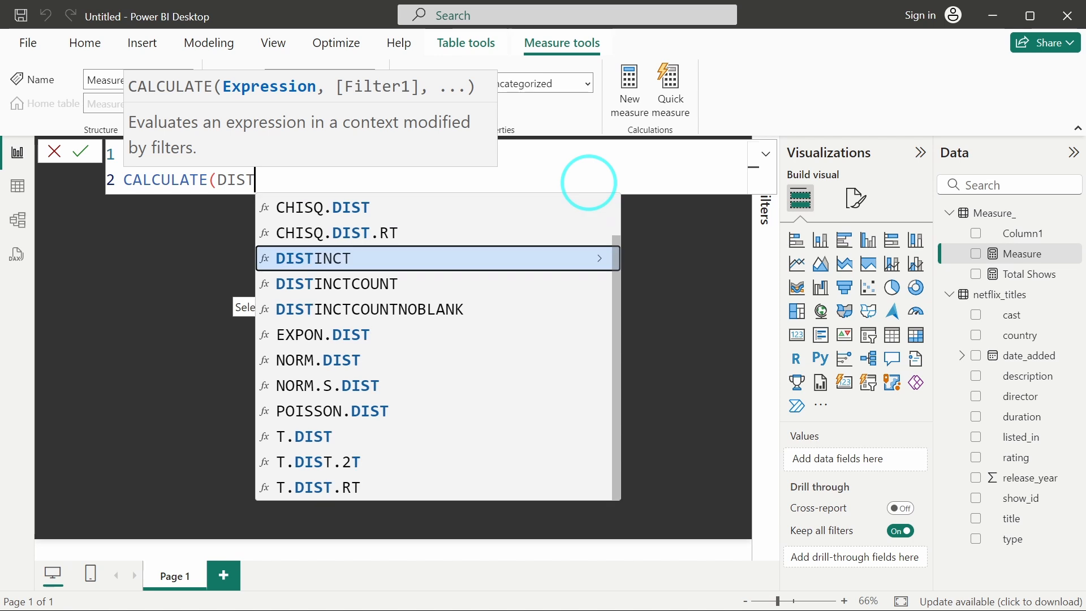
key(Down)
key(Tab)
text(sho)
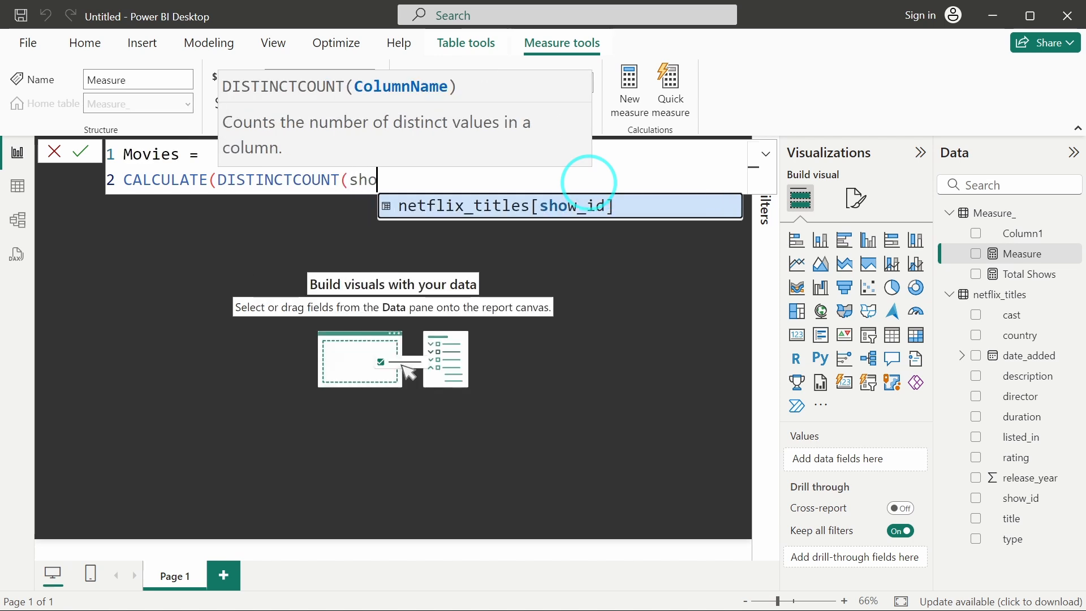
key(Tab)
text(), )
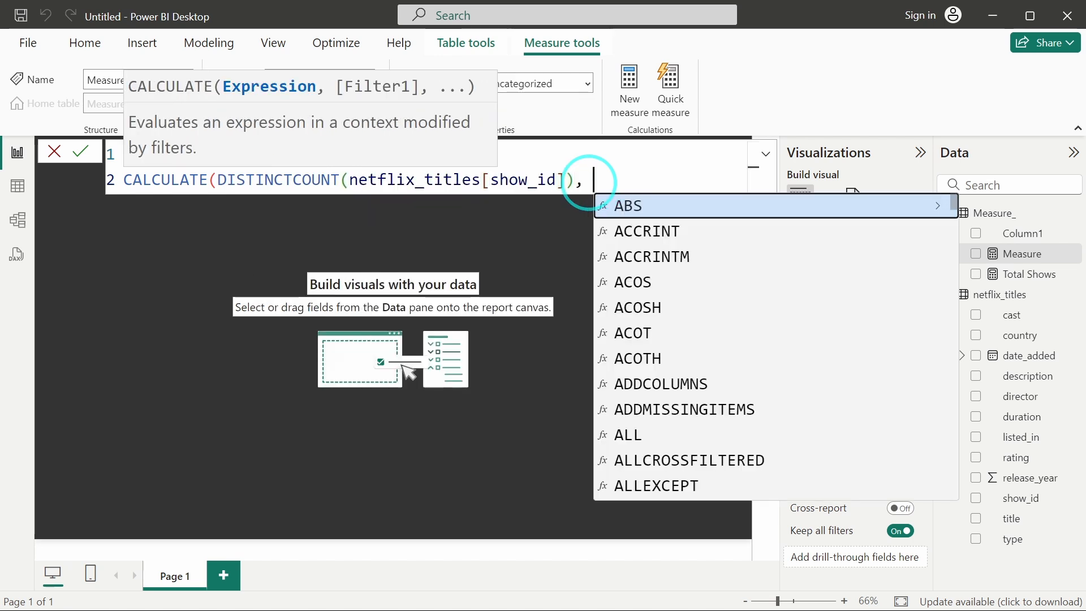
text(FILTE)
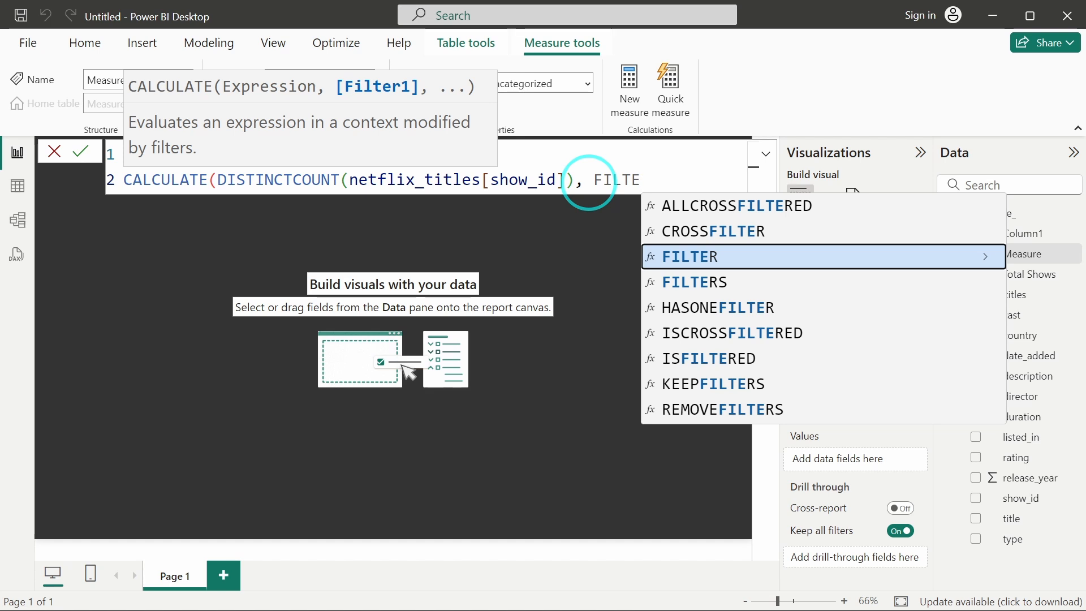
key(Tab)
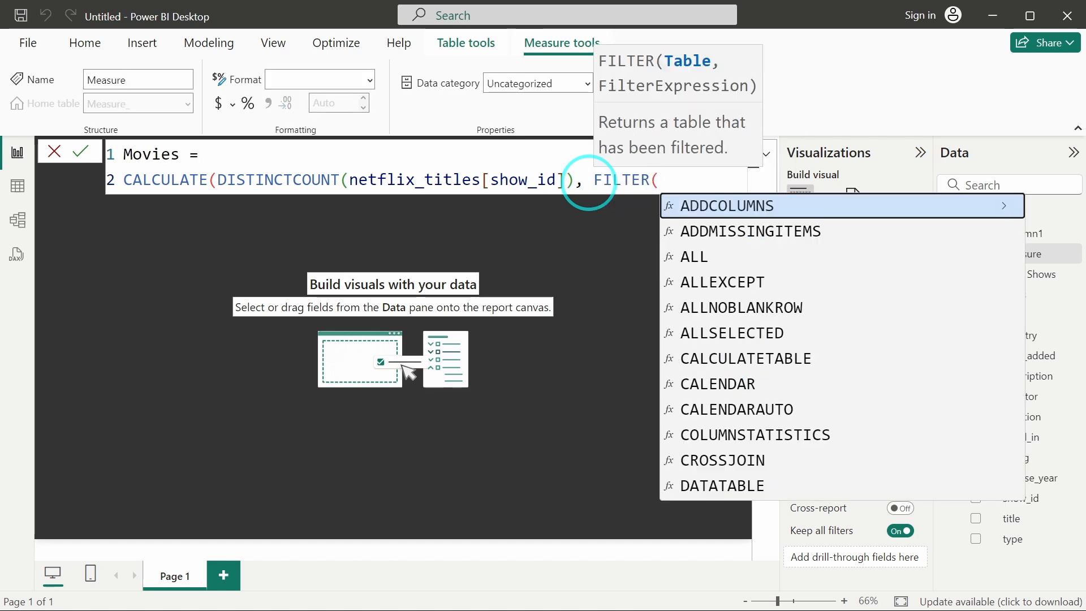
text(net)
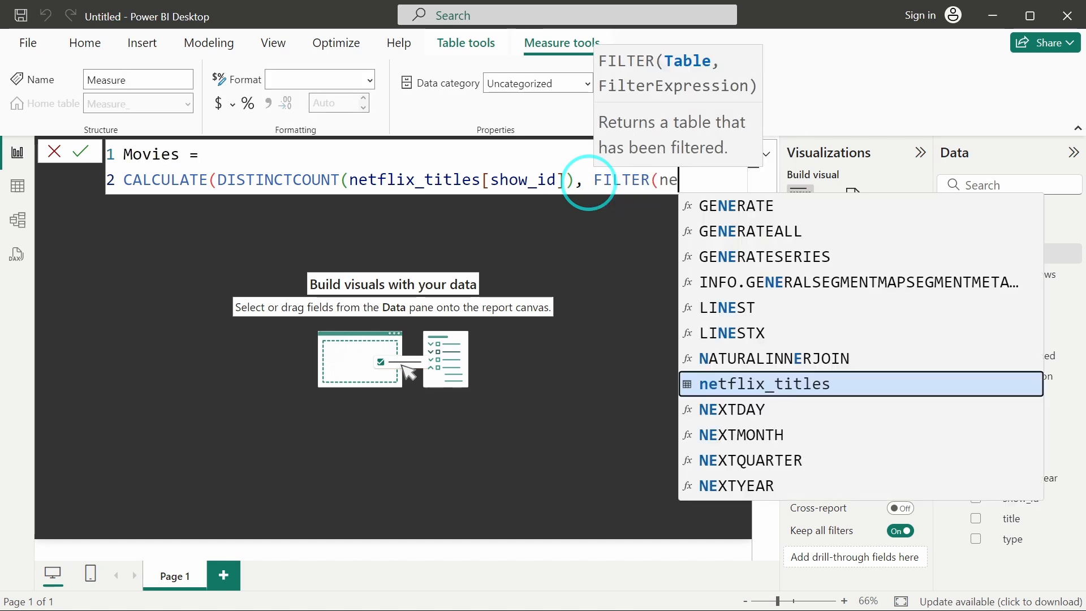
key(Tab)
text(.,)
key(BackSpace)
key(BackSpace)
key(BackSpace)
key(BackSpace)
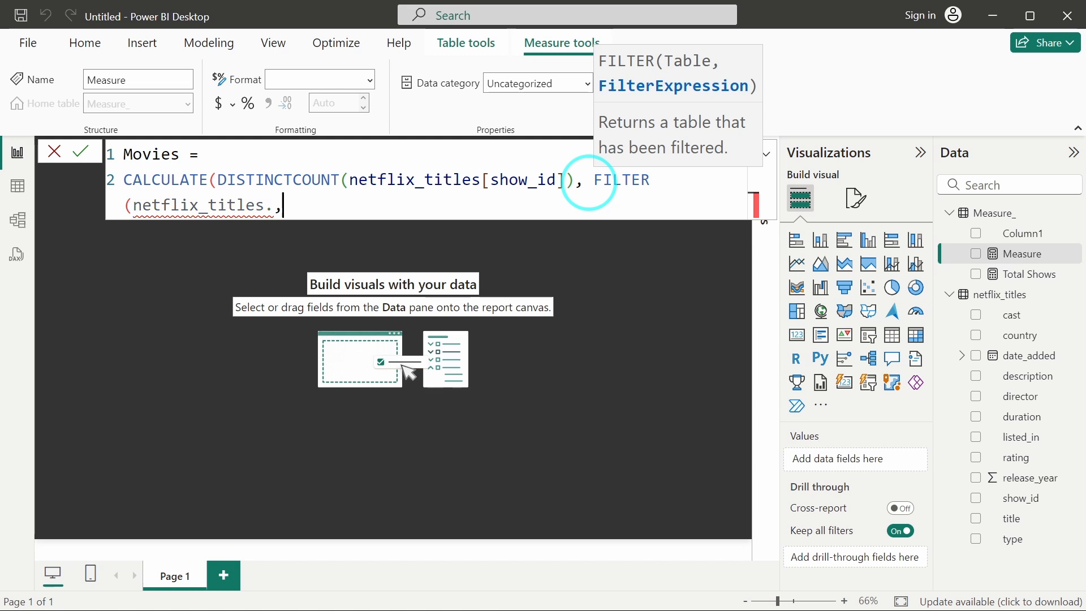
text(s, )
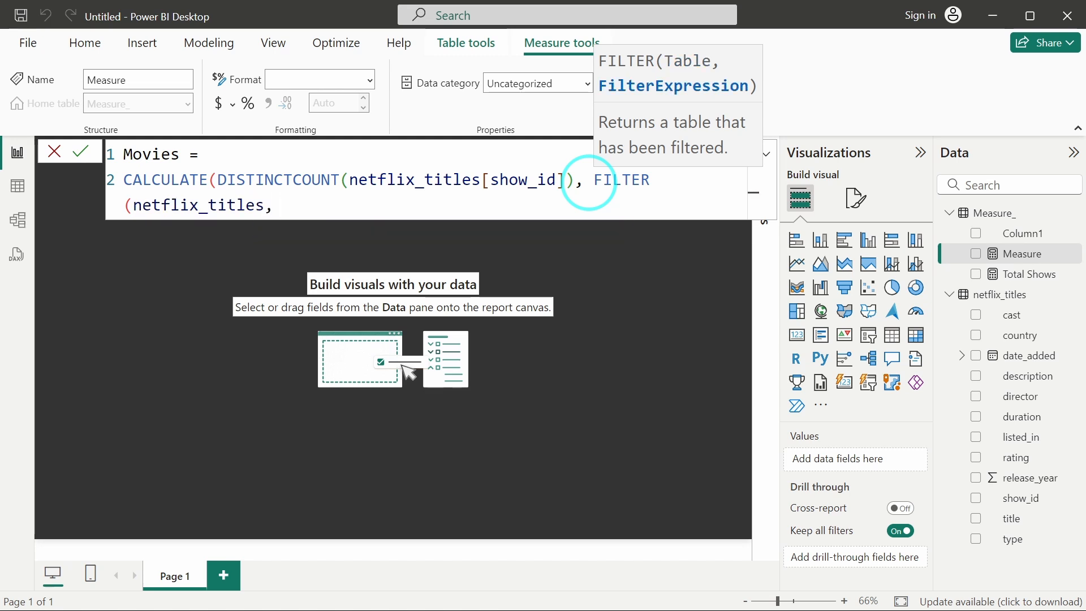
text(type)
key(Tab)
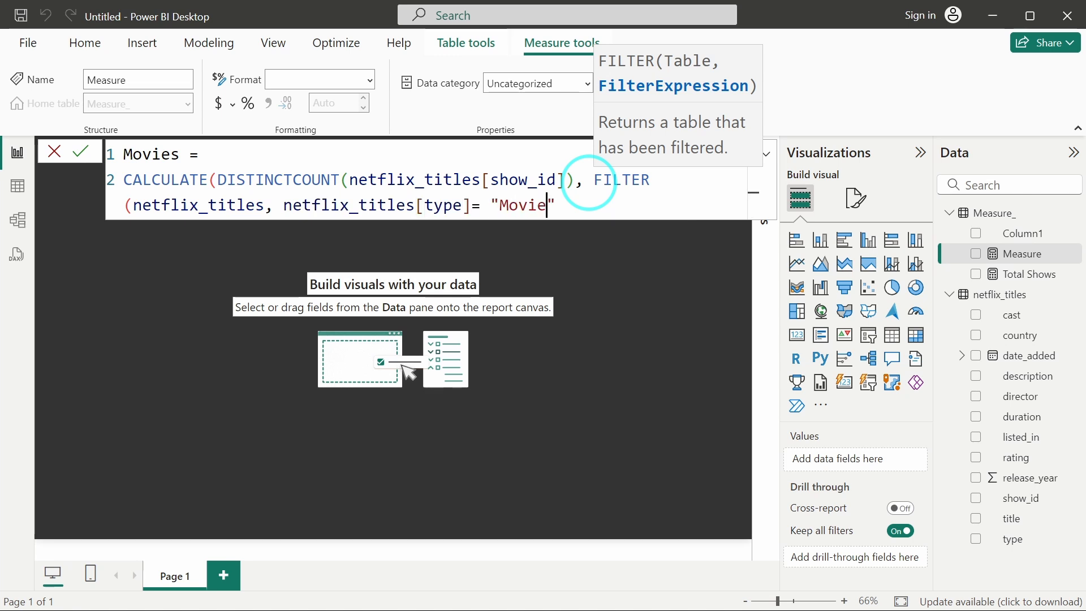
text()))
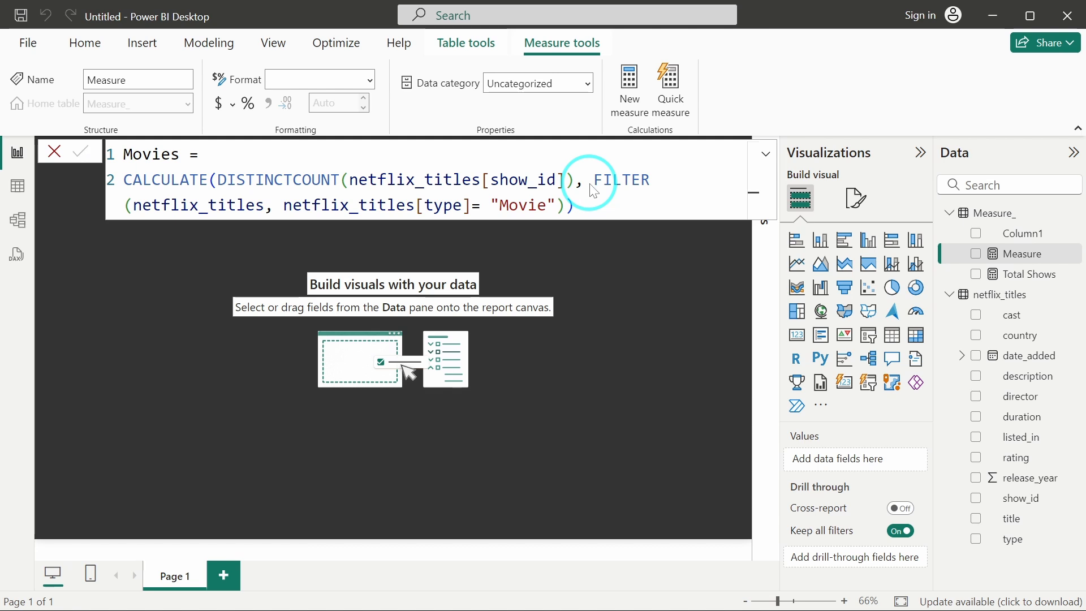
key(Return)
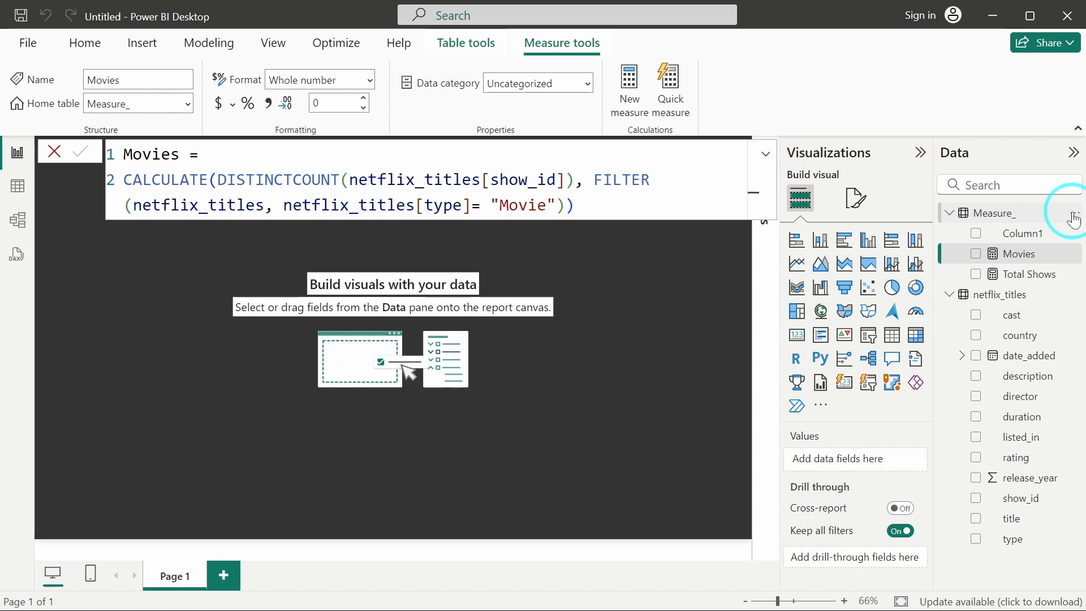
Add a new measure to Measure_: TV Shows = CALCULATE(DISTINCTCOUNT(netflix_titles[show_id]), FILTER(netflix_titles, netflix_titles[type] = "TV Shows")).
click(1076, 214)
click(1011, 247)
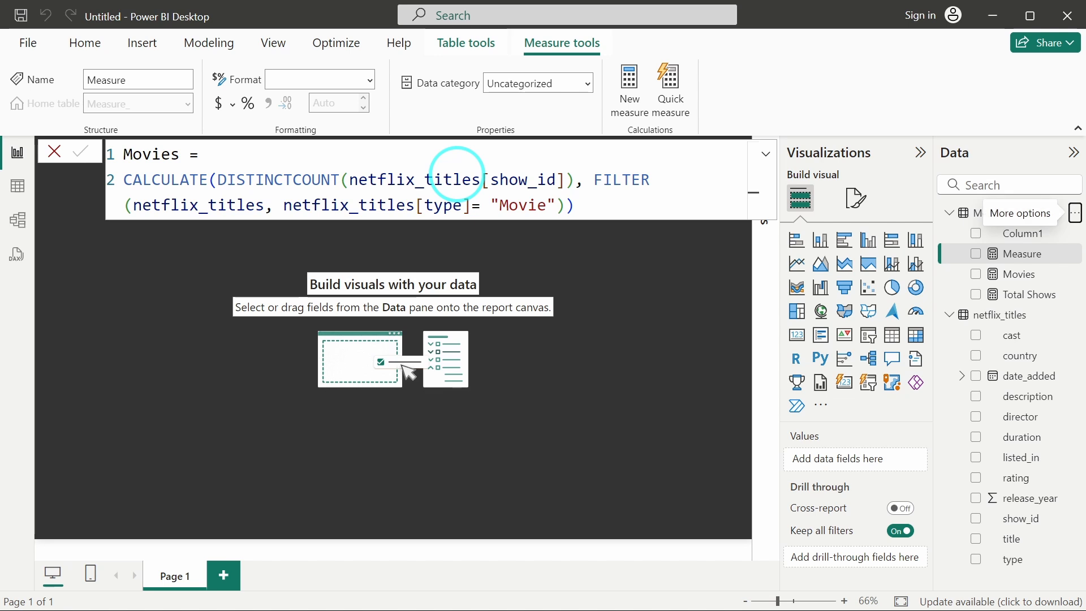
text(TV )
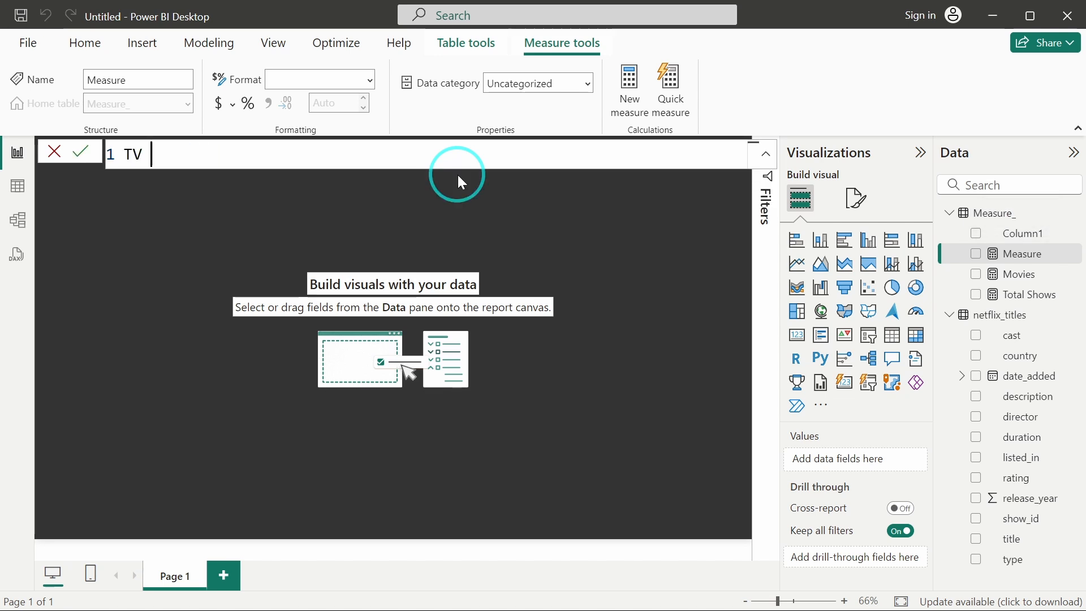
text(Shows =)
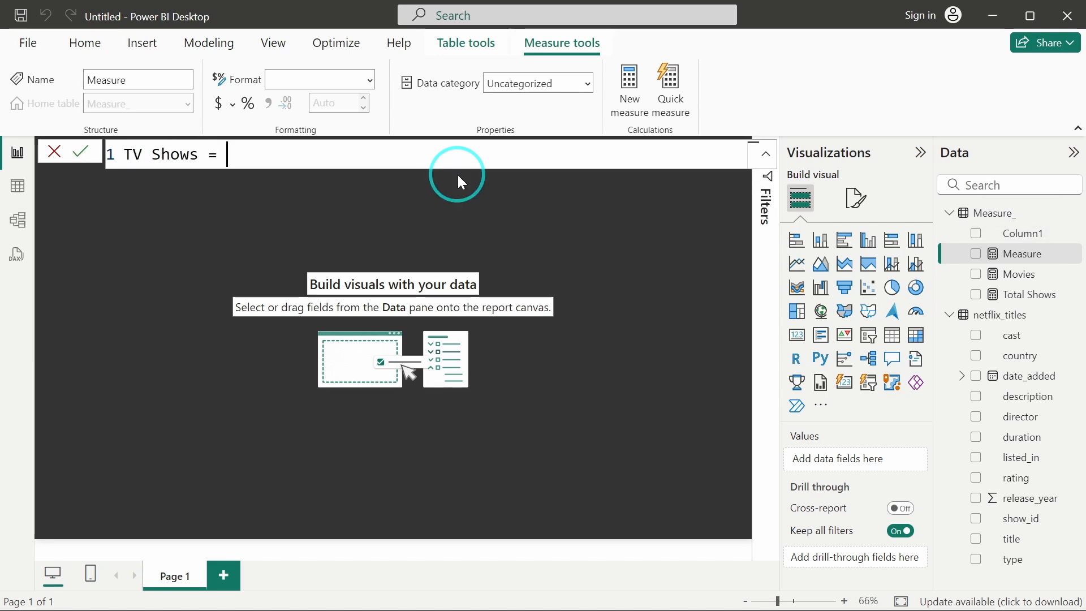
key(shift+Return)
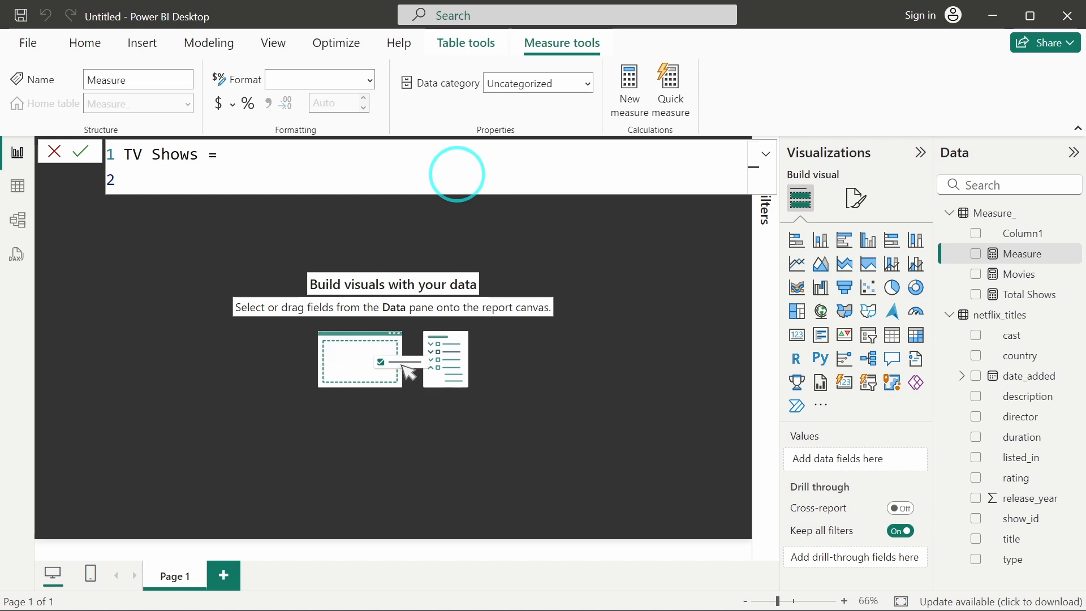
text(CALCUL)
key(Tab)
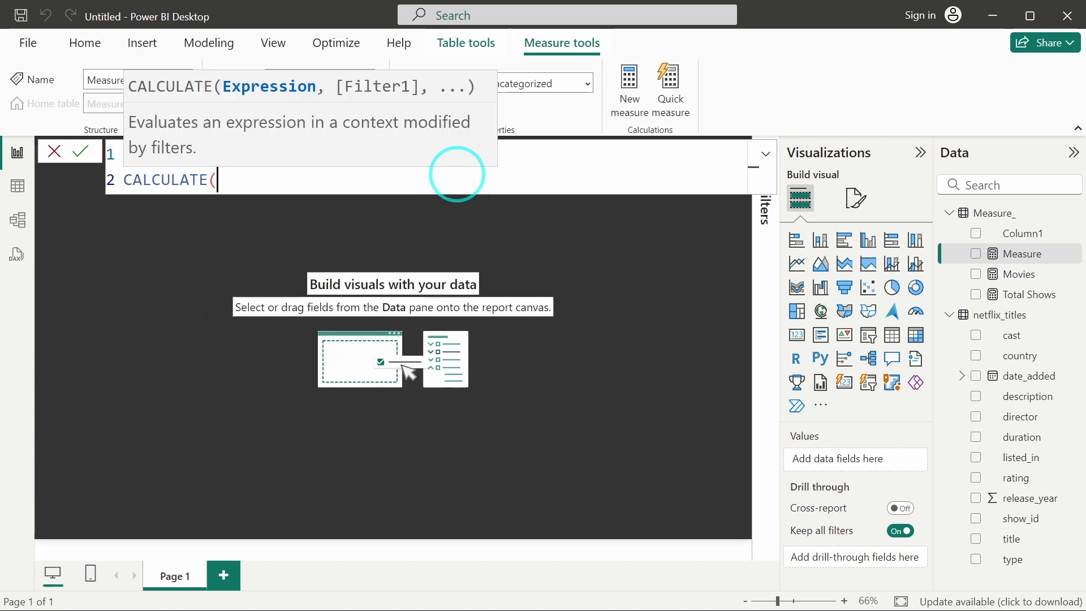
text(dist)
key(Down)
key(Tab)
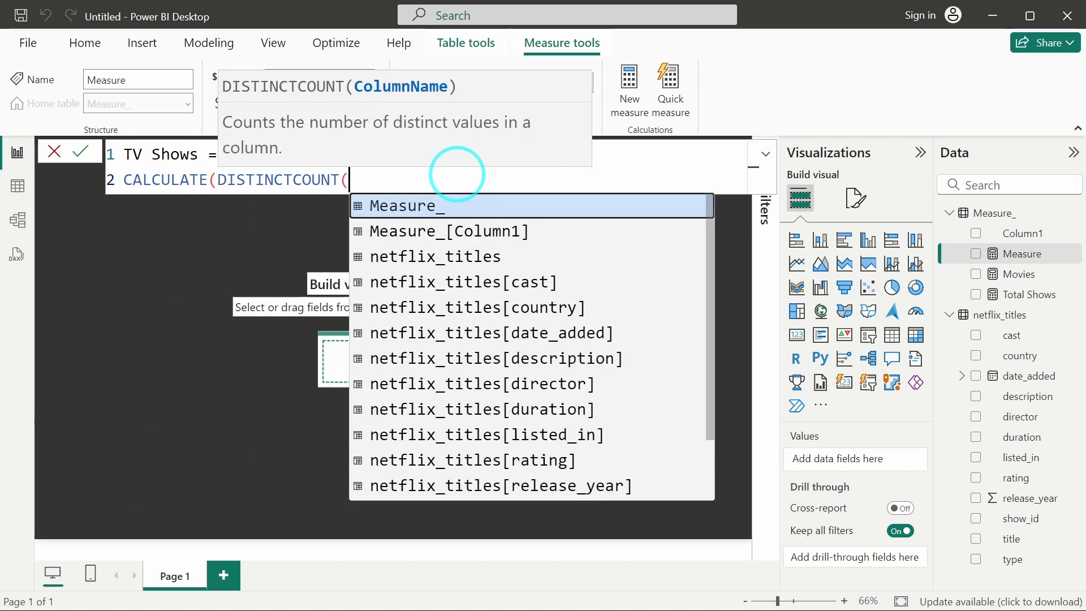
text(sow)
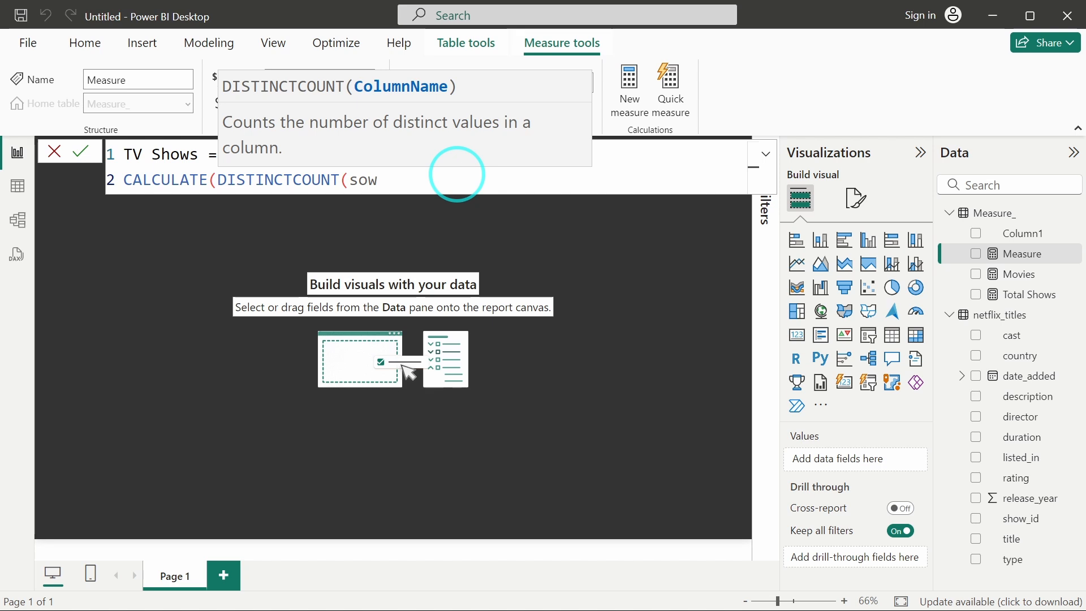
key(BackSpace)
key(BackSpace)
text(h)
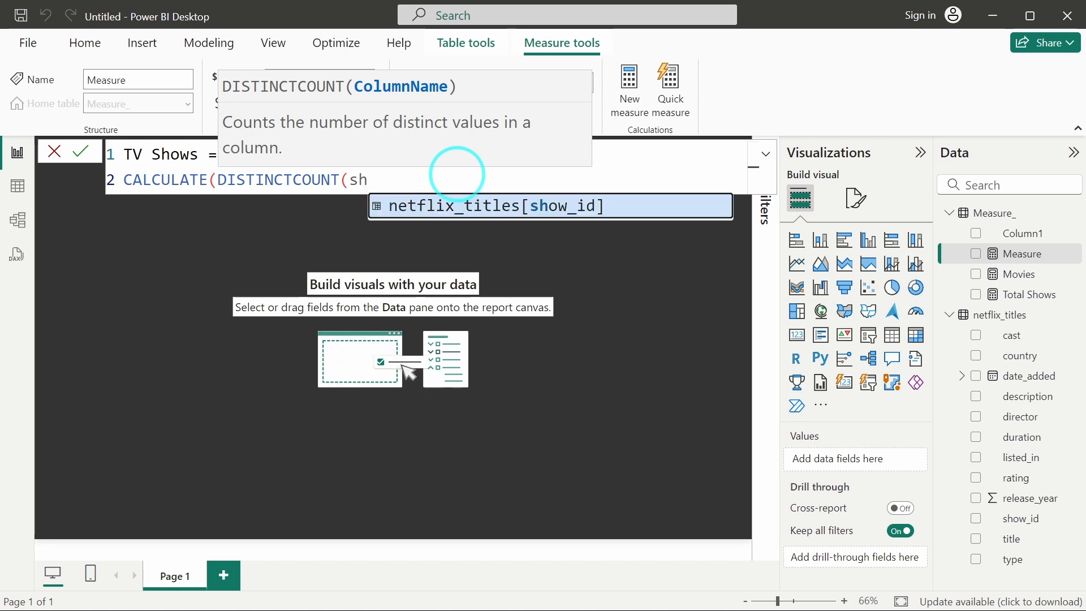
key(Tab)
text(),)
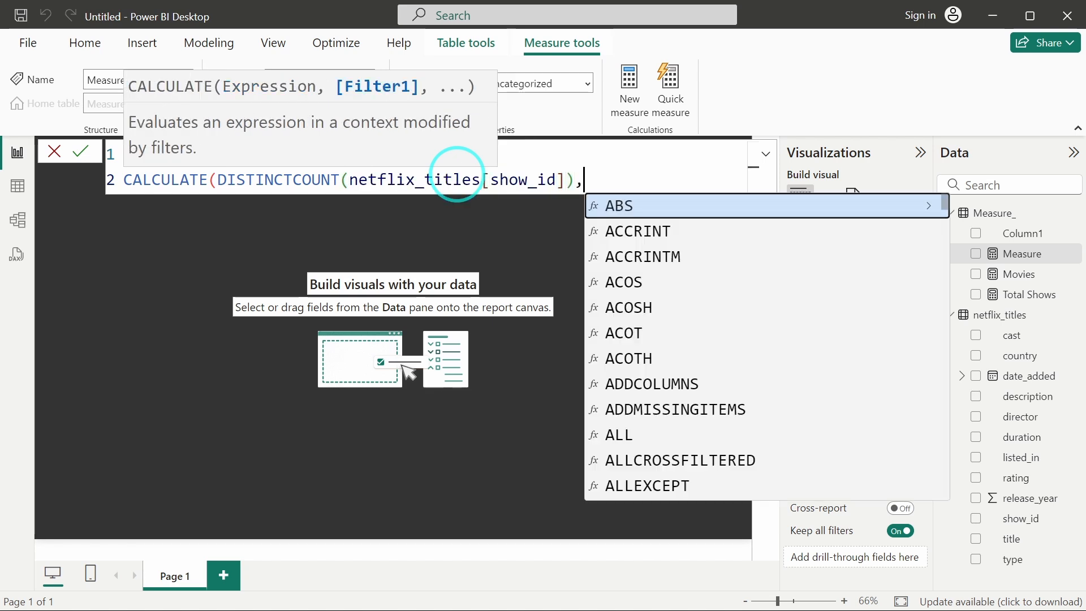
text( FILTER)
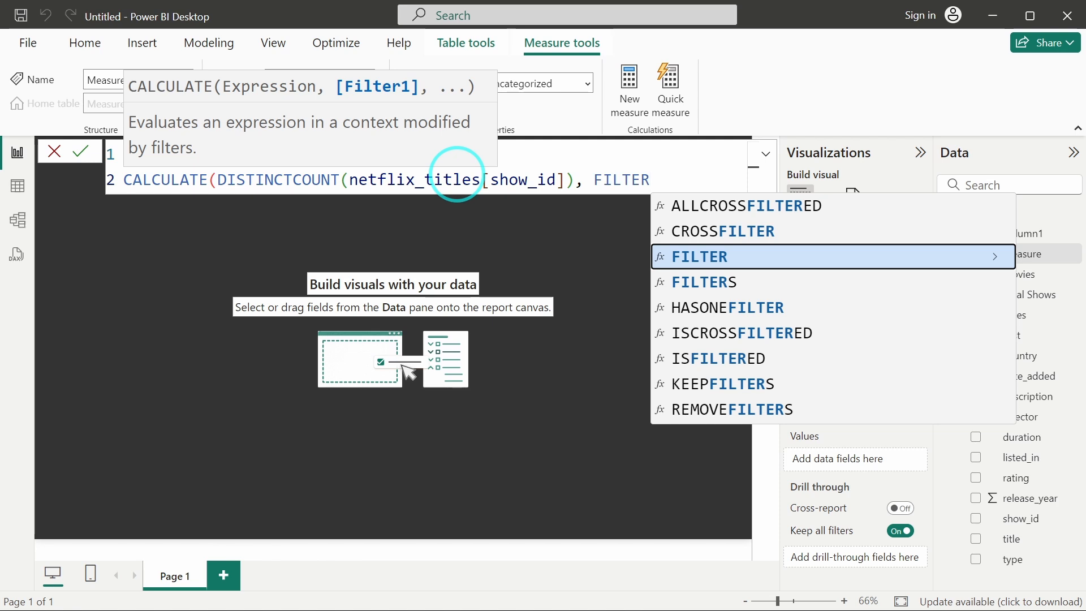
text((netf)
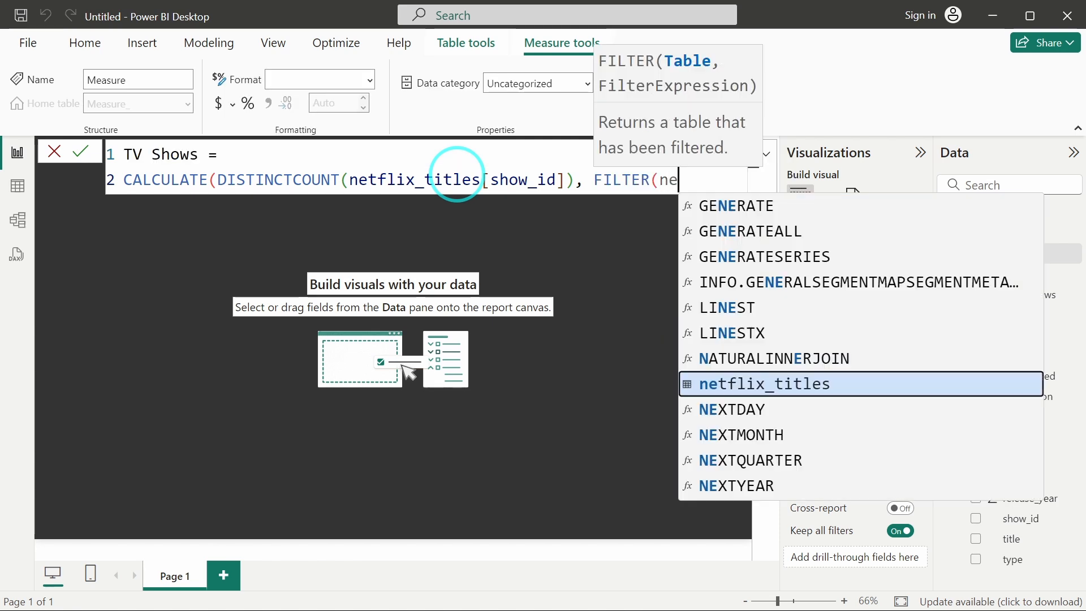
key(Tab)
text(,)
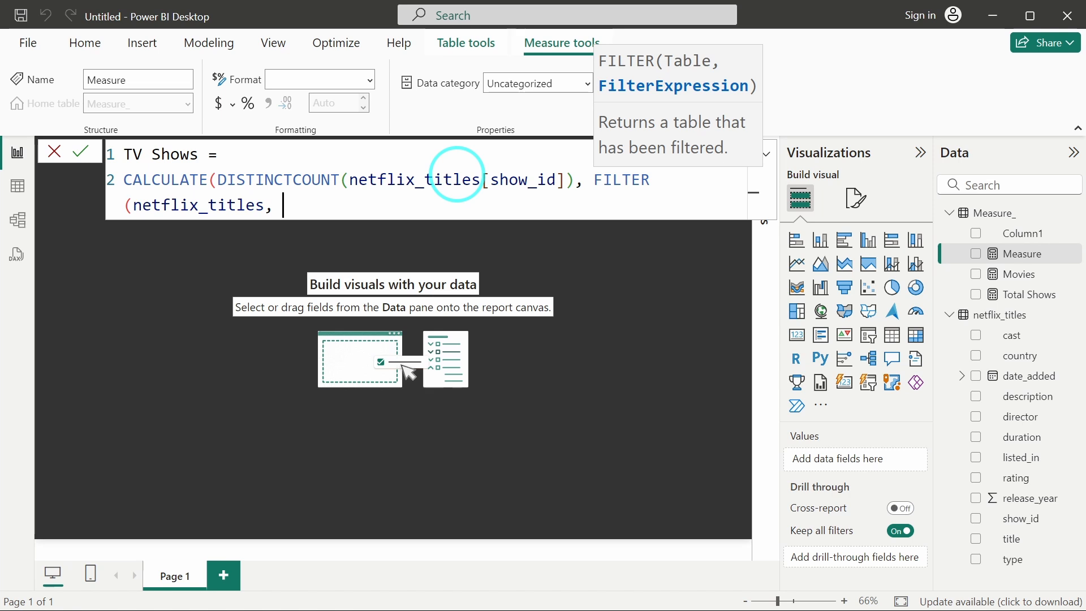
text( Typ)
key(Tab)
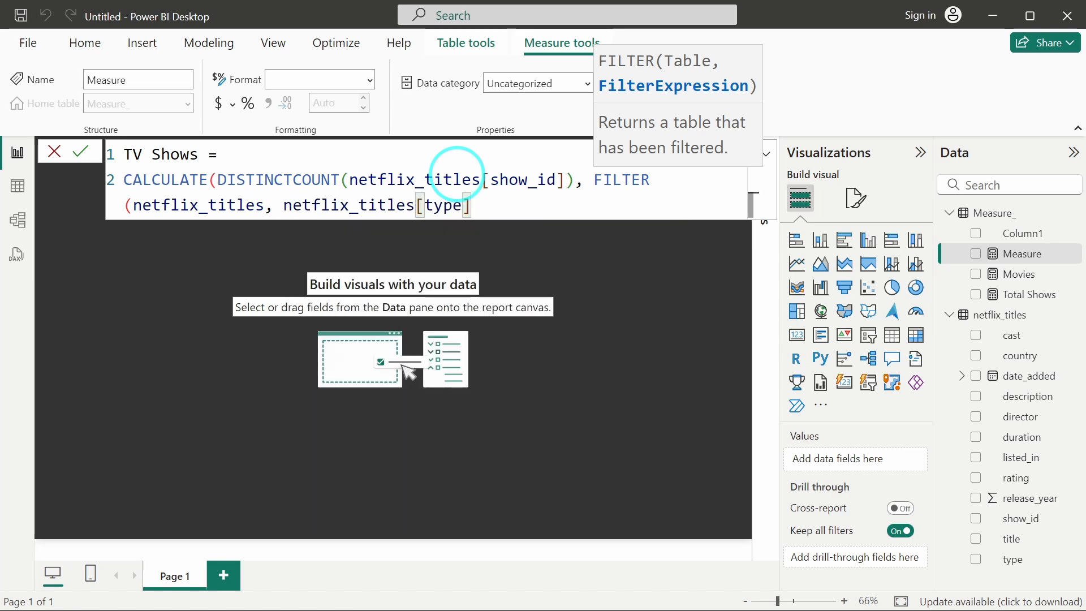
key(BackSpace)
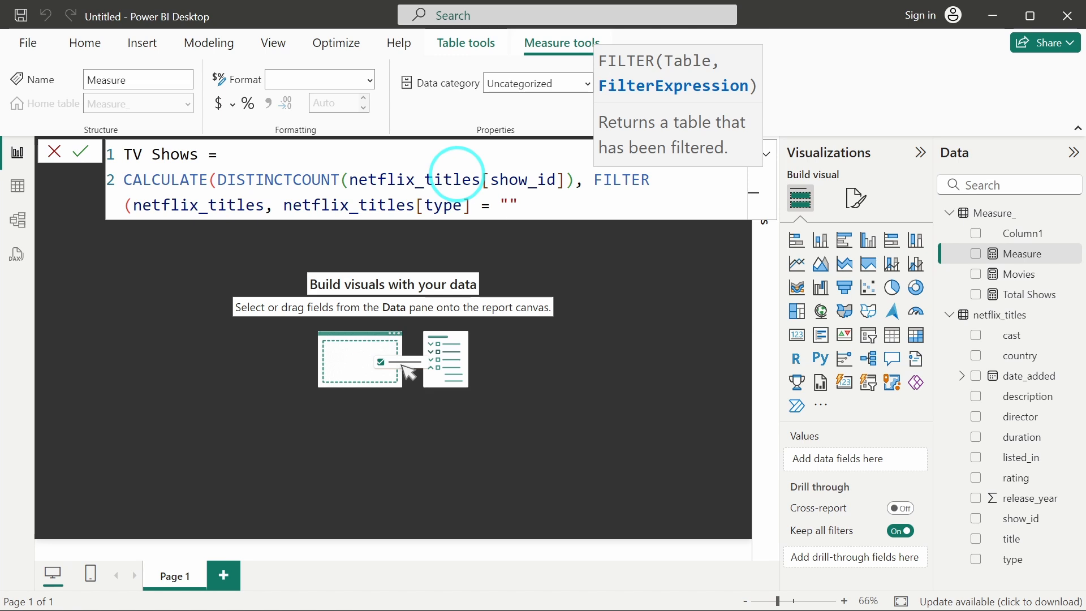
text(= "TV Shows")))
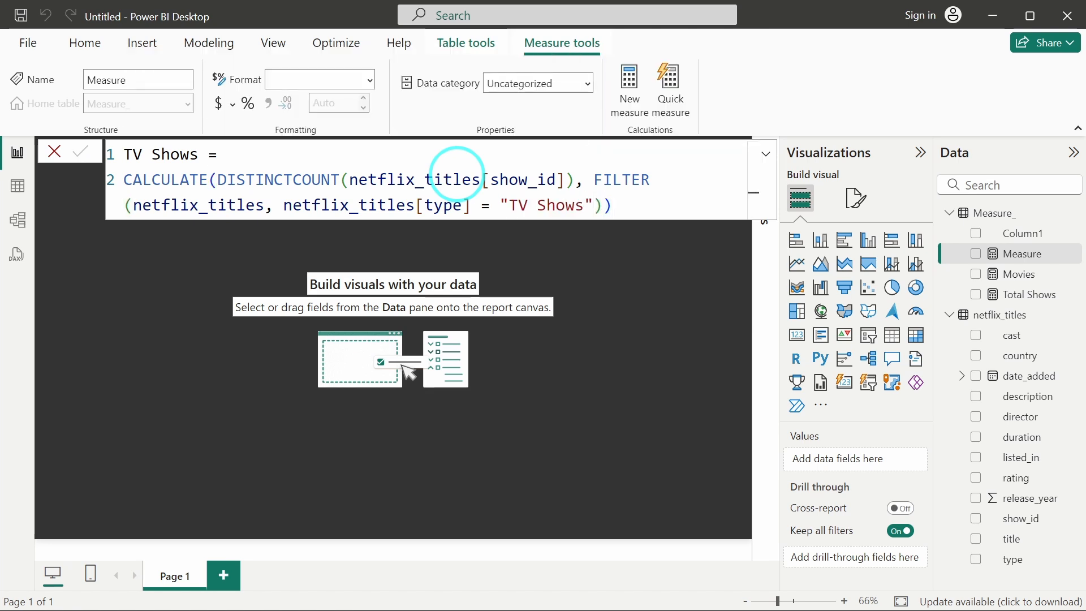
key(Return)
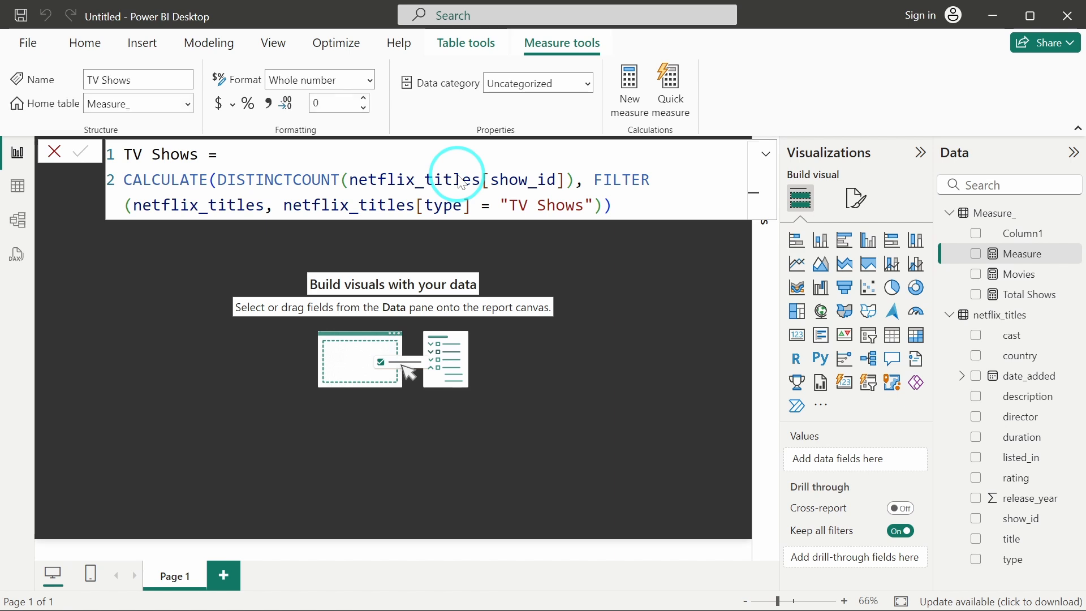
click(556, 219)
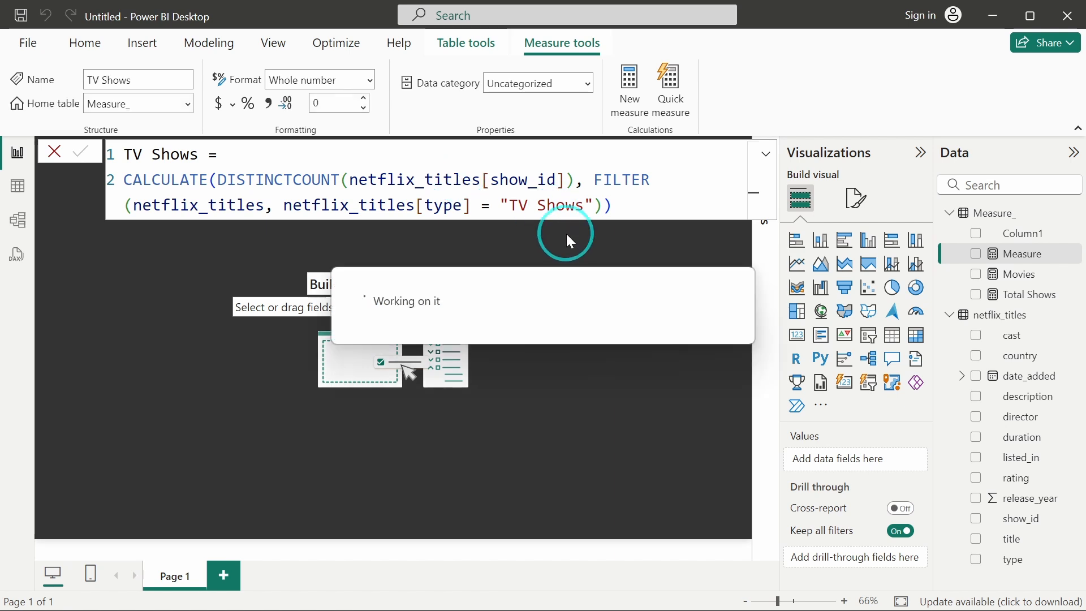
click(566, 233)
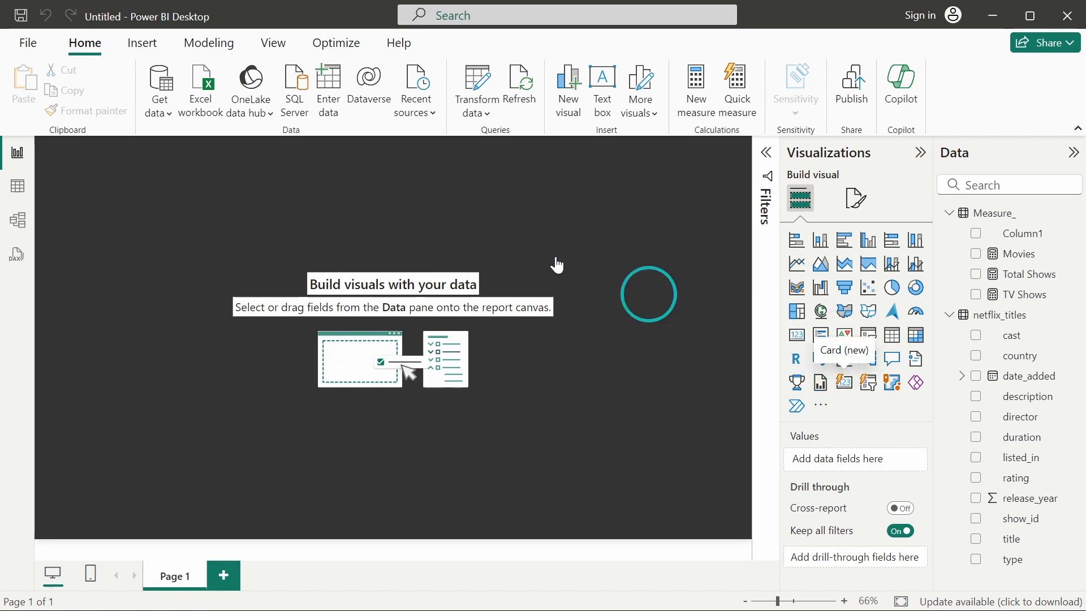
Insert a new Card visual on the report canvas and move it to the top centre of the page.
drag(557, 265, 211, 219)
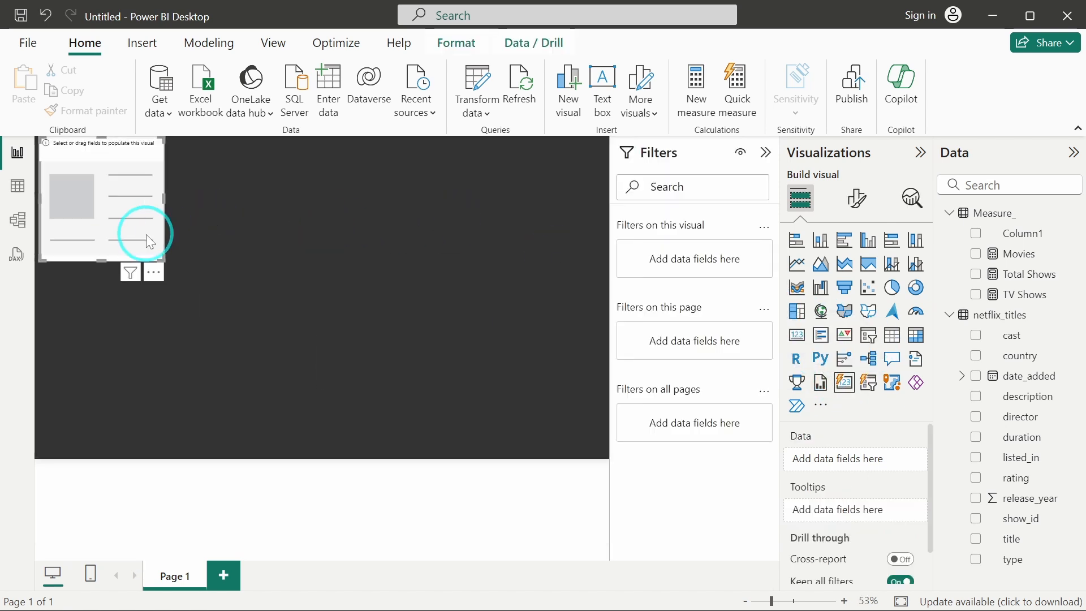
drag(103, 217, 332, 216)
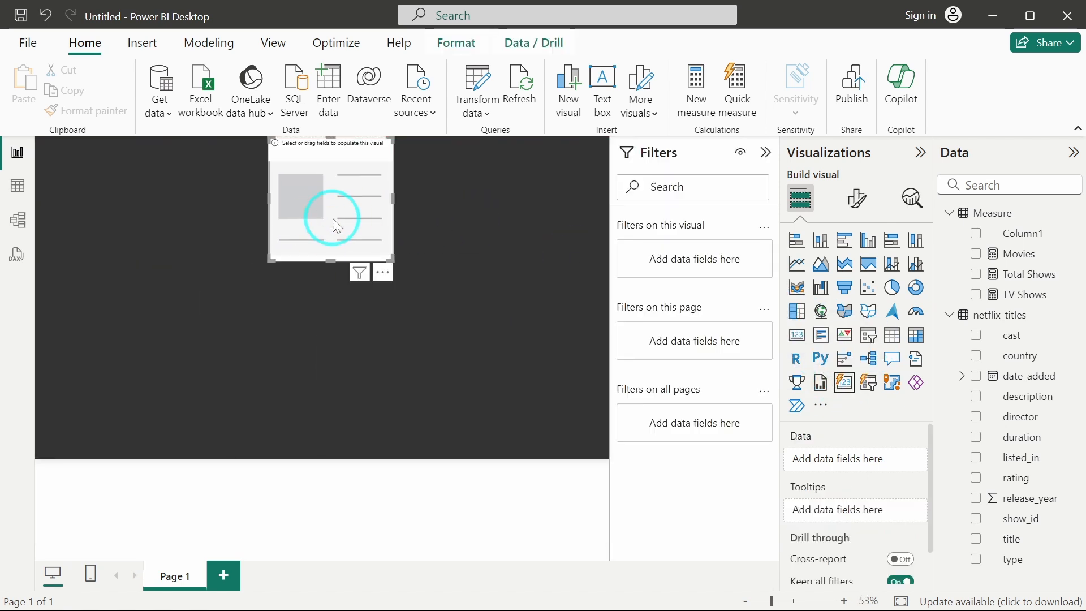
Add the Total Shows, TV Shows and Movies measures to the new card visual.
click(765, 154)
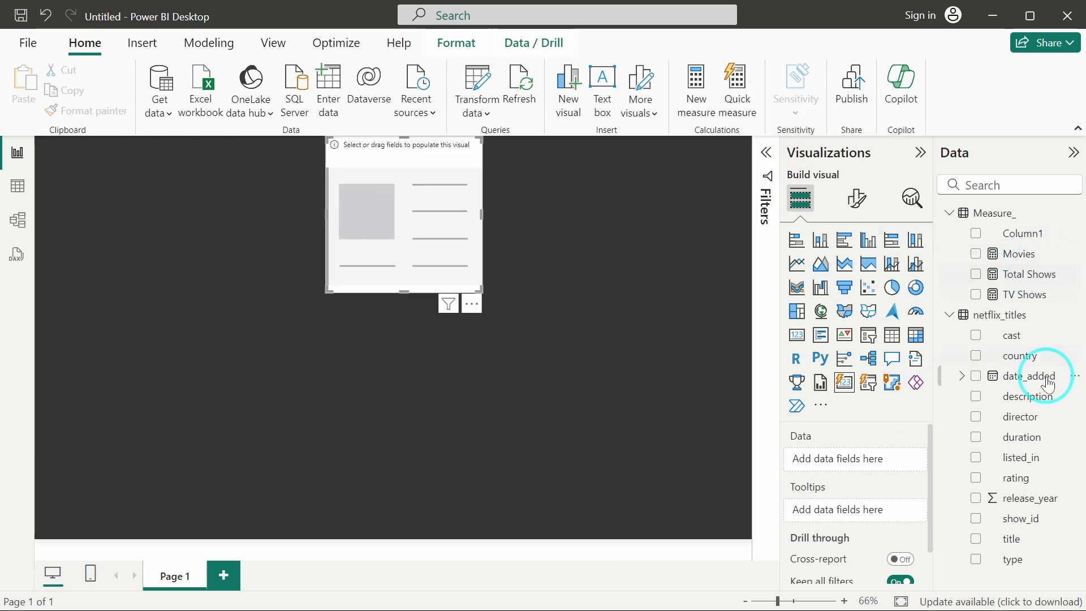
drag(1012, 276, 854, 460)
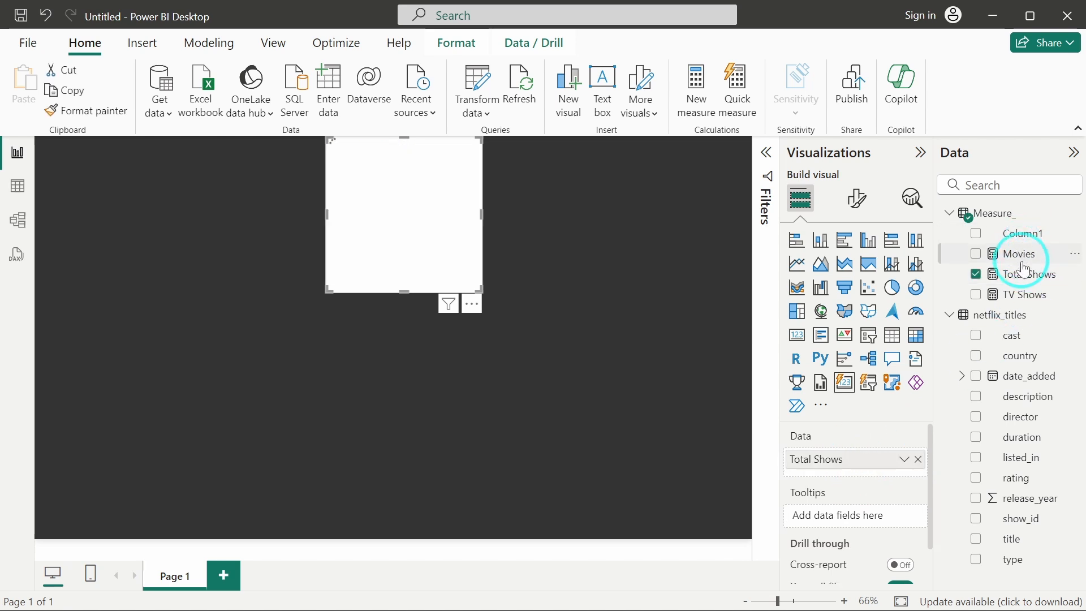
drag(1038, 253, 863, 461)
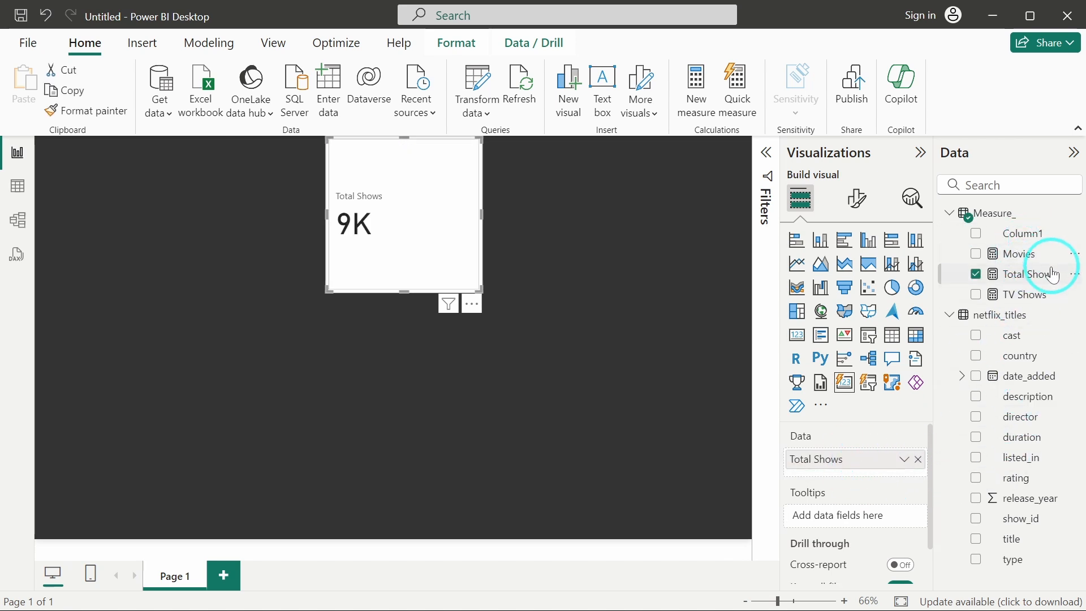
drag(1027, 293, 855, 462)
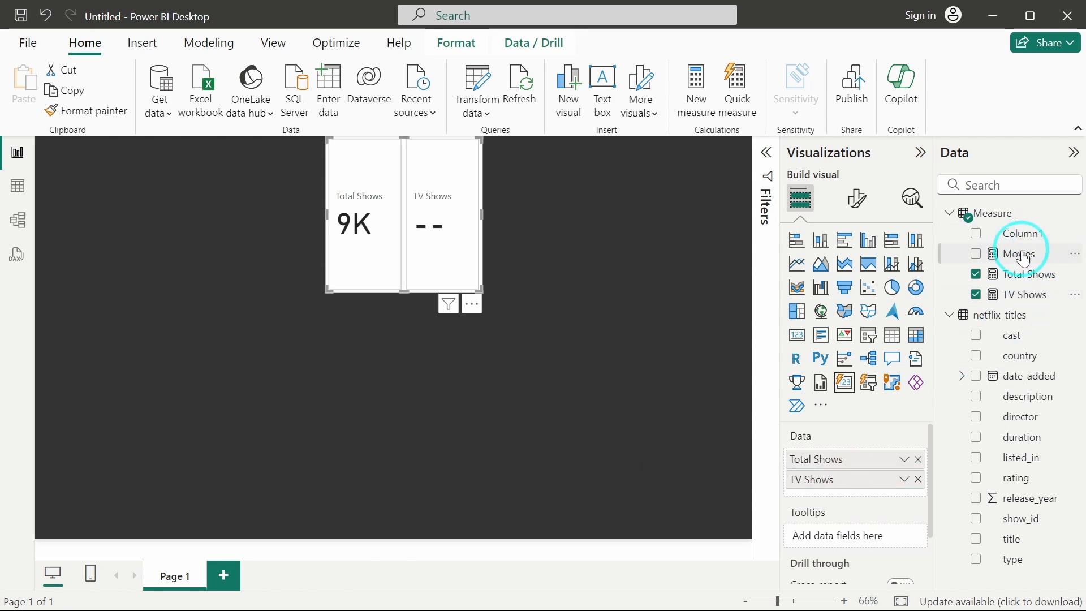
drag(1020, 252, 844, 469)
Widen the card visual so its three cards span the top of the canvas.
click(560, 336)
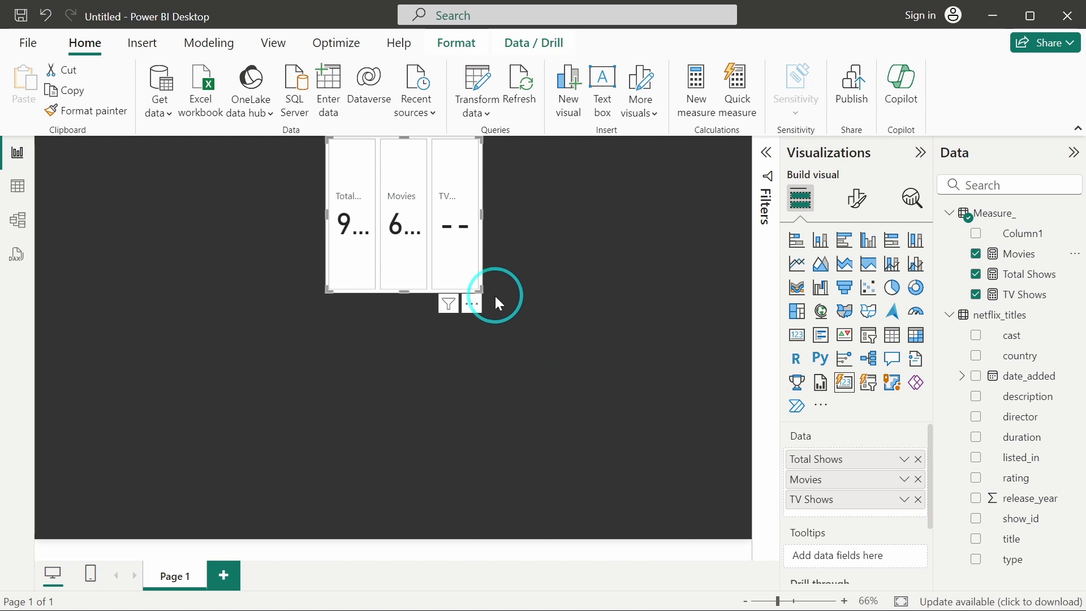
drag(480, 287, 716, 234)
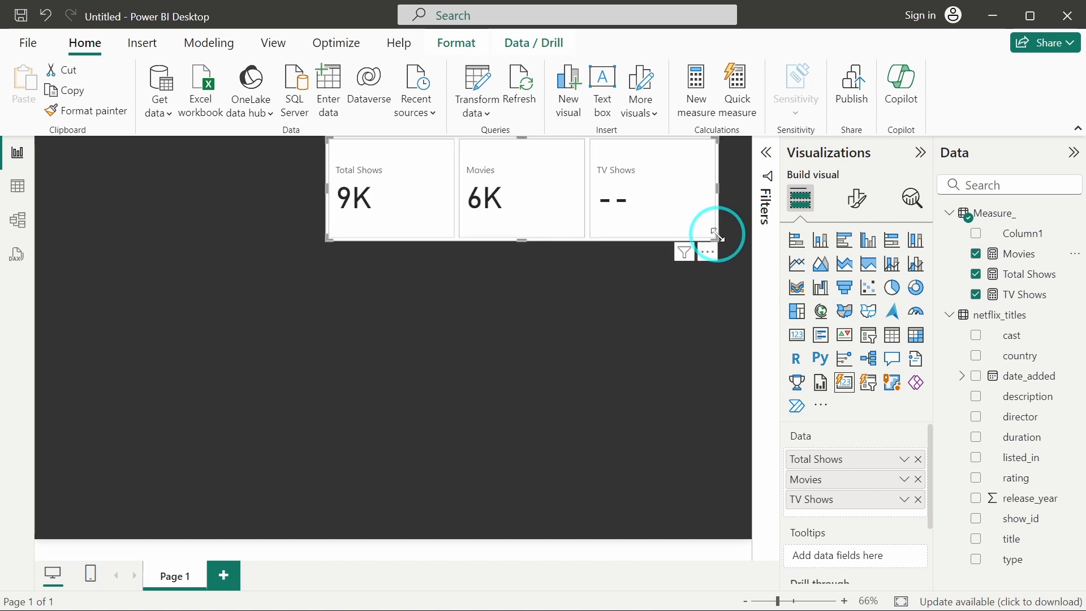
Check the type values in the table data, then correct the TV Shows measure's filter value to "TV Show".
click(18, 187)
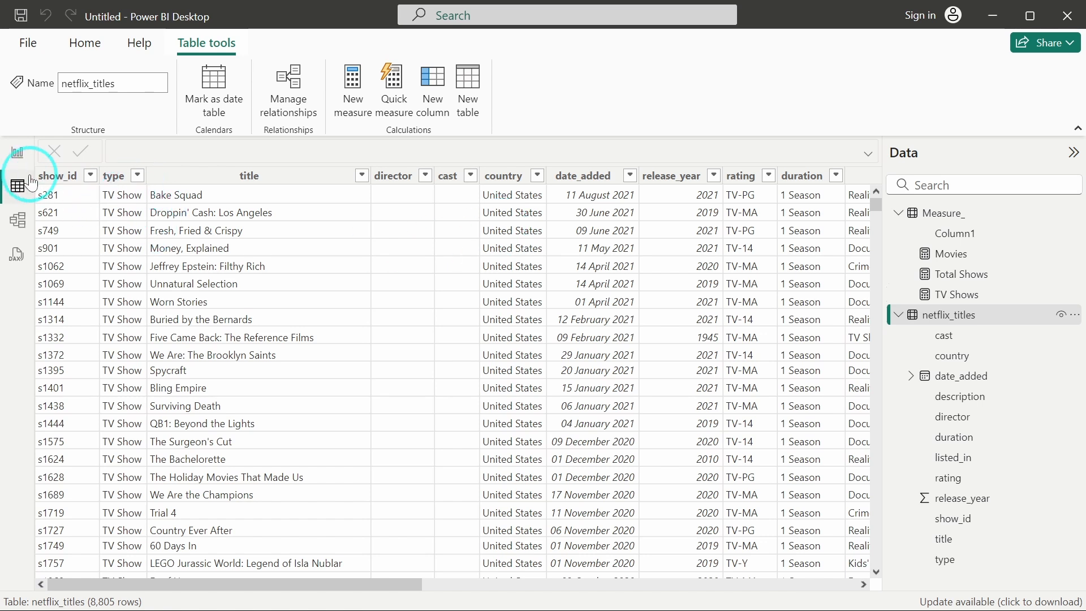
click(17, 152)
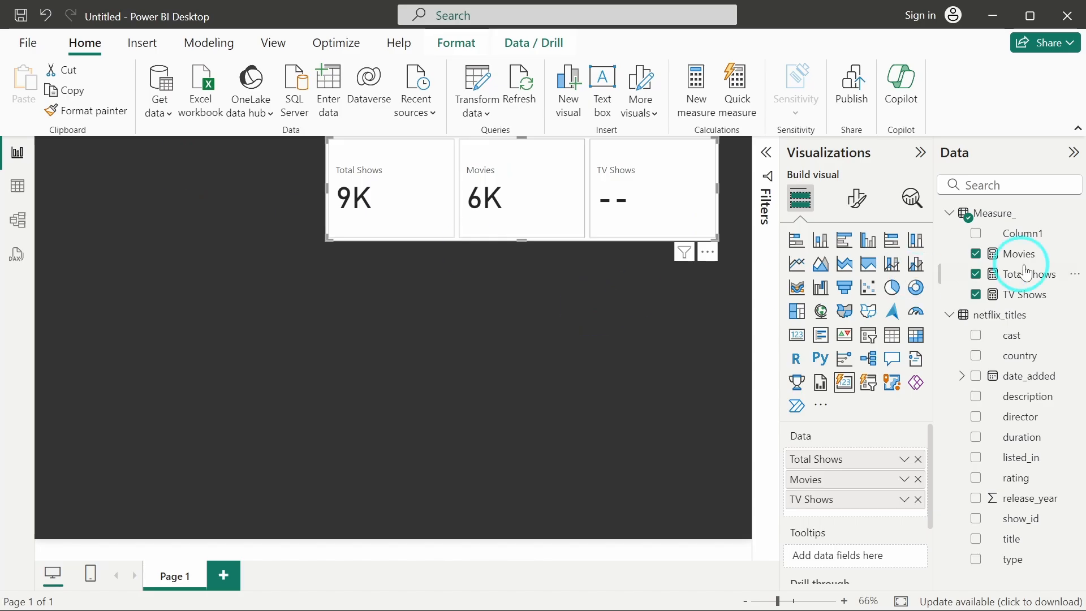
click(1029, 295)
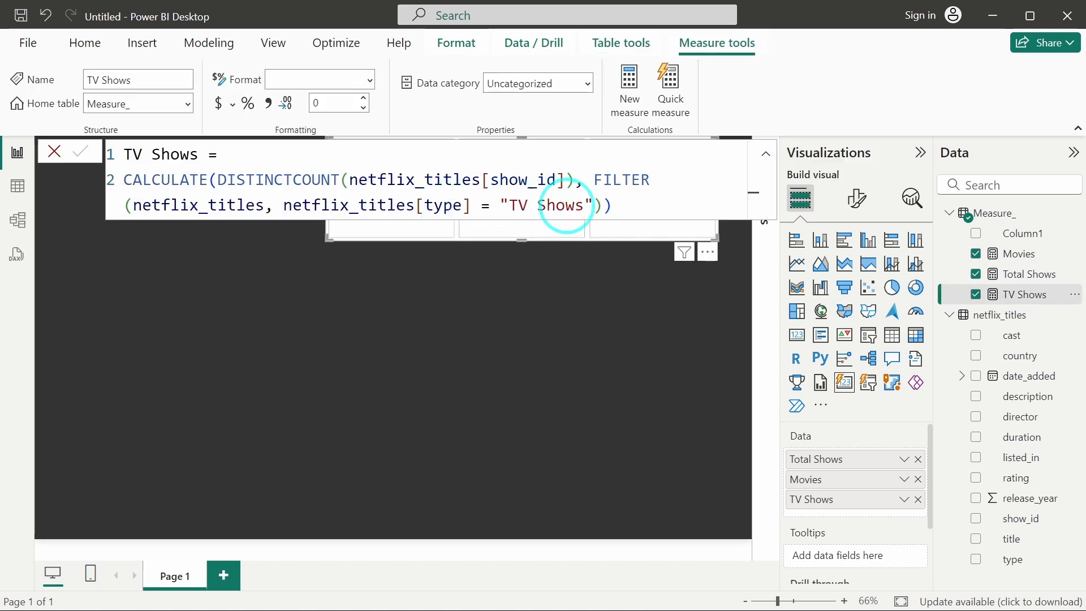
click(566, 207)
key(BackSpace)
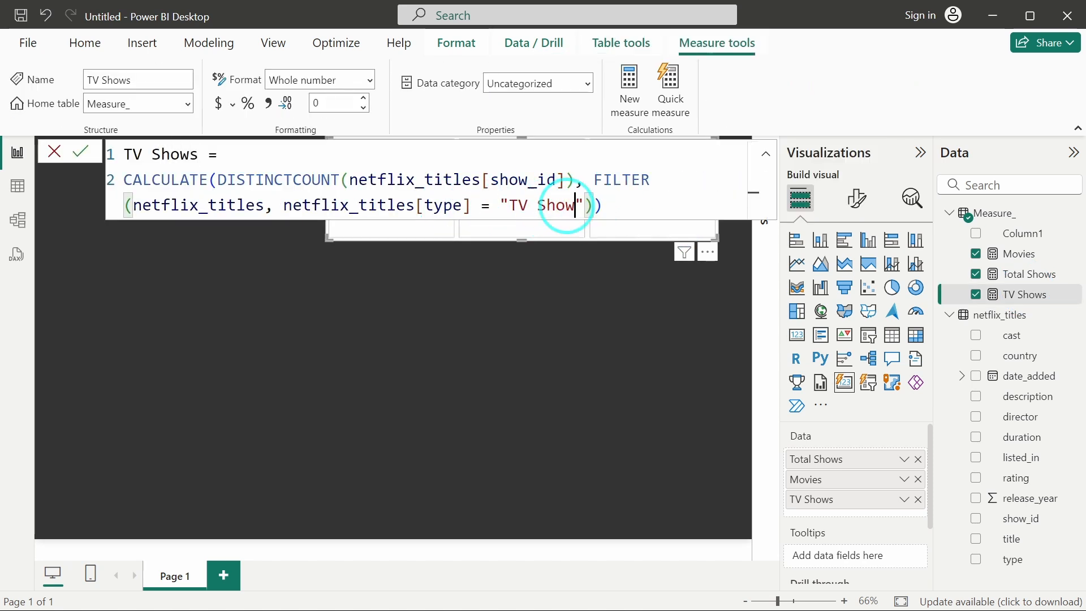
key(End)
click(80, 151)
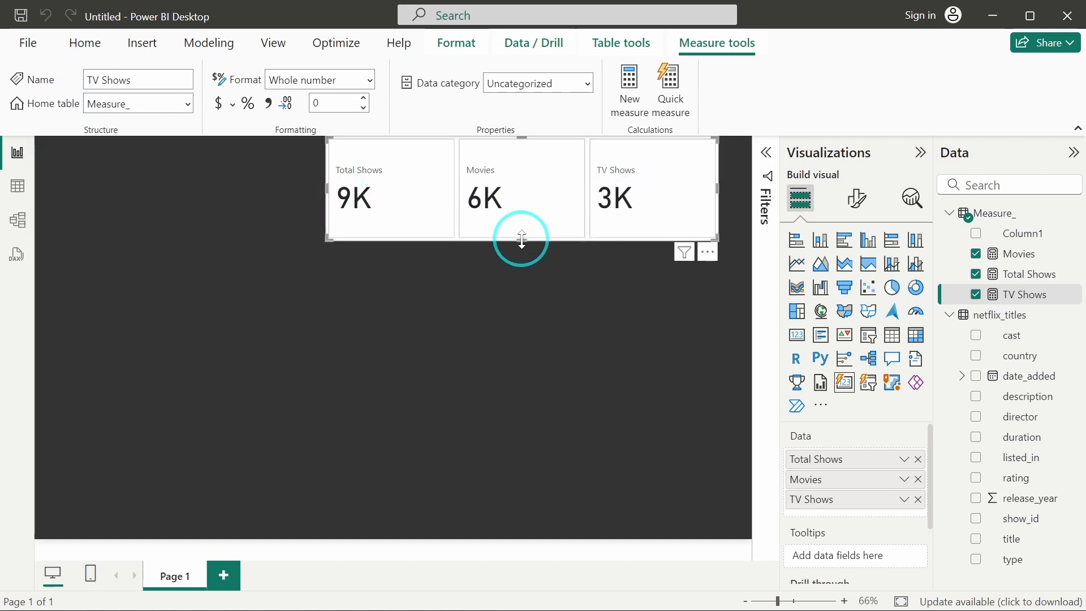
Reduce the card visual's height to a thin strip along the top of the page.
drag(521, 239, 513, 192)
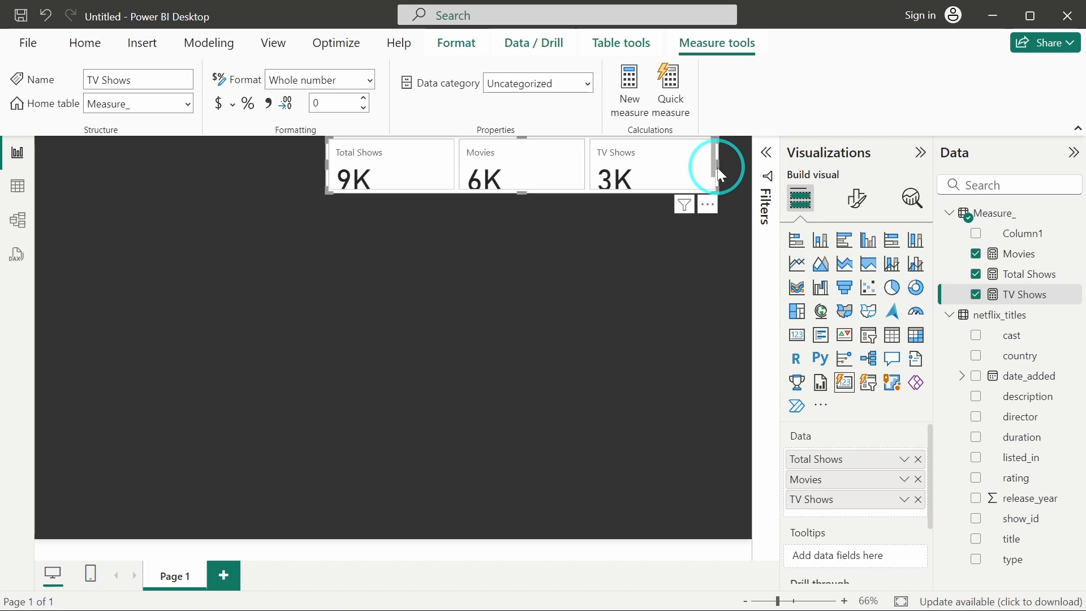
drag(717, 169, 719, 188)
click(588, 187)
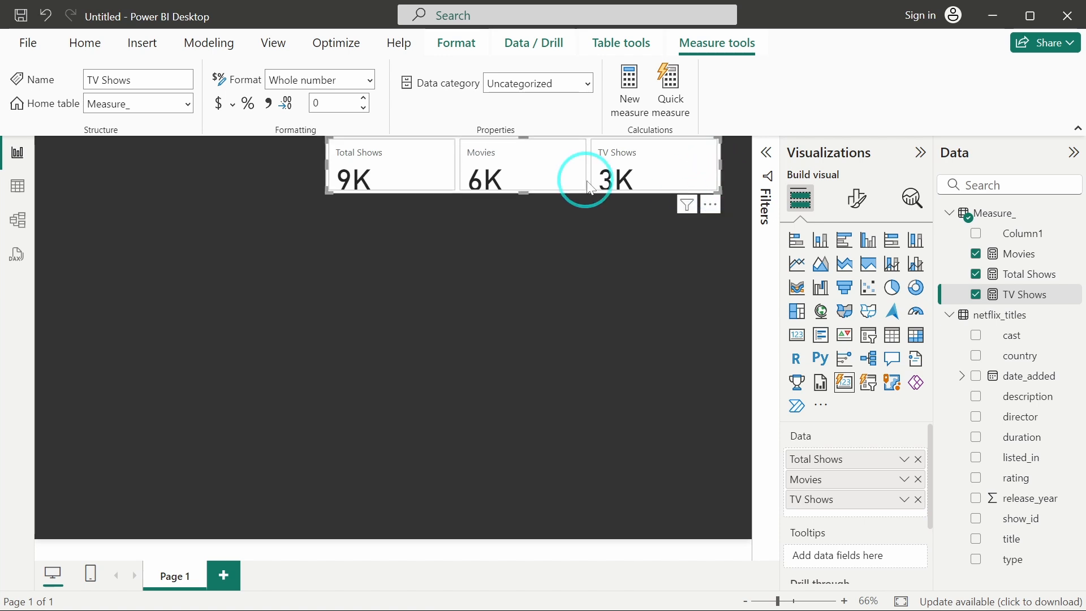
Open the card visual's formatting options and turn on the accent bar for the cards.
click(858, 206)
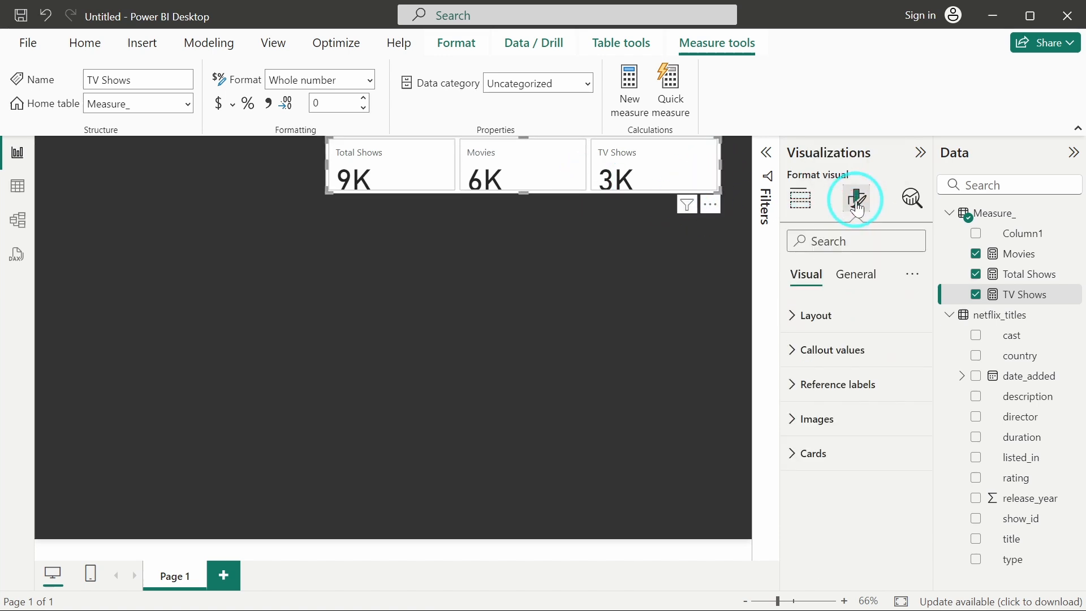
click(846, 323)
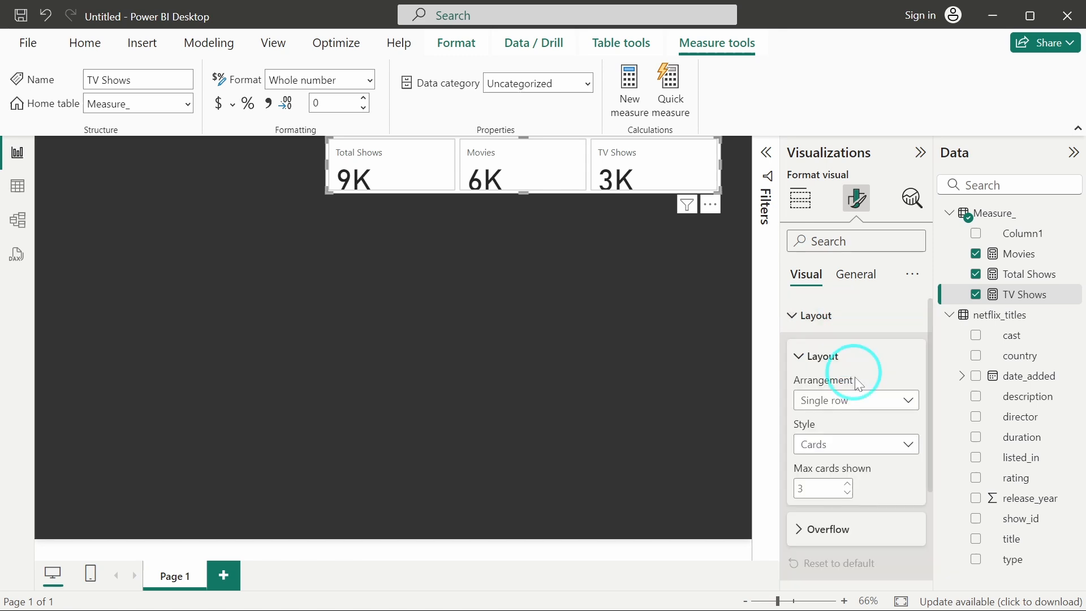
click(834, 320)
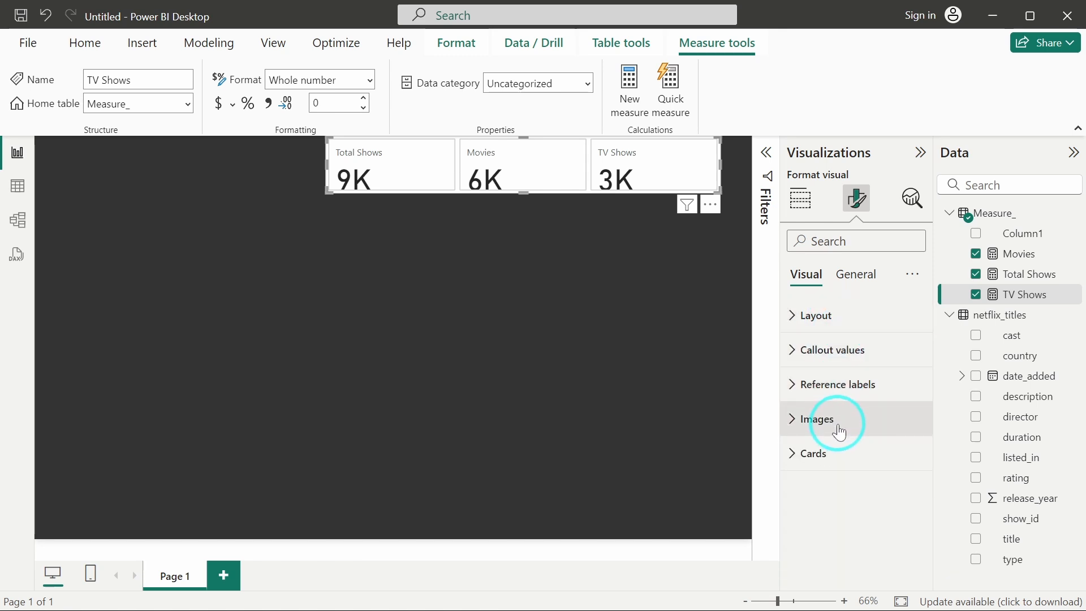
click(823, 453)
scroll(830, 451, down, 4)
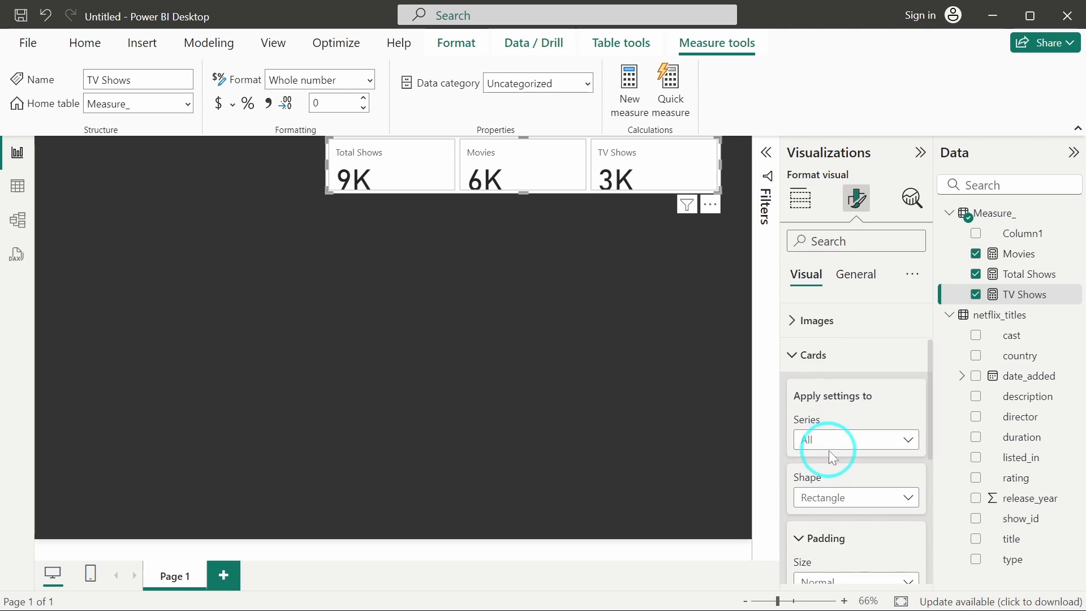
scroll(830, 450, down, 3)
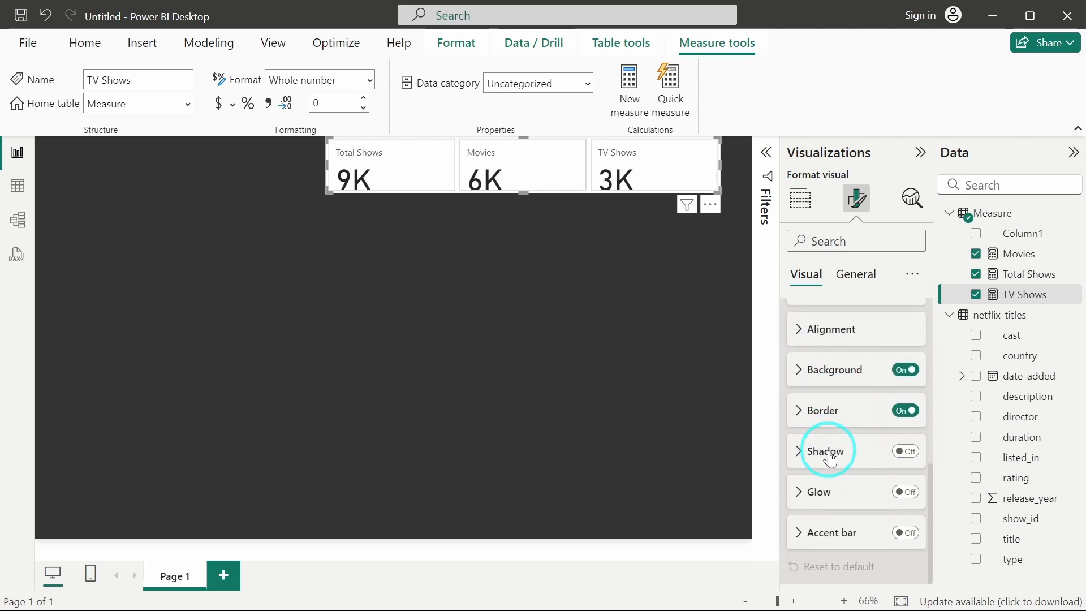
click(906, 533)
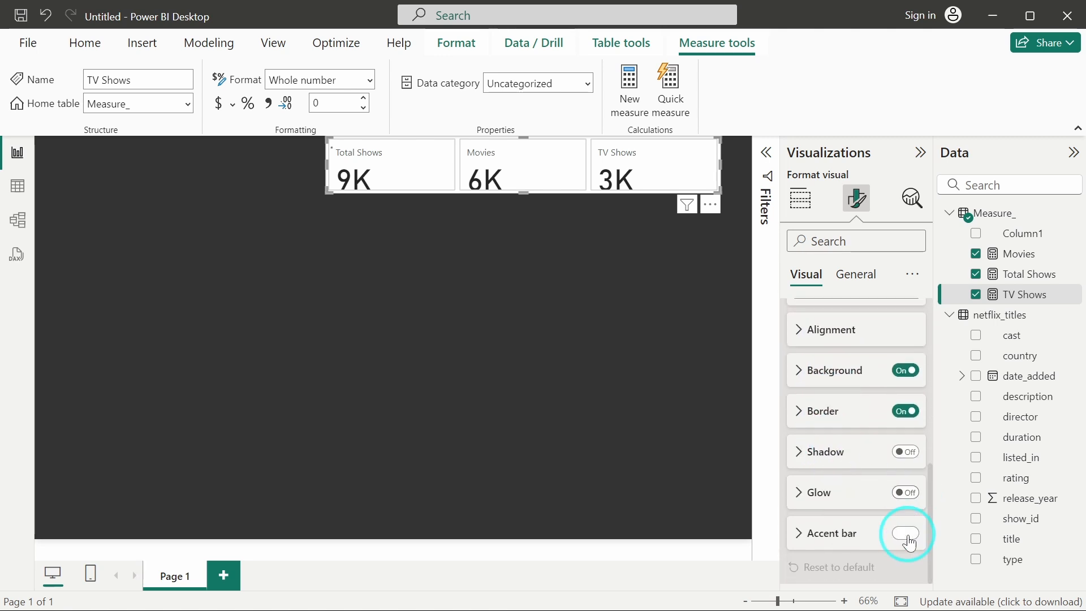
Set the accent bar colour to hex #E50913.
click(822, 542)
scroll(821, 536, down, 3)
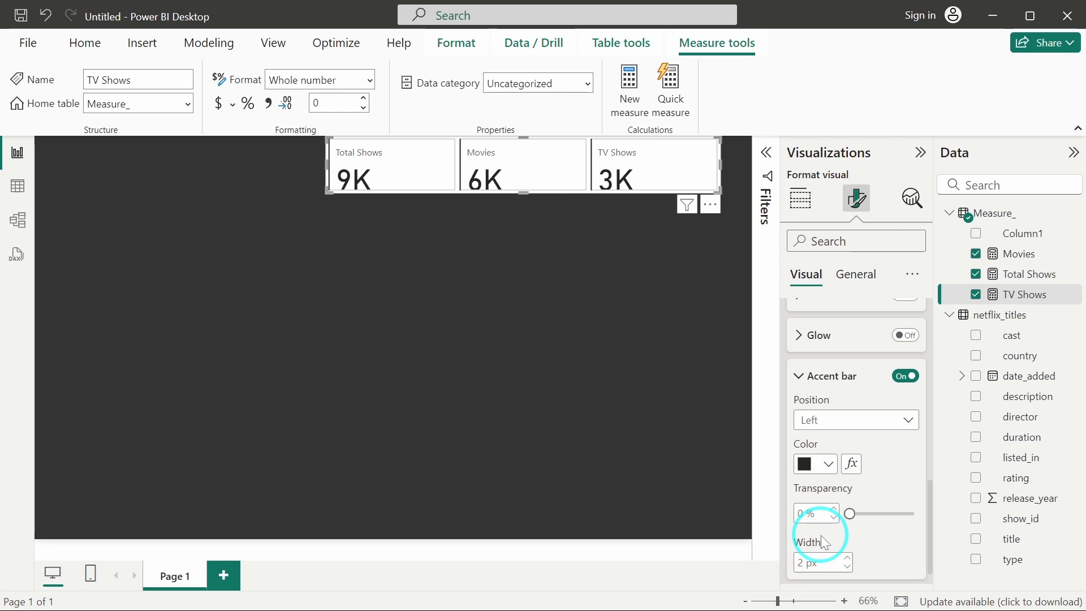
click(807, 464)
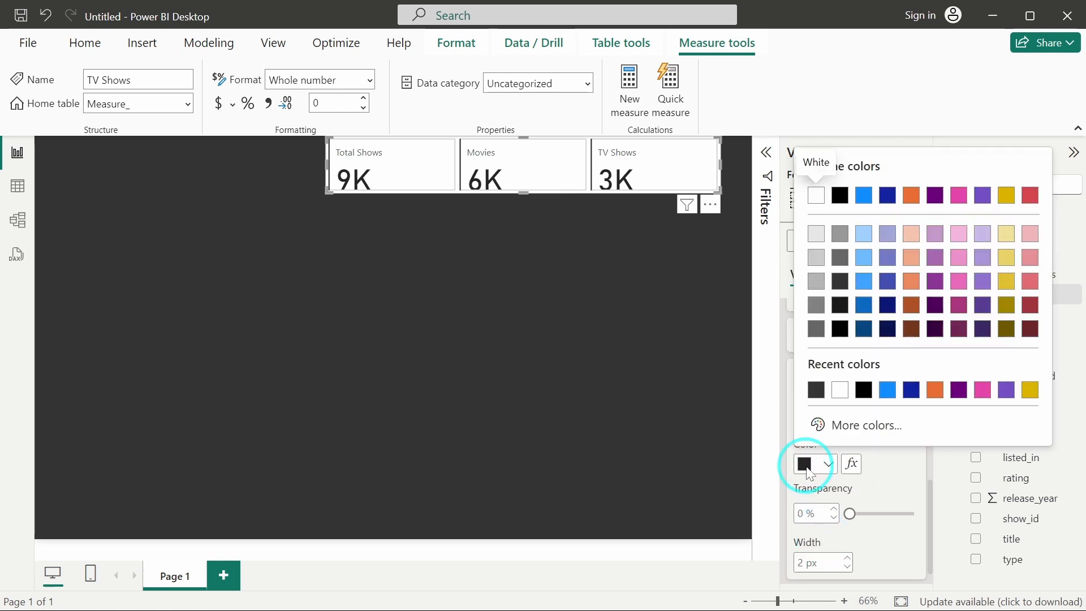
click(629, 471)
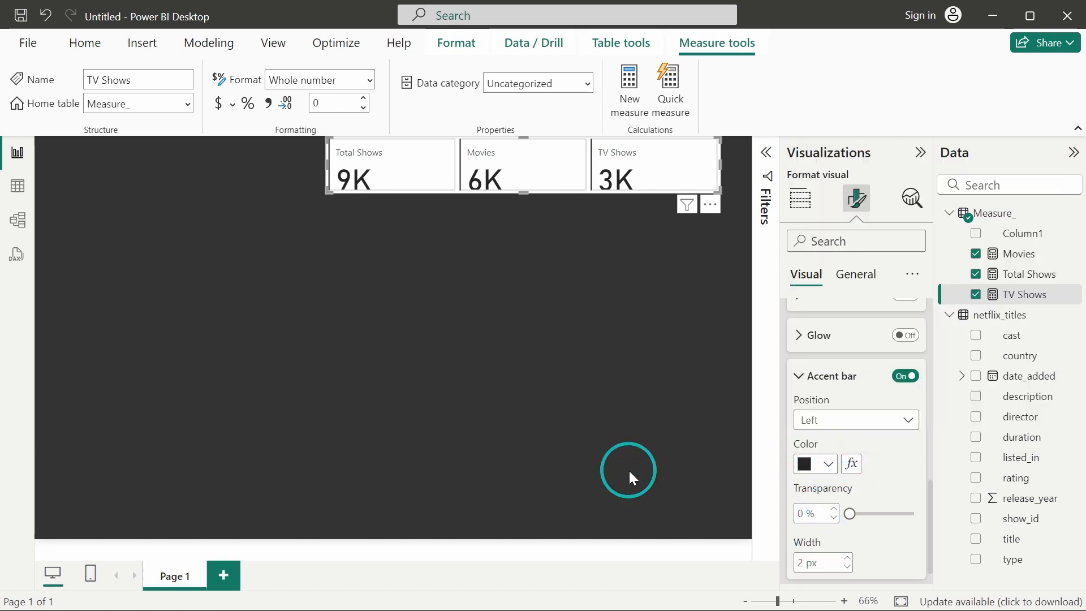
click(831, 413)
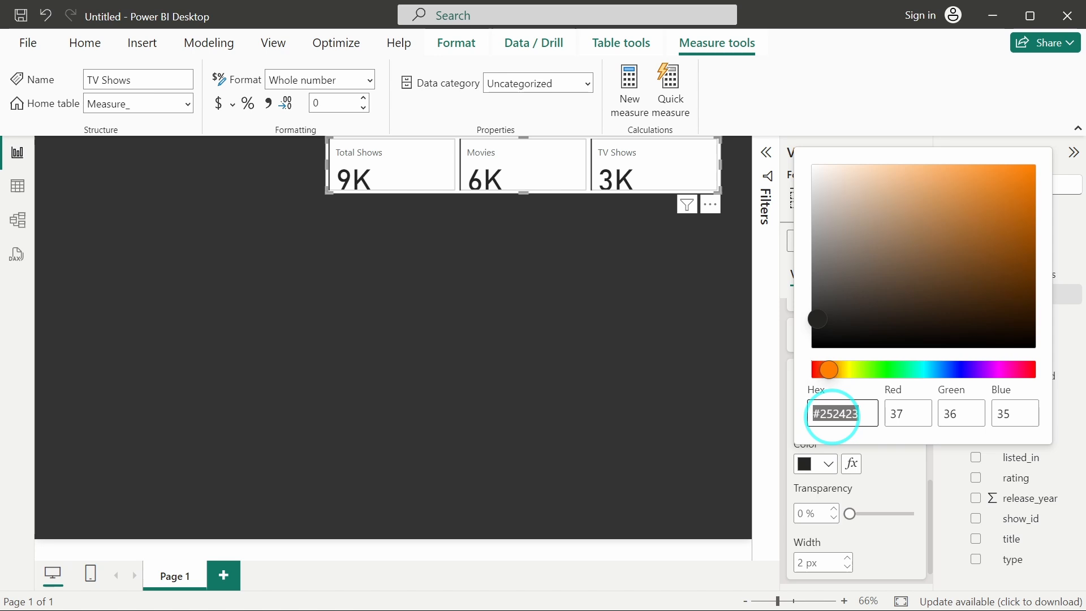
text(#E50913)
click(888, 473)
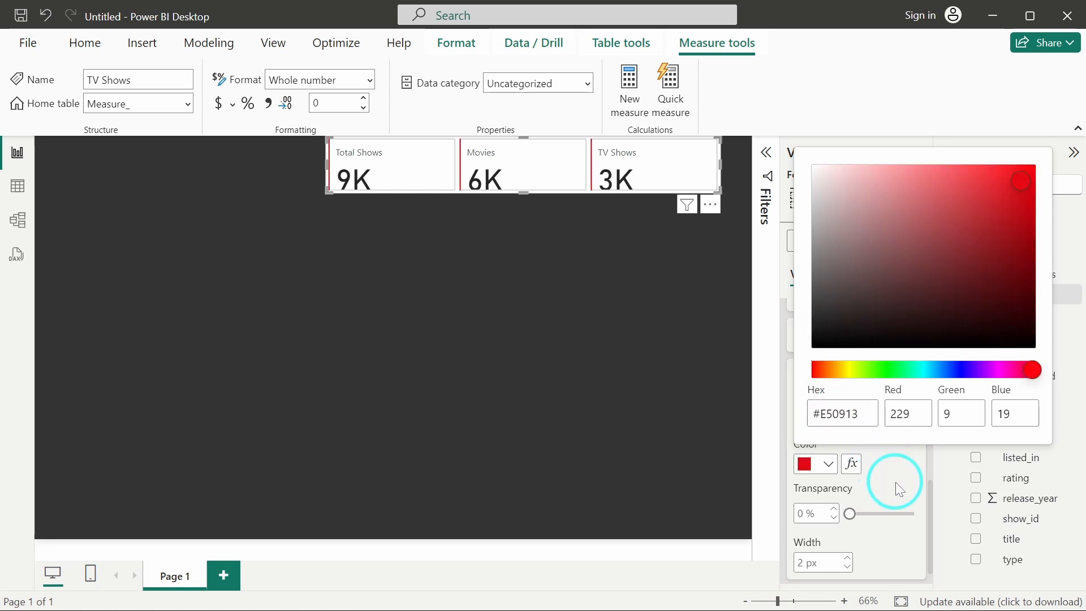
click(747, 370)
Set the cards' background colour to the dark grey recent colour.
scroll(884, 477, down, 1)
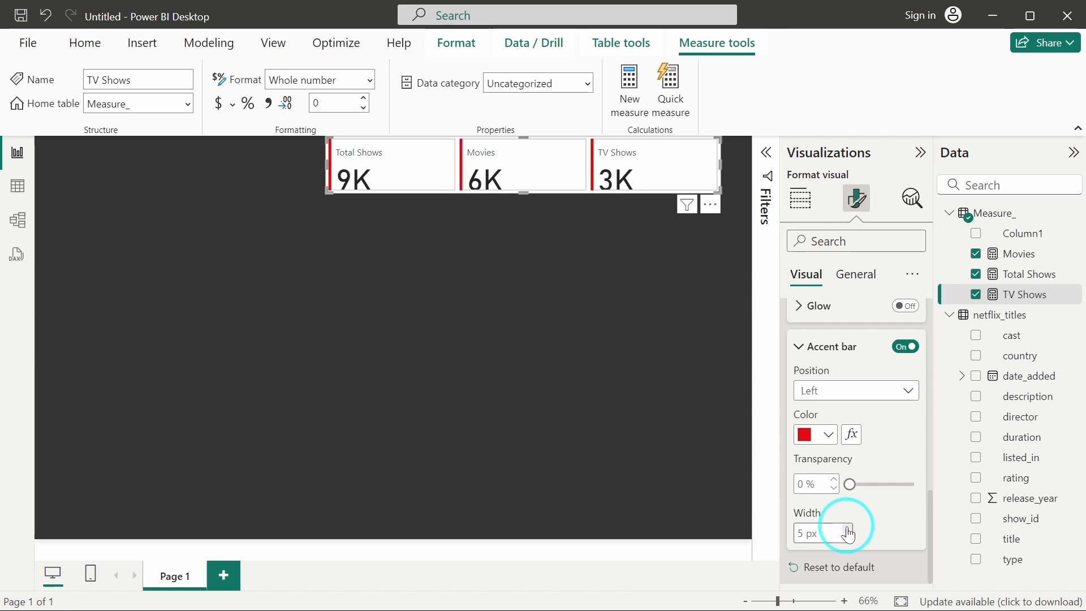
click(837, 346)
click(837, 378)
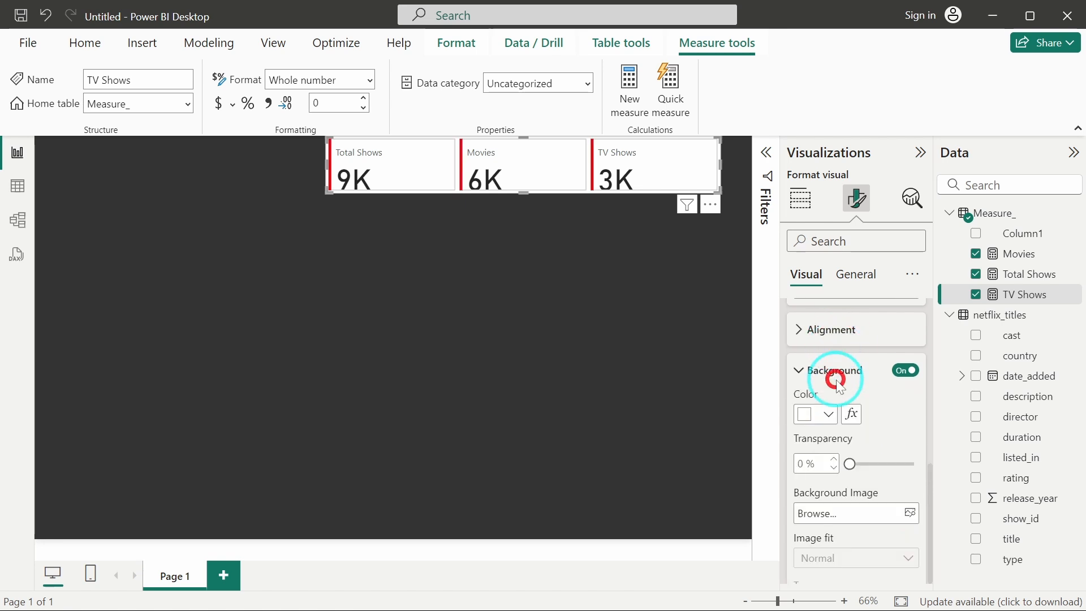
scroll(885, 419, down, 1)
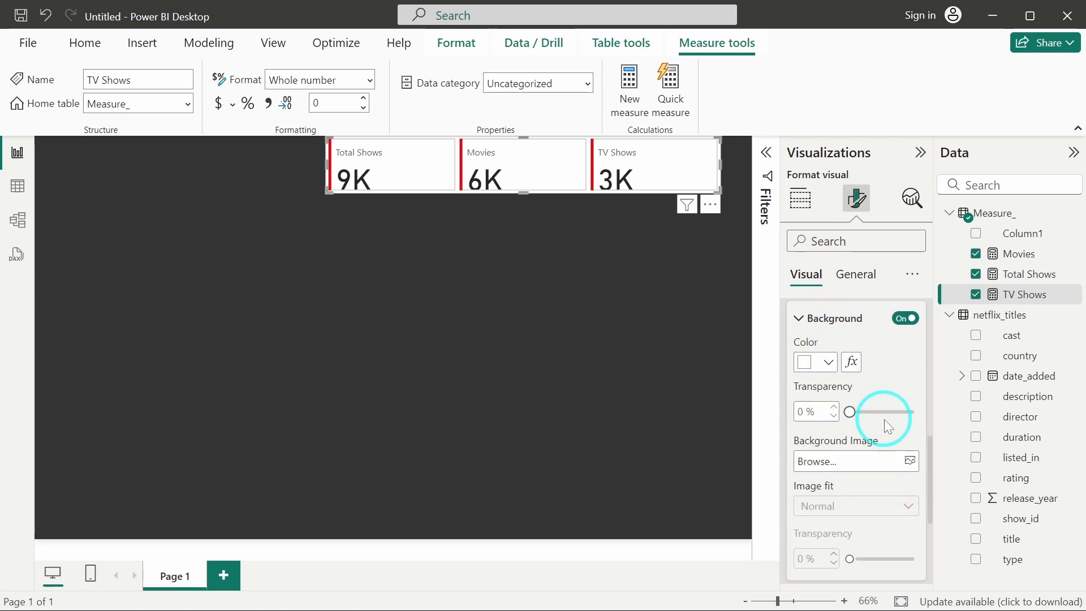
click(806, 367)
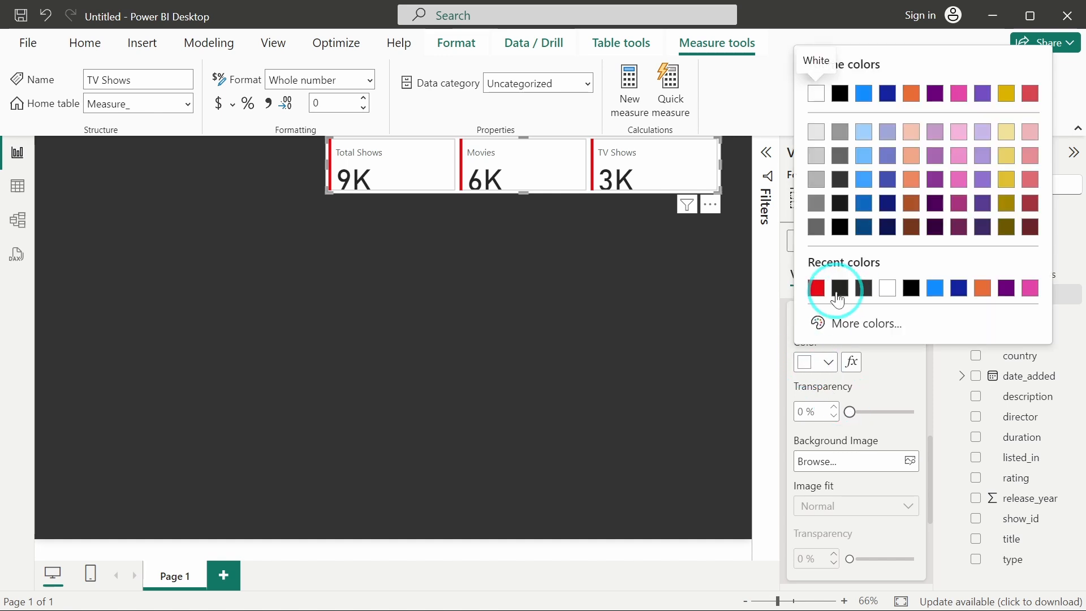
click(837, 291)
click(805, 365)
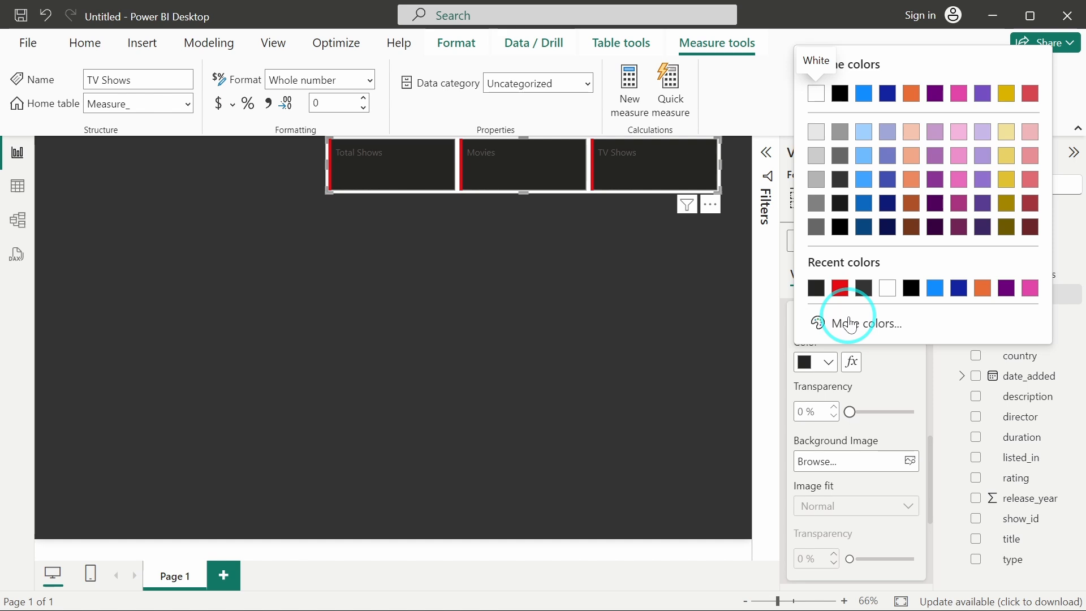
click(817, 288)
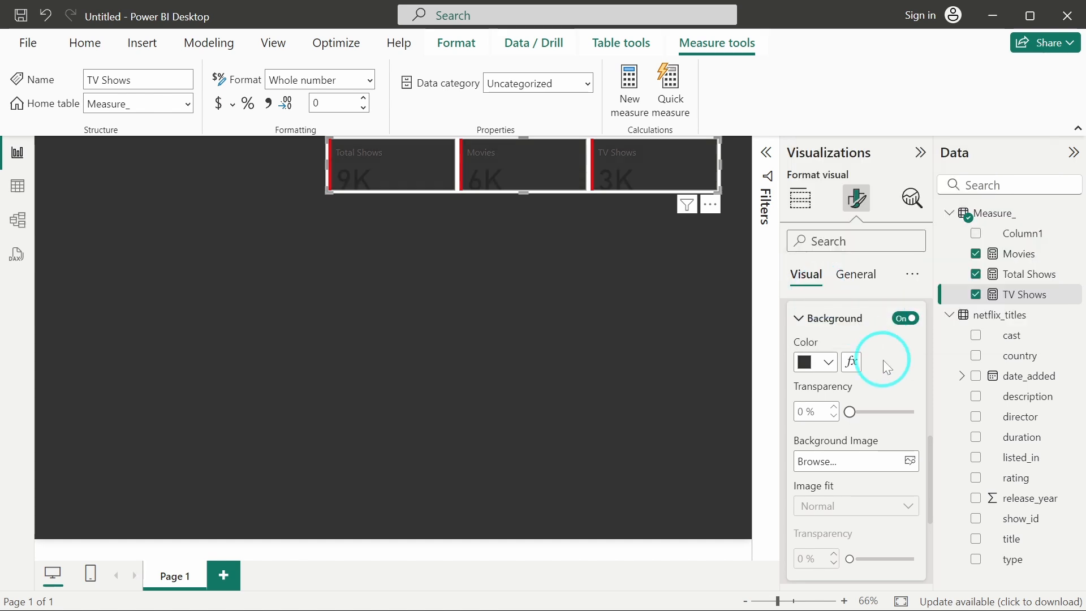
Turn off the visual's general background effect so the canvas colour shows around the cards.
scroll(884, 360, down, 3)
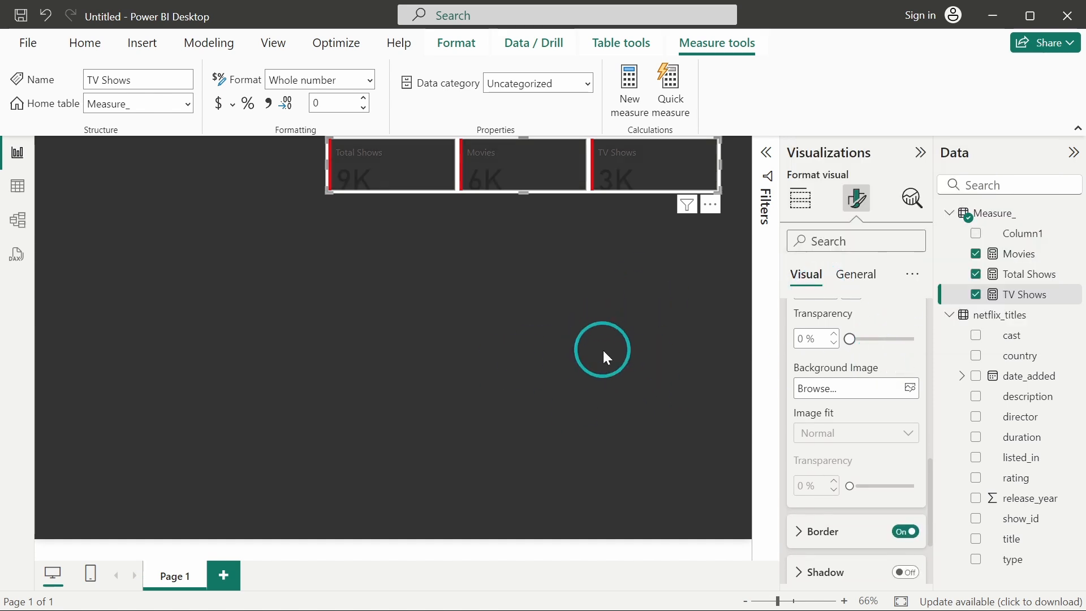
click(856, 199)
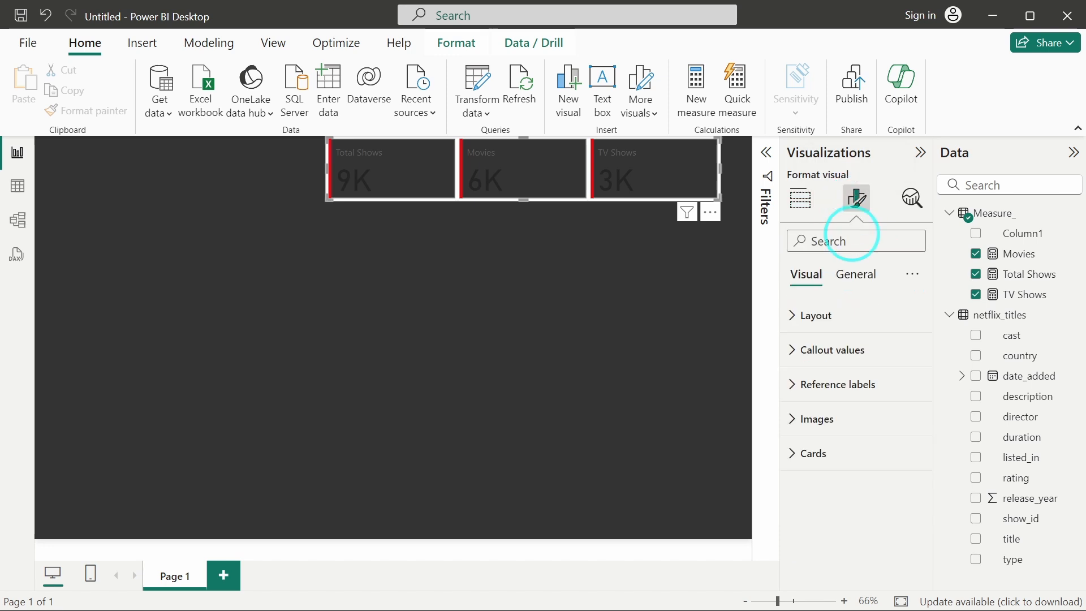
click(856, 276)
click(832, 384)
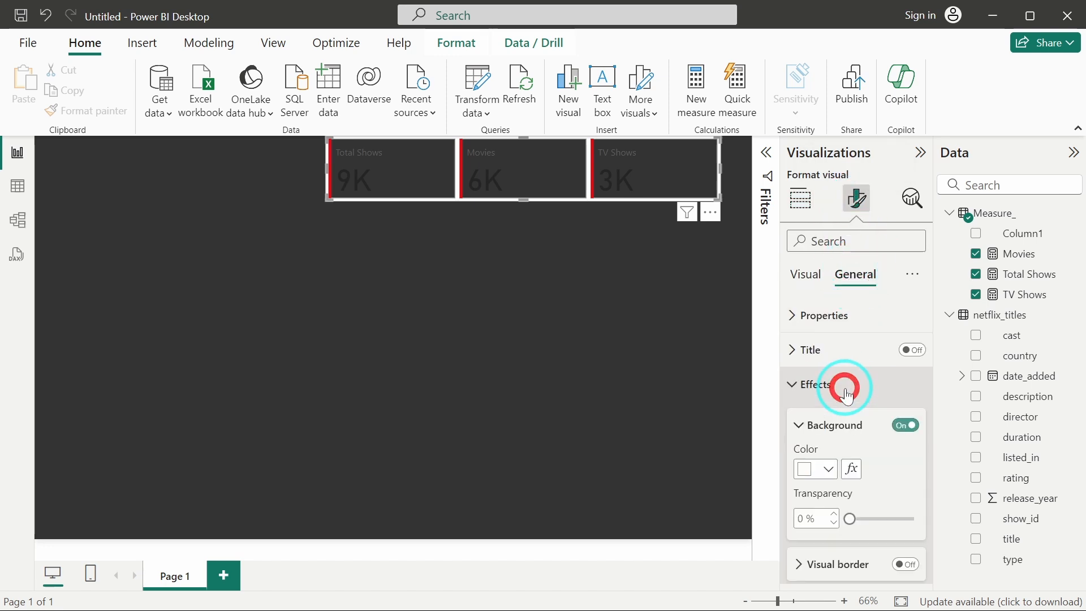
scroll(905, 351, down, 2)
scroll(921, 327, up, 2)
click(906, 363)
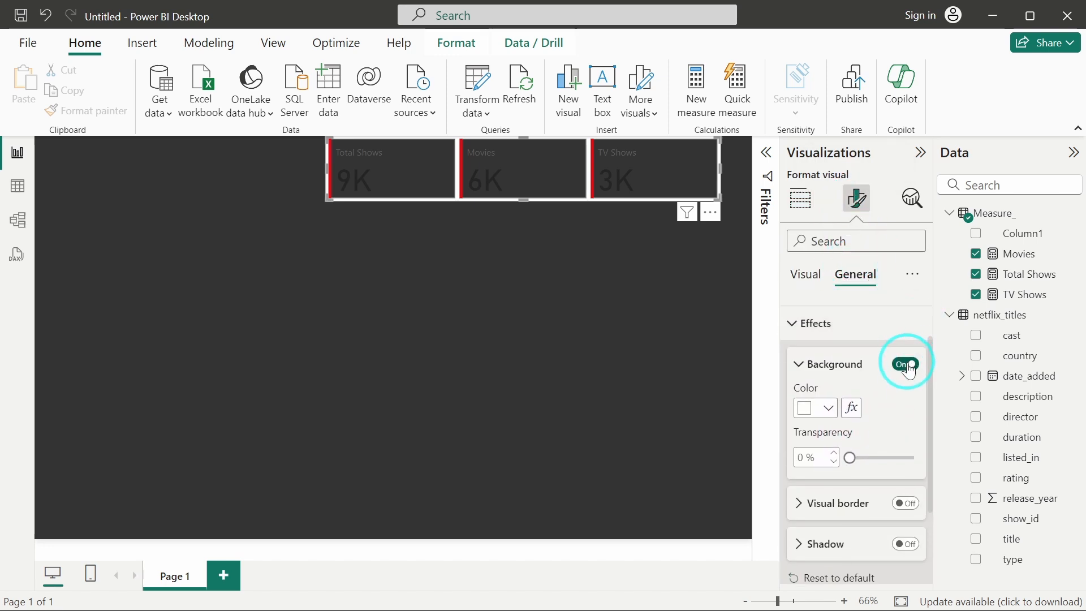
click(806, 274)
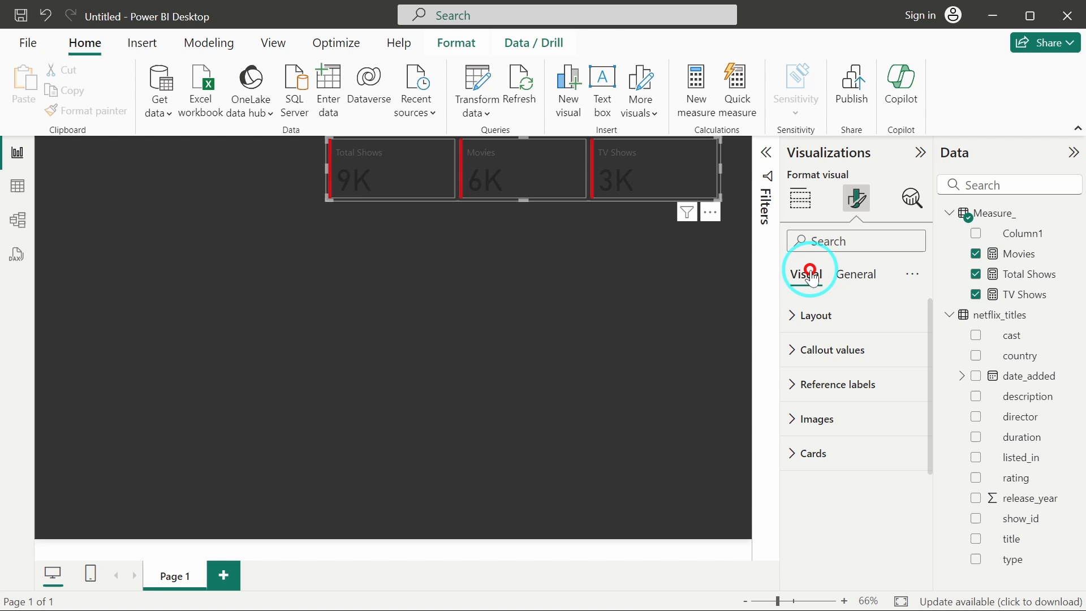
Set the cards' callout value colour to the recent red #E50913.
click(839, 347)
scroll(873, 413, down, 3)
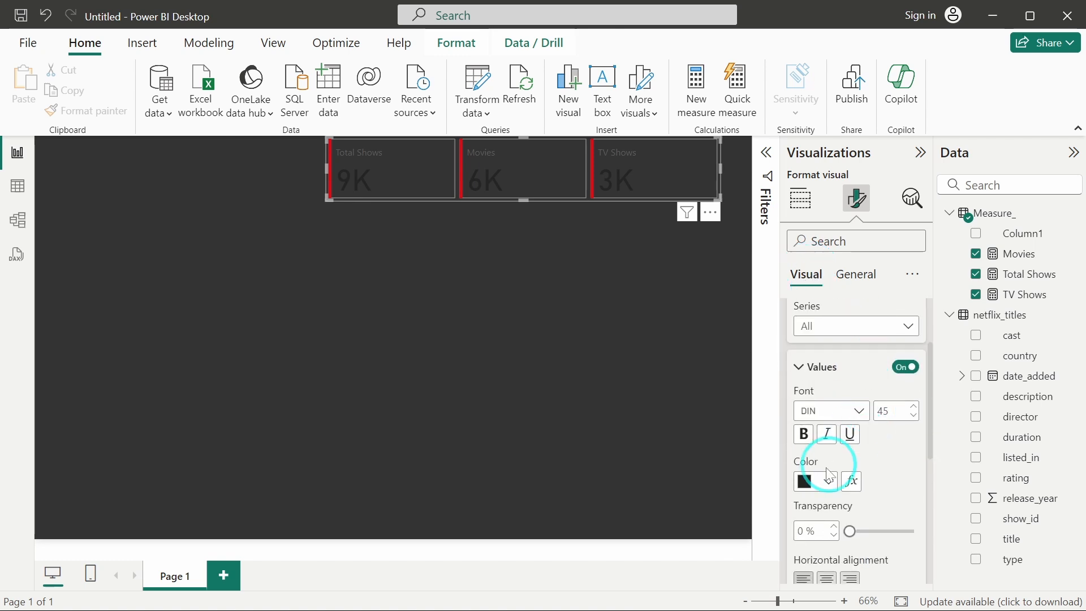
click(806, 483)
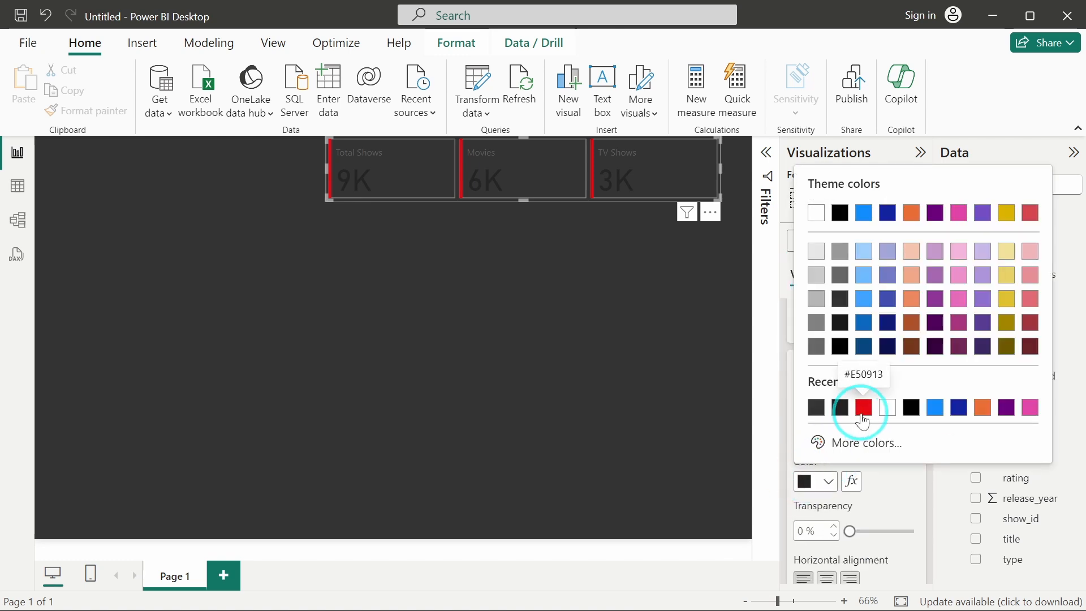
click(862, 408)
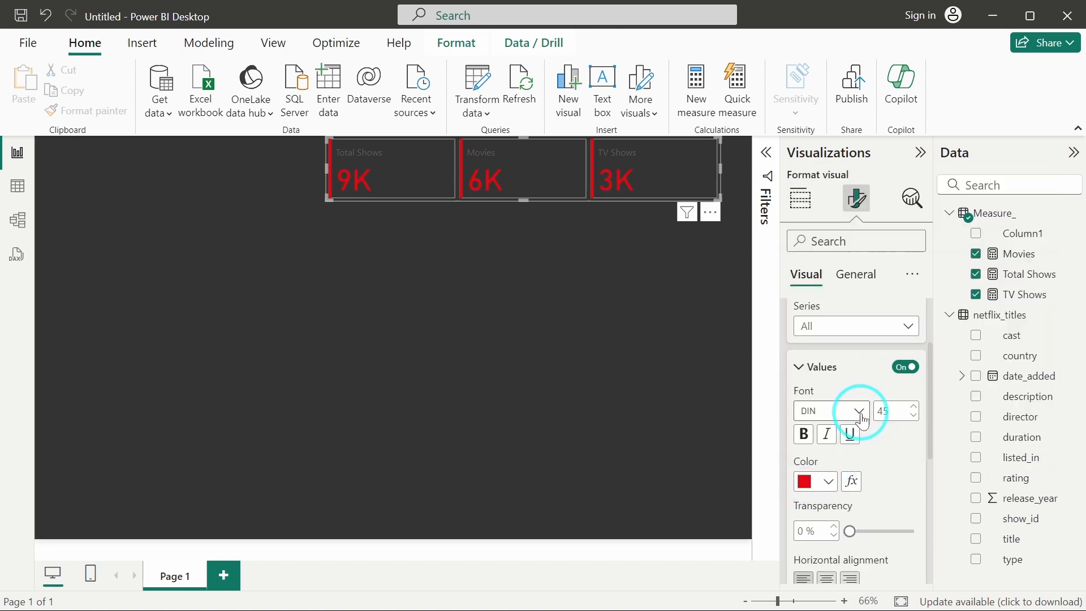
Reduce the callout value font size to 30 and collapse the values settings.
click(915, 419)
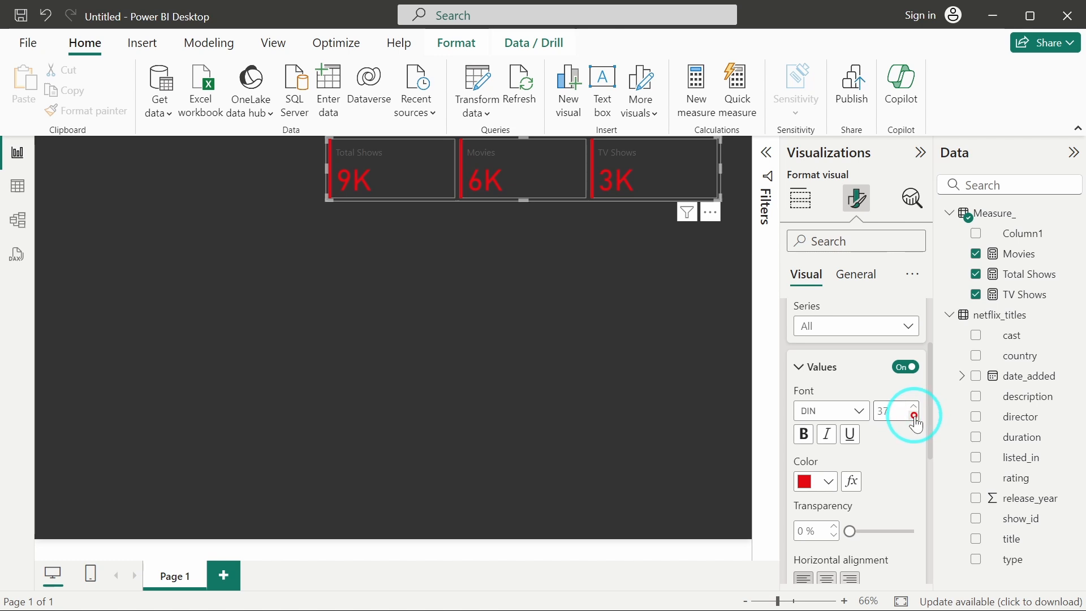
click(915, 419)
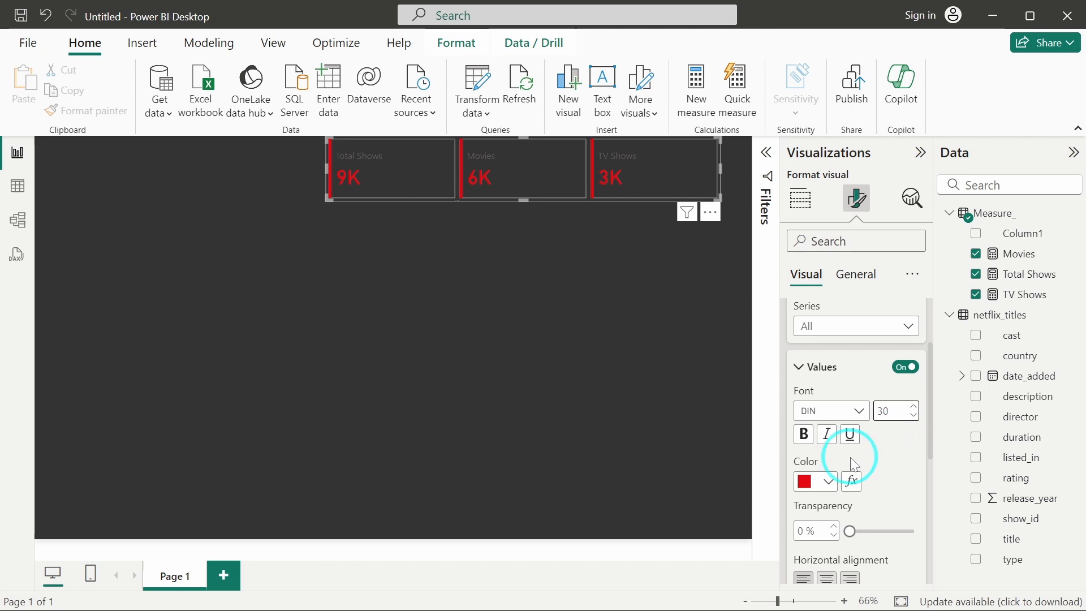
scroll(851, 457, down, 2)
scroll(846, 430, up, 2)
click(836, 380)
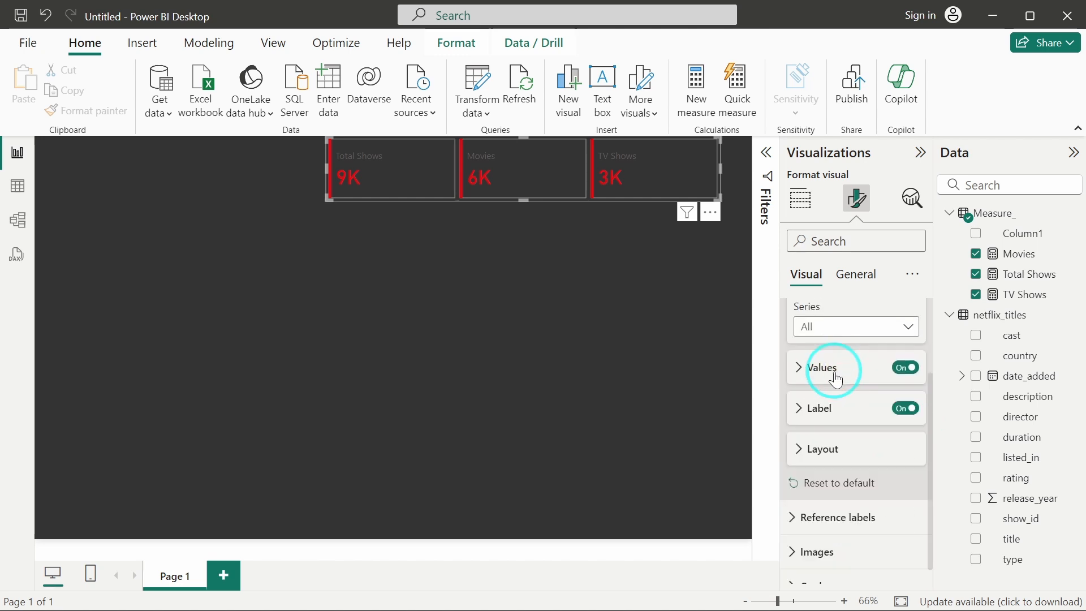
Make the card labels white and bold.
click(836, 409)
scroll(878, 456, down, 2)
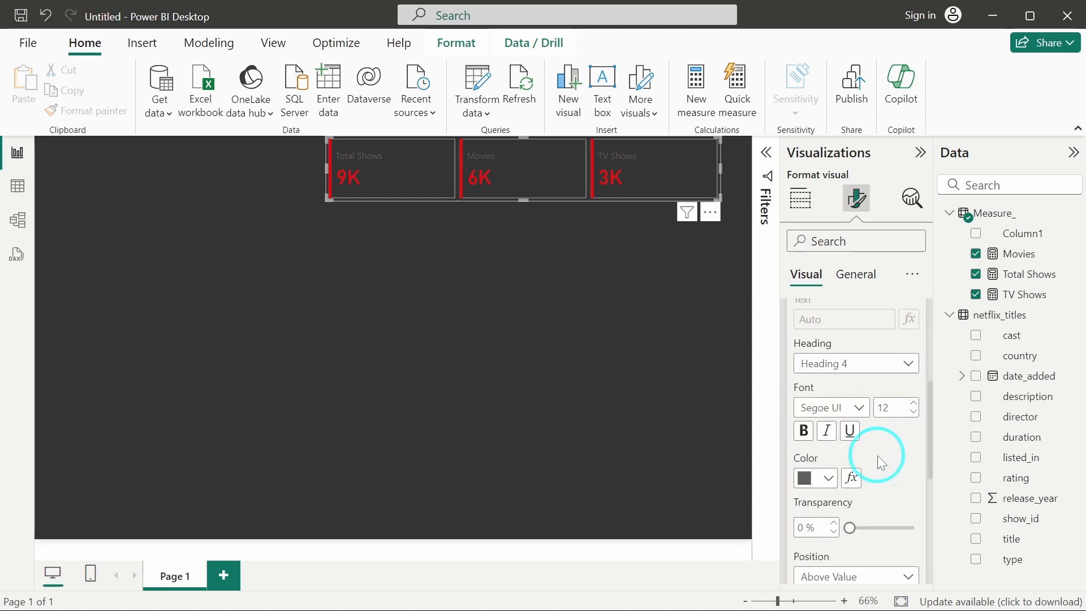
click(811, 479)
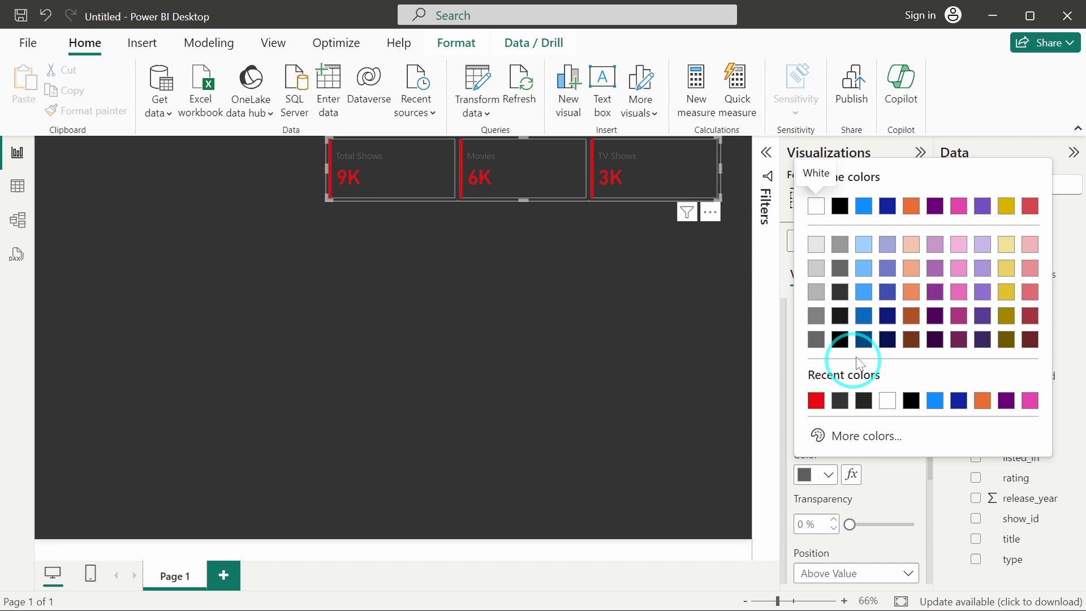
click(818, 209)
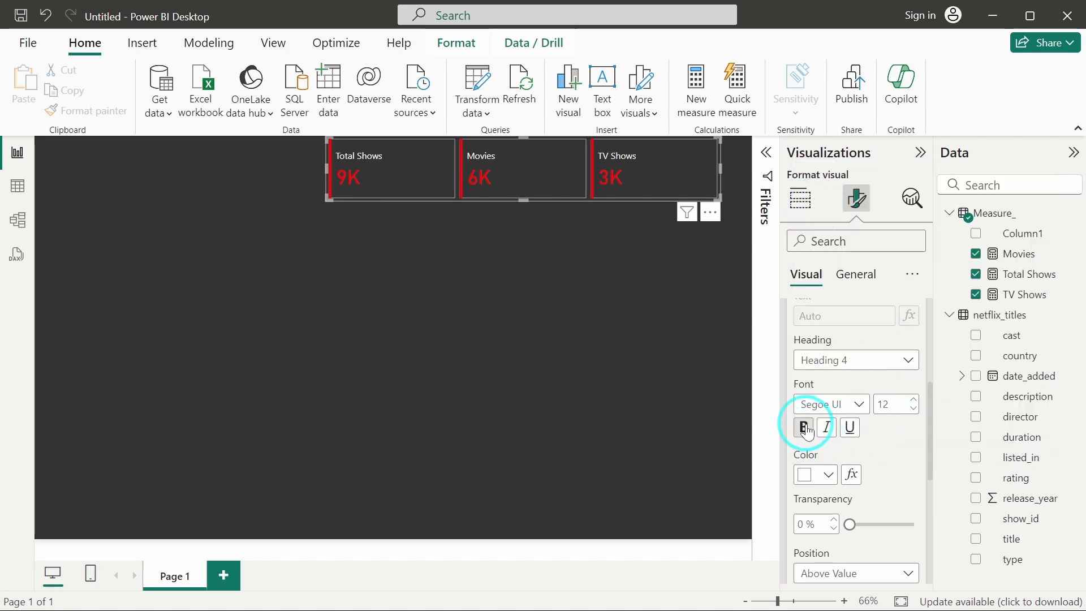
click(848, 404)
click(851, 294)
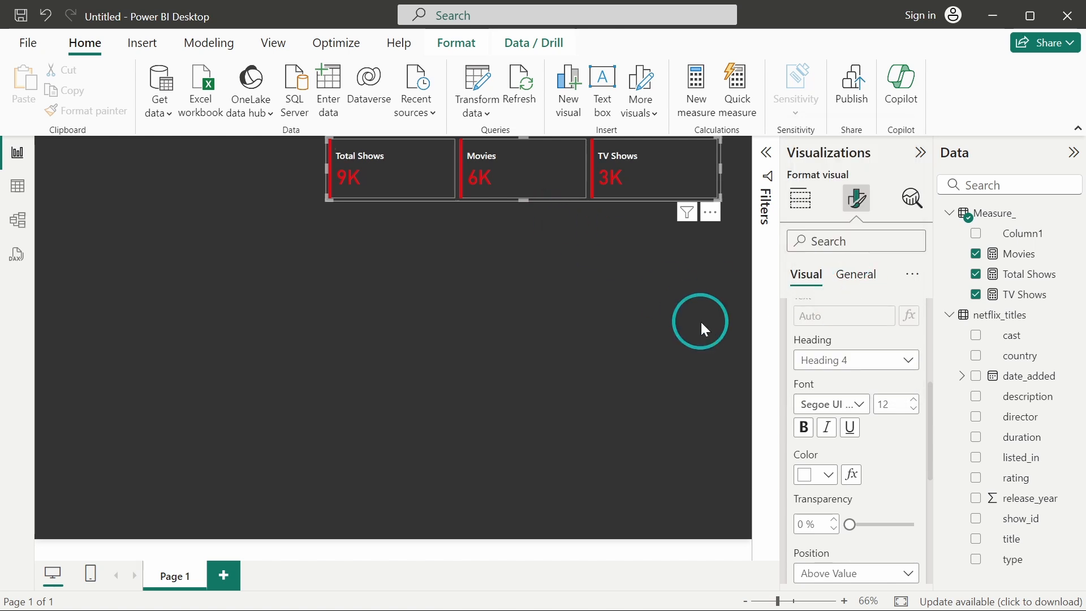
Set the cards' border colour to White, 20% darker.
scroll(873, 405, down, 5)
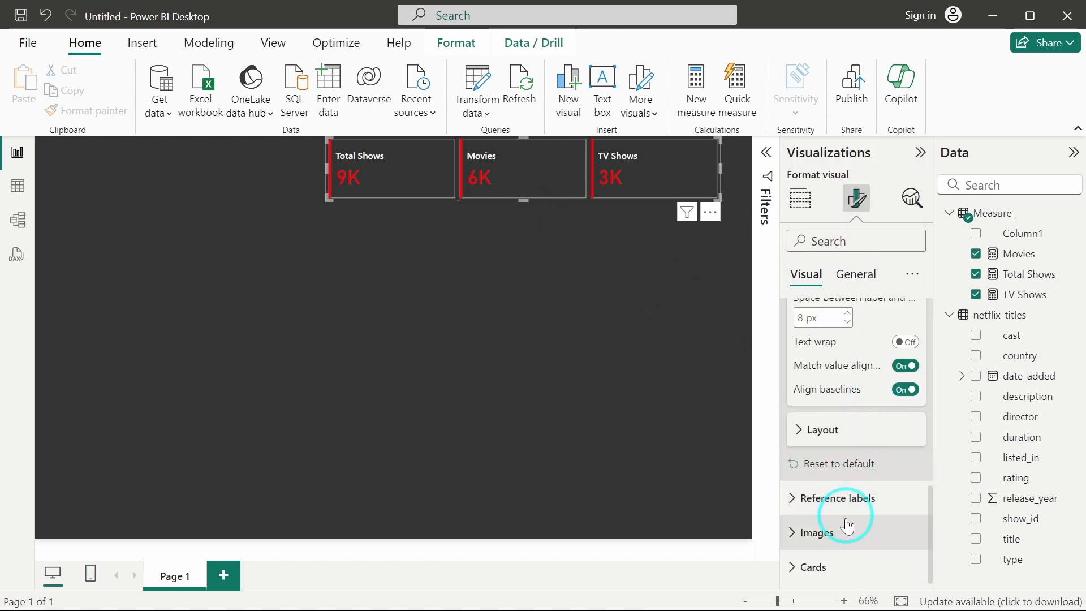
click(822, 557)
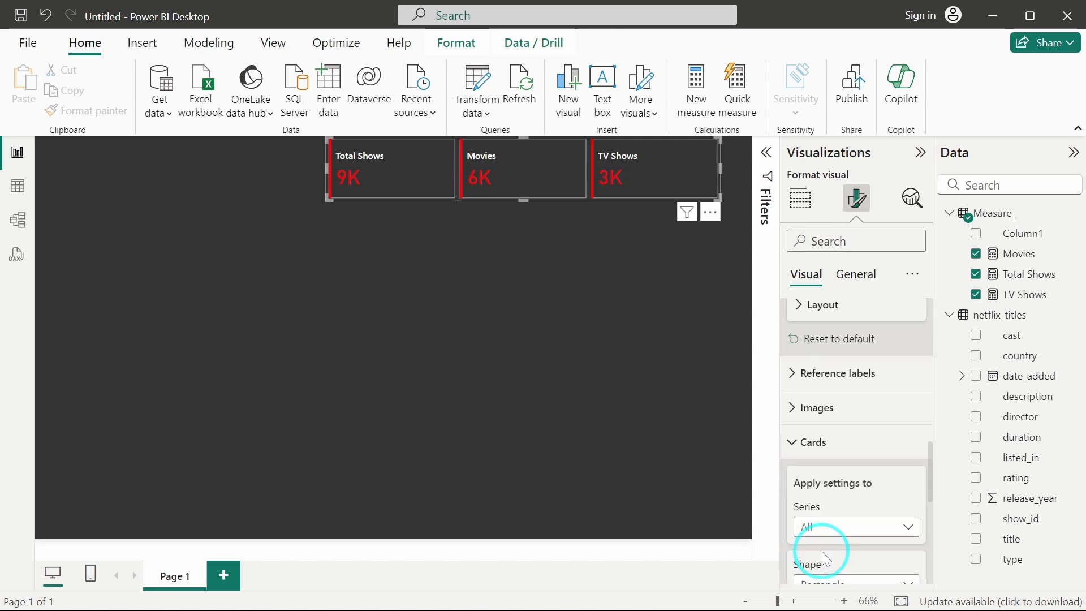
scroll(822, 552, down, 3)
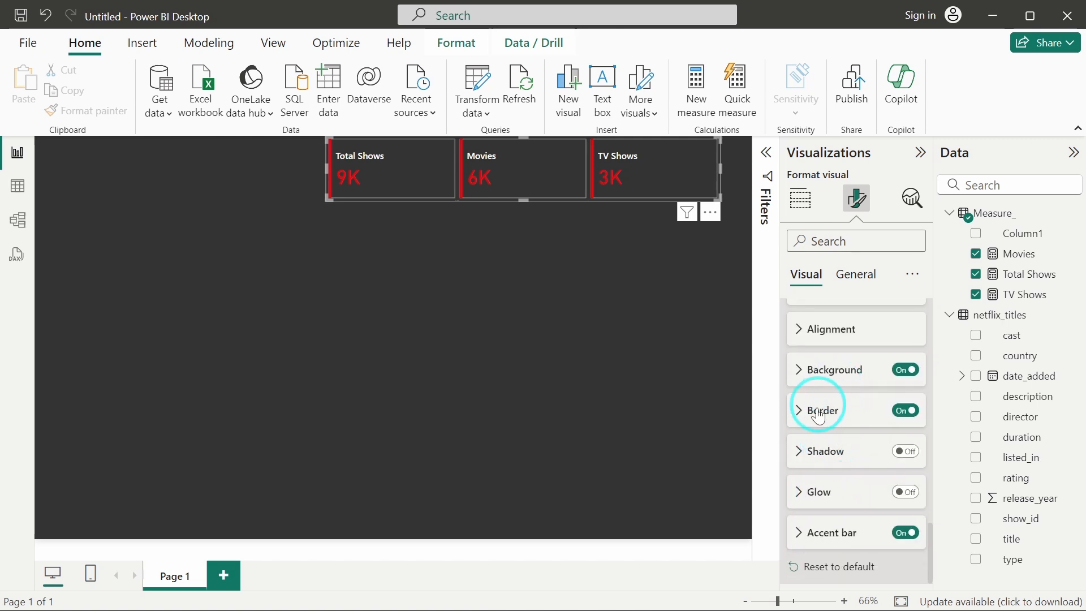
click(816, 413)
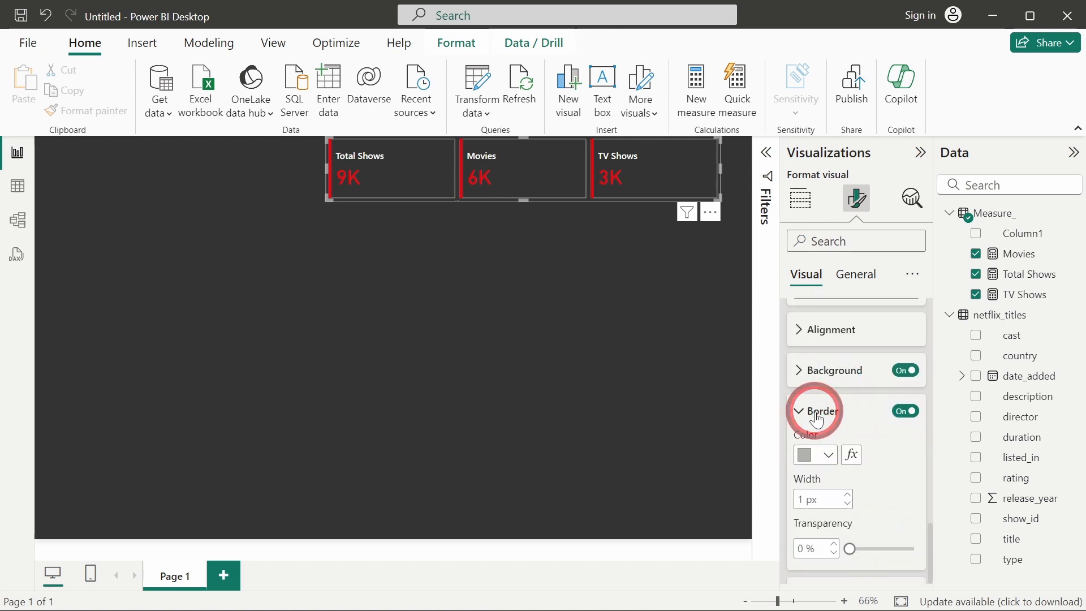
click(806, 346)
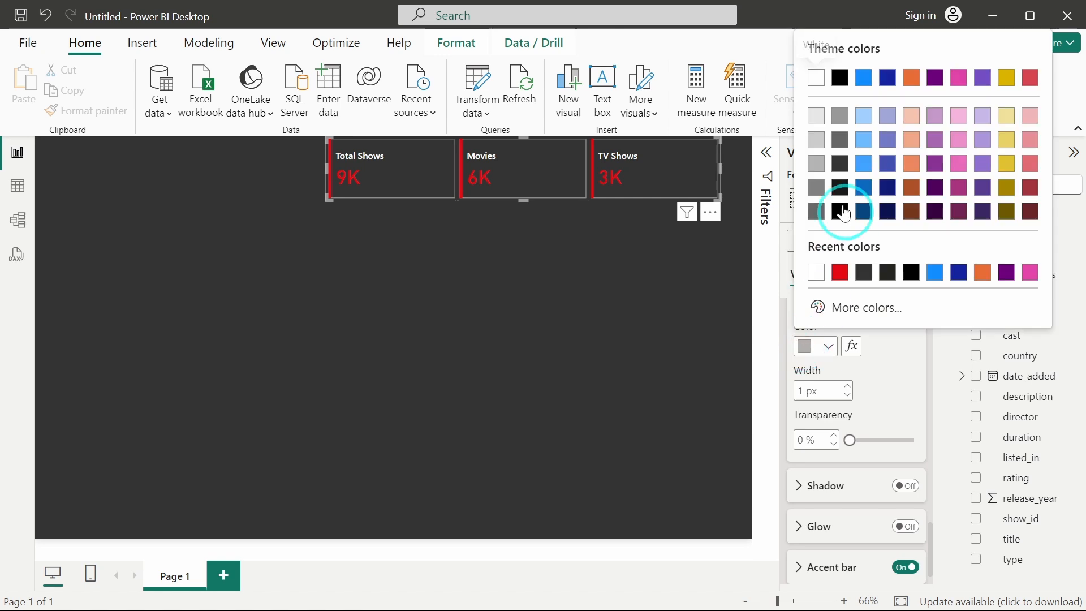
click(817, 116)
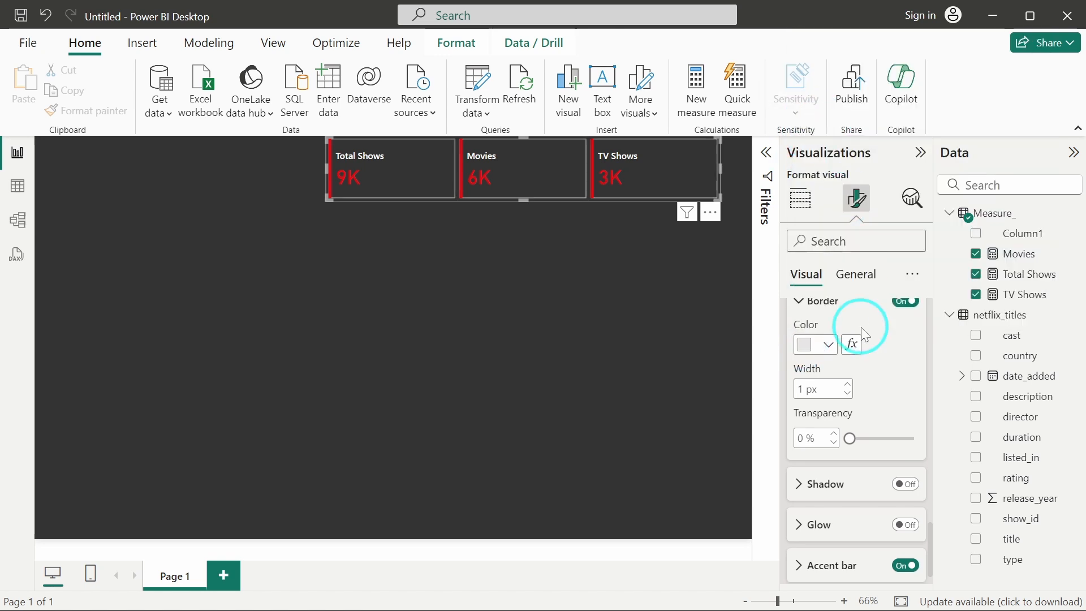
Turn on the cards' shadow and set its colour to White, 20% darker.
scroll(861, 327, down, 1)
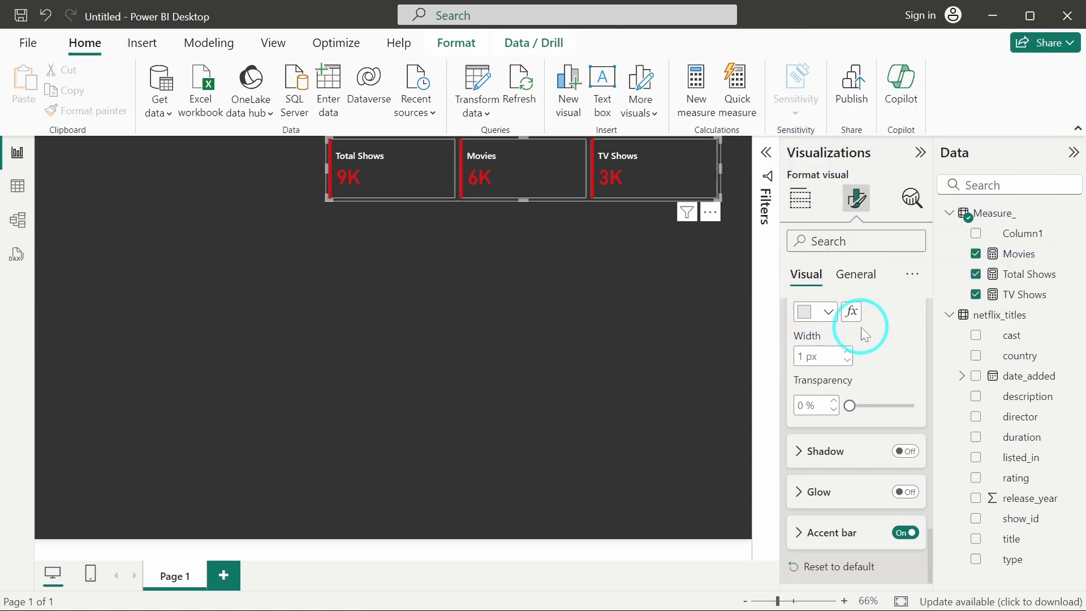
click(906, 452)
click(829, 453)
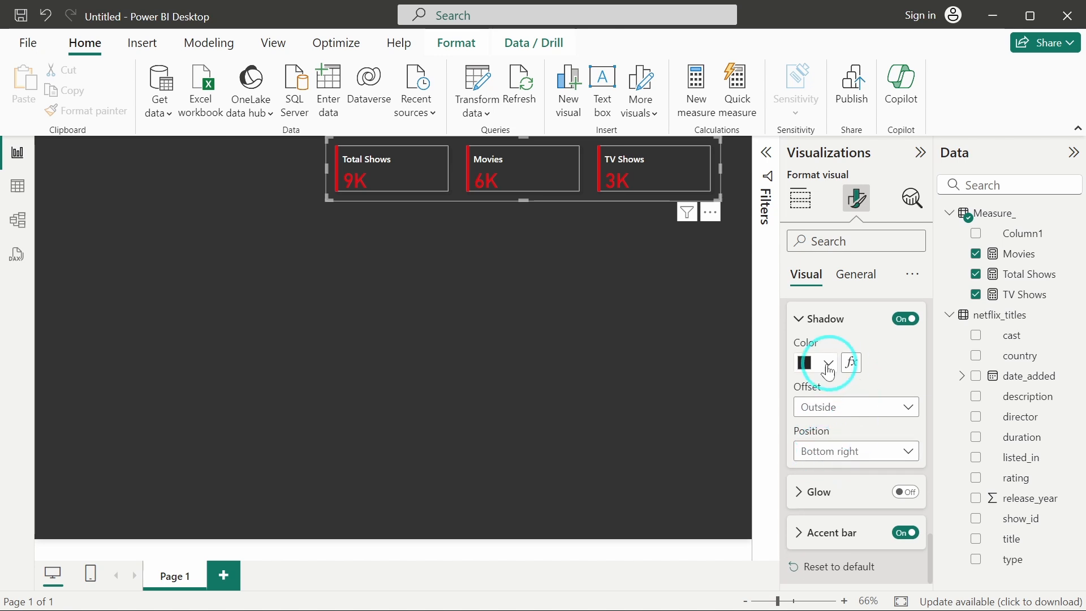
click(808, 367)
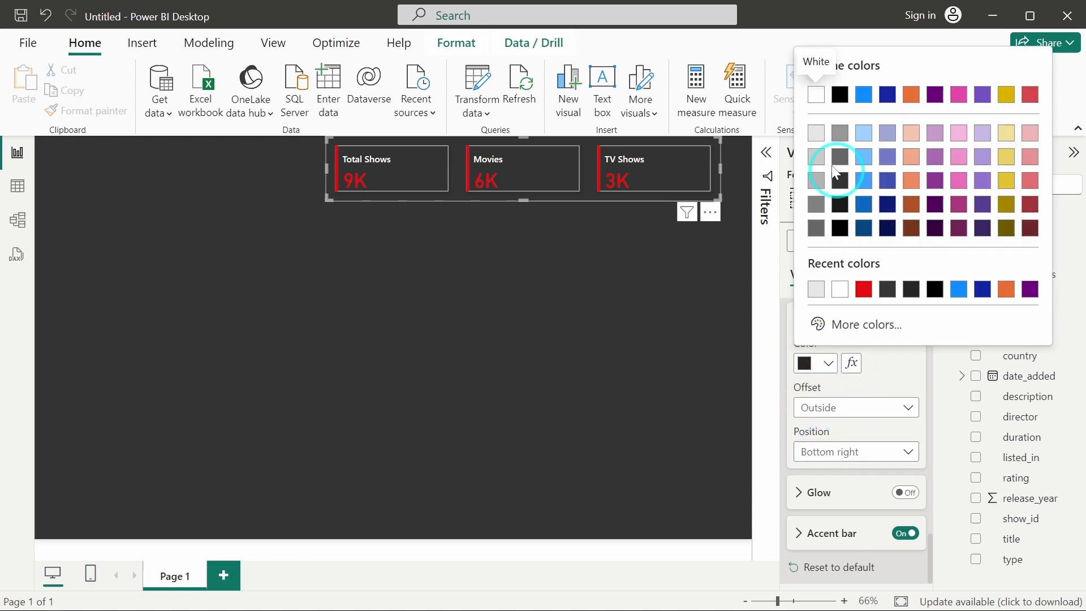
click(817, 135)
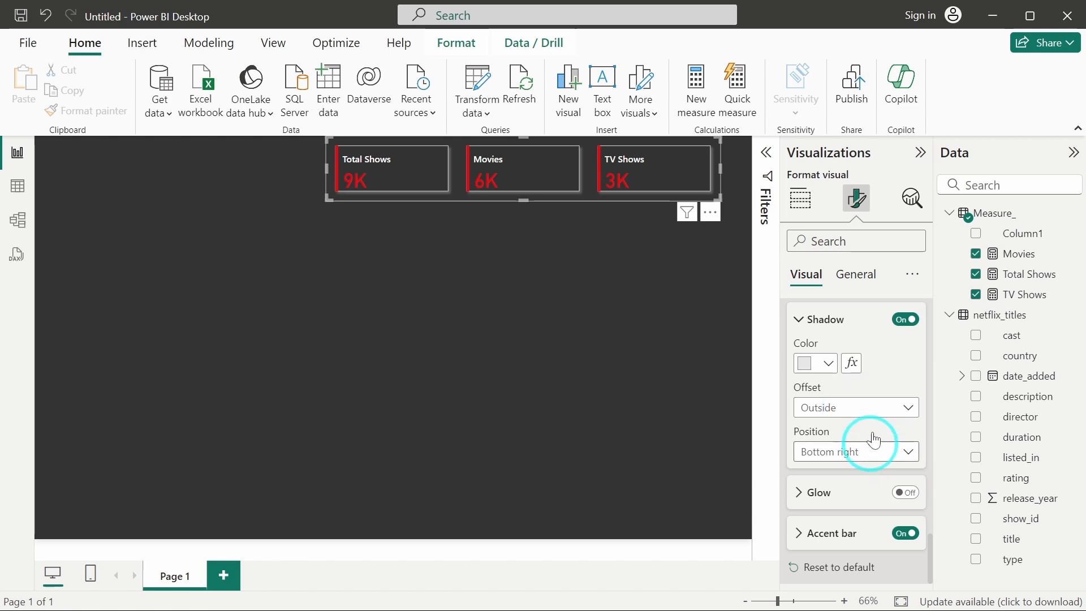
Try an inside shadow offset, then restore the outside offset with the bottom-right position.
scroll(876, 349, up, 2)
scroll(877, 376, up, 5)
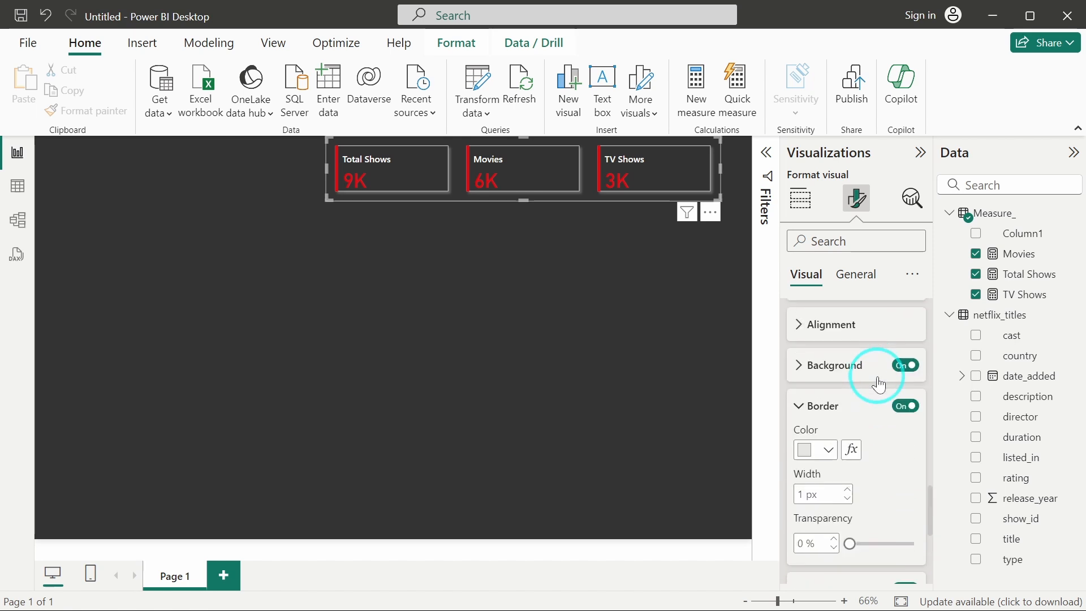
scroll(879, 386, up, 1)
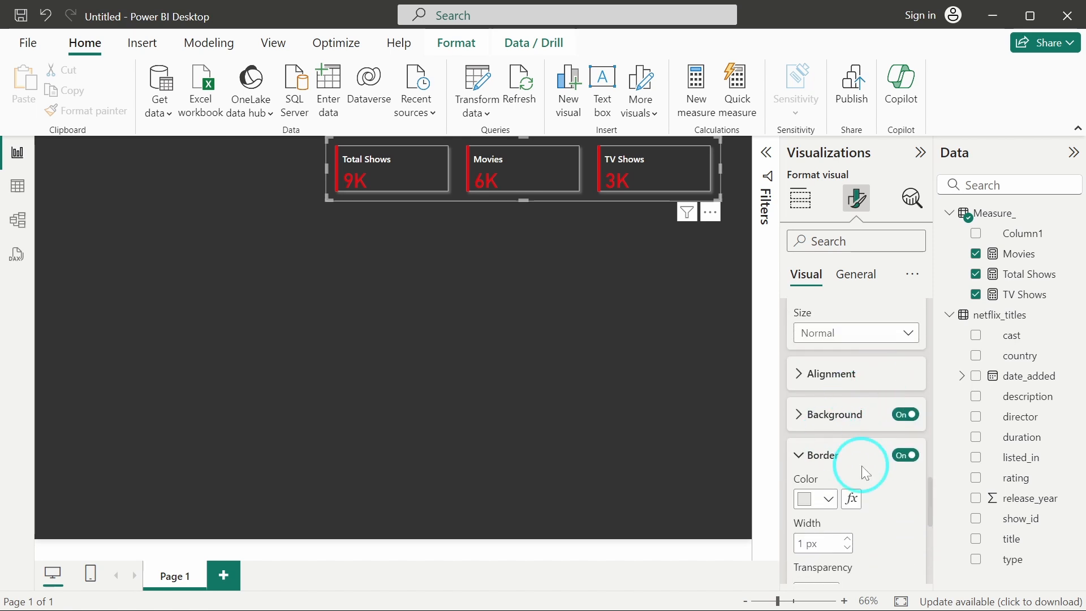
scroll(864, 473, down, 8)
click(849, 407)
click(828, 447)
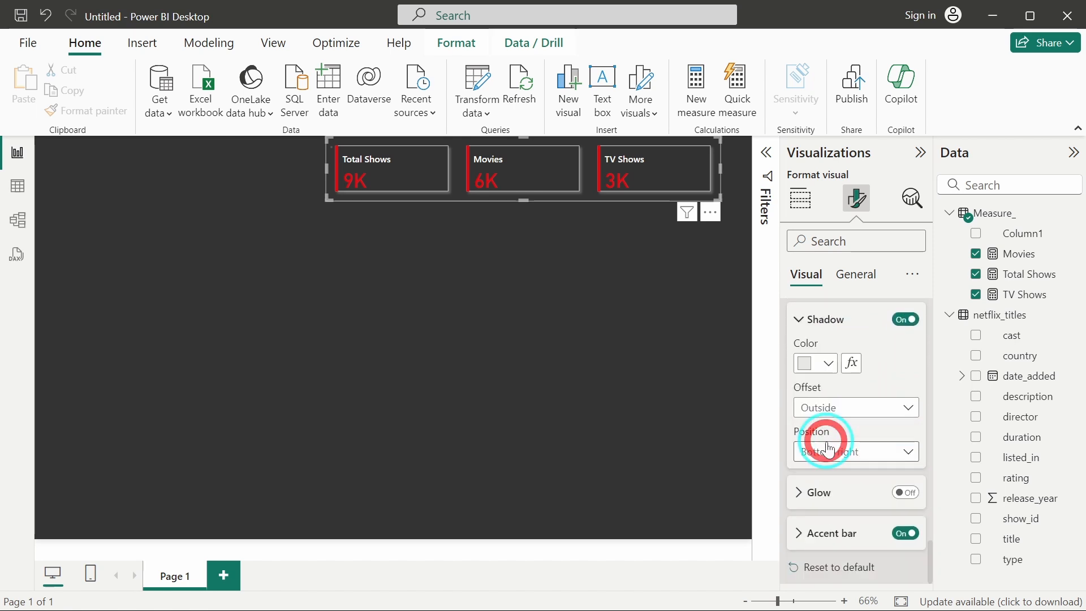
click(832, 406)
click(837, 434)
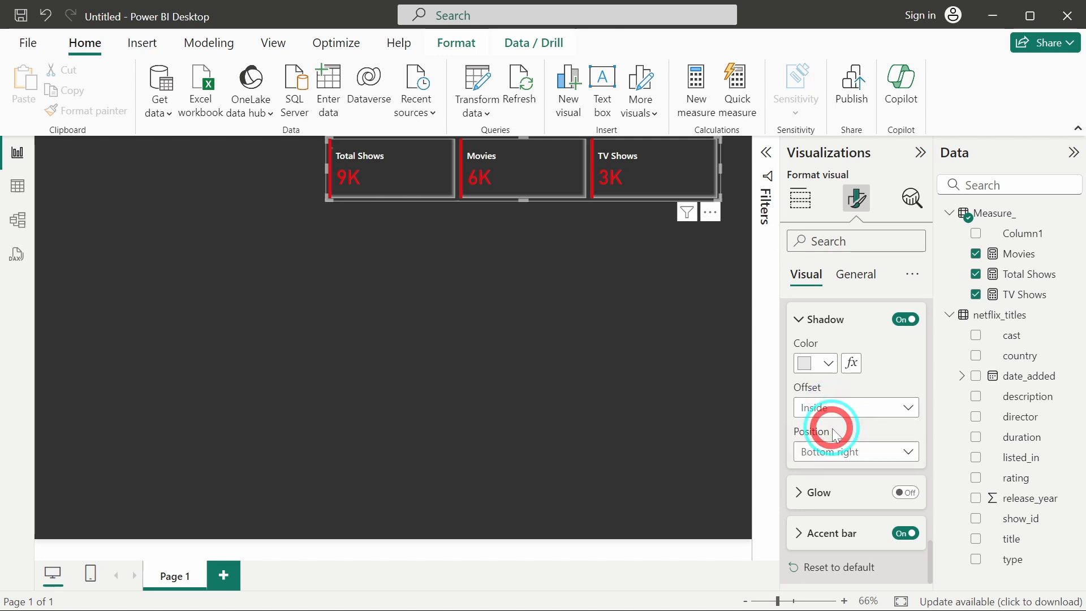
click(852, 452)
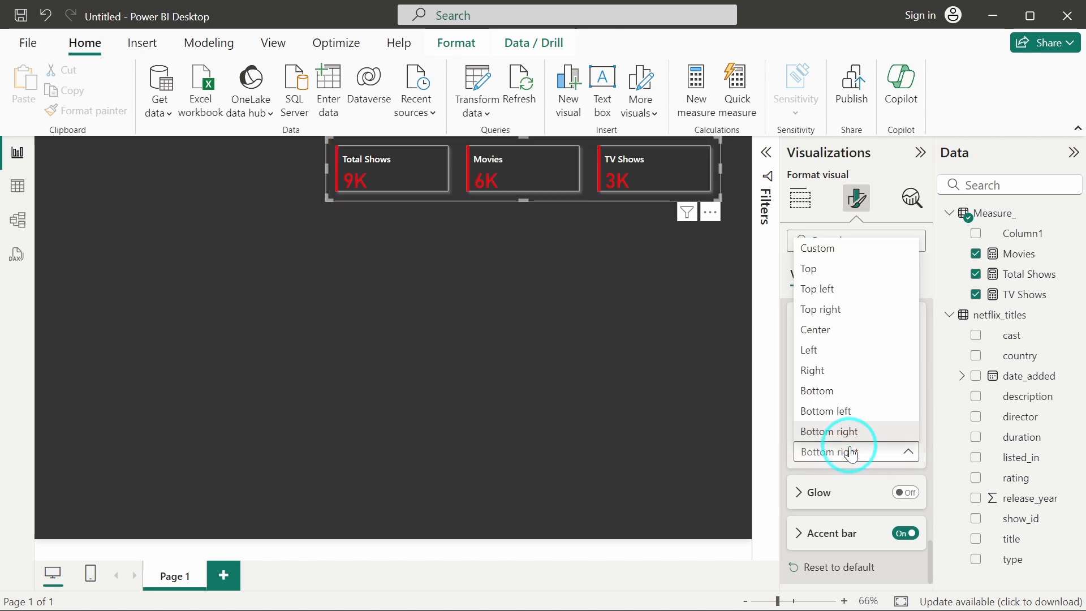
click(842, 424)
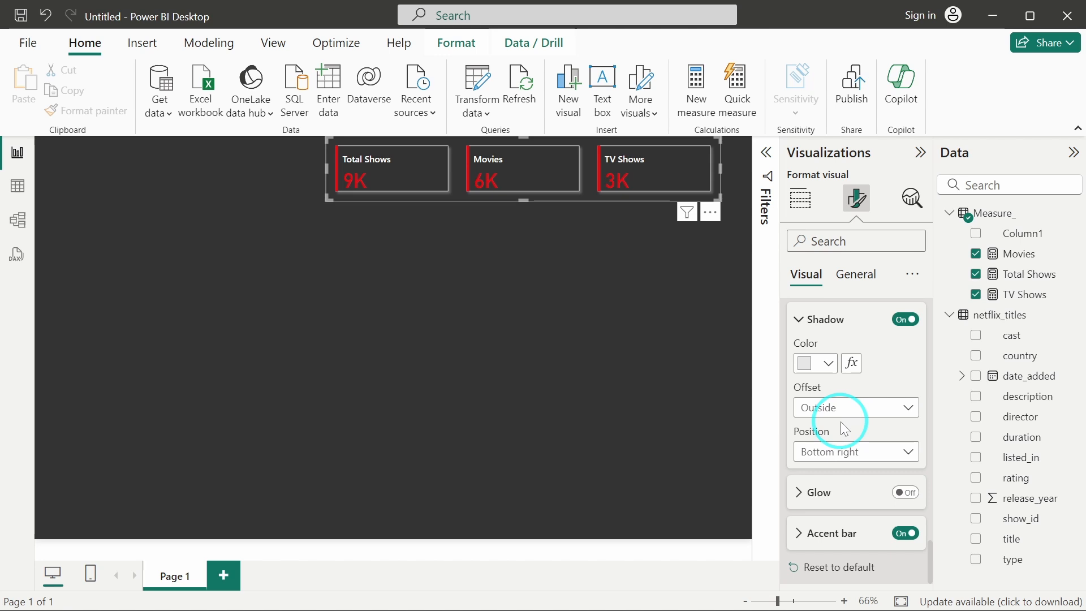
Change the card shape to Rounded Rectangle with 12 px rounded corners.
scroll(841, 422, up, 5)
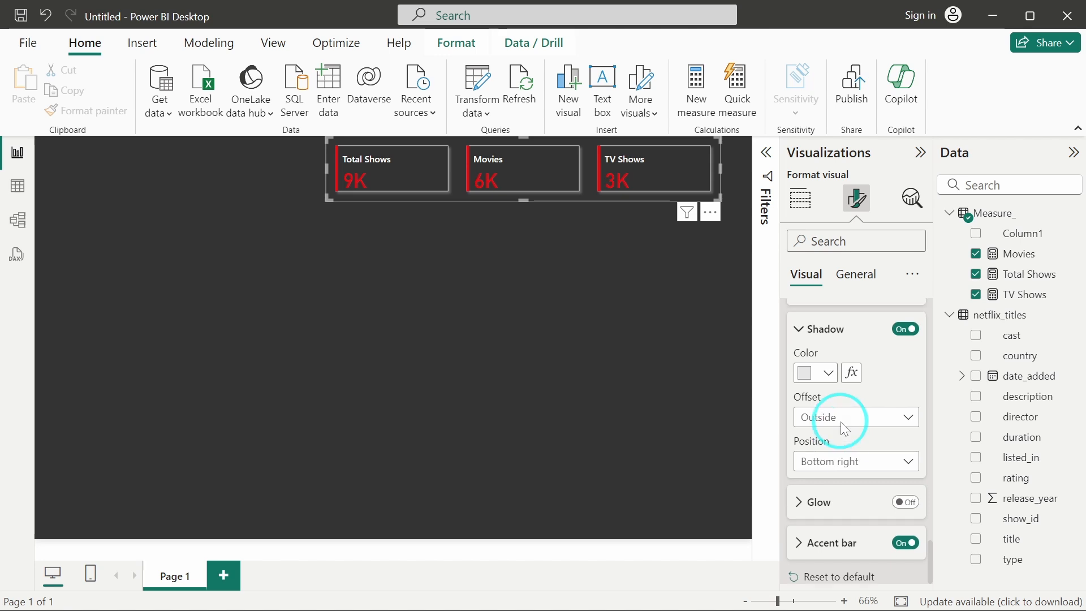
scroll(843, 429, up, 6)
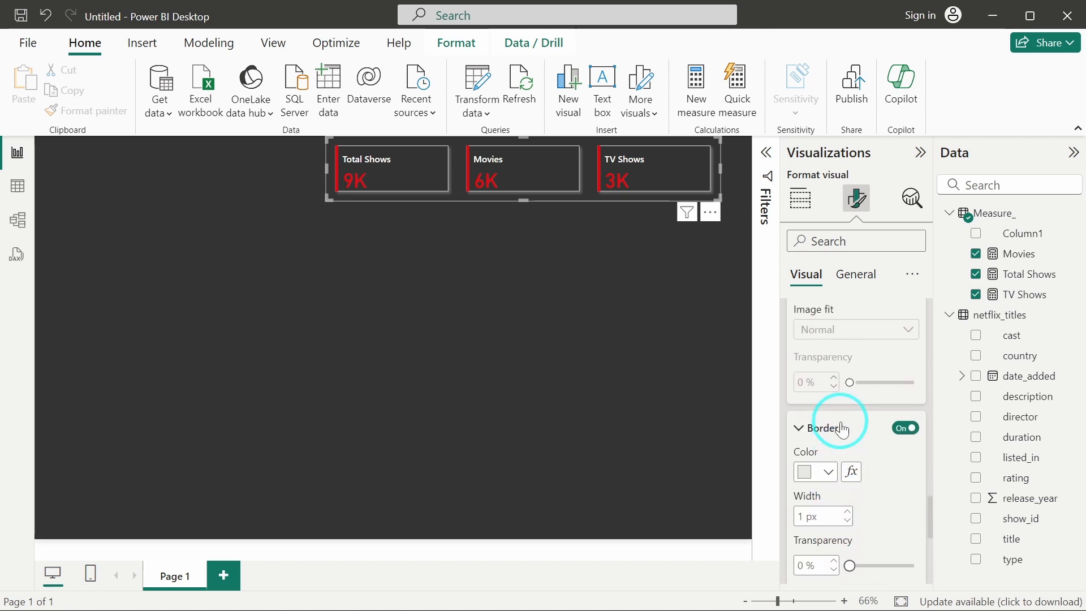
scroll(842, 422, up, 6)
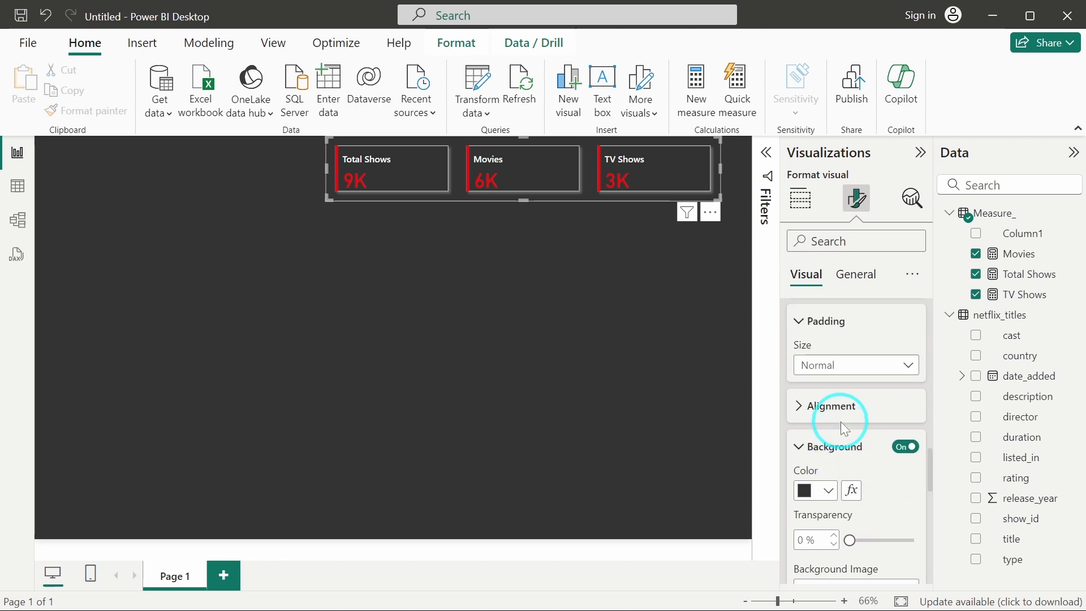
scroll(824, 432, up, 3)
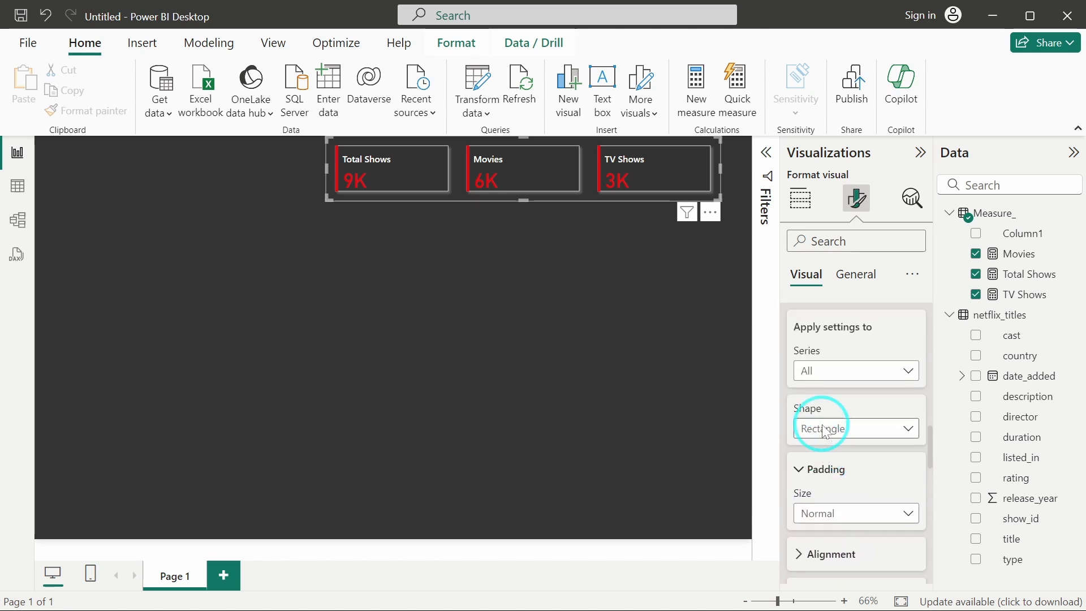
scroll(830, 445, down, 2)
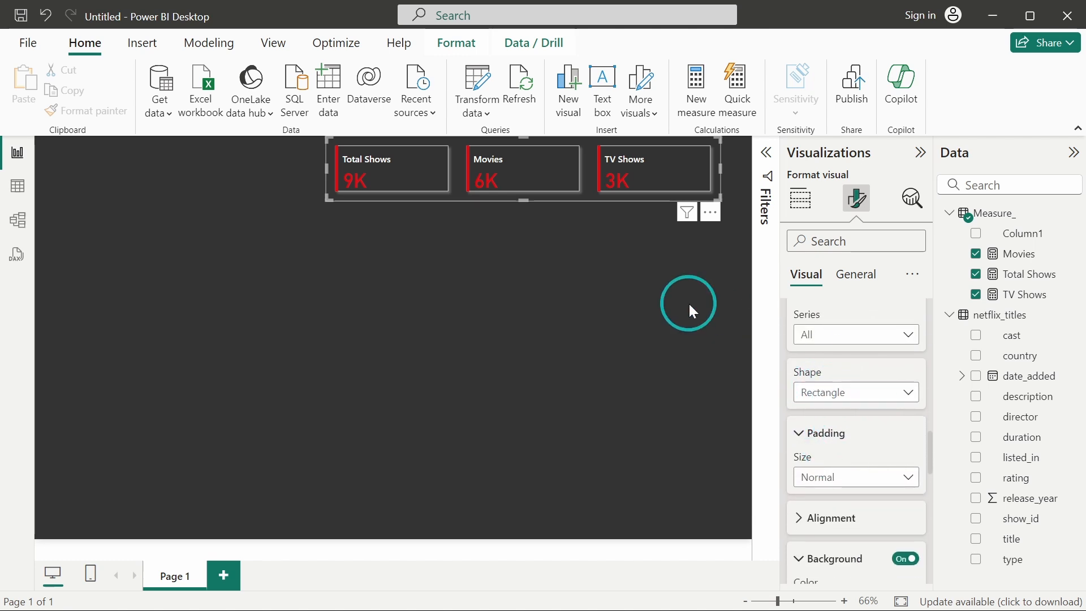
click(814, 392)
click(831, 433)
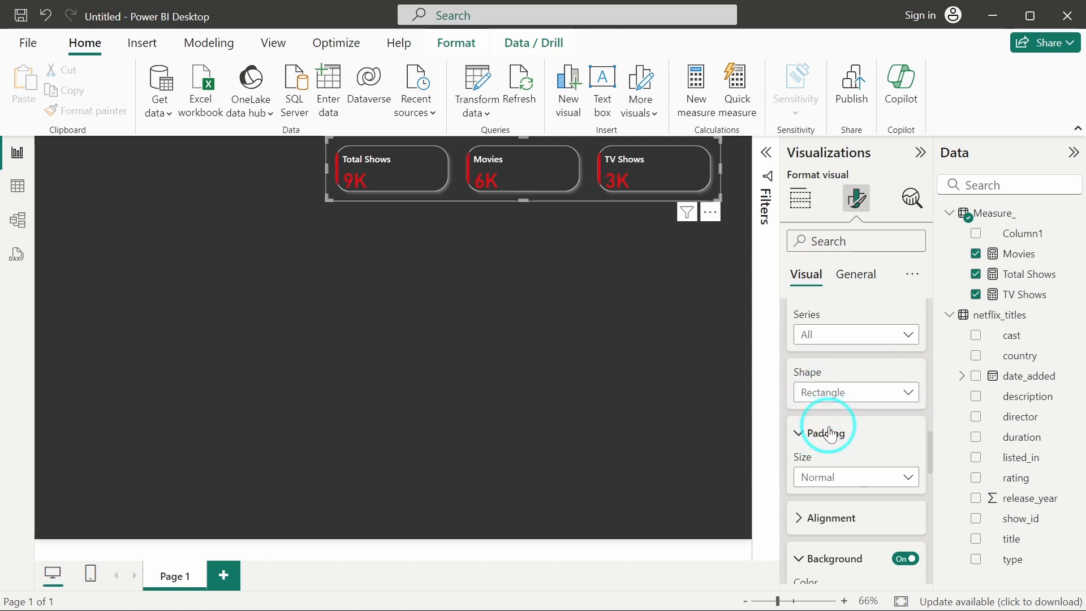
scroll(830, 428, down, 1)
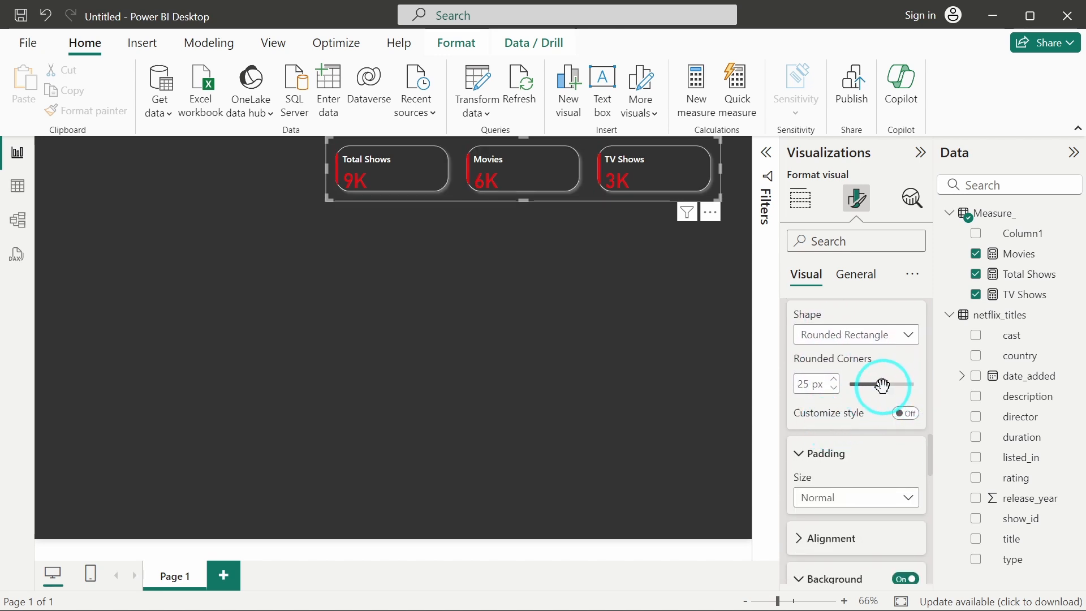
drag(883, 386, 861, 386)
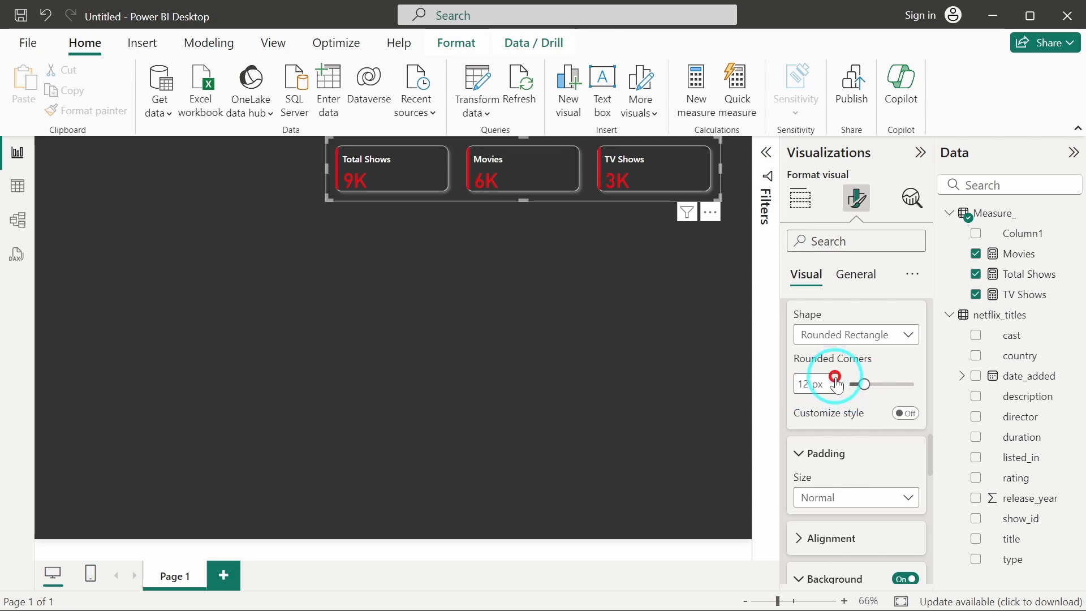
click(667, 291)
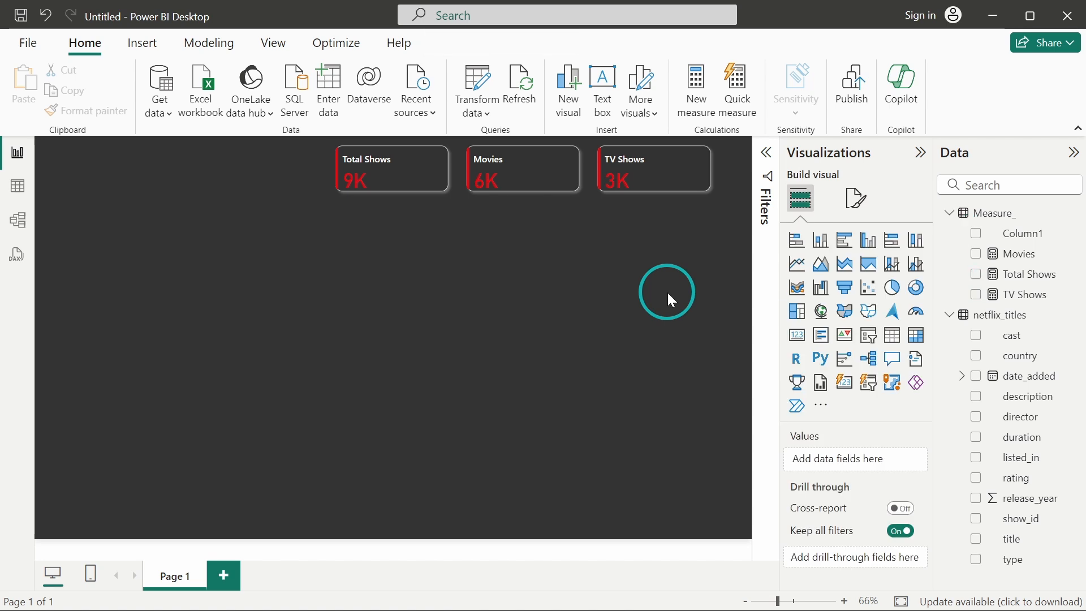
Set the Total Shows callout value's display units to None on the card visual.
click(589, 194)
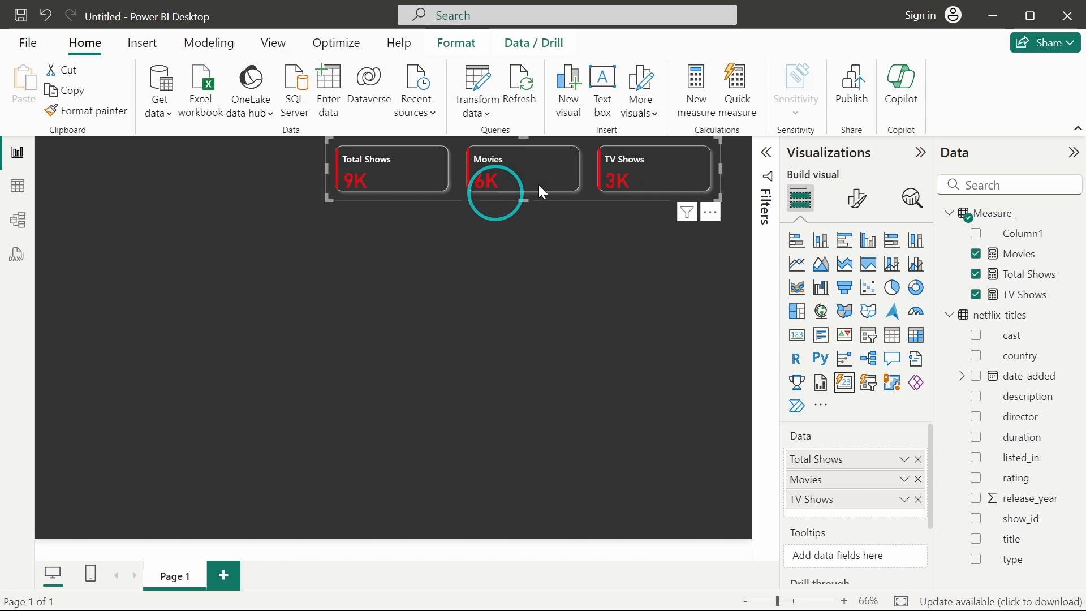
click(858, 198)
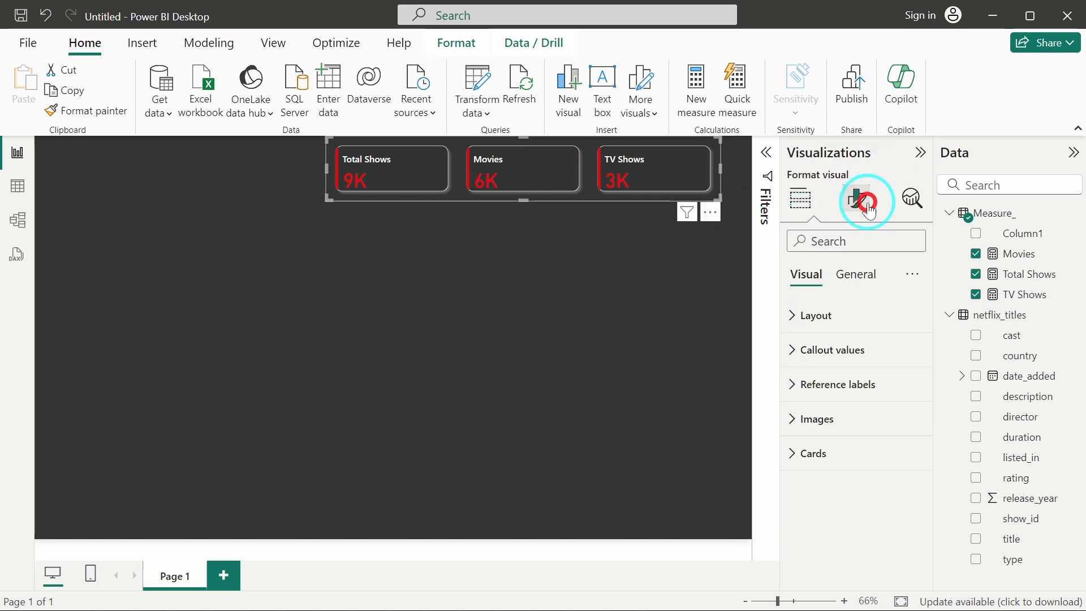
click(844, 351)
scroll(846, 430, down, 2)
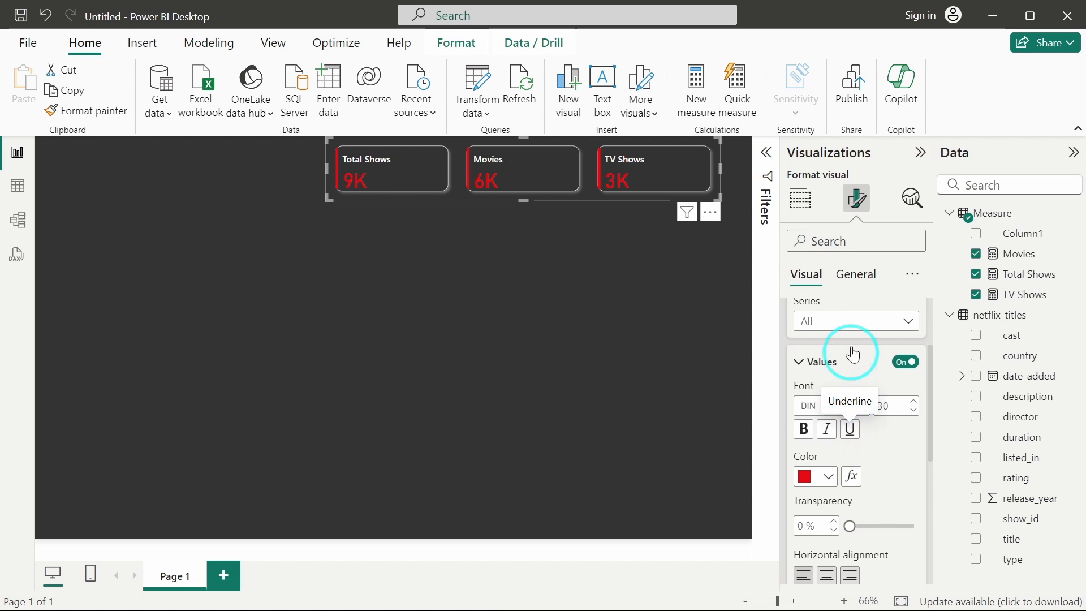
click(844, 322)
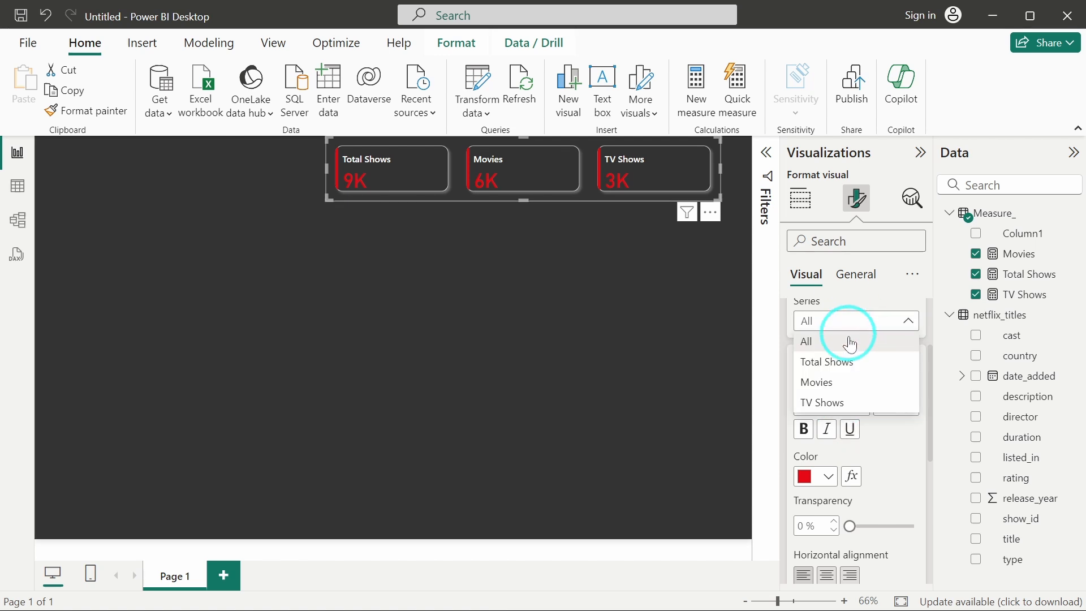
click(850, 368)
scroll(882, 431, down, 3)
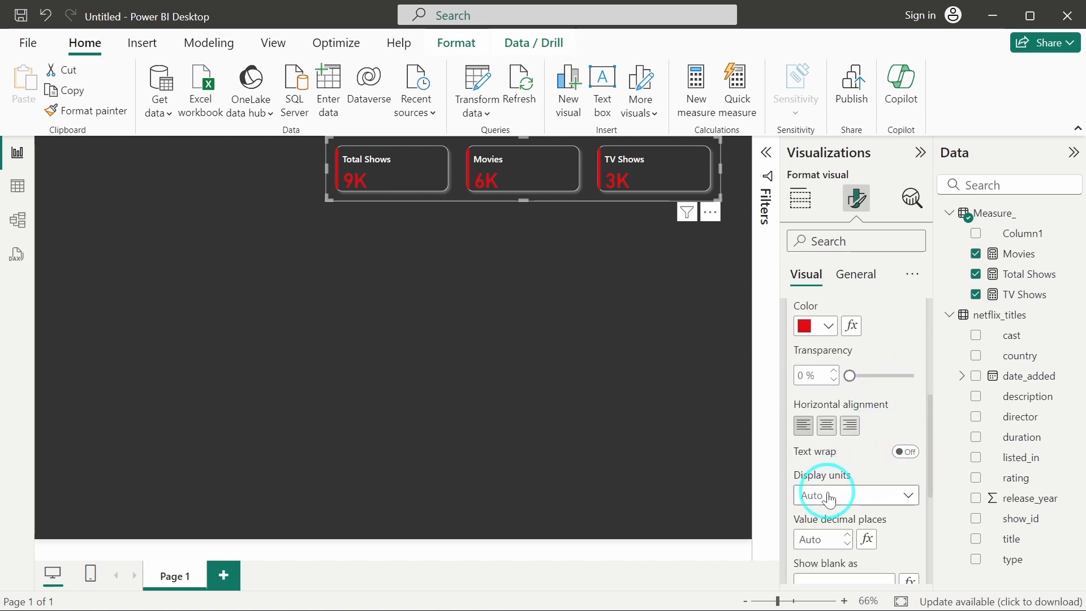
click(830, 500)
click(815, 371)
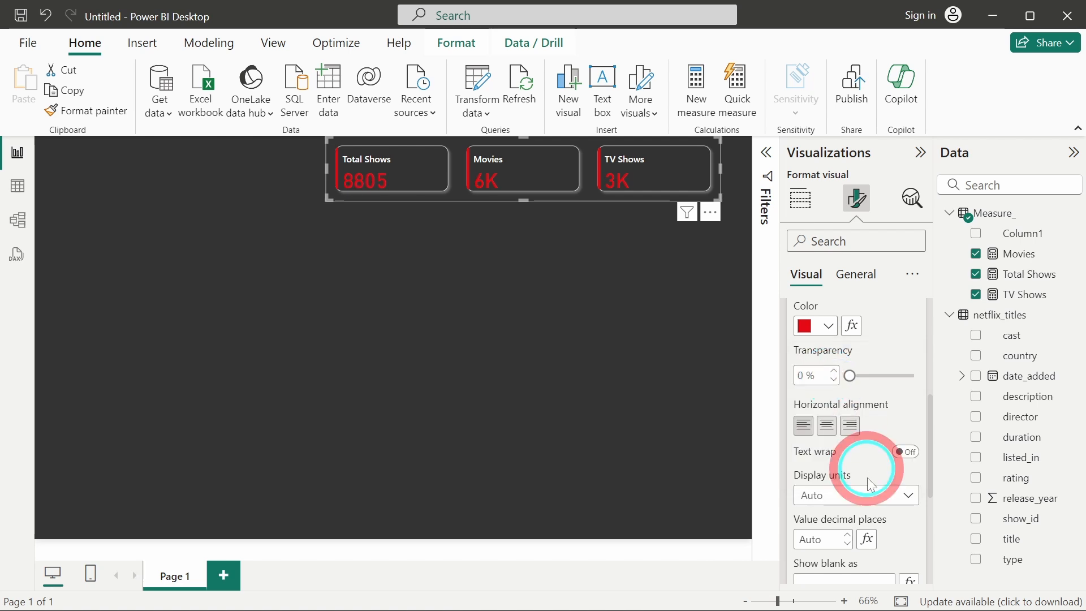
Set the Movies callout value's display units to None.
scroll(871, 379, up, 2)
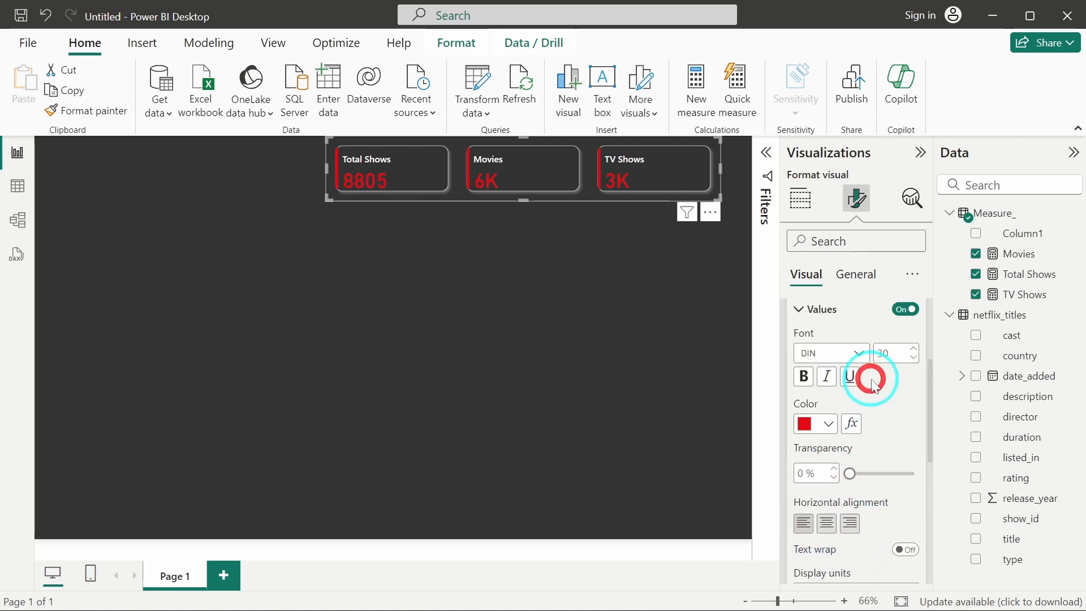
scroll(872, 379, up, 1)
click(847, 328)
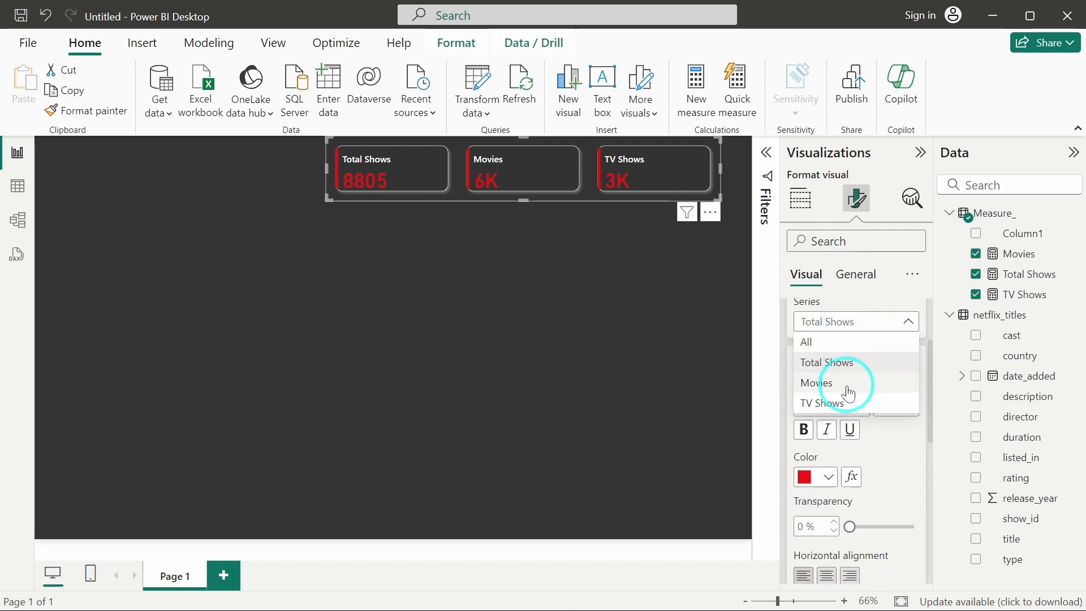
click(837, 381)
scroll(846, 385, down, 2)
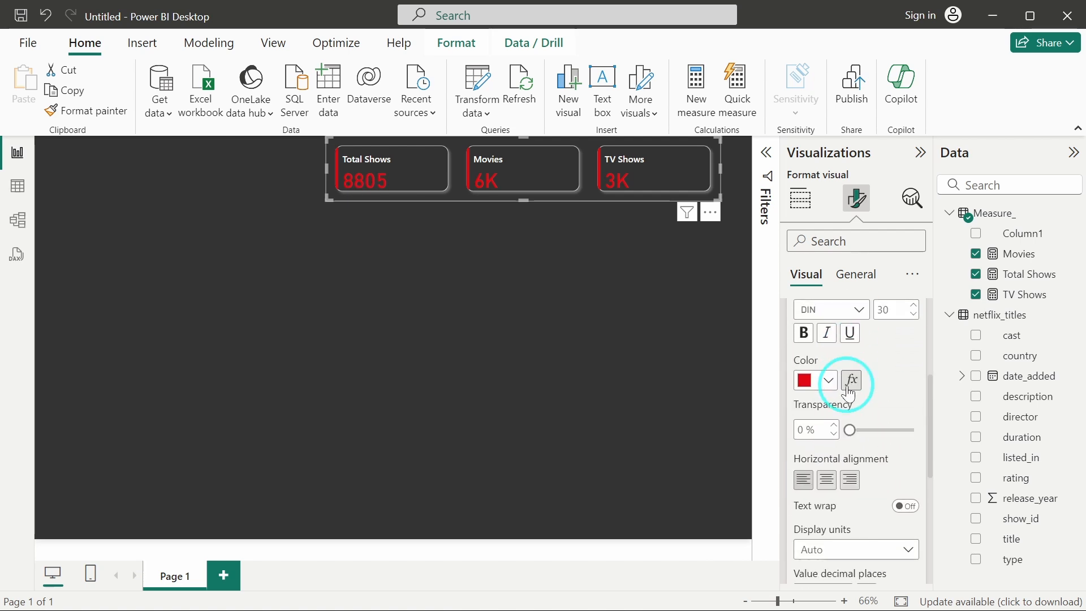
click(815, 537)
click(837, 417)
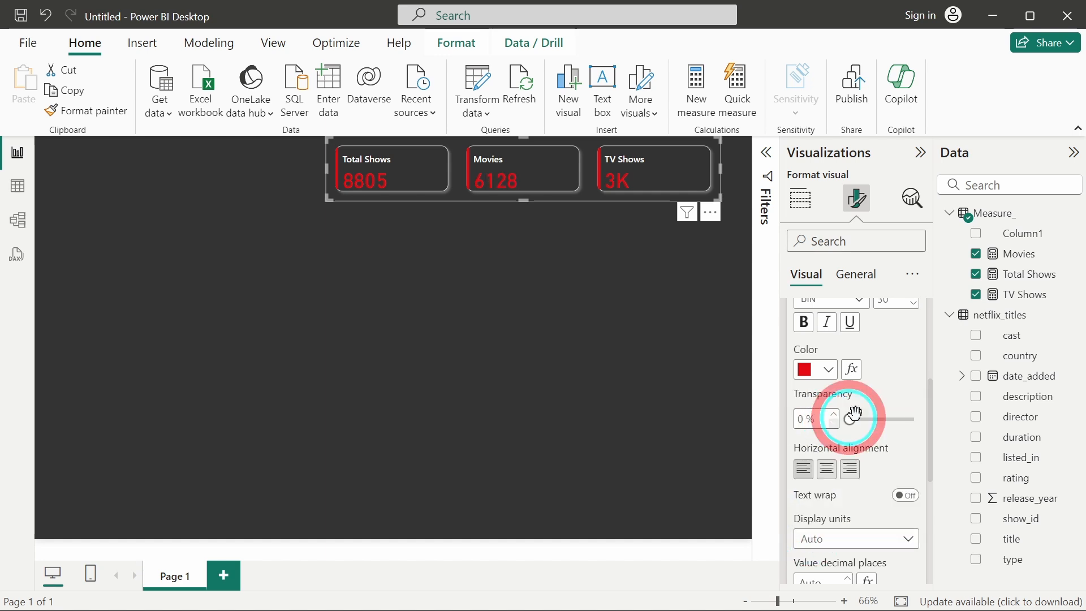
Set the TV Shows callout value's display units to None.
scroll(855, 340, up, 2)
click(847, 338)
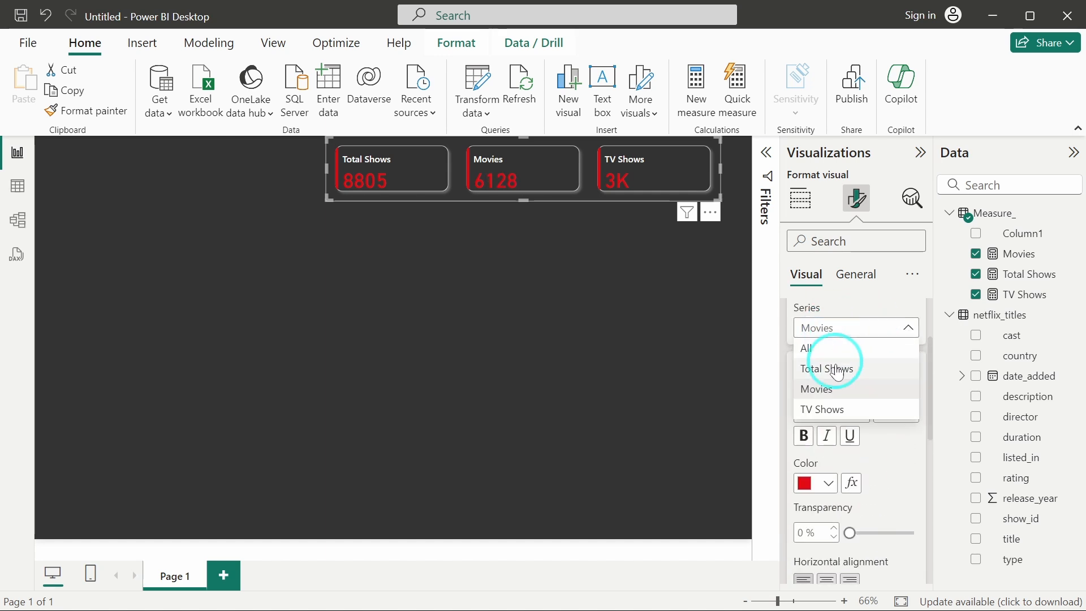
click(840, 409)
scroll(840, 409, down, 3)
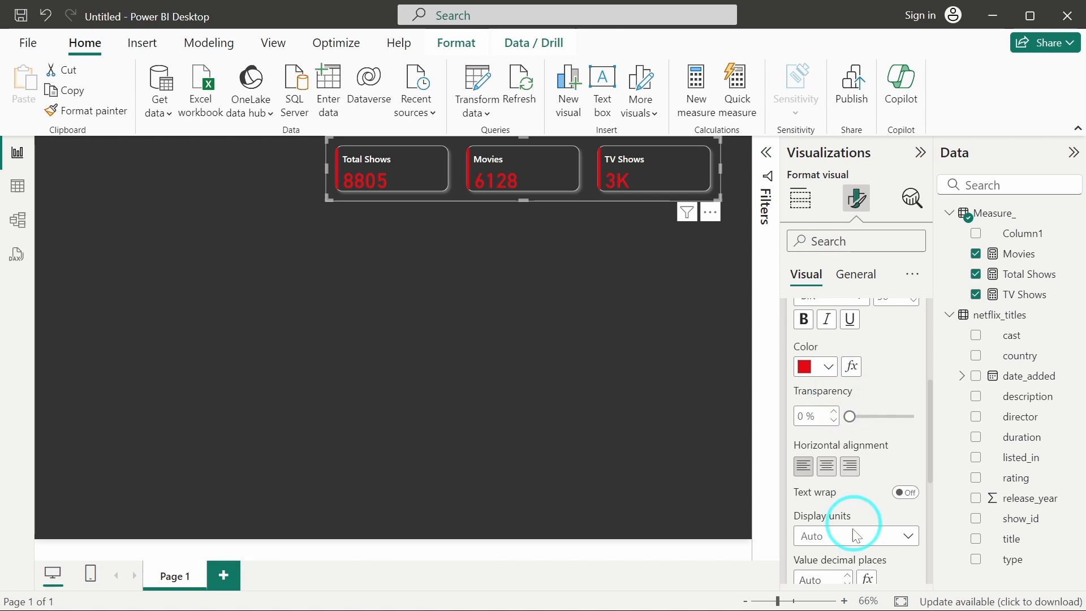
click(841, 535)
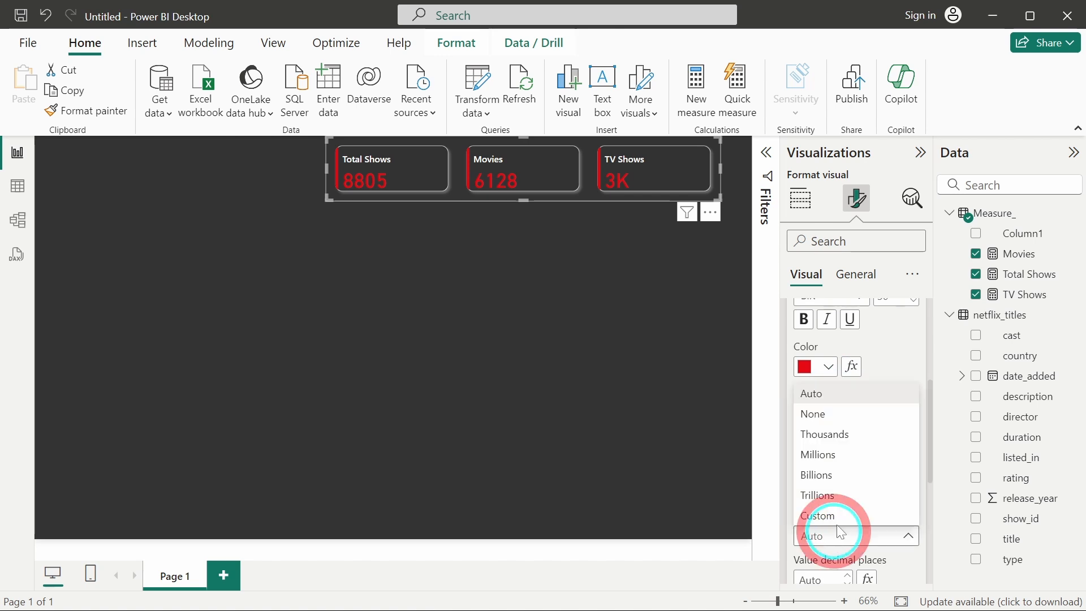
click(832, 415)
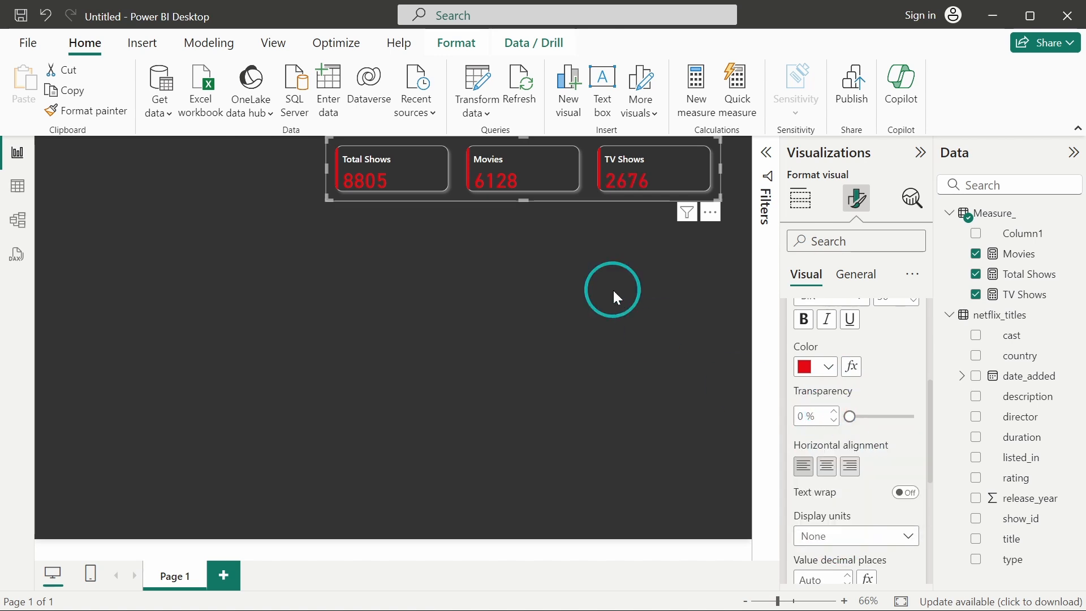
Apply the thousands separator format to the Movies, Total Shows and TV Shows measures.
click(1033, 266)
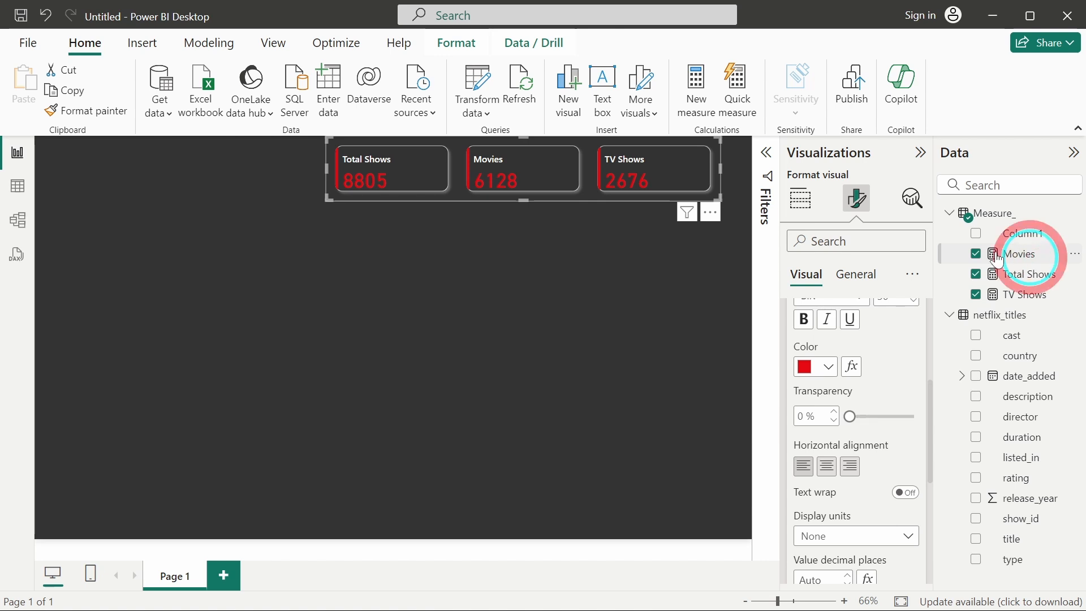
click(269, 105)
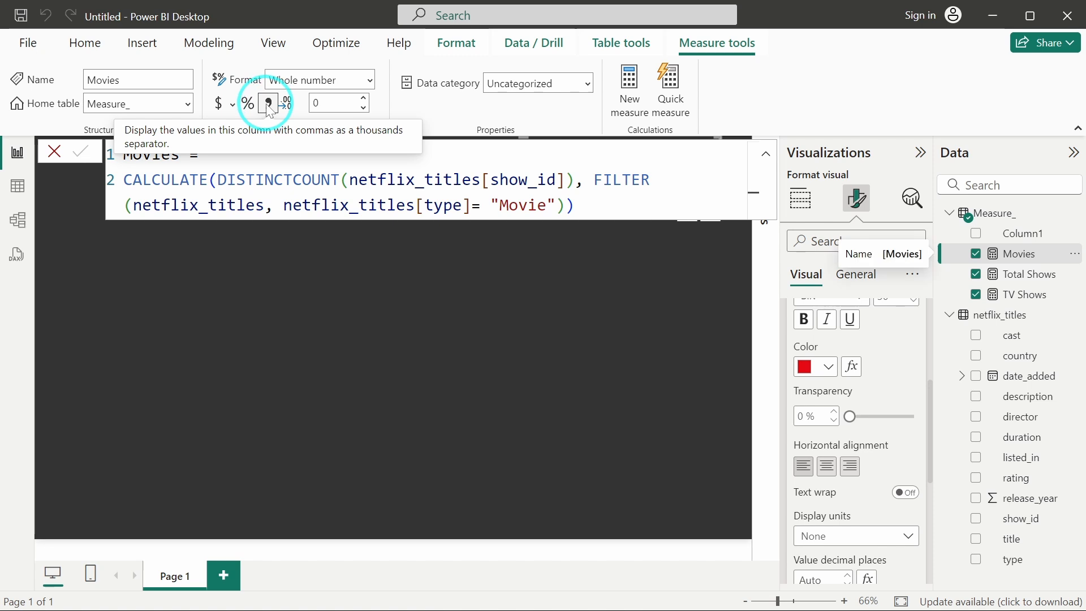
click(1018, 280)
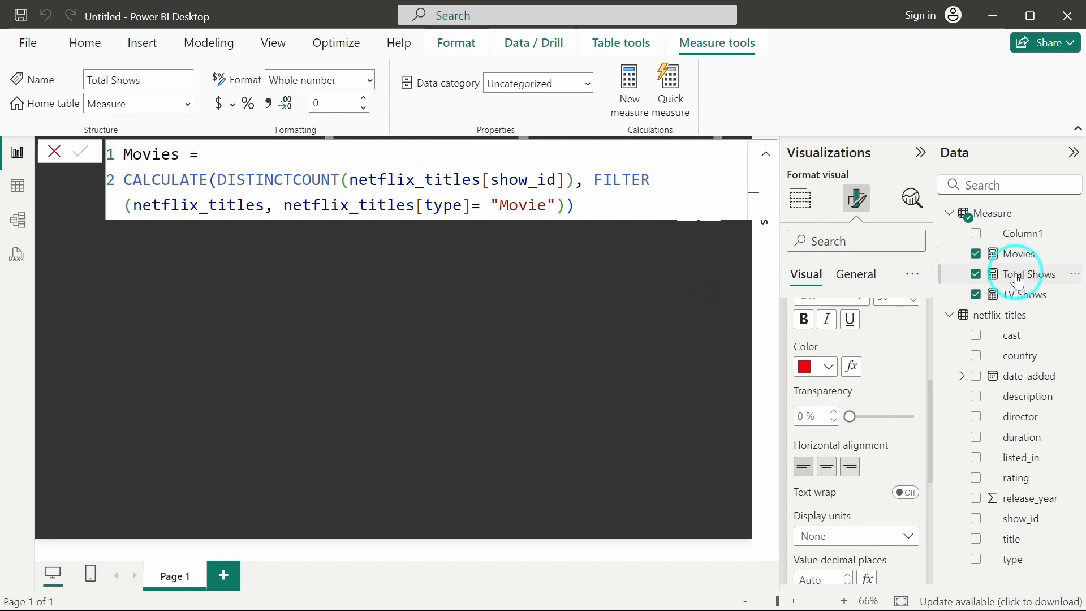
click(270, 105)
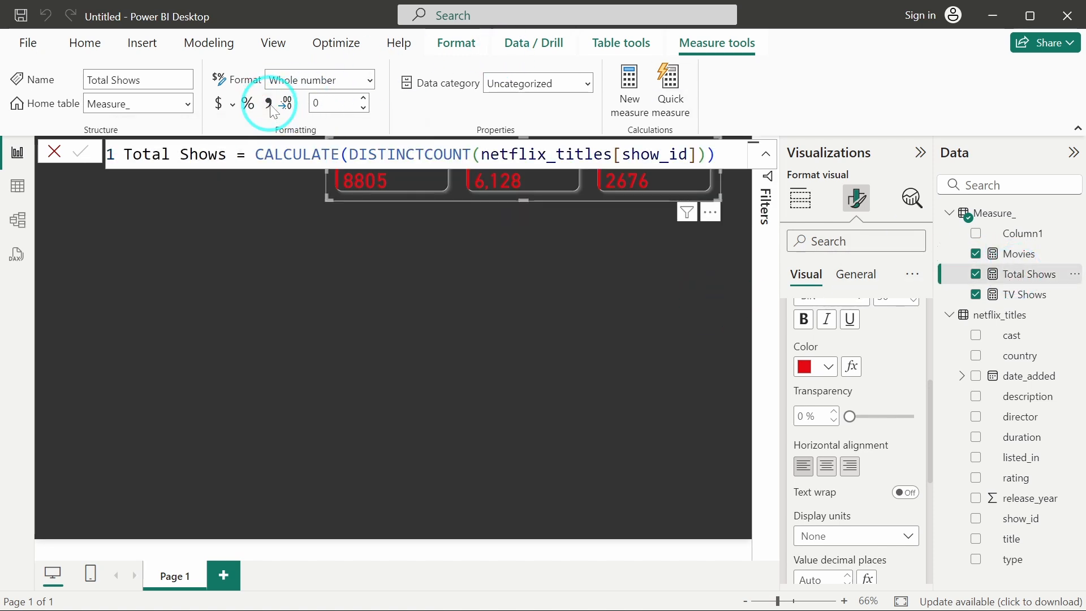
click(270, 105)
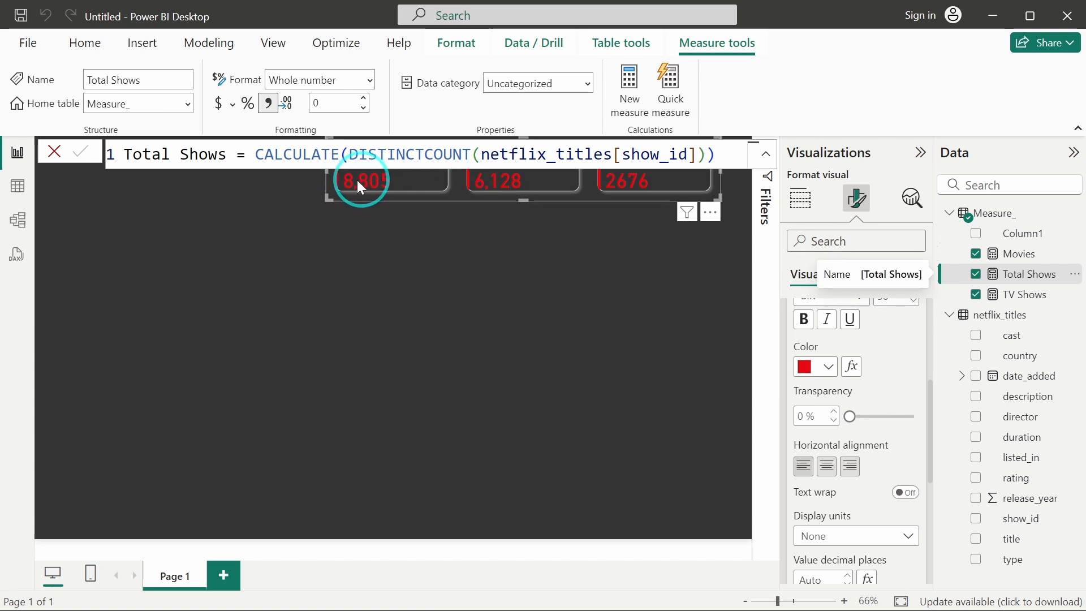
click(1013, 294)
click(265, 105)
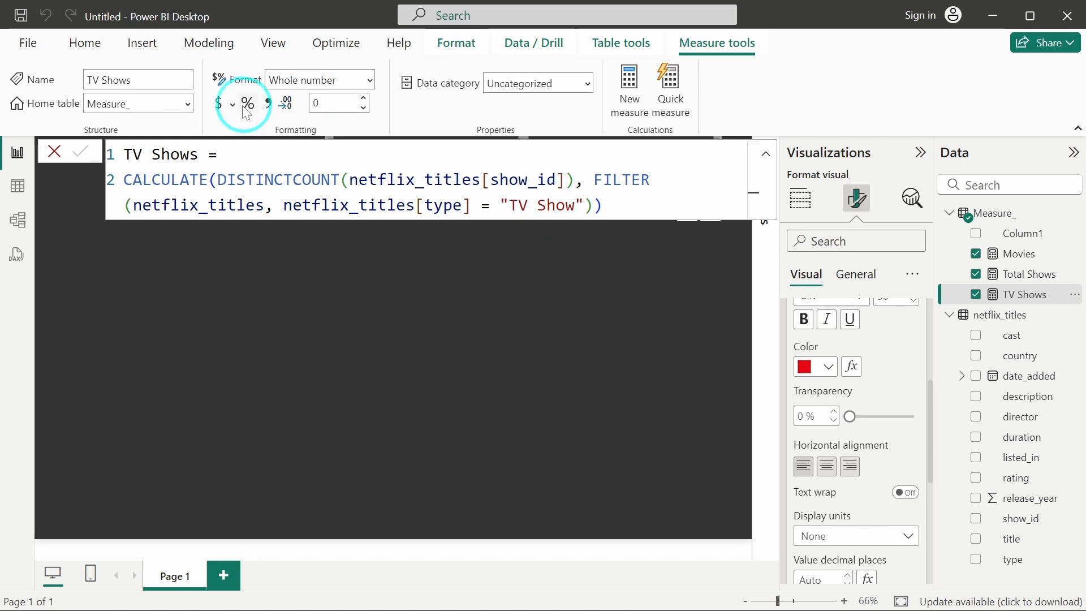
click(422, 344)
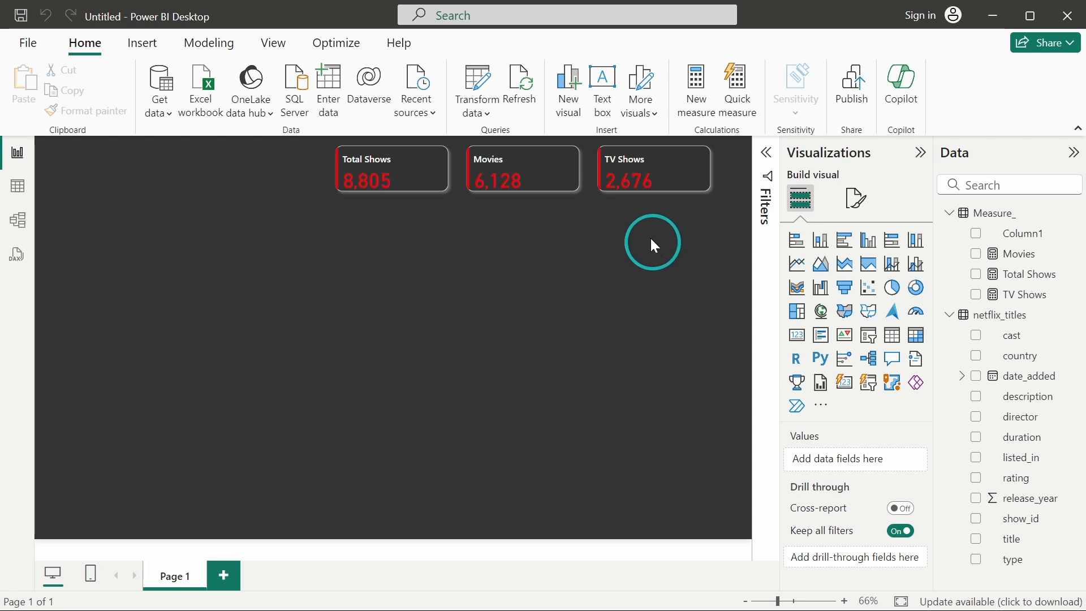
Move the KPI card visual to the top-right corner of the canvas.
drag(593, 195, 643, 173)
click(426, 324)
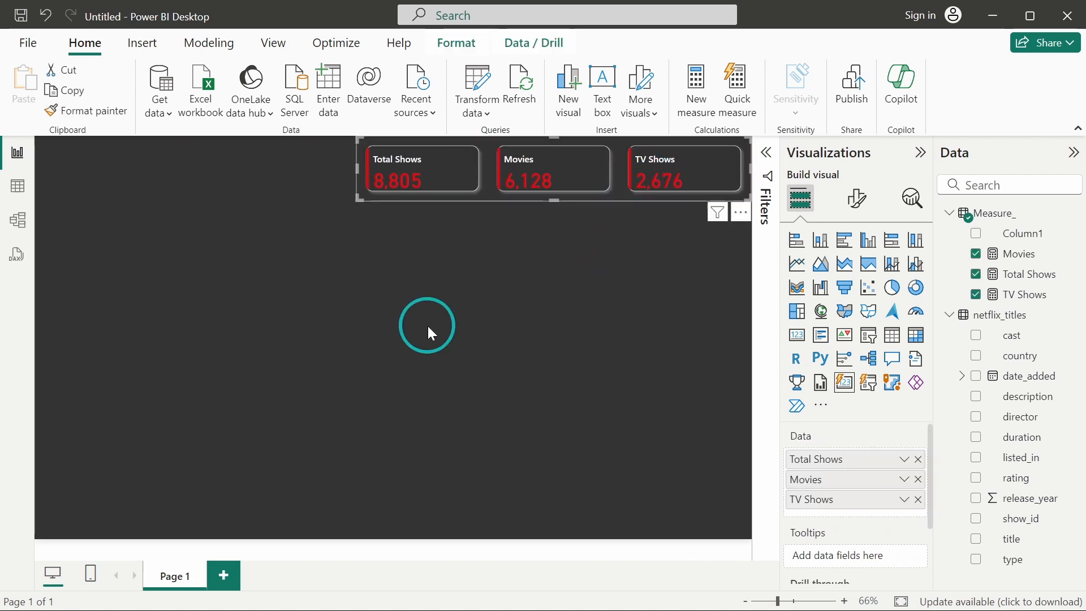
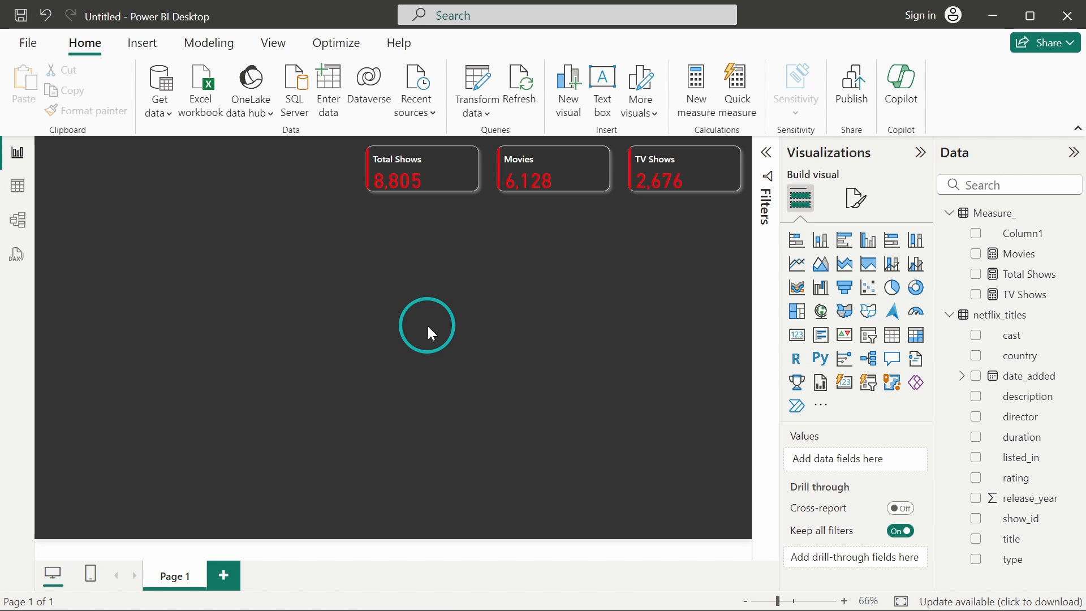
Insert a donut chart visual and move it to the upper-left area of the canvas.
click(249, 394)
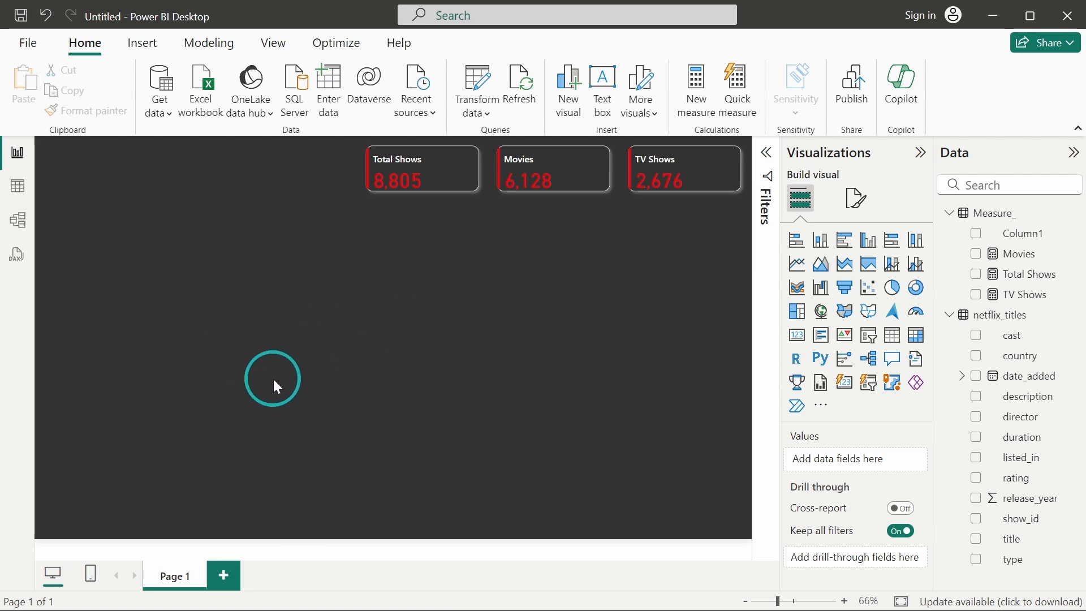
click(916, 287)
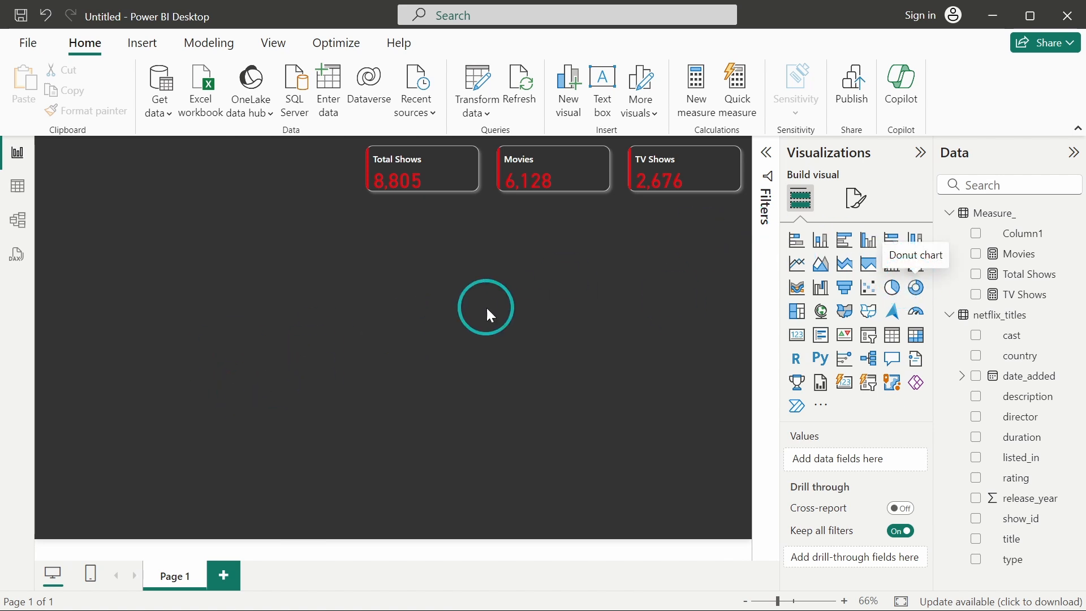
drag(223, 345, 205, 285)
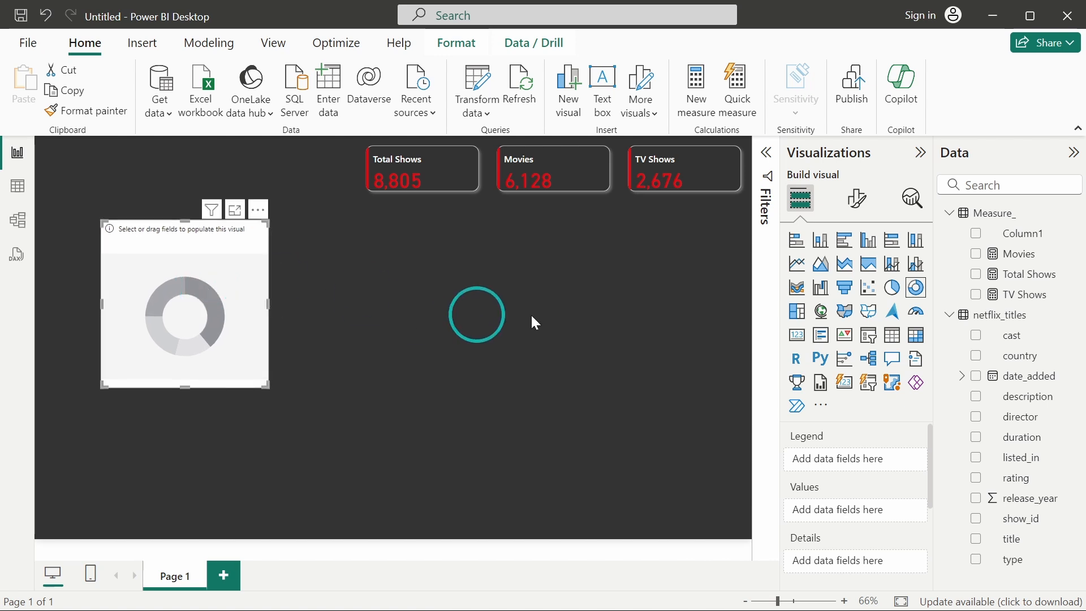
Add type to the donut chart's legend and show_id to its values, then enlarge the chart slightly.
click(876, 499)
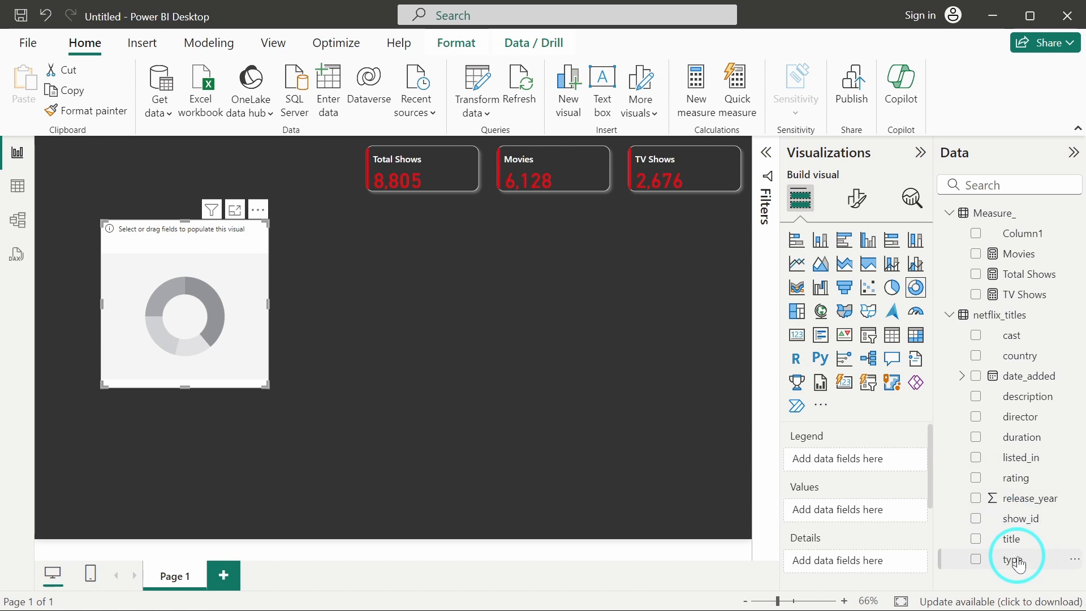
drag(1019, 565, 849, 459)
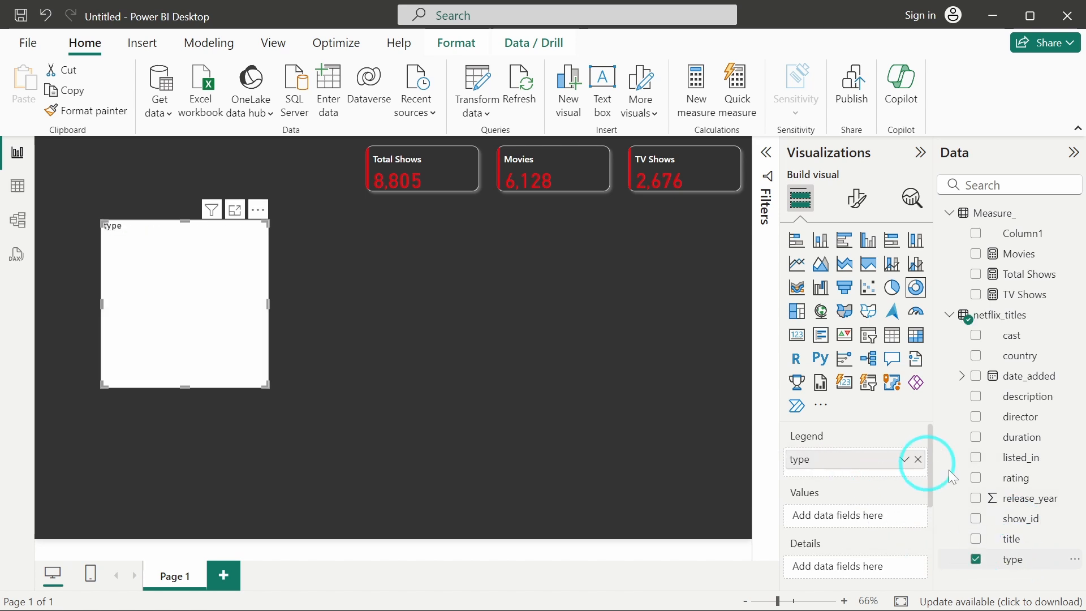
drag(1019, 518, 860, 526)
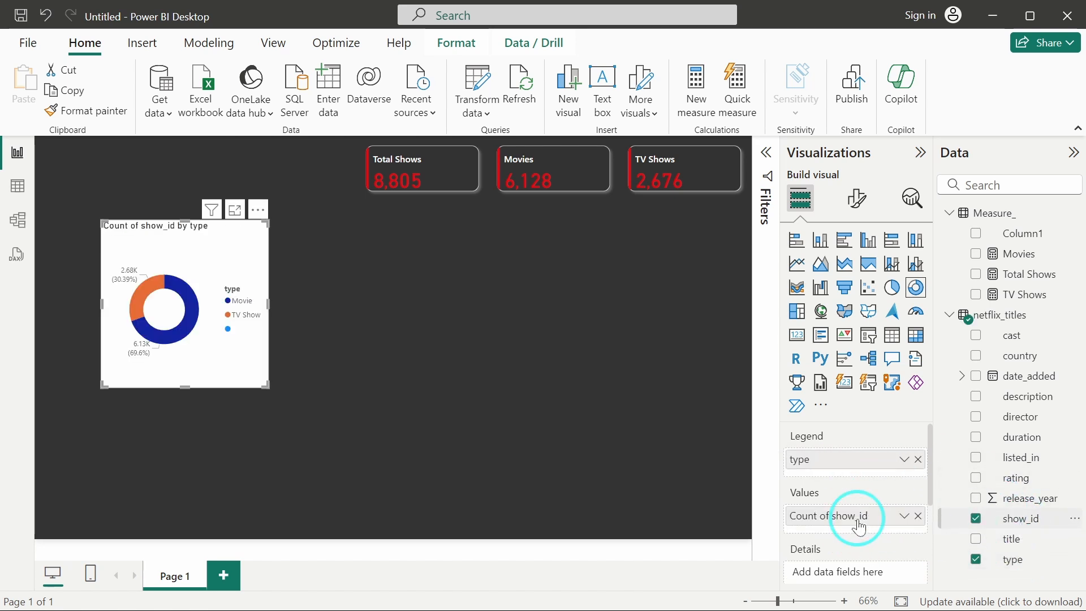
drag(266, 386, 298, 360)
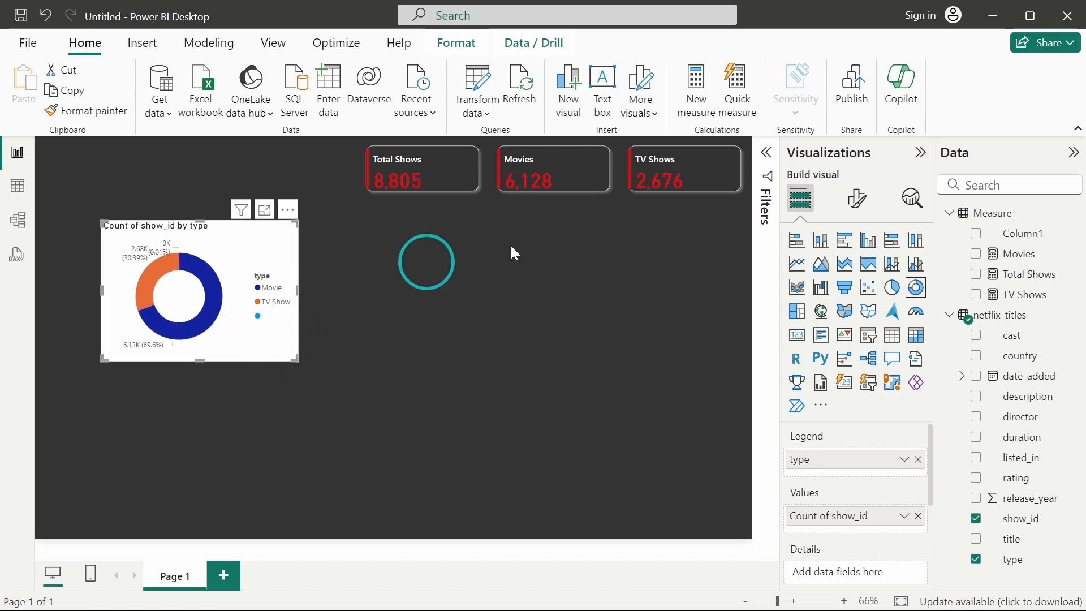
Search the donut chart's format options for font settings, then clear the search.
click(858, 198)
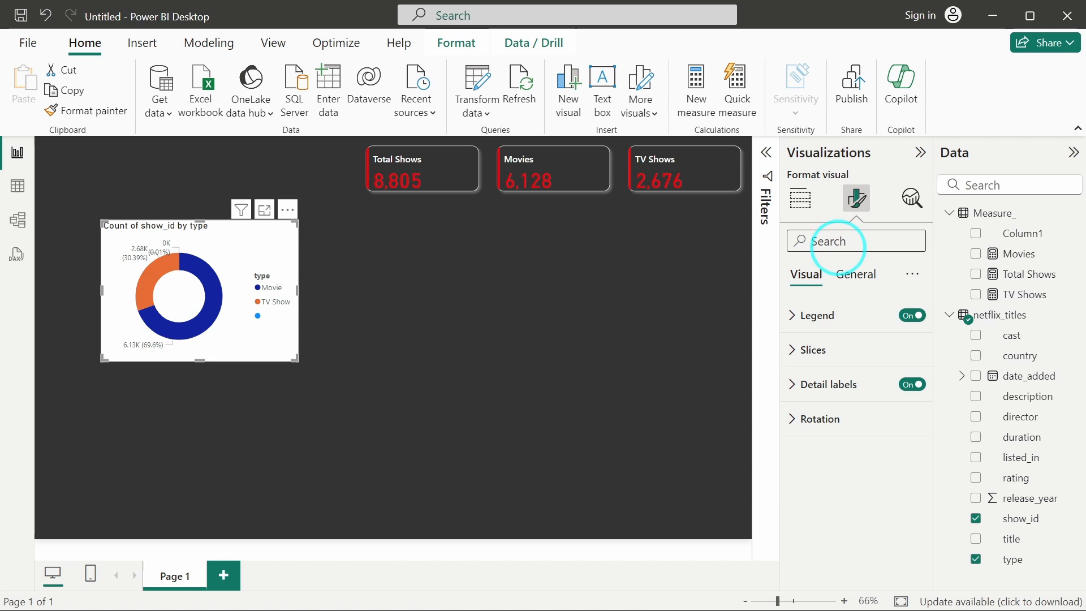
text(ont)
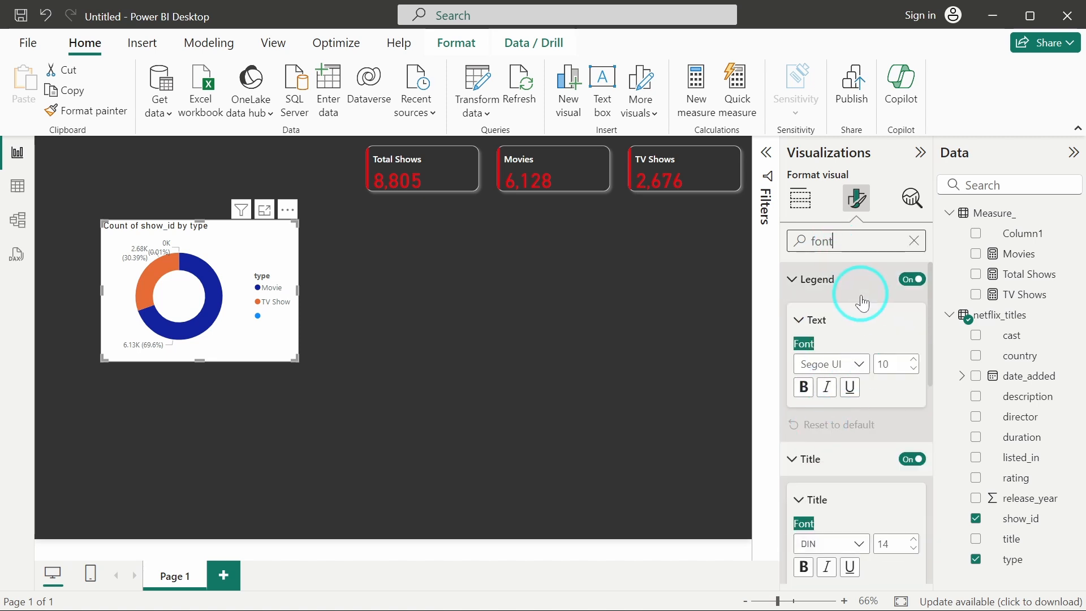
scroll(831, 433, down, 1)
scroll(832, 432, down, 3)
scroll(831, 433, up, 3)
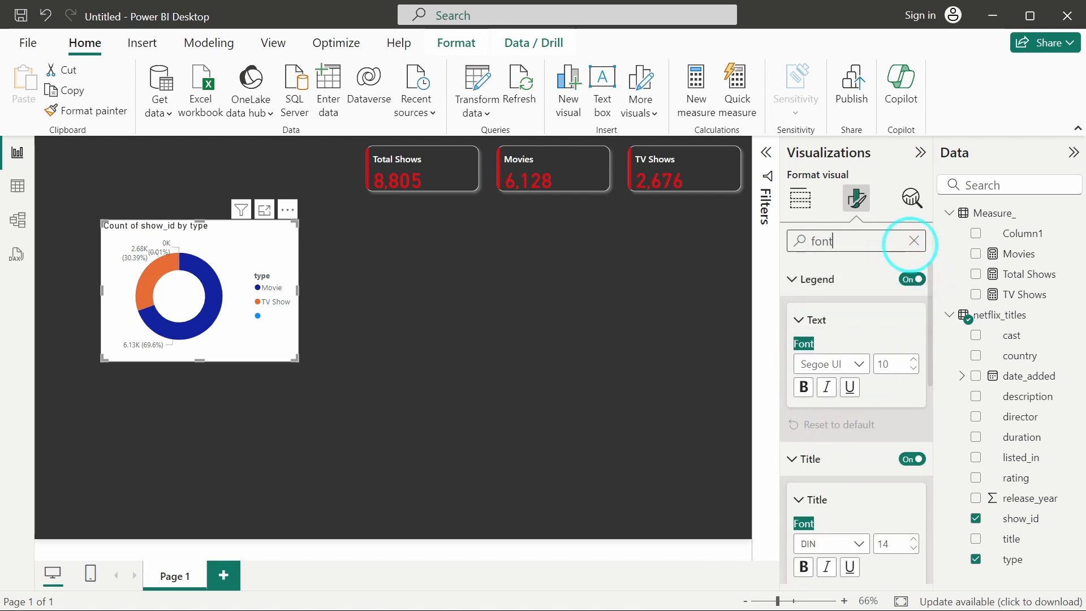
click(913, 244)
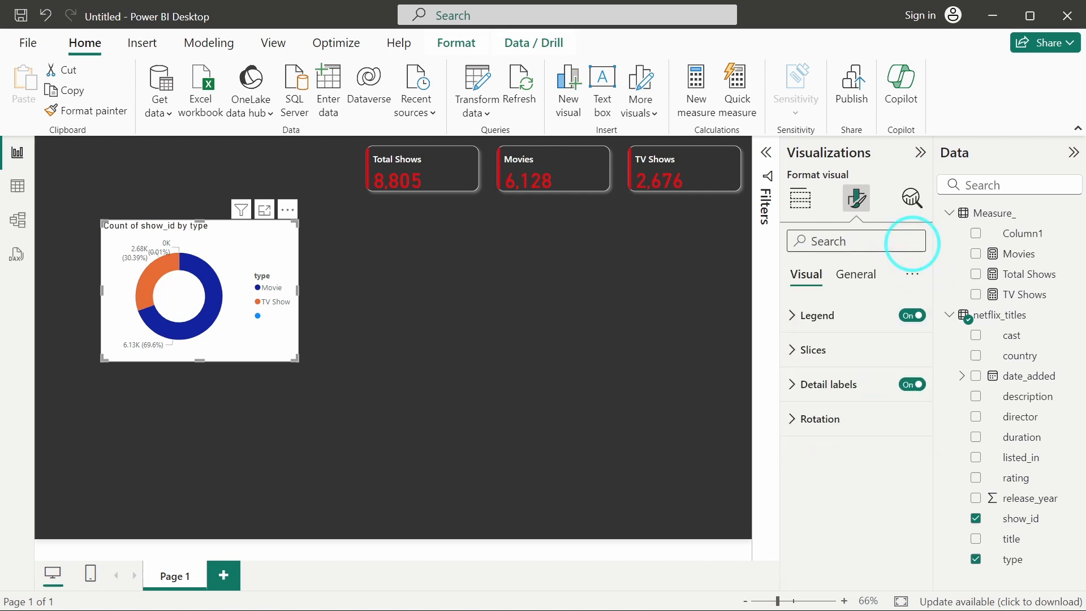
Set the donut chart legend's text colour to white.
click(855, 327)
scroll(867, 429, down, 1)
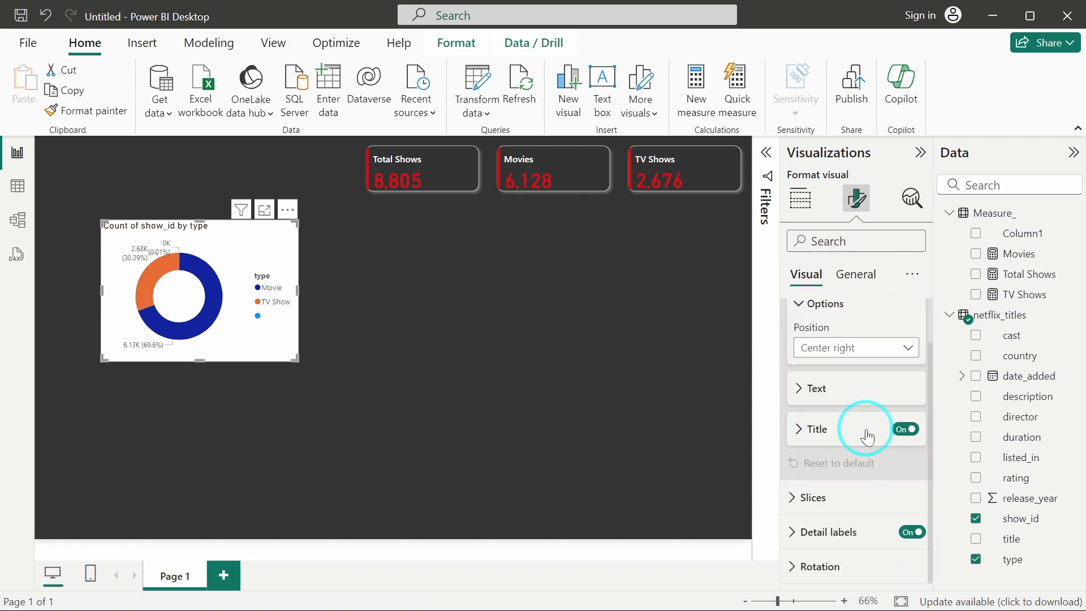
click(820, 430)
click(817, 389)
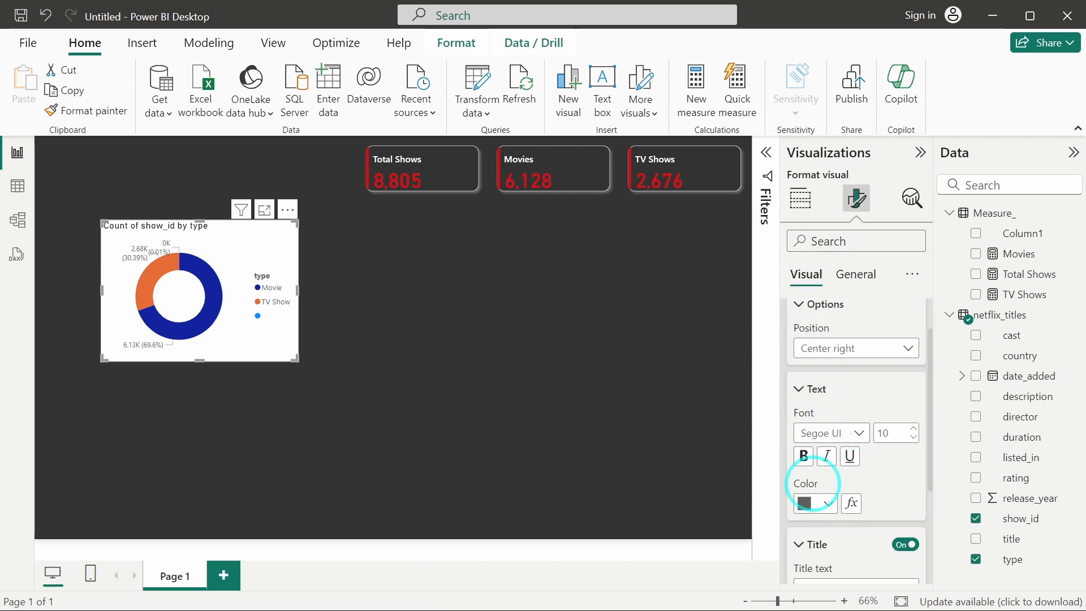
click(803, 512)
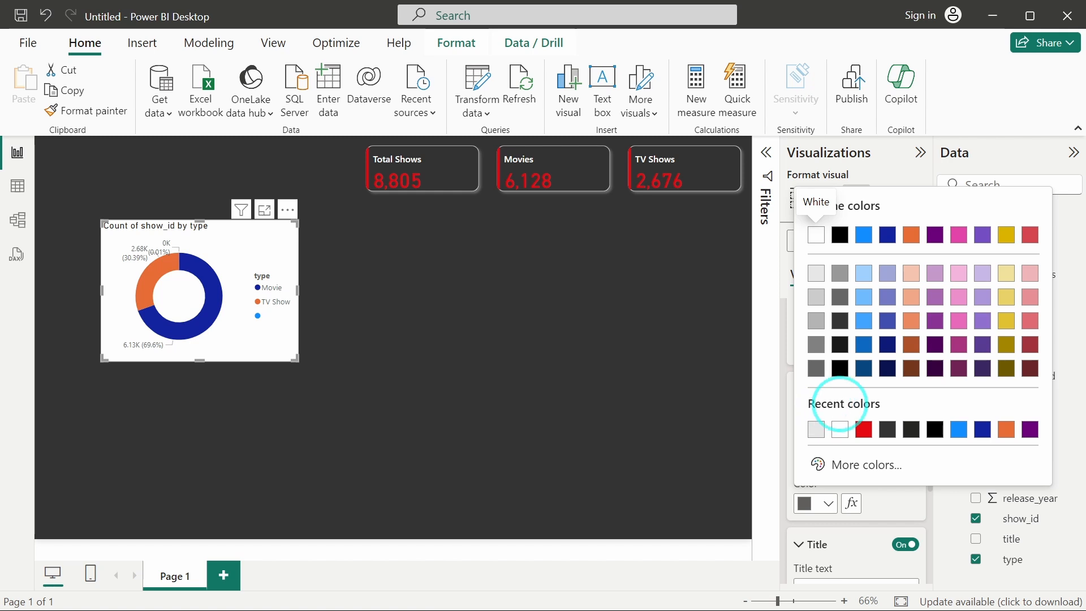
click(817, 235)
Set the detail labels' value colour to white.
scroll(849, 375, down, 3)
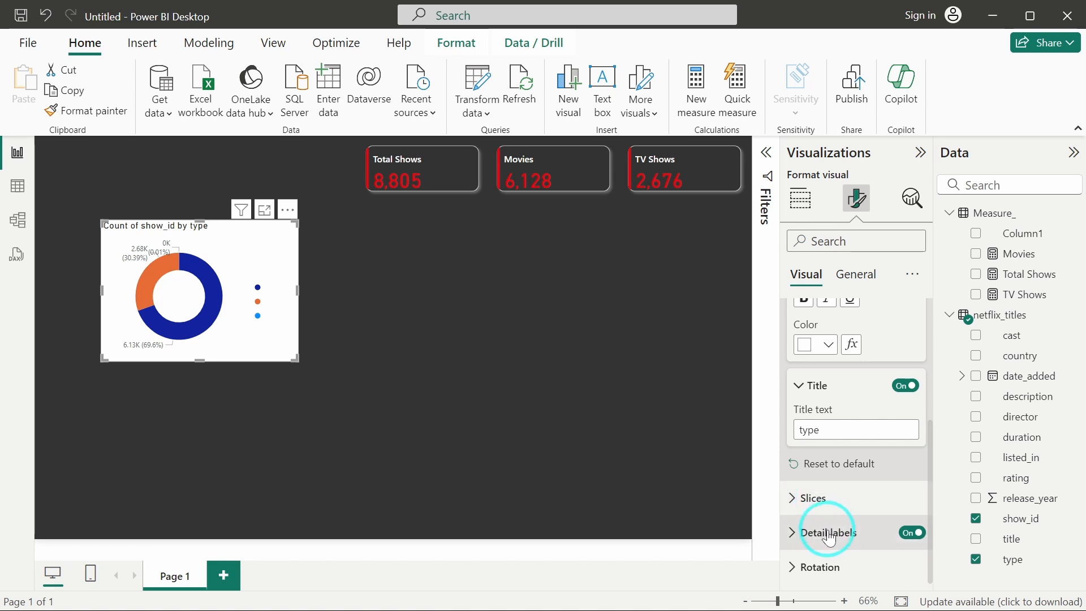
click(829, 537)
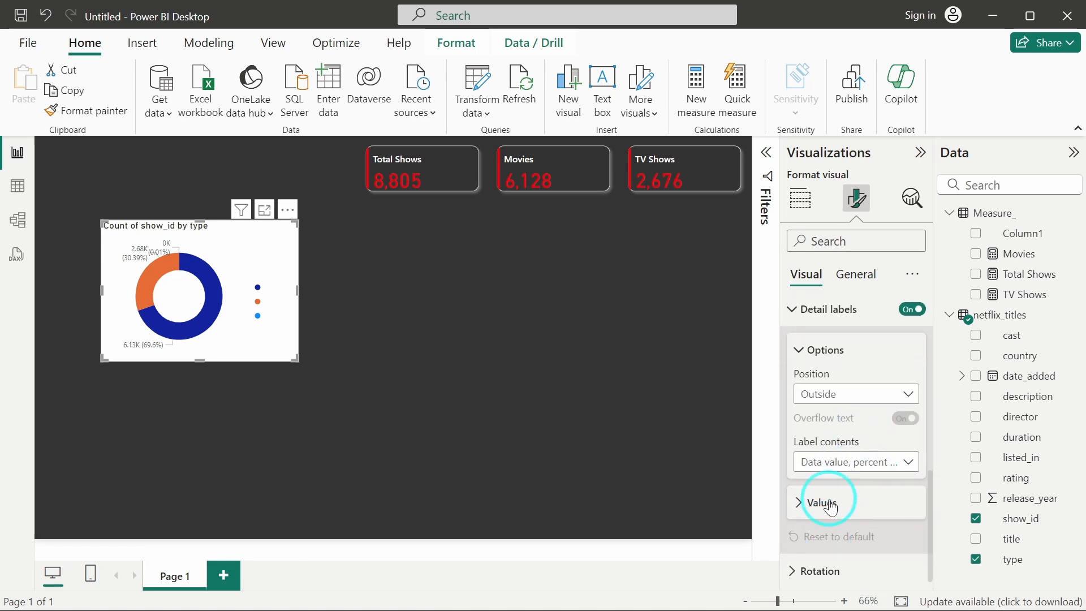
click(827, 503)
click(812, 461)
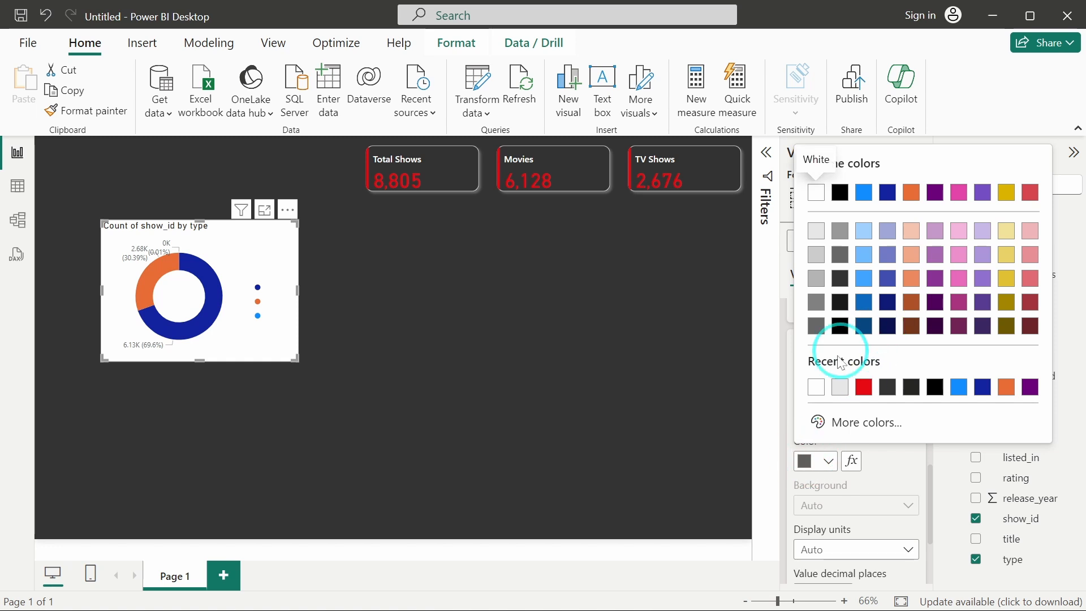
click(816, 387)
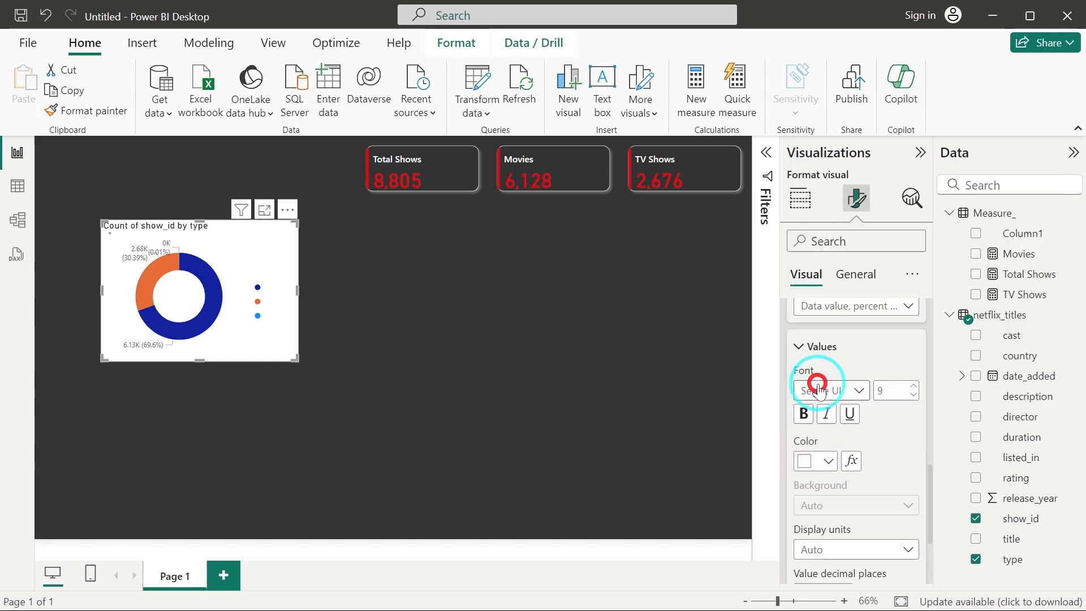
Turn off the donut chart's background.
click(860, 286)
click(857, 382)
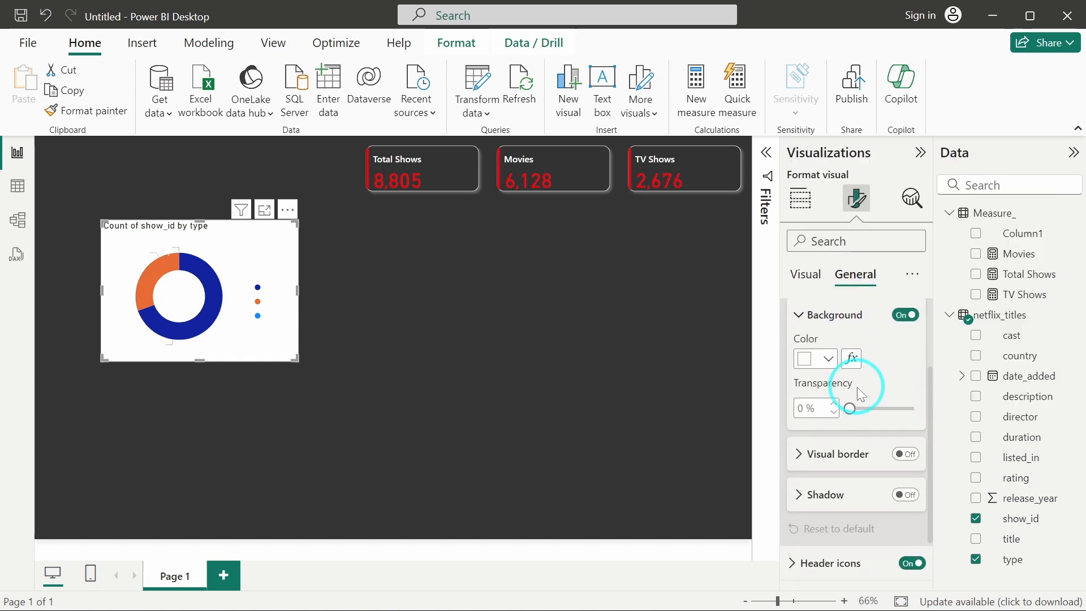
click(906, 326)
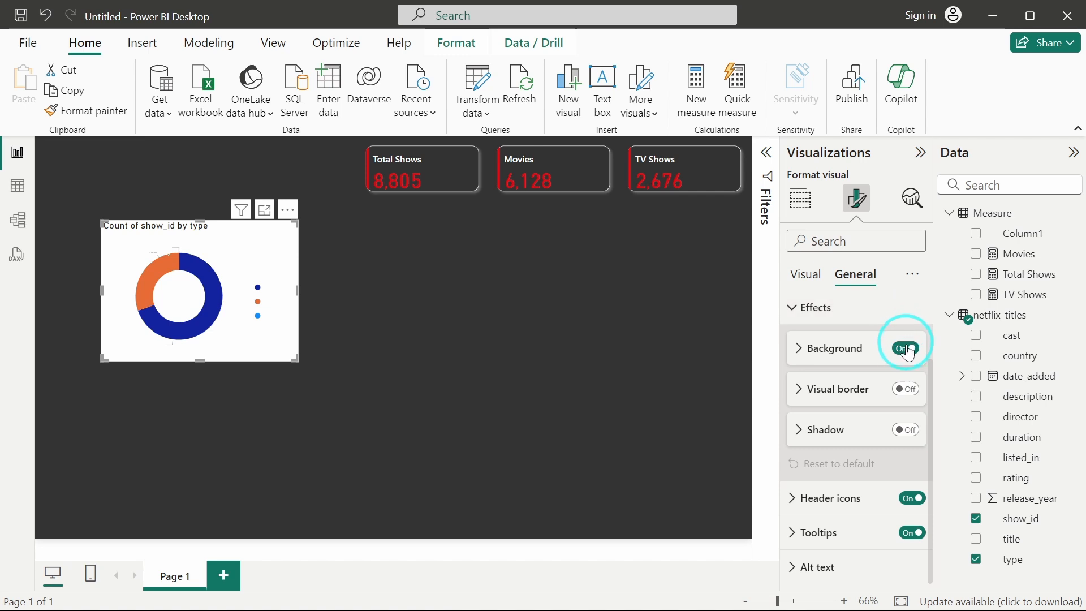
click(905, 349)
Turn on the donut chart's visual border with a light grey colour and 12 px rounded corners.
click(908, 389)
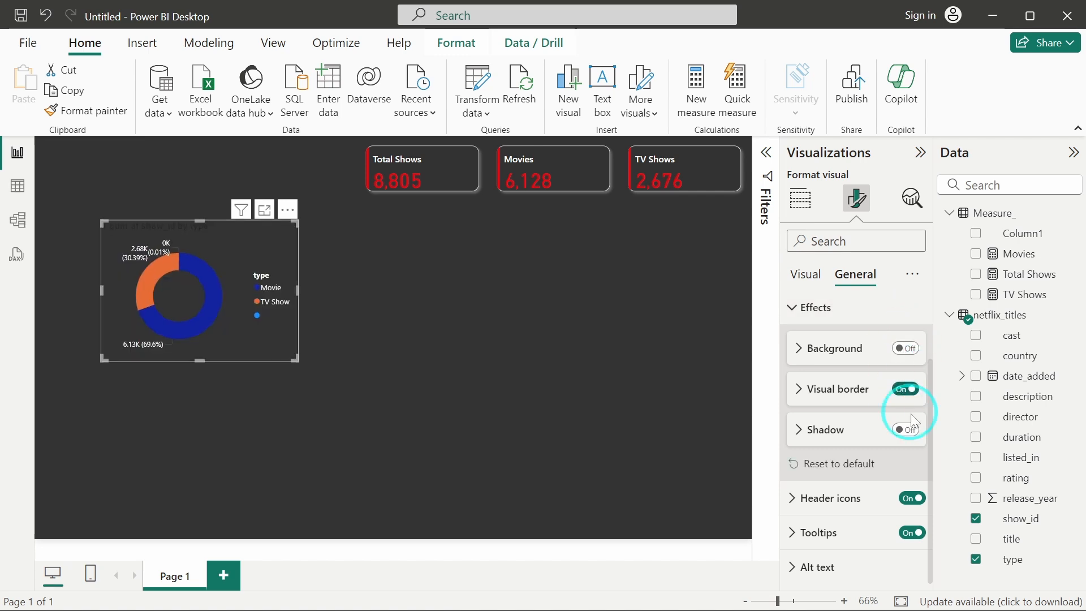
click(837, 388)
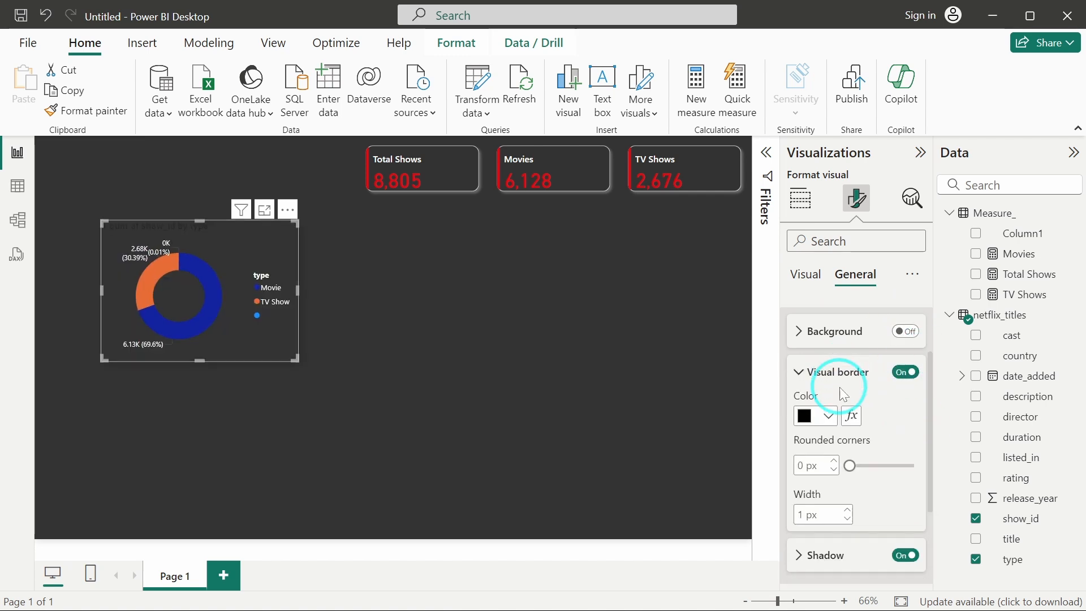
click(802, 356)
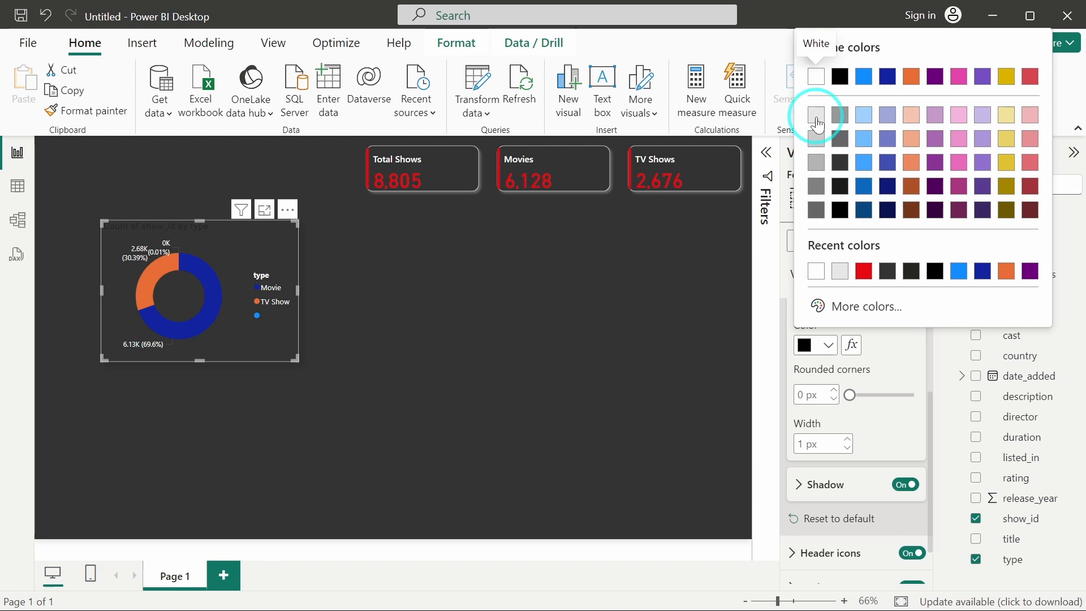
click(817, 163)
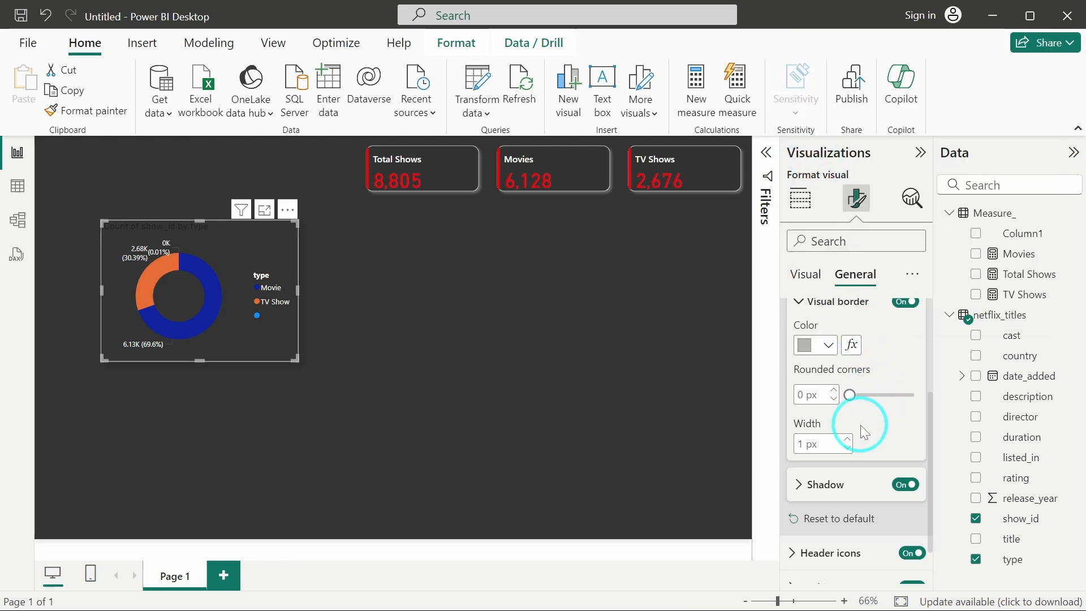
click(803, 395)
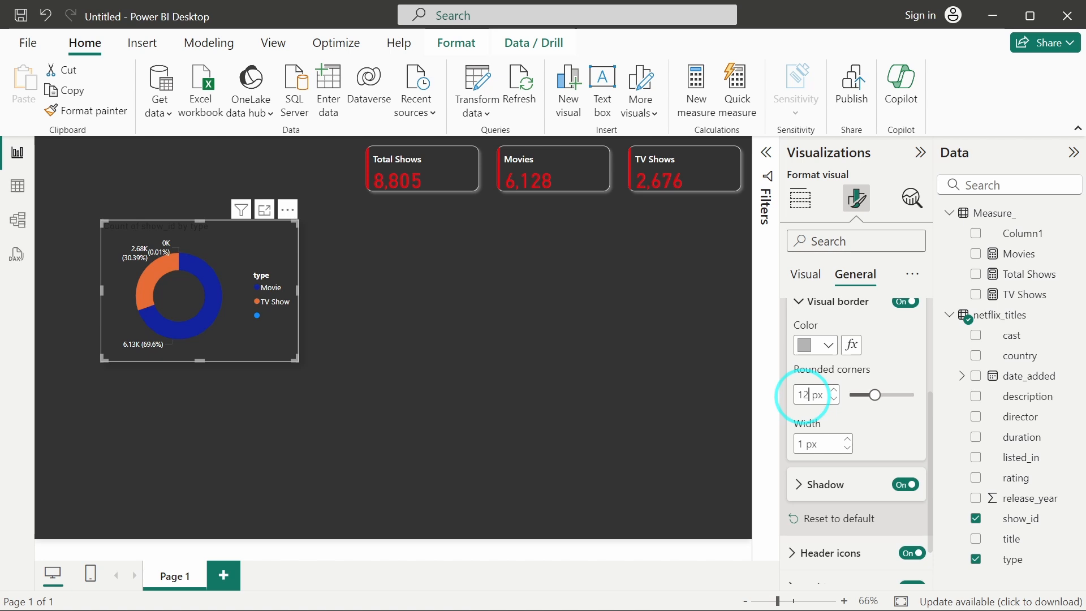
Set the donut chart's shadow colour to grey and its offset to Inside.
scroll(881, 416, down, 1)
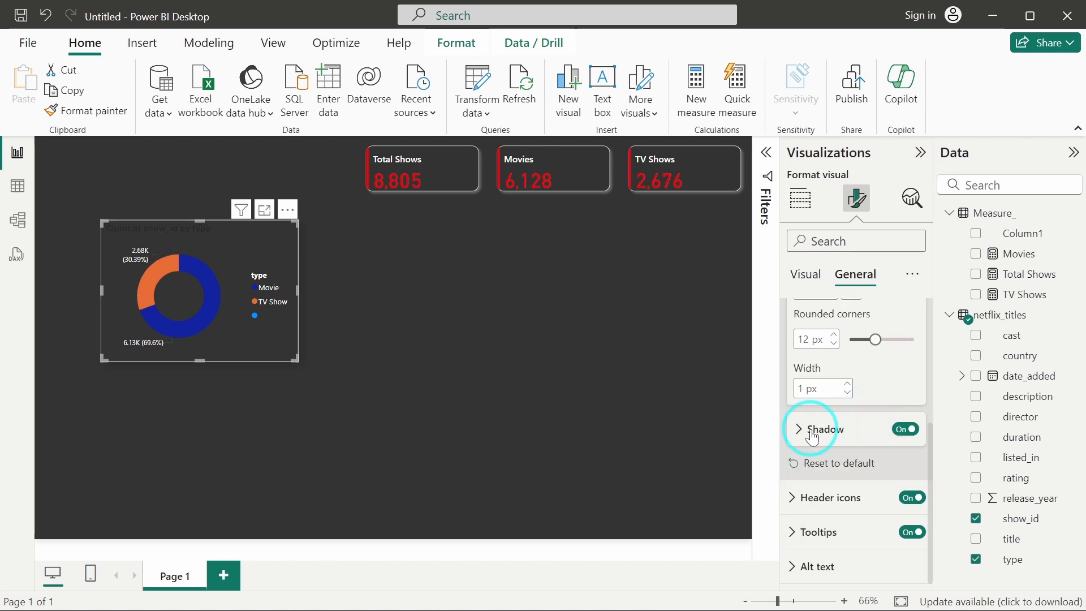
scroll(813, 438, down, 1)
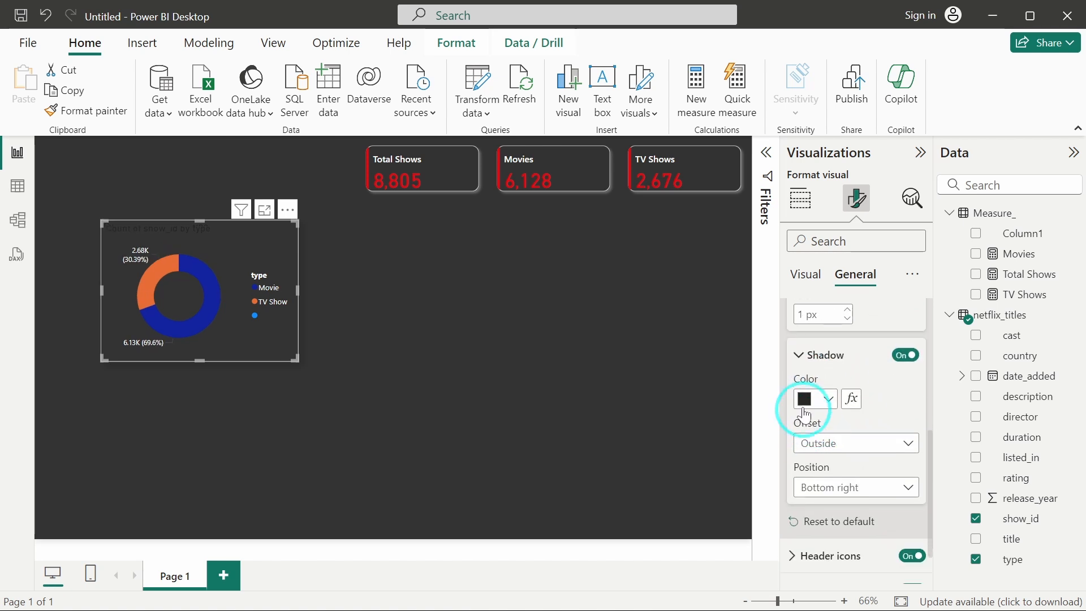
click(809, 402)
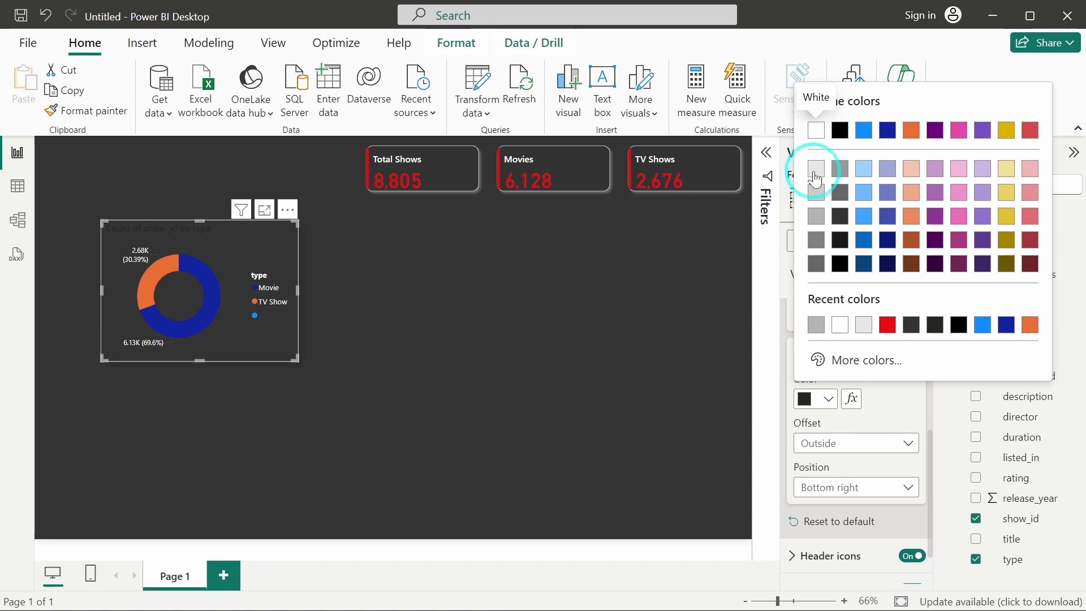
click(817, 169)
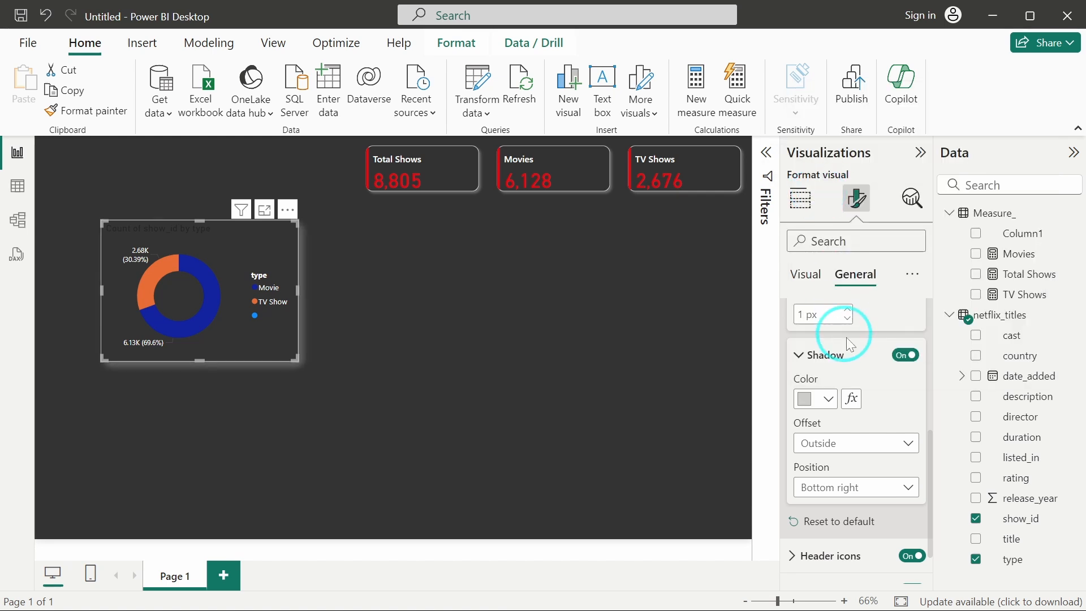
click(809, 399)
click(818, 217)
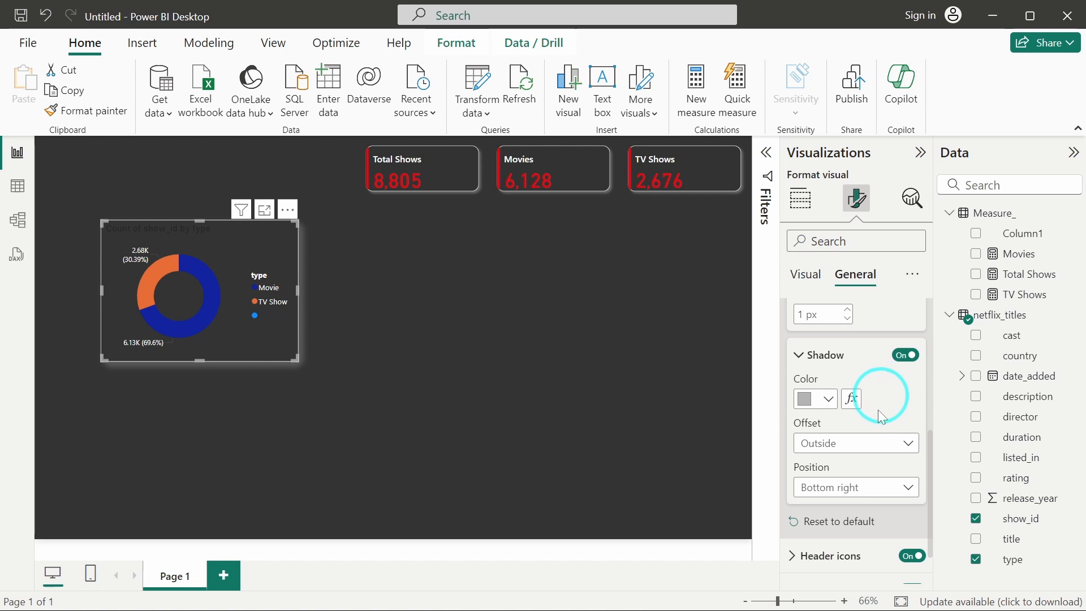
click(858, 443)
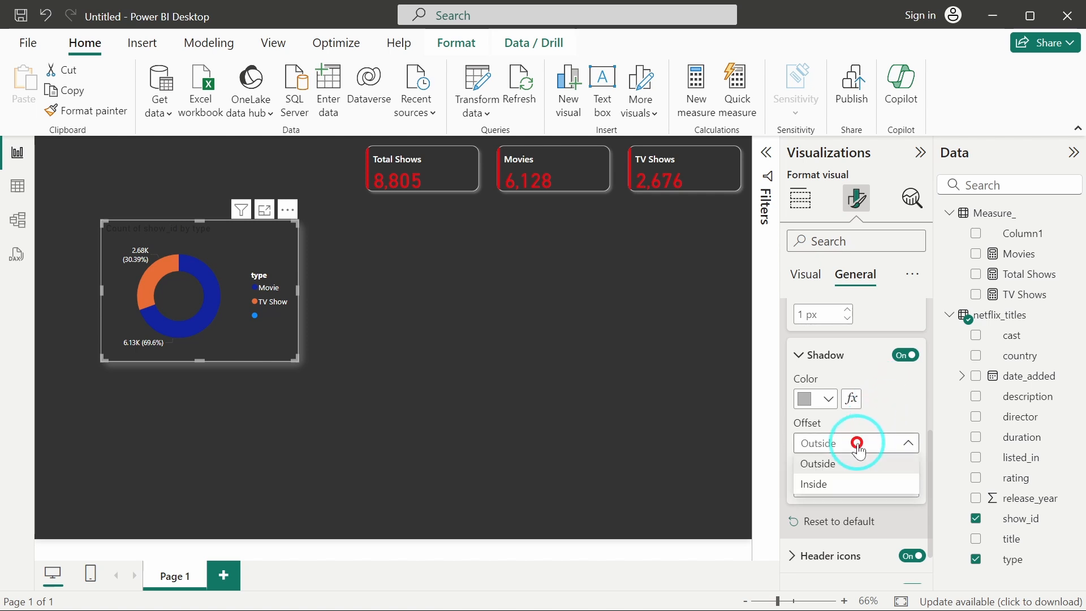
click(849, 485)
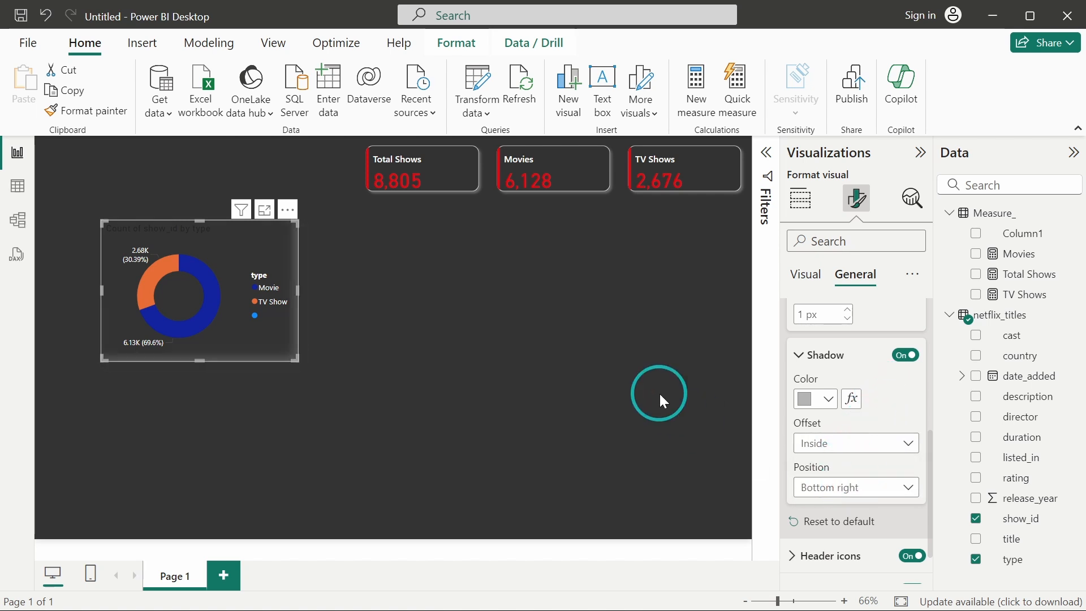
Set the donut chart title's text colour to red #E50913 and centre-align it.
scroll(851, 387, up, 5)
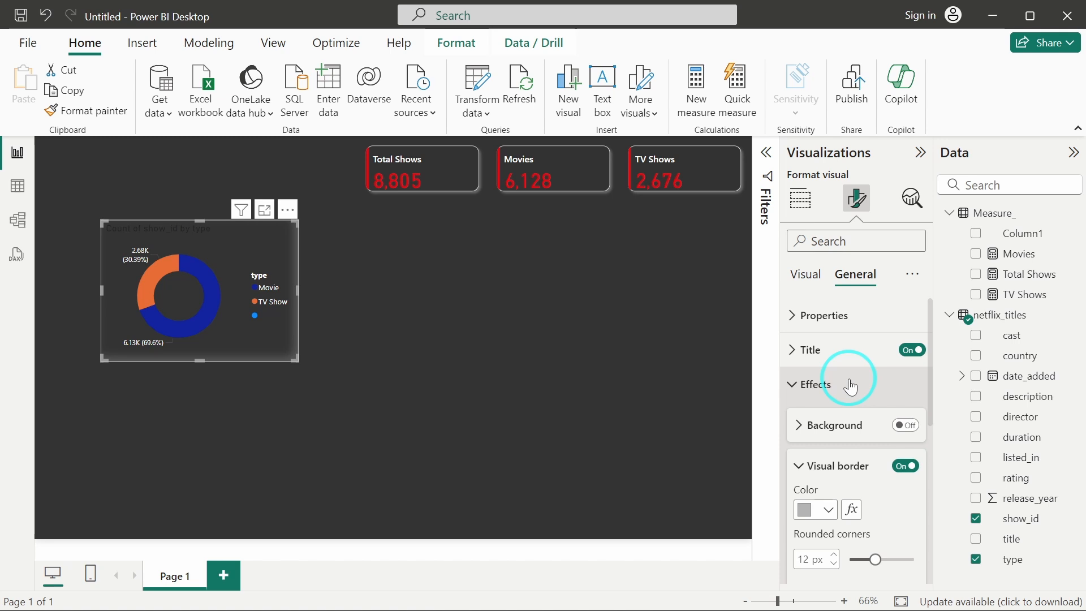
click(832, 351)
scroll(862, 451, down, 2)
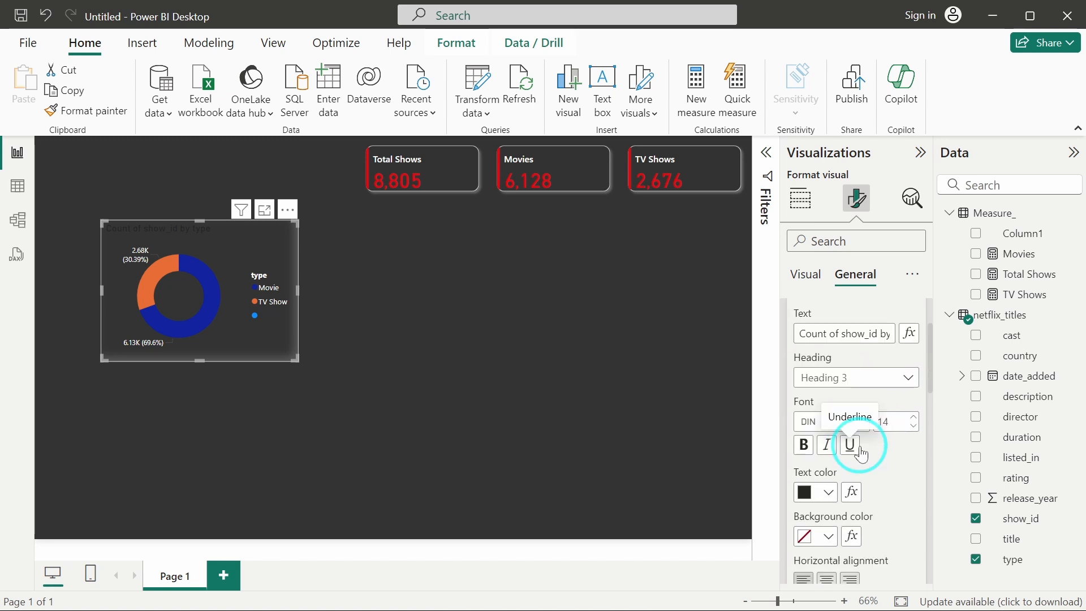
click(804, 491)
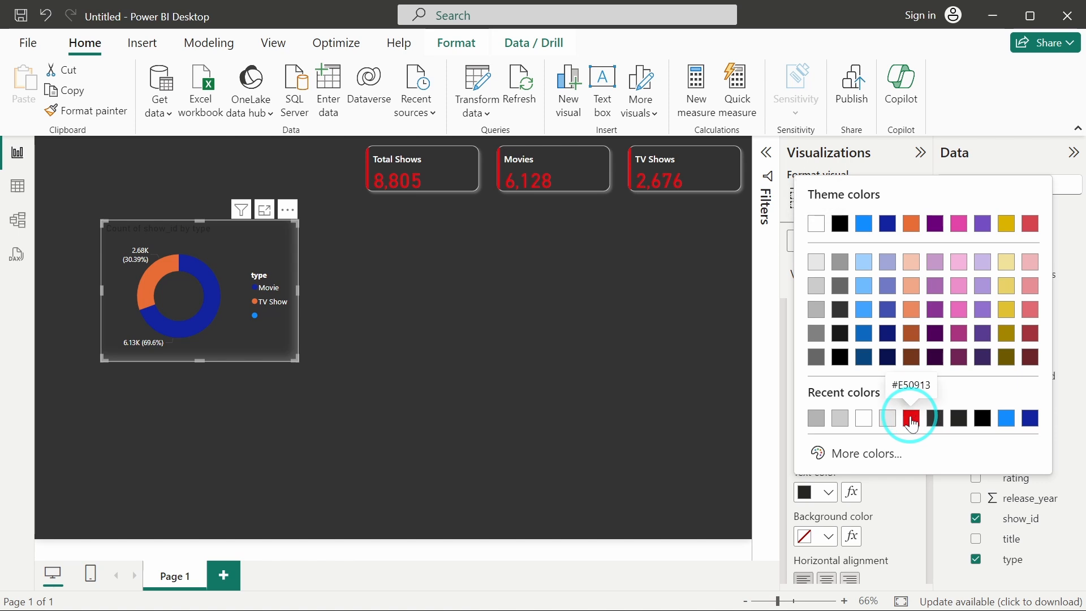
click(912, 418)
scroll(900, 501, down, 3)
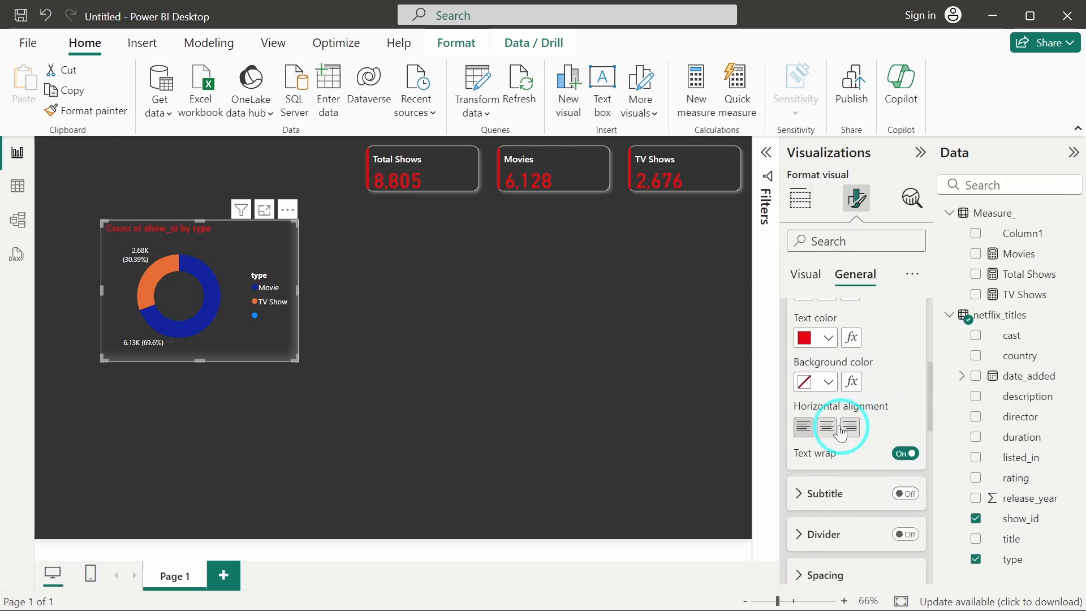
click(827, 429)
Change the donut chart's title text to Total Shows by Type.
scroll(866, 334, up, 5)
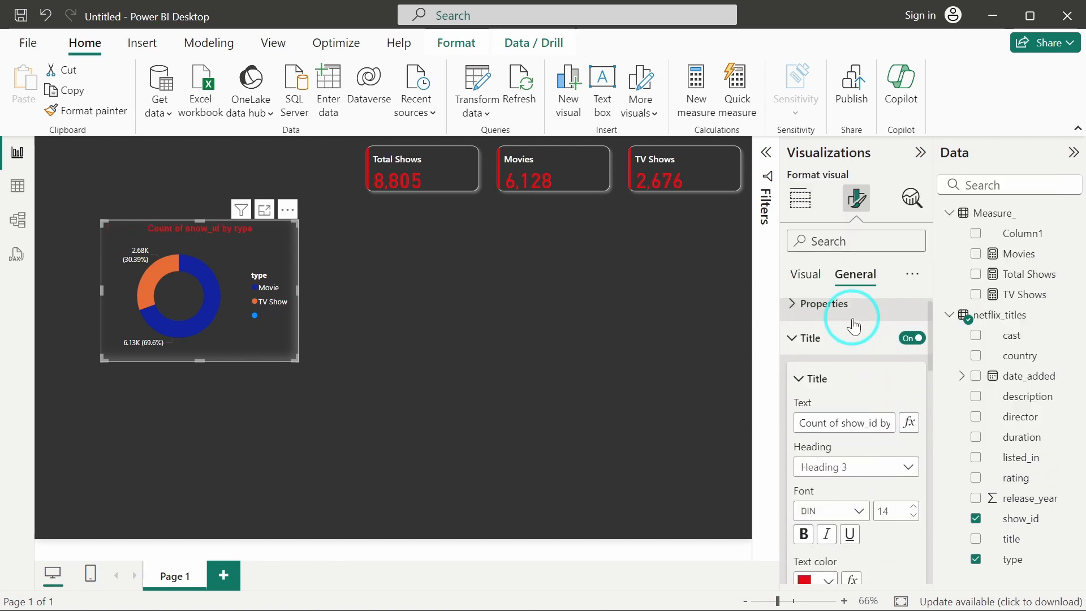
triple_click(848, 435)
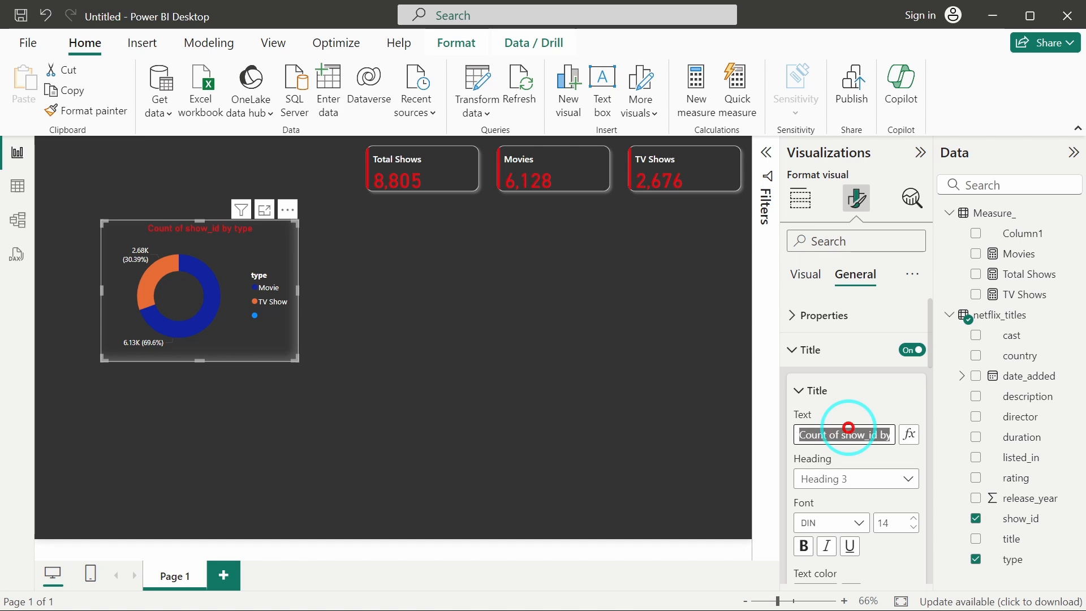
text(Total S)
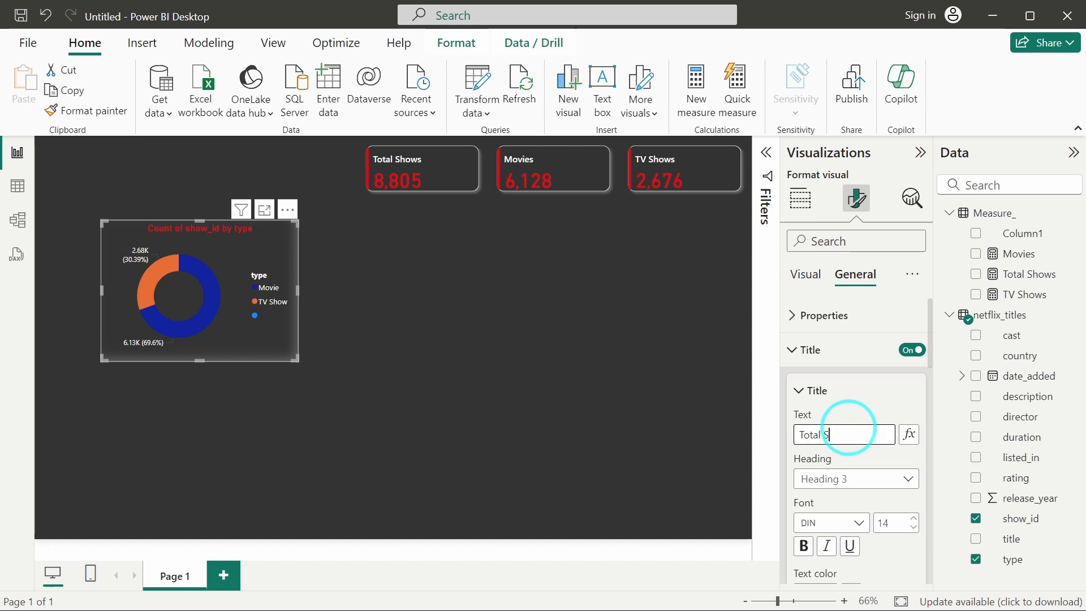
text(hows by Type)
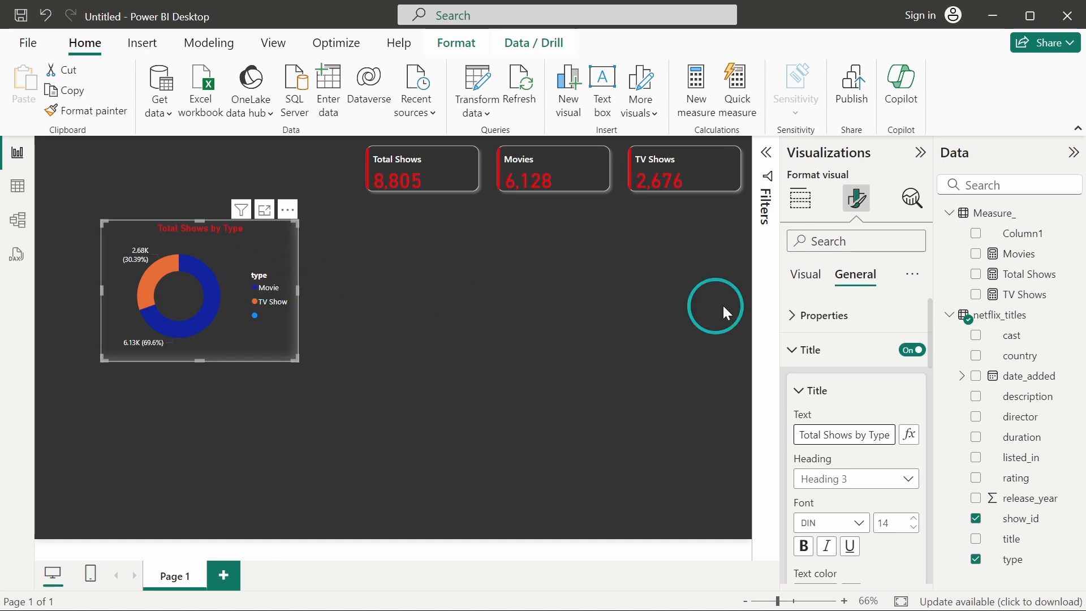
Turn off the donut chart's legend title.
click(806, 274)
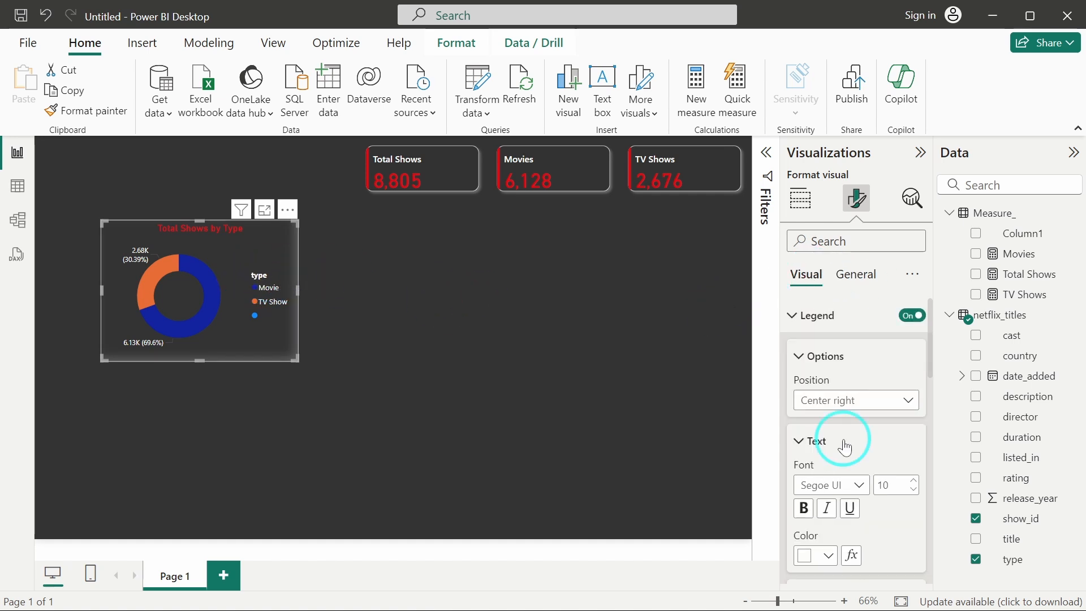
scroll(845, 447, down, 4)
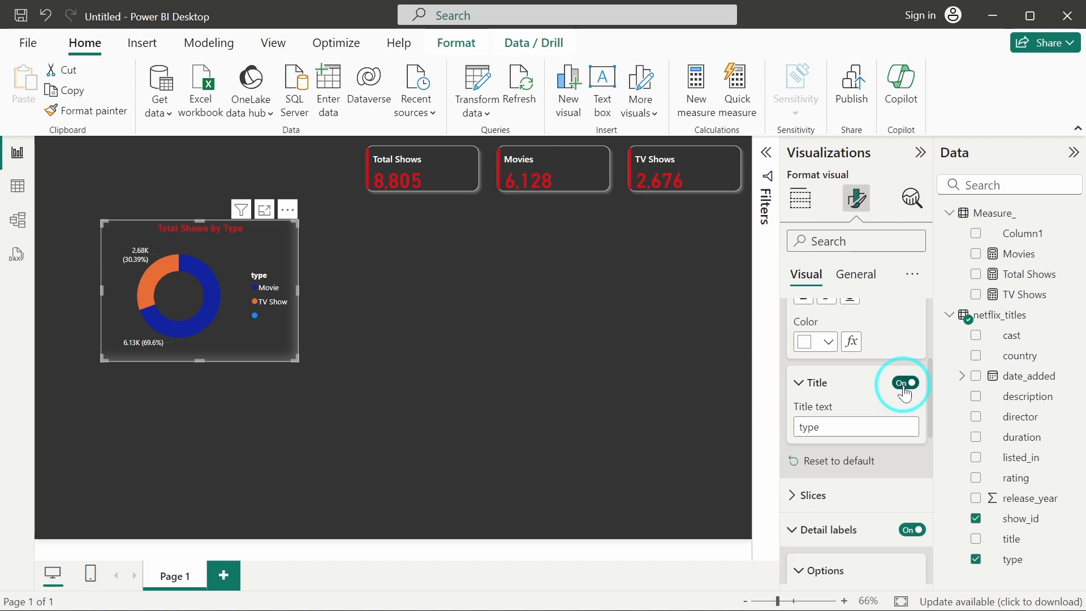
click(905, 384)
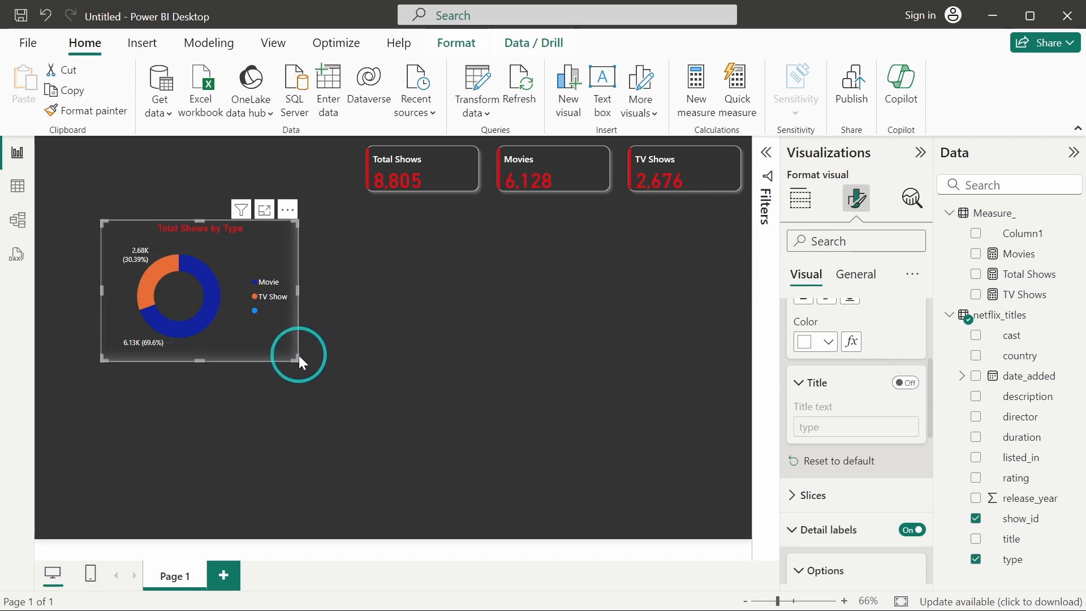
Enlarge the donut chart slightly and move it closer to the canvas's left edge.
drag(293, 358, 302, 367)
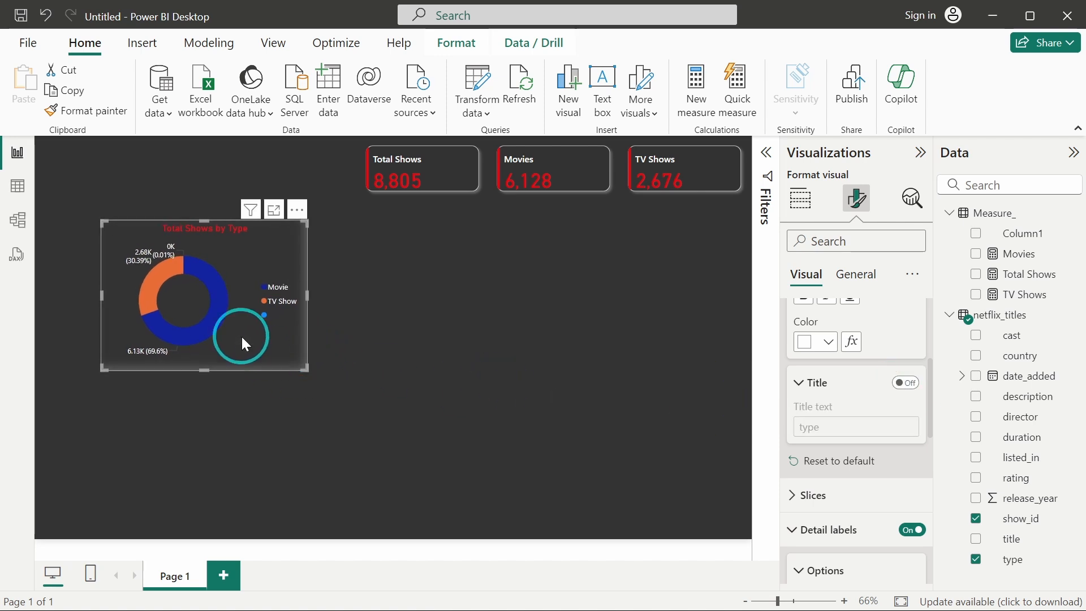
drag(241, 335, 215, 332)
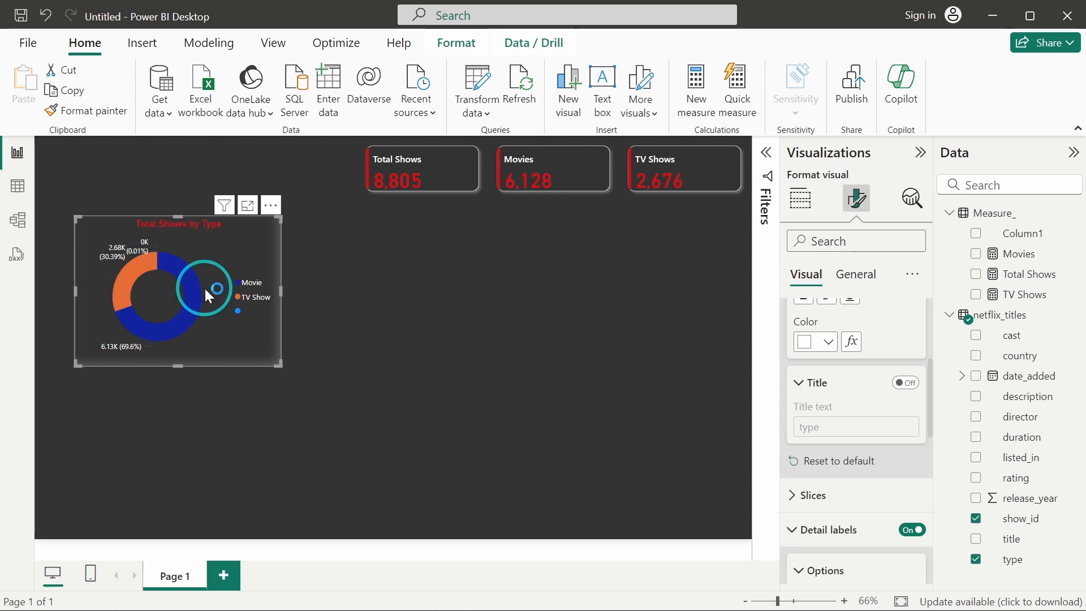
Customize the current report theme, setting Color 1 to #E50913 and Color 2 to #FFB3A9, and apply it.
click(275, 45)
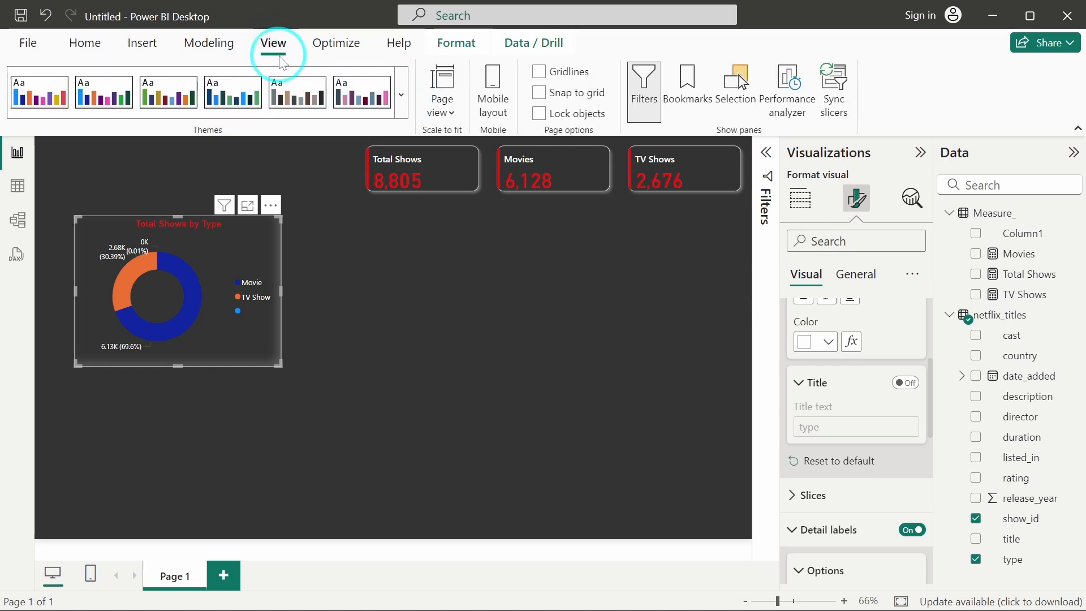
click(402, 98)
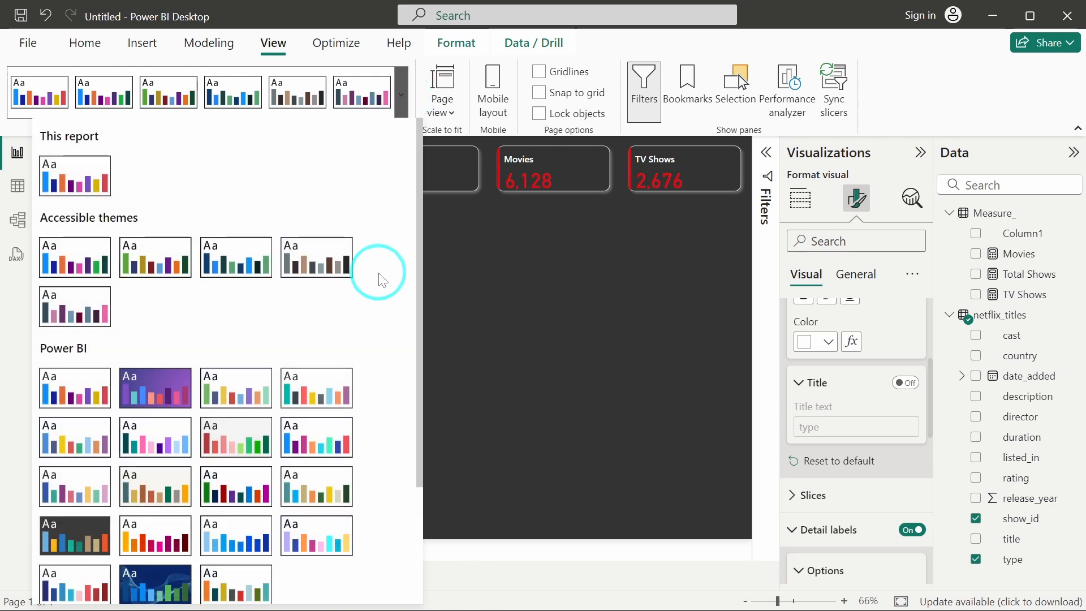
scroll(378, 271, down, 3)
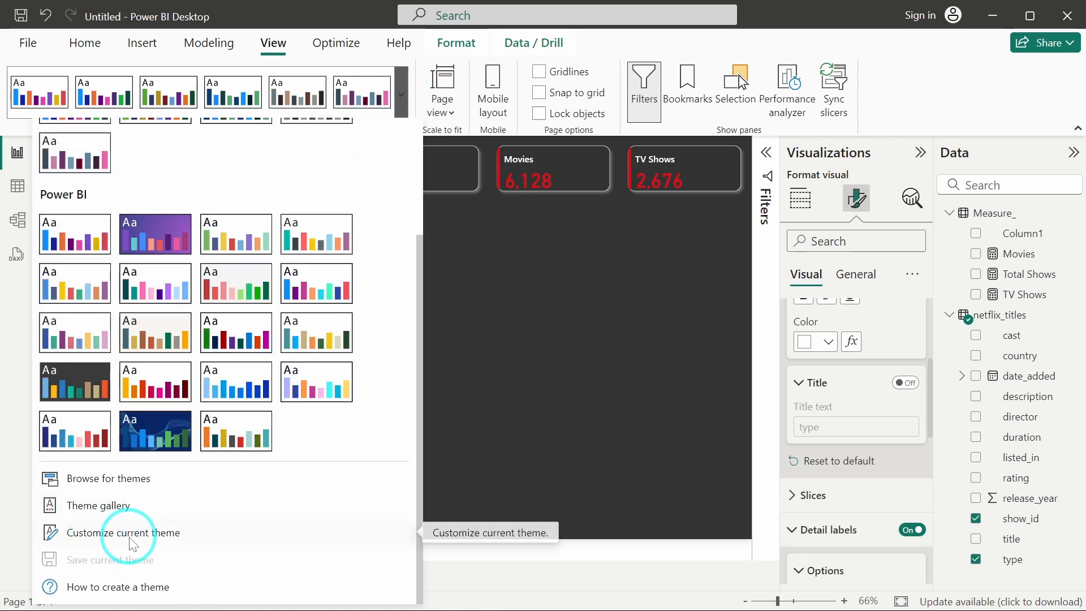
click(149, 532)
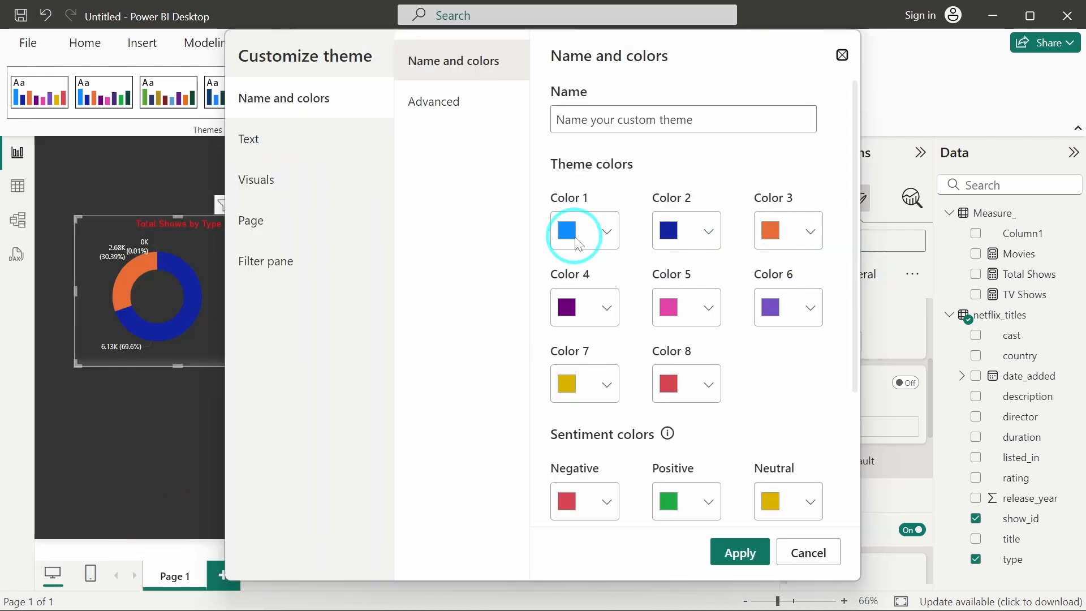
click(578, 232)
drag(612, 511, 538, 509)
text(#E50913)
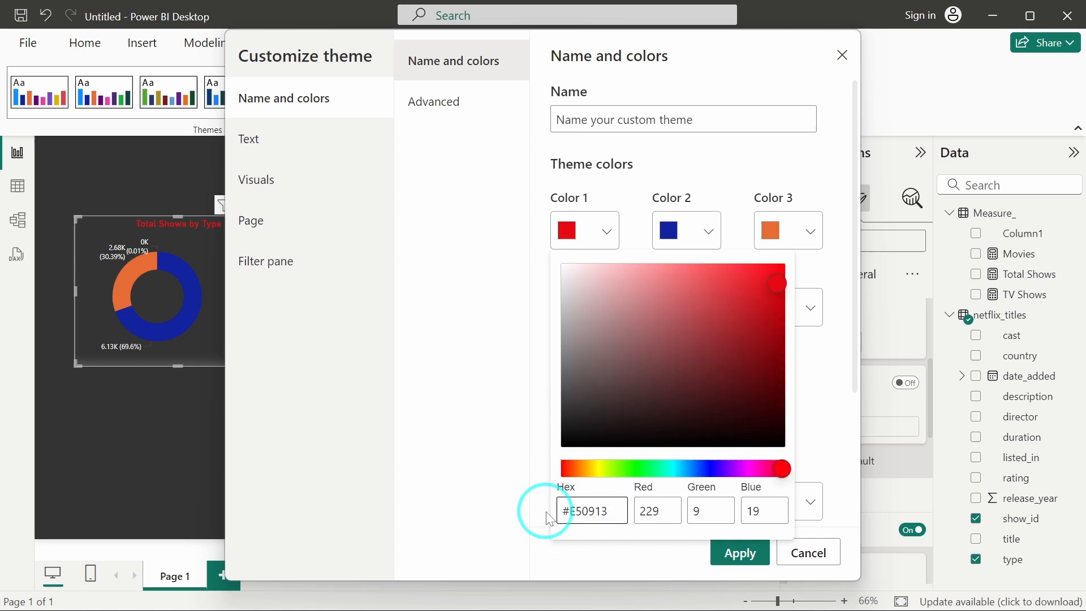
click(485, 426)
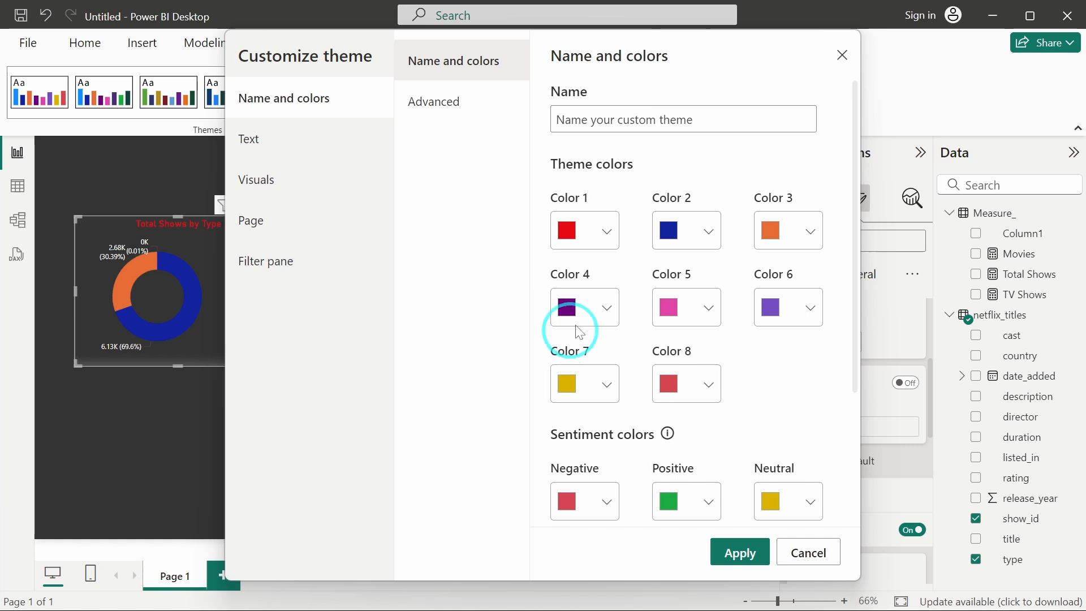
click(672, 231)
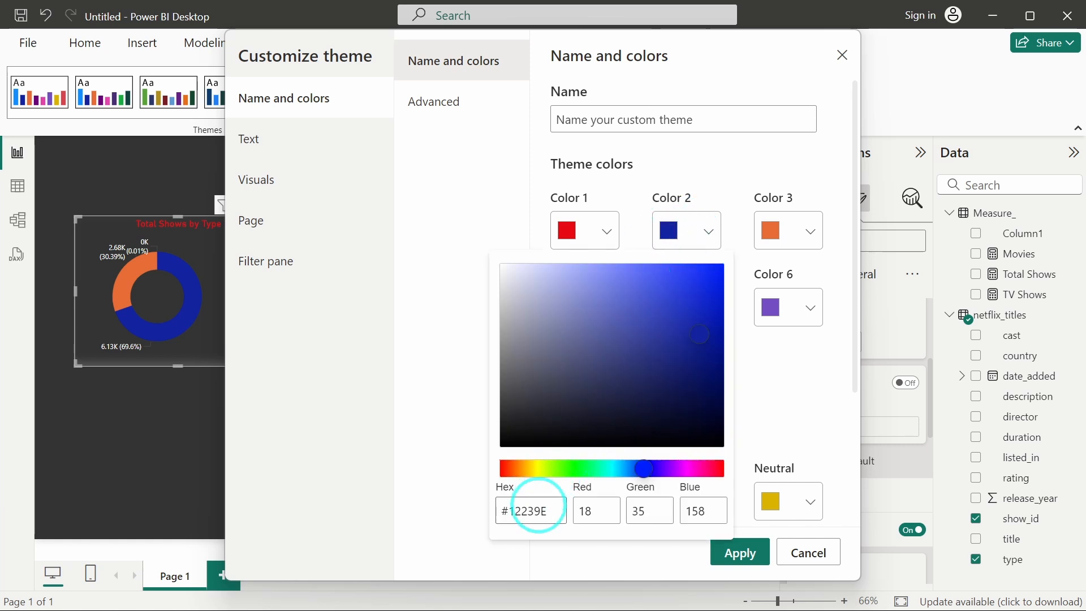
triple_click(538, 510)
text(#FFB3A8)
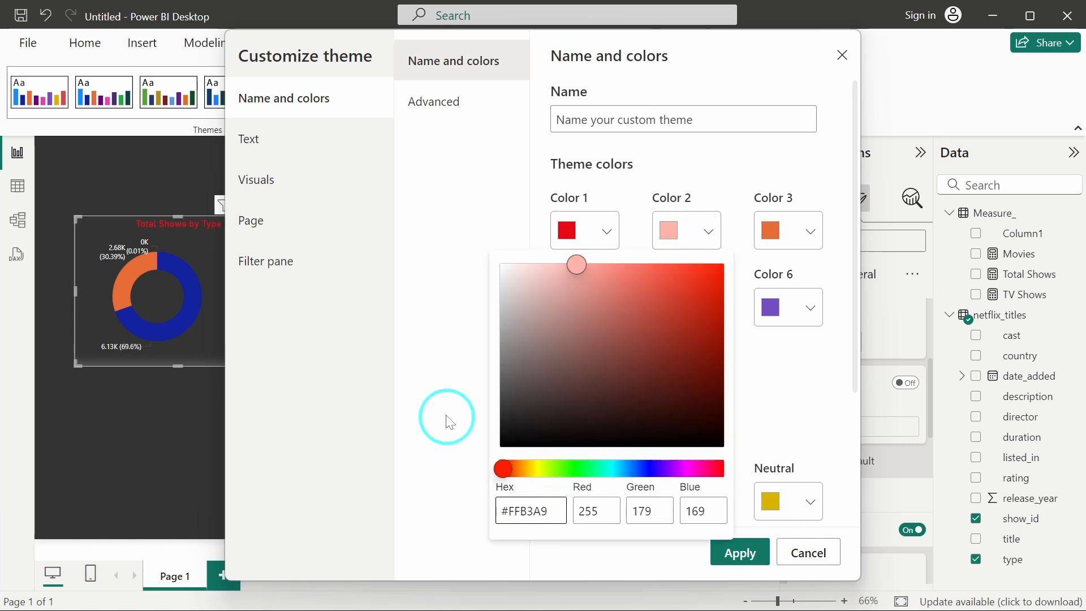
click(432, 364)
click(740, 553)
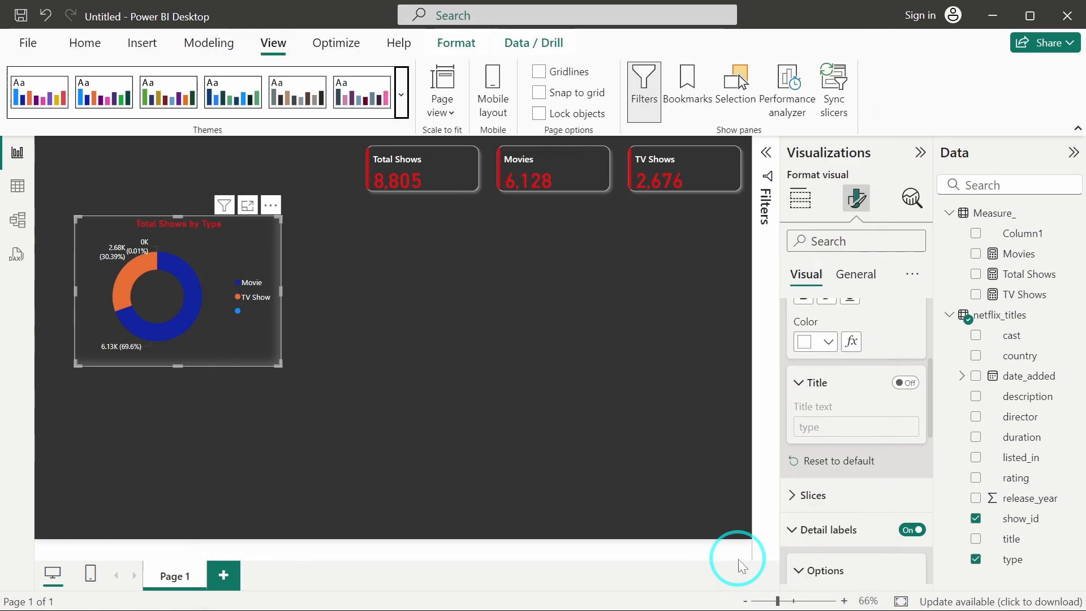
Duplicate the donut chart, place the copy to its right and widen it.
drag(243, 246, 232, 245)
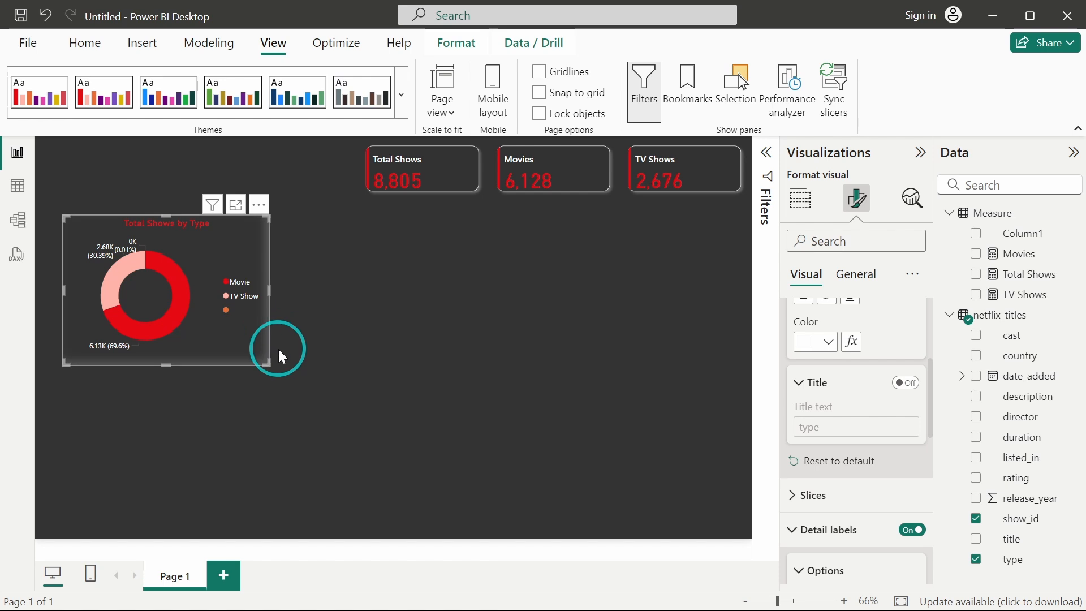
click(215, 232)
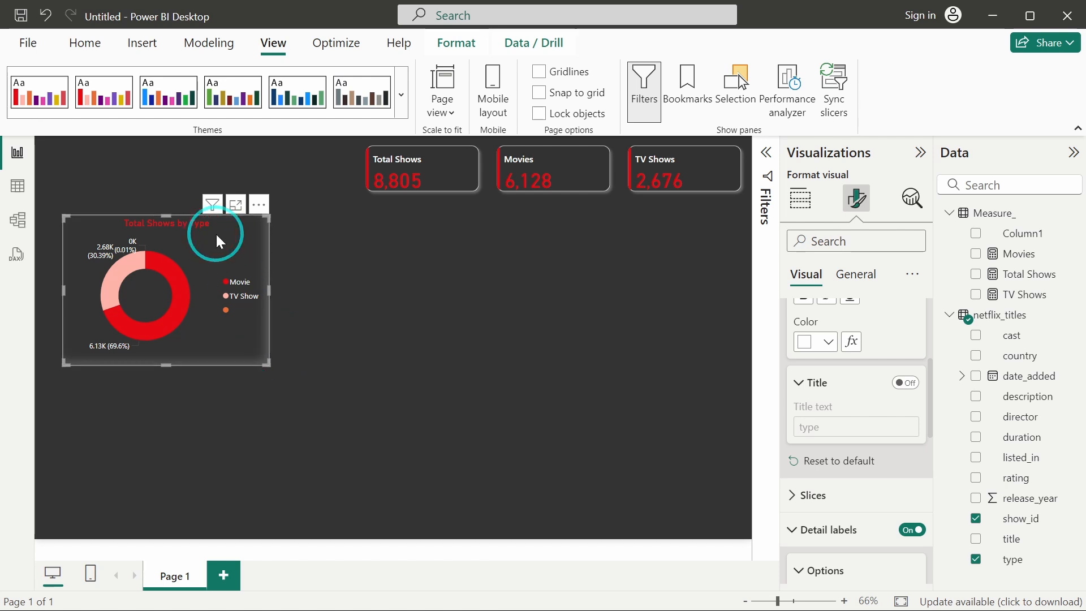
key(ctrl+c)
key(ctrl+v)
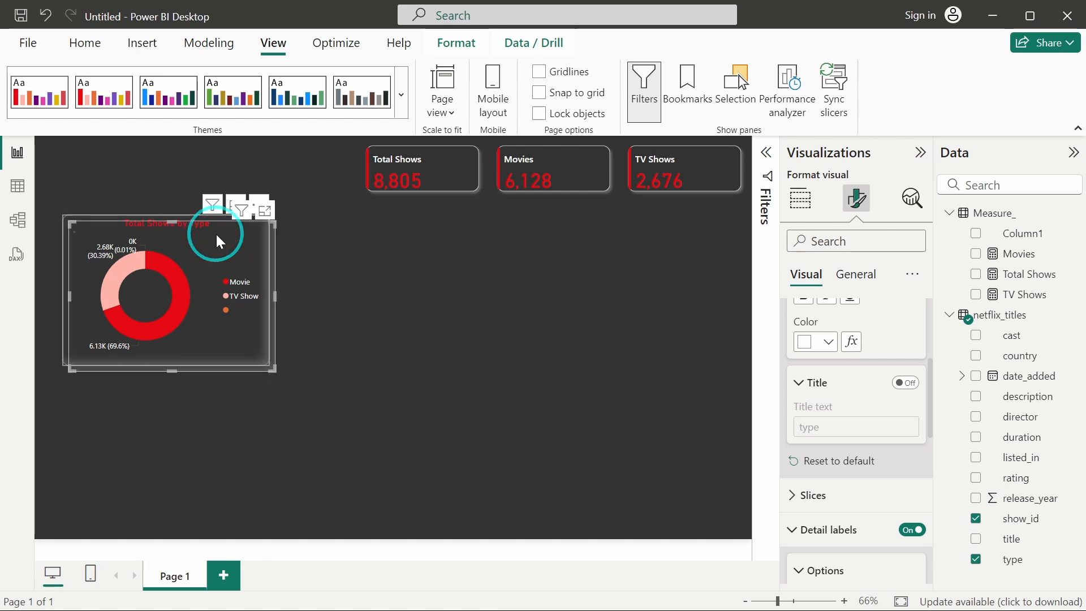
drag(225, 253, 456, 253)
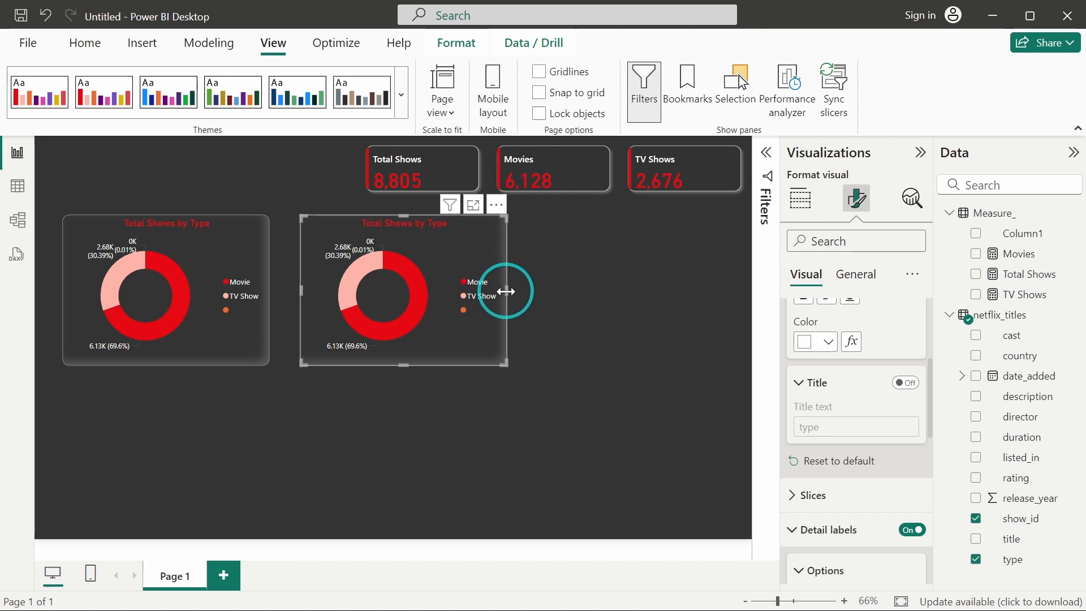
drag(505, 289, 627, 285)
drag(535, 246, 524, 246)
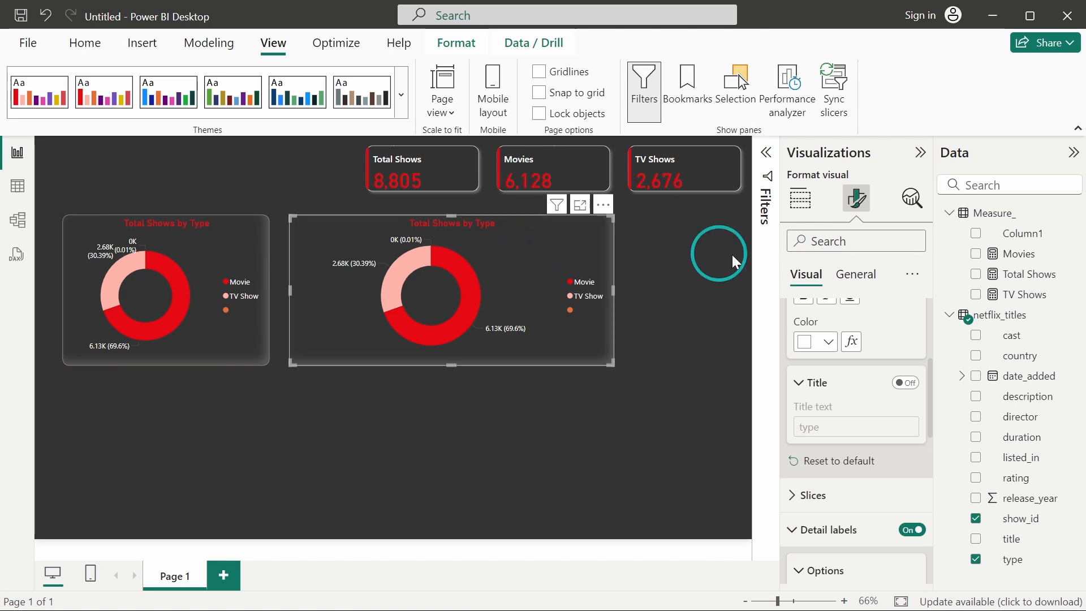
Convert the copied chart to a line chart with release_year replacing type on the X-axis.
click(809, 214)
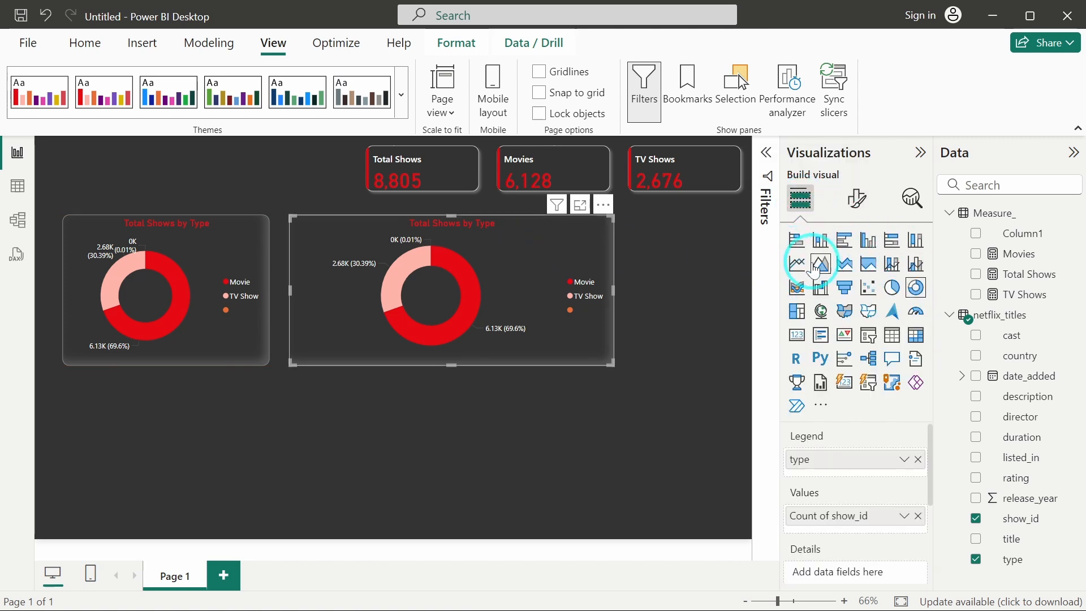
click(798, 264)
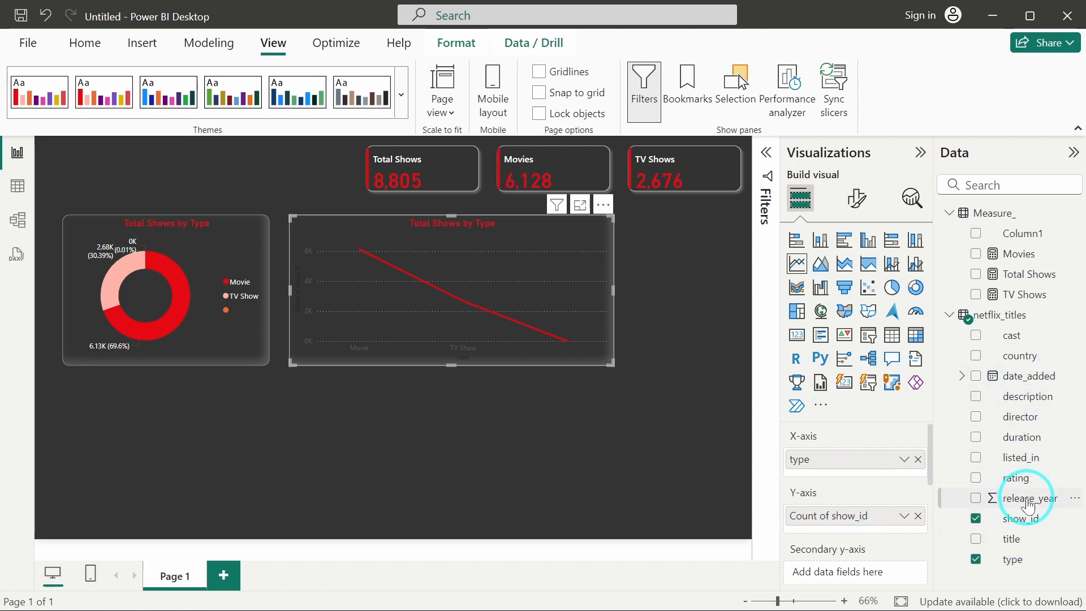
drag(1030, 505, 888, 460)
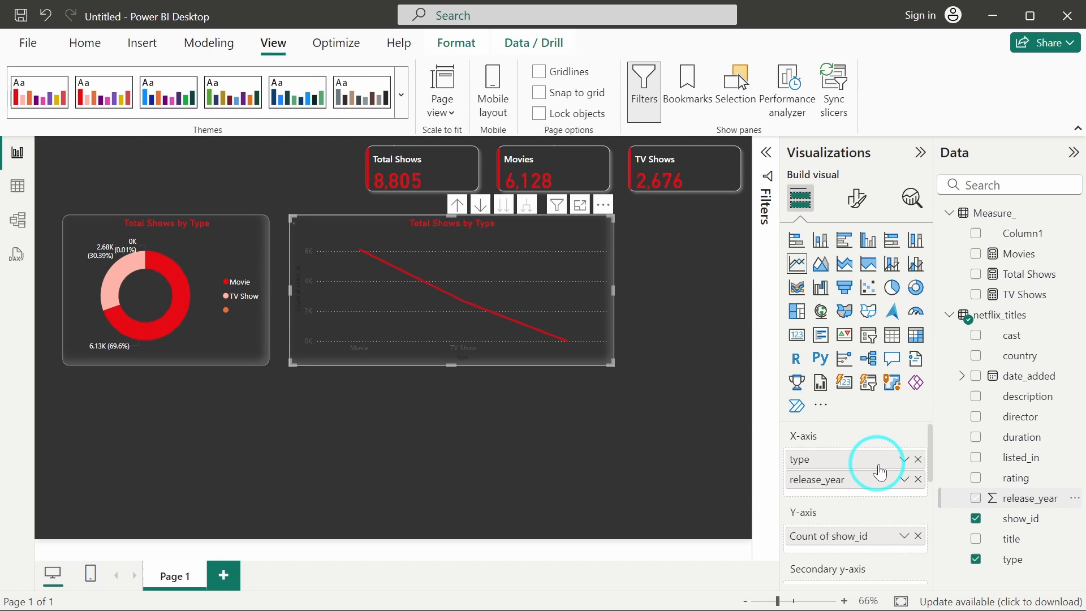
click(918, 459)
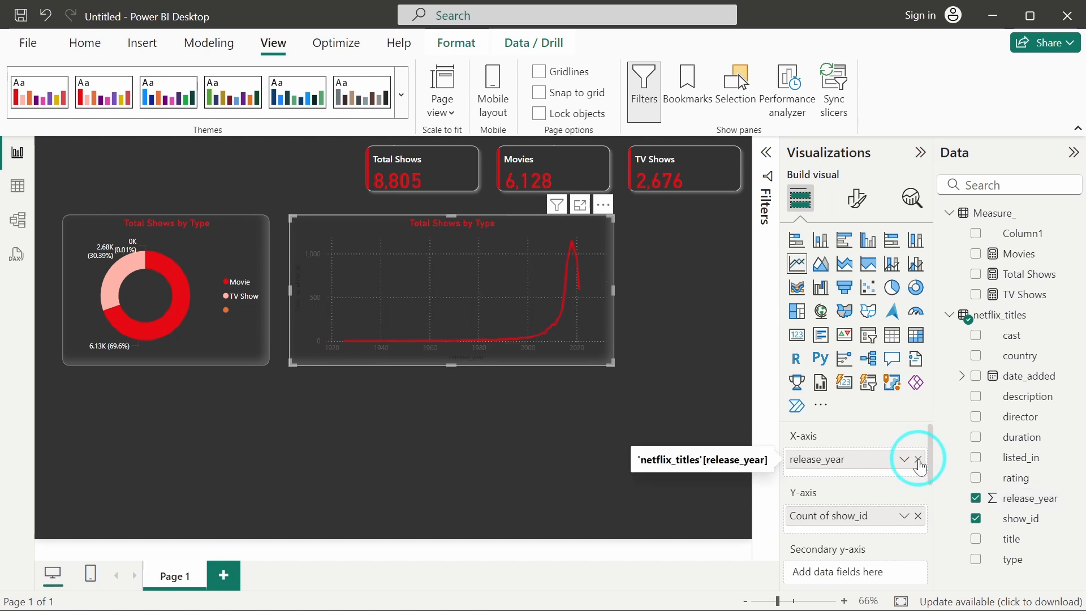
Switch the release-year chart to an area chart.
scroll(874, 502, down, 1)
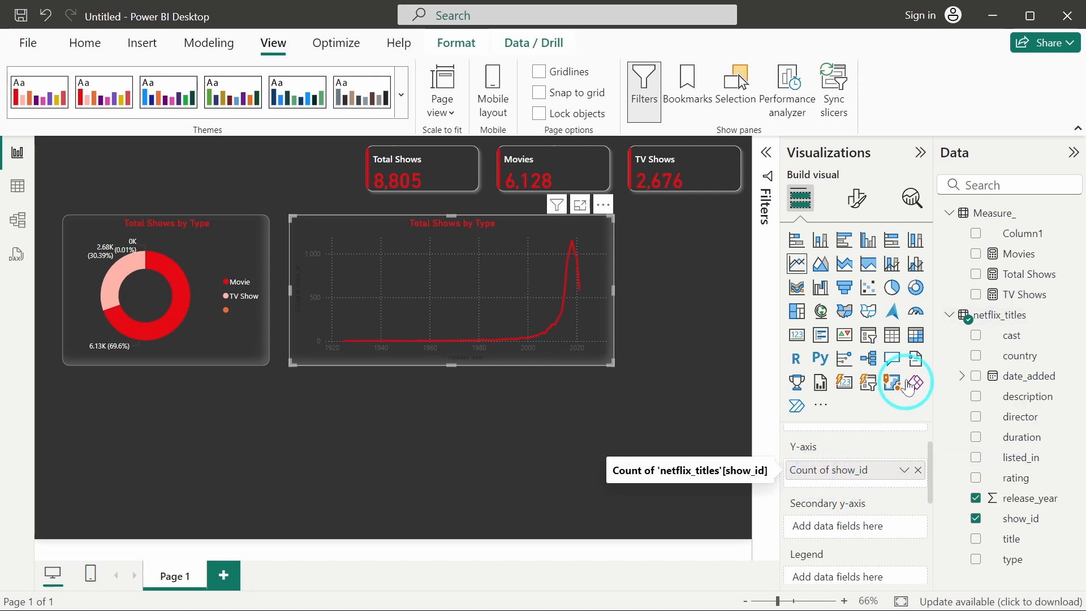
click(823, 270)
mouse_move(452, 302)
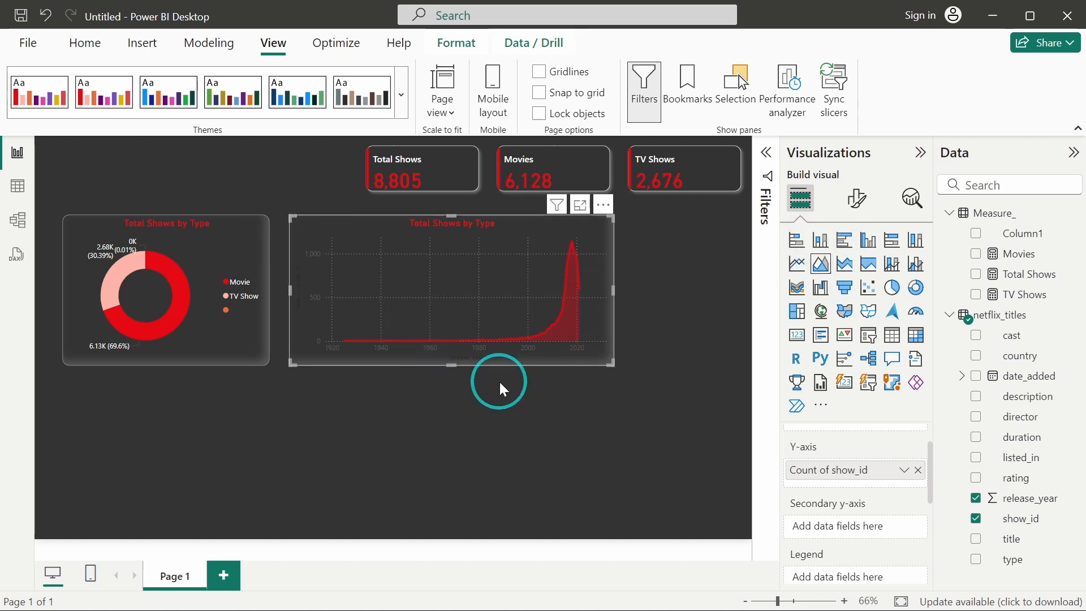
Set the area chart's X-axis label color to white.
click(857, 199)
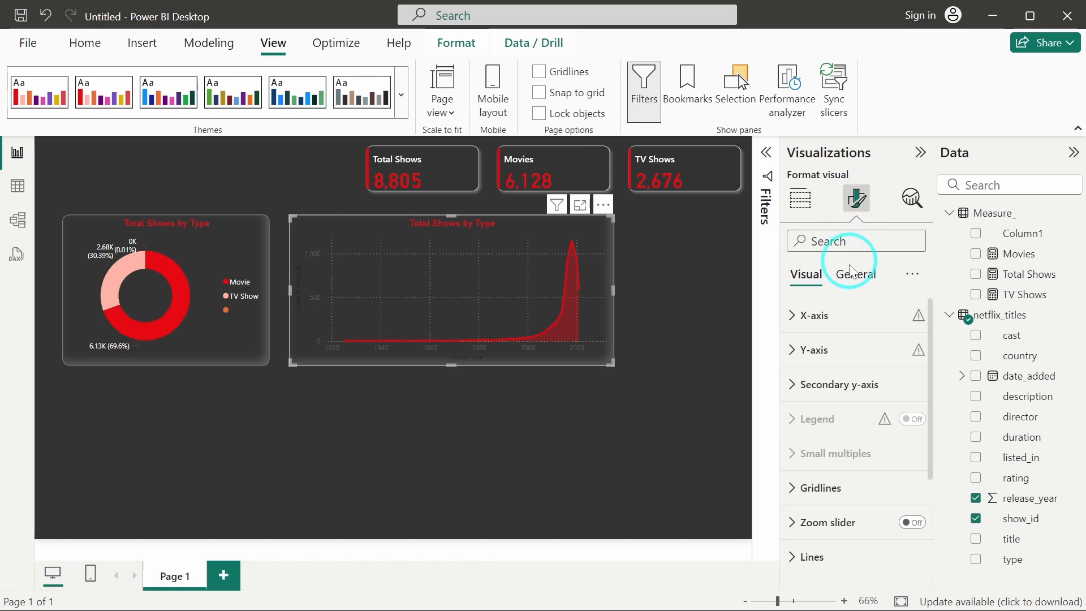
click(845, 327)
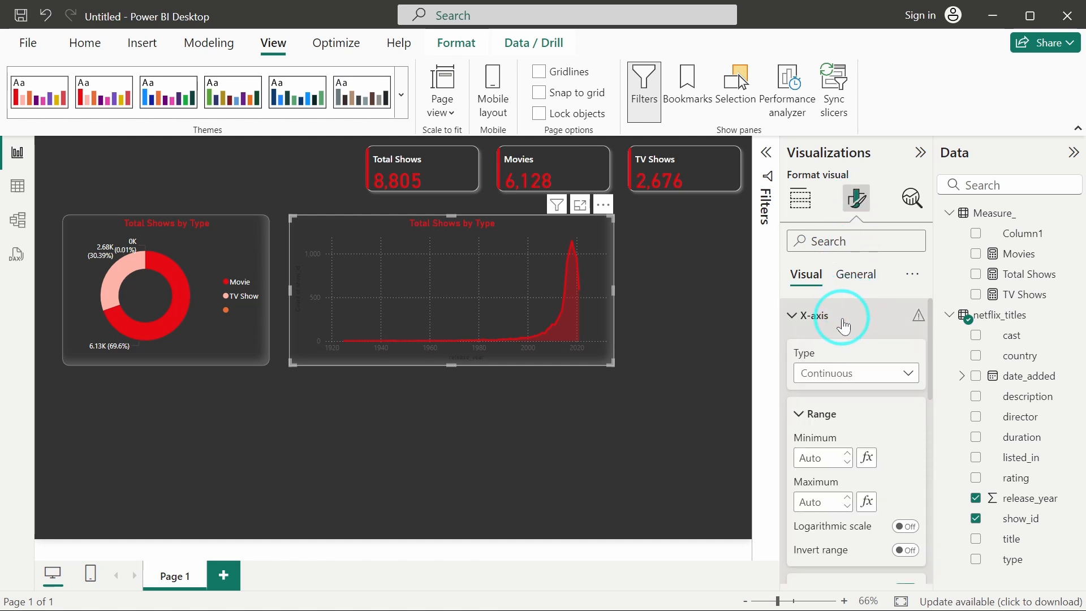
scroll(878, 417, down, 4)
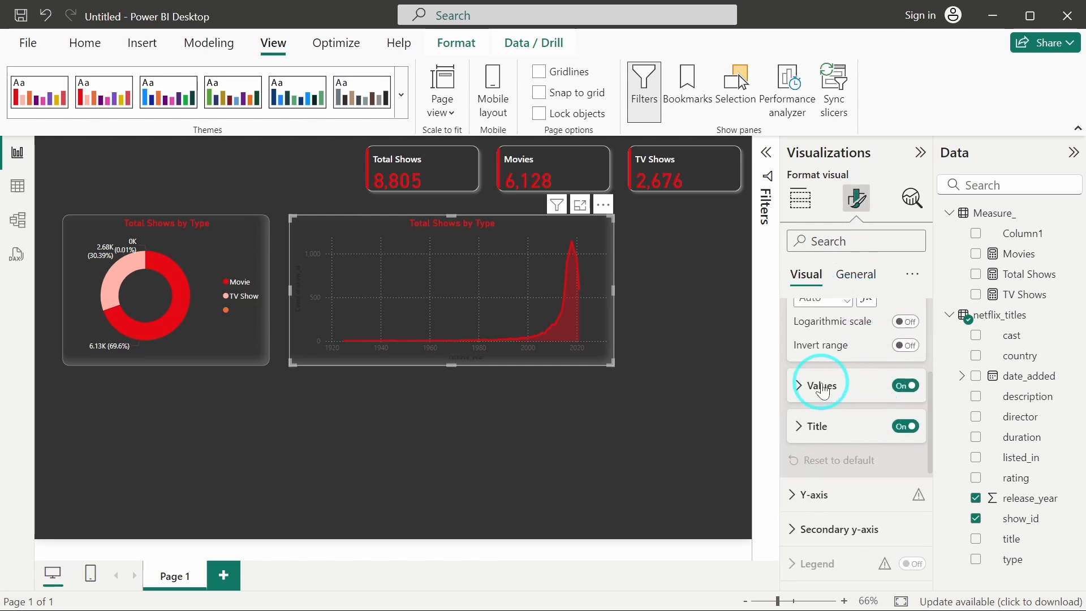
click(822, 385)
click(804, 406)
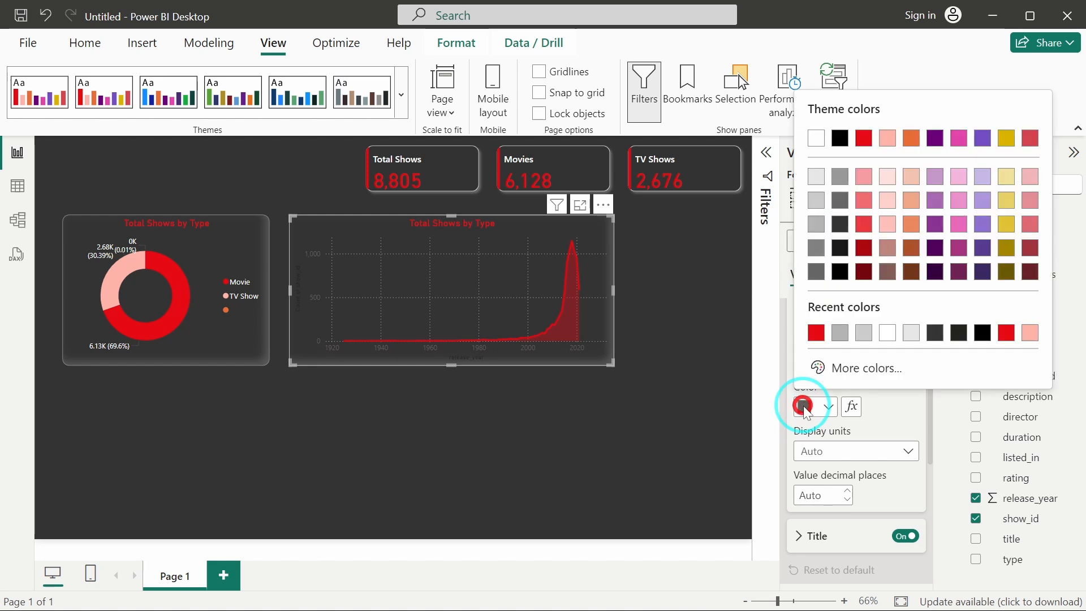
click(817, 138)
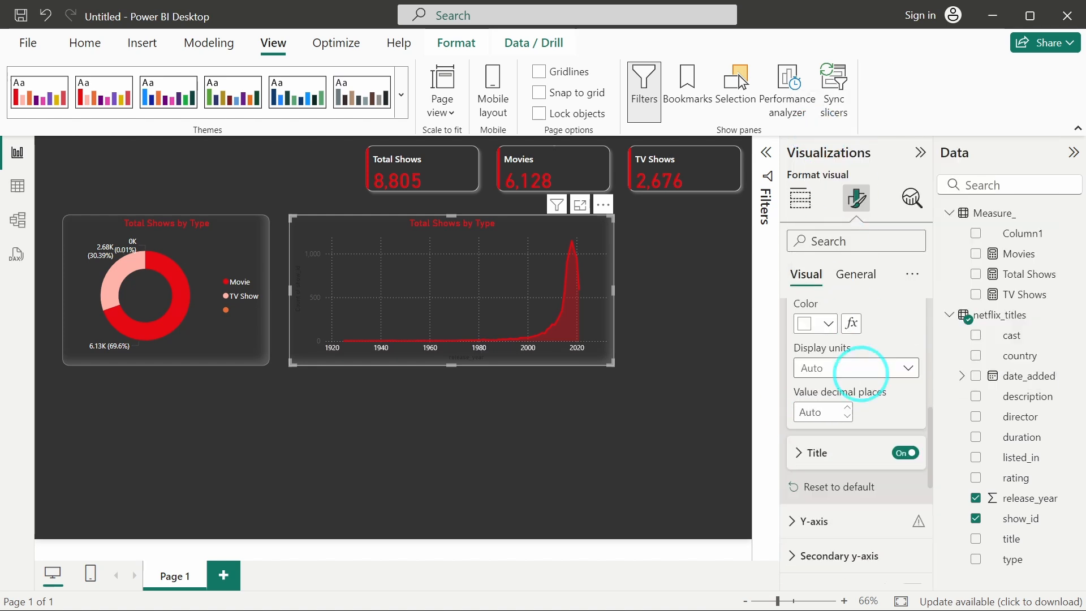
Set the area chart's Y-axis label color to white.
scroll(861, 374, down, 3)
click(835, 398)
scroll(829, 403, down, 2)
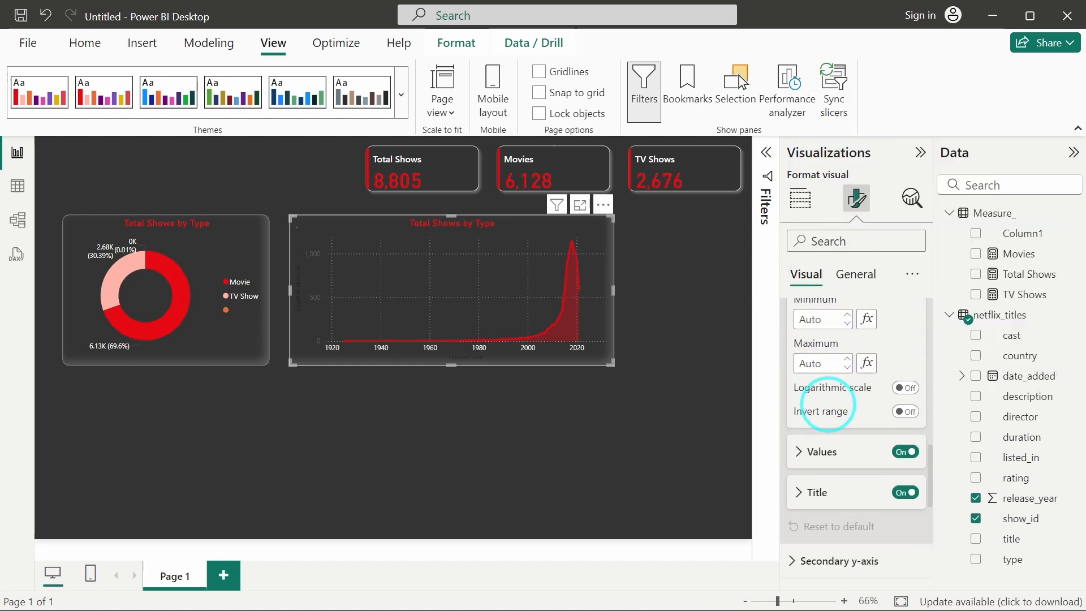
click(813, 451)
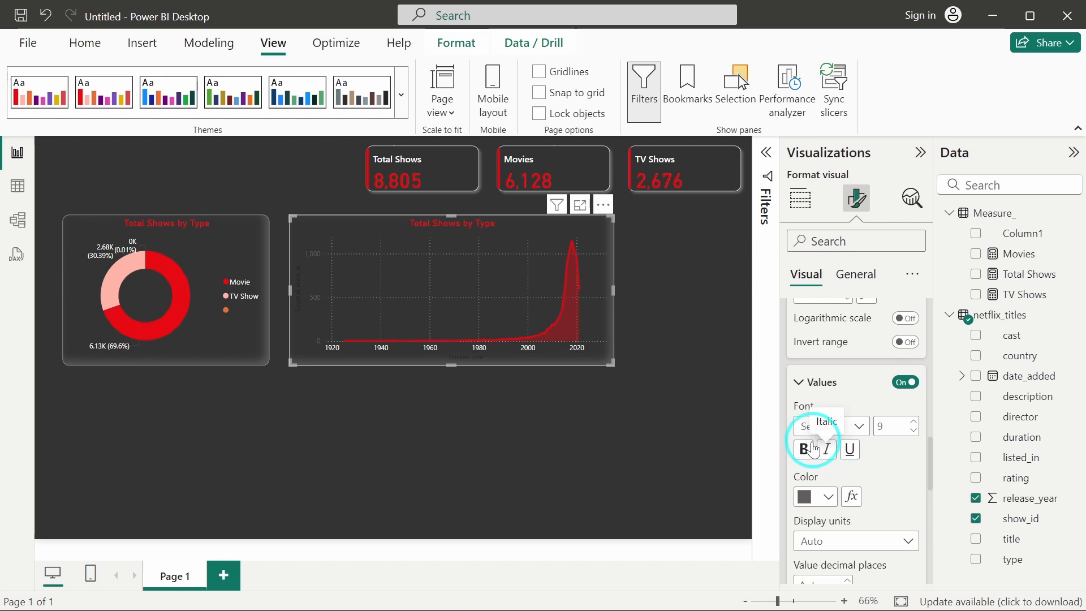
click(803, 496)
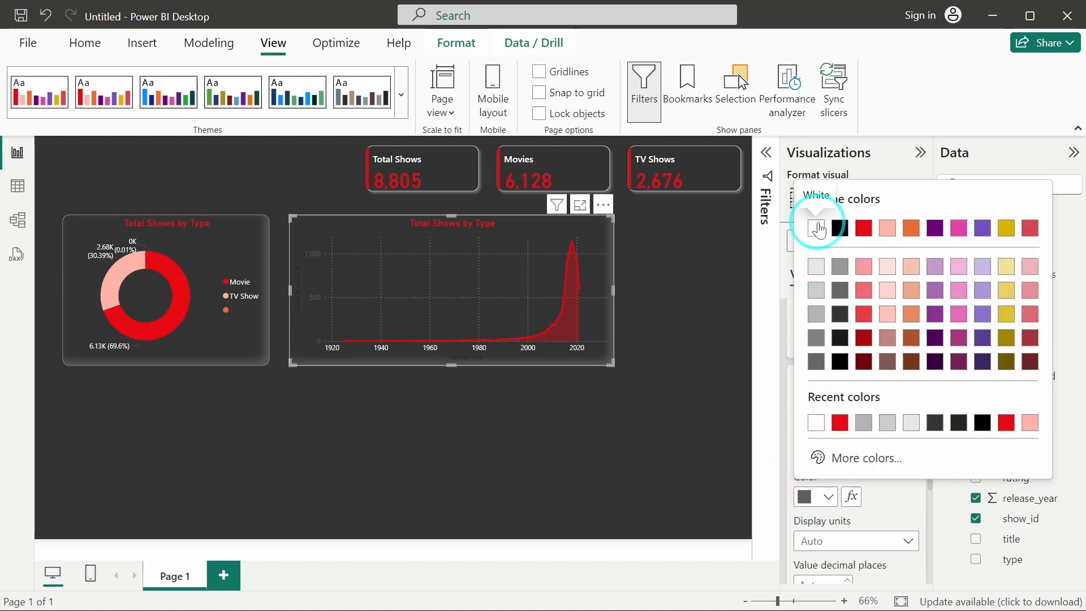
click(817, 229)
Turn off the Y-axis and X-axis titles on the area chart.
scroll(883, 430, down, 2)
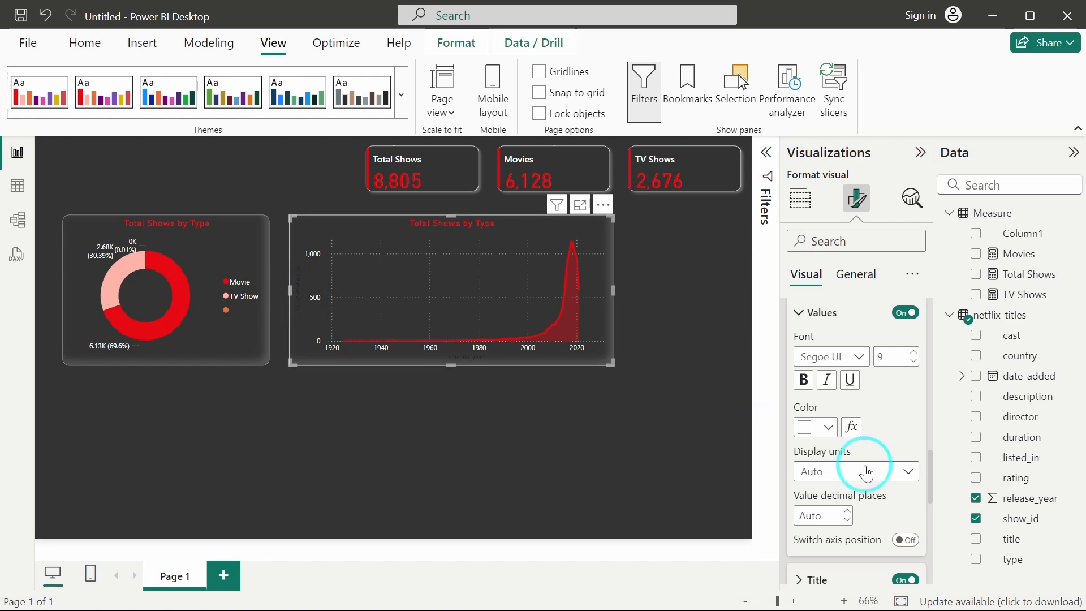
scroll(837, 464, down, 3)
click(909, 478)
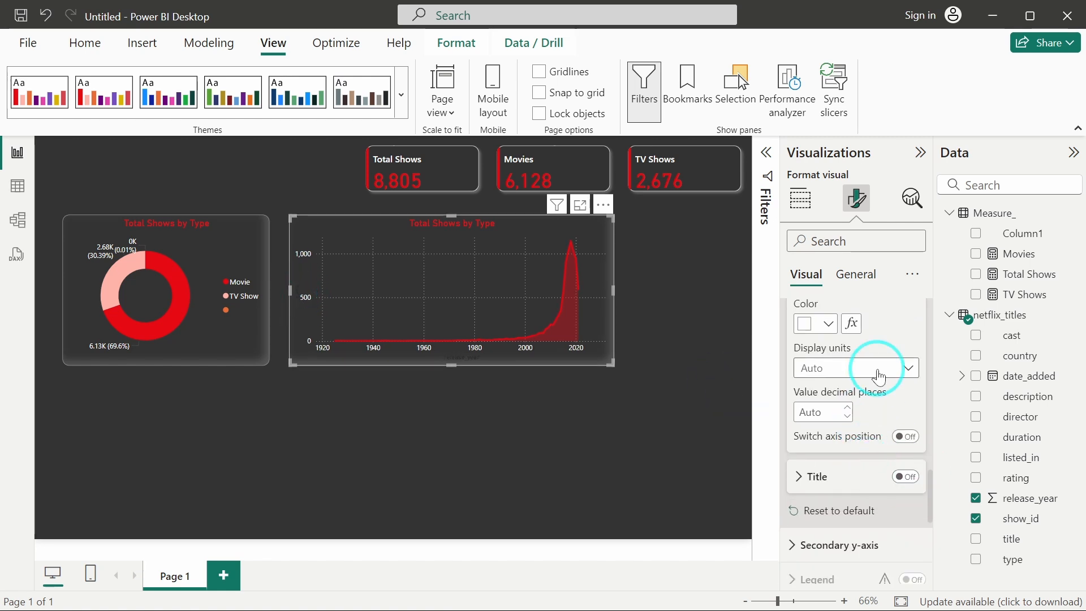
scroll(878, 369, up, 5)
scroll(878, 369, down, 5)
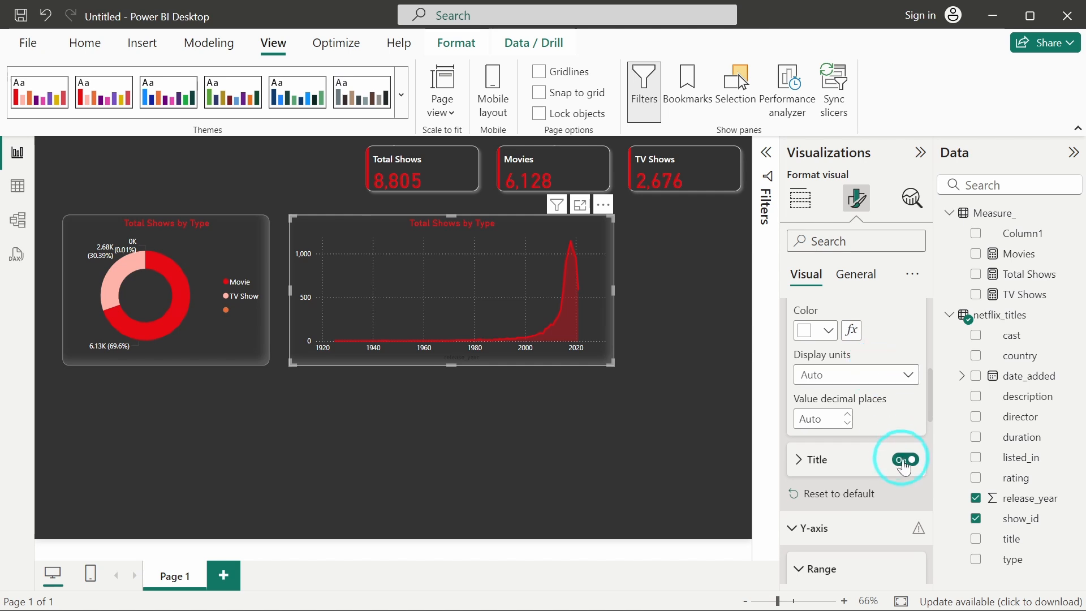
click(905, 460)
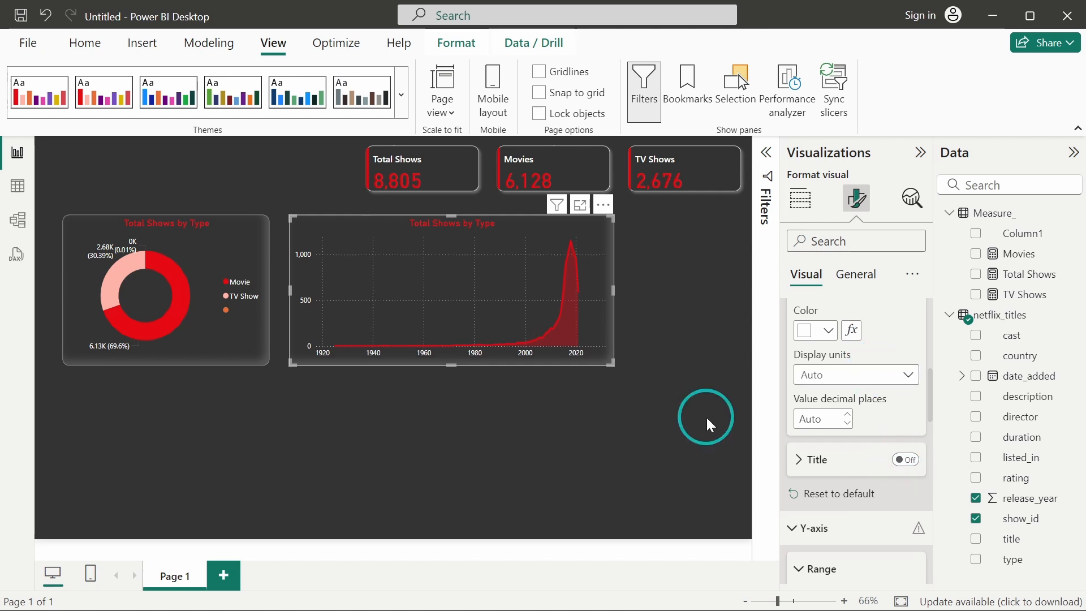
Narrow the area chart slightly and place a copy of the donut chart at the right end of the row.
mouse_move(549, 268)
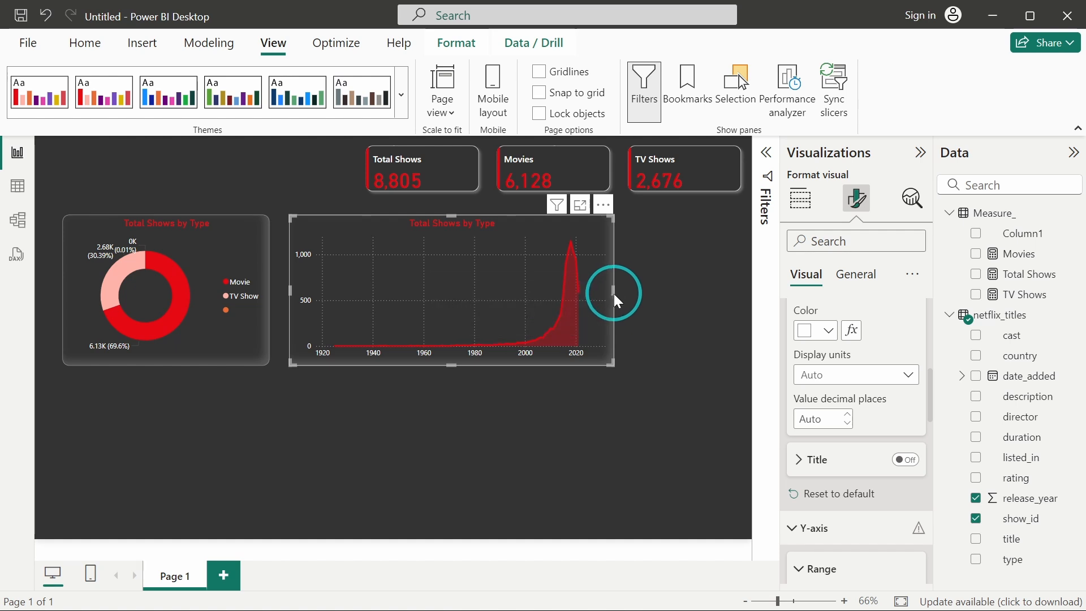
drag(613, 293, 594, 291)
click(249, 260)
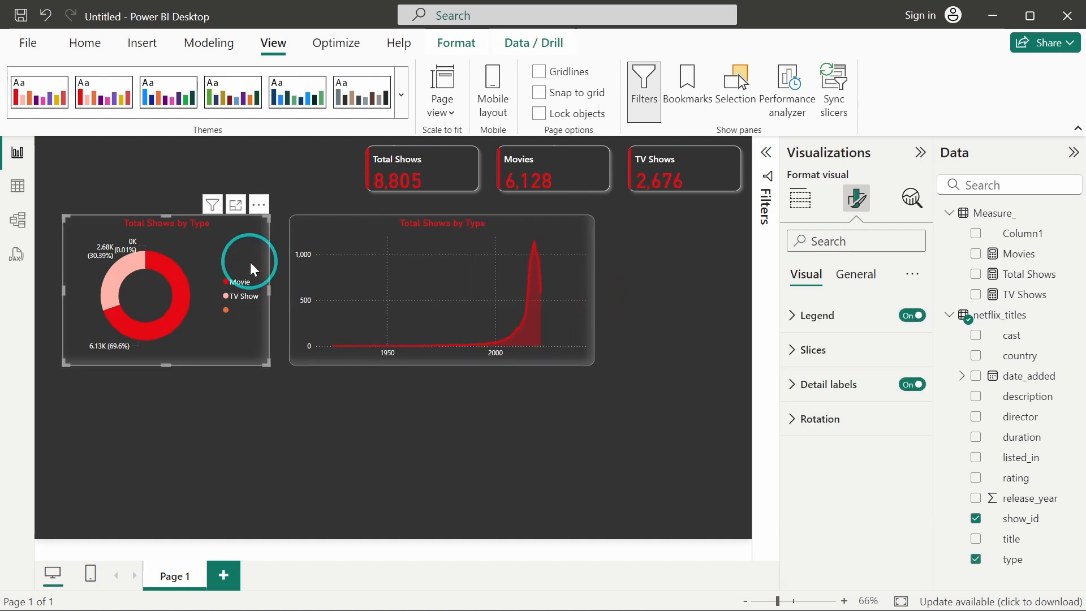
drag(250, 260, 745, 258)
Shift the first donut and the area chart left and widen the area chart to meet the new donut.
click(224, 242)
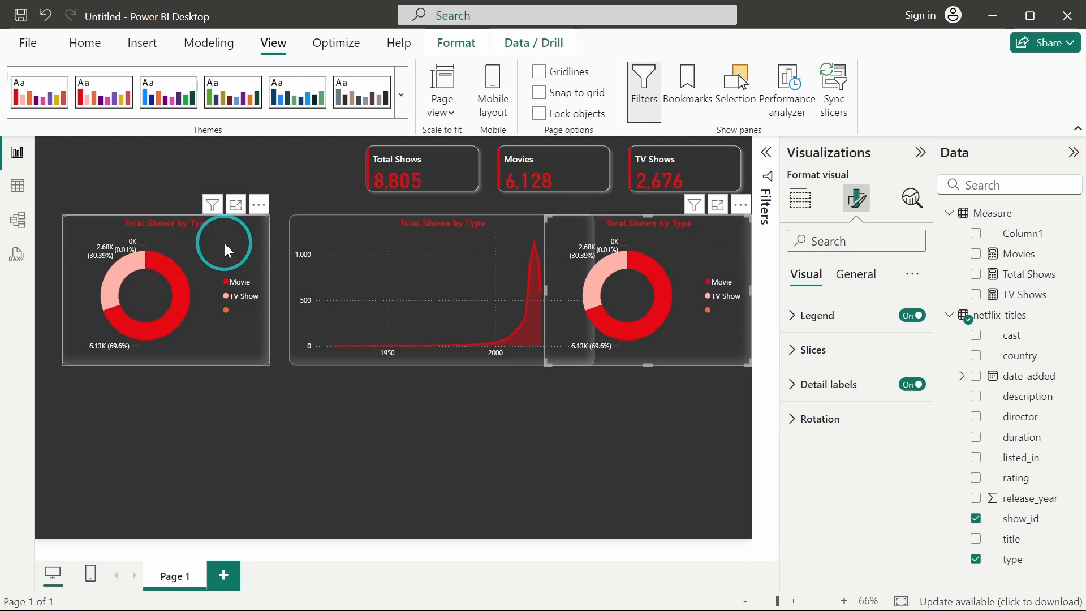
drag(224, 242, 208, 241)
drag(361, 225, 332, 226)
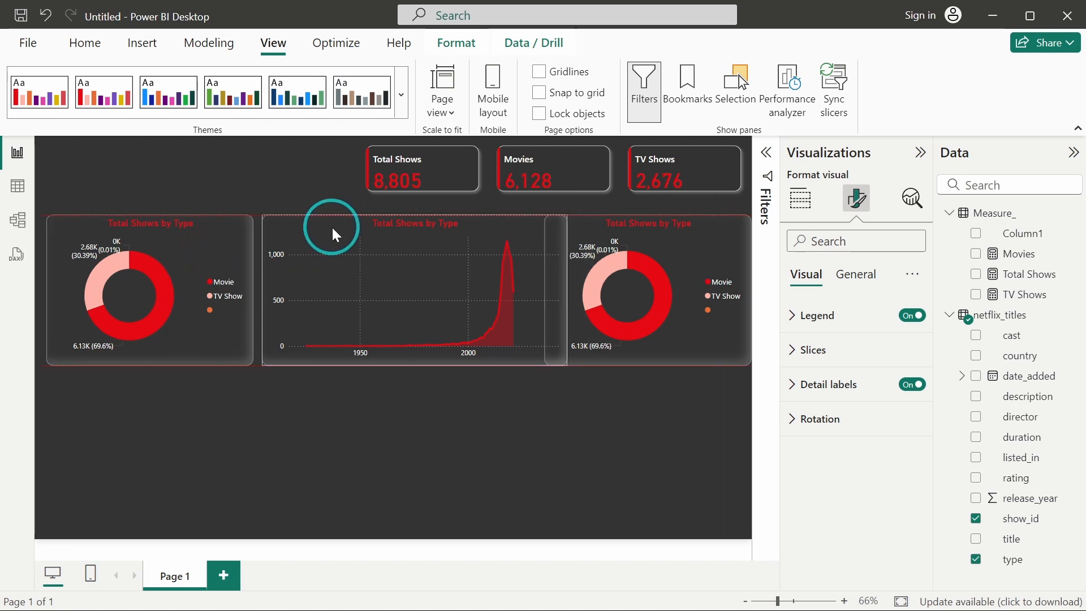
click(596, 237)
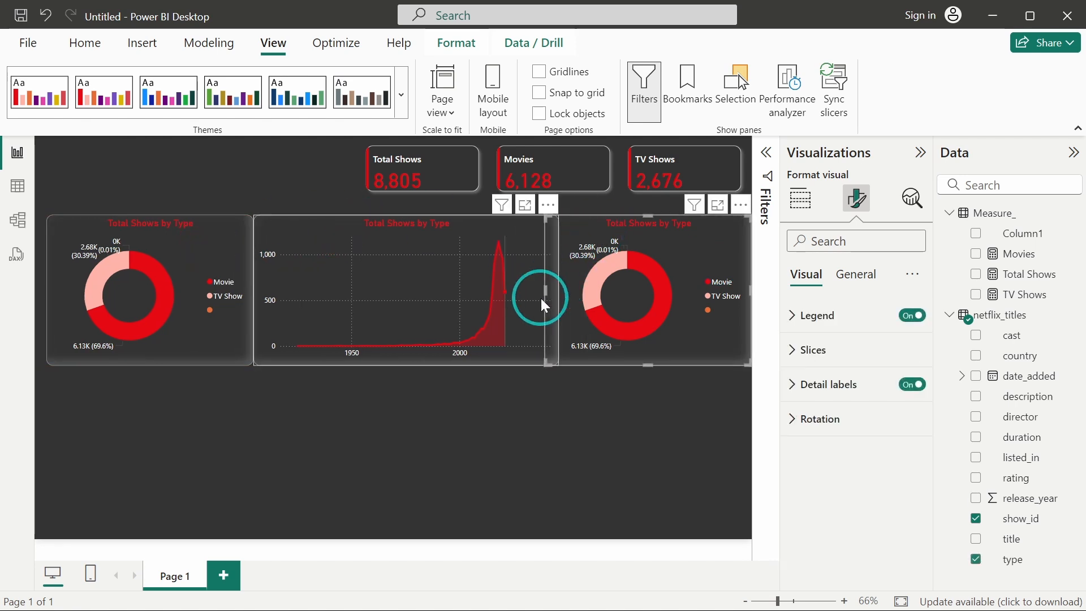
mouse_move(545, 298)
mouse_down()
mouse_move(586, 288)
mouse_move(533, 290)
mouse_move(554, 289)
mouse_up()
click(552, 288)
click(598, 240)
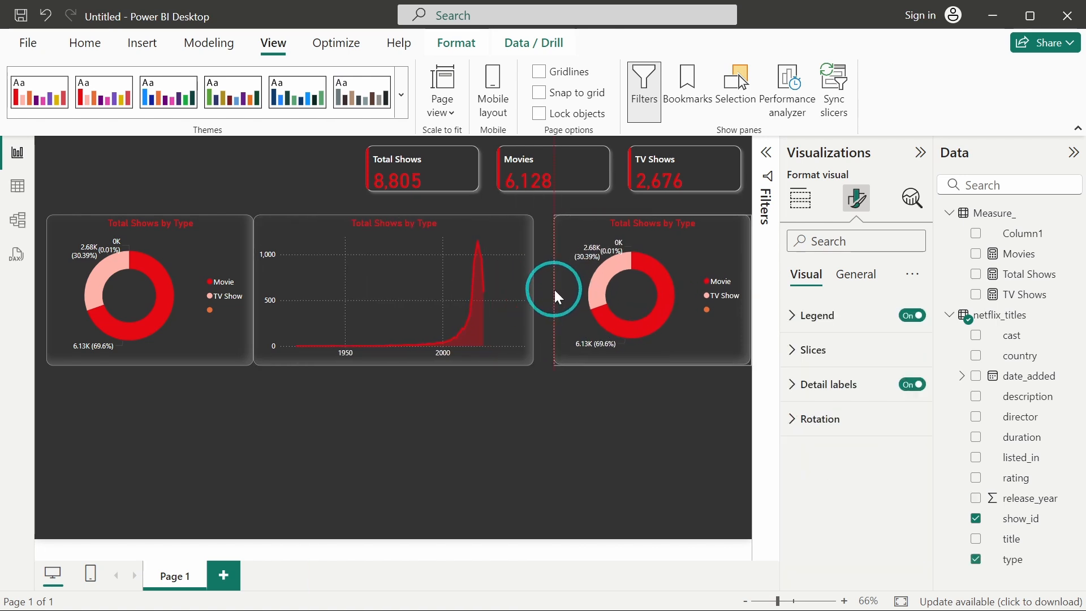
Replace the copied donut's values with a count of director and rename that field Total Directors.
click(802, 199)
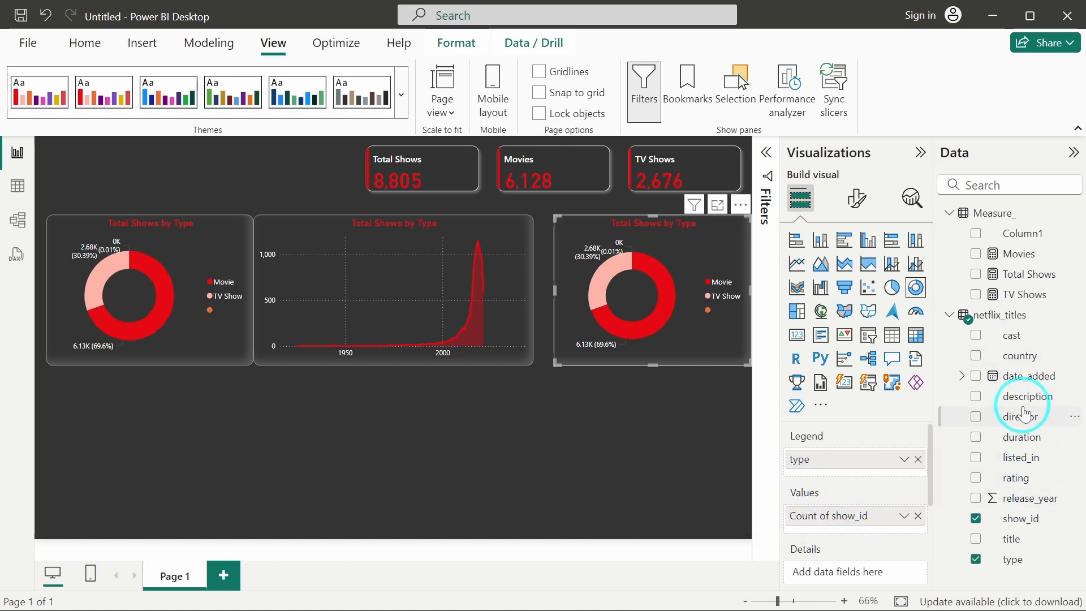
drag(1025, 415, 843, 512)
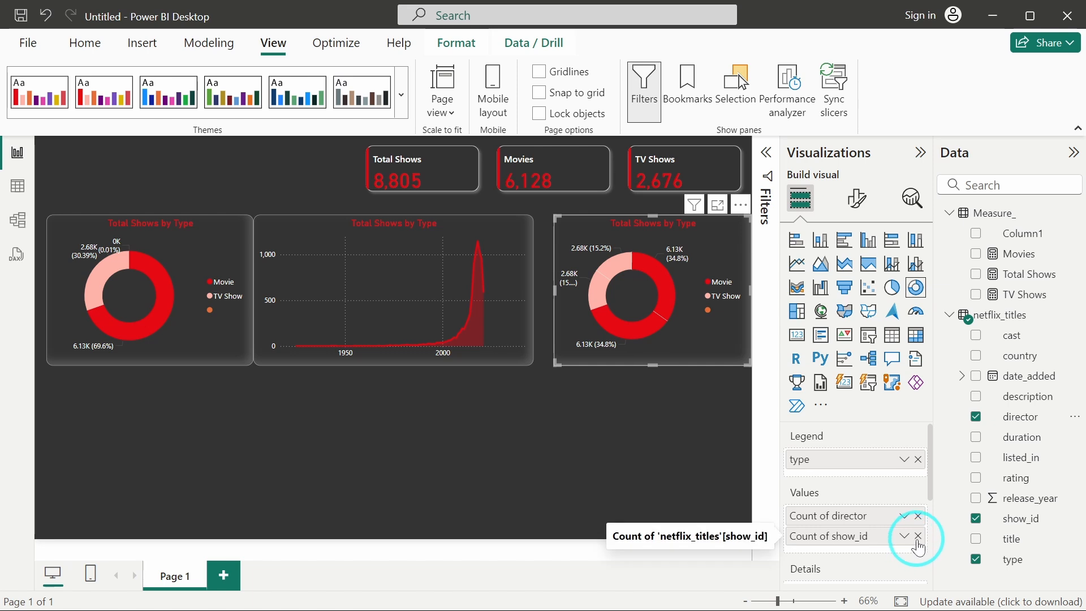
click(917, 537)
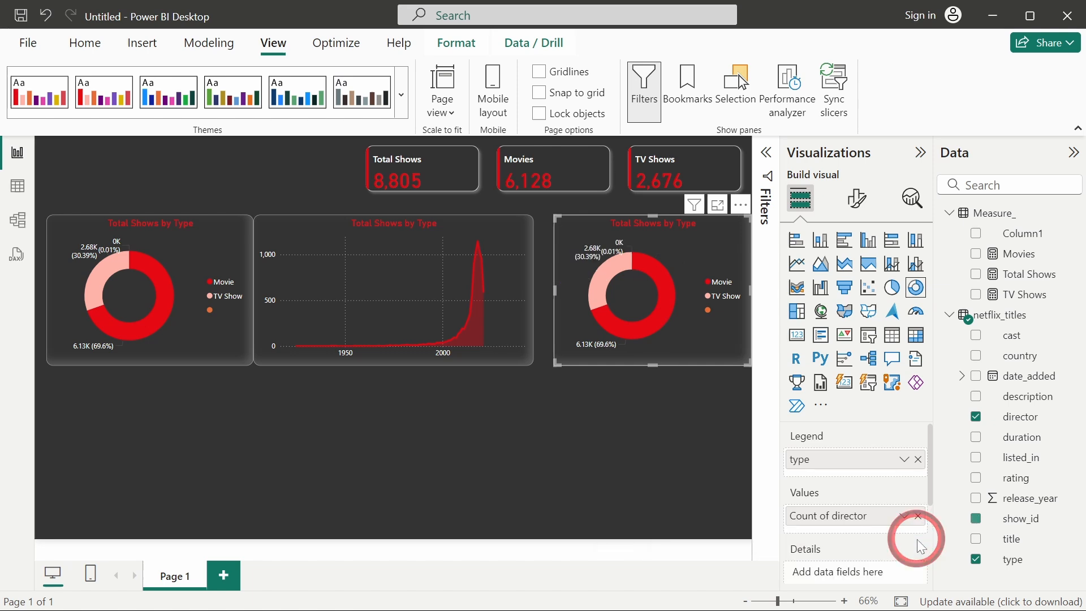
double_click(855, 516)
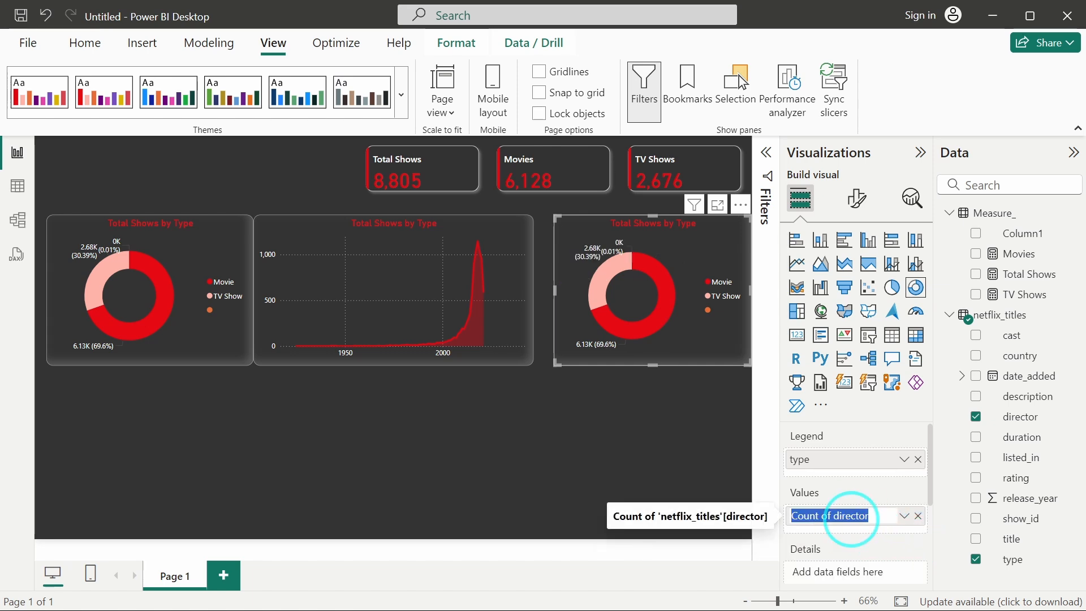
text(Total Dire)
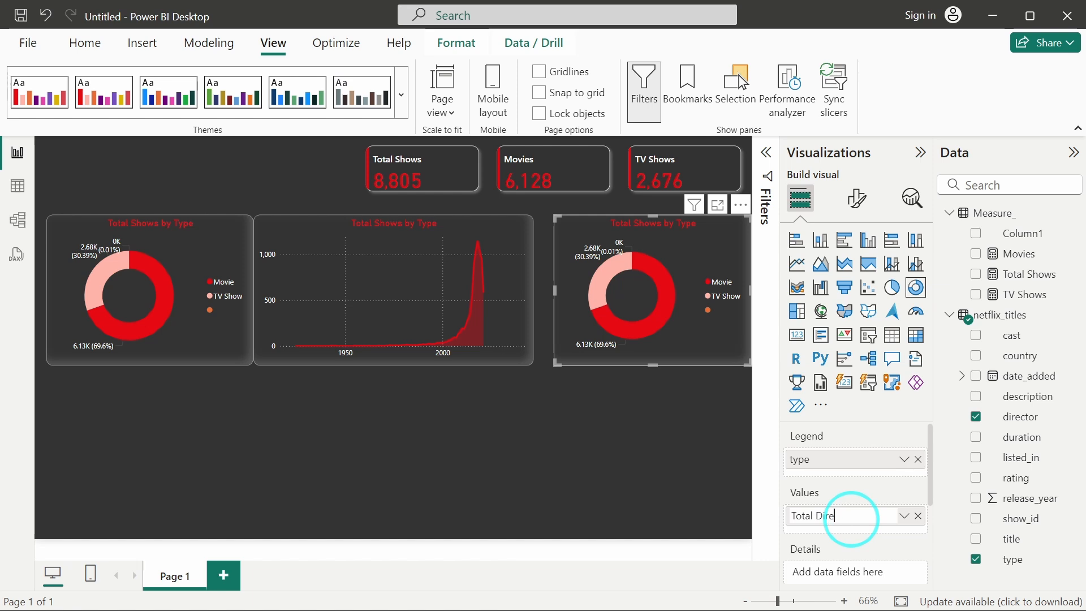
text(ctors)
key(Return)
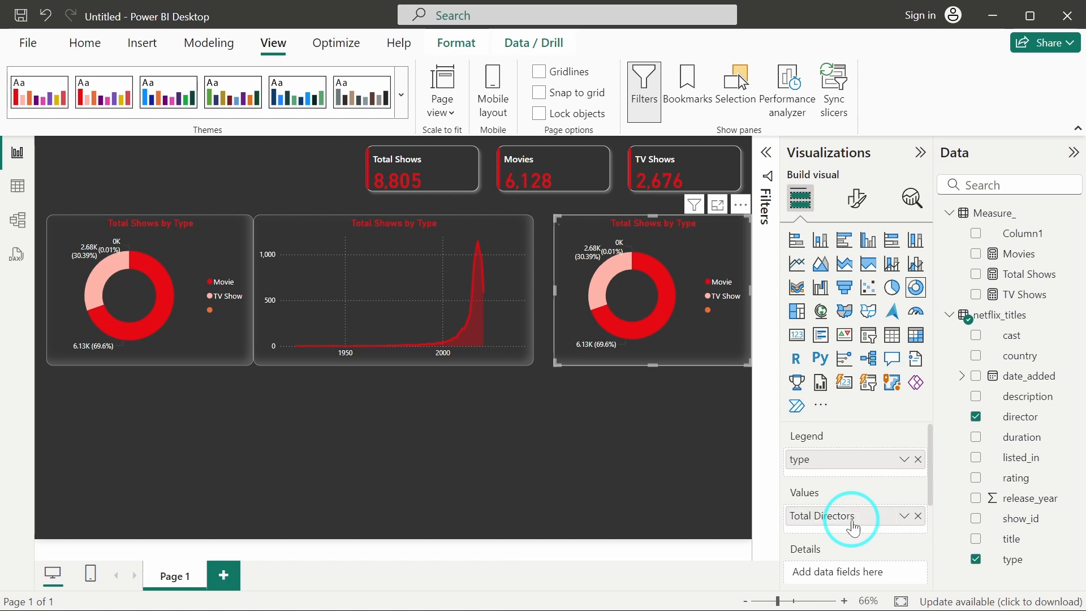
Rename the copied donut's legend field to Type.
double_click(814, 465)
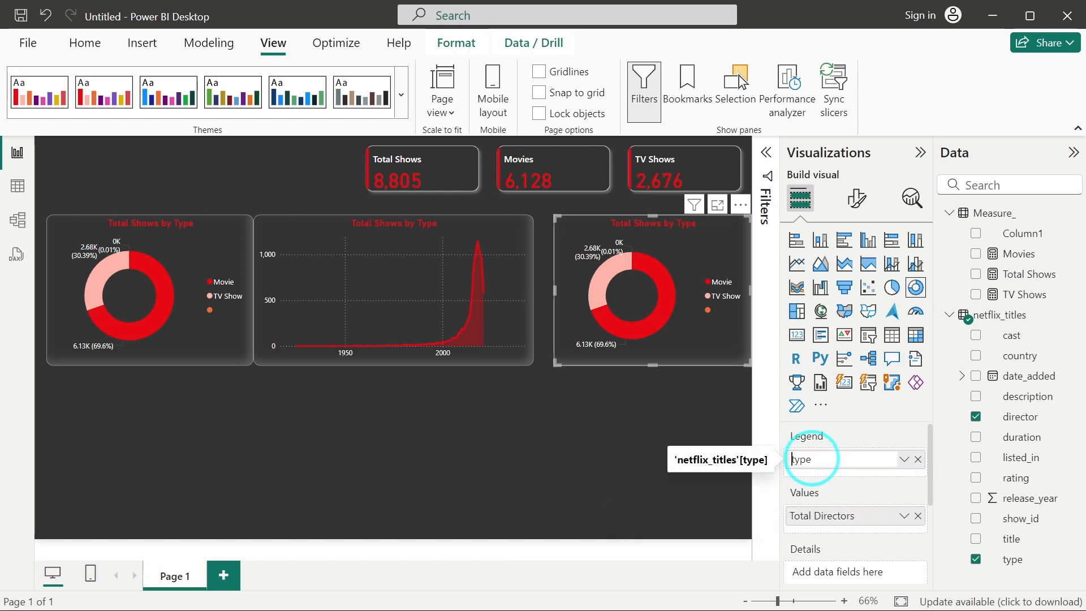
key(Delete)
text(T)
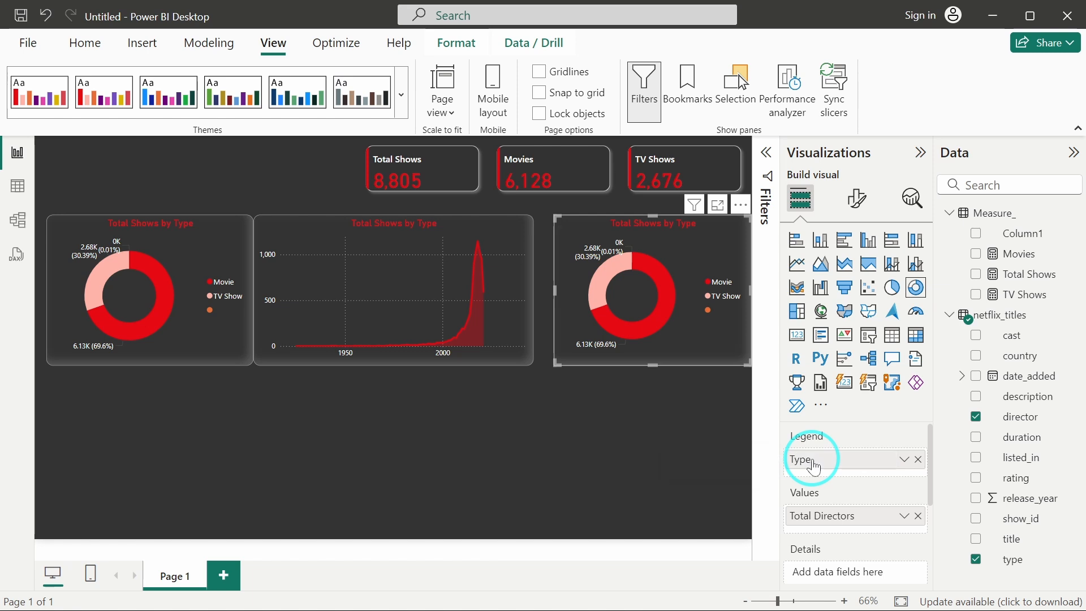
click(626, 426)
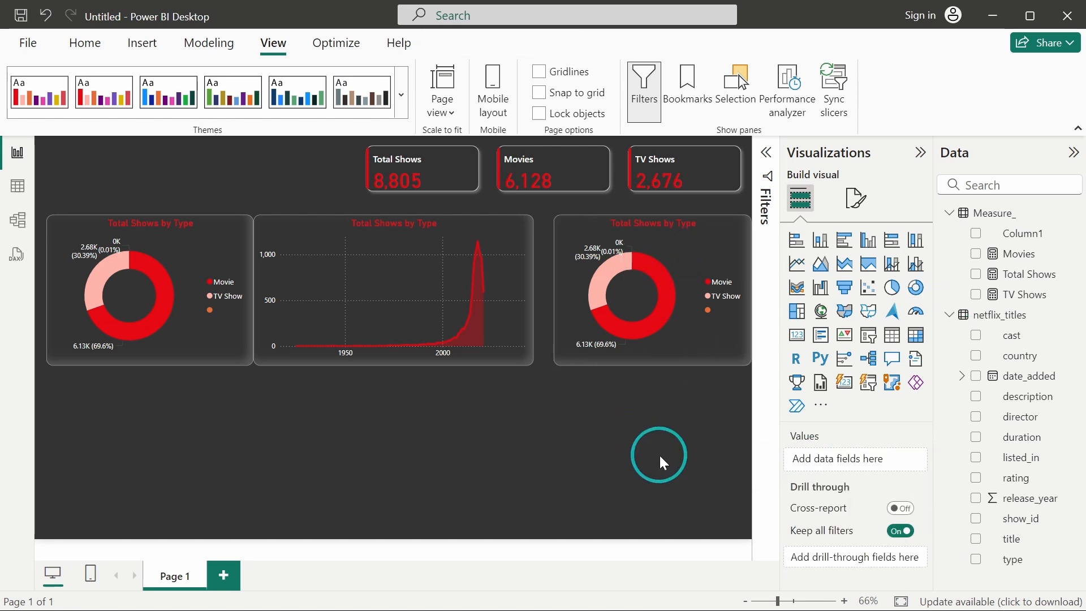
click(634, 286)
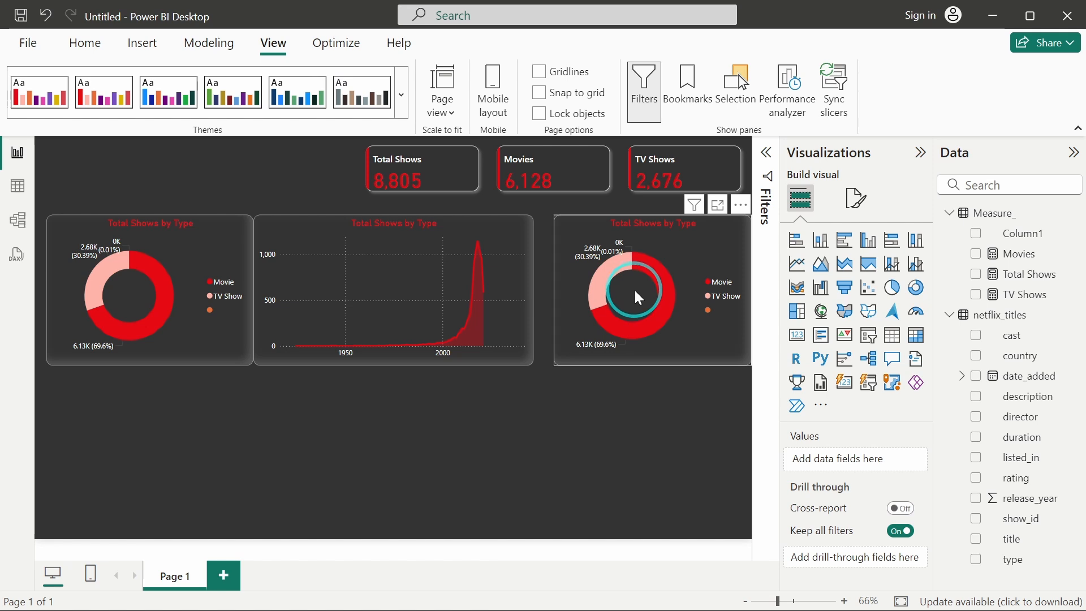
click(621, 292)
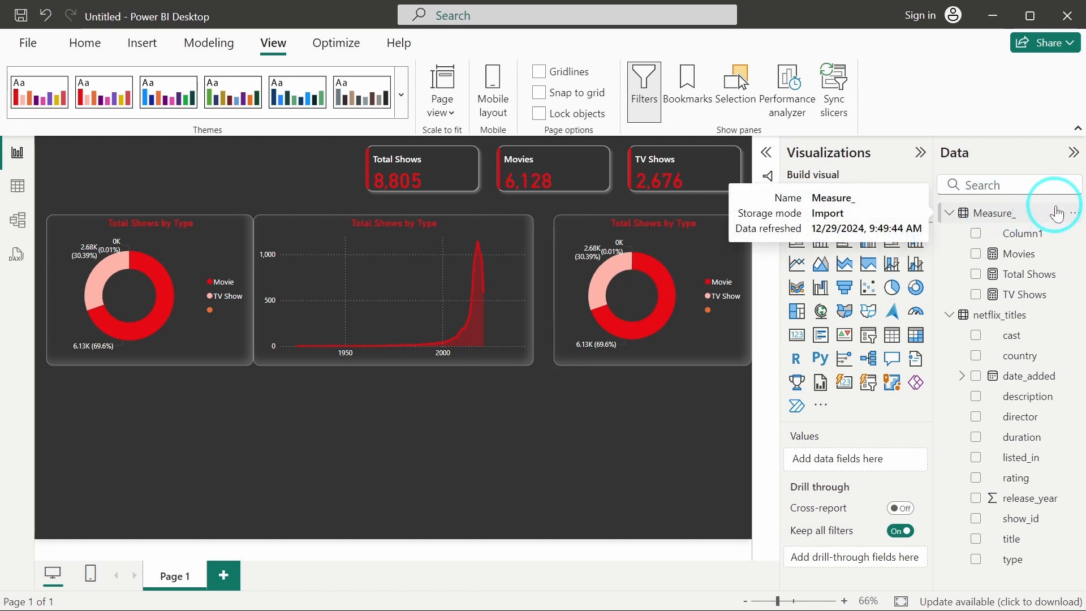
Create a new measure in the Measure_ table named Total Director and start a new formula line.
click(1077, 219)
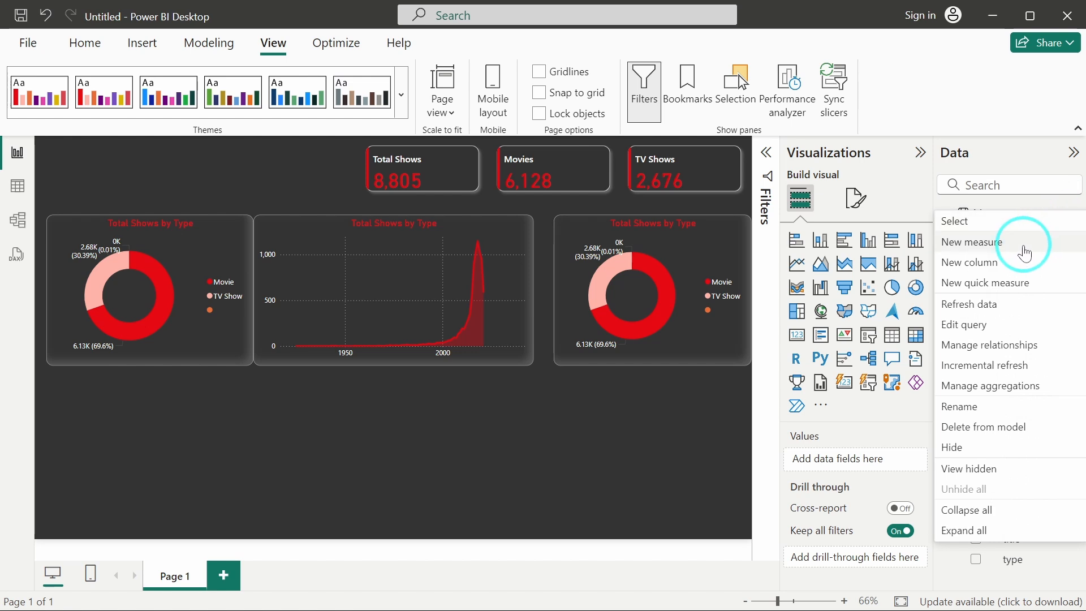
click(992, 251)
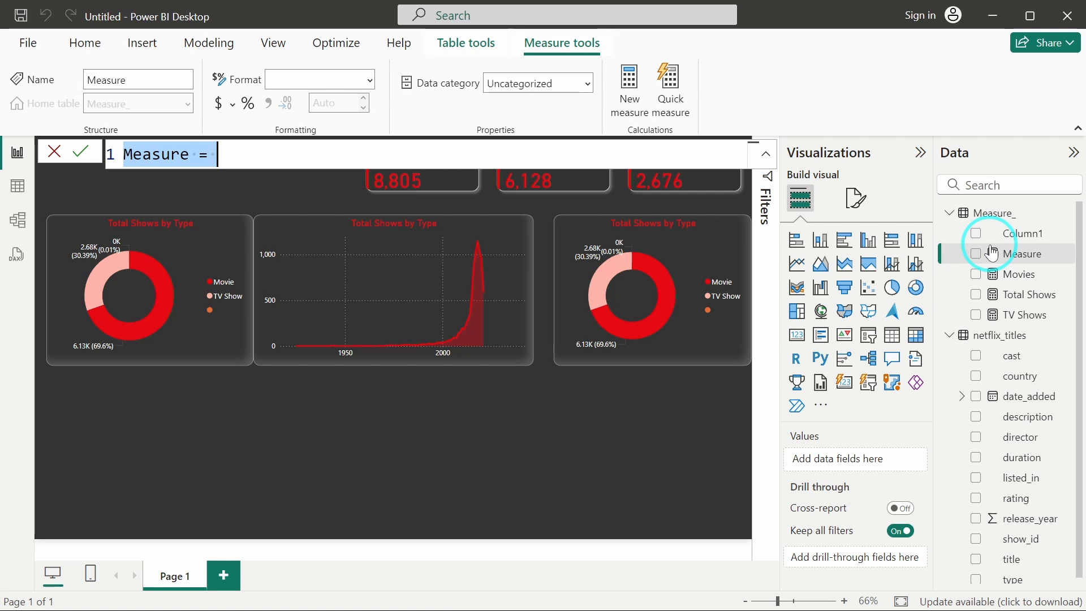
text(Tota)
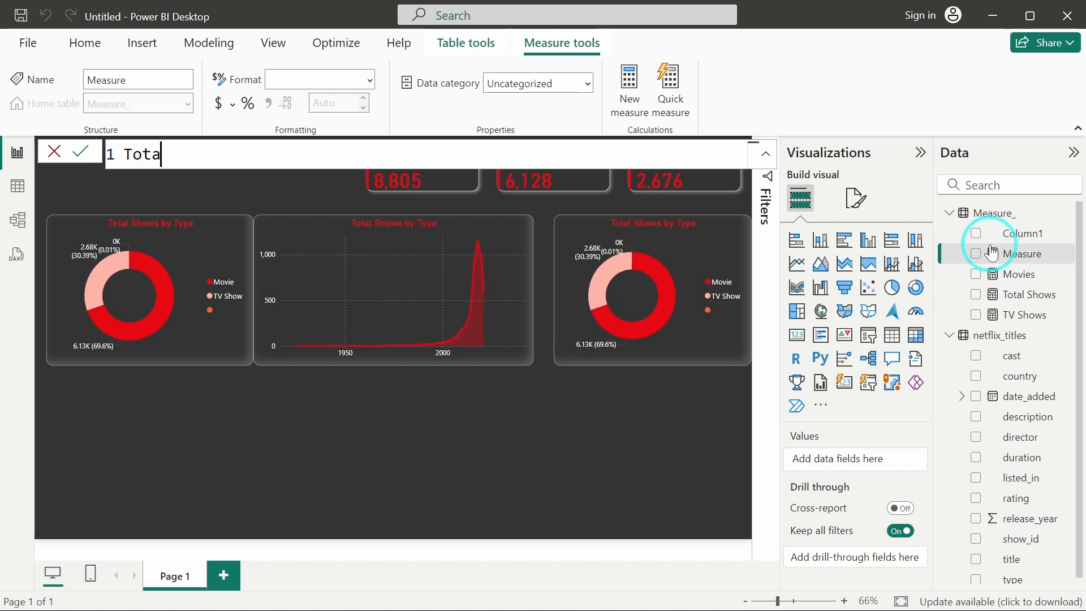
text(l Director =)
key(shift+Return)
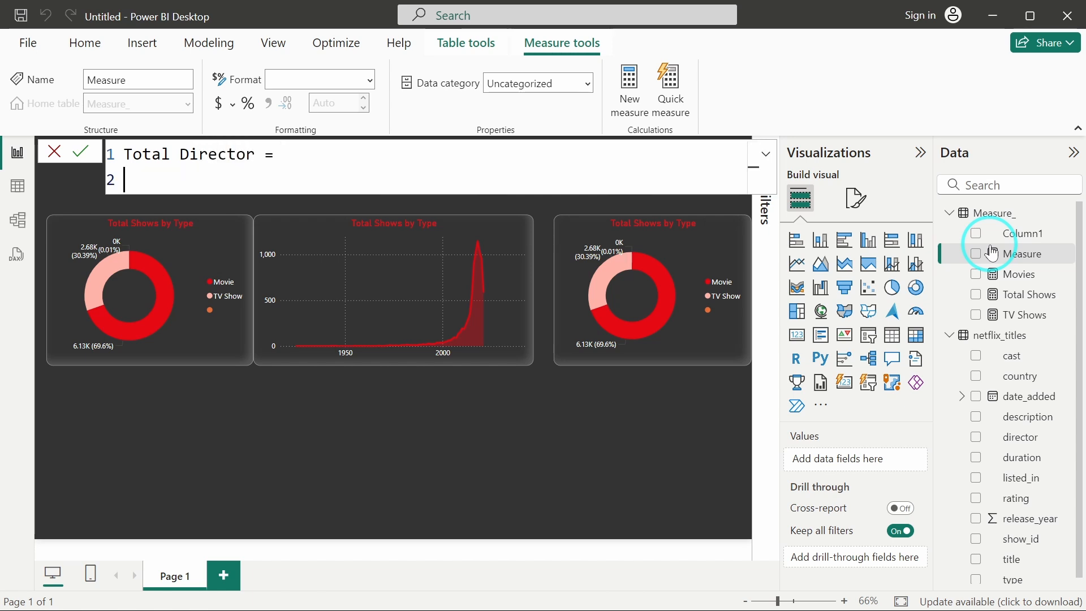
Define the Total Director measure as CALCULATE(DISTINCTCOUNT(netflix_titles[director])).
text(CALC)
key(Tab)
text(()
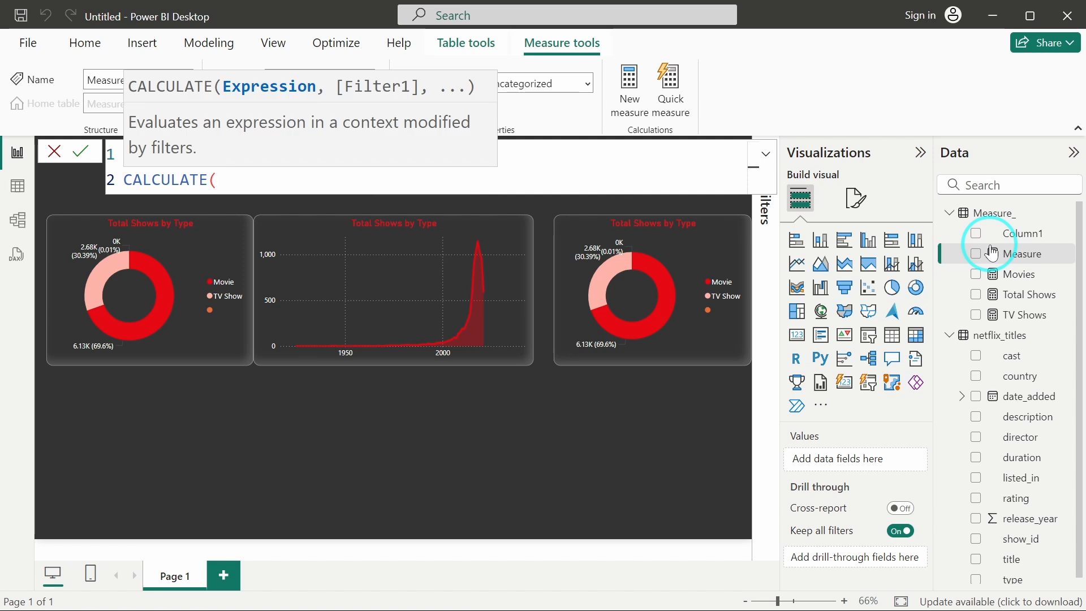
text(DIST)
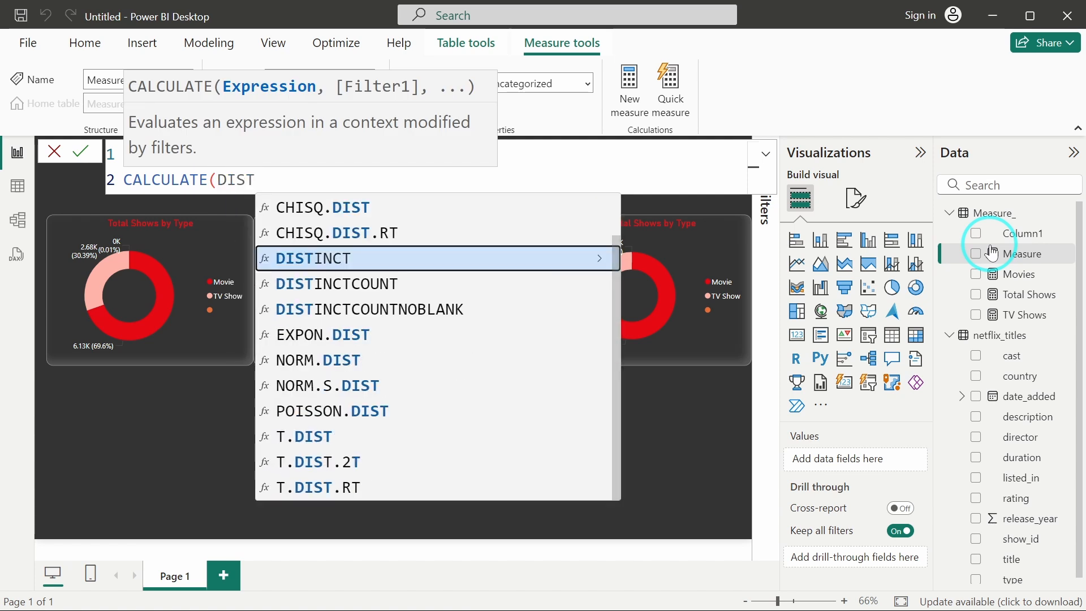
key(Down)
key(Tab)
text(()
text(Di)
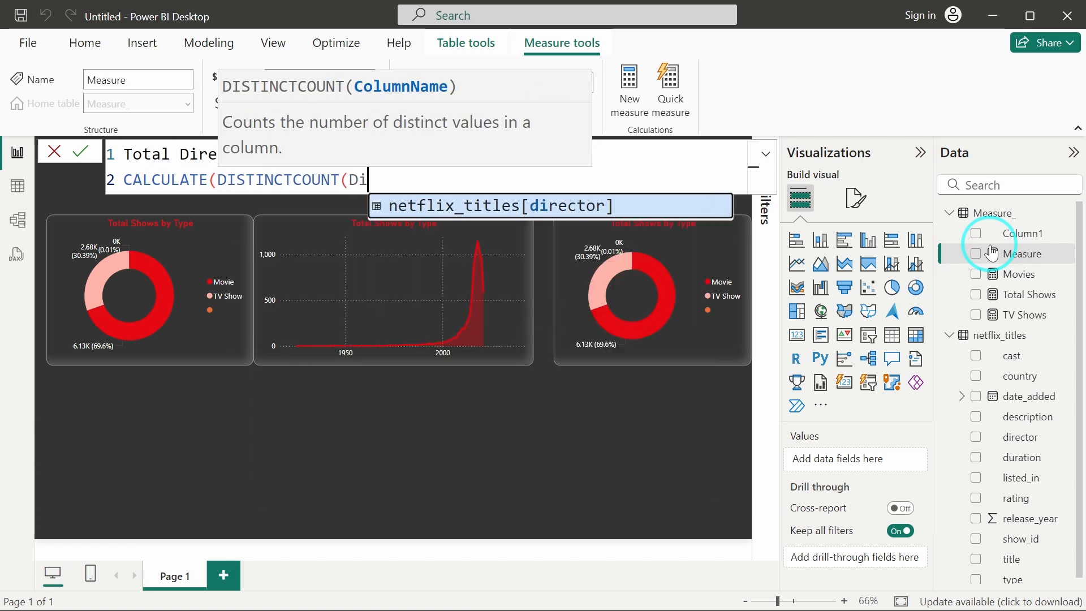
text(rect)
key(Tab)
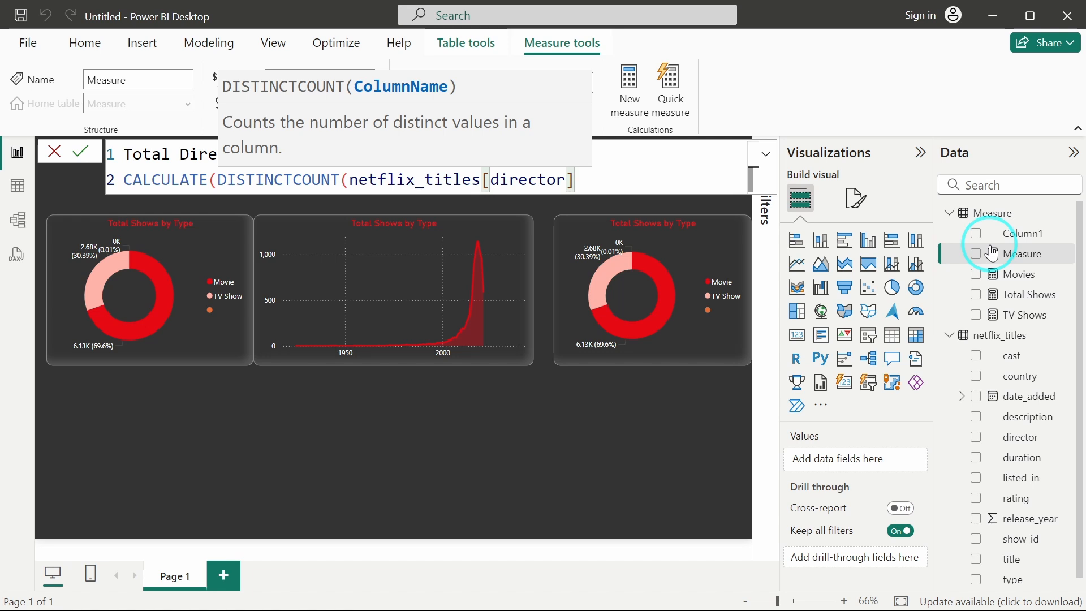
text(,)
key(BackSpace)
text())
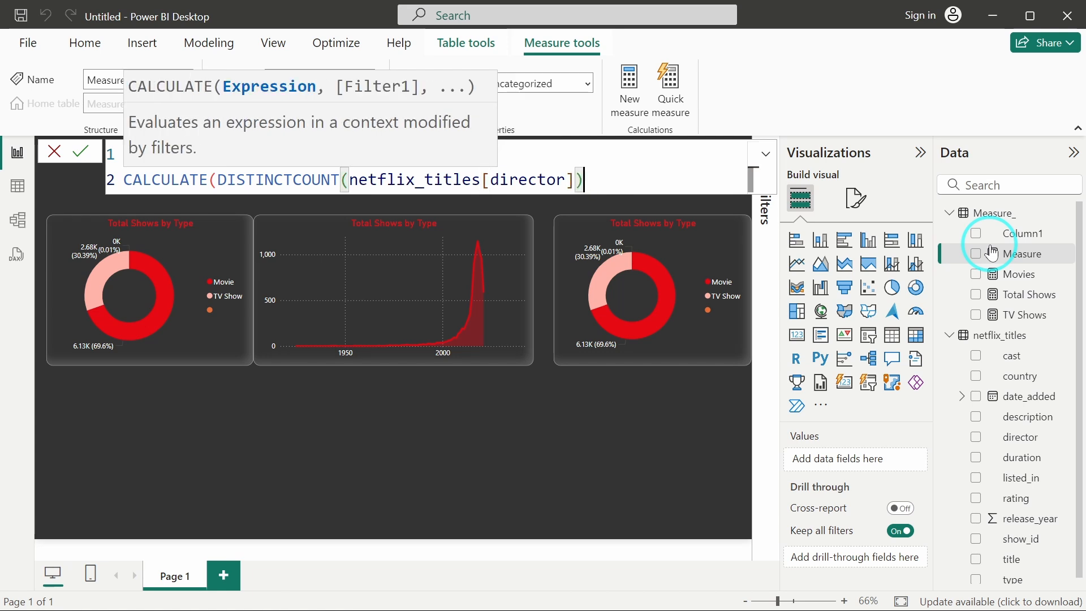
text())
key(Return)
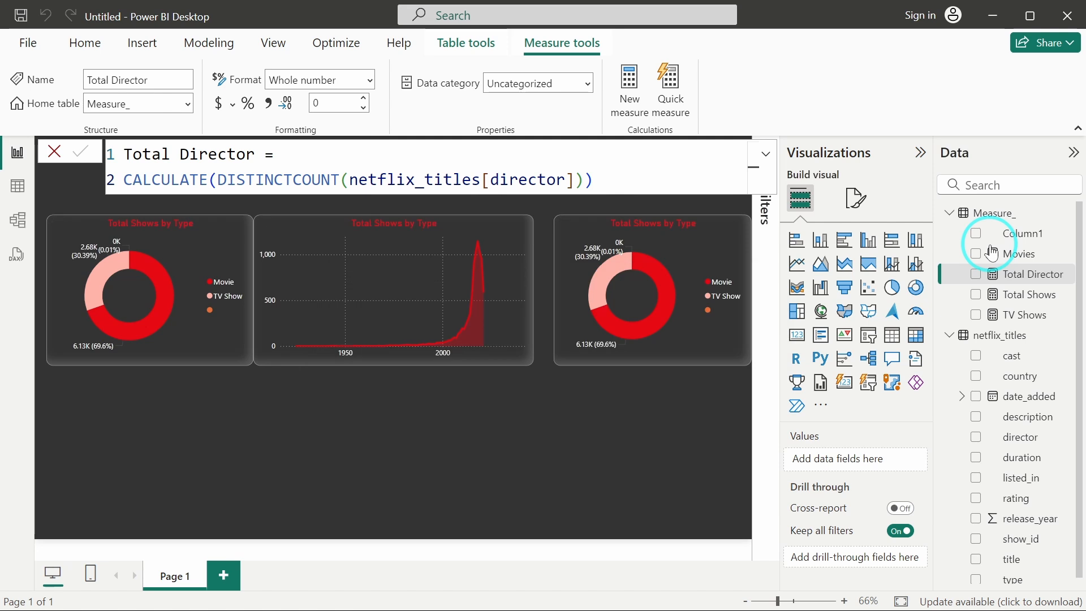
Add a card visual showing the Total Director measure and place it over the copied donut chart.
click(645, 472)
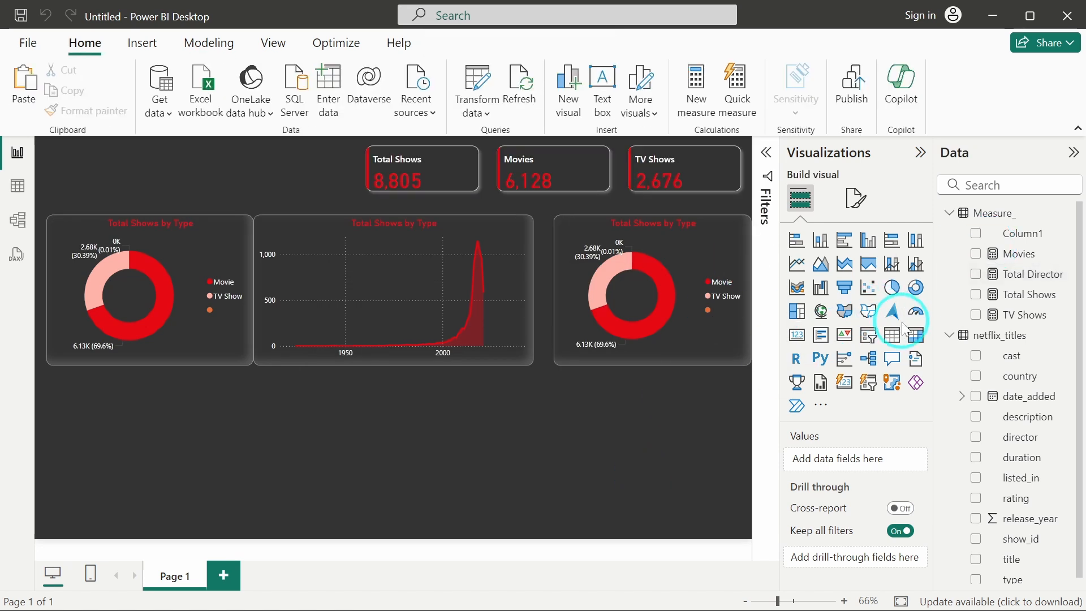
click(797, 339)
drag(182, 449, 614, 308)
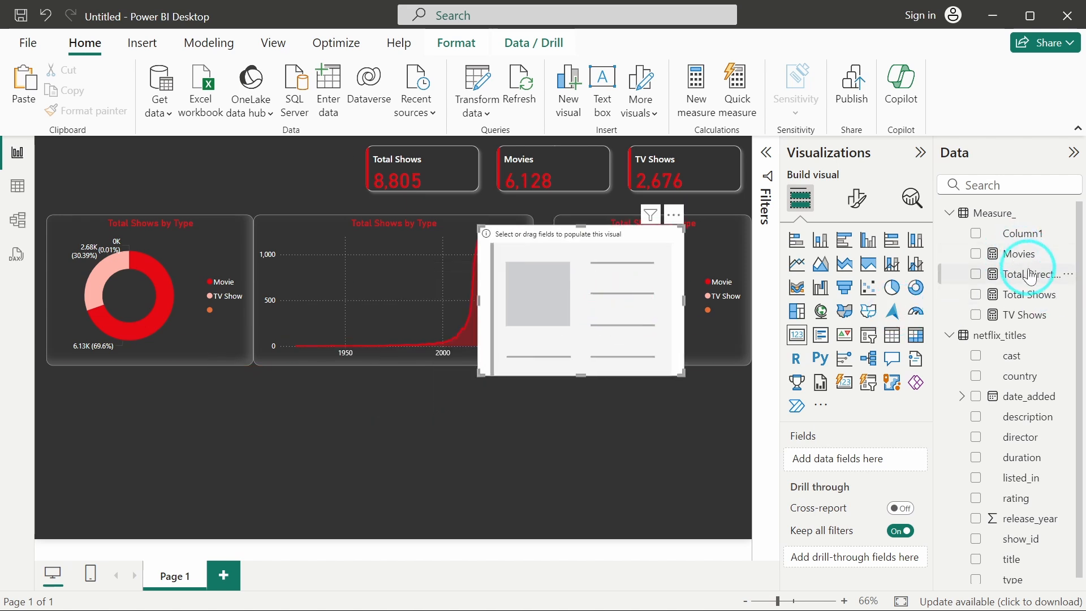
drag(1029, 274, 922, 453)
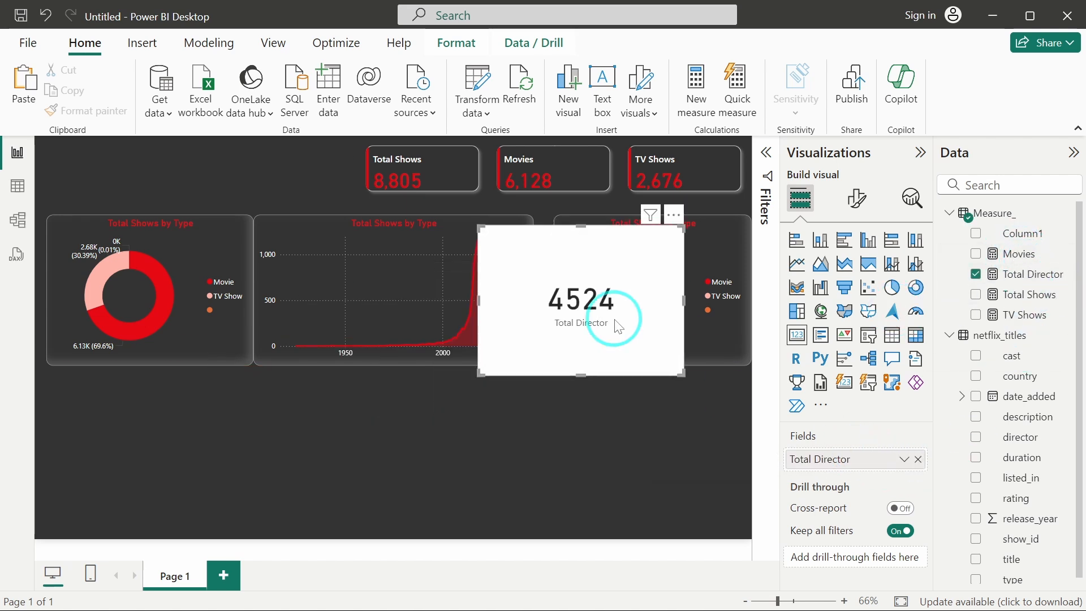
drag(618, 315, 657, 315)
Turn off the card's category label and its background.
click(857, 198)
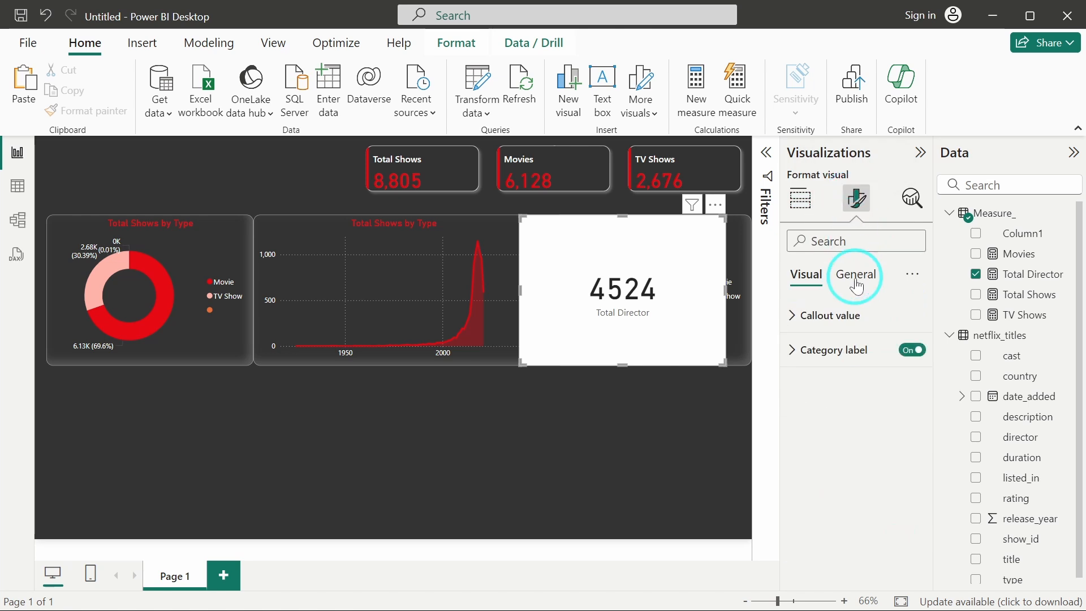
click(912, 350)
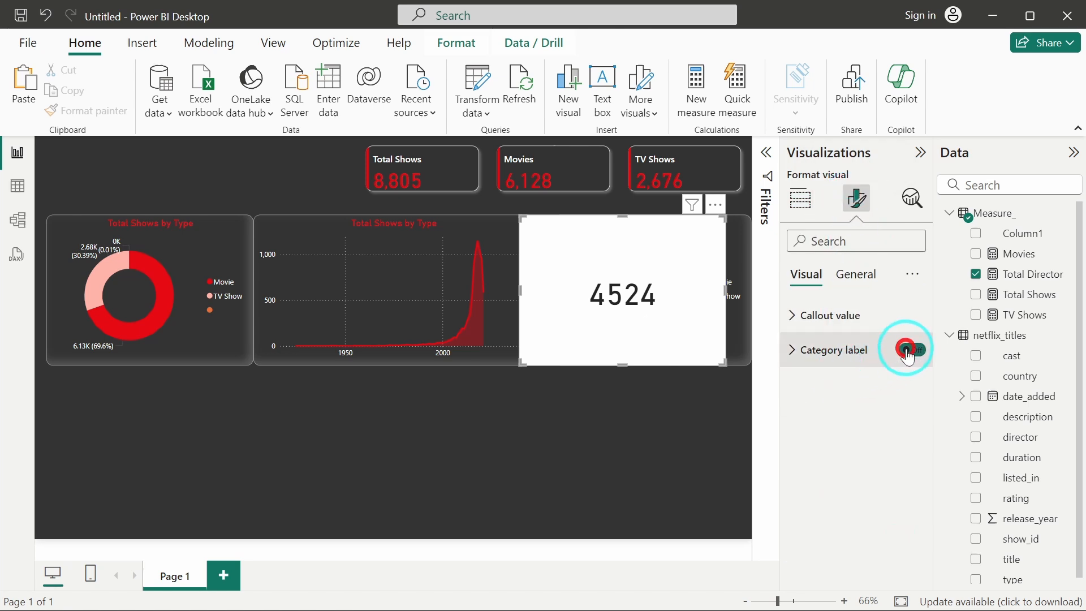
click(854, 276)
click(861, 385)
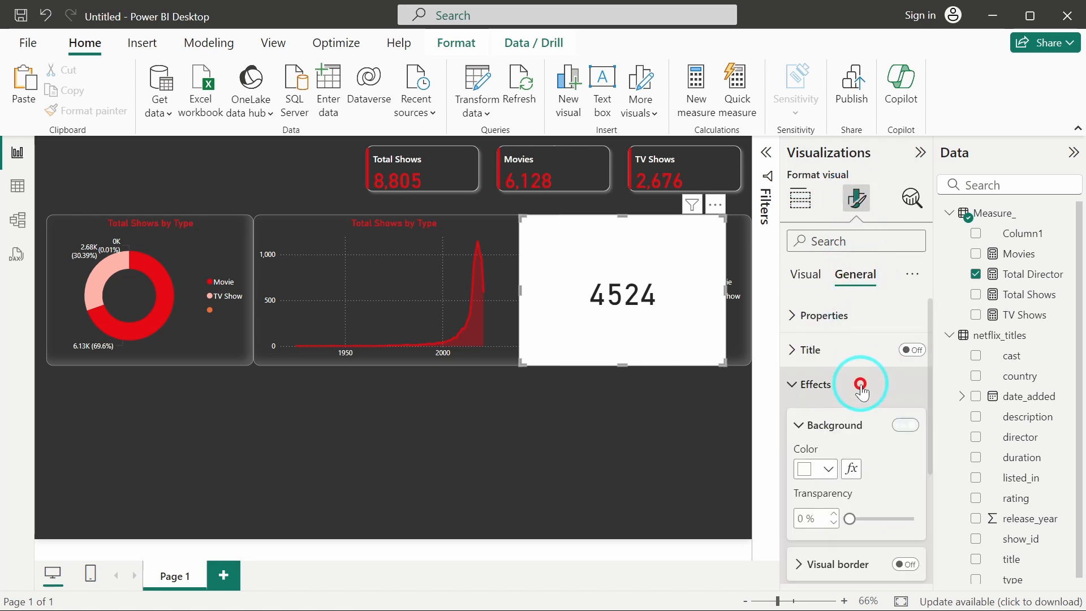
click(905, 425)
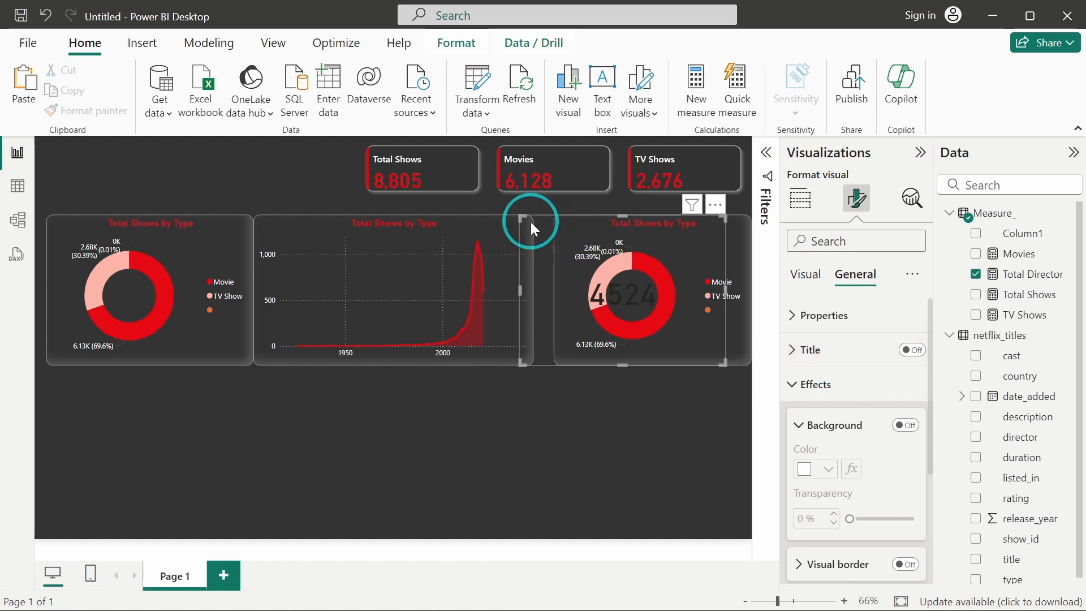
Shrink the card into the copied donut's centre and set its callout value font size to 18.
drag(530, 222, 628, 289)
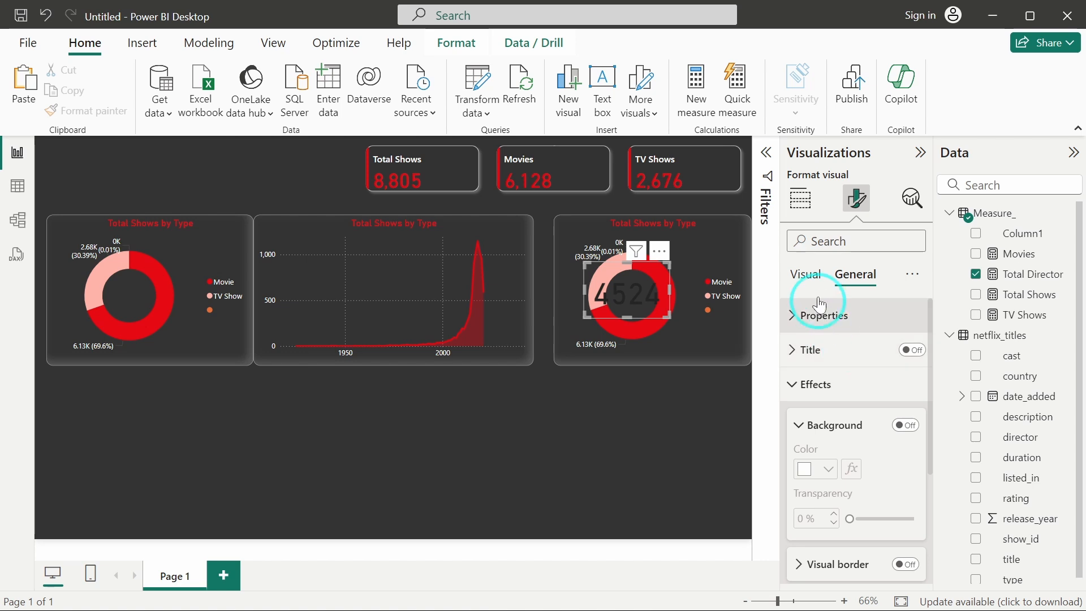
click(805, 274)
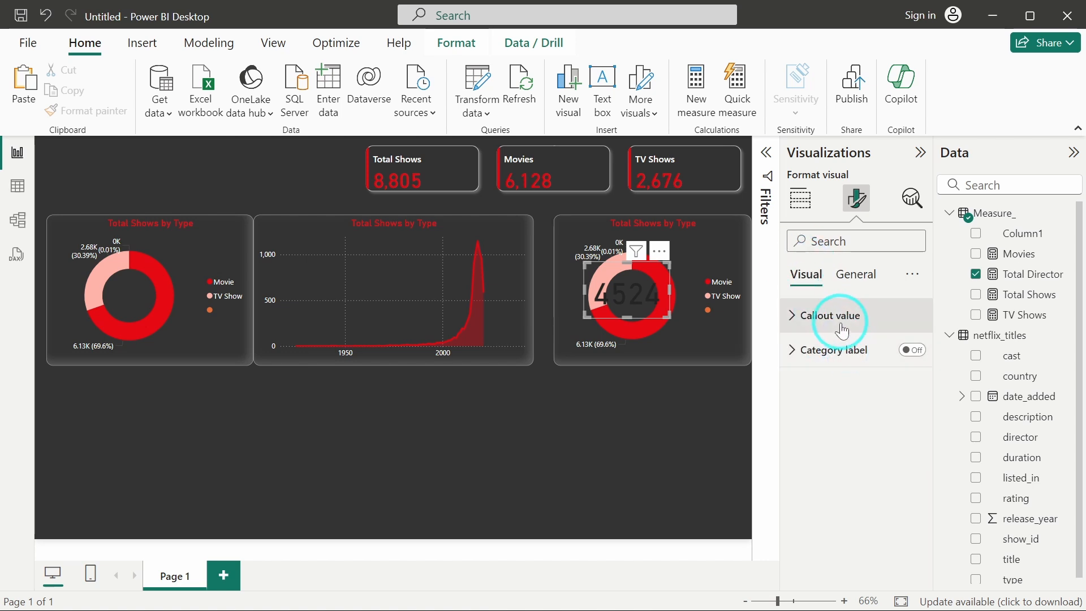
click(842, 329)
scroll(849, 412, down, 2)
click(886, 307)
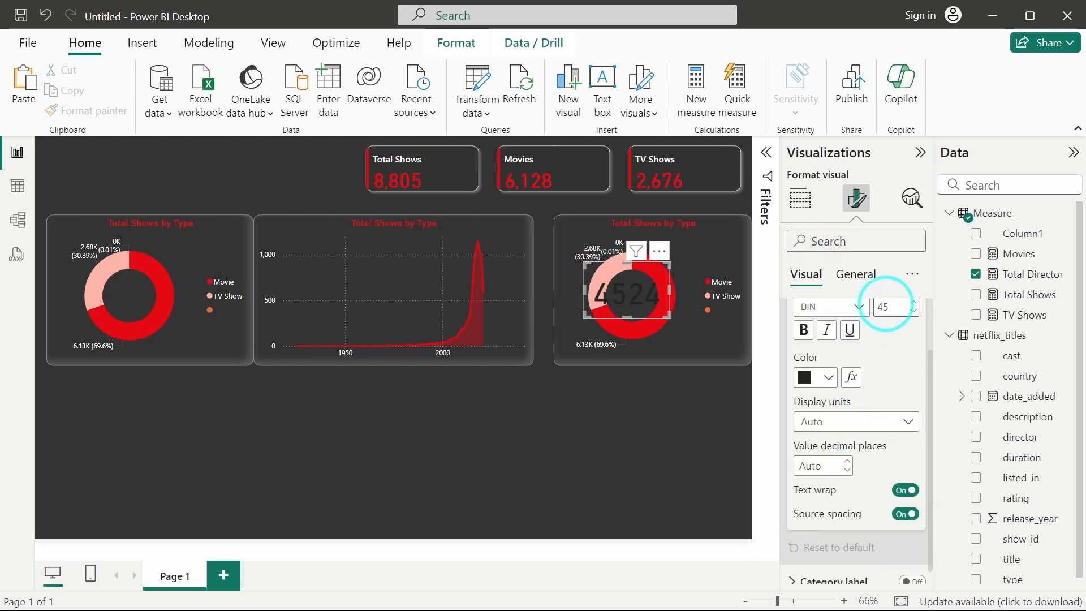
text(1)
key(Return)
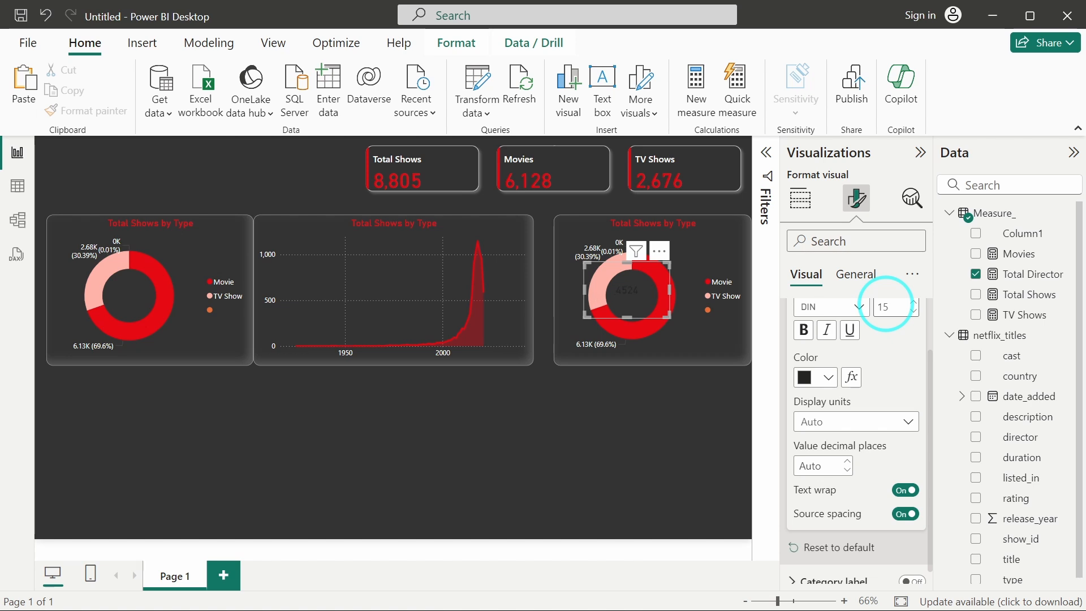
key(BackSpace)
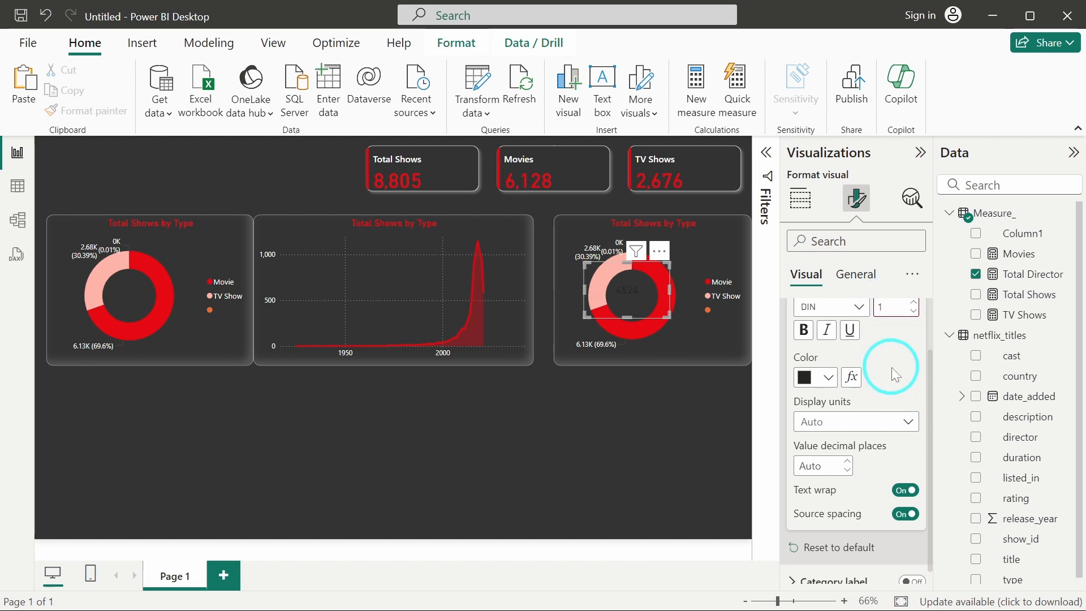
text(8)
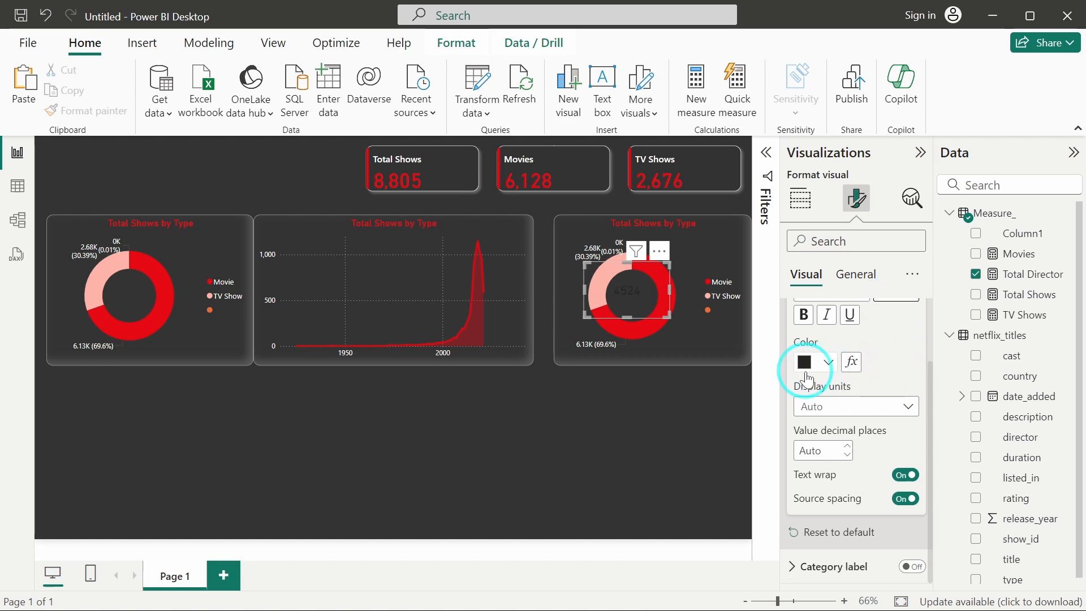
Set the card's callout value colour to white and nudge the card to centre it in the donut.
click(807, 375)
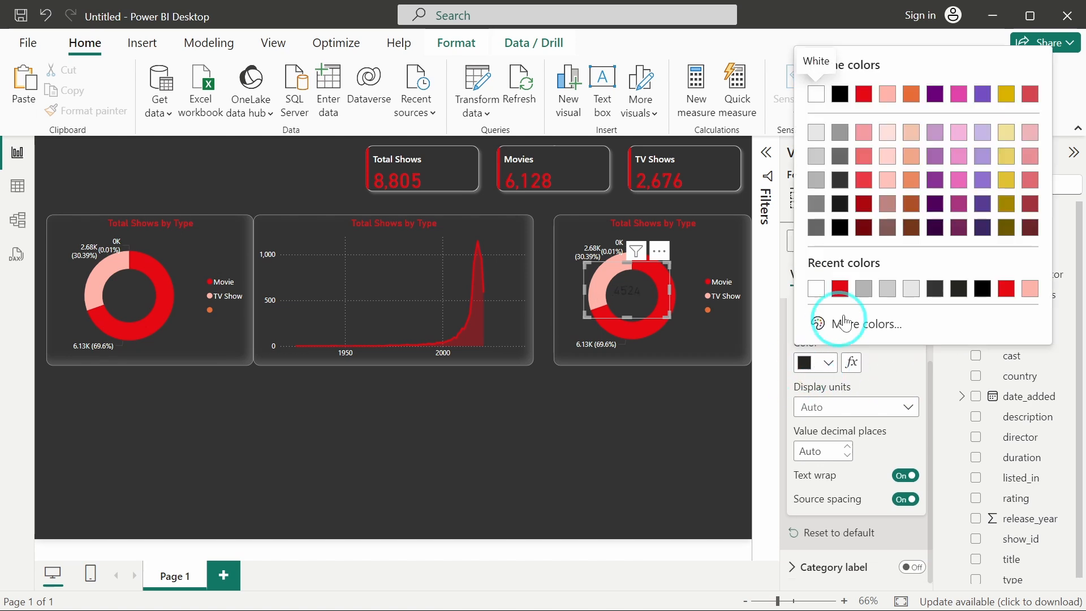
click(817, 289)
drag(631, 299, 637, 306)
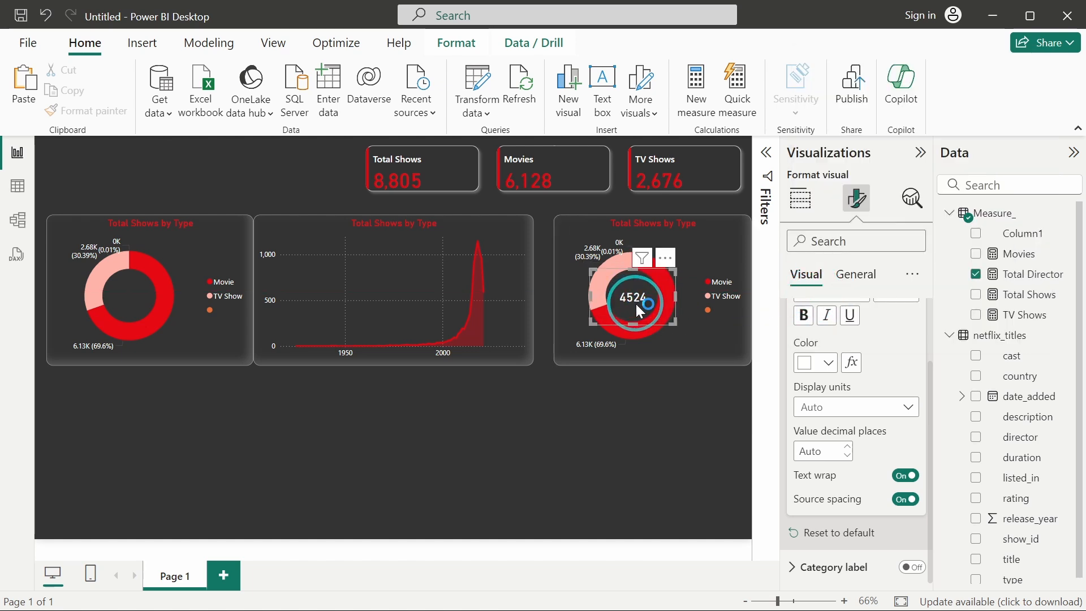
Format the Total Director measure with a thousands separator.
click(1019, 274)
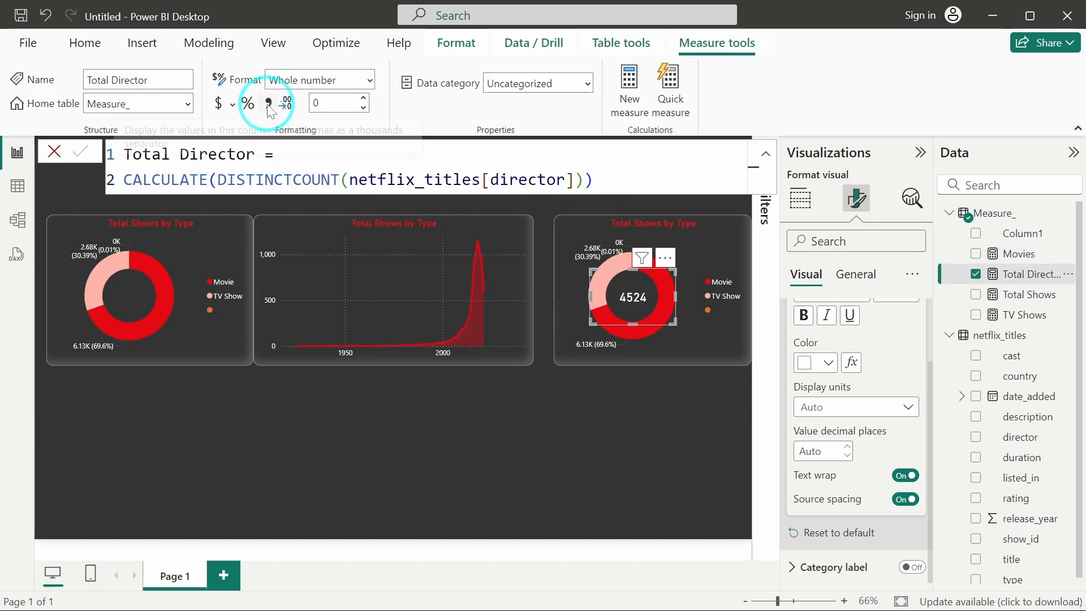
click(269, 105)
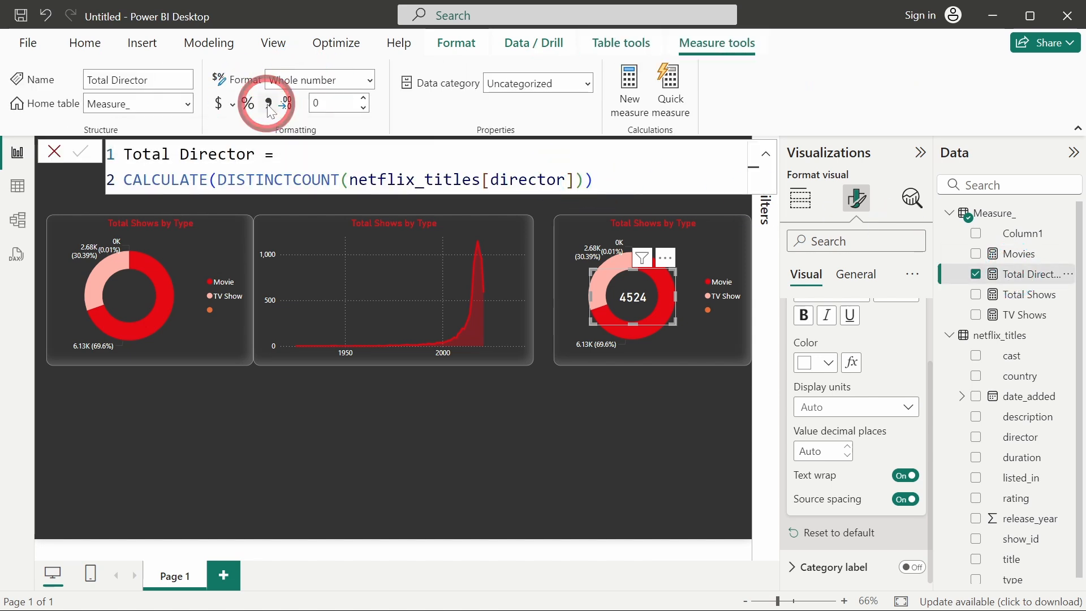
click(548, 405)
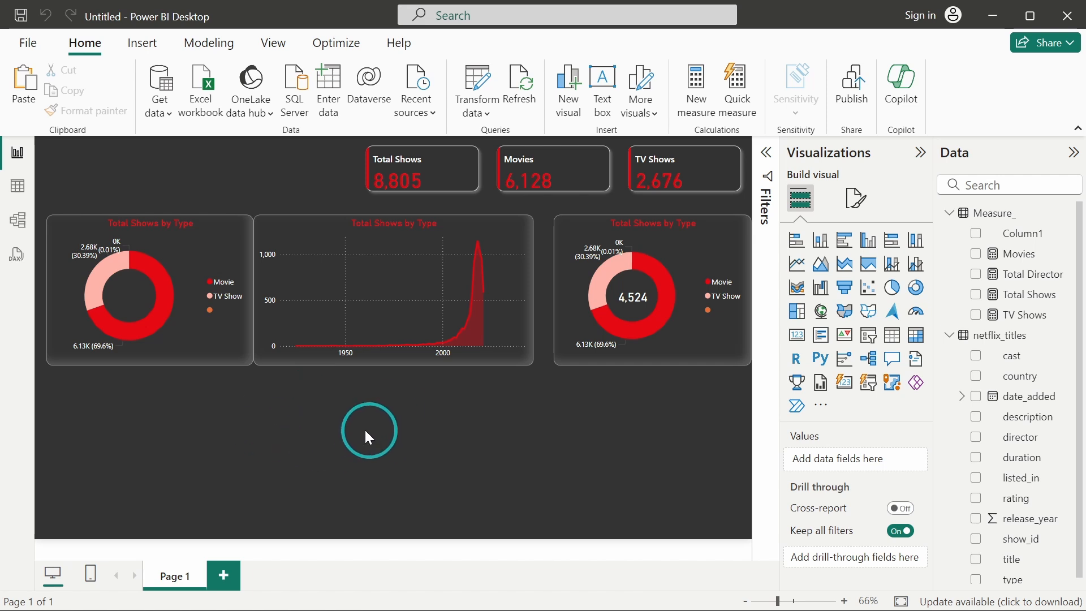
Duplicate the area chart and place the copy below the first donut chart, resizing it smaller.
click(393, 229)
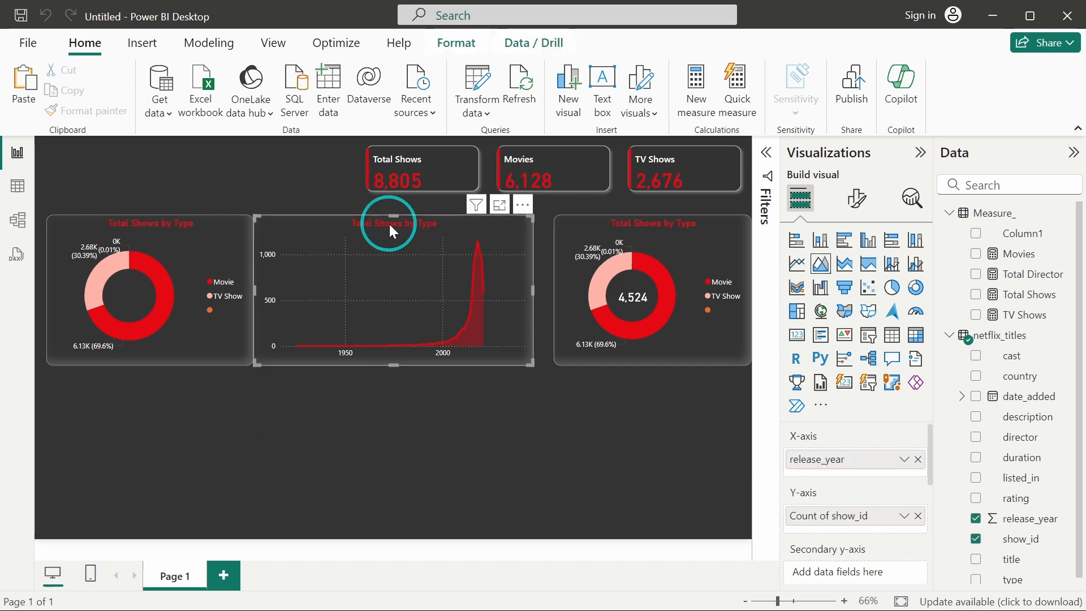
key(ctrl+c)
key(ctrl+v)
drag(389, 225, 185, 371)
drag(335, 368, 291, 382)
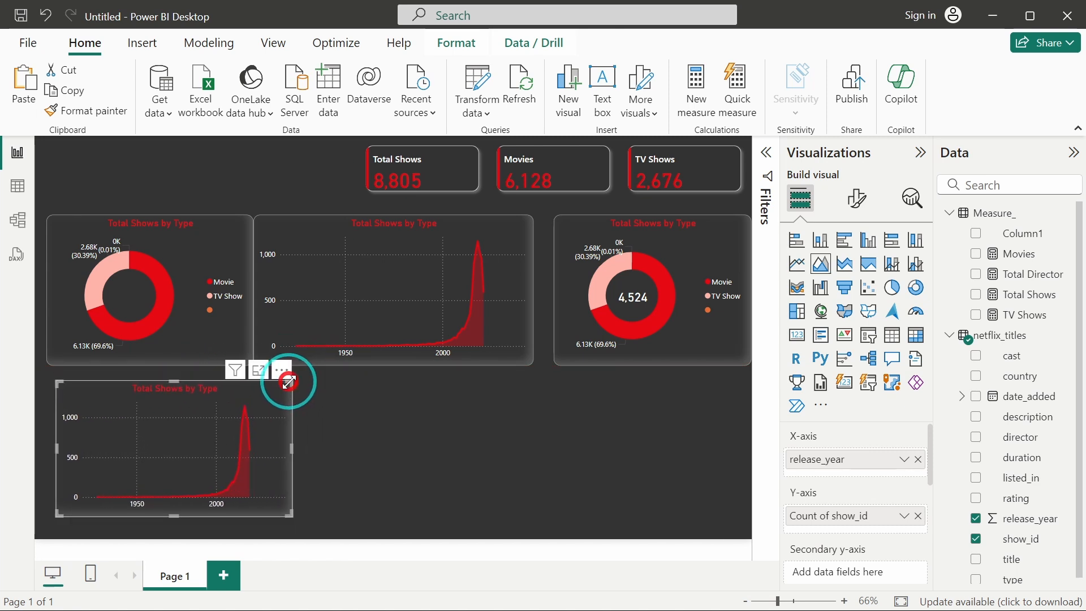
Convert the copy to a clustered column chart and replace release_year on its x-axis with rating.
click(818, 242)
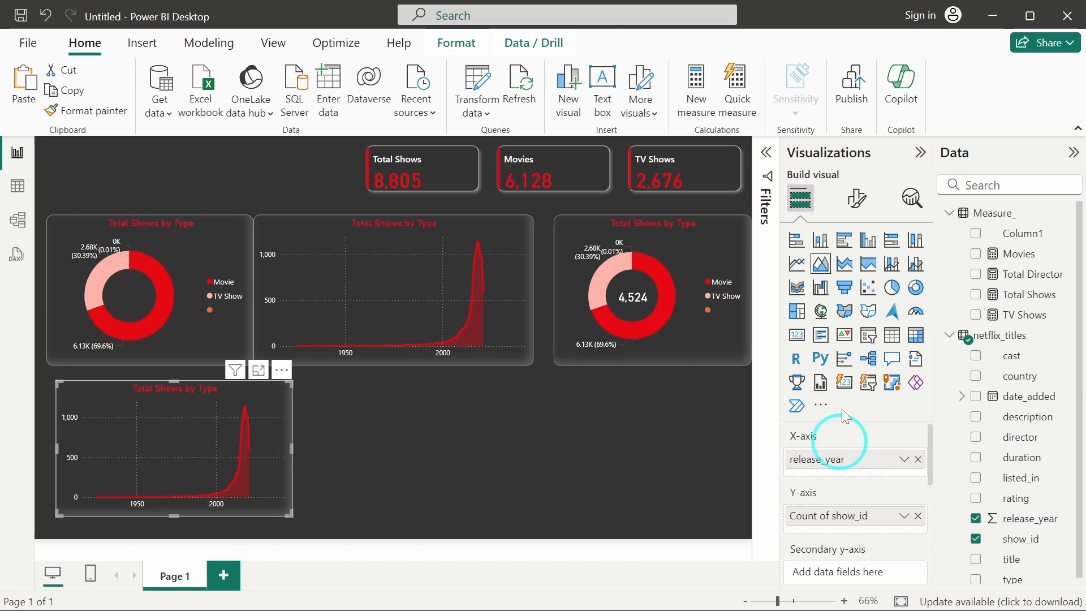
click(822, 248)
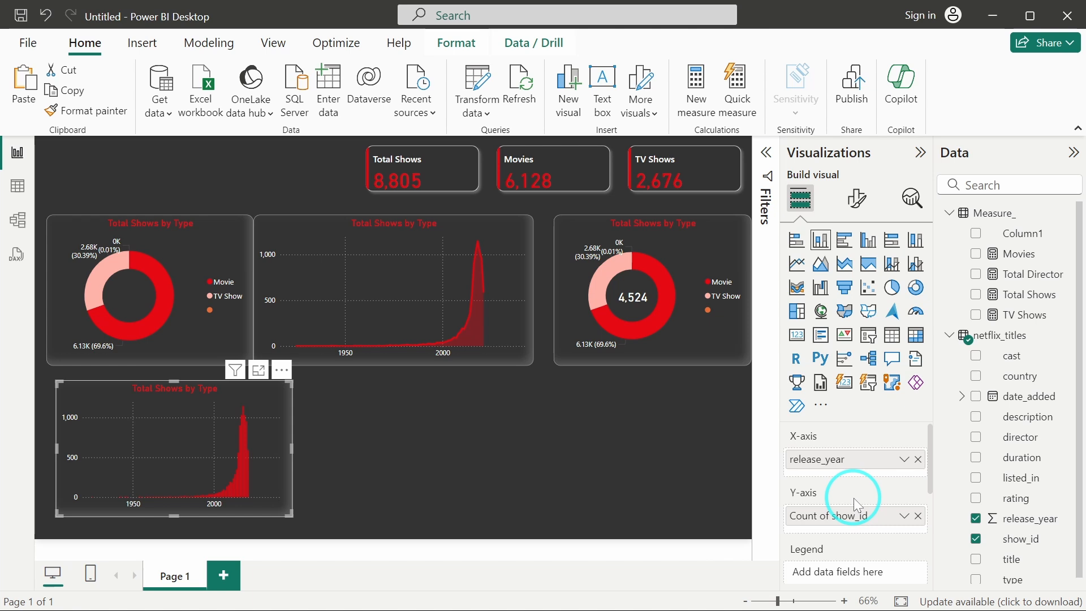
scroll(1040, 359, down, 1)
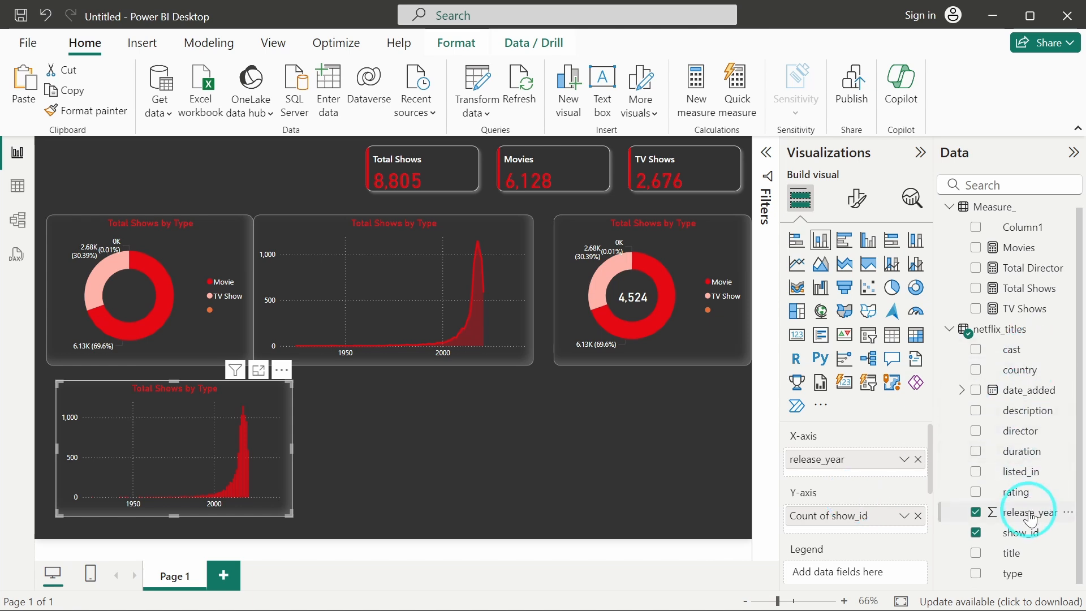
drag(1016, 491, 854, 469)
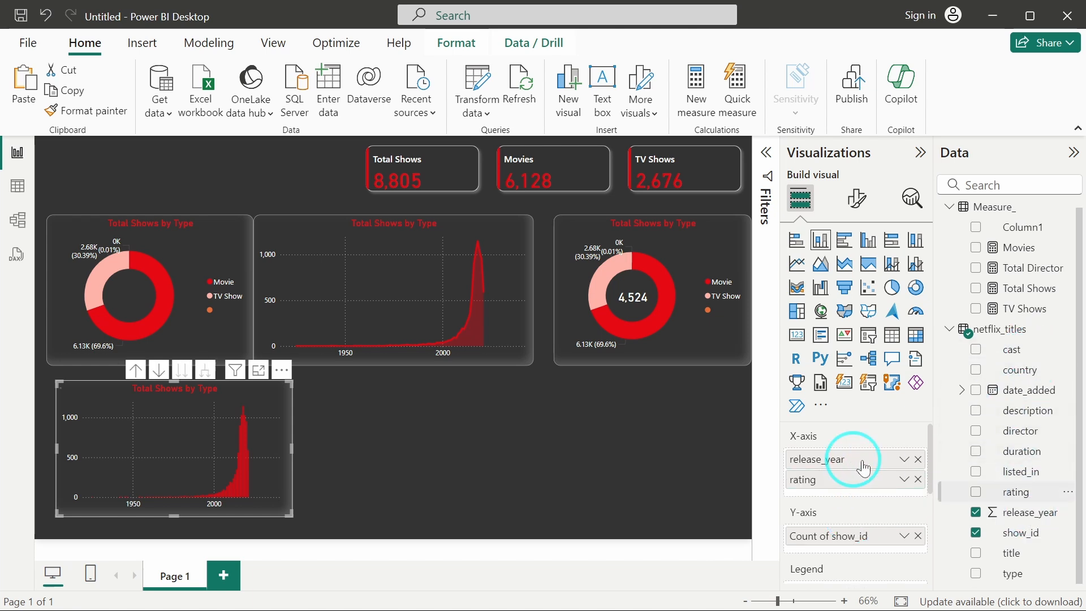
click(920, 460)
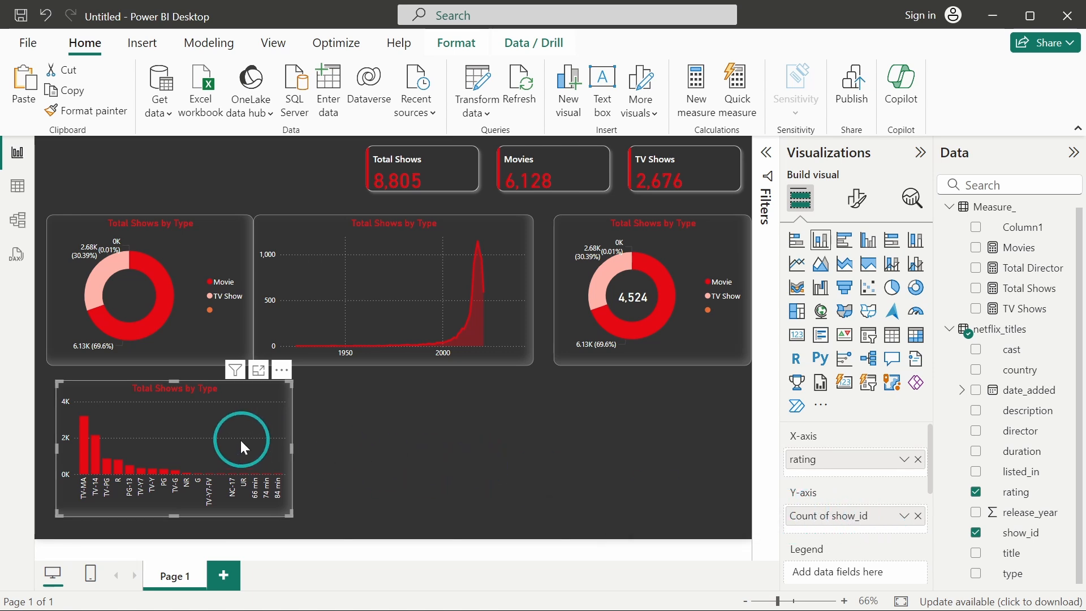
Widen the rating column chart to the right.
drag(293, 448, 356, 447)
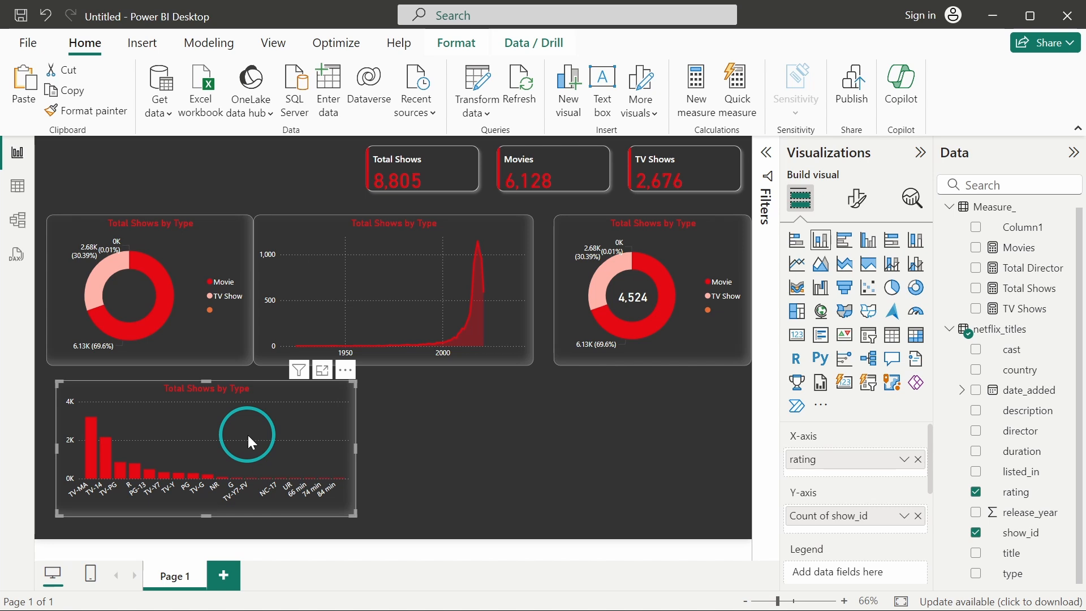
click(440, 432)
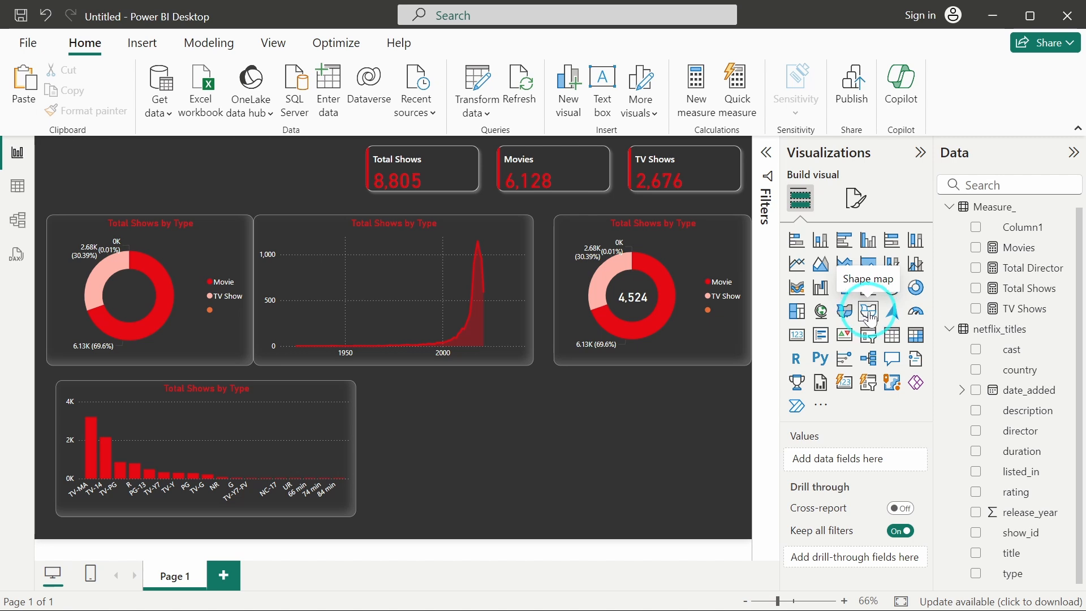
click(607, 451)
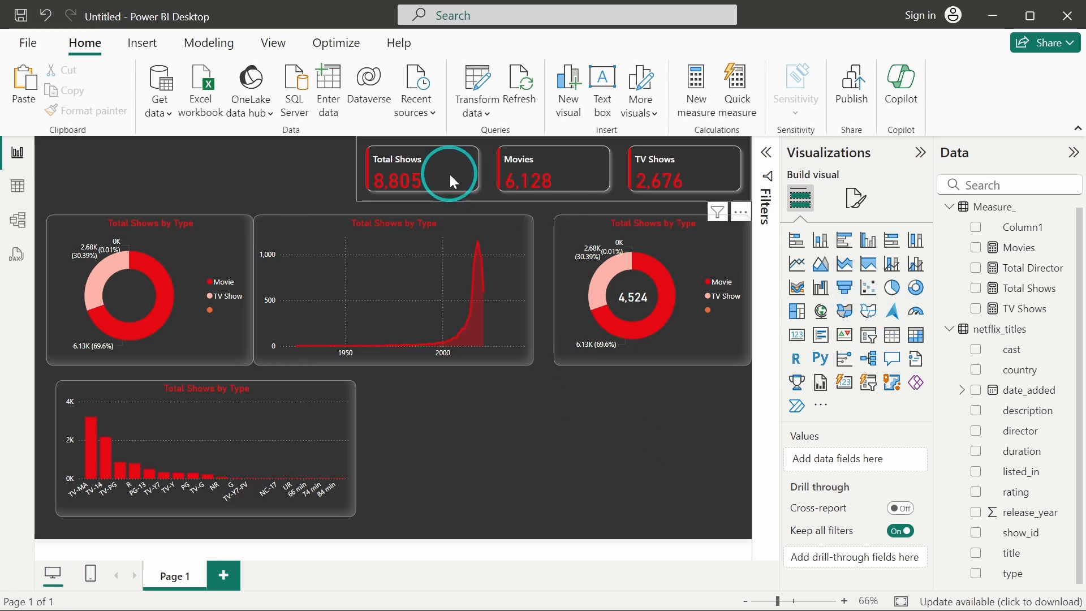
Check that the Shape map visual preview feature is enabled in the options, then close the options without changes.
click(27, 43)
click(104, 358)
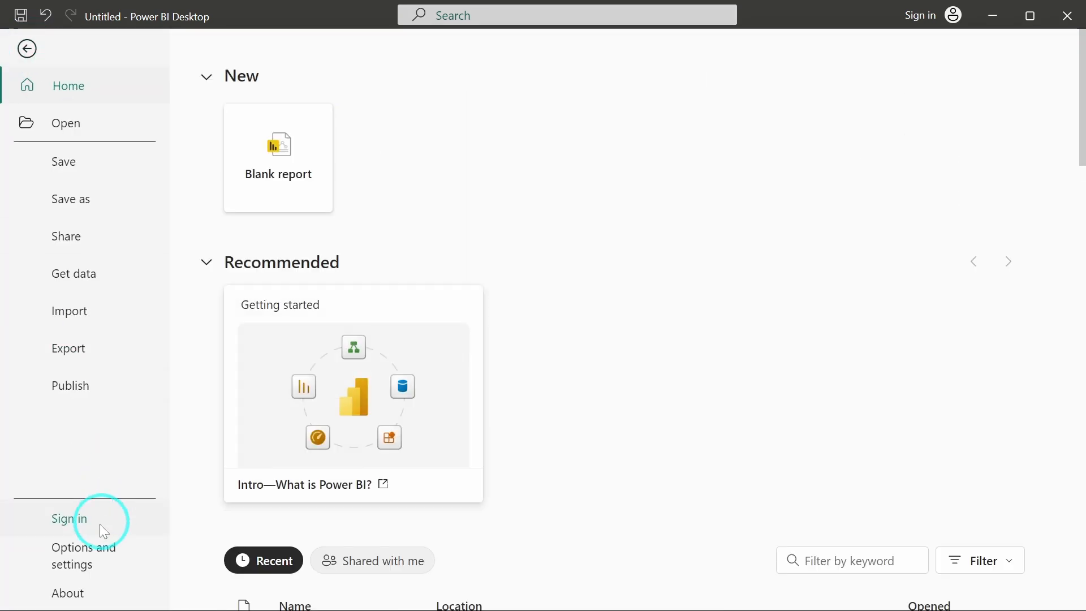
click(86, 555)
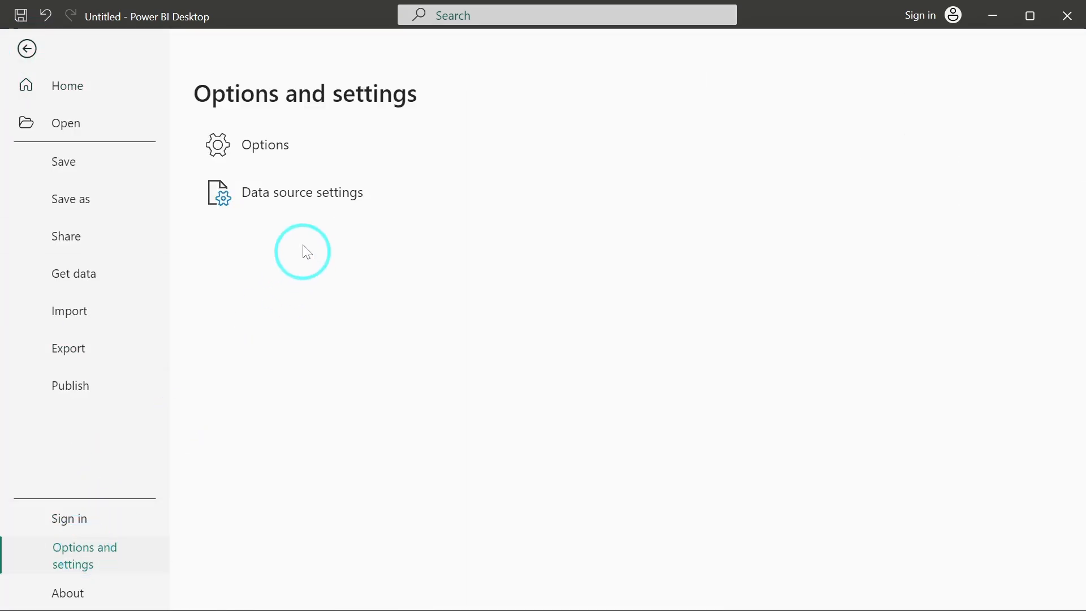
click(289, 151)
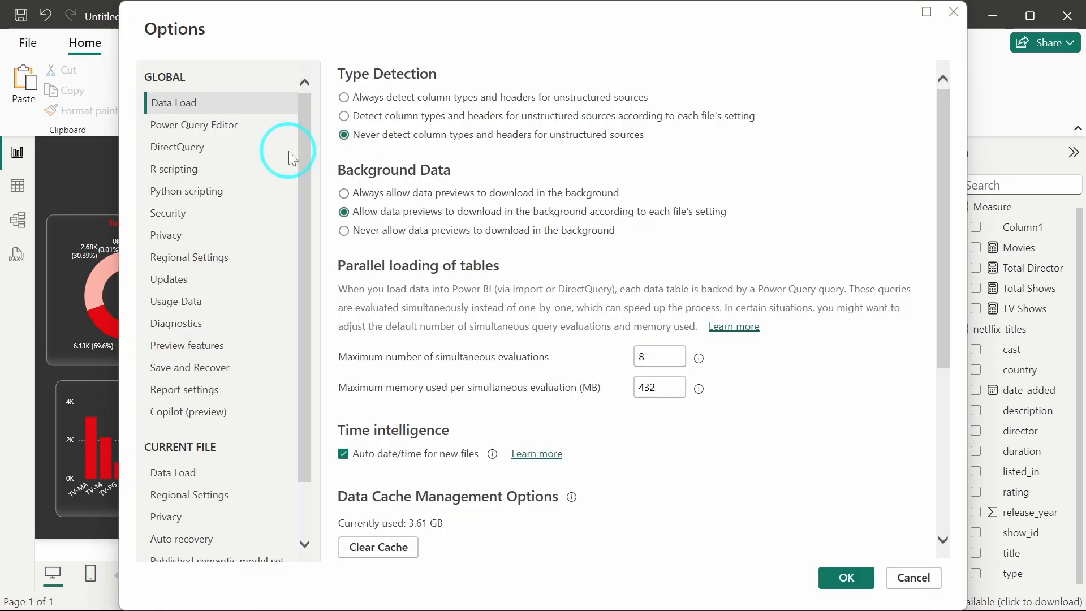
click(226, 316)
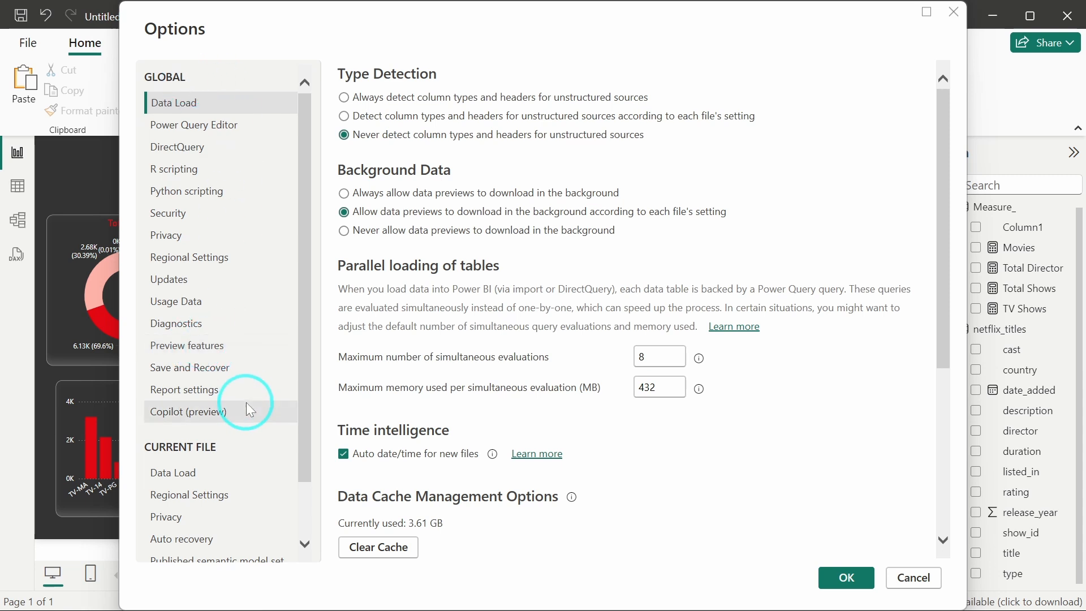
click(178, 347)
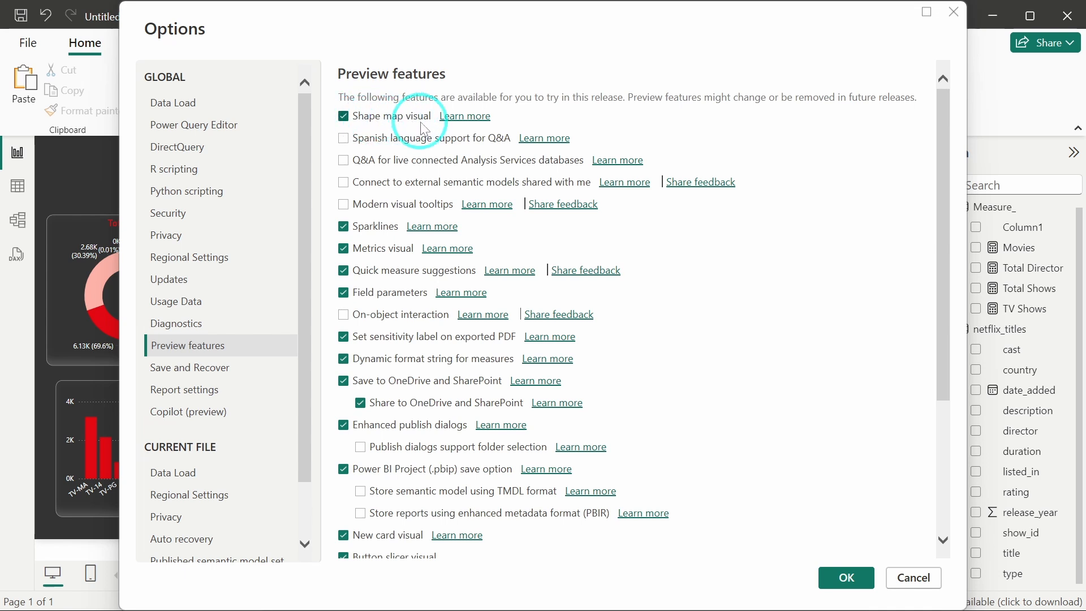
scroll(648, 348, down, 2)
scroll(648, 351, up, 2)
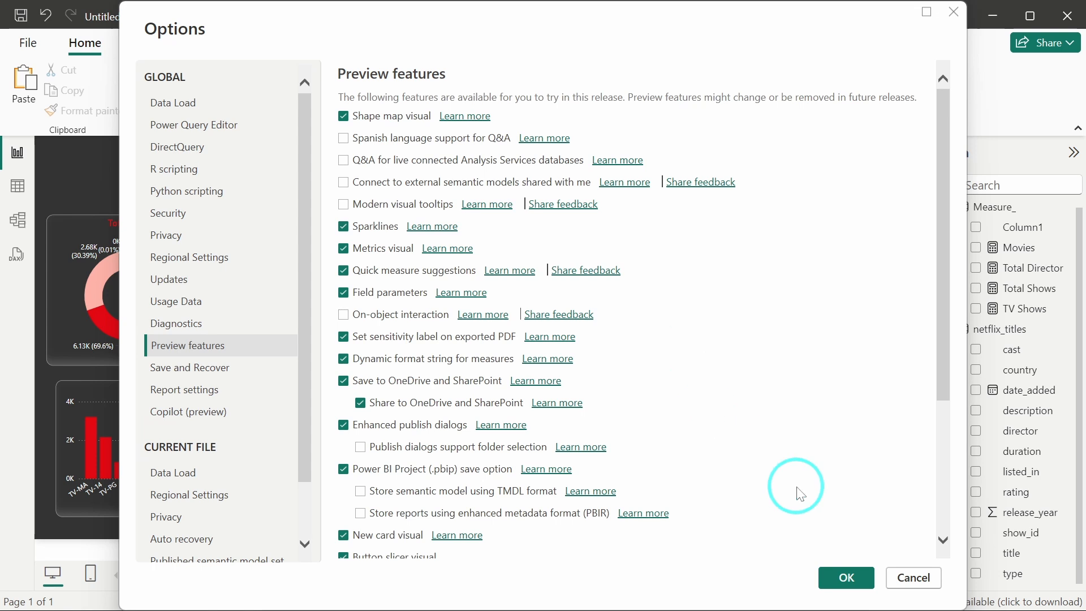
click(907, 580)
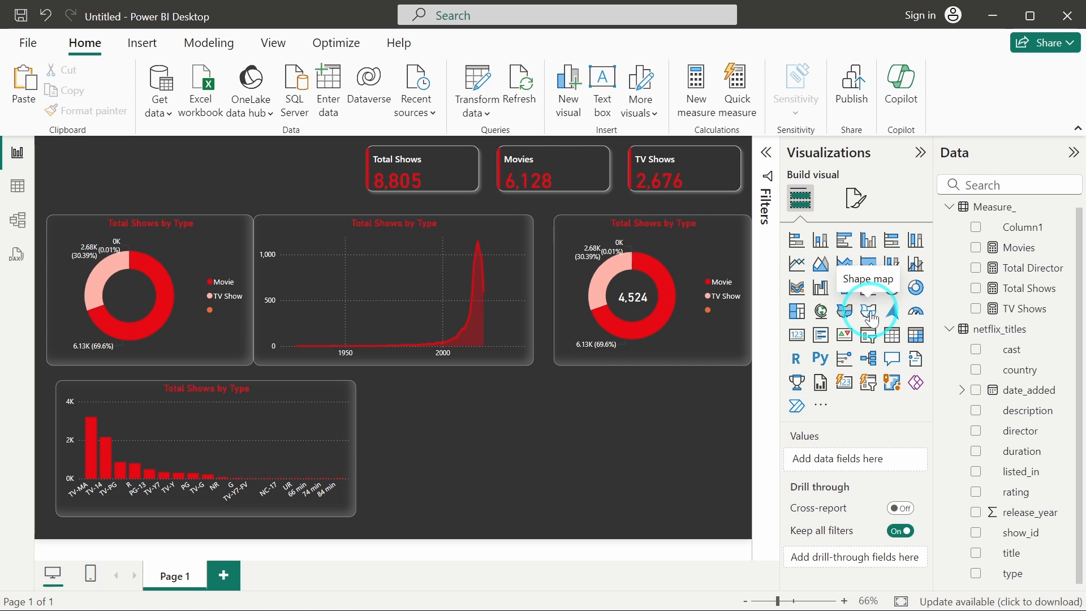
Insert a Shape map visual and place it right of the rating column chart, resizing it to fill the space.
click(871, 320)
drag(513, 433, 726, 423)
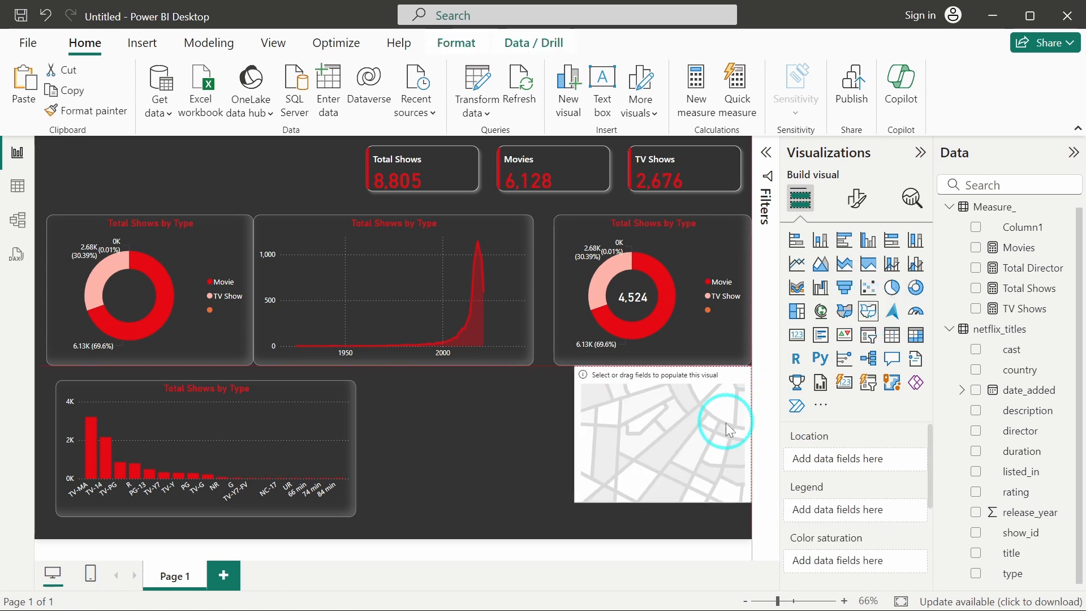
drag(560, 449, 406, 447)
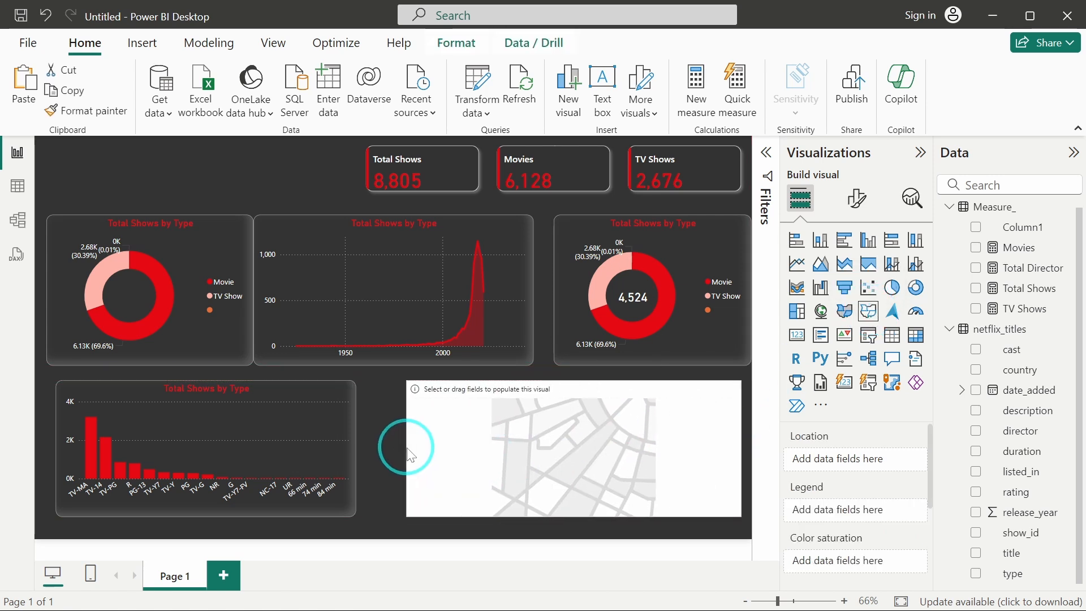
click(534, 362)
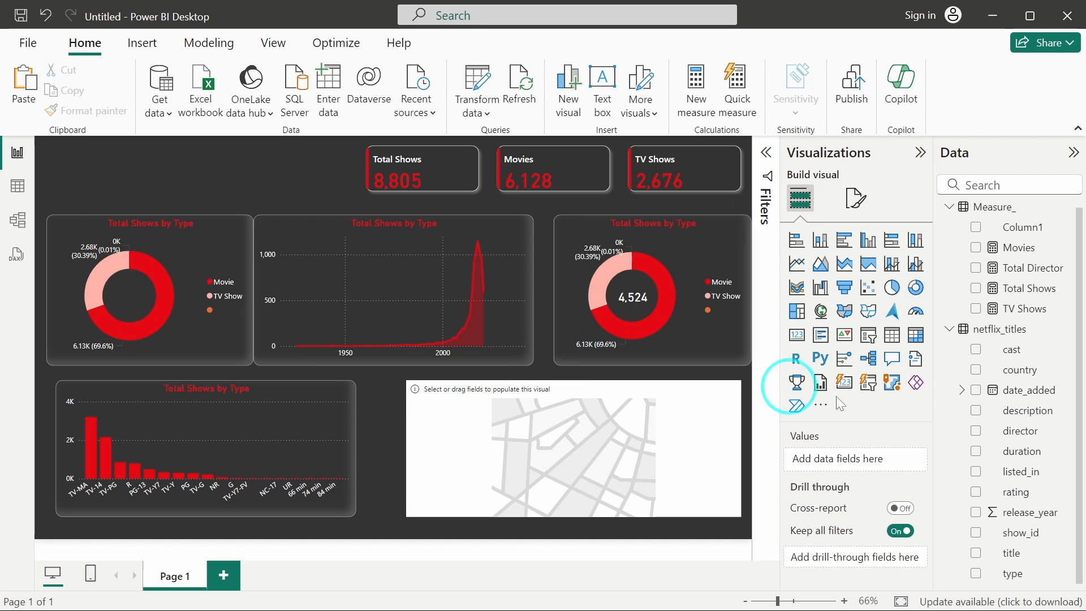
Add the country field to the shape map's location.
click(1011, 450)
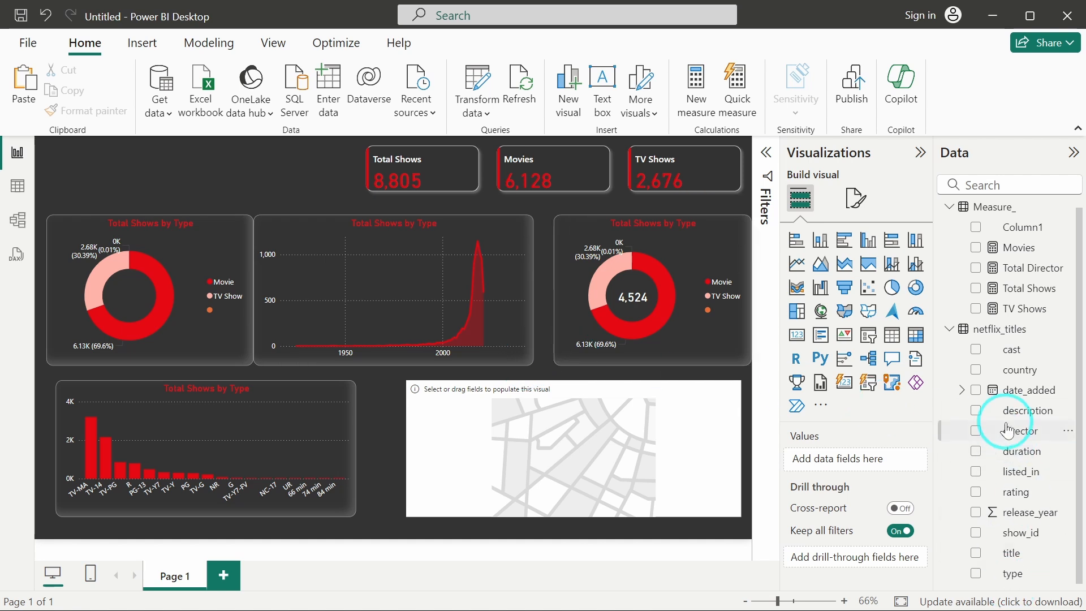
scroll(1015, 432, up, 1)
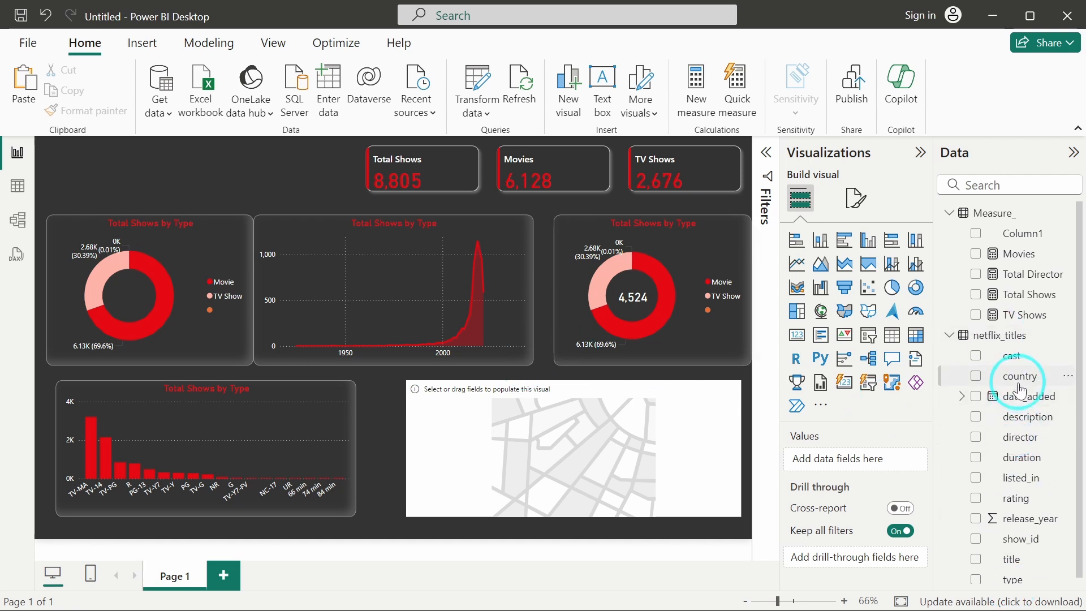
drag(1018, 383, 1001, 404)
click(667, 467)
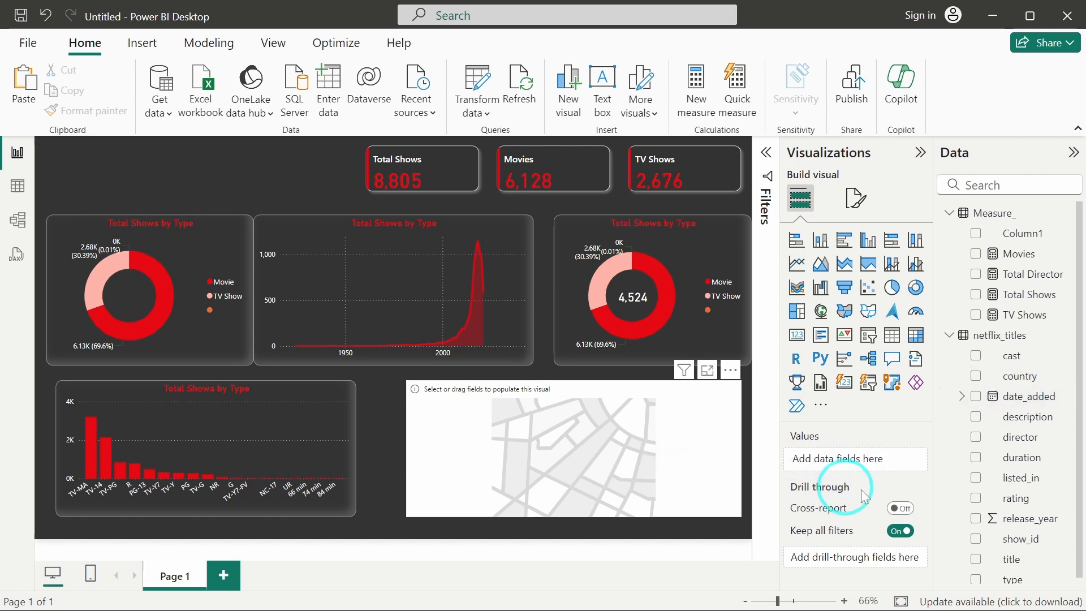
drag(1048, 390, 878, 459)
click(507, 426)
click(397, 424)
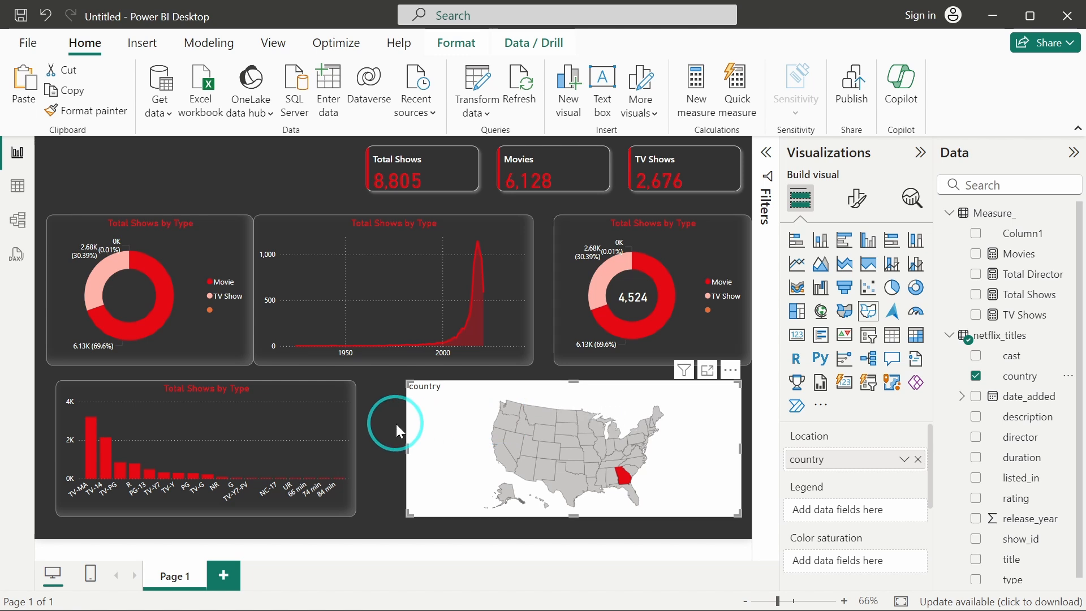
Browse the netflix_titles table and the country column's filter values in data view.
click(20, 185)
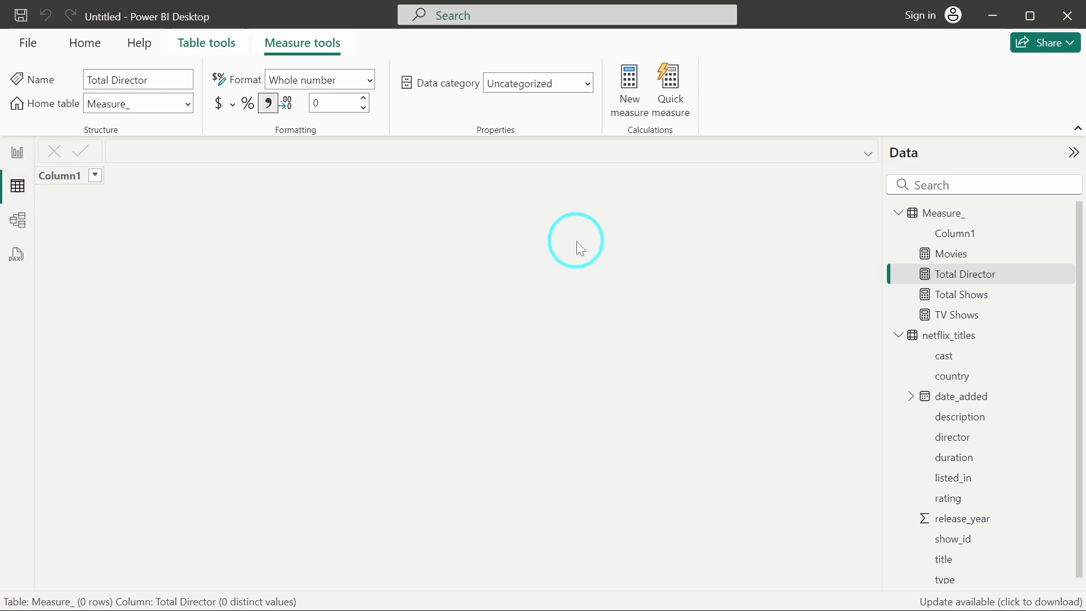
click(937, 316)
click(942, 337)
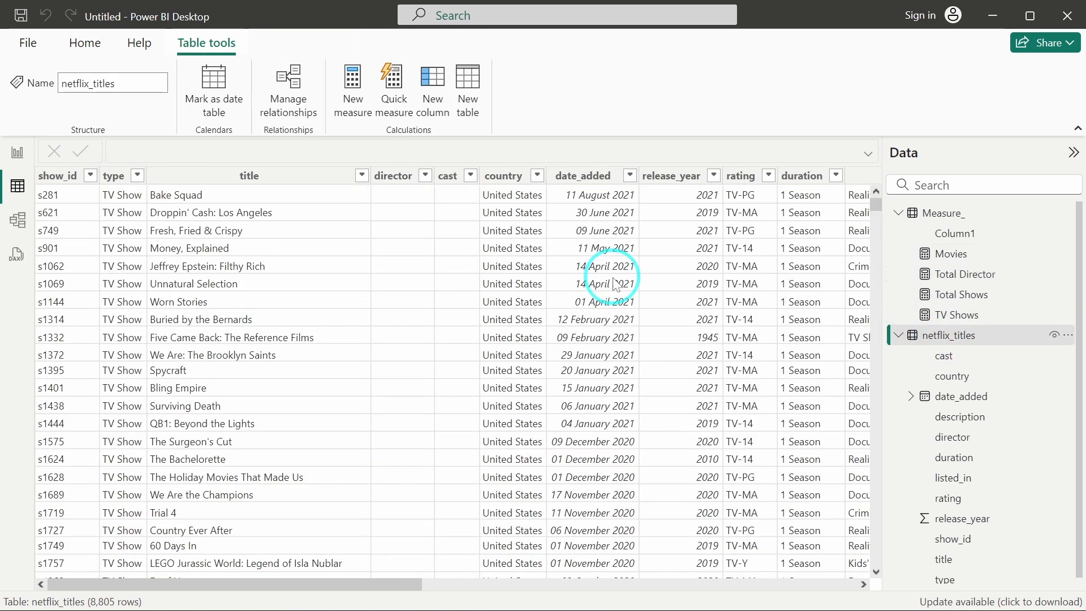
scroll(619, 281, right, 5)
scroll(617, 284, right, 8)
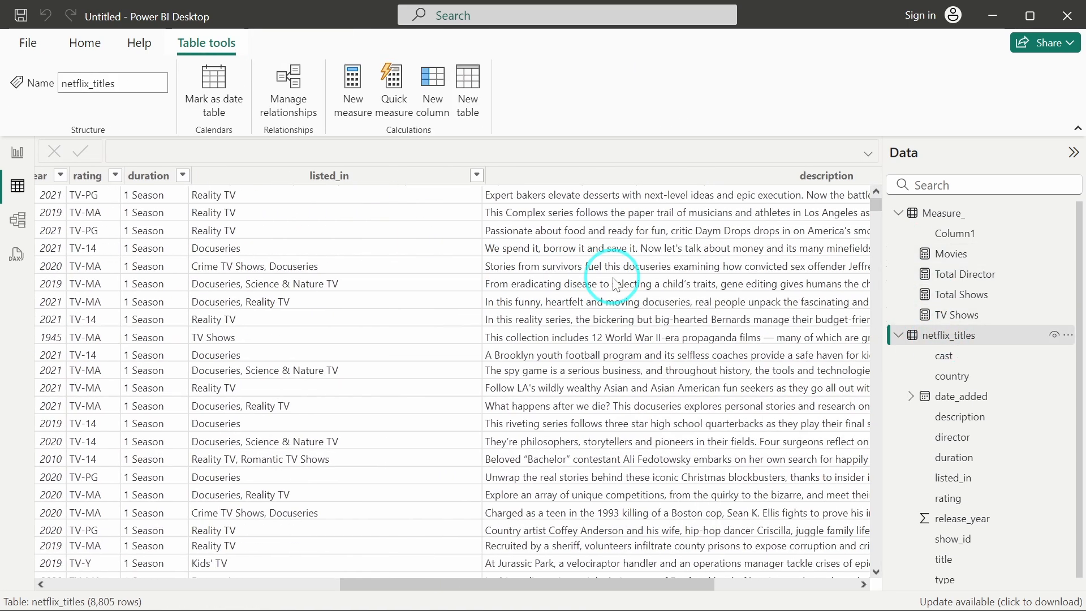
scroll(616, 284, right, 3)
scroll(617, 284, left, 12)
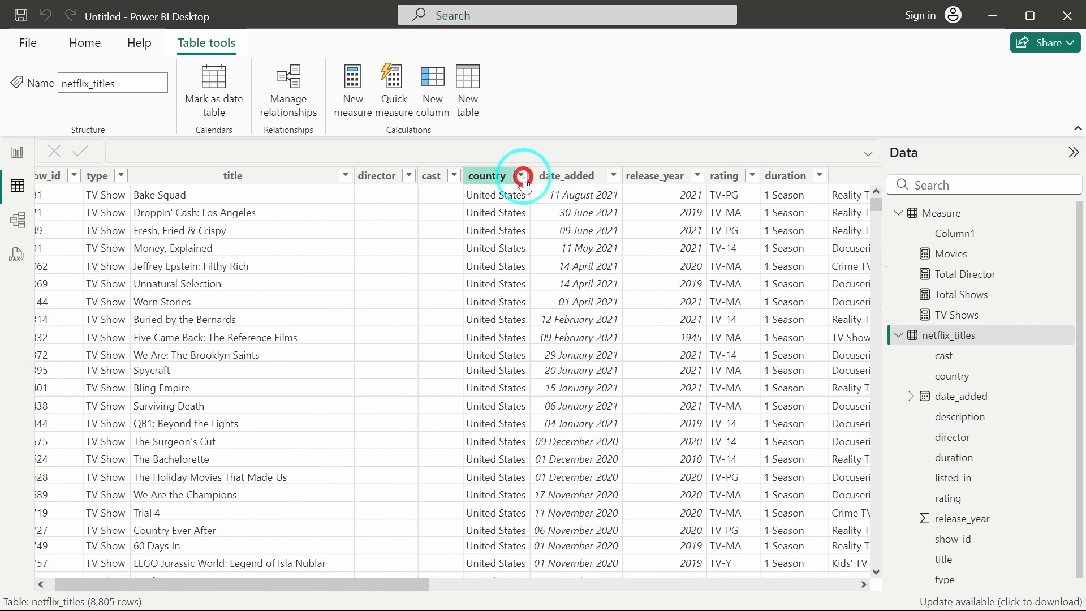
click(523, 177)
scroll(698, 464, down, 2)
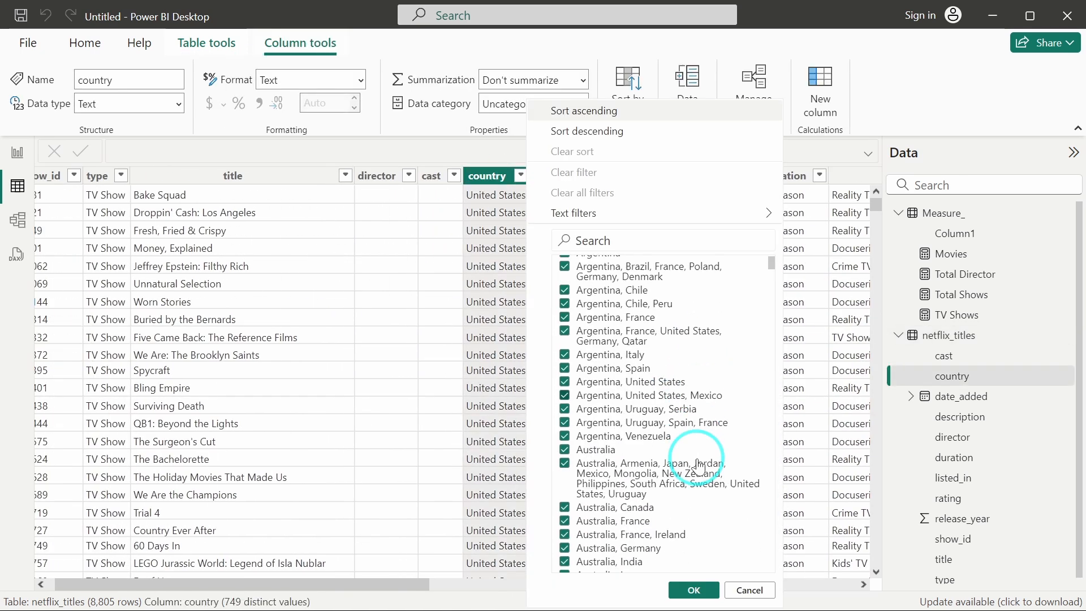
scroll(698, 464, down, 10)
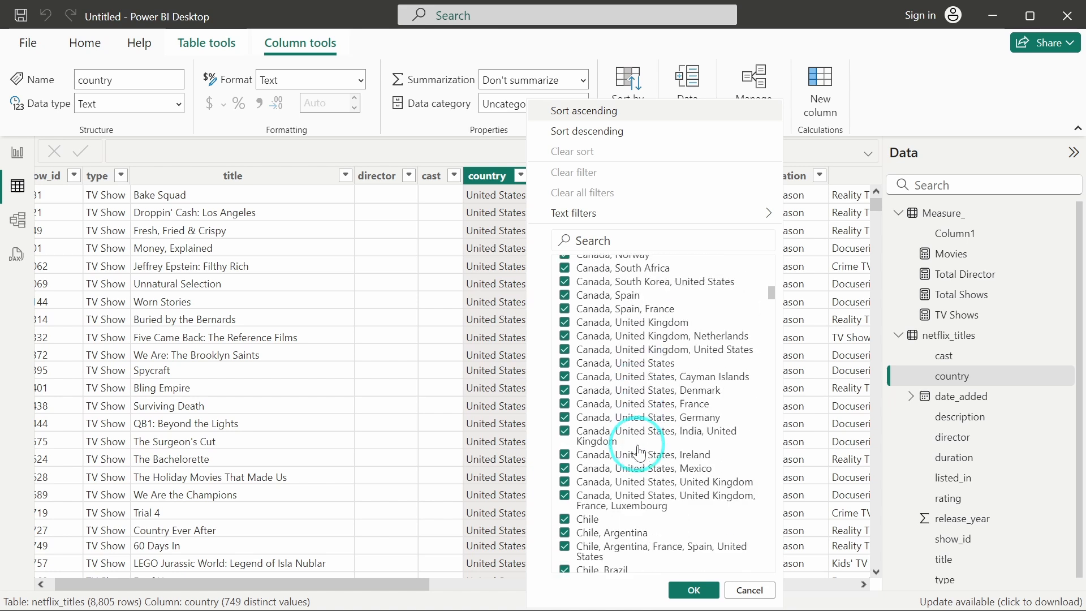
scroll(640, 453, down, 15)
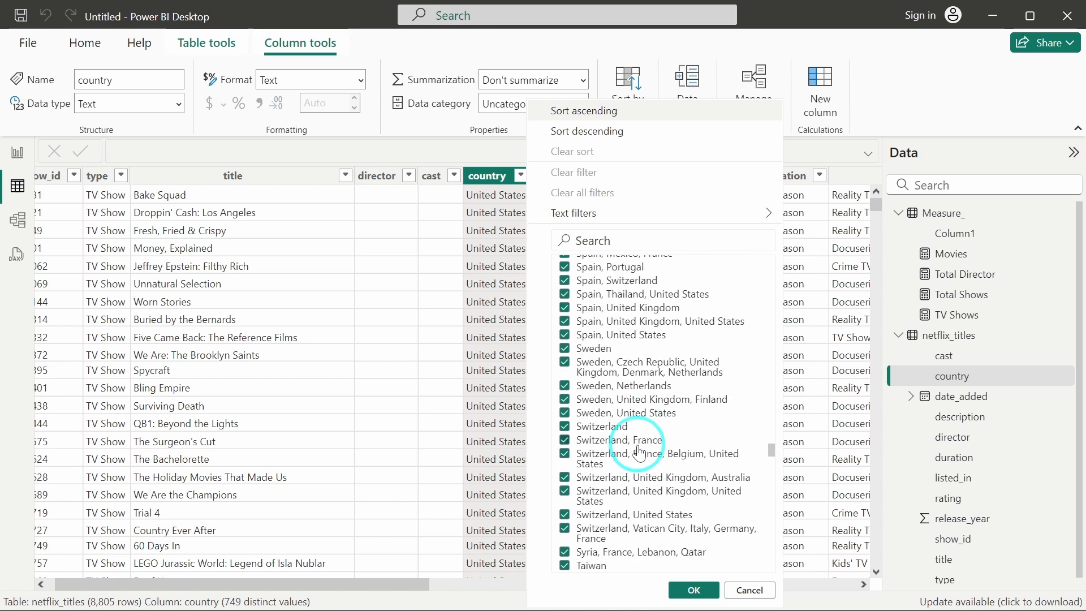
scroll(639, 452, down, 15)
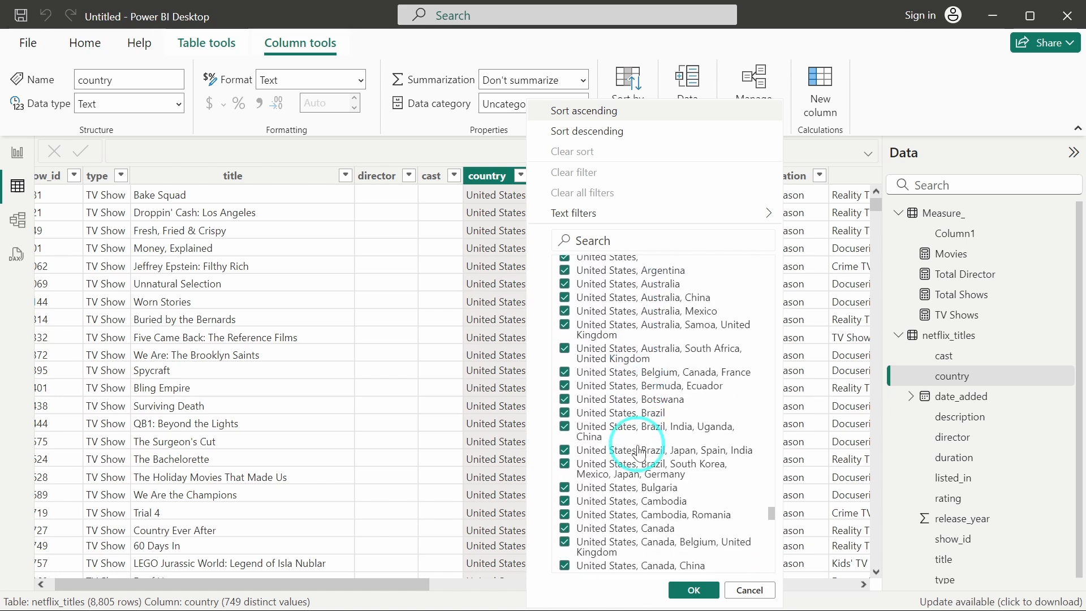
scroll(640, 453, down, 15)
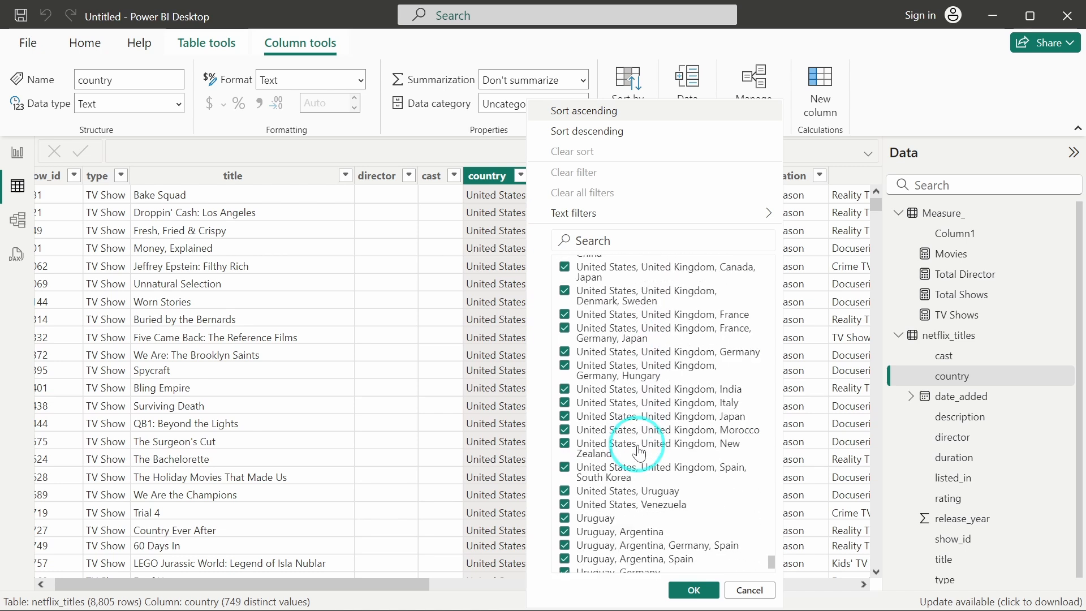
scroll(640, 453, down, 3)
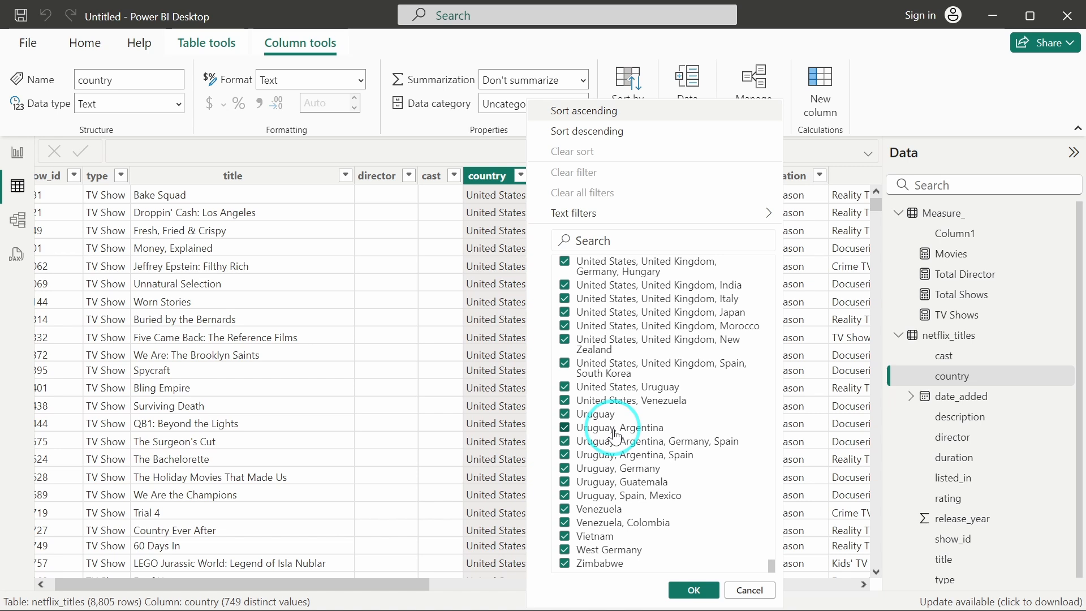
Open Power Query Editor and add a column extracting the country text before the "," delimiter.
click(82, 44)
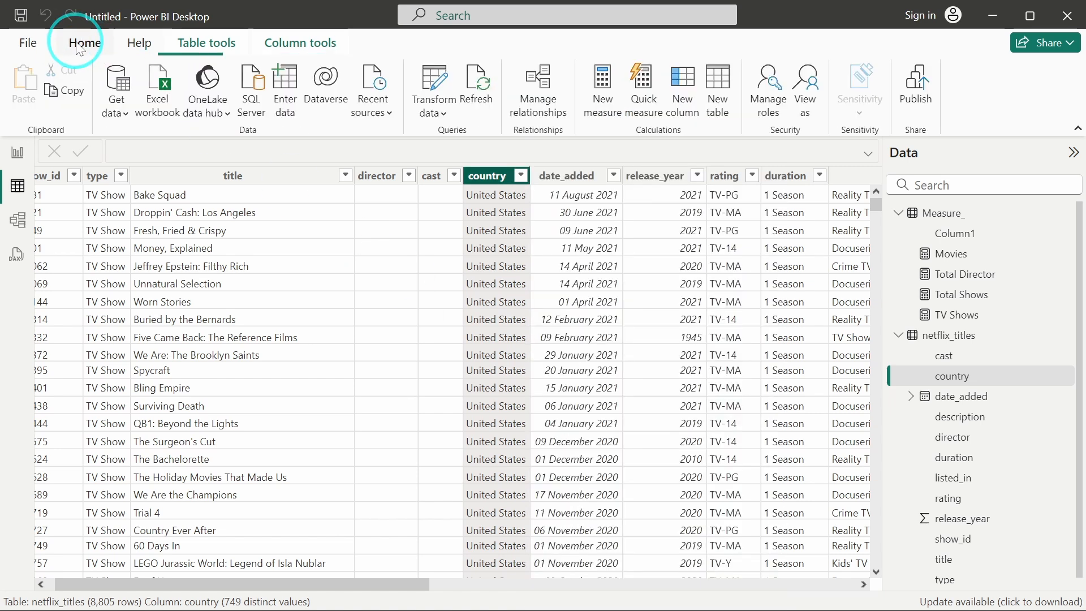
click(434, 79)
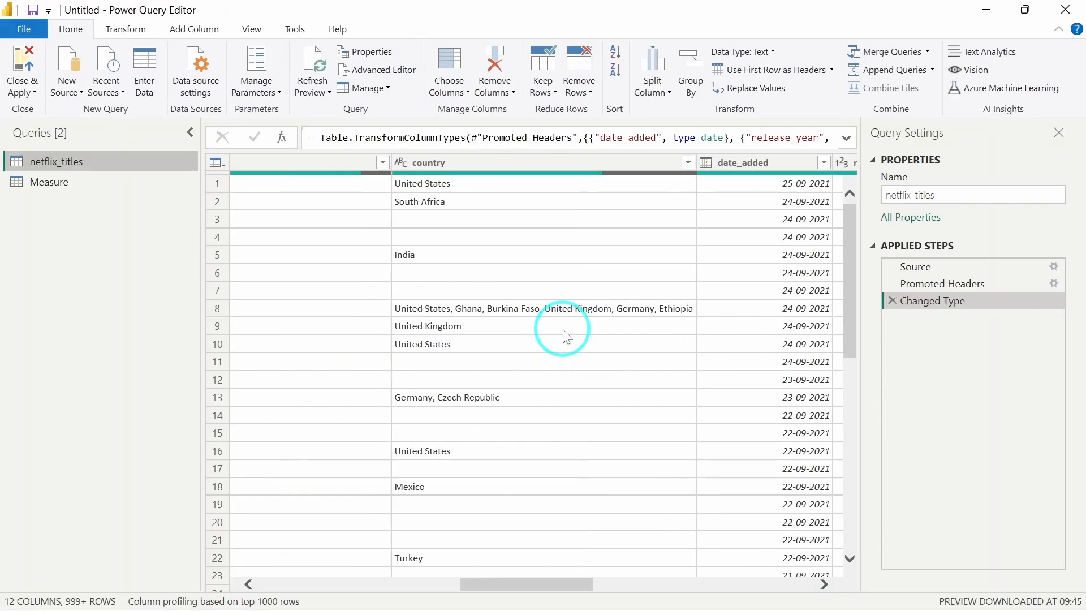
click(563, 161)
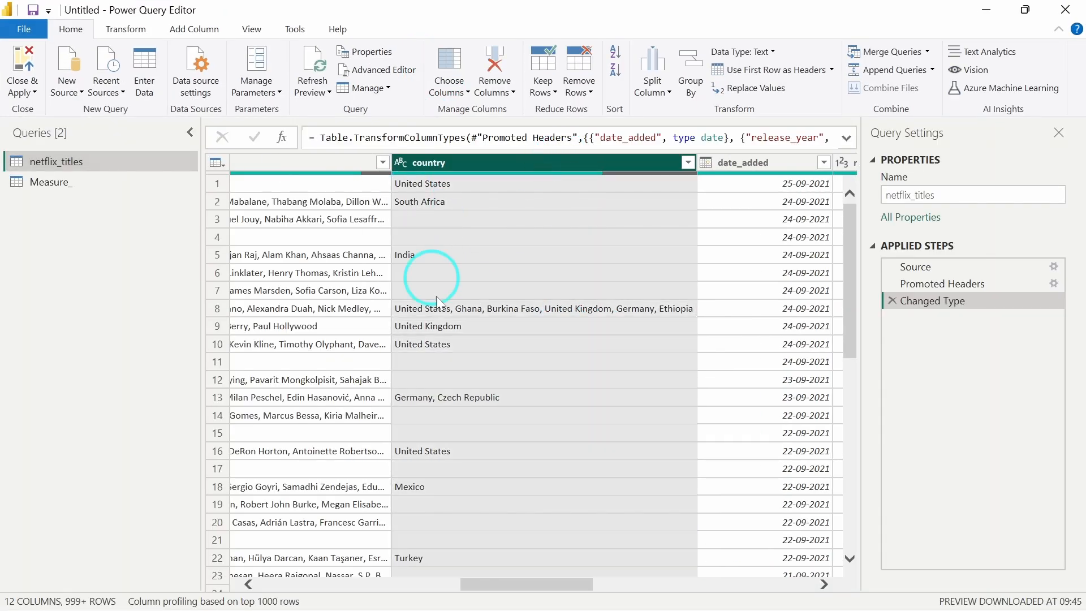
scroll(457, 411, down, 5)
scroll(456, 410, up, 5)
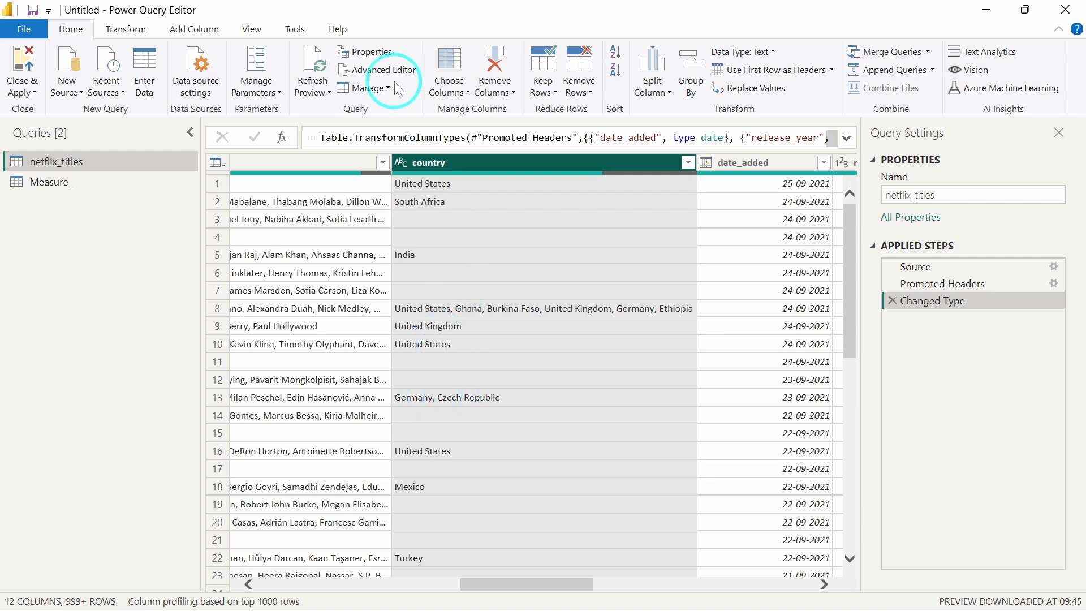
click(182, 34)
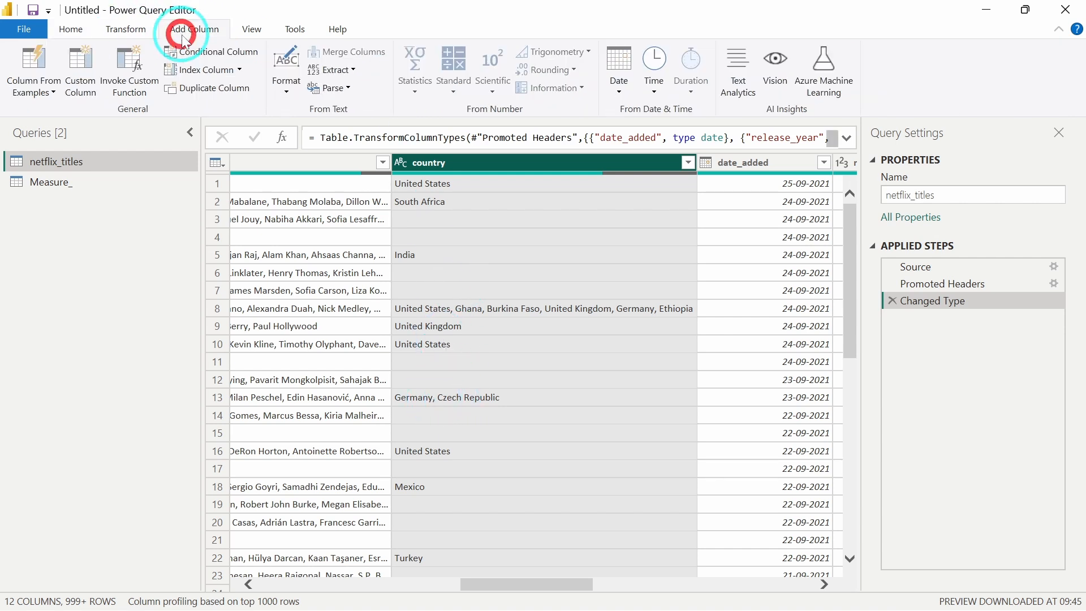
click(348, 70)
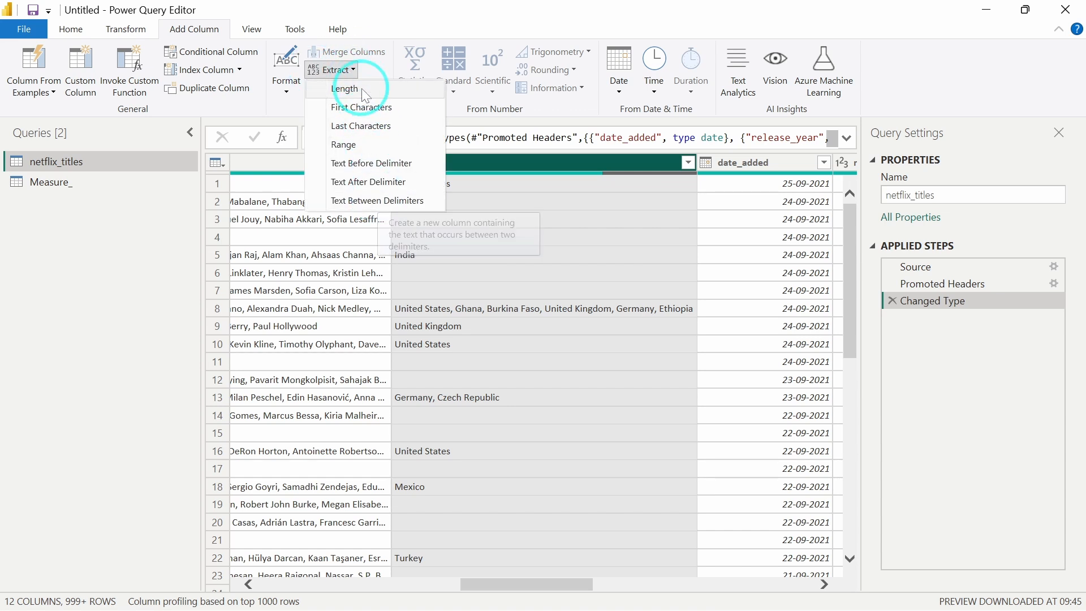
click(368, 164)
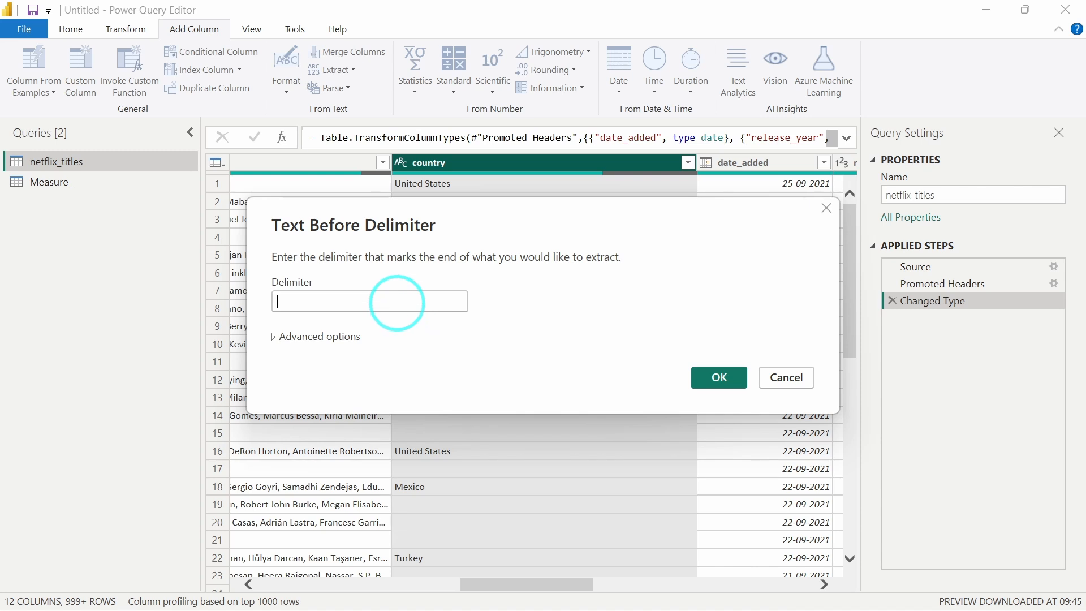
click(397, 302)
text(,)
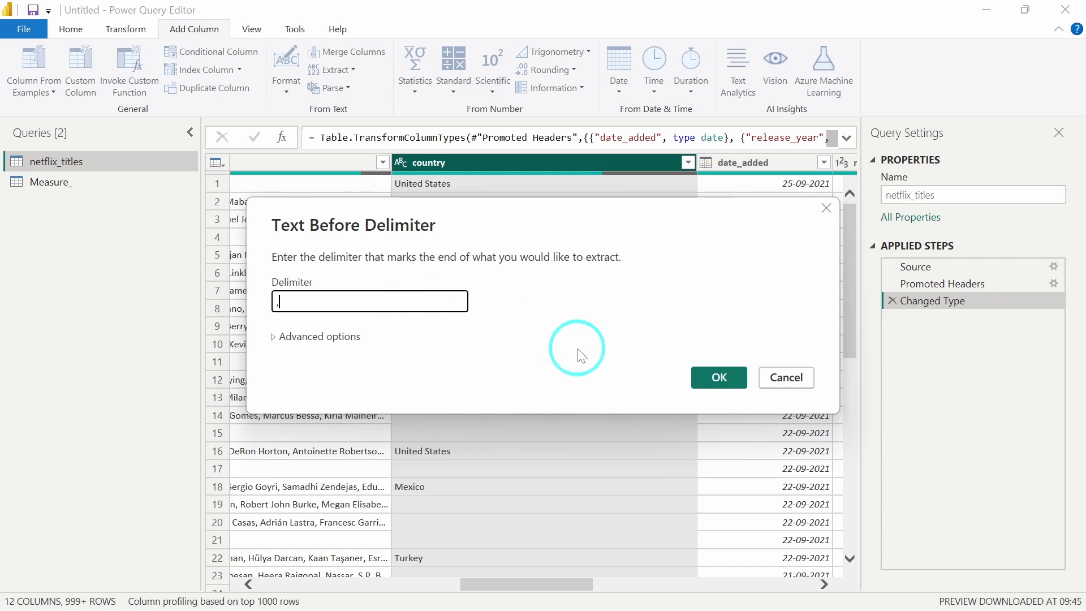
click(722, 378)
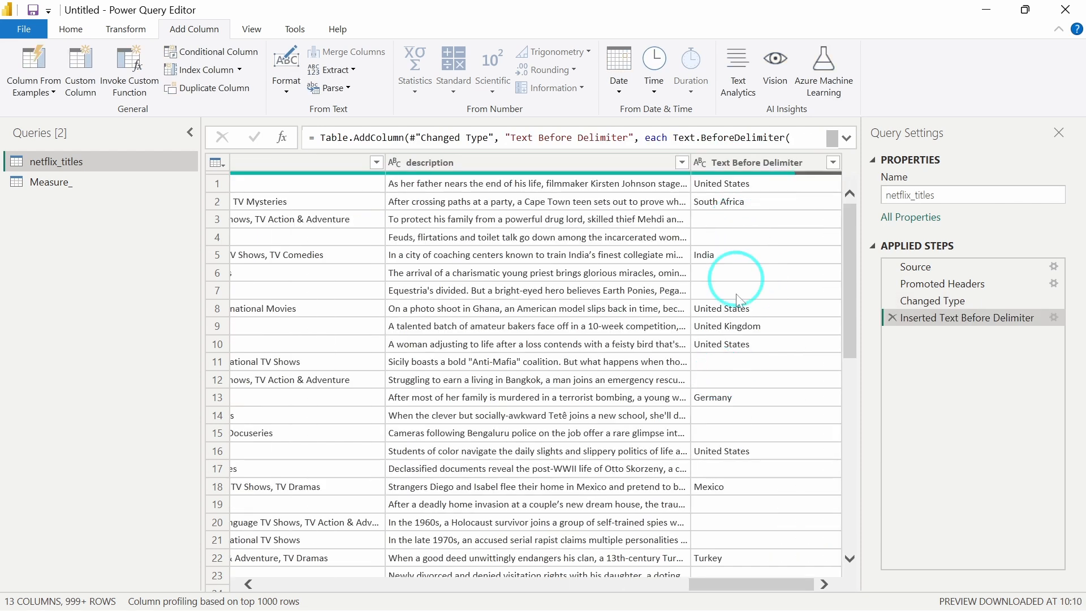
scroll(745, 396, down, 10)
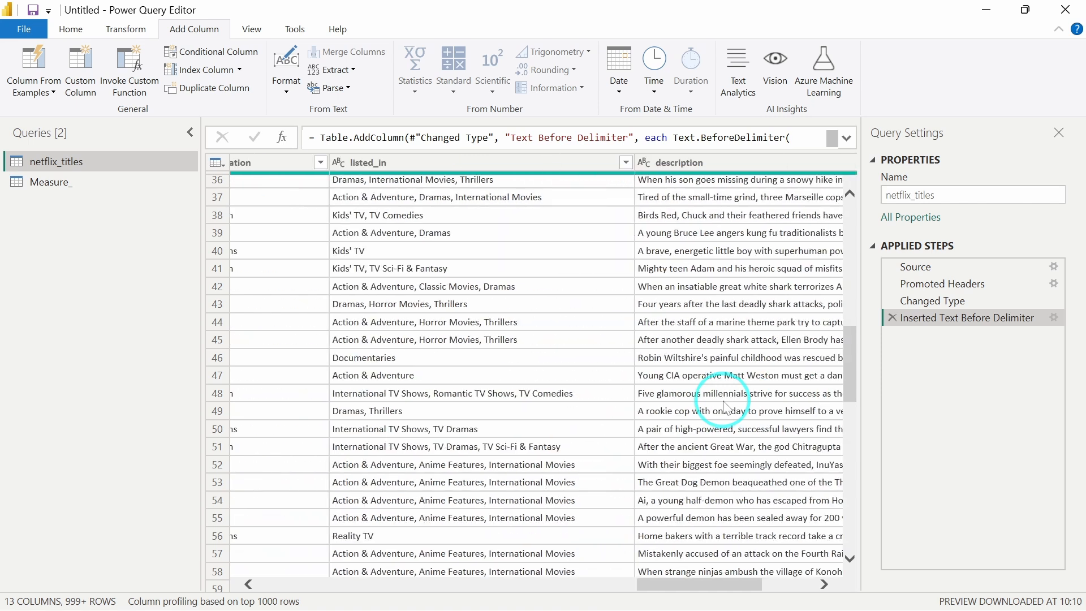
scroll(727, 408, up, 10)
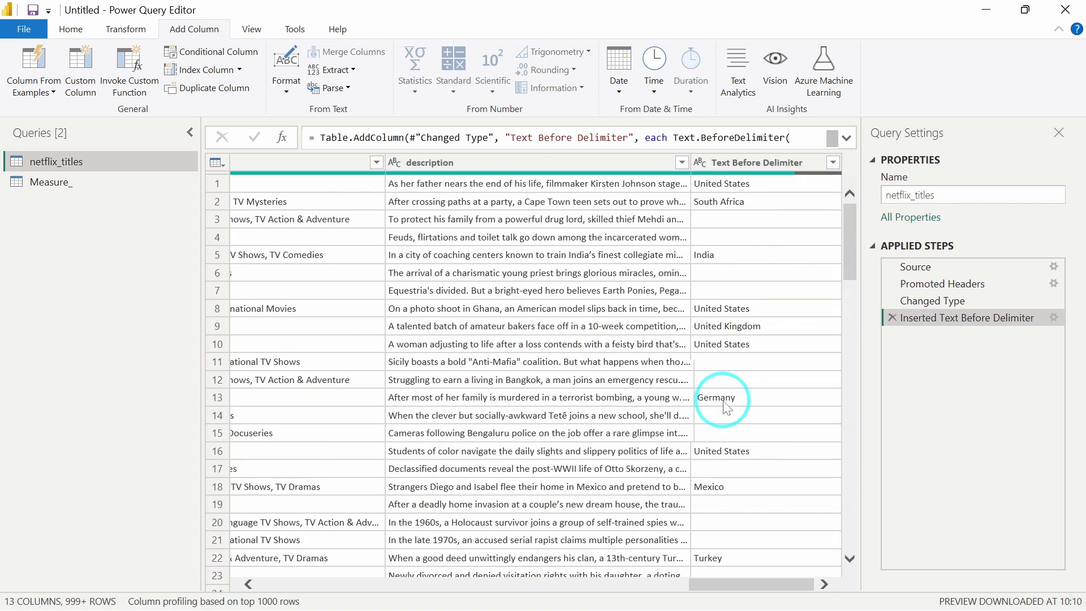
Rename the extracted country column as Country_new.
scroll(727, 408, left, 6)
scroll(727, 407, left, 5)
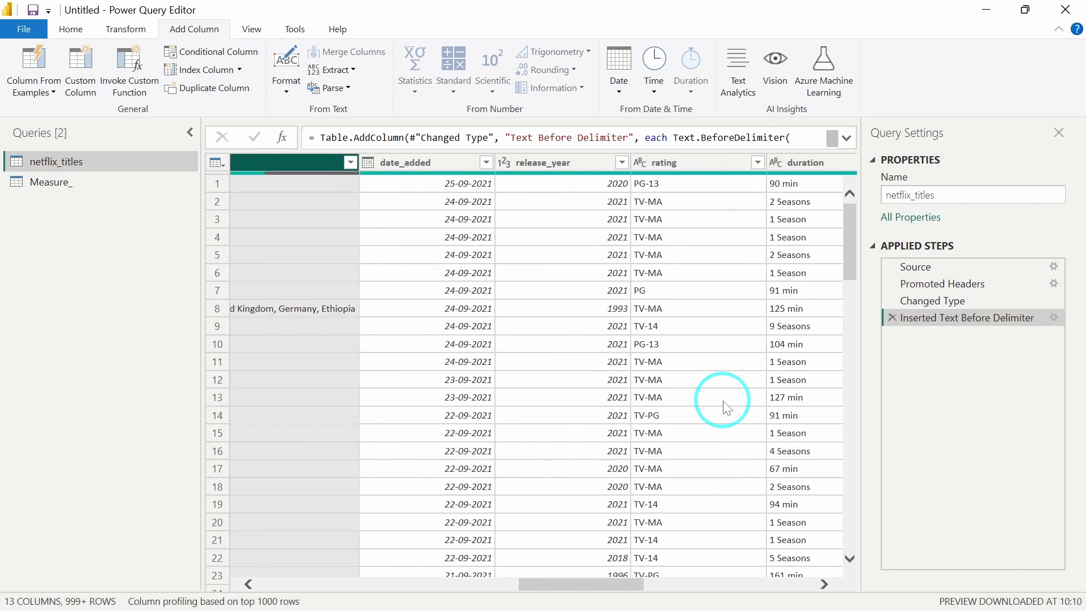
click(567, 232)
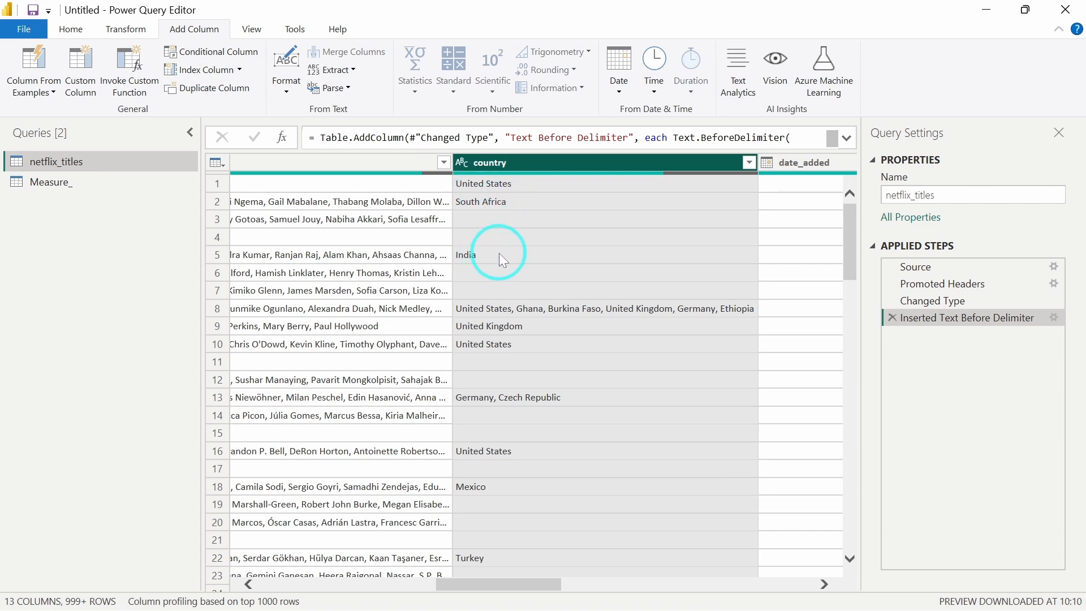
scroll(499, 253, right, 10)
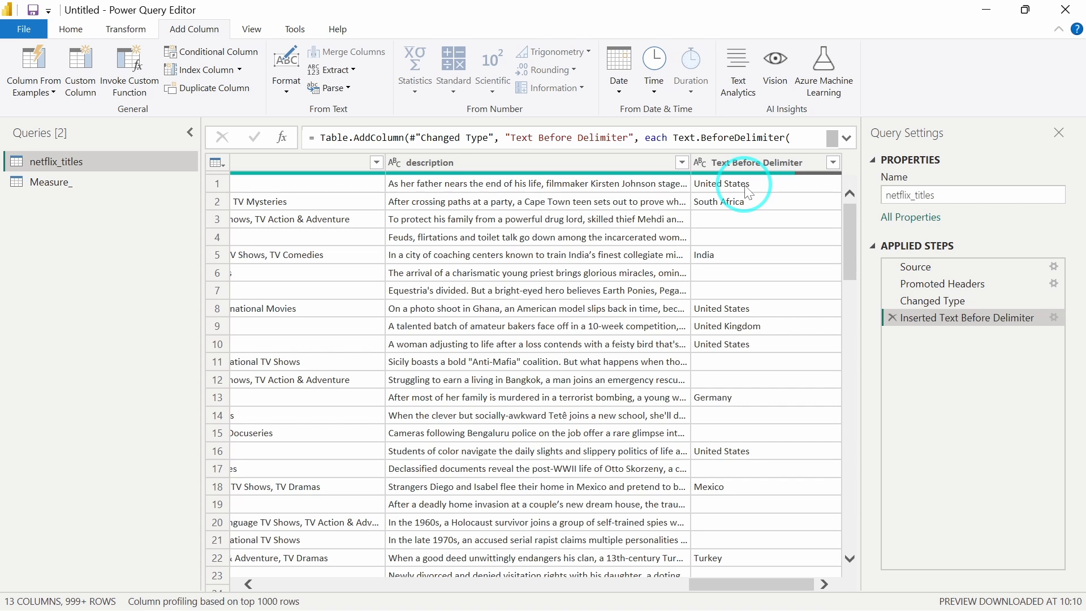
double_click(771, 177)
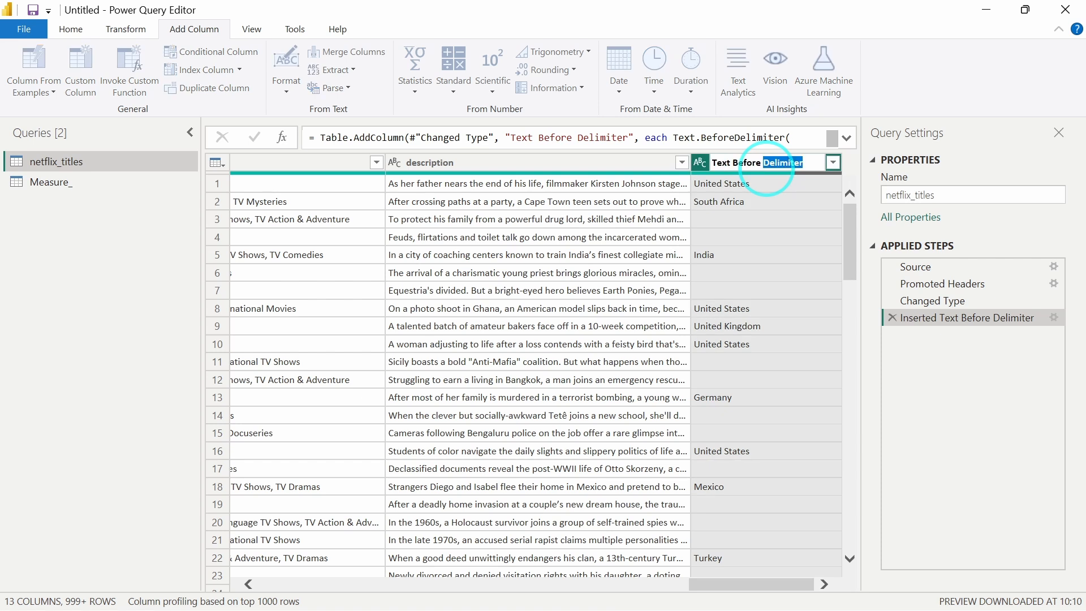
text(Country_new)
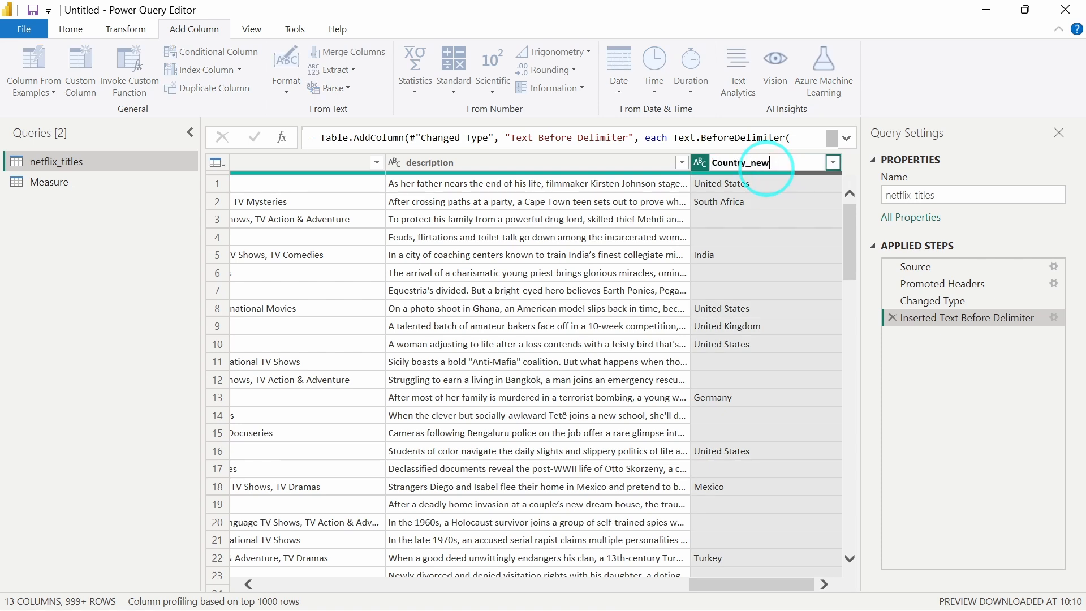
key(Return)
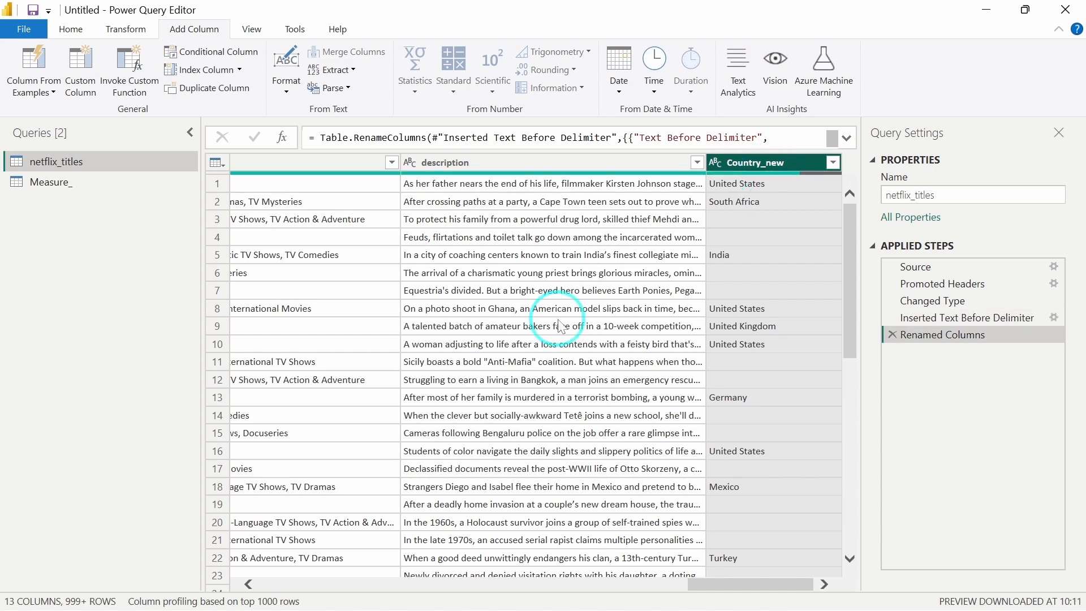
Add a column extracting the director text before the "," delimiter.
scroll(560, 327, left, 5)
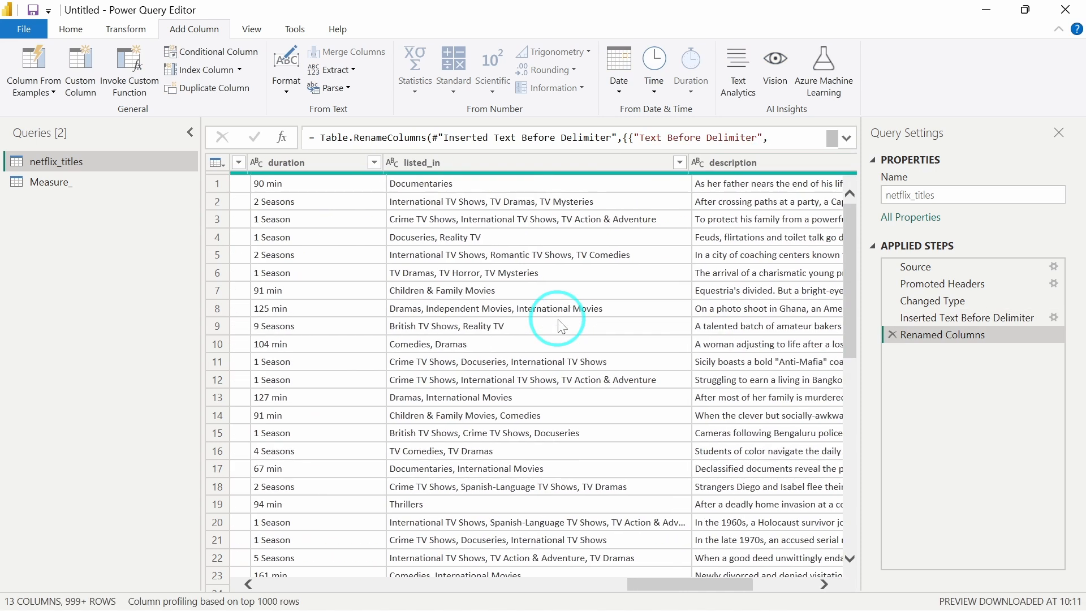
scroll(560, 327, left, 5)
scroll(562, 327, left, 10)
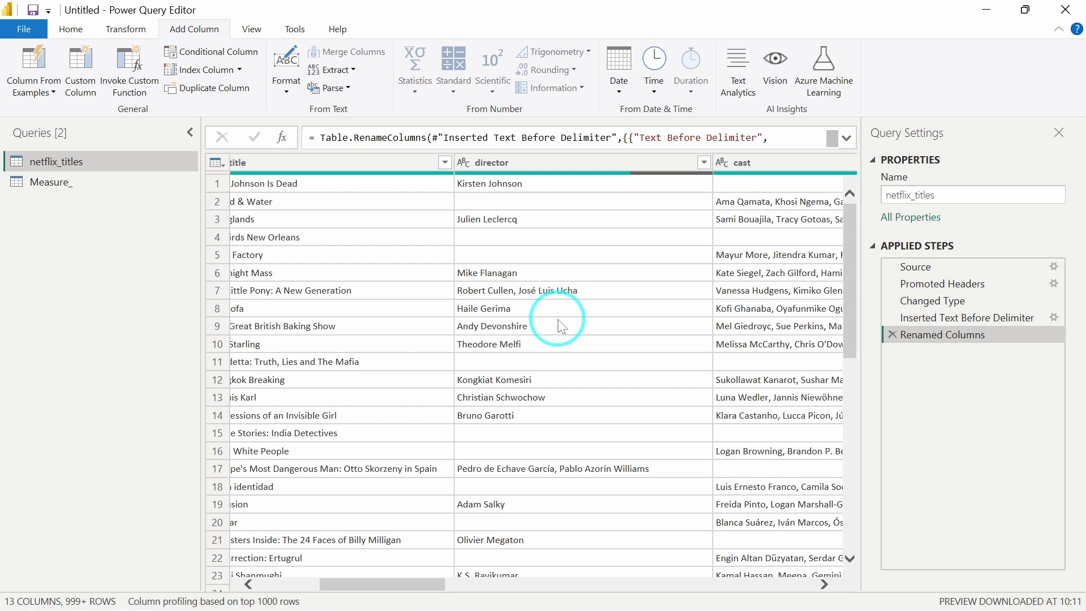
scroll(559, 320, left, 2)
scroll(622, 185, right, 4)
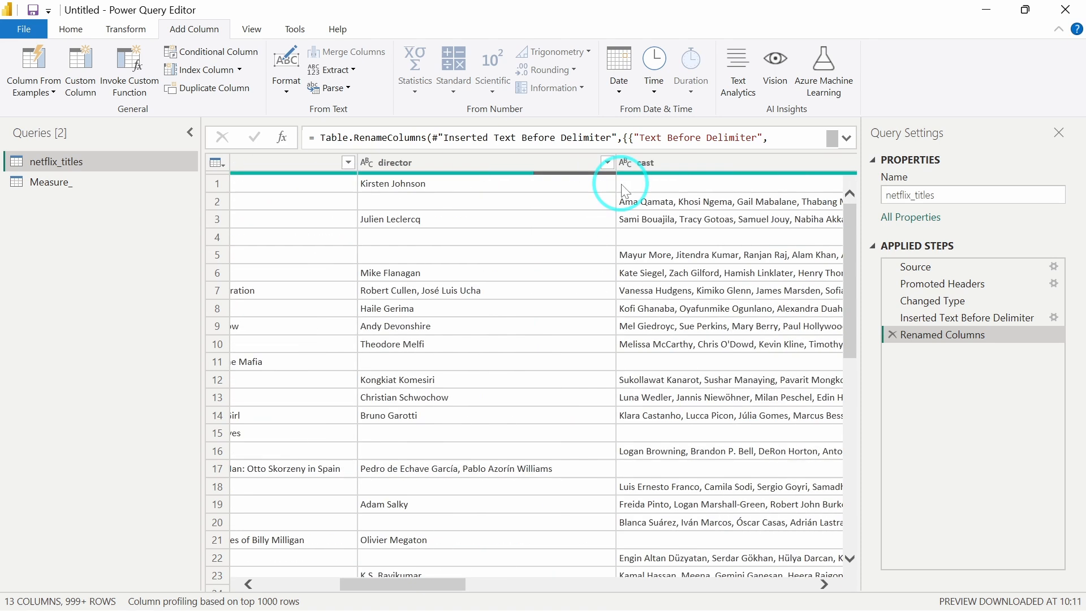
click(512, 159)
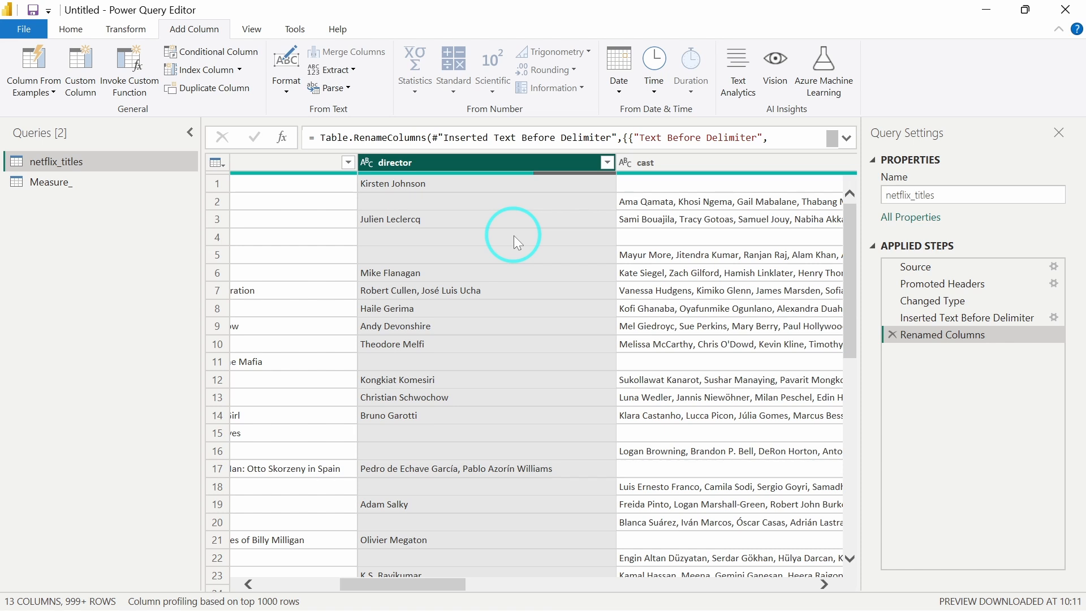
click(342, 70)
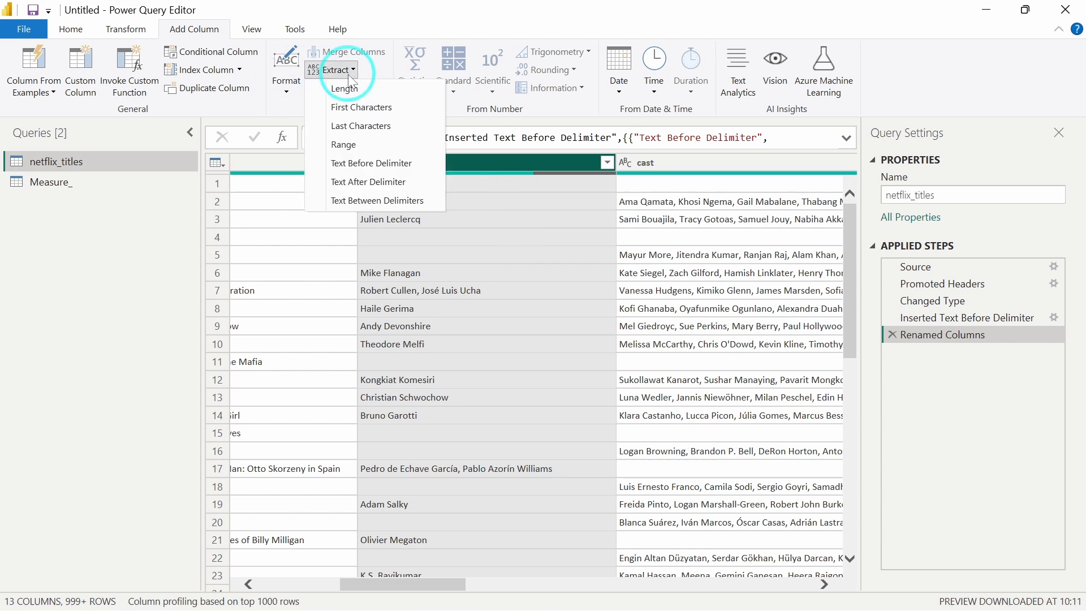
click(342, 164)
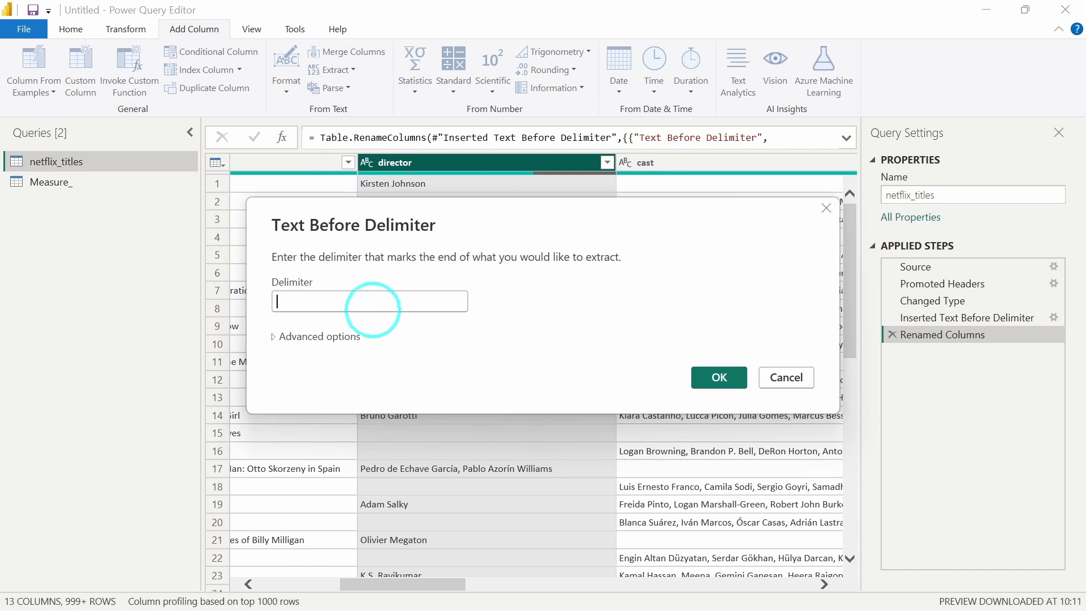
click(364, 302)
text(,)
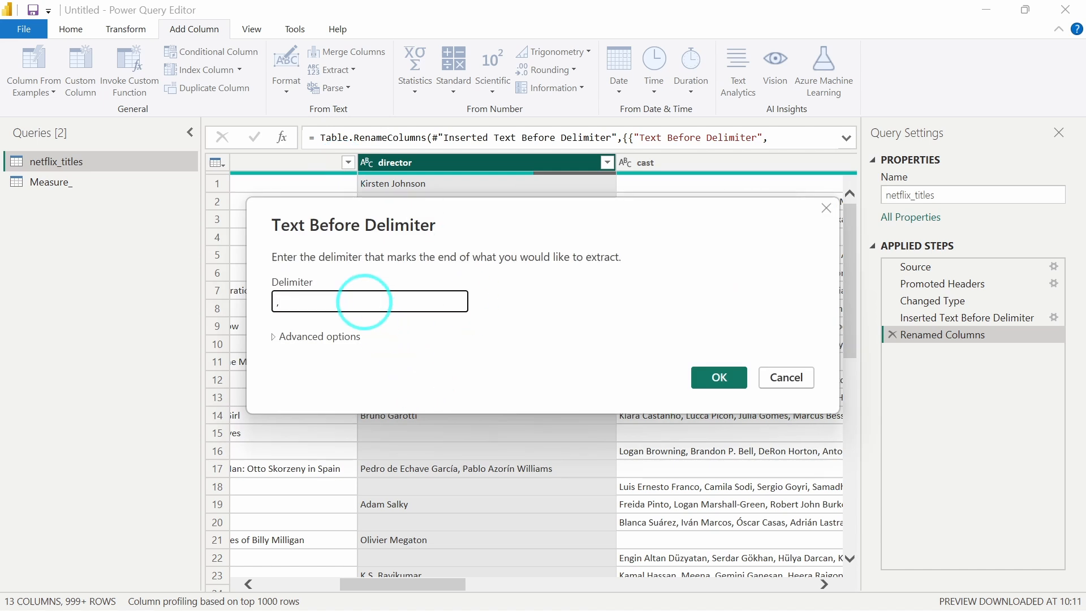
click(701, 381)
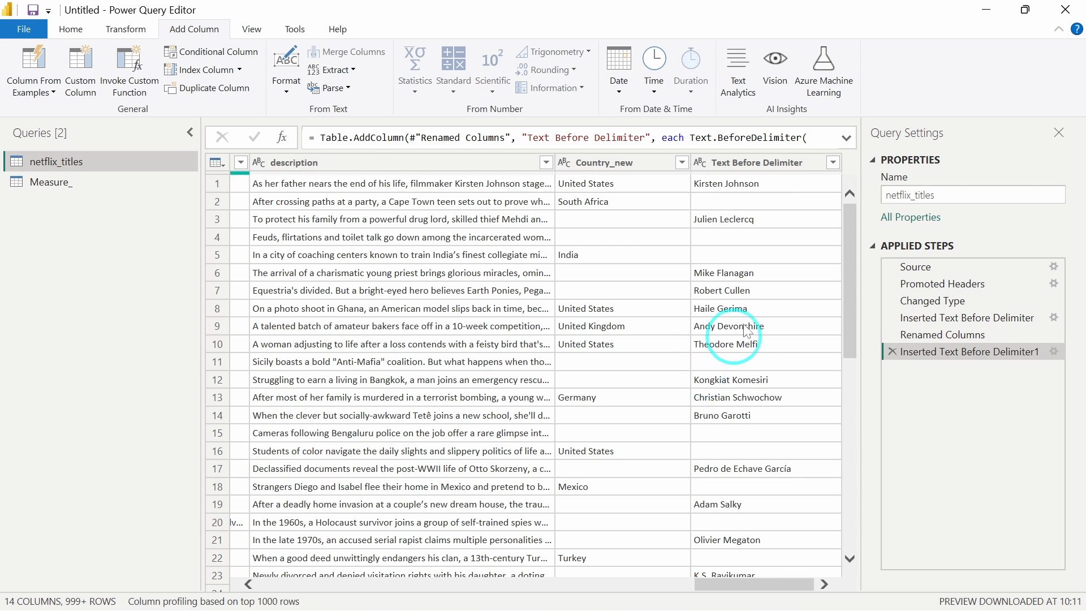
Rename the extracted director column as Director_NEw.
click(752, 166)
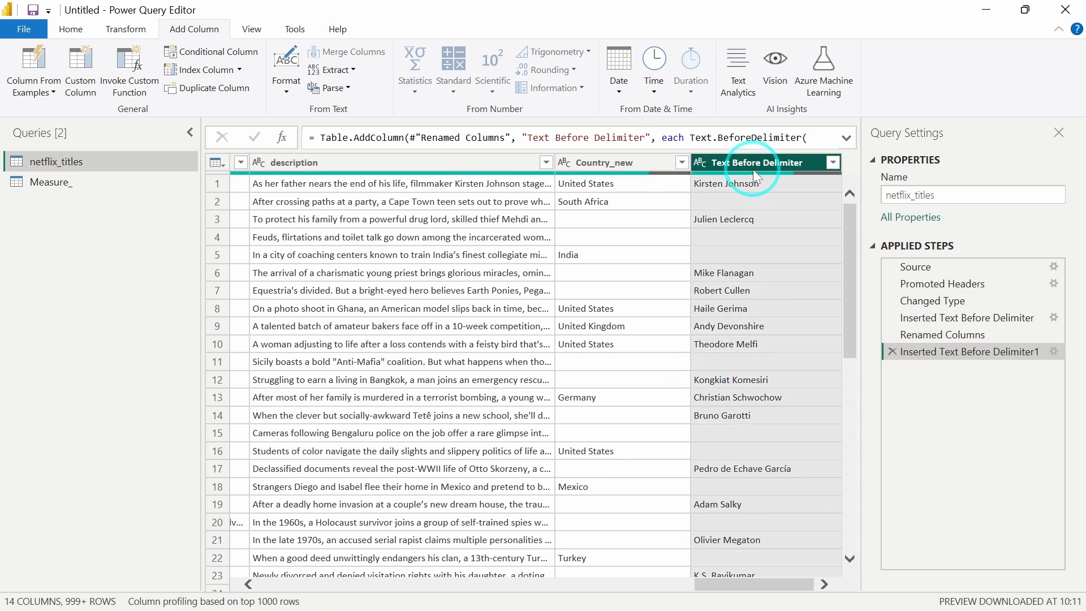
double_click(752, 165)
text(Director_)
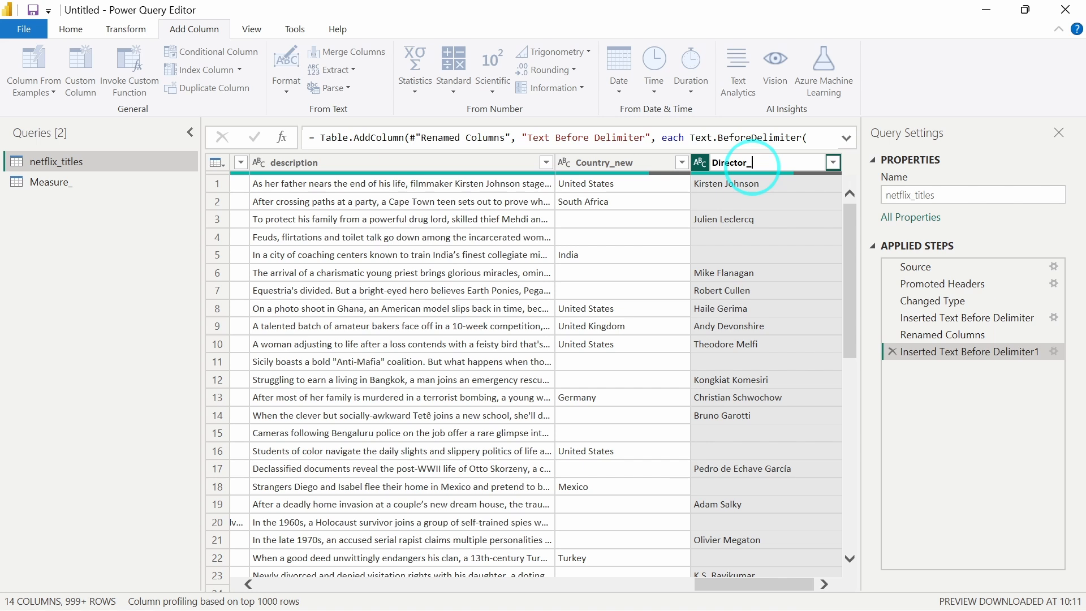
text(NEw)
key(Return)
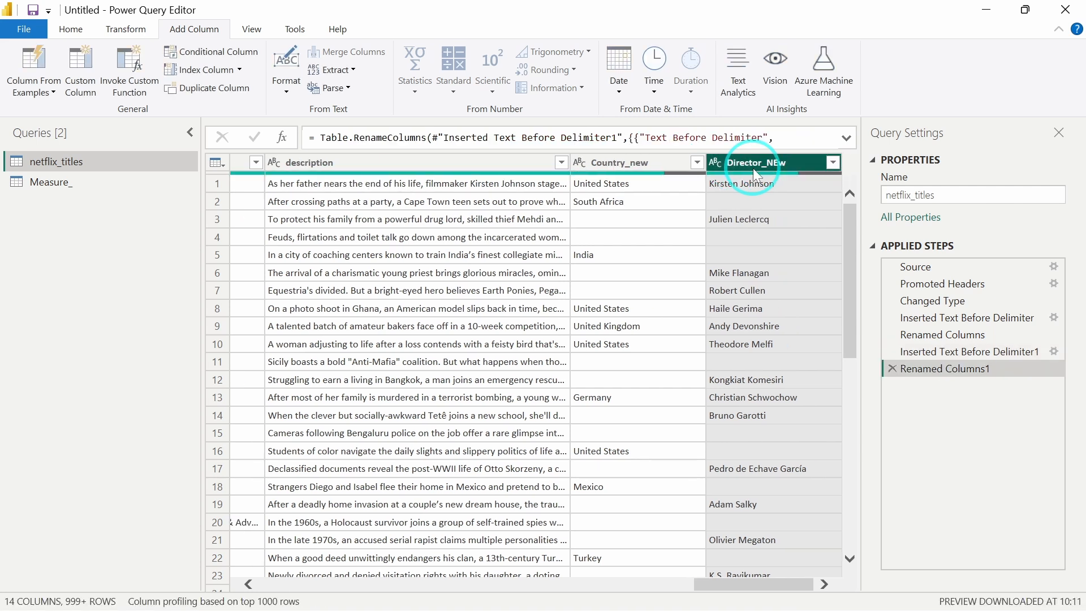
Close the Power Query Editor and apply the changes.
click(42, 35)
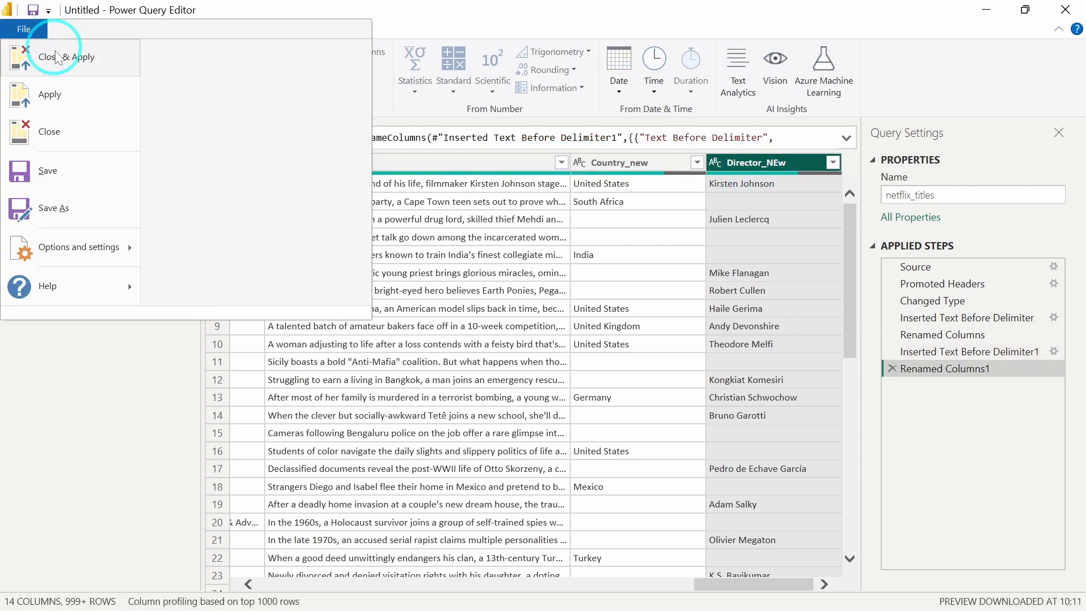
click(492, 268)
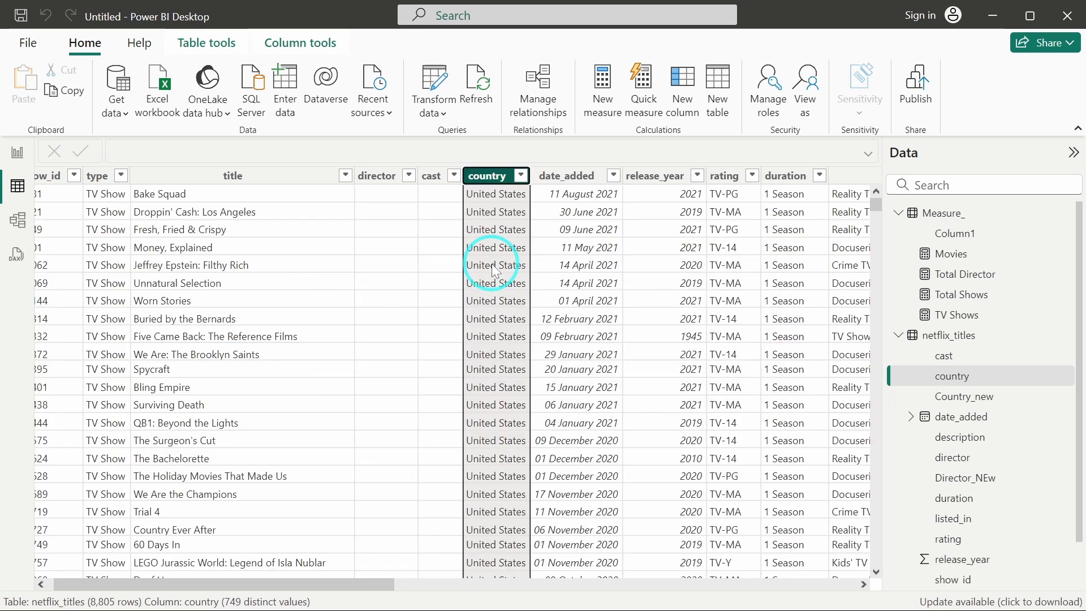
Put the Director_NEw field into the values of the second donut chart in report view.
click(20, 155)
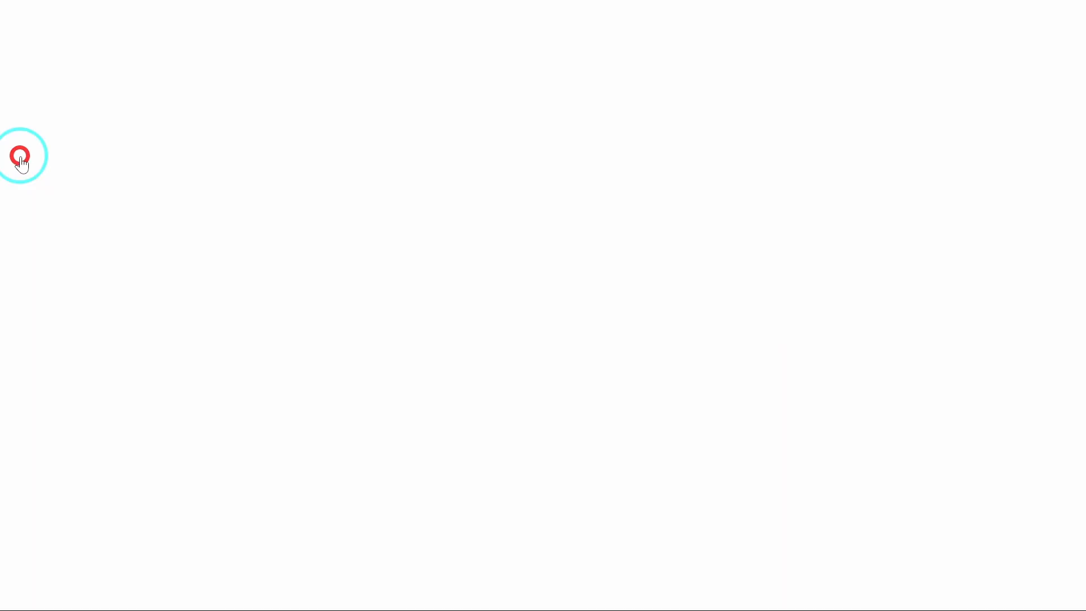
click(708, 269)
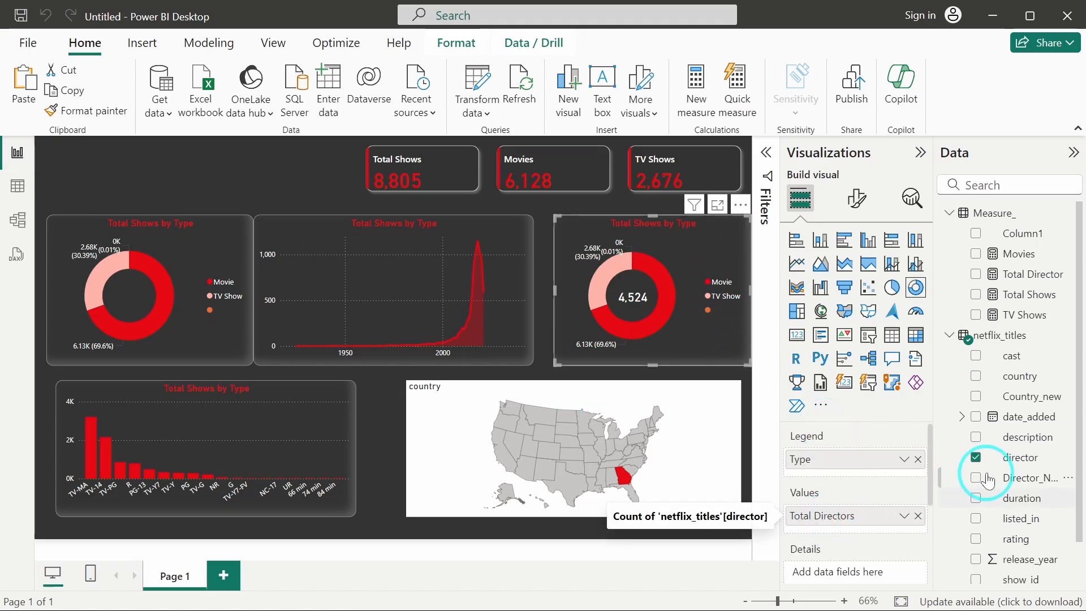
scroll(1011, 459, down, 1)
drag(1018, 449, 888, 517)
click(921, 515)
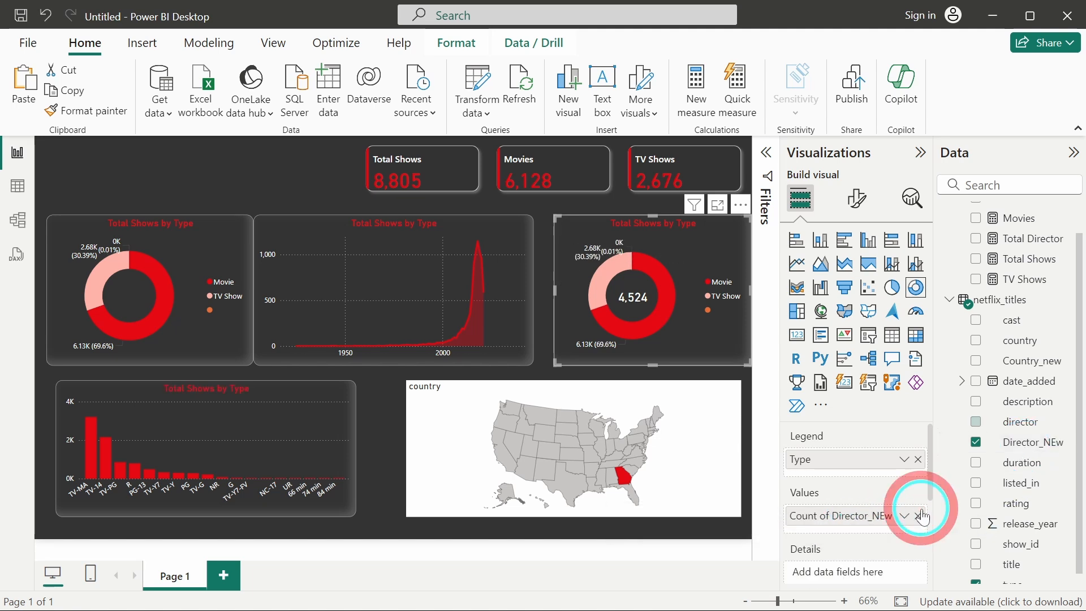
Rename the donut chart's value field to Director.
double_click(853, 516)
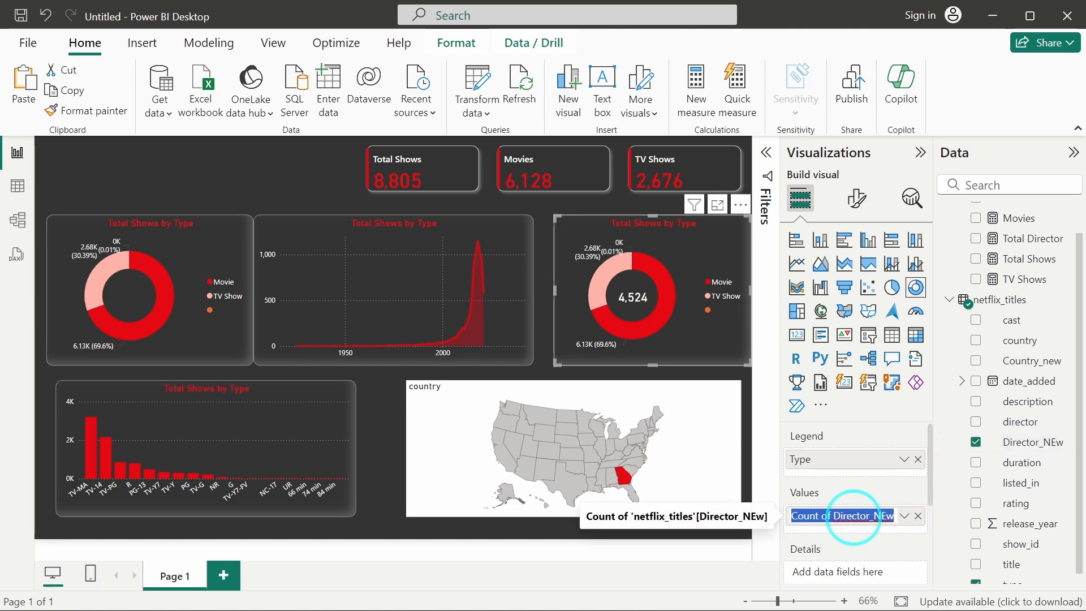
text(Direc)
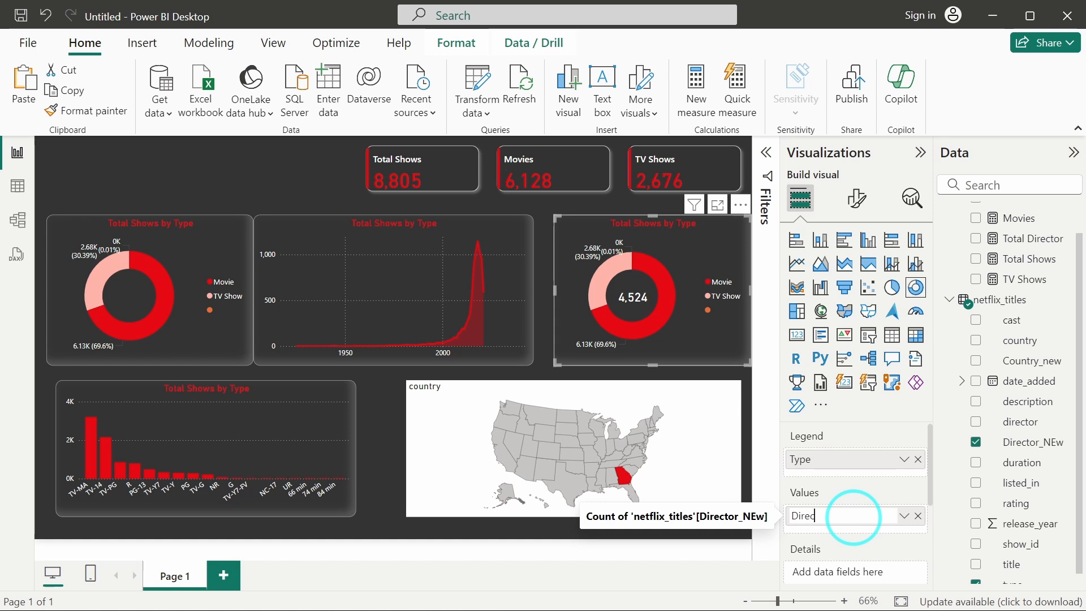
text(tor)
key(Return)
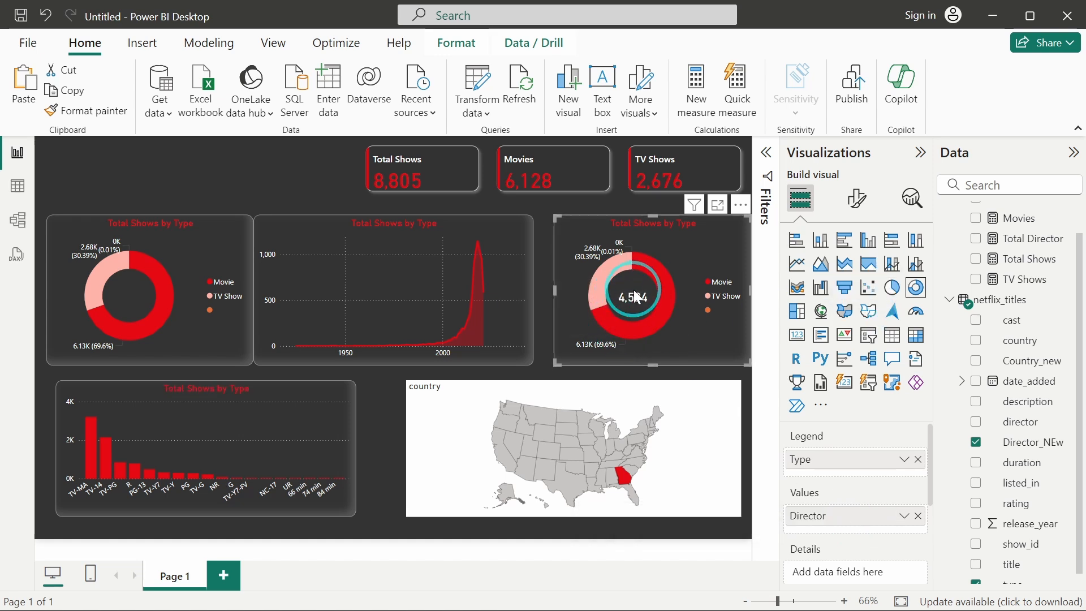
Edit the Total Director measure to count distinct values of netflix_titles[Director_NEw].
click(549, 256)
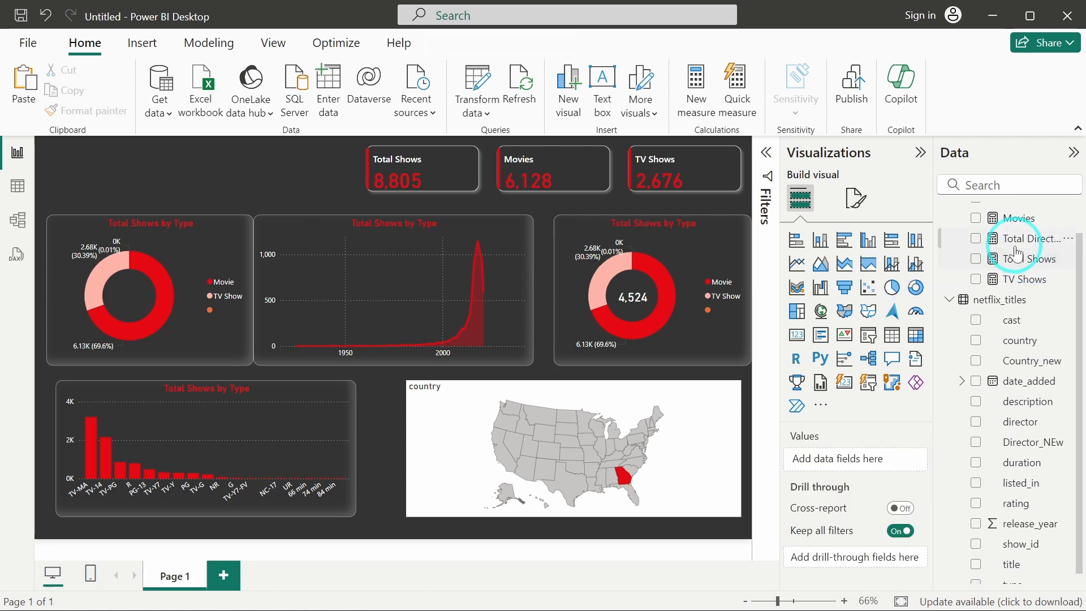
scroll(1019, 244, up, 1)
click(1026, 277)
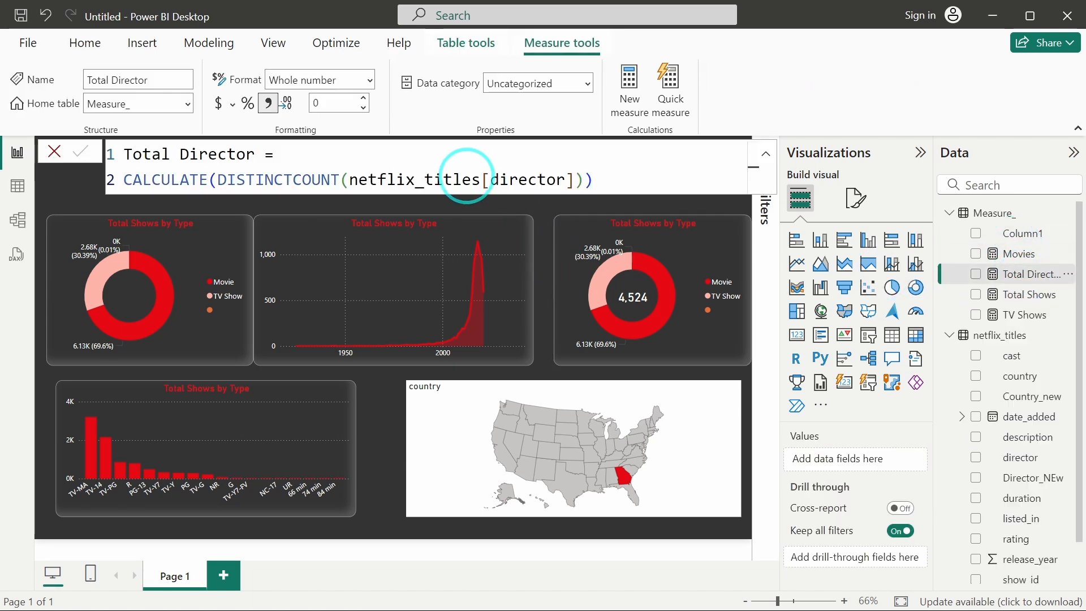
double_click(536, 181)
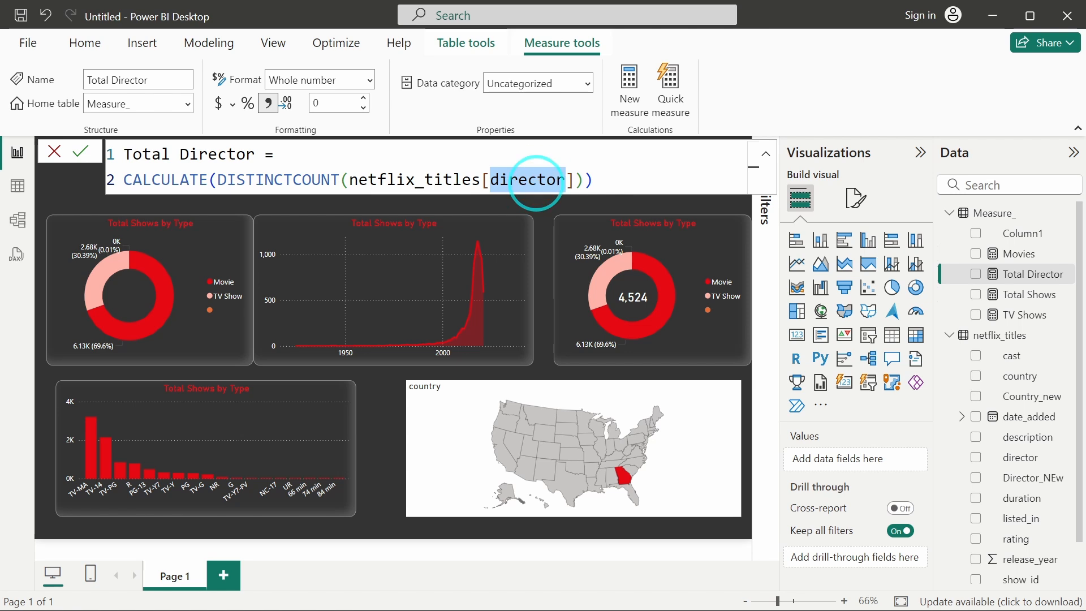
key(Right)
text(_)
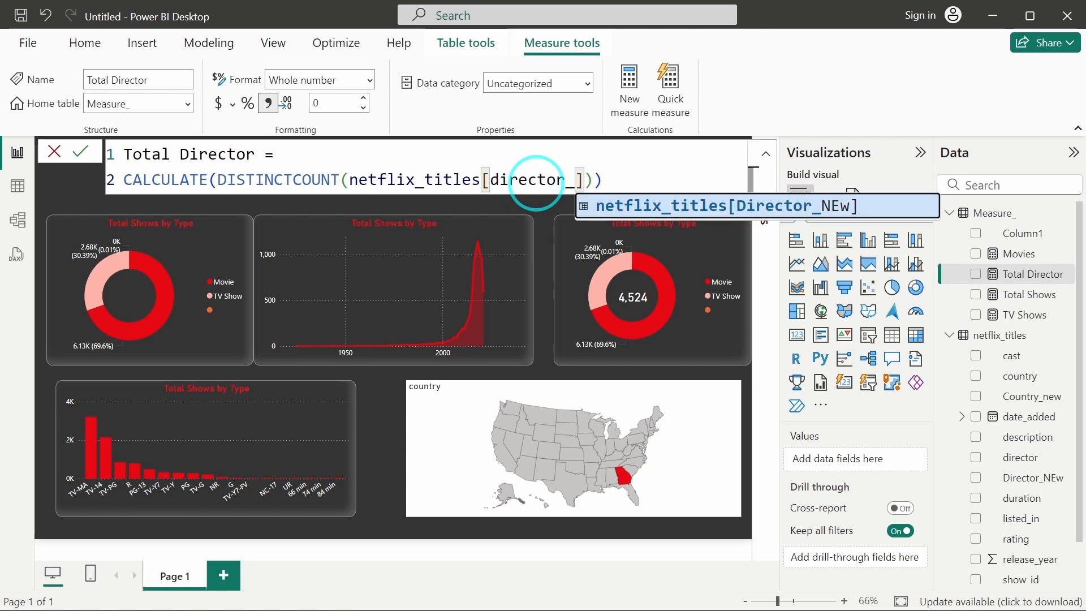
key(Tab)
key(Right)
key(Right)
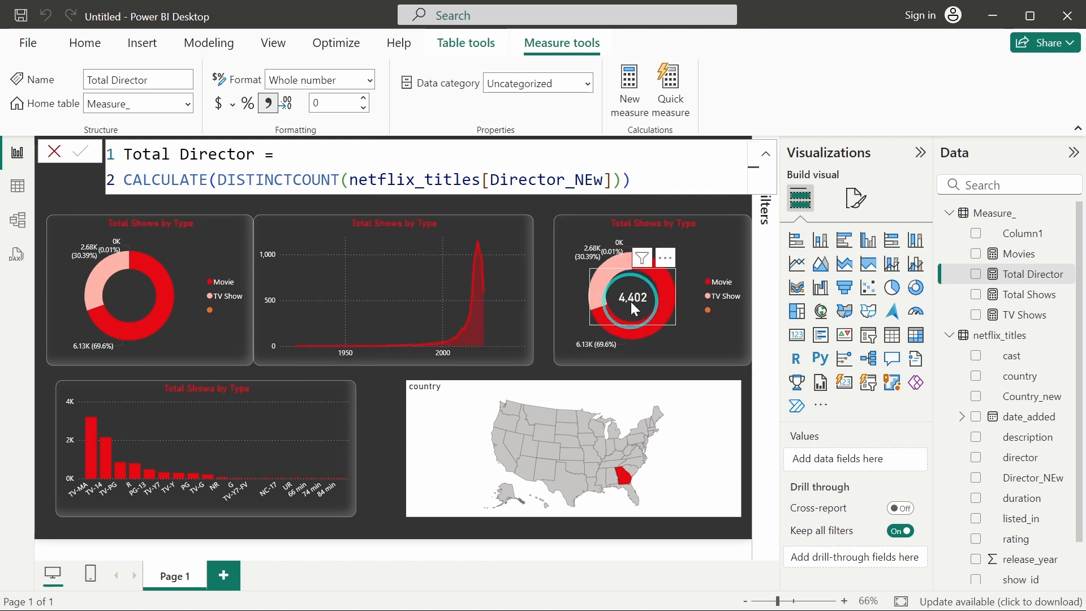
click(543, 309)
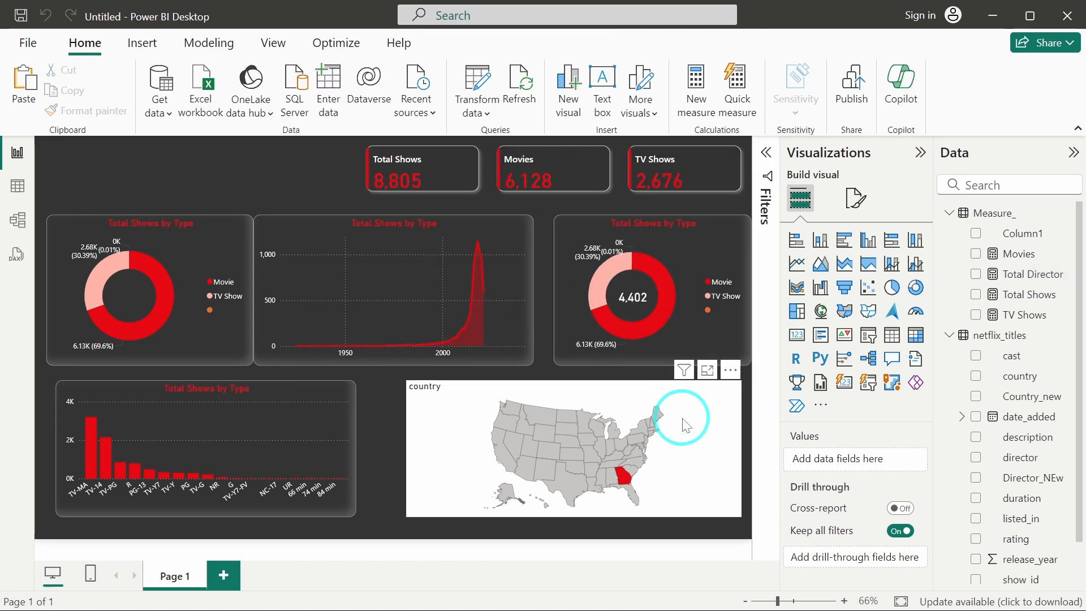
Inspect the country column's filter values and the new columns in table view.
click(18, 186)
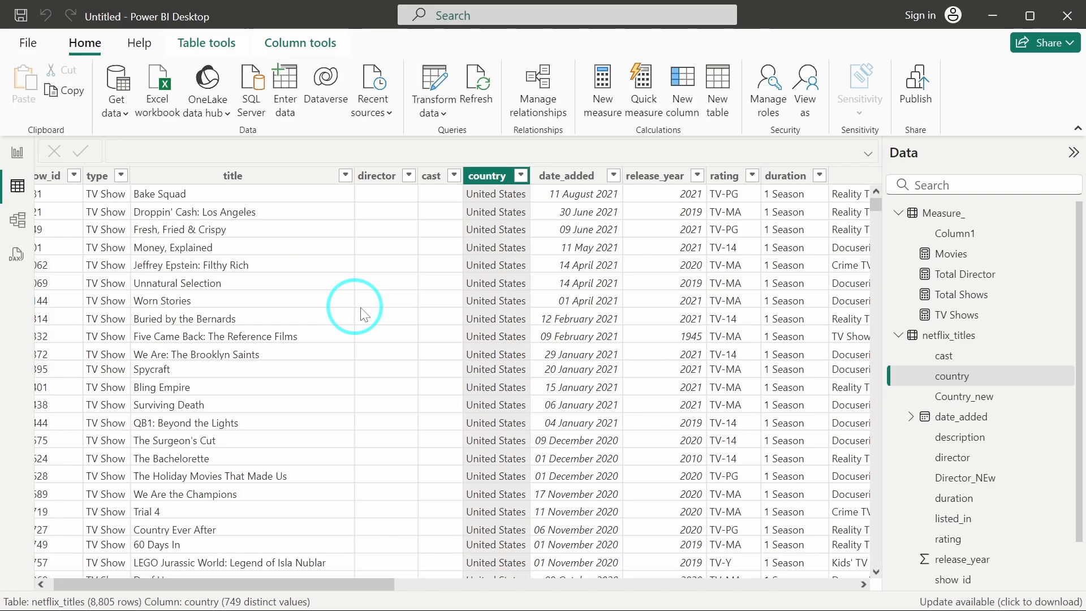
click(522, 177)
scroll(666, 402, down, 20)
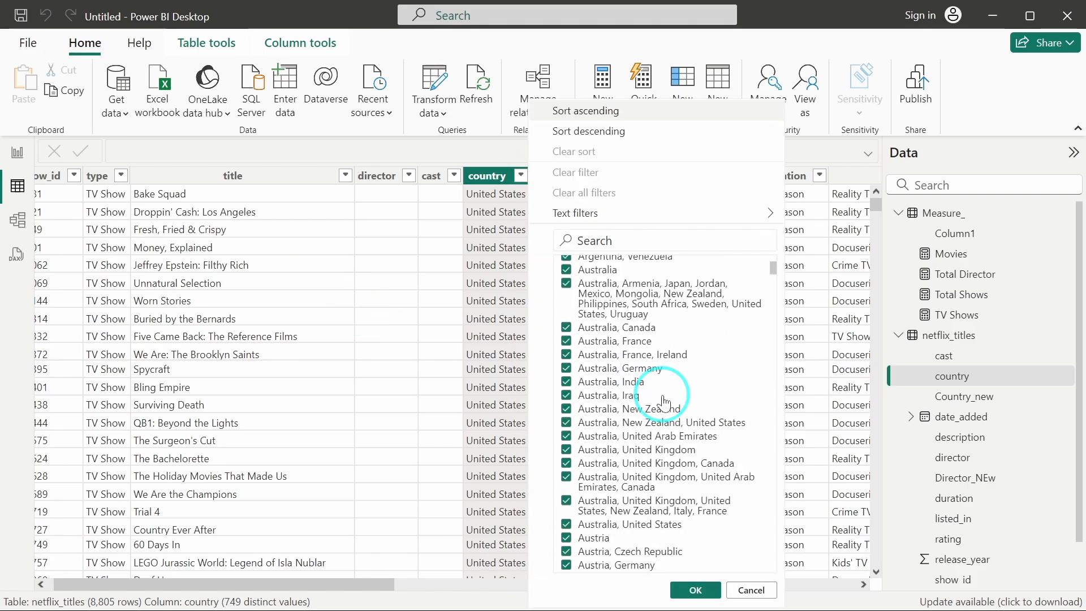
scroll(667, 402, down, 5)
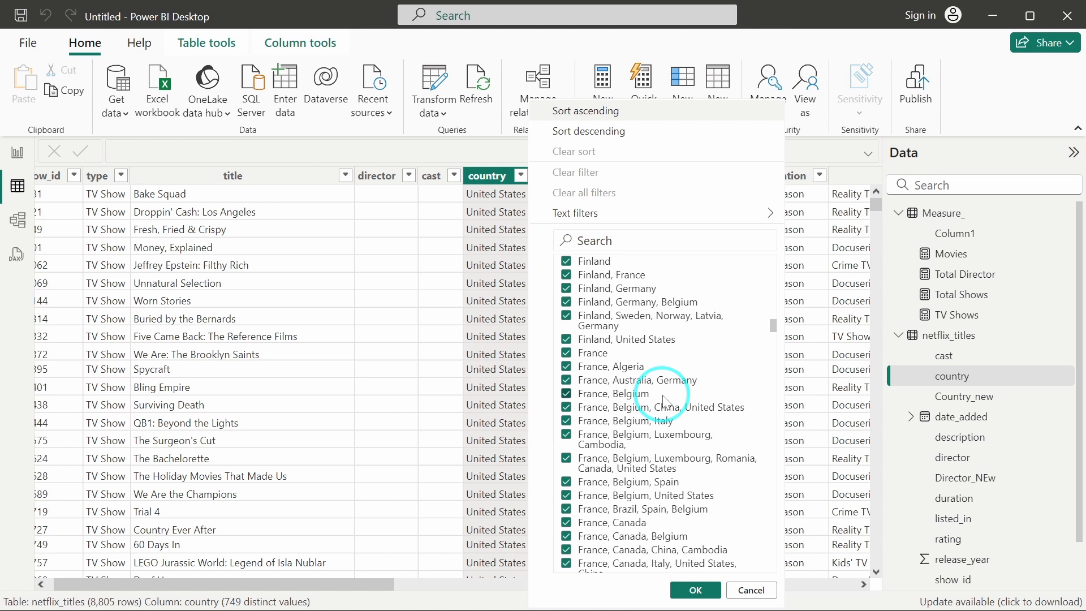
click(399, 372)
scroll(402, 376, right, 10)
scroll(402, 377, right, 10)
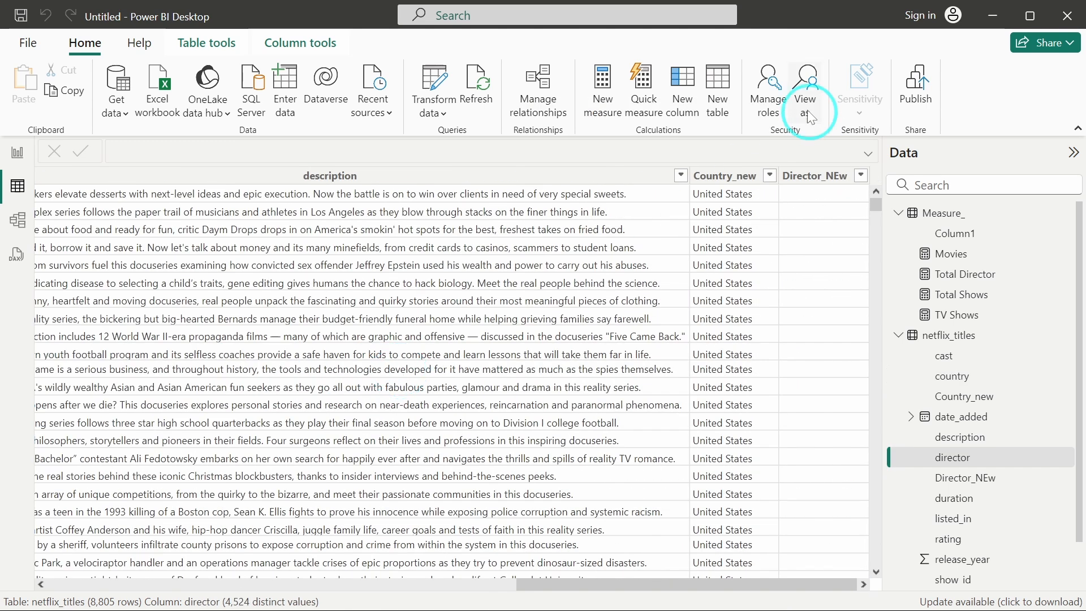
Browse the Country_new column's filter list of country values without applying a filter.
click(768, 179)
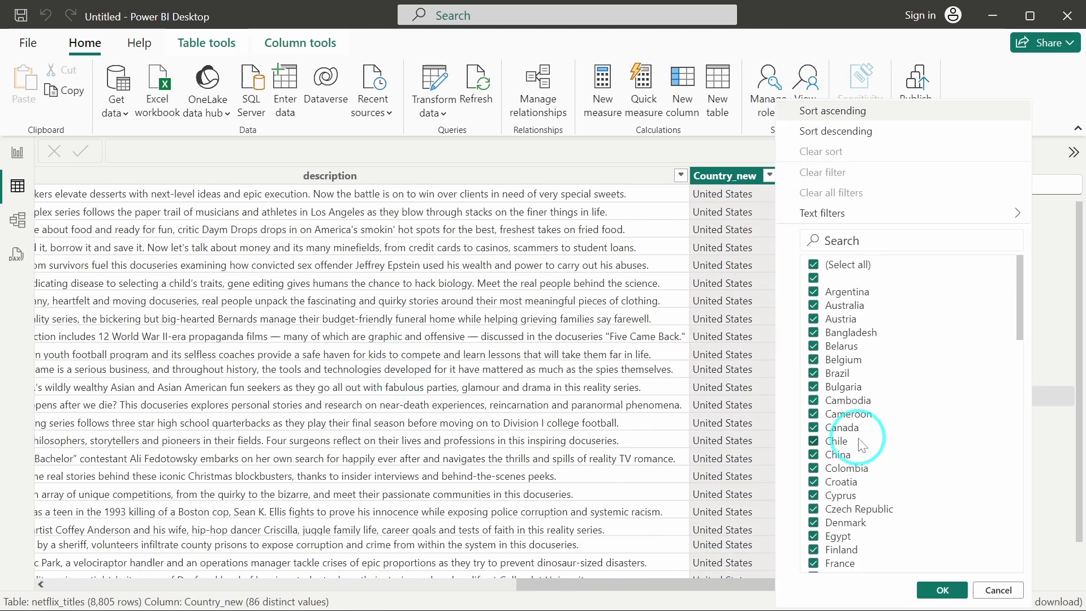
scroll(861, 443, down, 15)
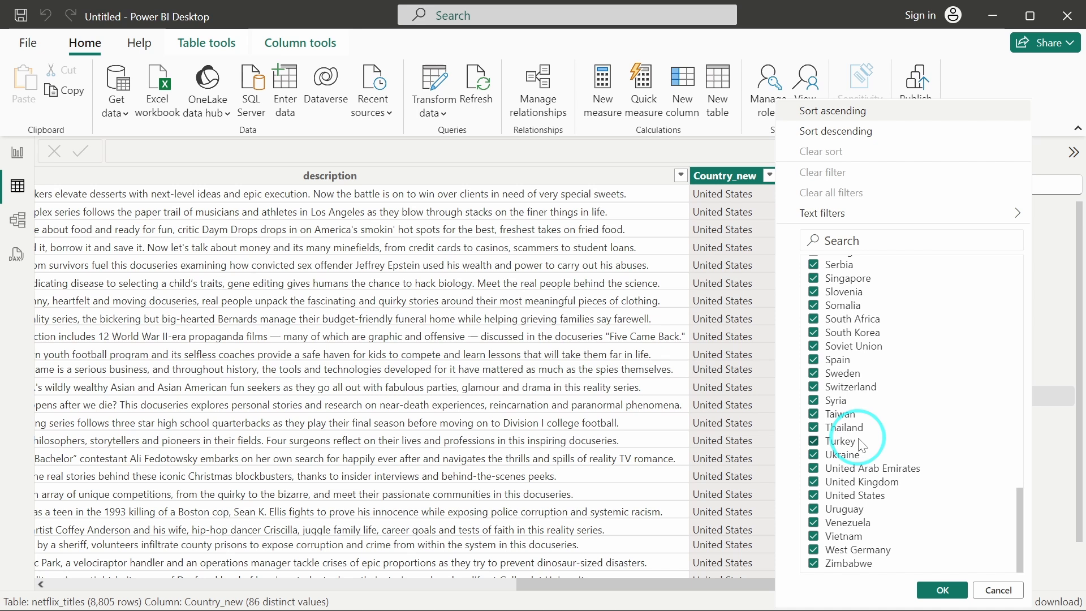
scroll(861, 443, up, 13)
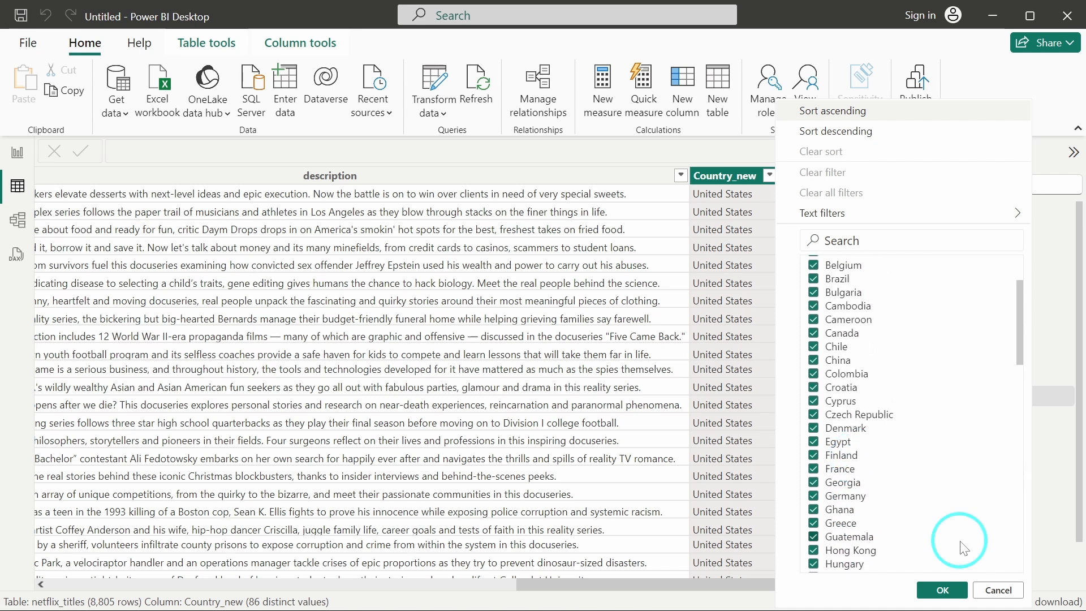
click(998, 590)
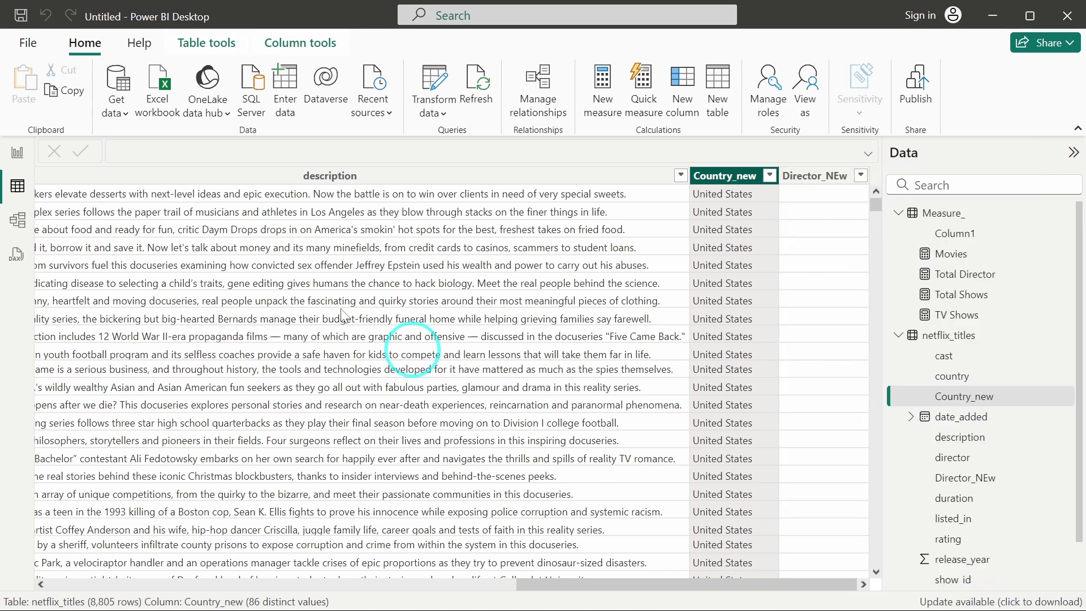
In report view, move the map visual slightly left and replace its location field with Country_new.
click(23, 156)
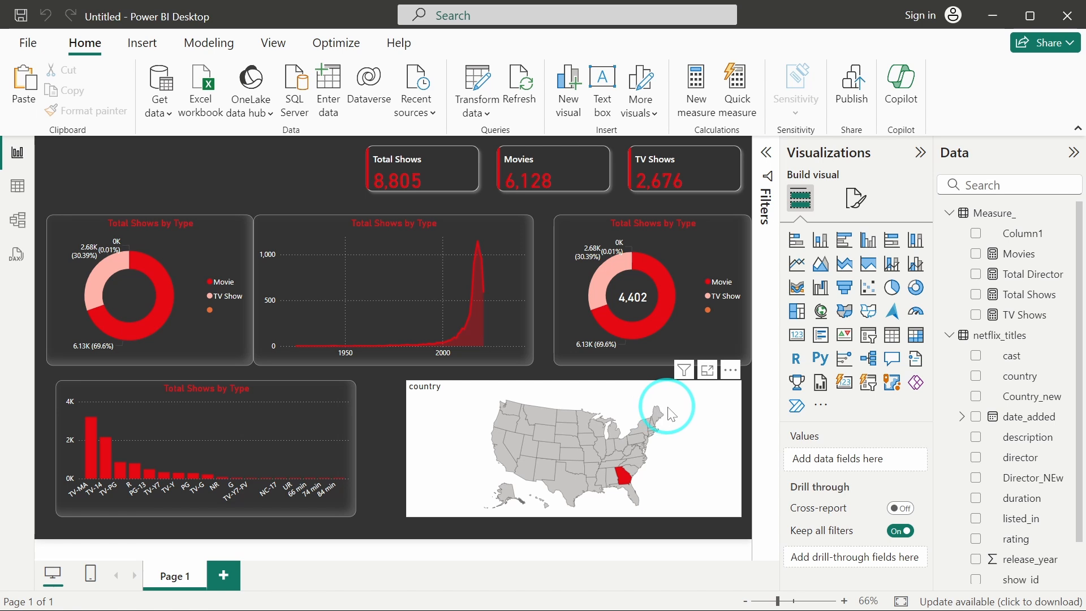
click(655, 401)
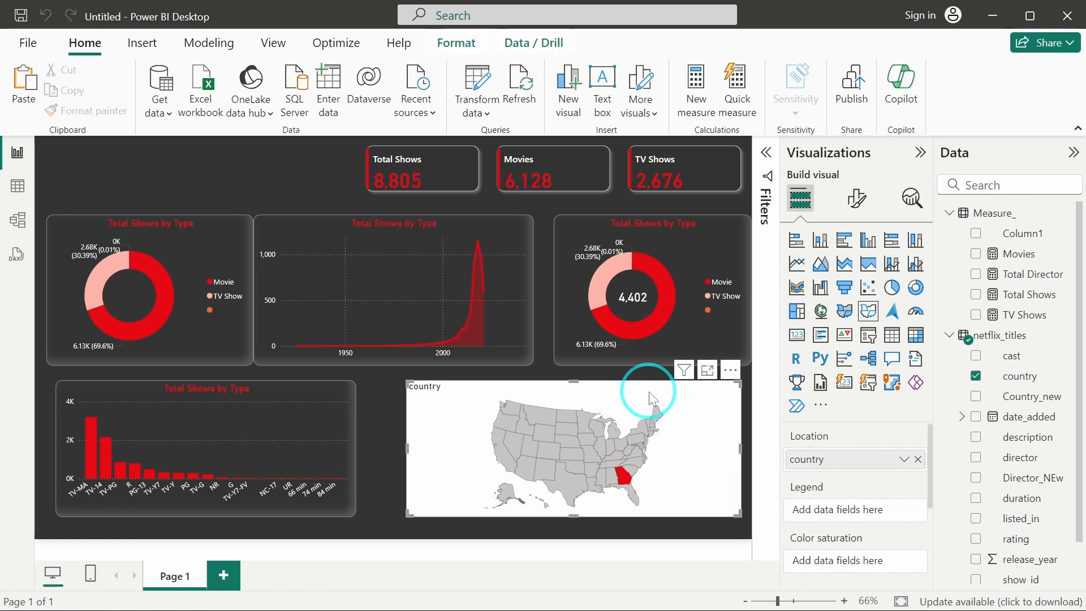
drag(650, 391, 629, 391)
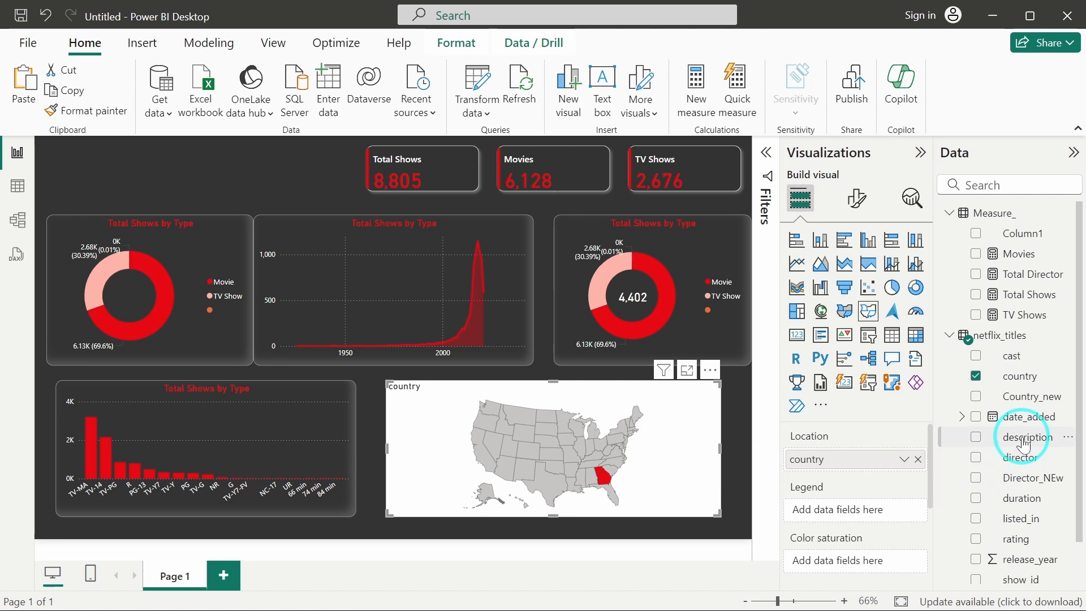
drag(1021, 396, 905, 459)
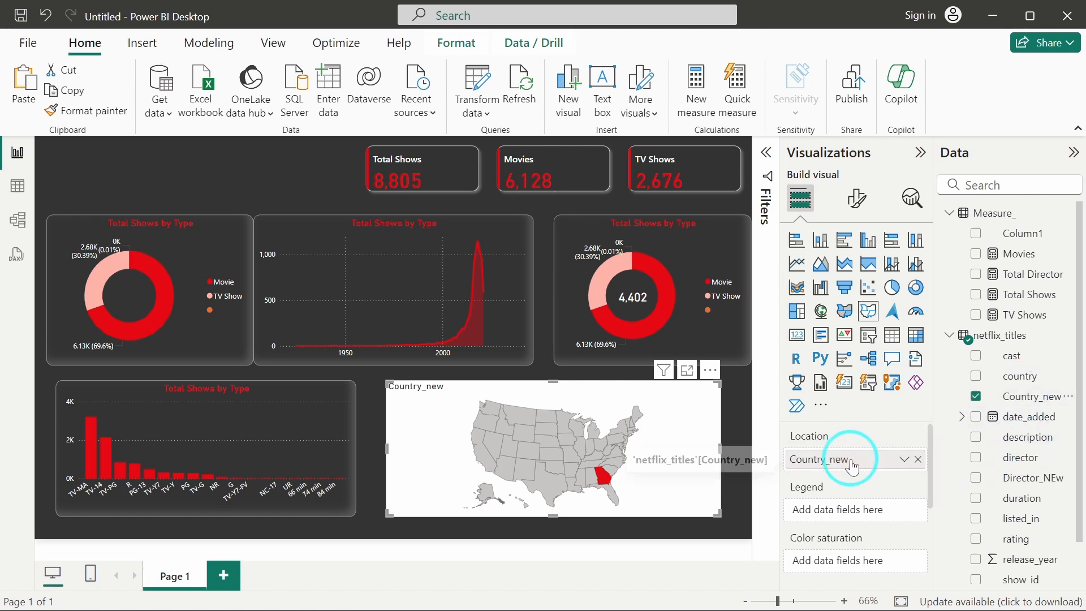
click(631, 395)
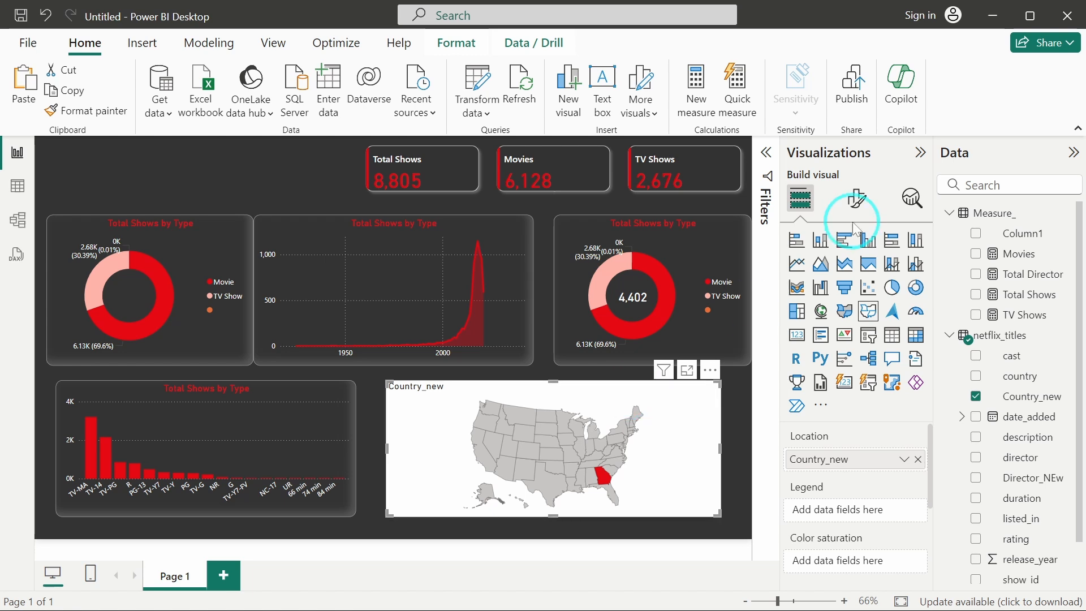
Try the UK: countries and Canada: provinces map types for the map visual.
click(857, 198)
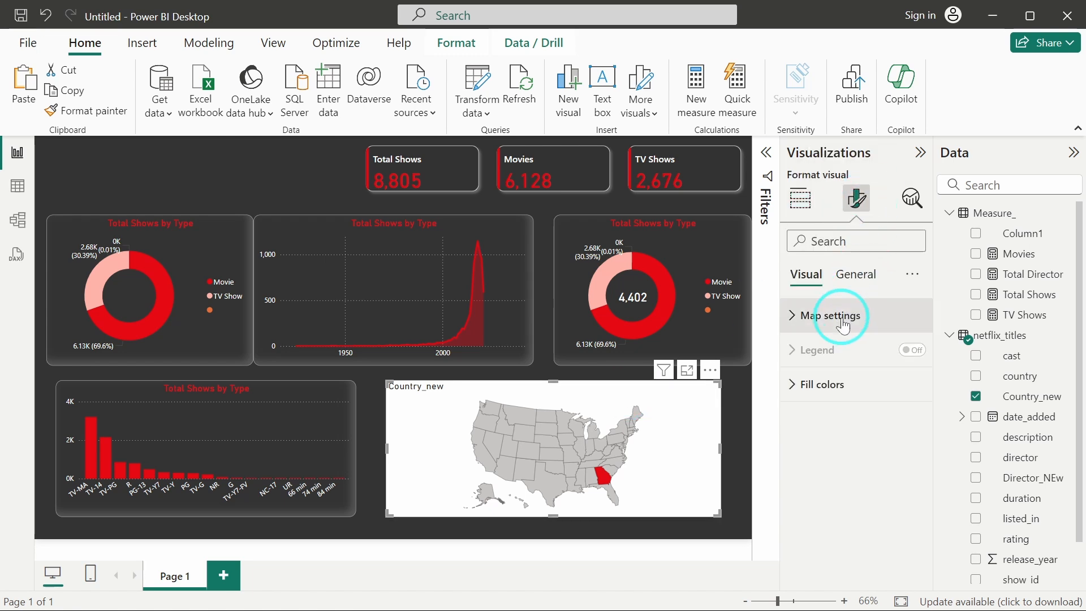
click(826, 315)
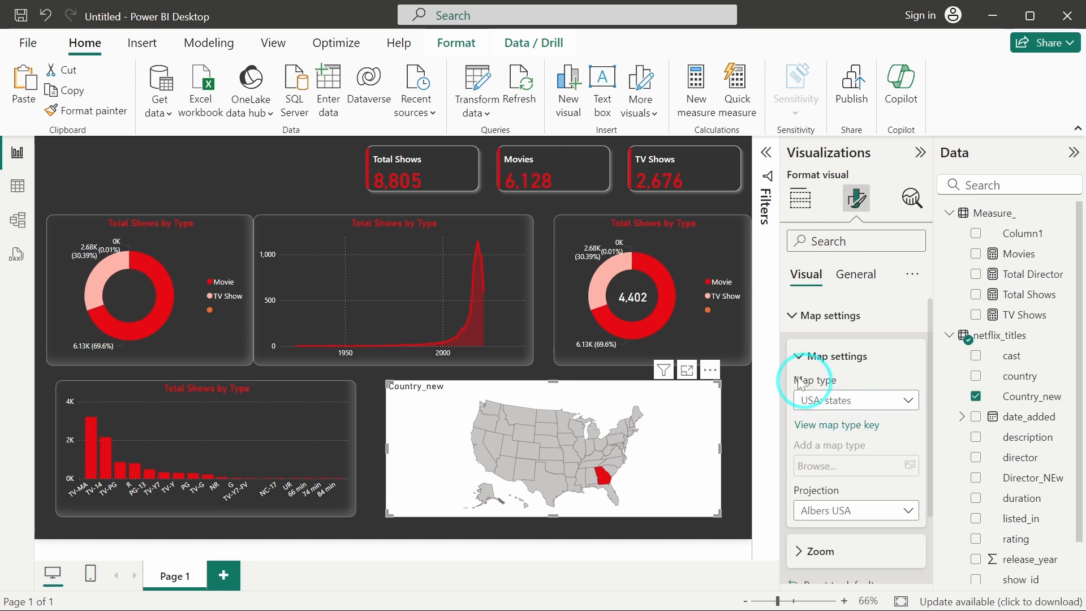
click(909, 402)
scroll(814, 200, down, 1)
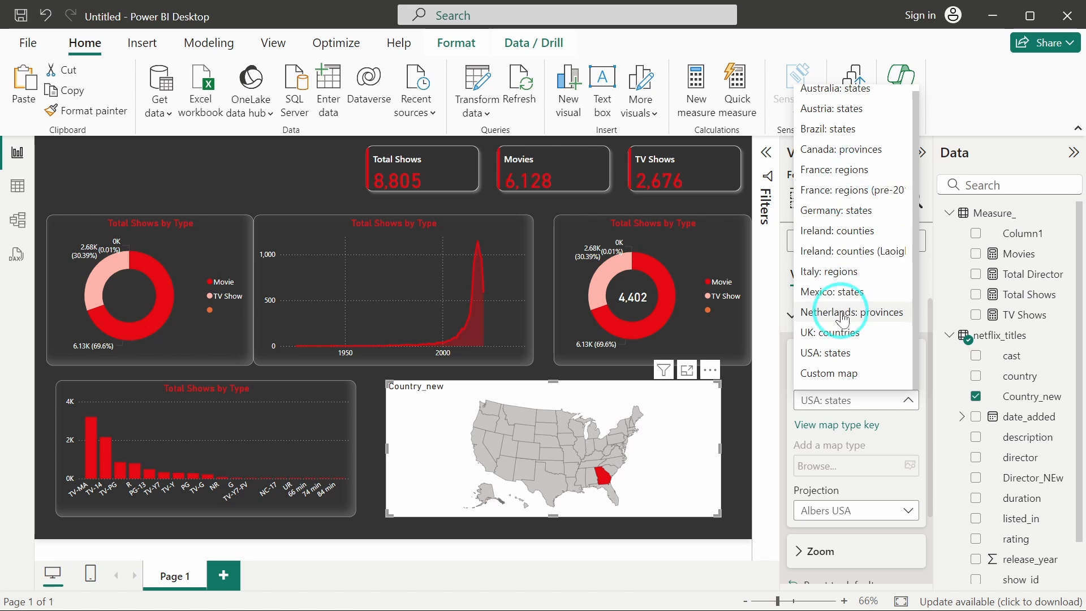
click(840, 333)
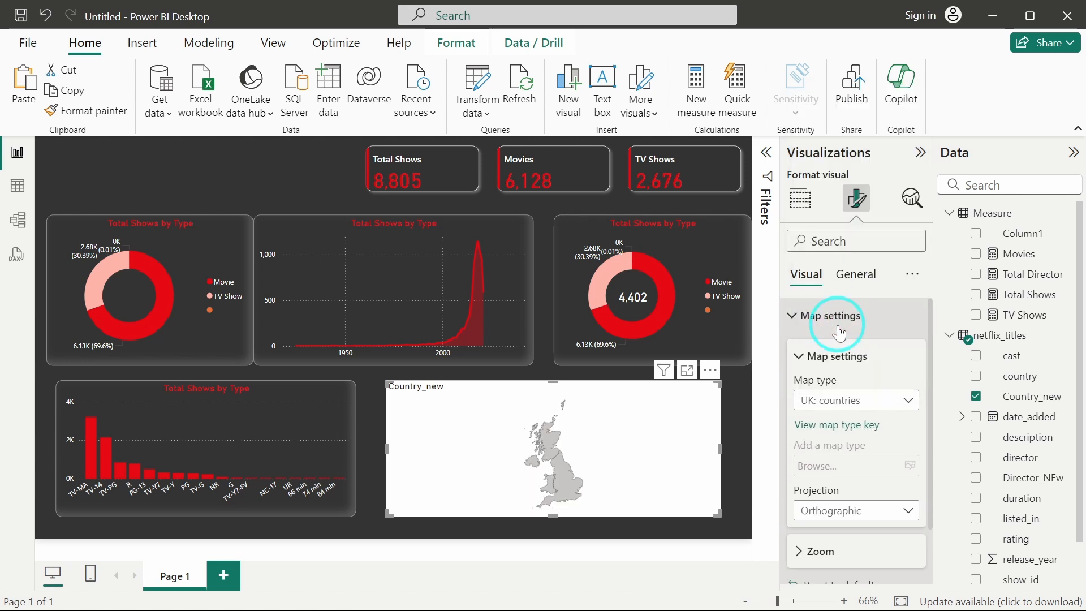
click(843, 401)
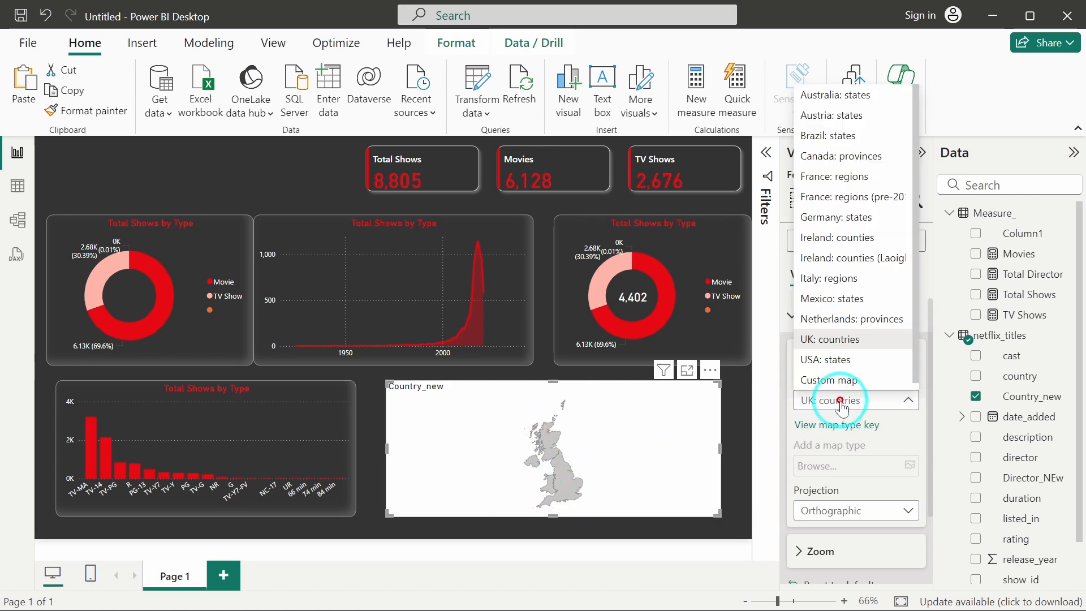
click(843, 159)
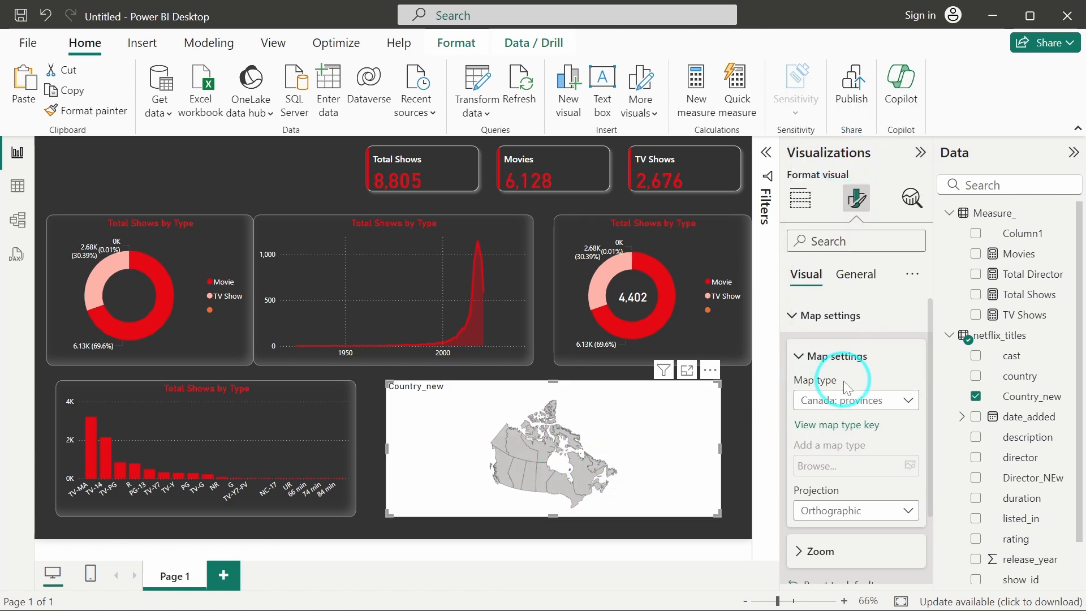
Set the map type to Custom map and load the Country.json file as its map.
click(843, 401)
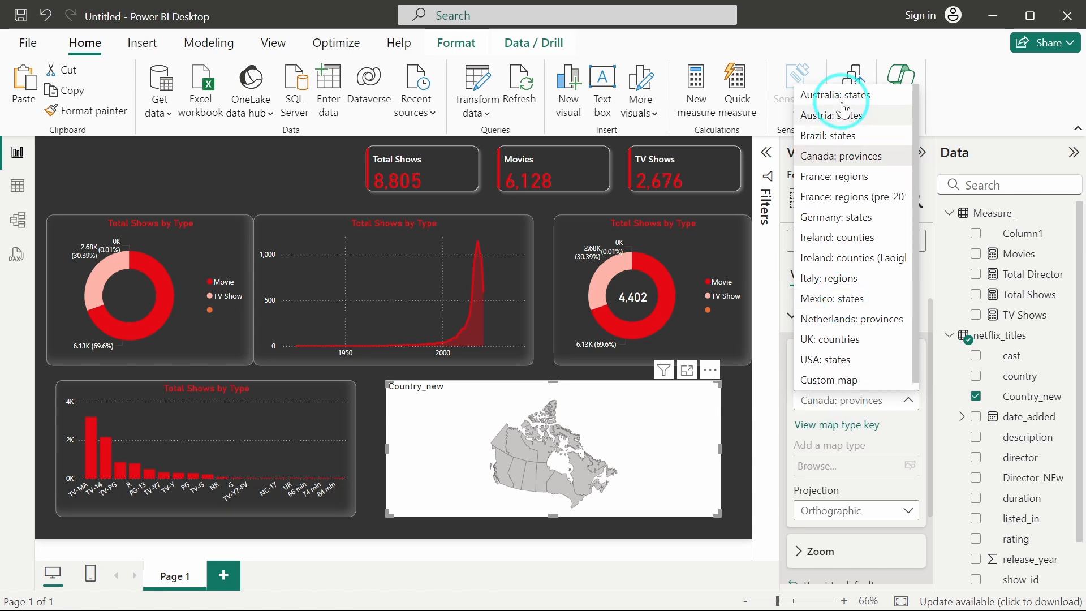
scroll(841, 328, down, 1)
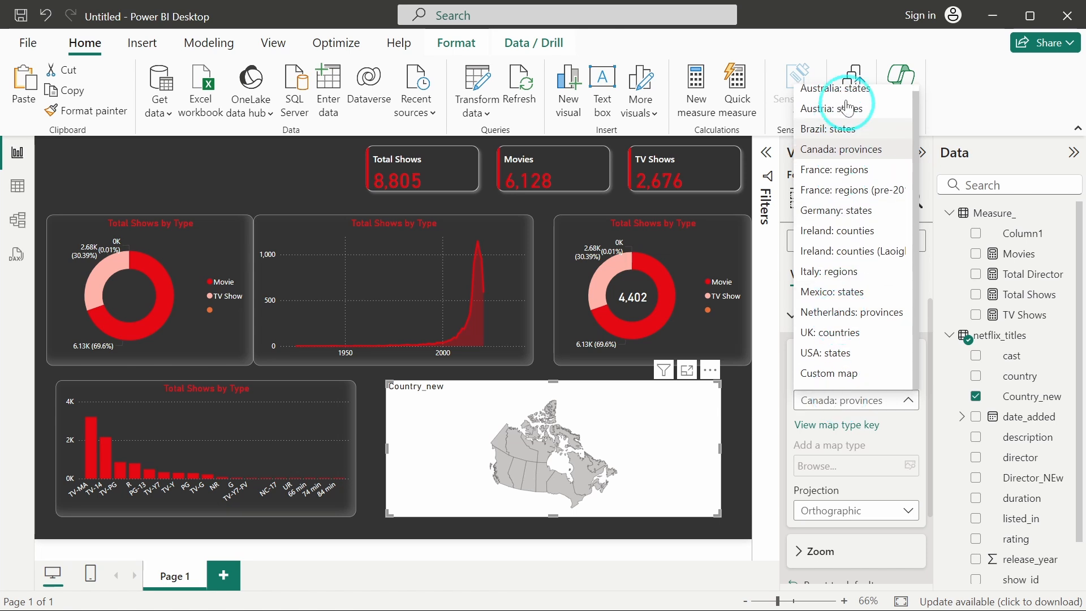
click(841, 374)
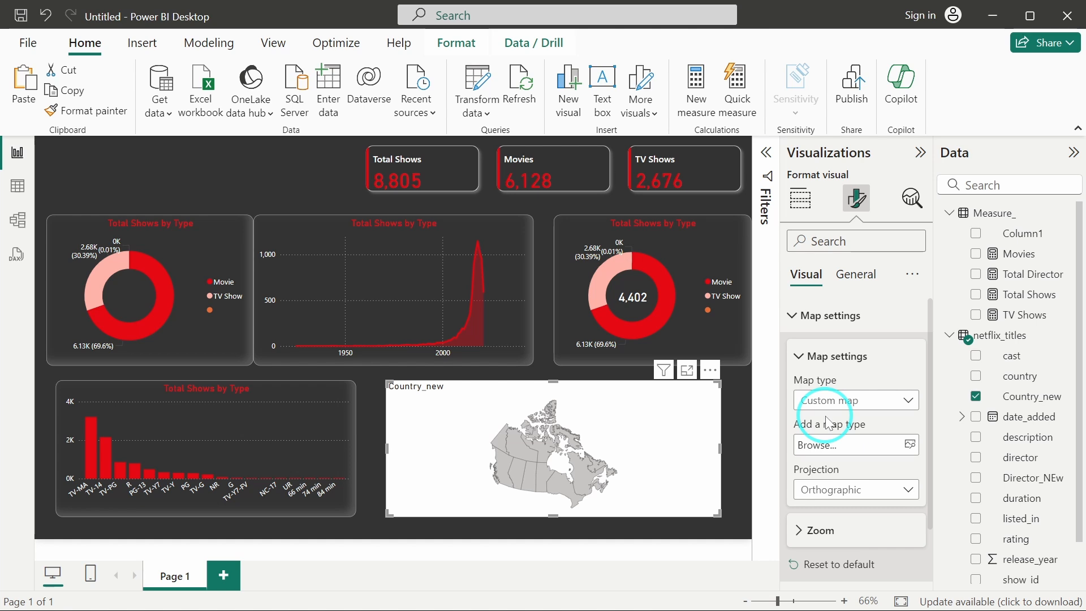
click(909, 447)
click(199, 163)
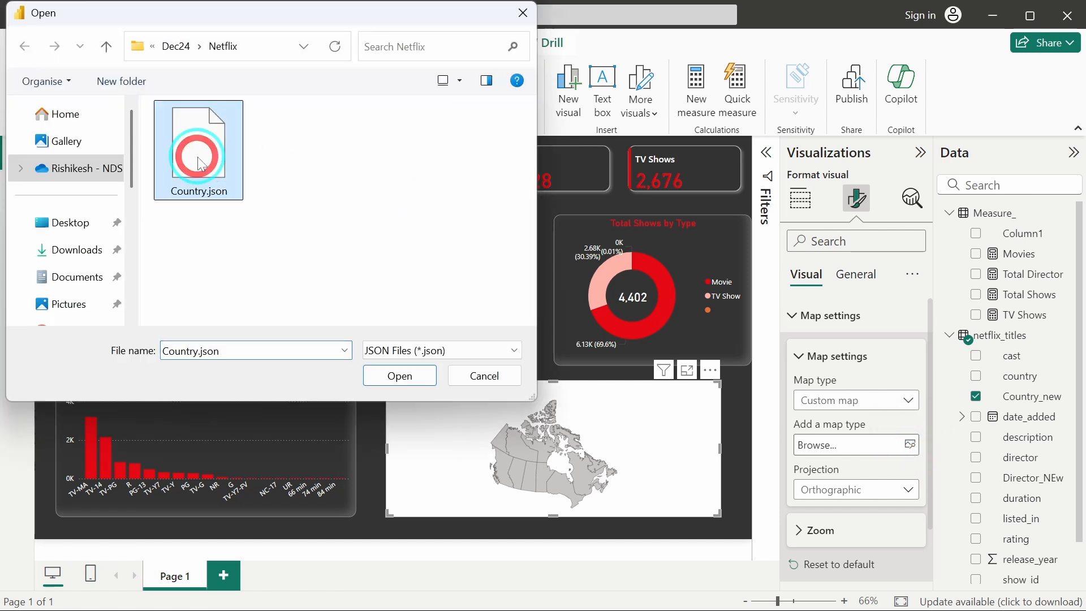
click(388, 378)
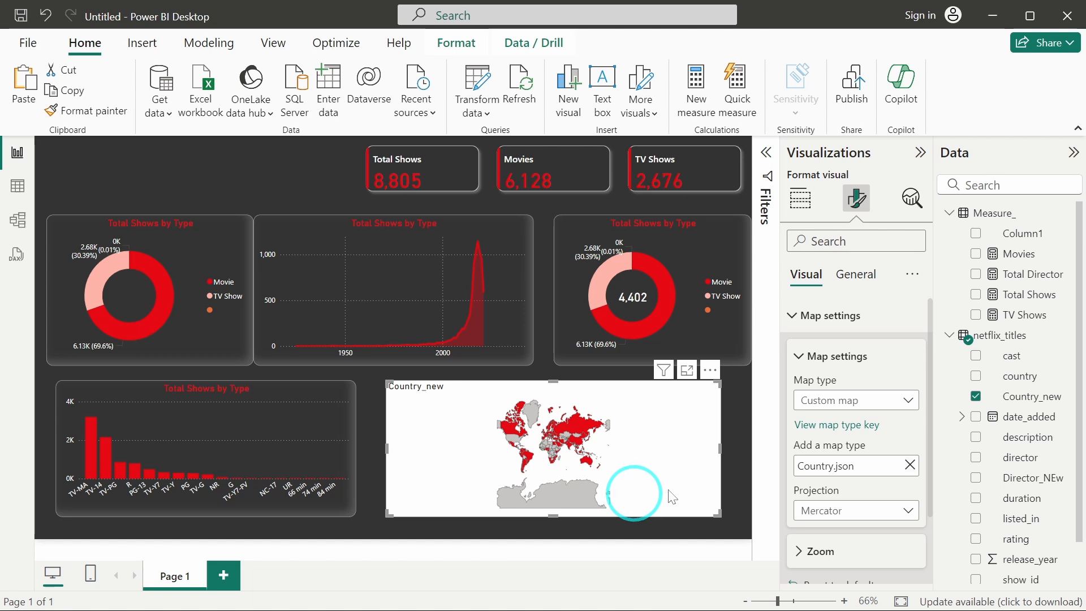
Try the Equirectangular and Orthographic projections on the custom map before returning to Mercator.
scroll(834, 493, down, 1)
scroll(834, 494, down, 1)
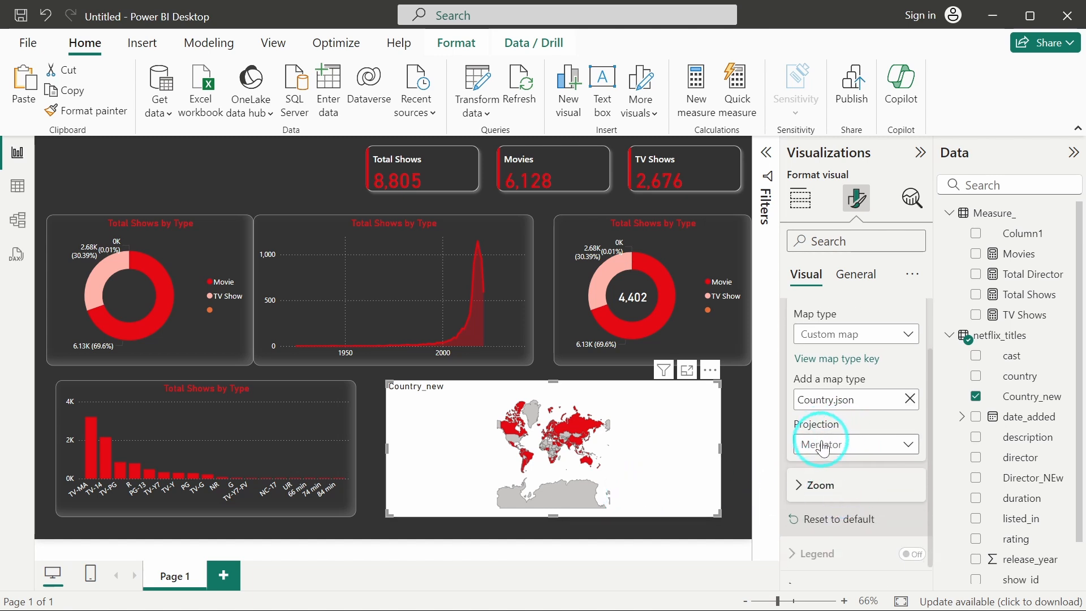
click(831, 442)
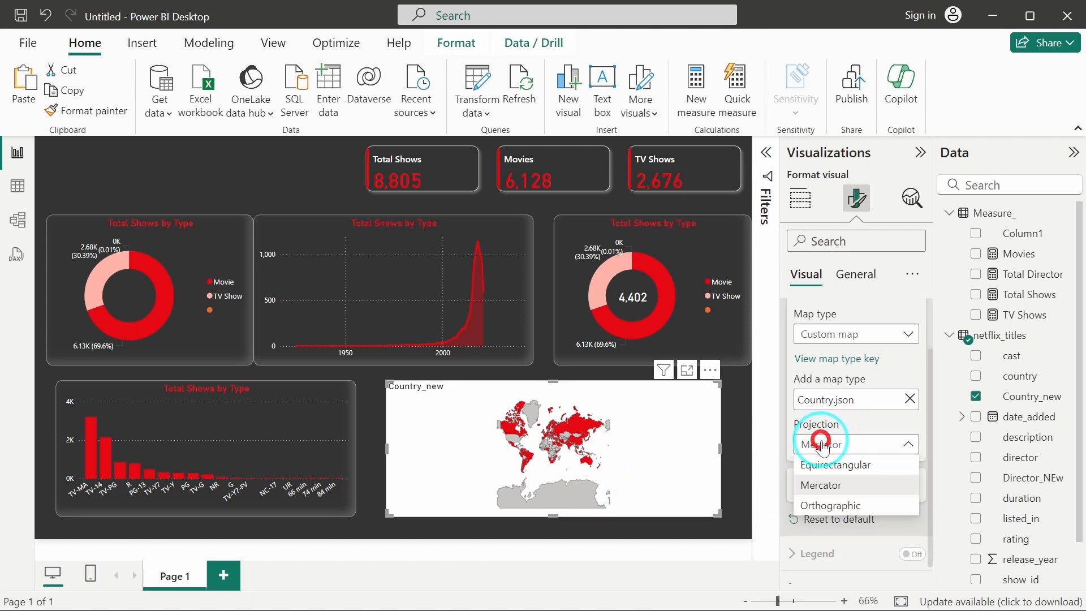
click(858, 471)
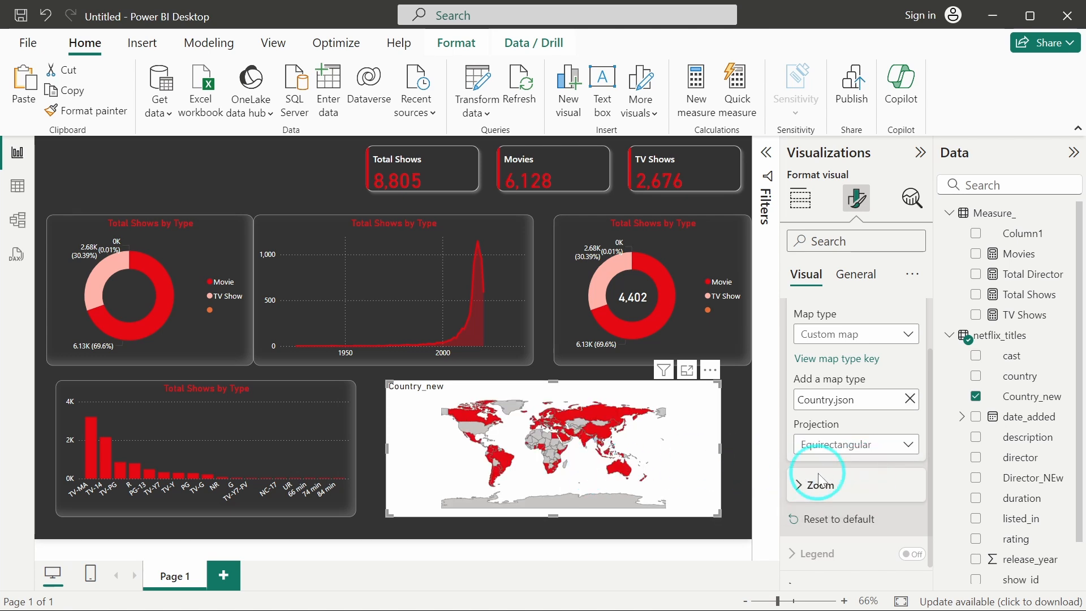
click(846, 444)
click(848, 488)
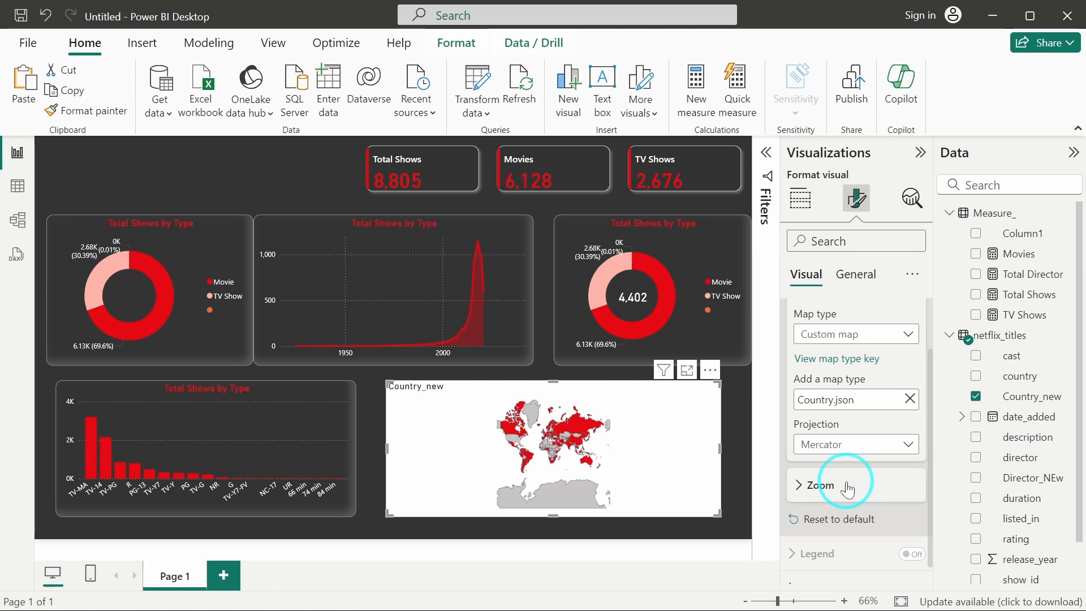
click(841, 446)
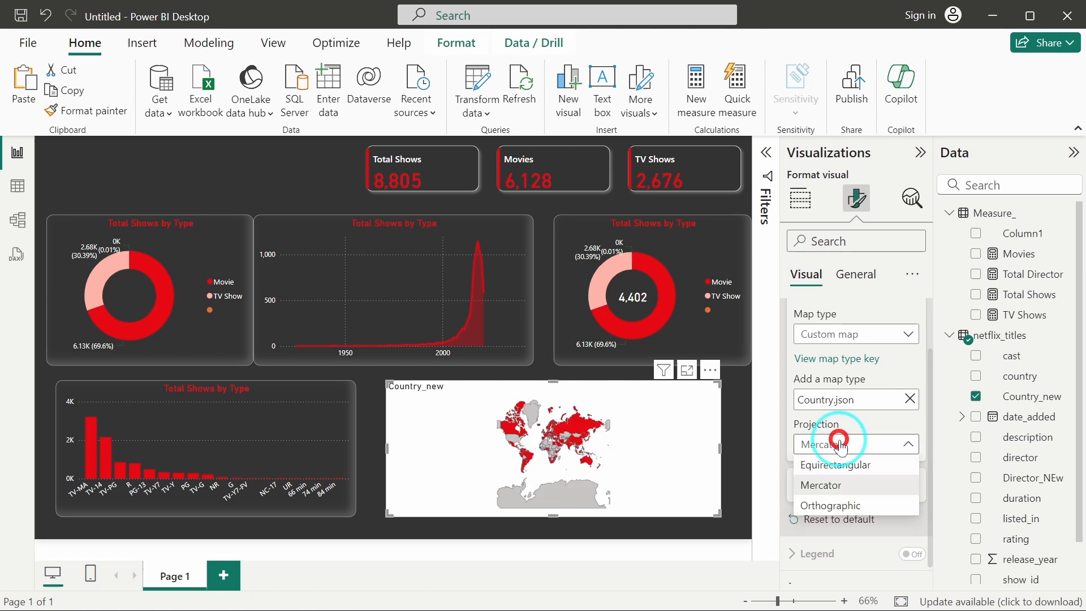
click(843, 508)
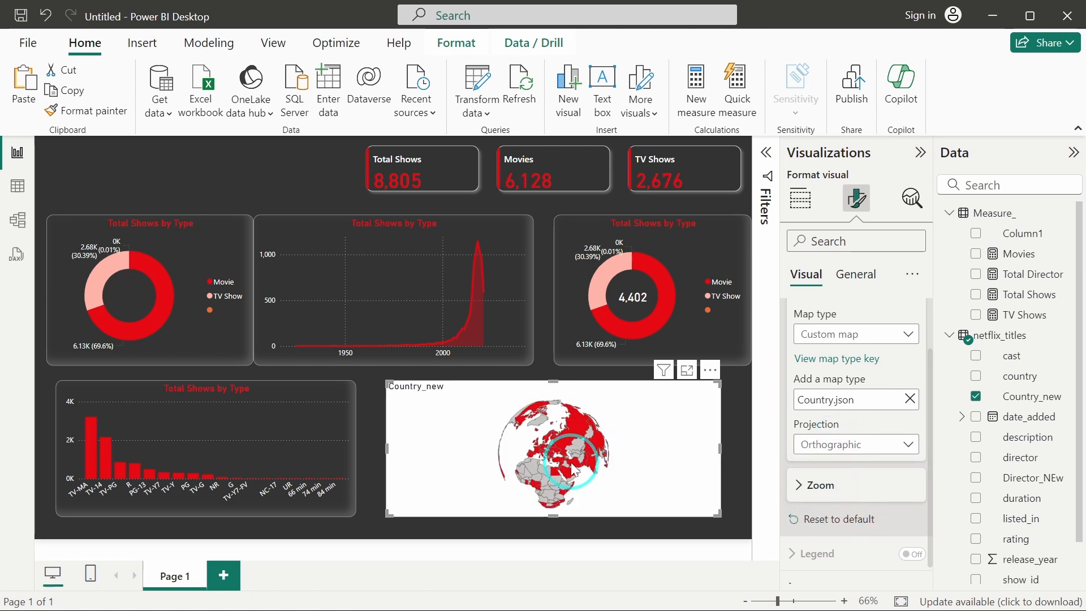
click(634, 470)
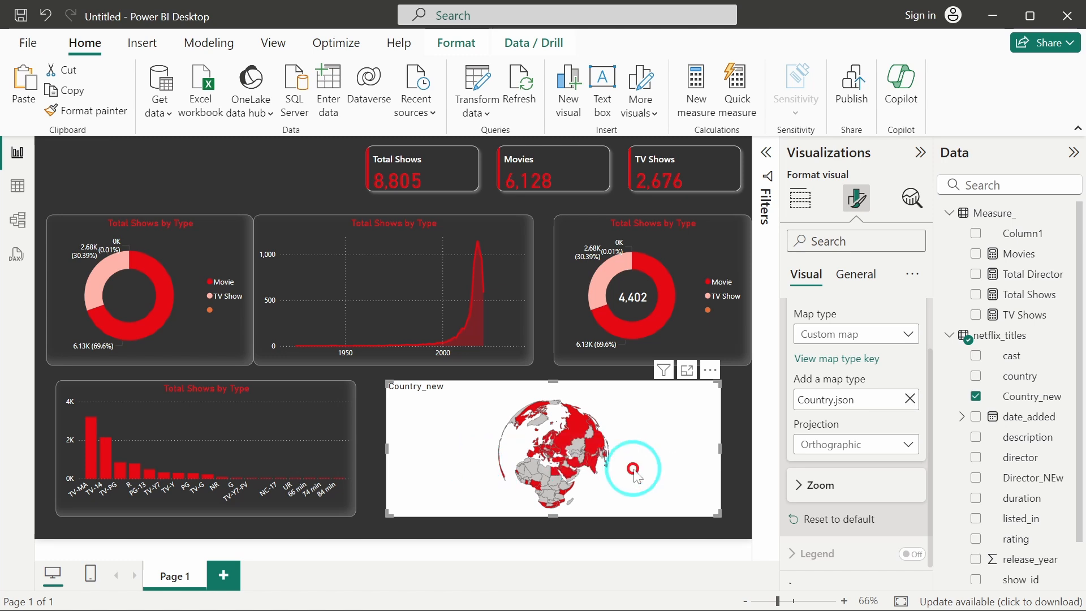
click(858, 450)
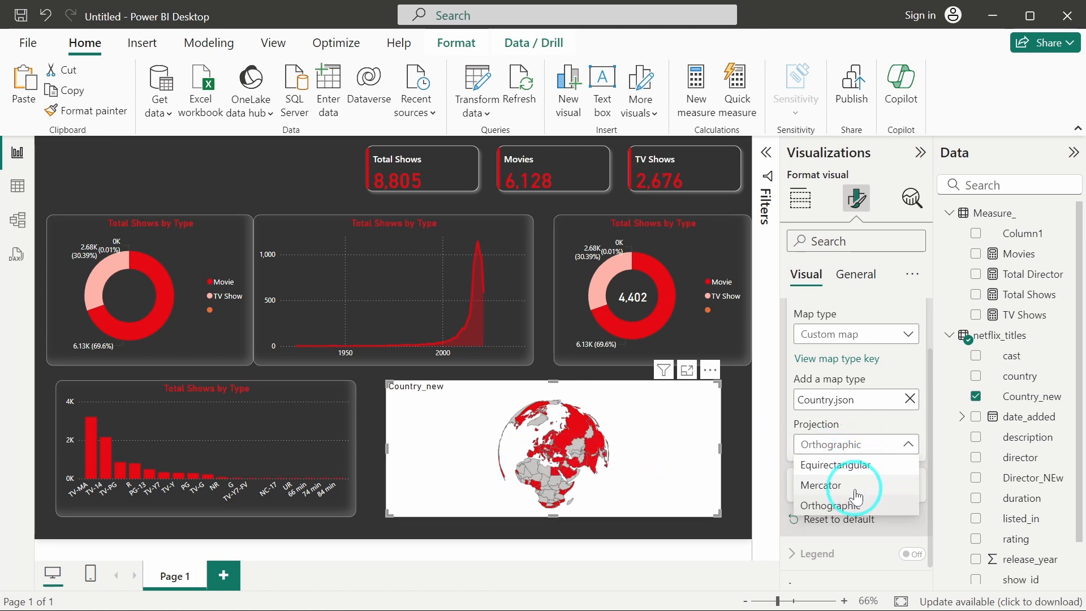
click(856, 487)
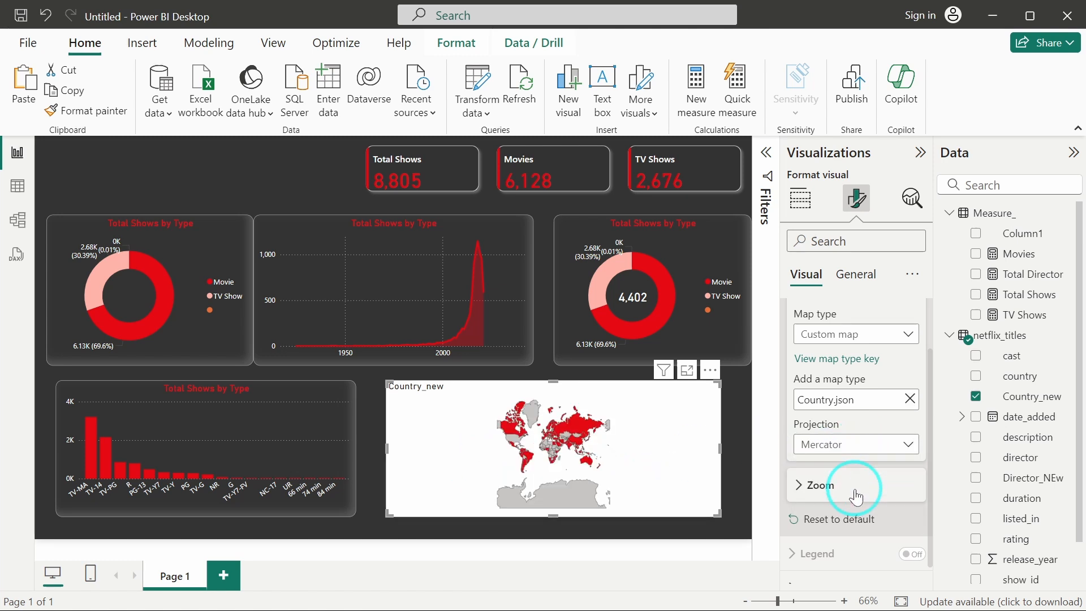
Turn on auto zoom for the map visual.
click(814, 485)
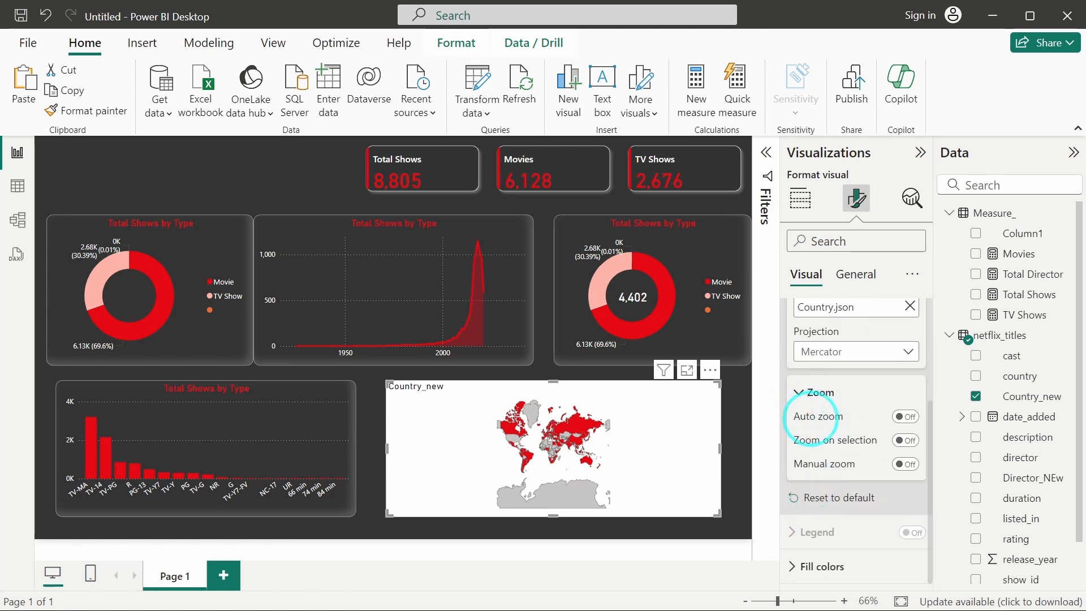
click(906, 418)
click(586, 432)
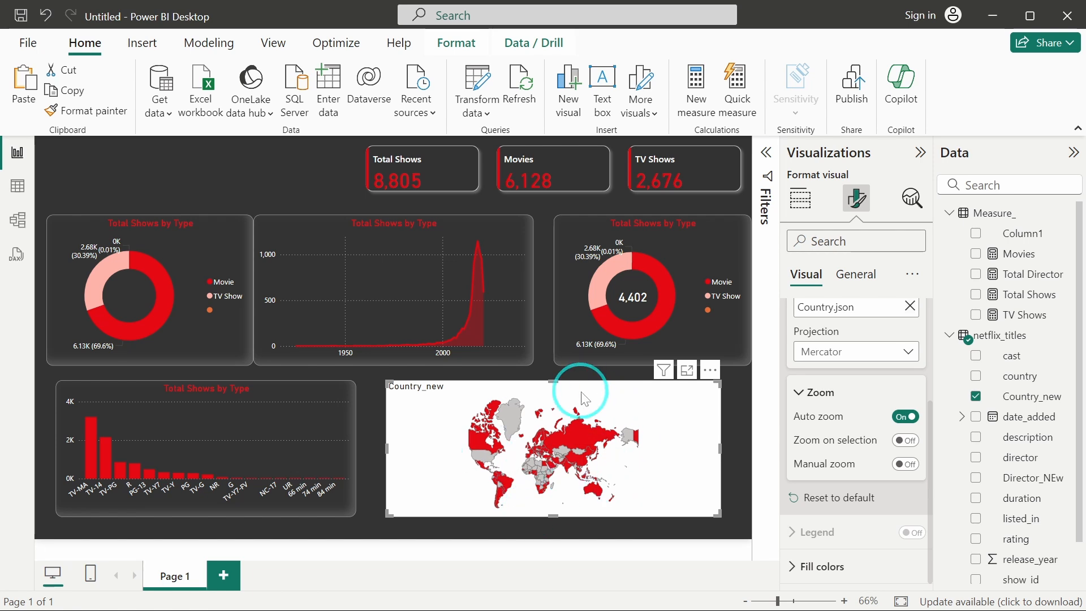
click(623, 400)
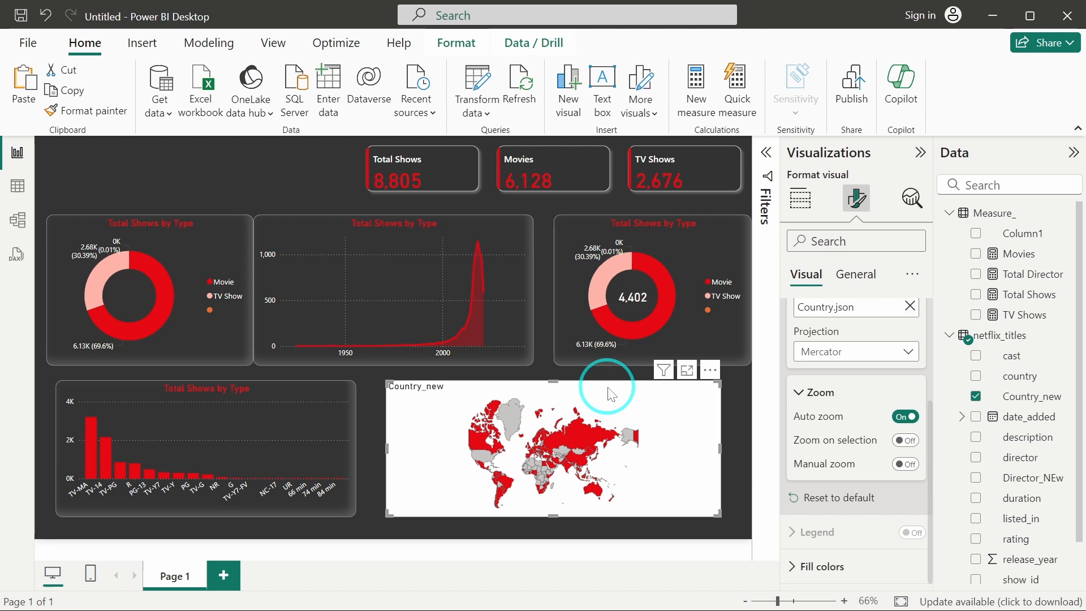
Turn off the map visual's background and turn on its visual border.
click(855, 276)
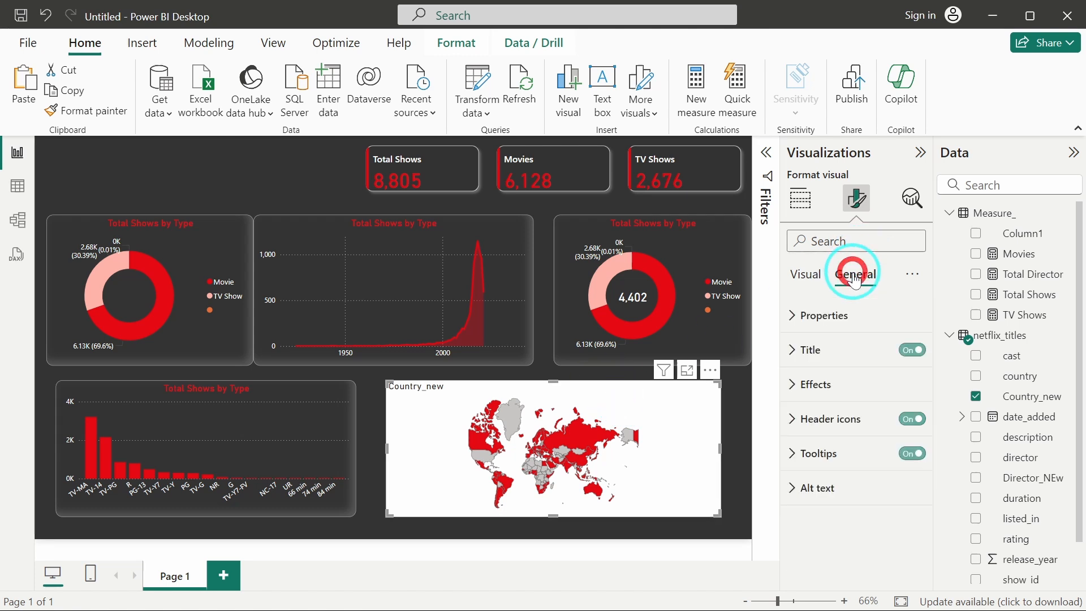
click(858, 384)
click(908, 339)
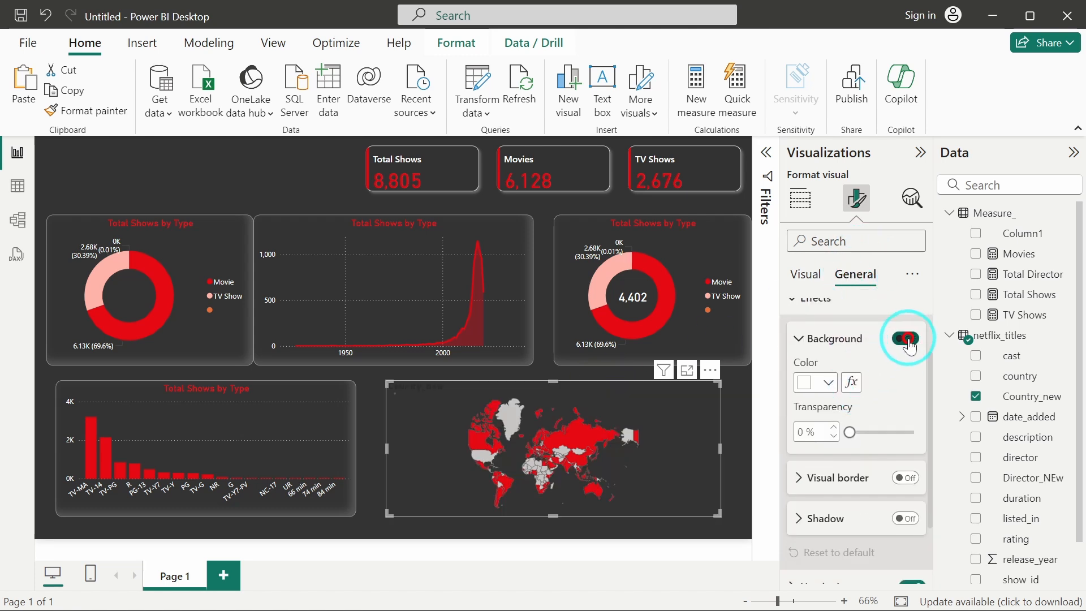
click(907, 479)
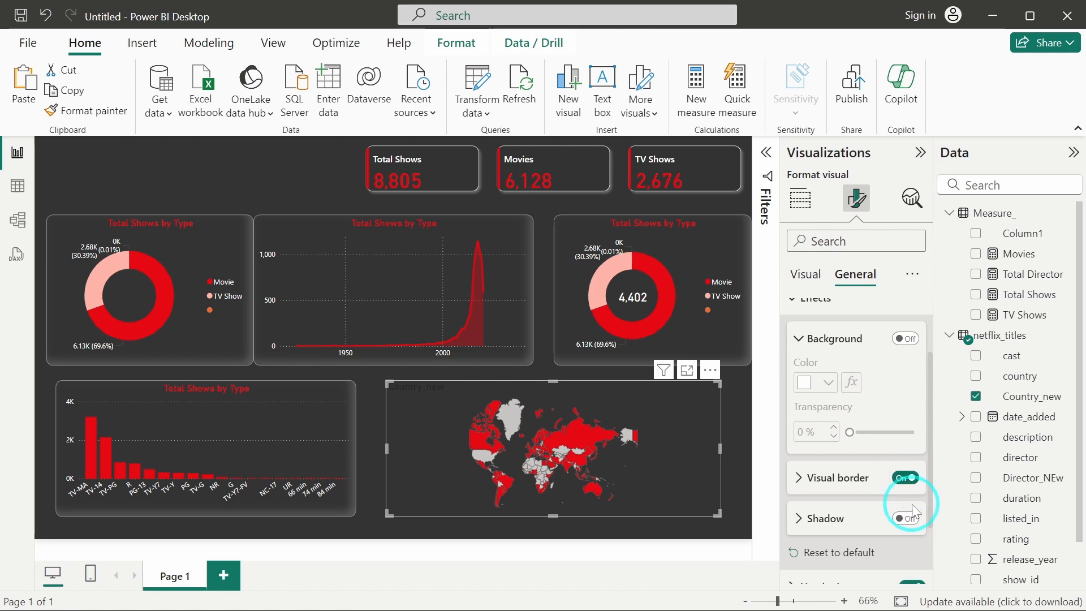
Turn on the map's shadow and style its visual border grey with 12 px rounded corners.
click(912, 518)
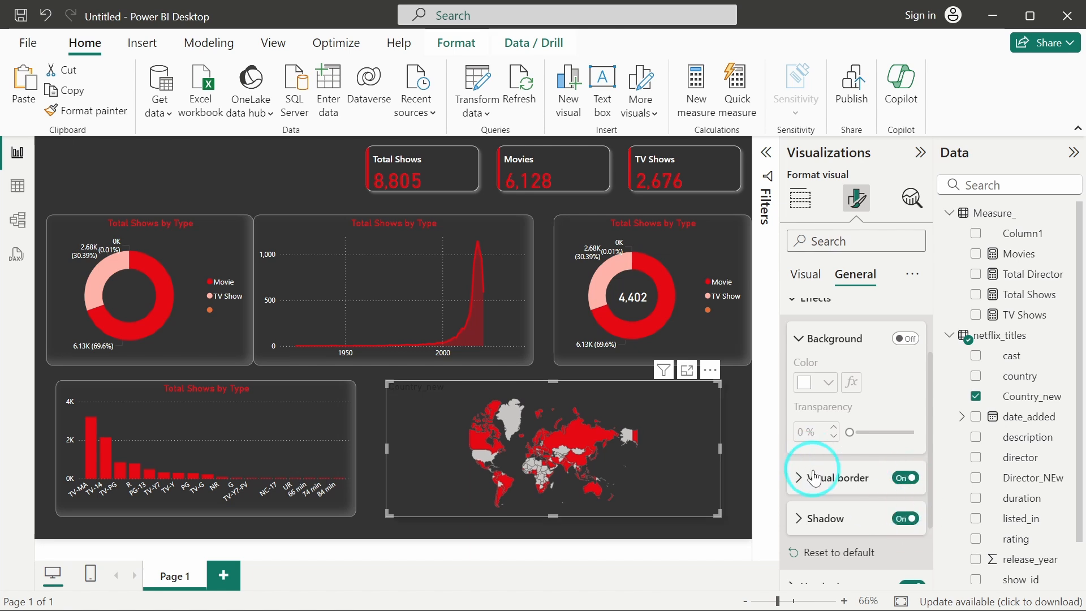
click(809, 478)
scroll(860, 417, down, 3)
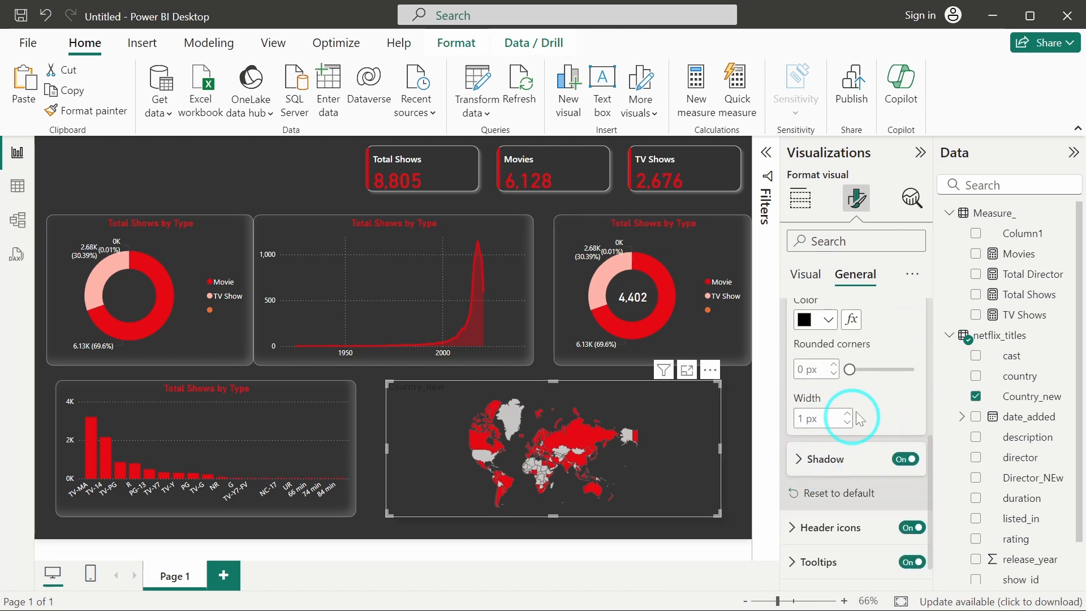
click(806, 322)
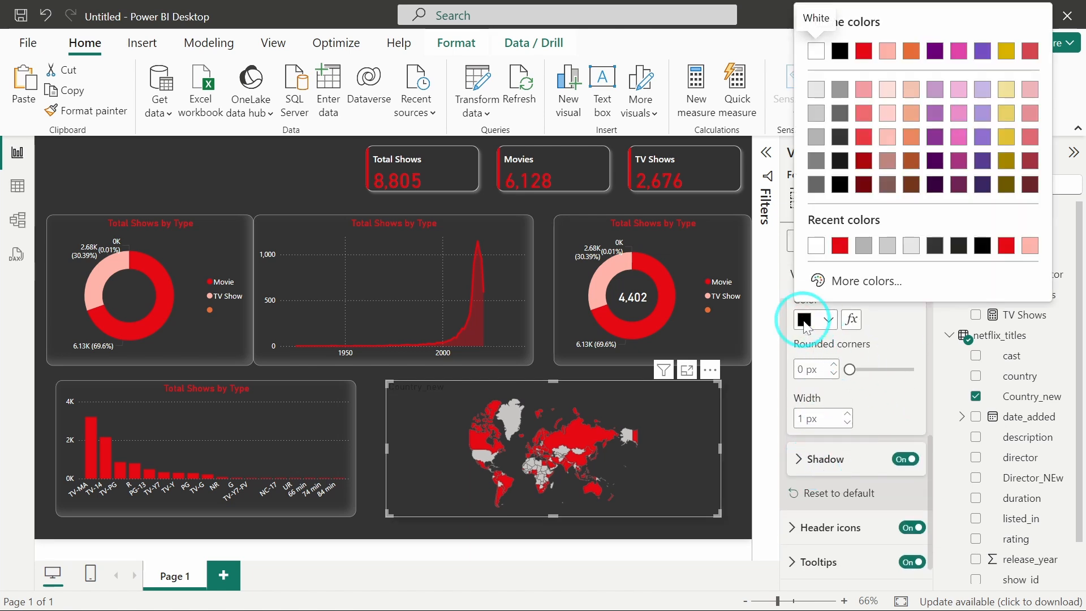
click(864, 249)
click(802, 369)
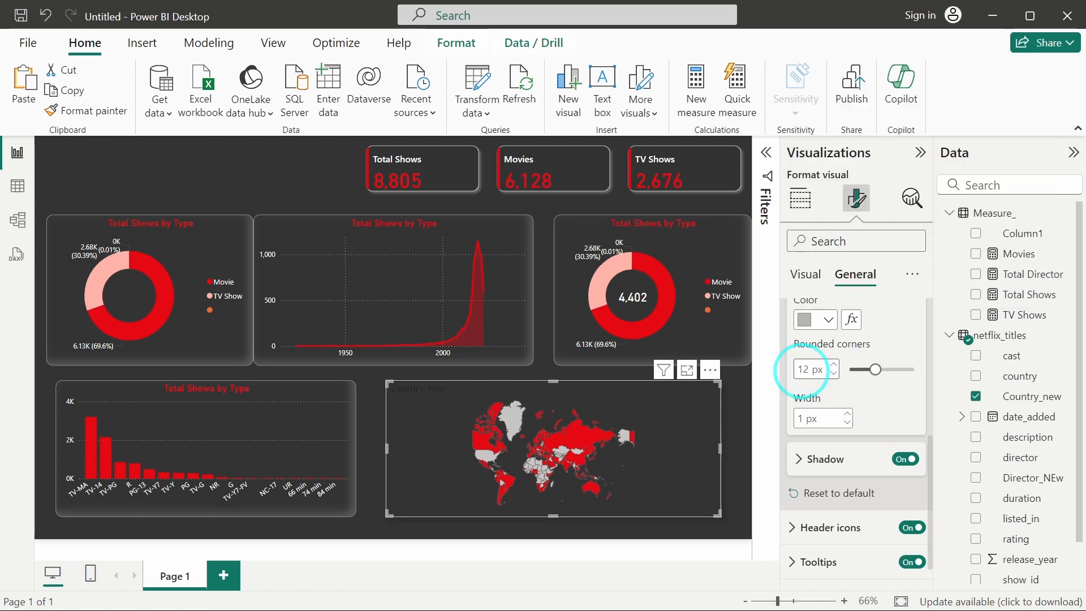
Set the map's shadow color to grey #b3b3b3 and its offset to Inside.
click(822, 459)
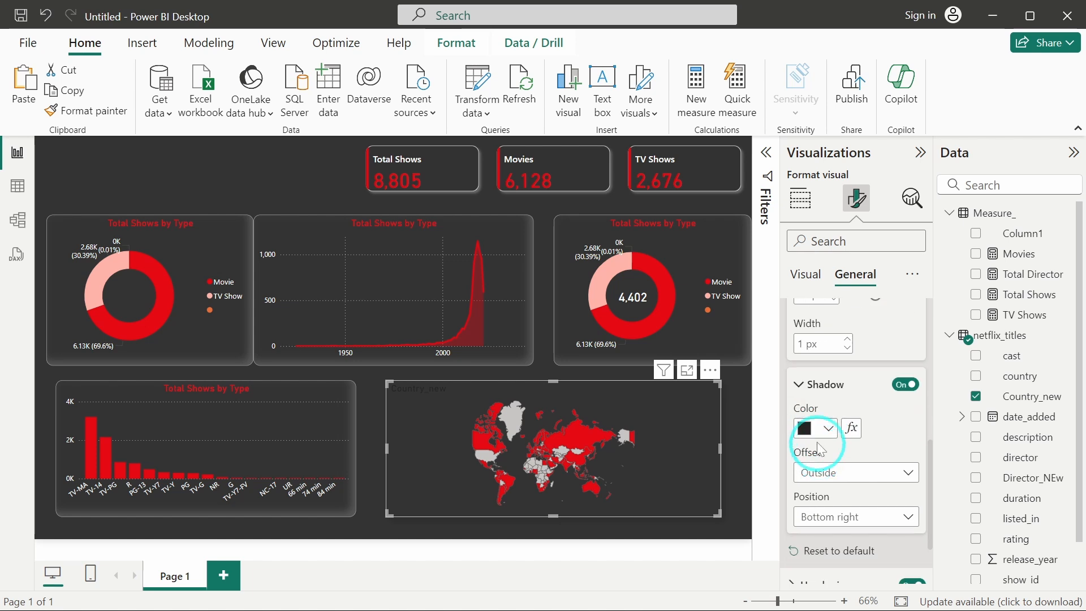
click(806, 428)
click(816, 354)
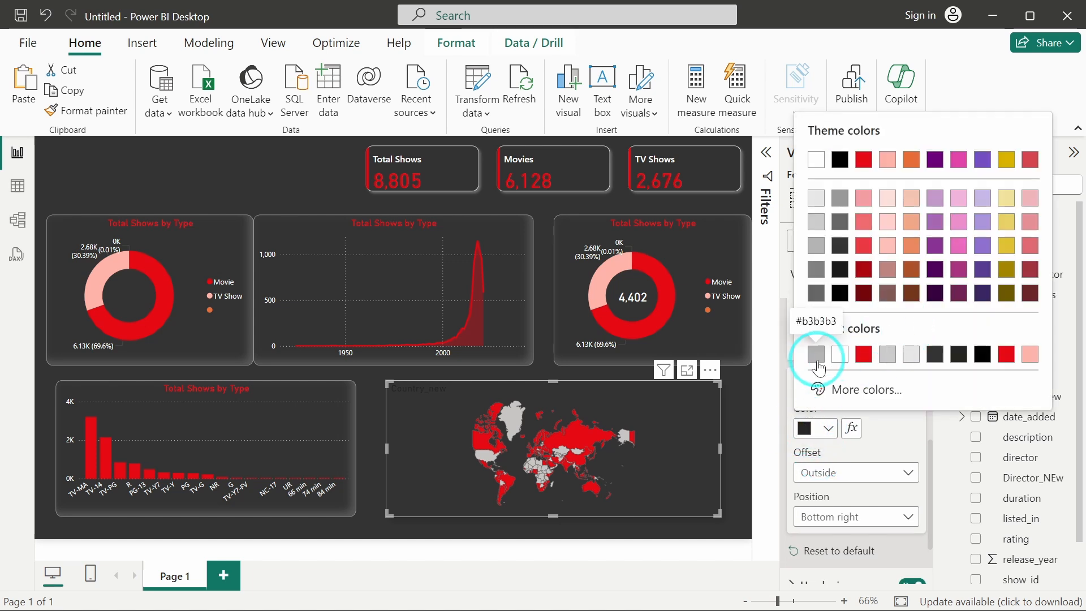
scroll(869, 407, down, 1)
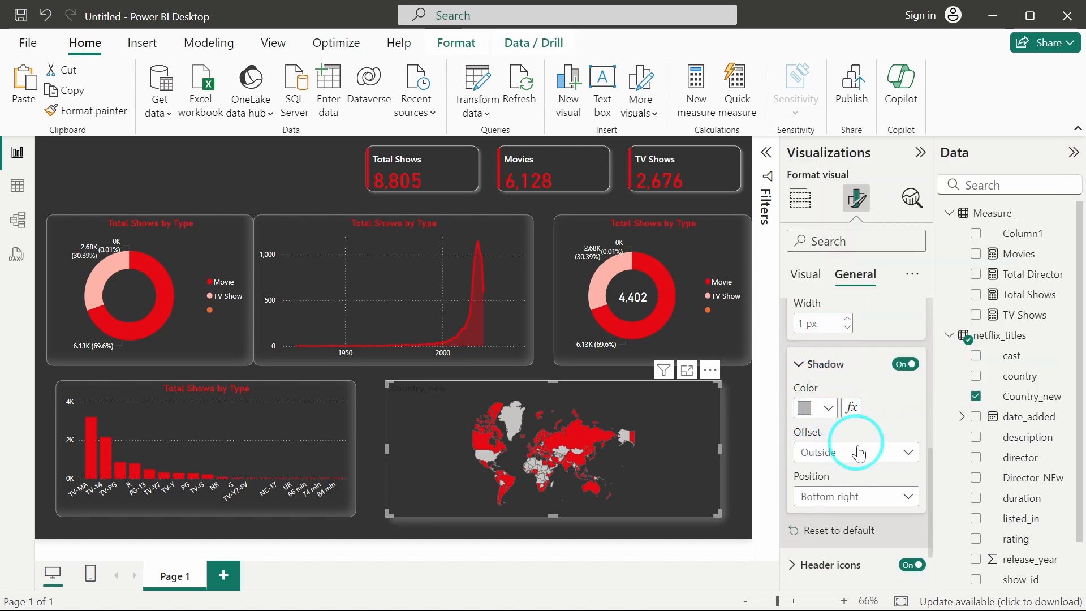
scroll(860, 448, down, 1)
click(862, 430)
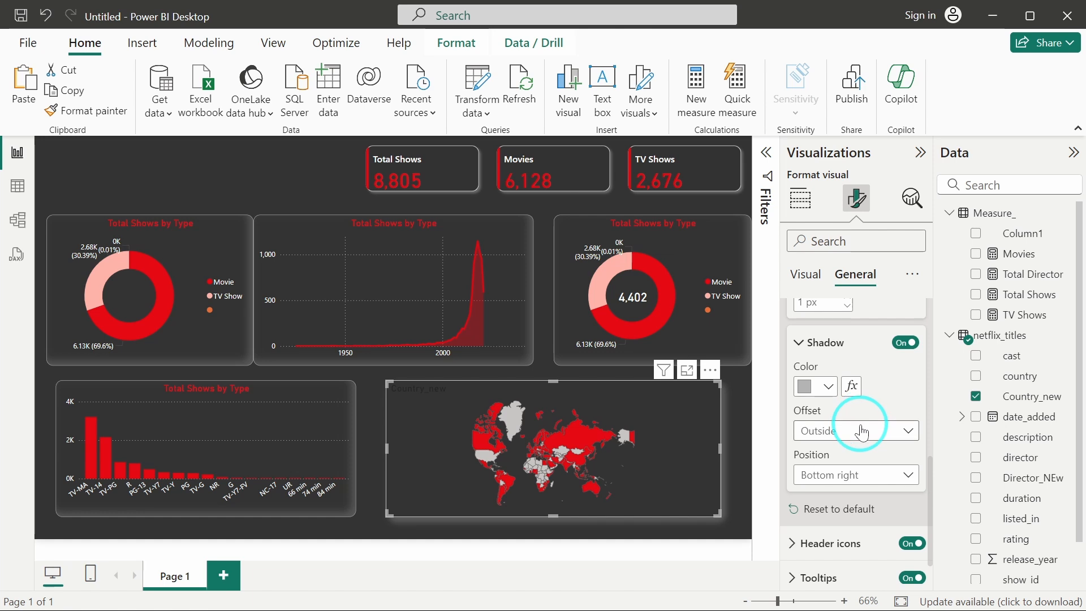
click(875, 420)
scroll(874, 366, up, 15)
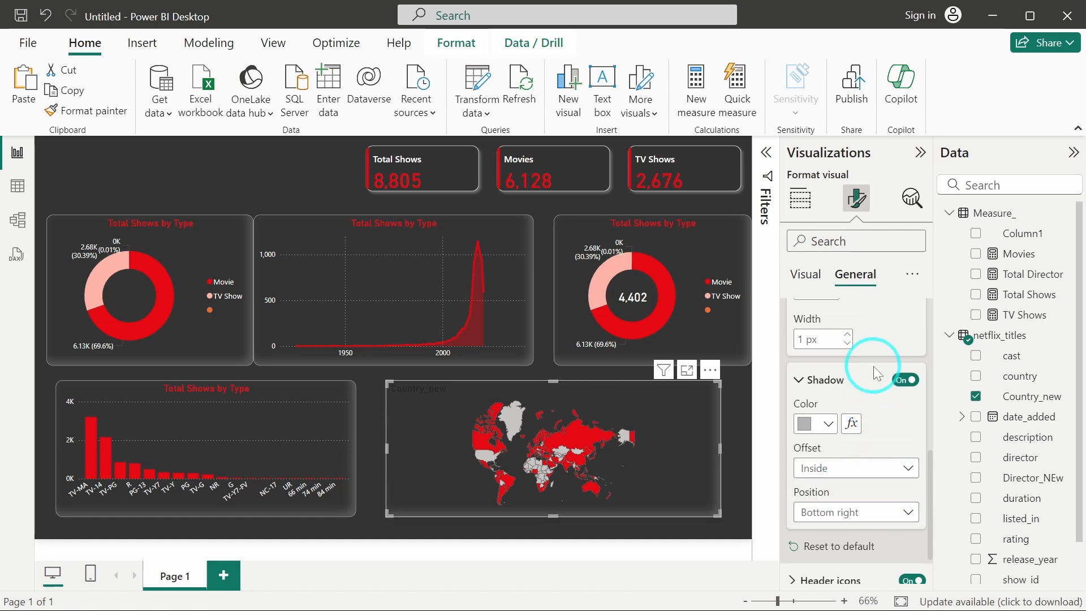
Retitle the map visual Total Shows By Country.
scroll(874, 366, up, 4)
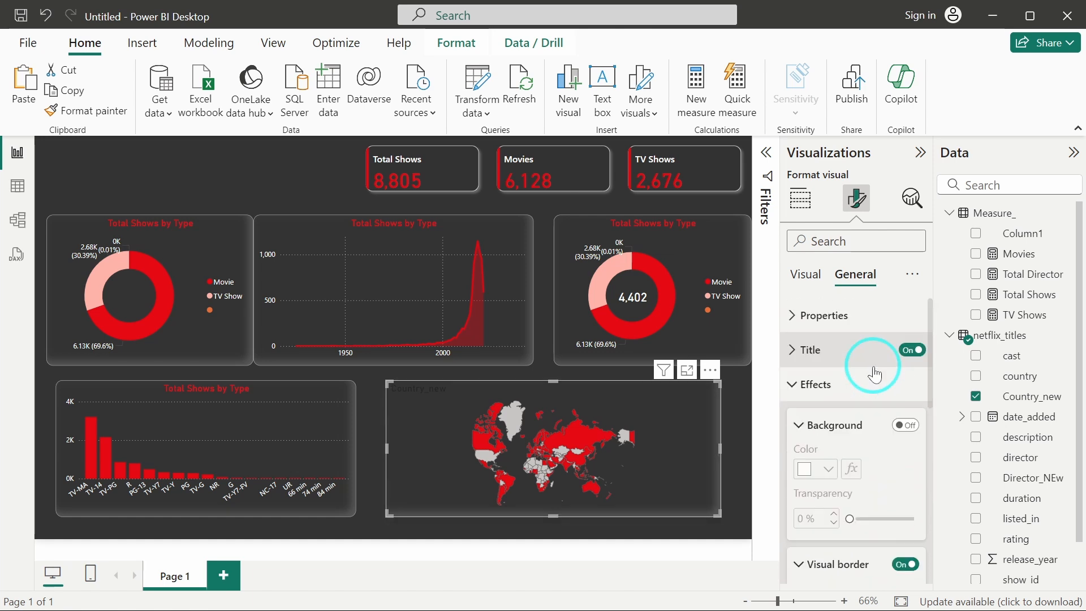
click(845, 356)
scroll(880, 480, down, 3)
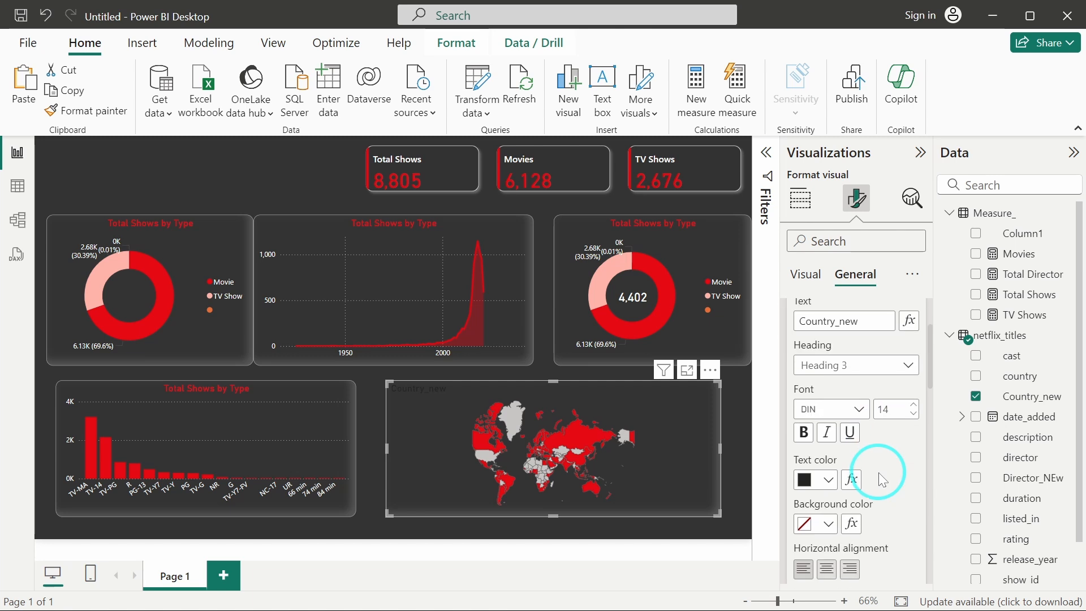
click(866, 360)
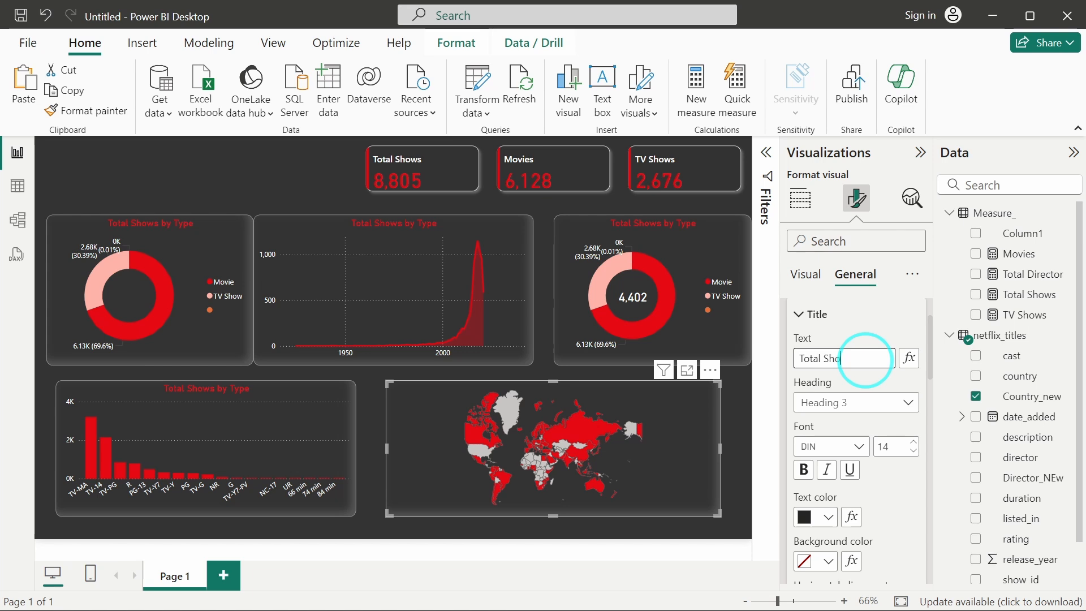
text(Total Shows By COuntry)
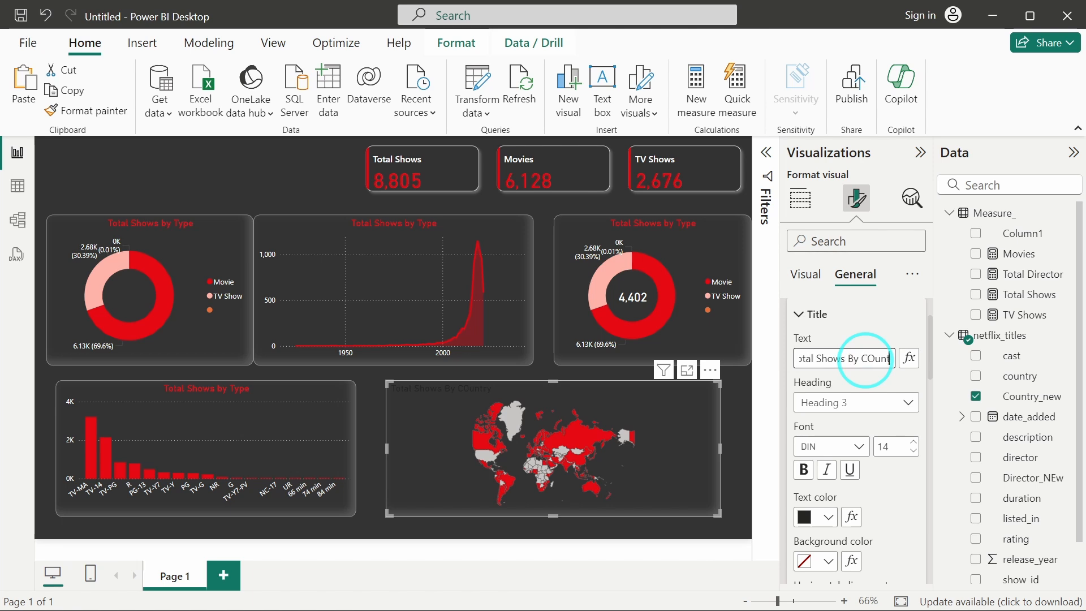
key(BackSpace)
key(BackSpace)
key(BackSpace)
Color the map title red and center-align it.
scroll(887, 491, down, 2)
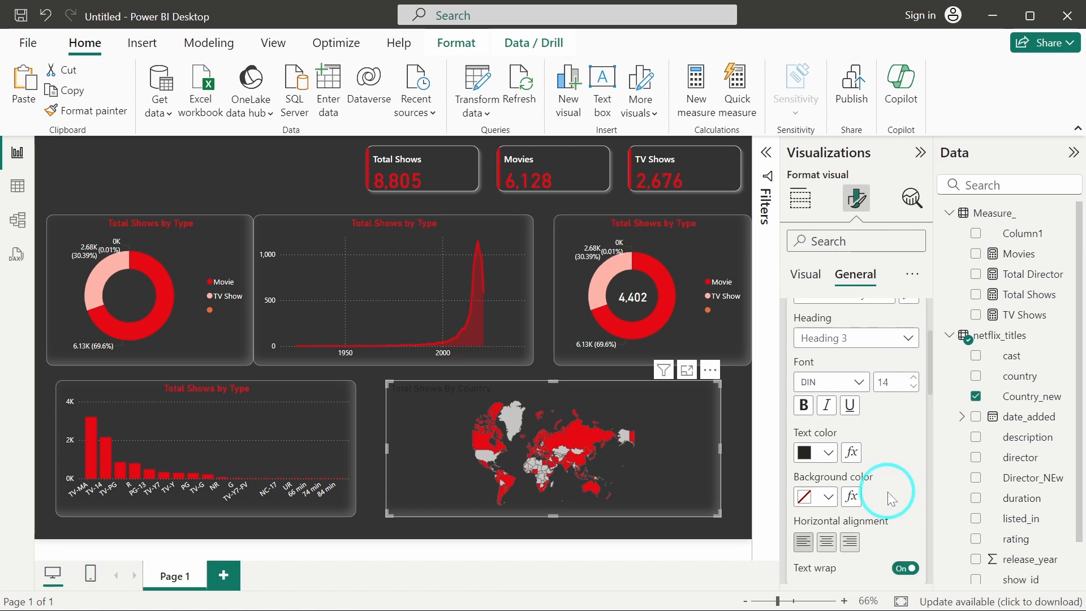
click(808, 450)
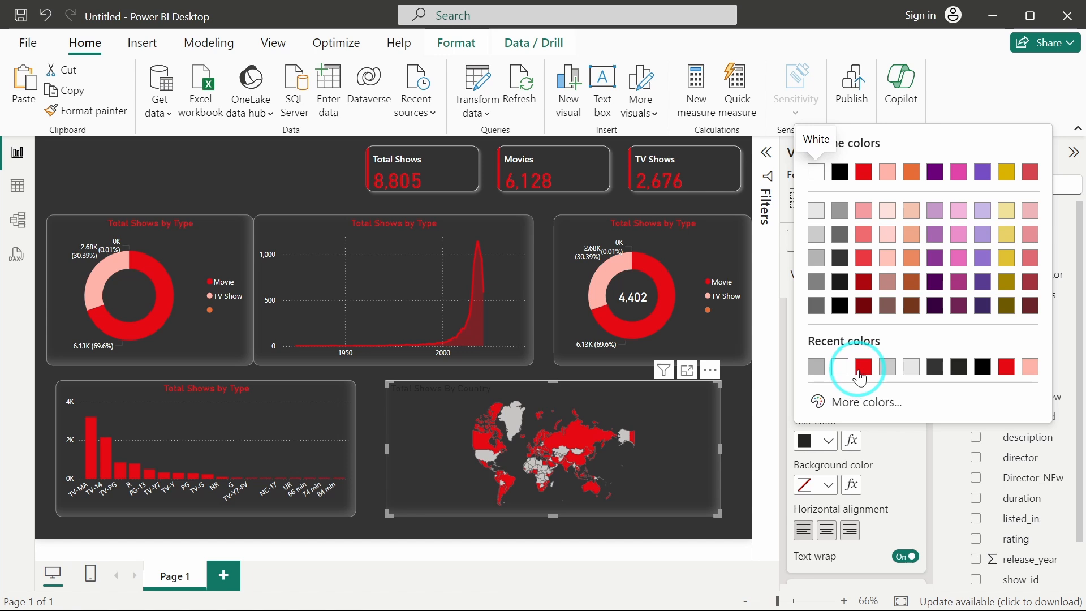
click(861, 374)
scroll(890, 460, down, 2)
click(835, 468)
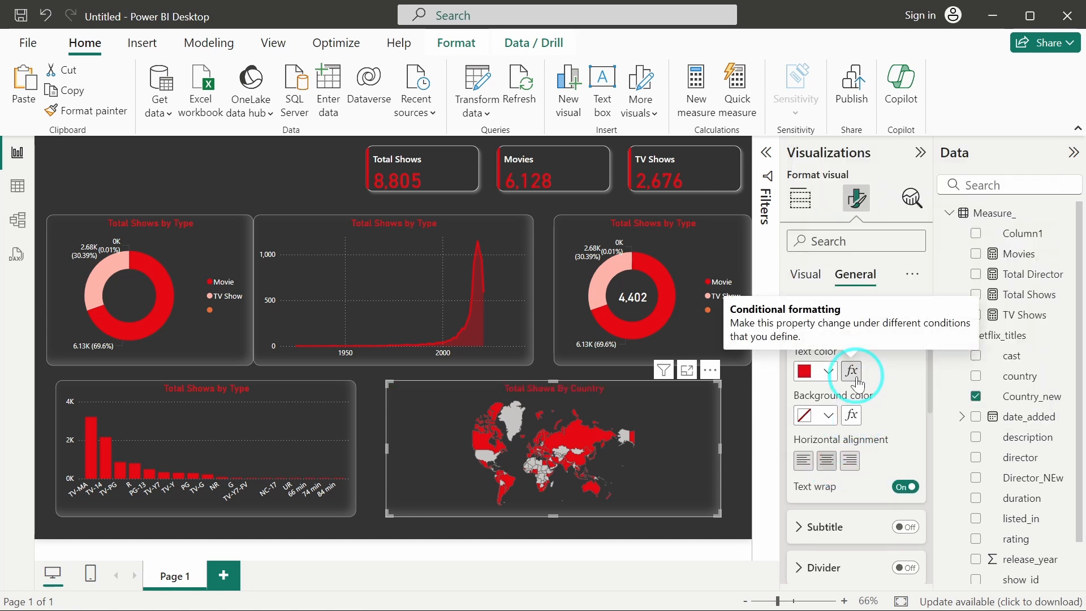
Add show_id to the map's Color saturation field.
scroll(857, 375, up, 5)
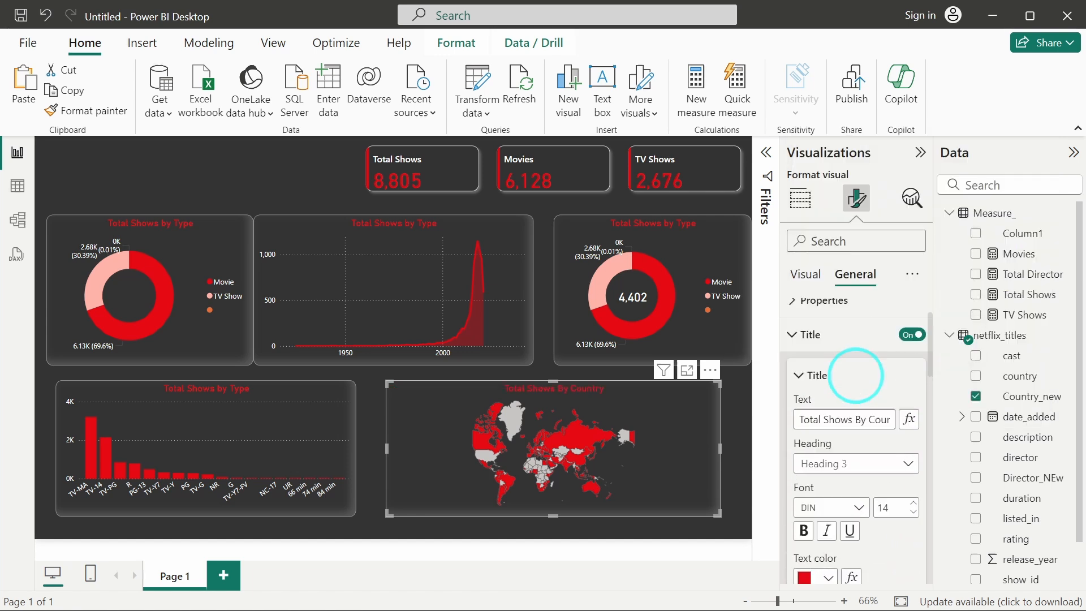
click(804, 278)
click(831, 359)
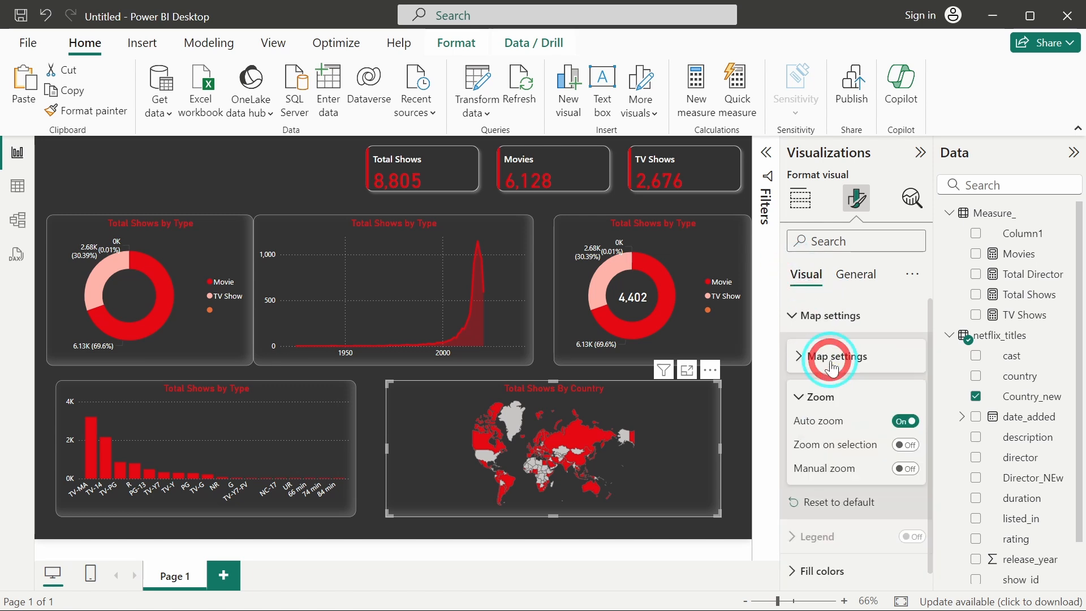
click(817, 400)
click(819, 498)
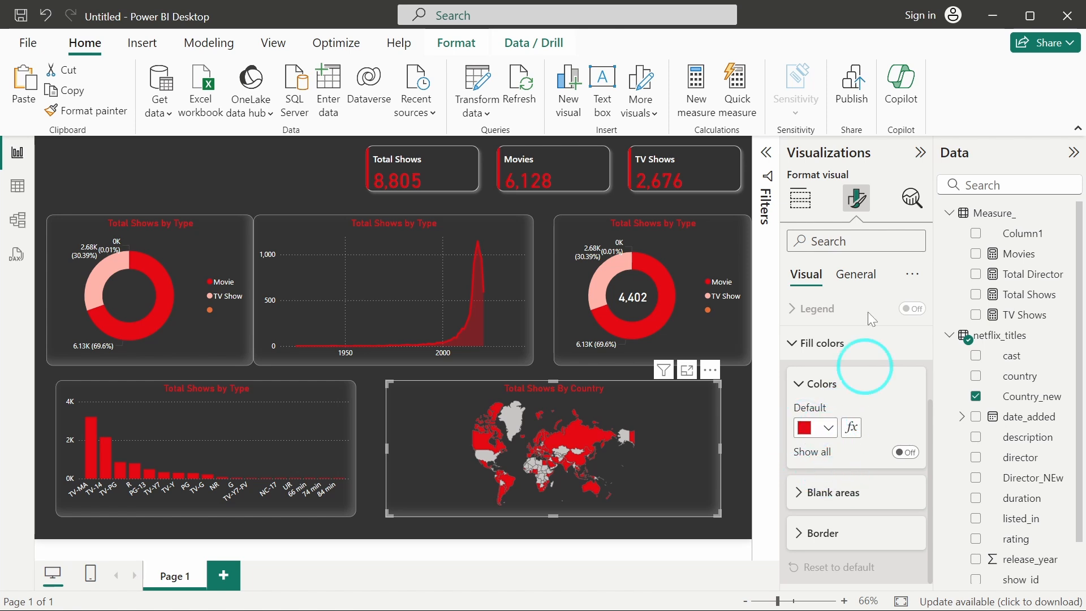
click(801, 198)
scroll(885, 503, down, 3)
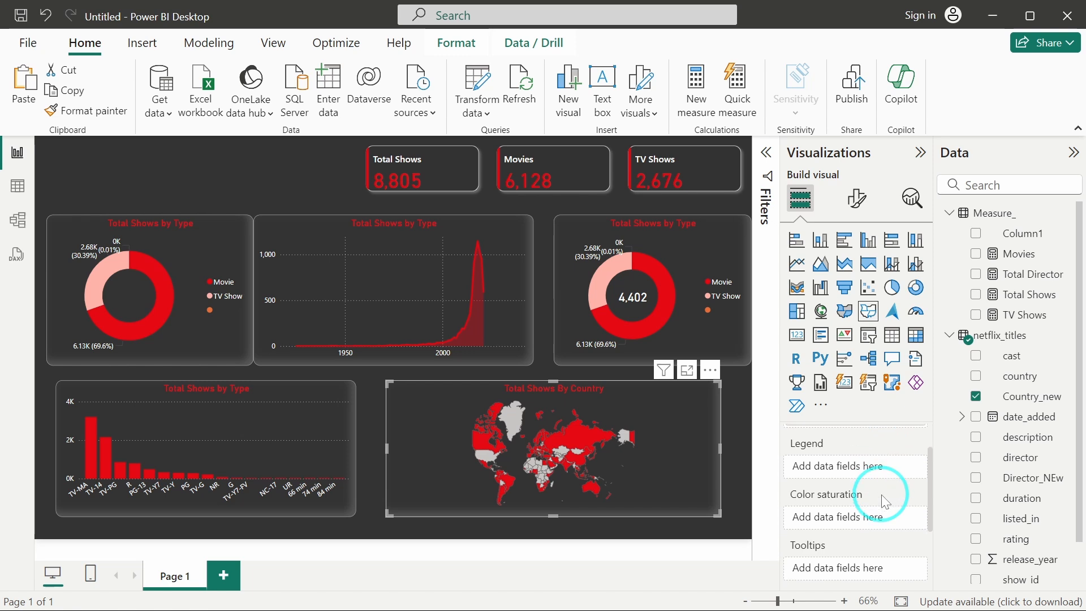
scroll(887, 509, up, 3)
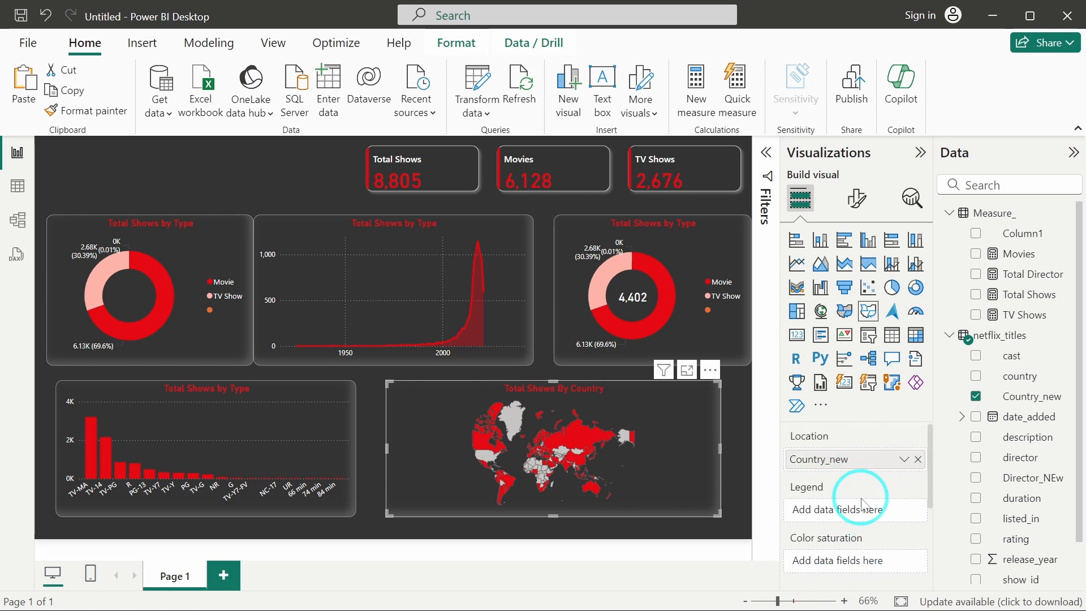
scroll(869, 504, down, 3)
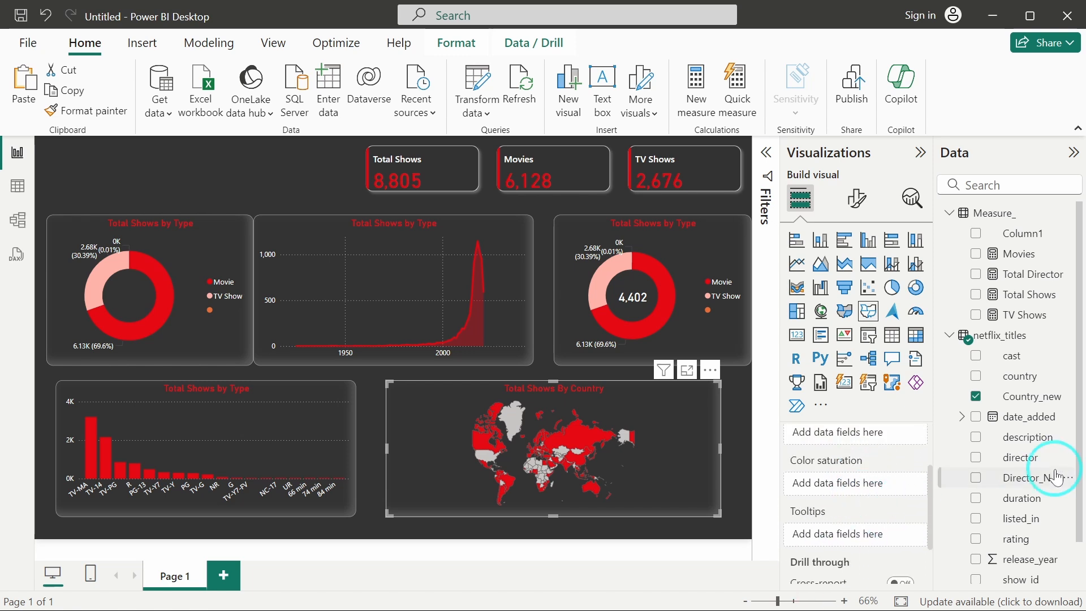
scroll(1050, 441, down, 1)
mouse_move(1034, 534)
mouse_down()
mouse_move(865, 521)
mouse_move(860, 488)
mouse_up()
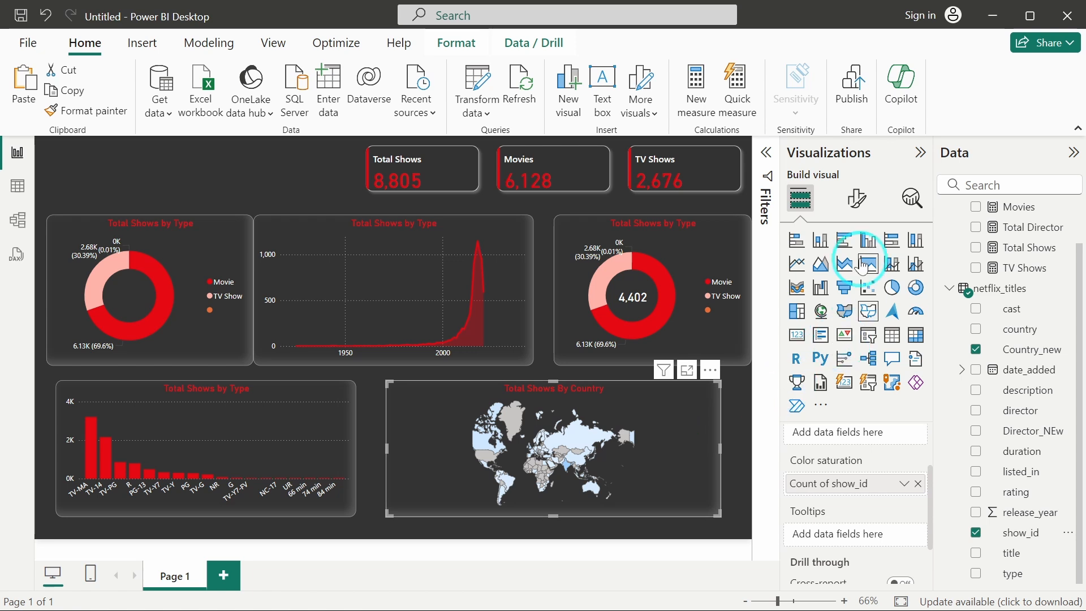
Set the map's fill color gradient to a light pink minimum and a red maximum.
click(856, 198)
click(833, 403)
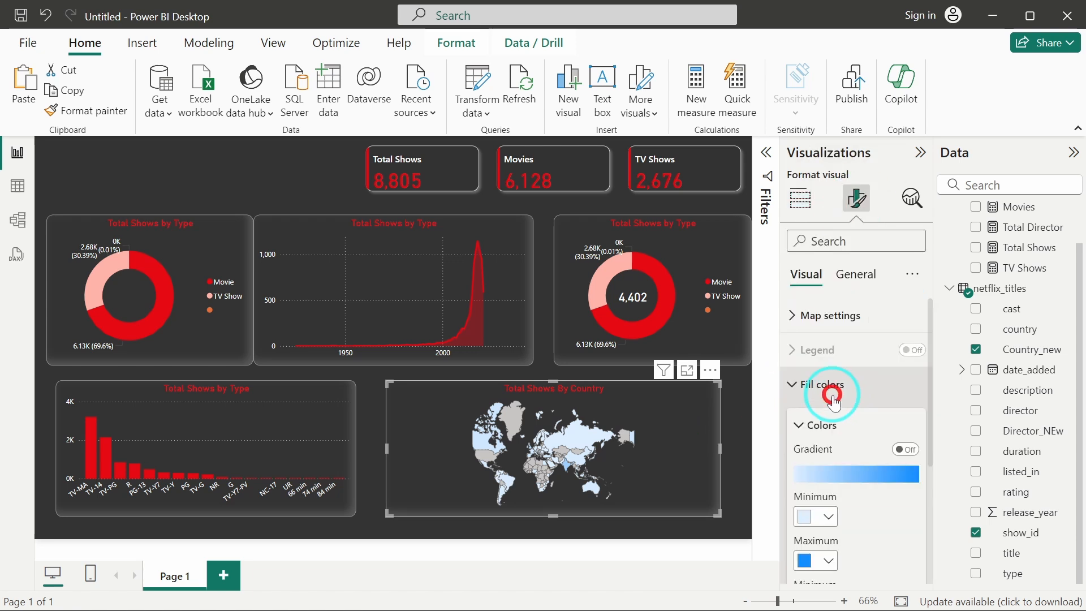
scroll(837, 396, down, 3)
click(803, 422)
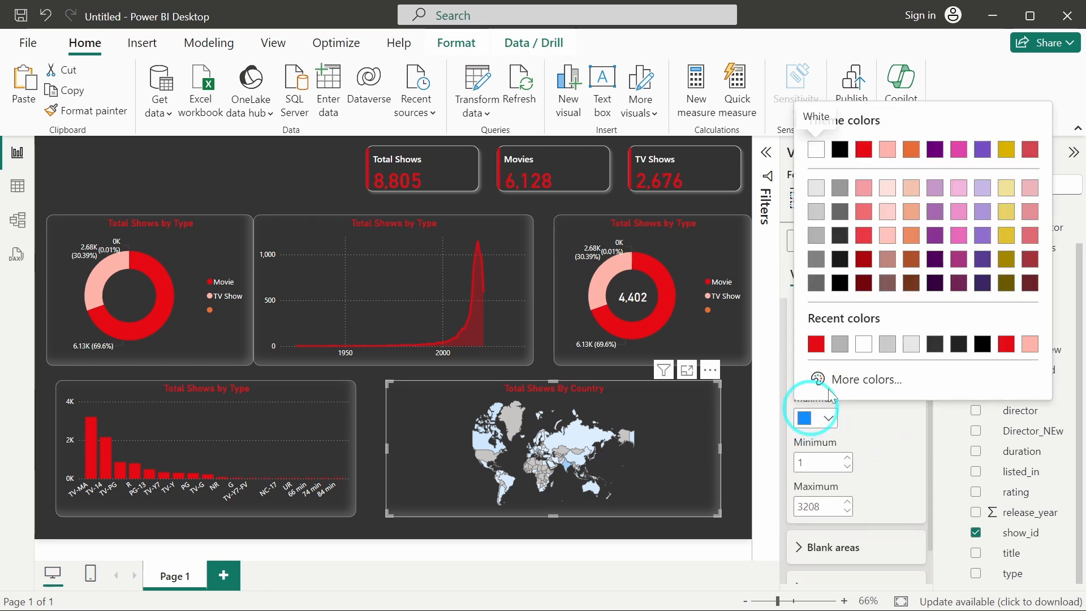
click(813, 342)
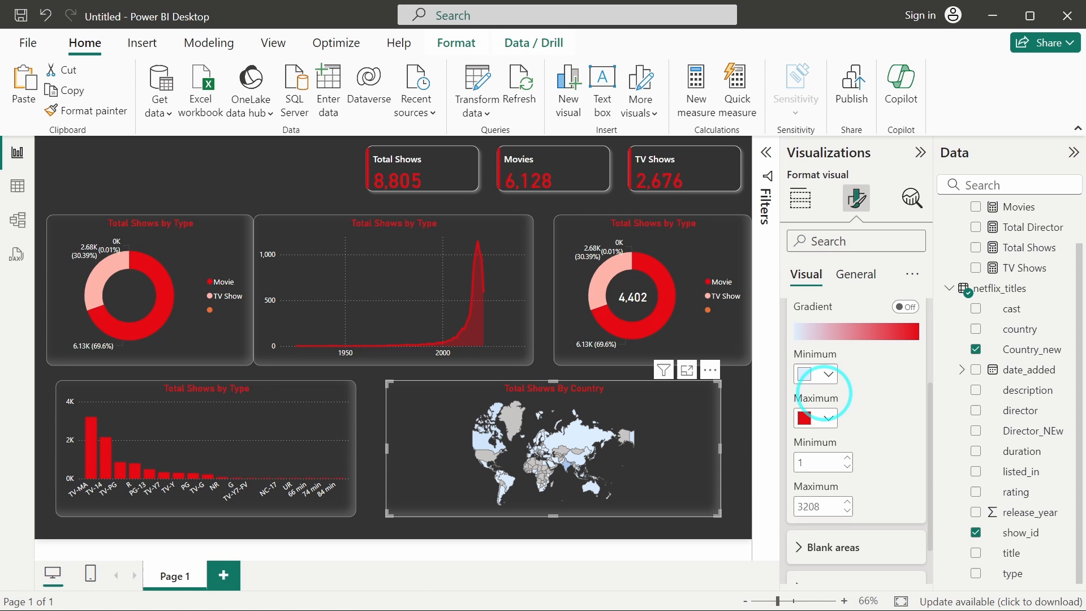
click(809, 373)
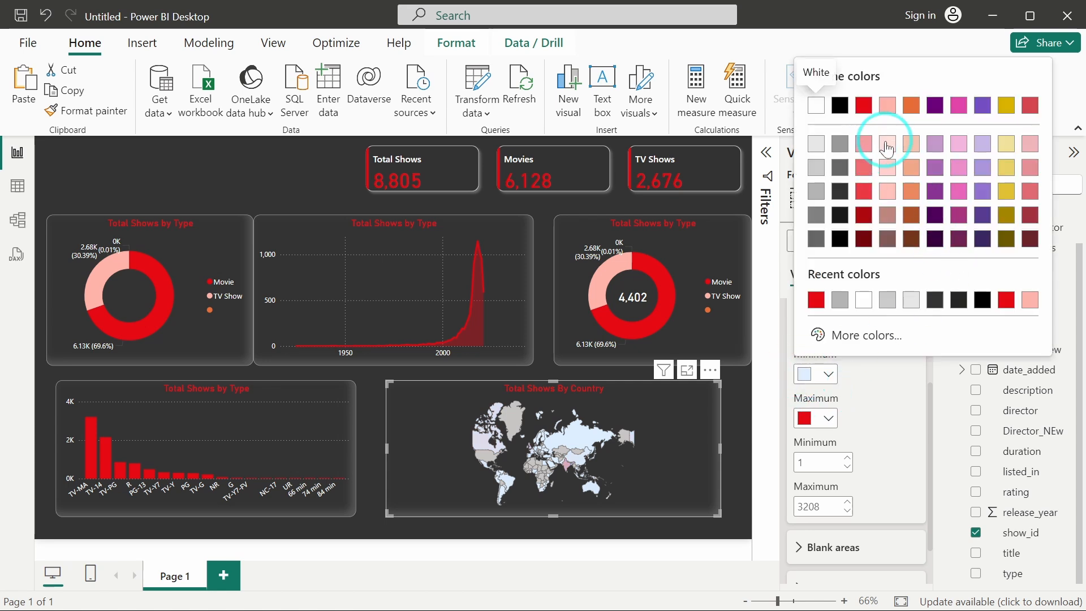
click(887, 143)
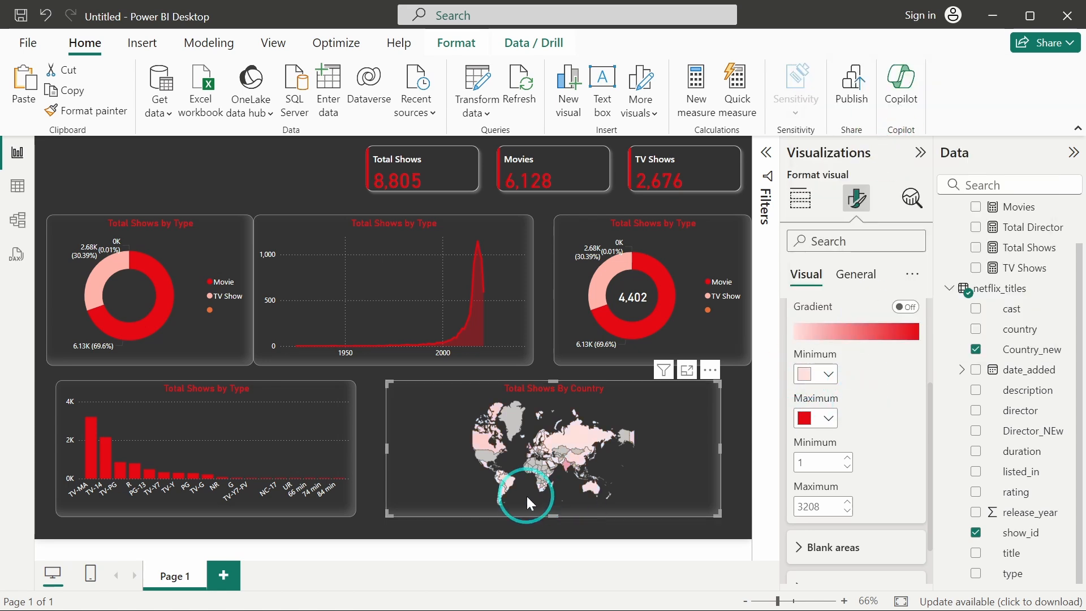
Set the map's blank areas color to white.
scroll(874, 457, down, 2)
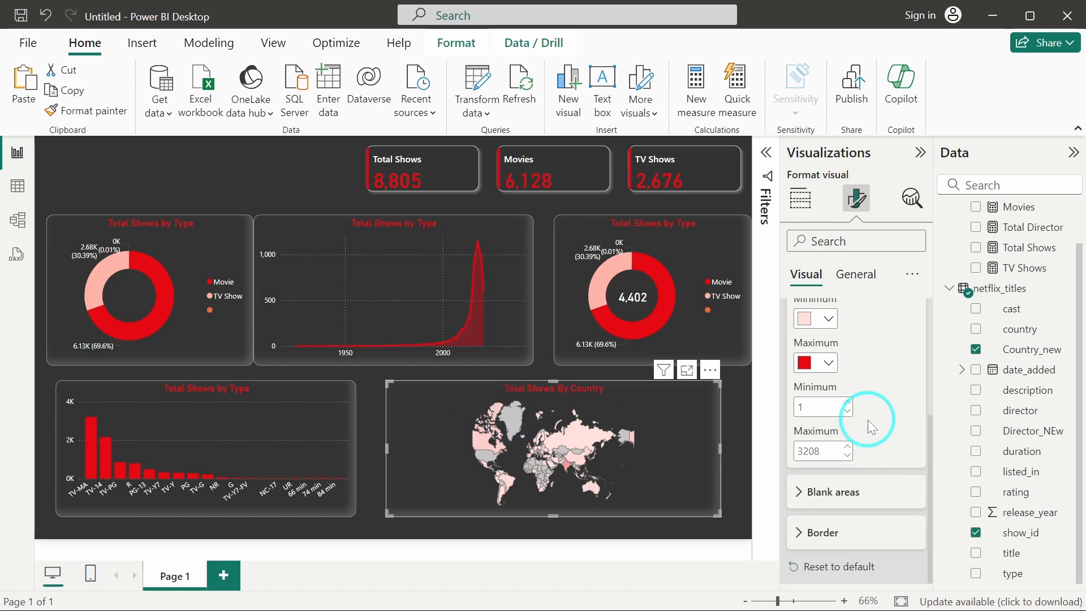
click(824, 498)
scroll(803, 473, down, 2)
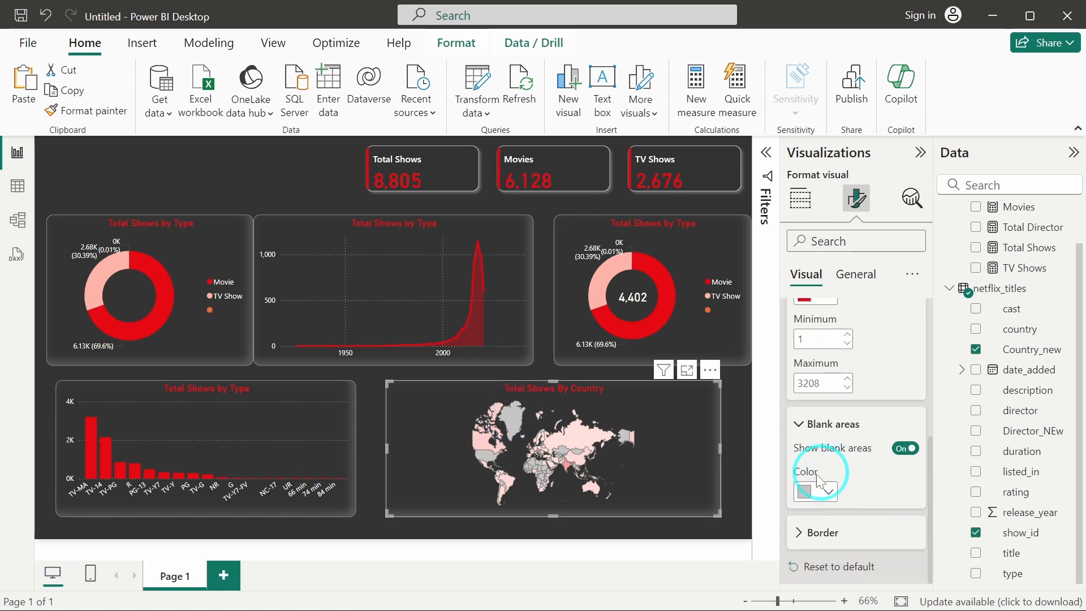
click(808, 490)
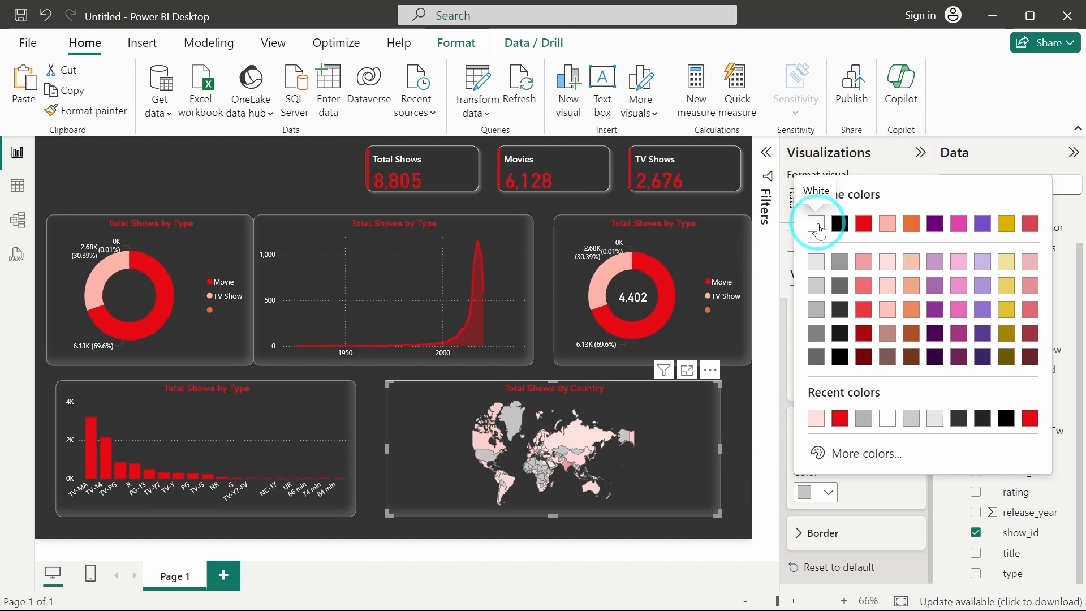
click(817, 223)
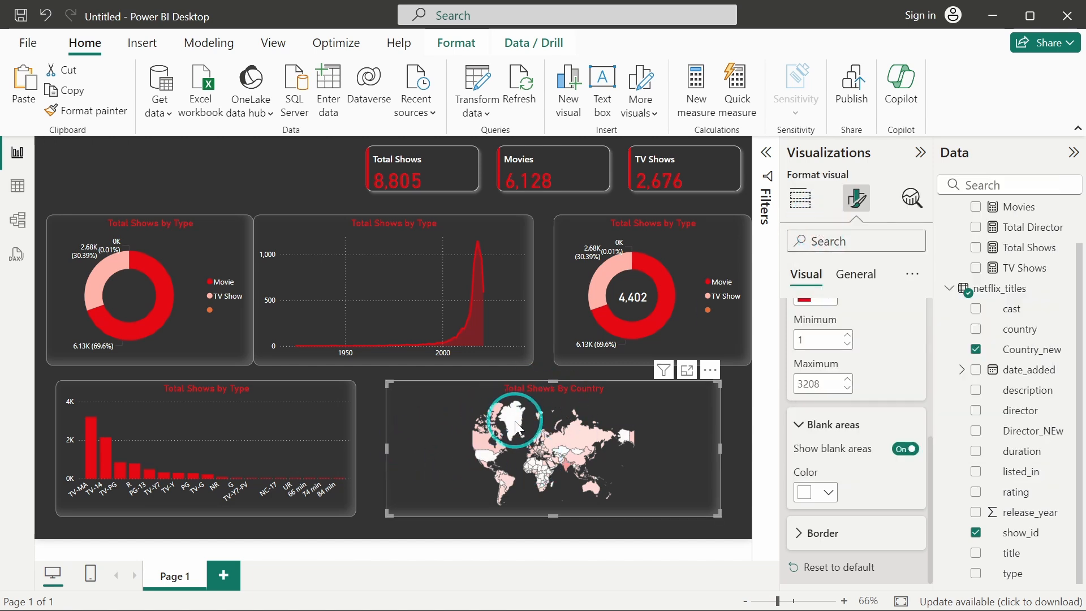
Reposition the map and the rating column chart, widening the column chart toward the map.
mouse_move(562, 460)
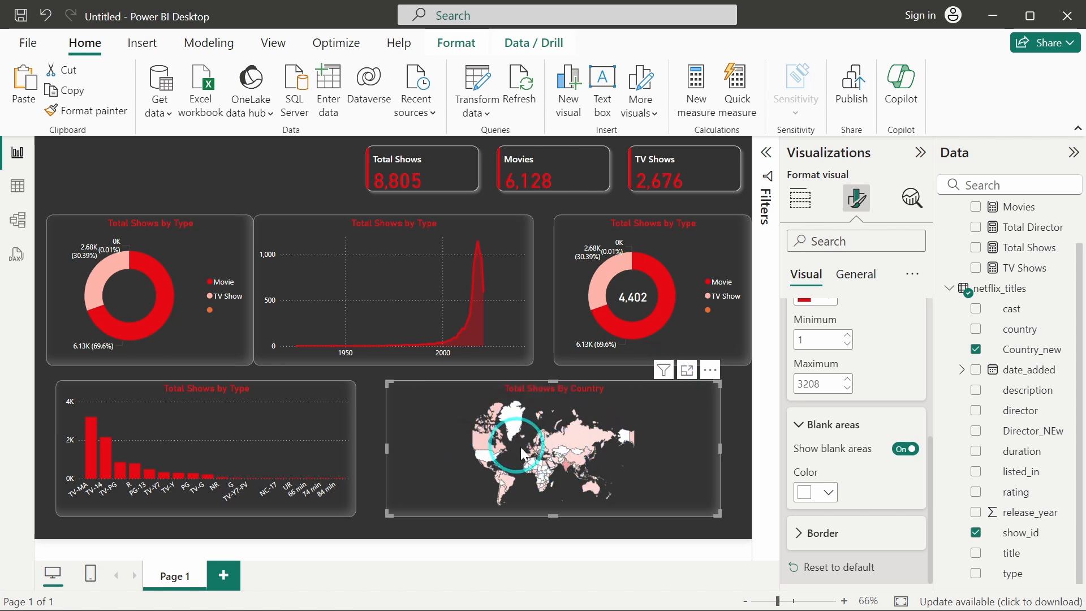
click(654, 396)
drag(653, 396, 671, 400)
drag(315, 425, 306, 434)
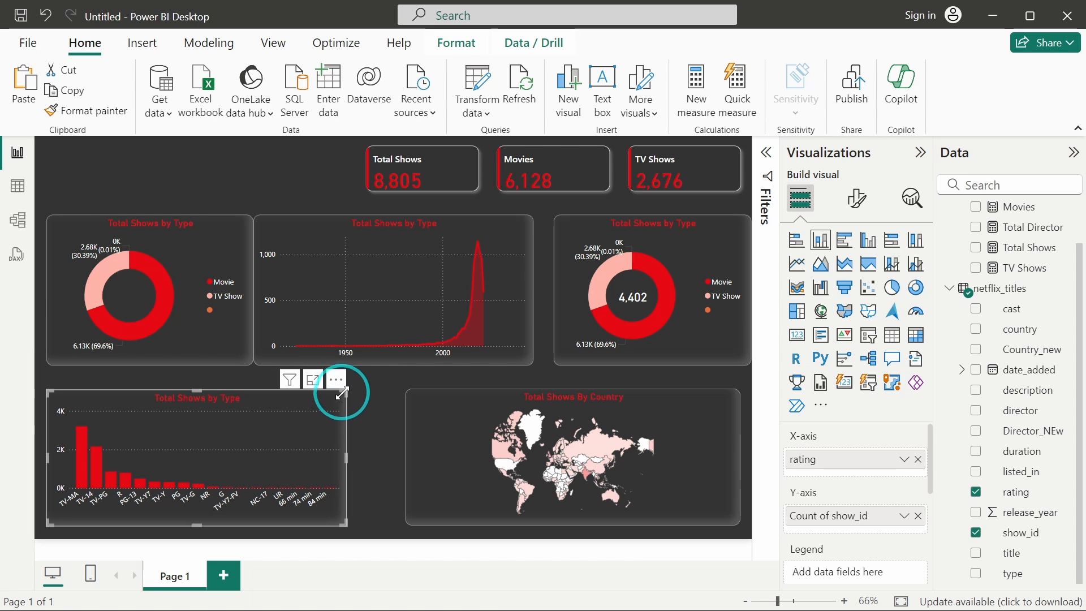
drag(344, 391, 389, 396)
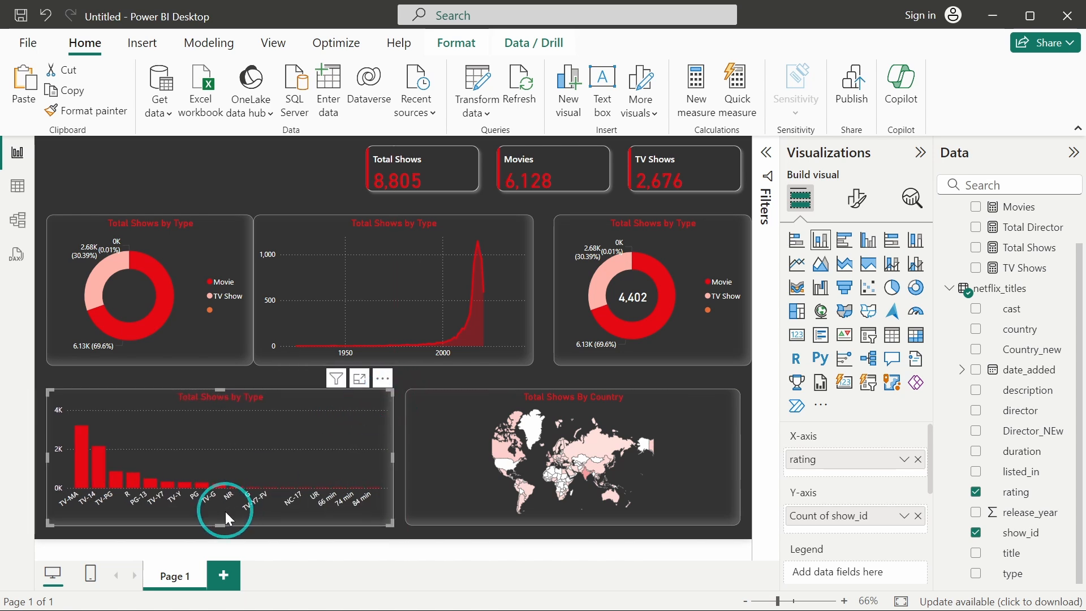
Move the rating column chart and the country map slightly upward to tighten the lower row.
click(224, 321)
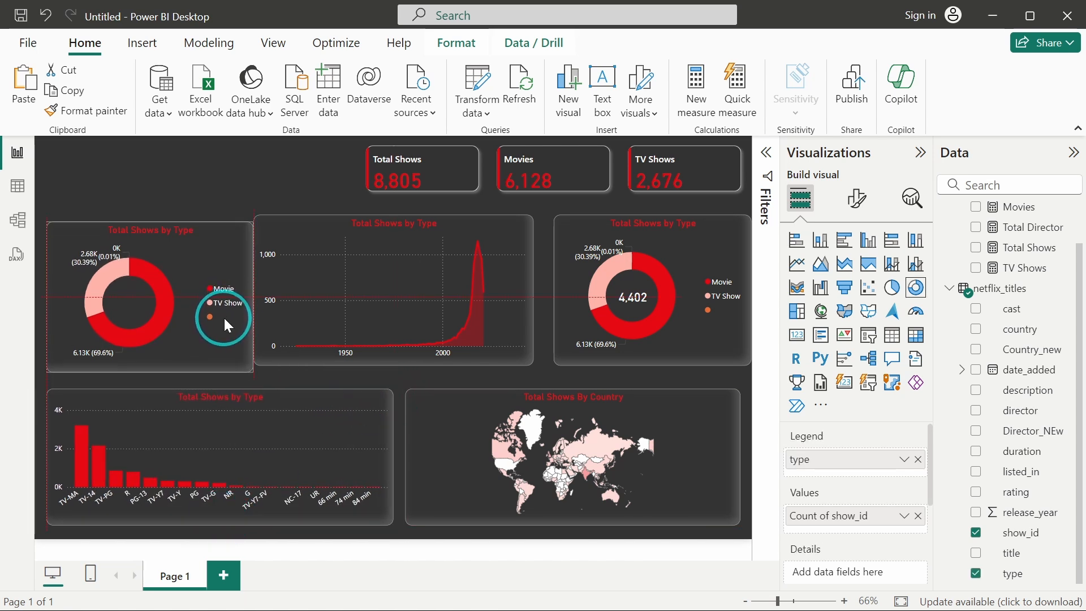
click(259, 391)
drag(220, 389, 215, 381)
click(465, 408)
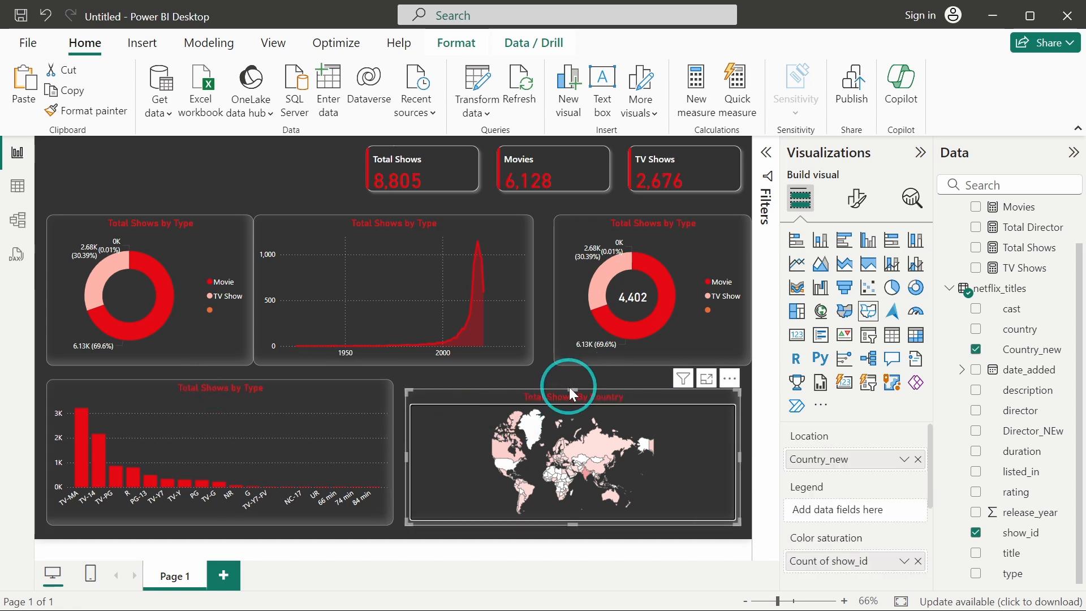
Narrow the first donut chart and widen and shift the area chart left to fill the top-middle space.
drag(218, 270, 219, 264)
drag(293, 228, 306, 220)
drag(545, 286, 600, 284)
click(226, 262)
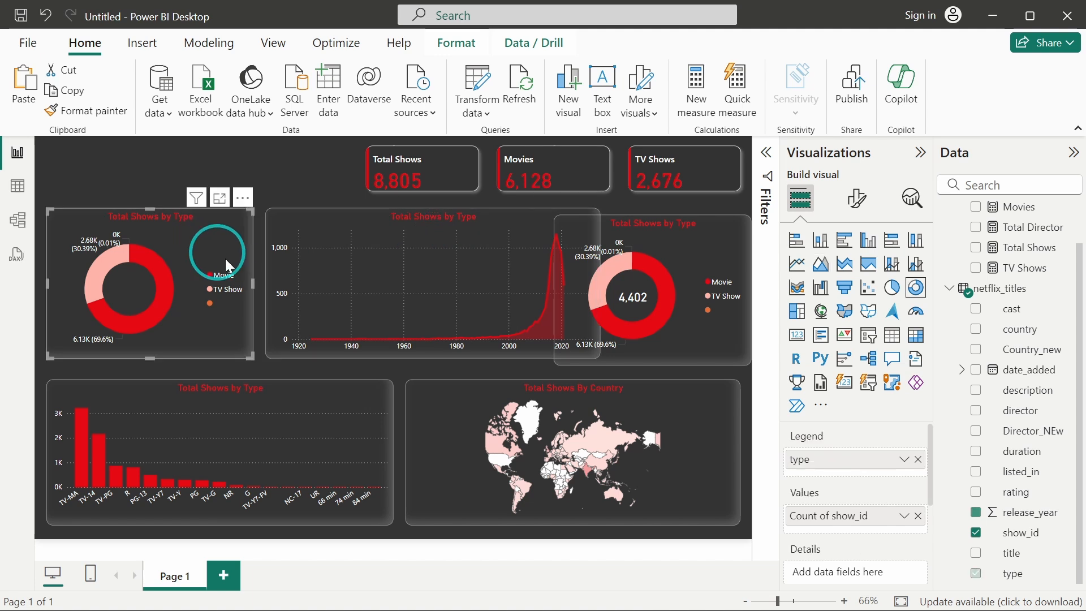
drag(253, 283, 219, 283)
drag(351, 265, 324, 262)
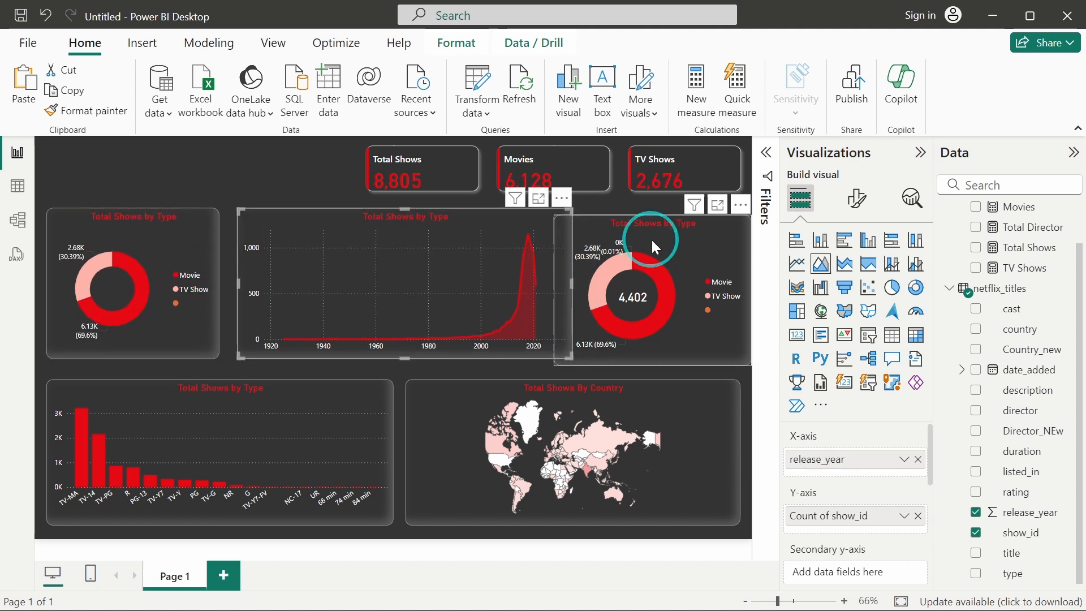
Move and resize the second donut chart to fit the top-right slot beside the area chart.
mouse_move(673, 247)
mouse_down()
mouse_move(641, 240)
mouse_move(654, 242)
mouse_up()
drag(536, 356, 575, 347)
drag(732, 279, 742, 283)
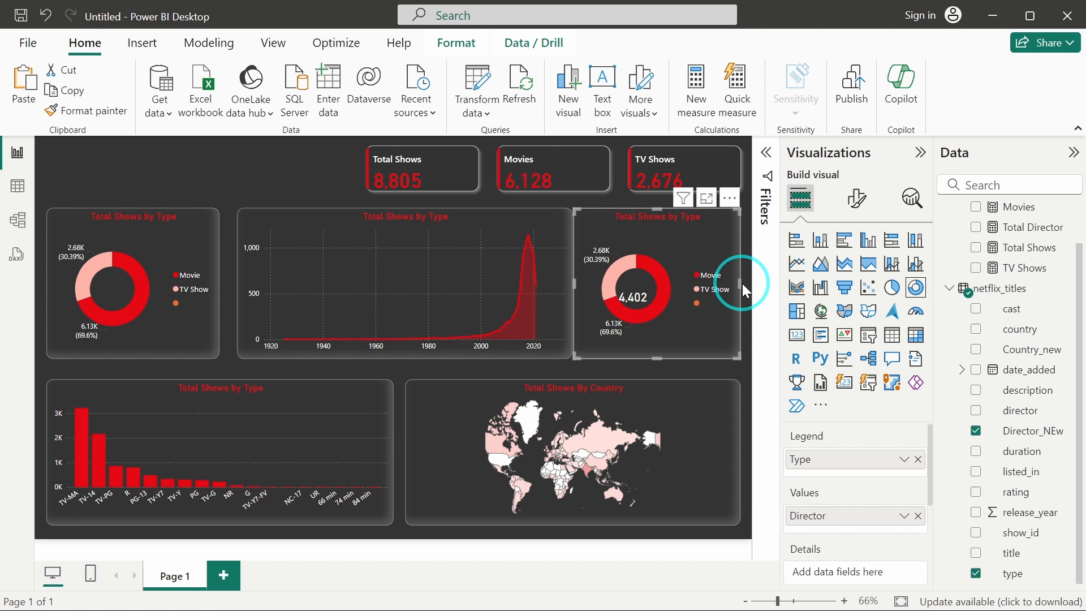
Select the Total Director card and nudge it to sit centered inside the second donut's hole.
click(637, 364)
click(633, 298)
drag(636, 291, 637, 291)
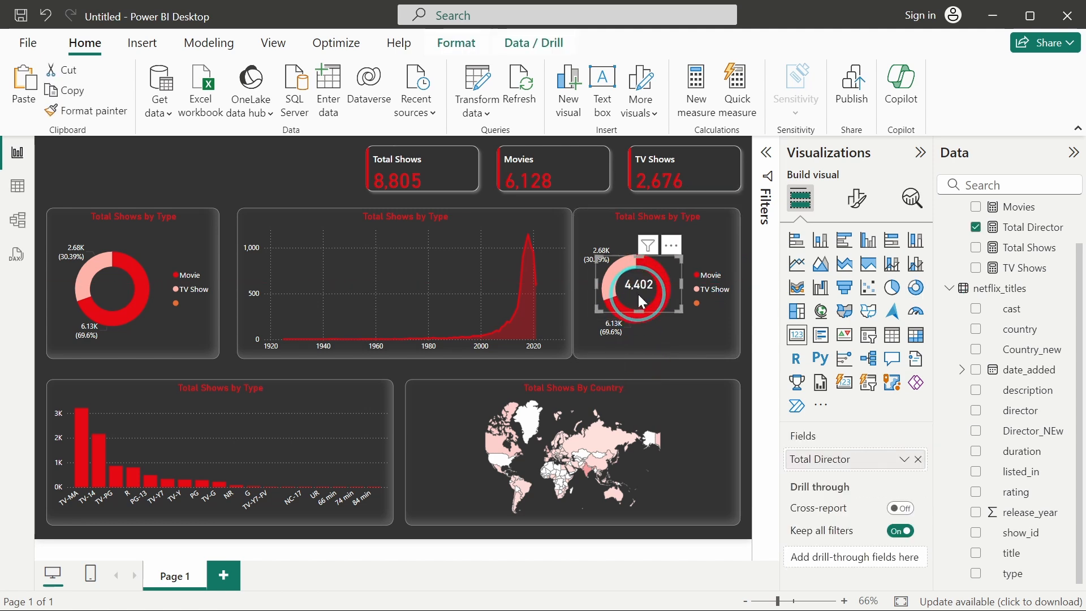
key(Down)
key(Down)
key(Down)
key(Down)
key(Down)
key(Left)
key(Left)
key(Down)
key(Down)
key(Down)
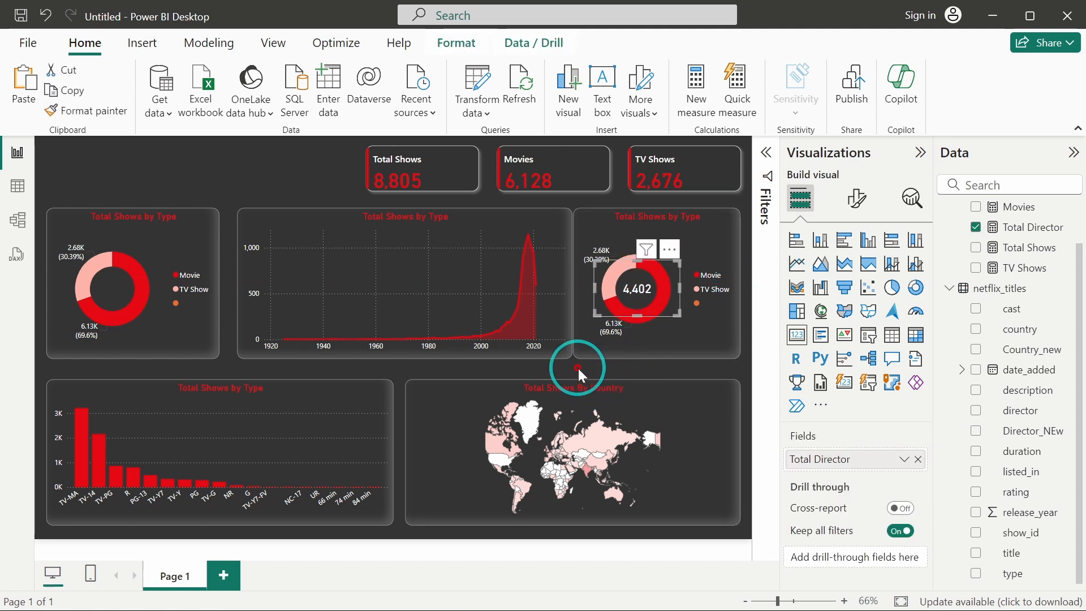
Shift the area chart slightly left and deselect all visuals.
click(479, 266)
drag(479, 266, 470, 264)
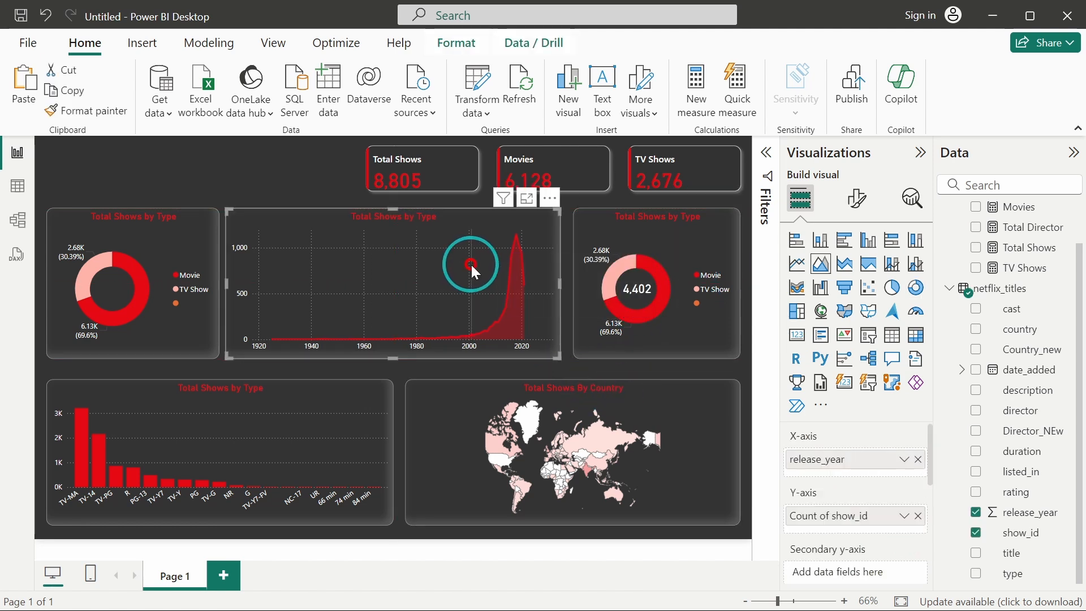
click(299, 176)
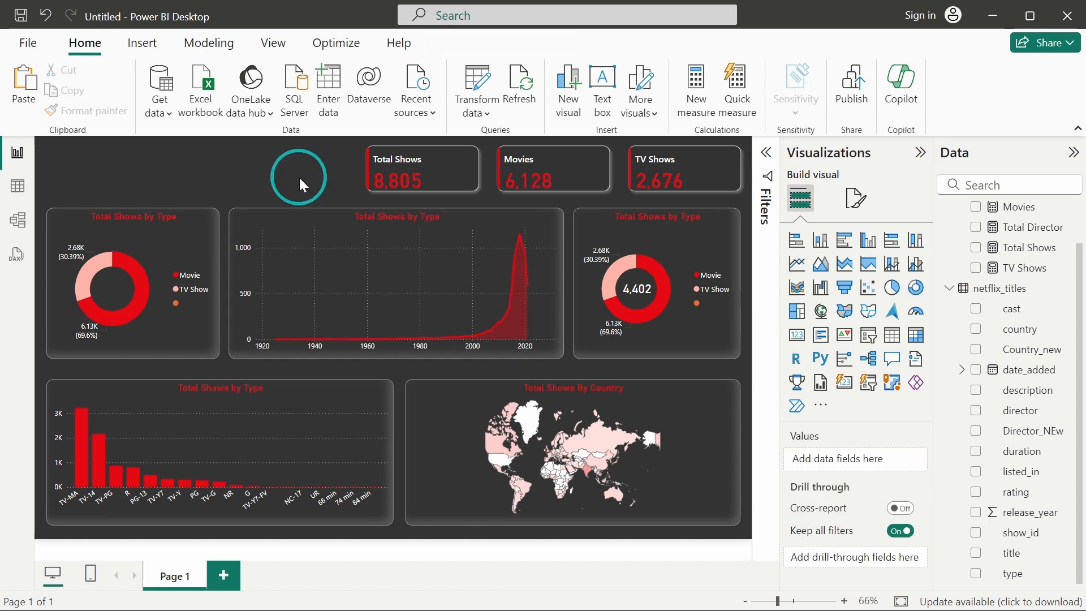
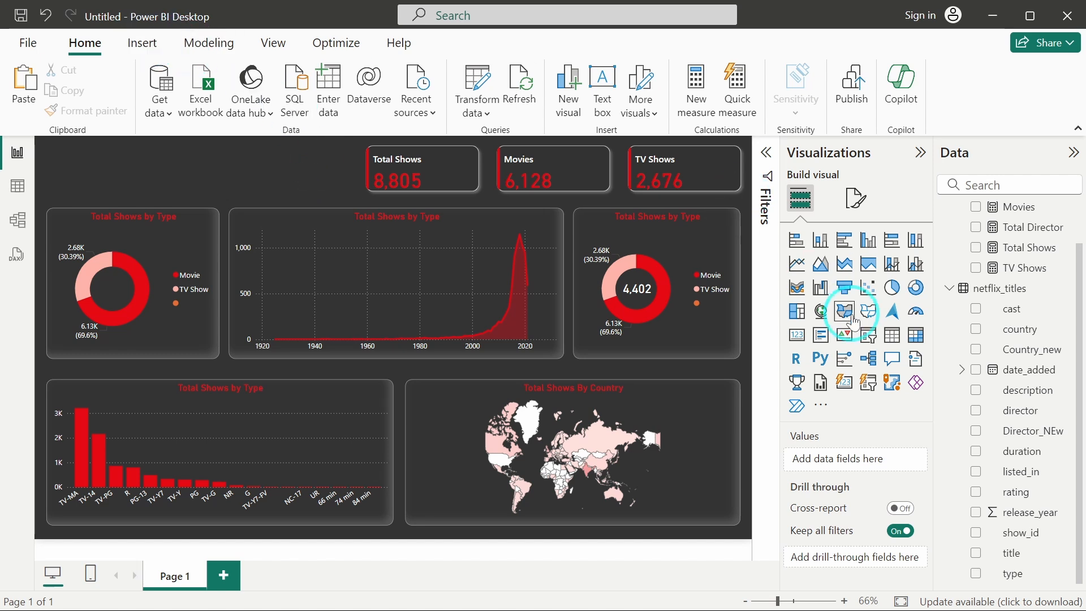
Add a slicer visual at the top-left of the canvas and put the type field into it.
click(869, 340)
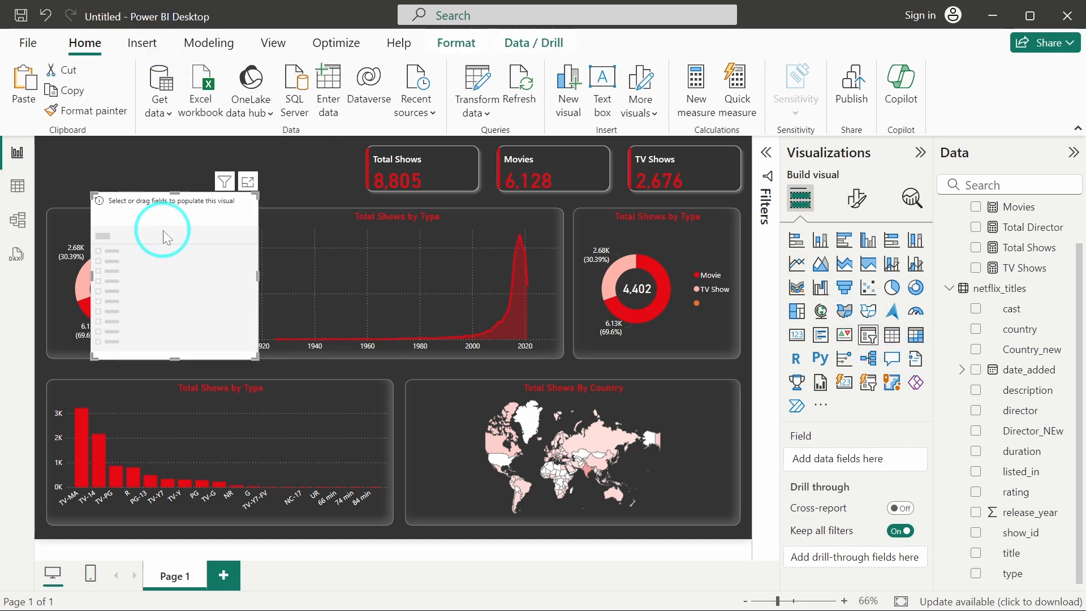
drag(120, 315, 135, 194)
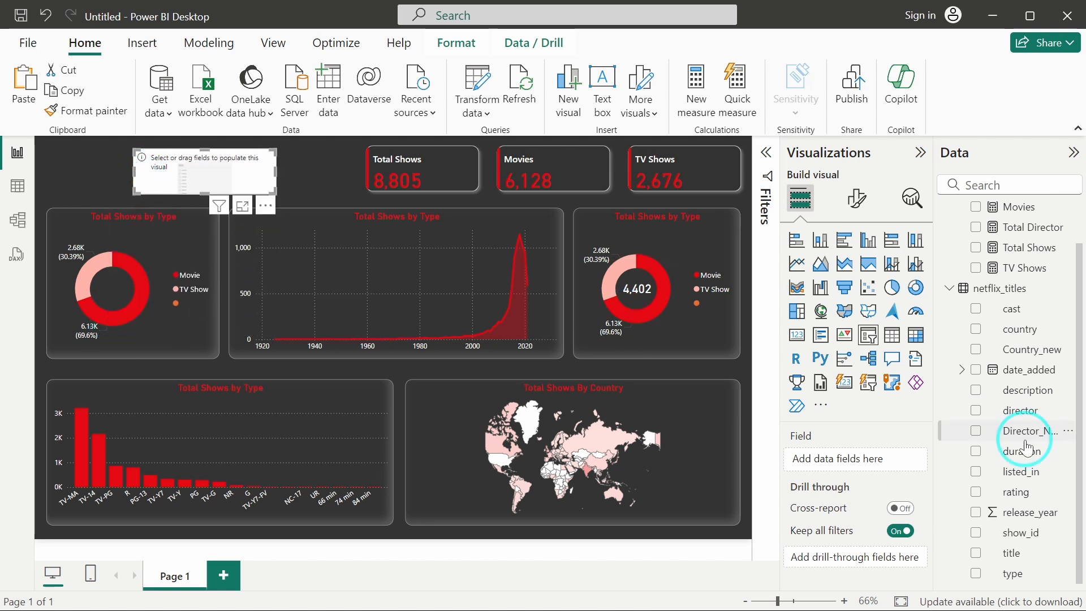
mouse_move(842, 525)
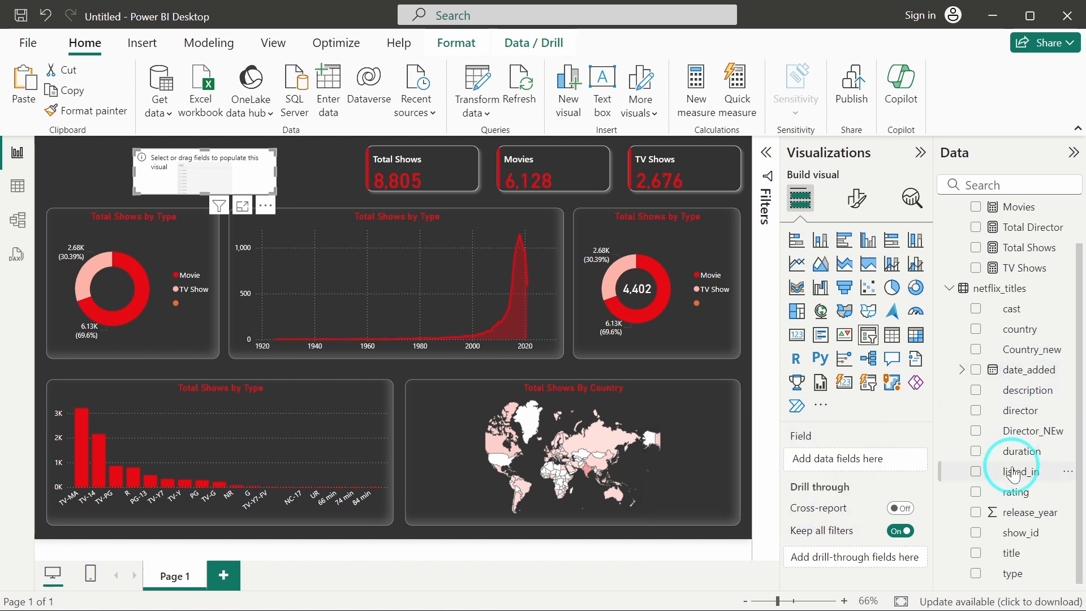
drag(1013, 578, 839, 459)
Set the slicer style to Dropdown and turn on the Show "Select all" option.
click(857, 195)
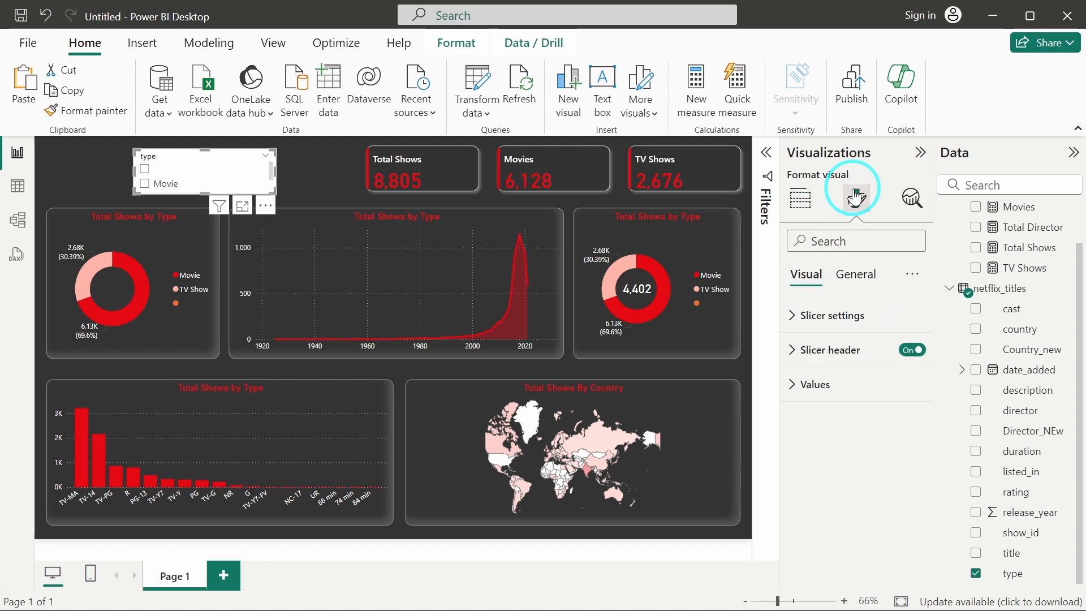
click(843, 316)
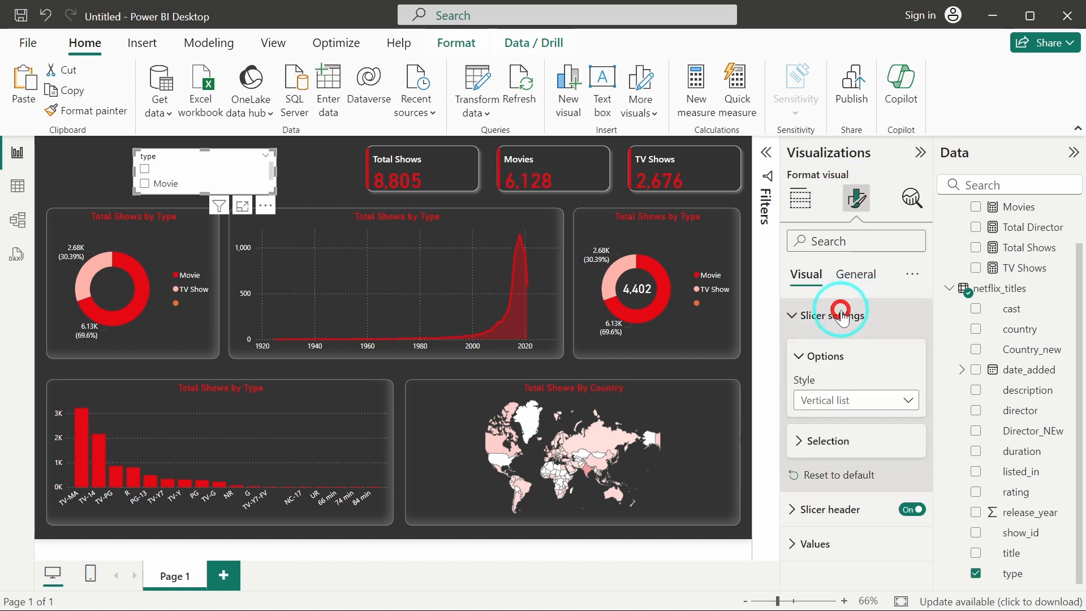
click(820, 445)
click(903, 400)
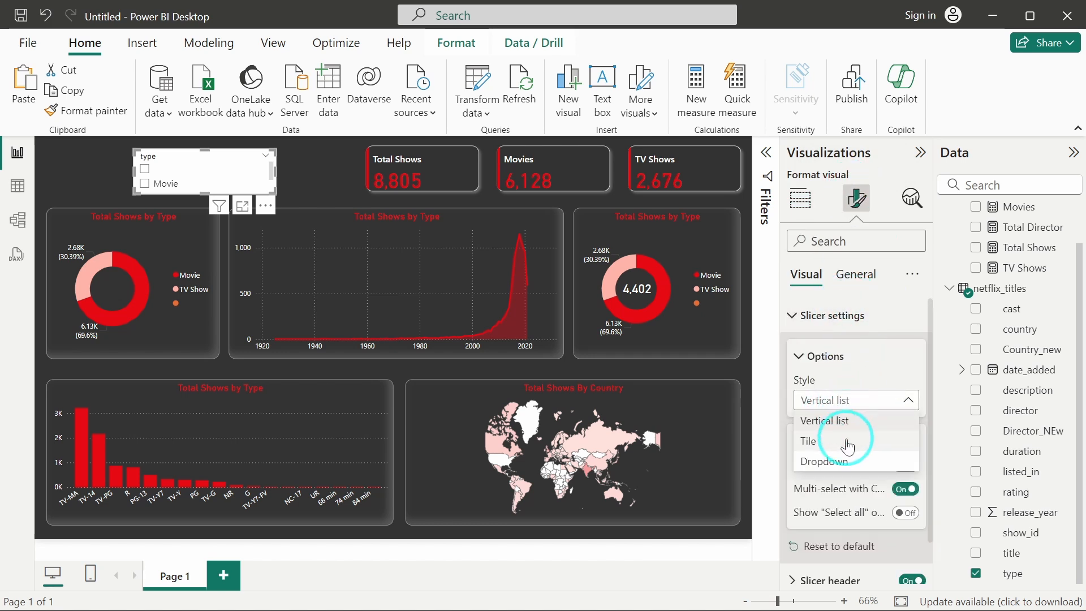
click(829, 461)
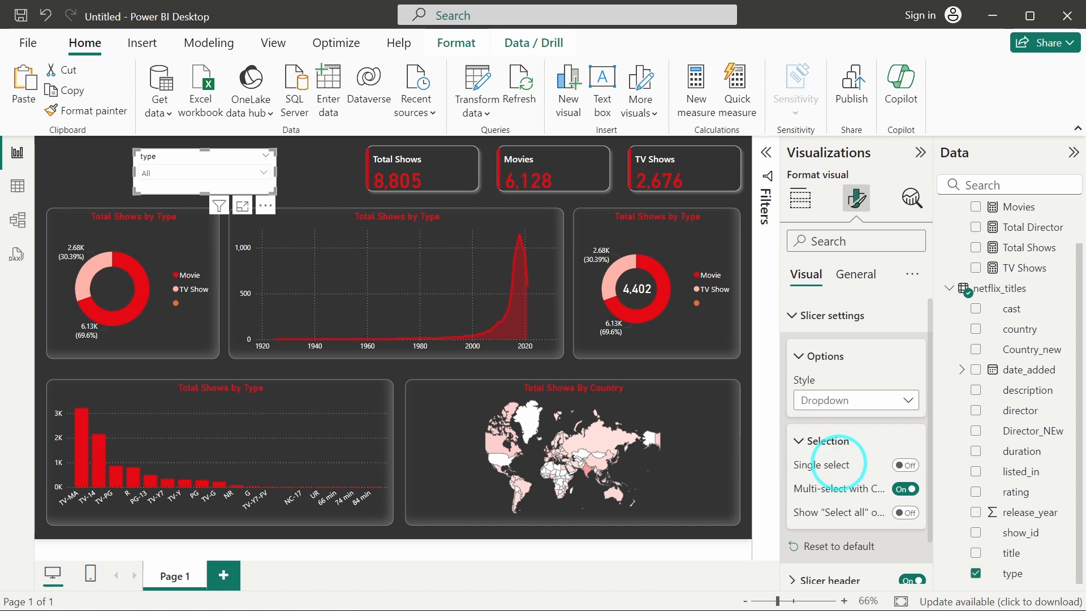
scroll(839, 461, down, 1)
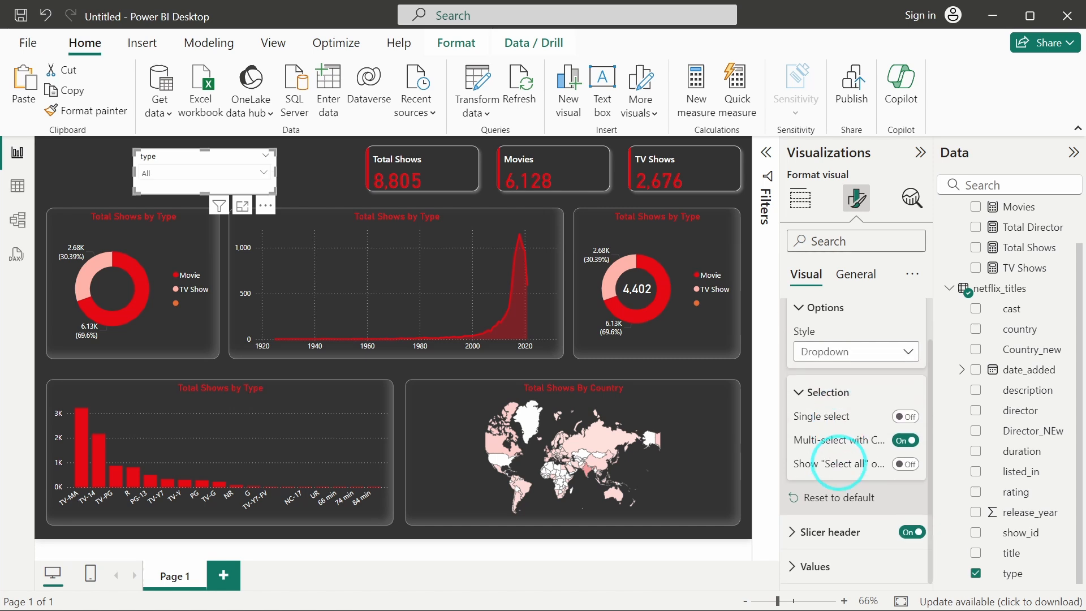
click(907, 465)
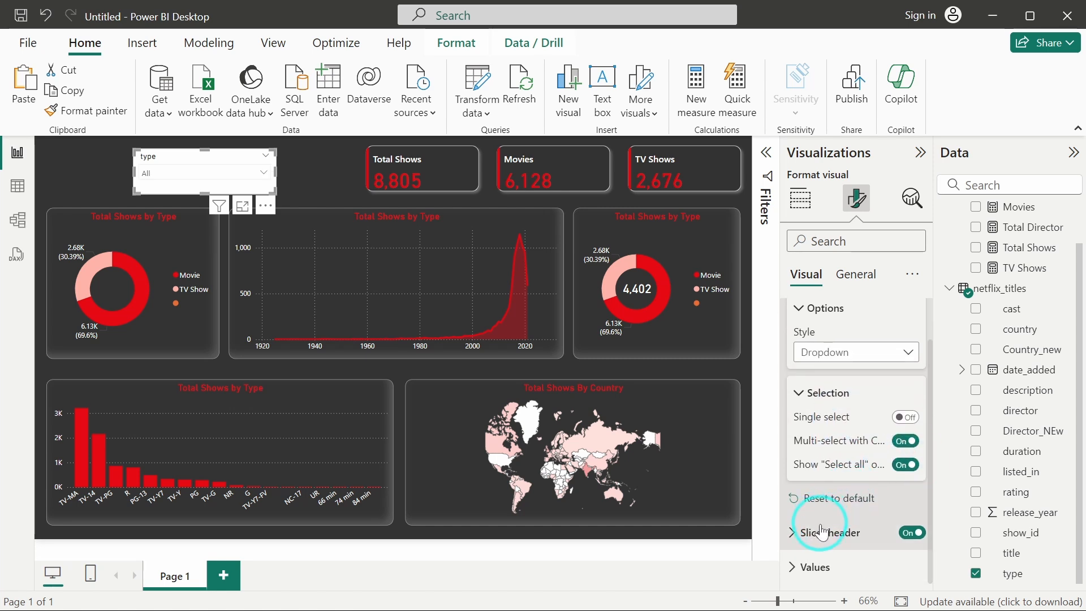
Give the slicer's values a light pink background color.
click(815, 568)
scroll(842, 509, down, 3)
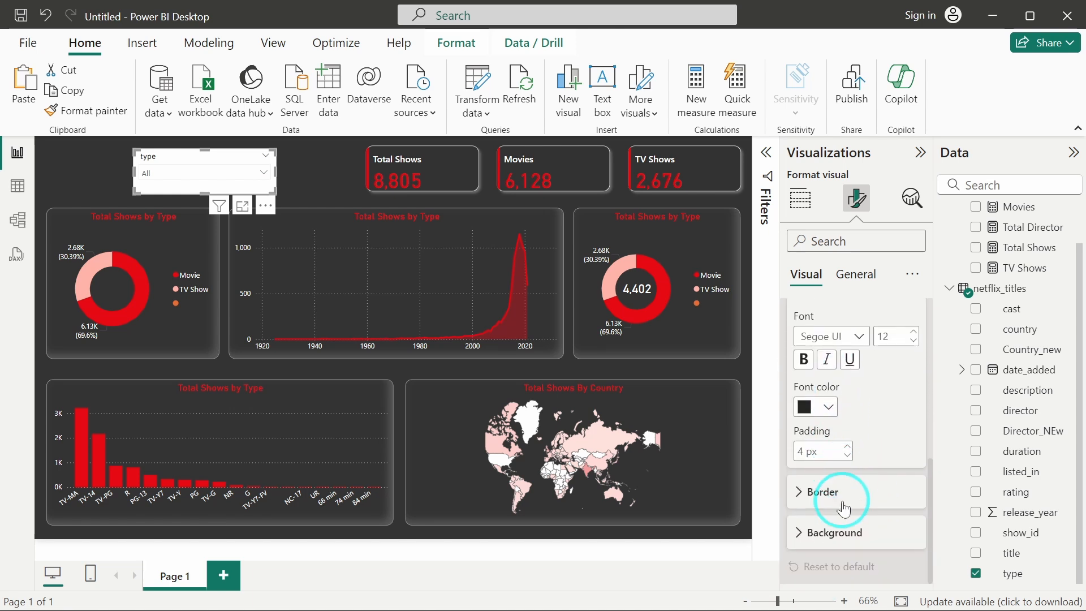
click(814, 532)
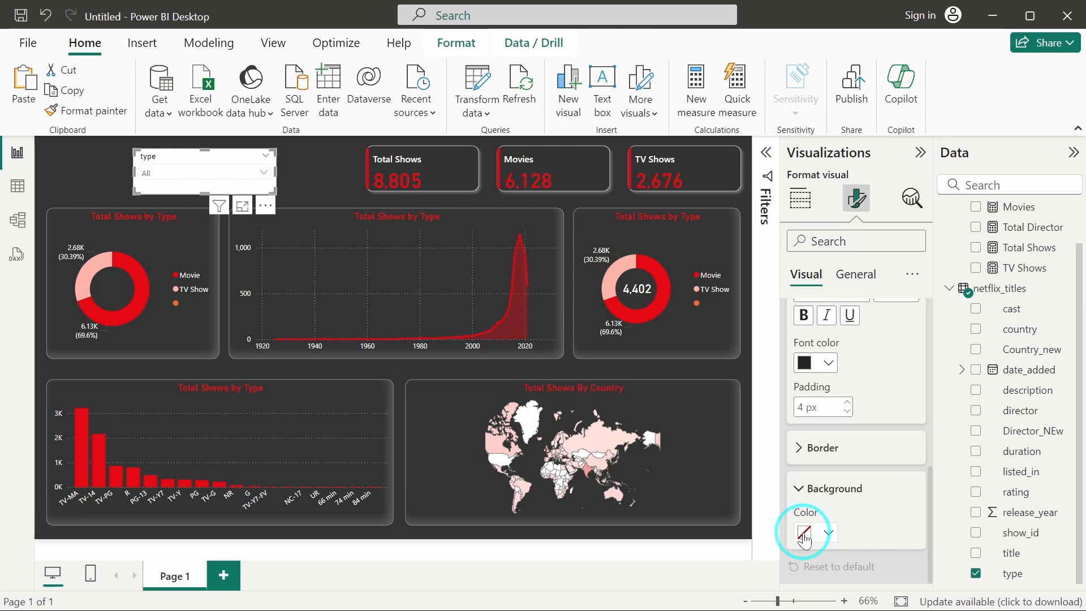
click(805, 536)
click(840, 461)
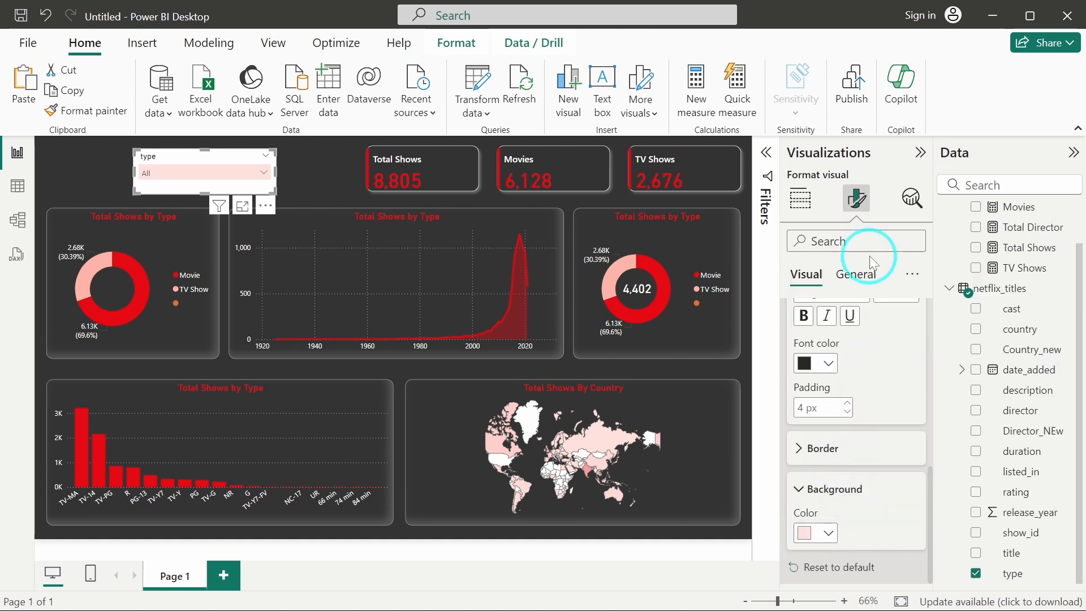
Turn off the slicer's general background effect.
click(856, 274)
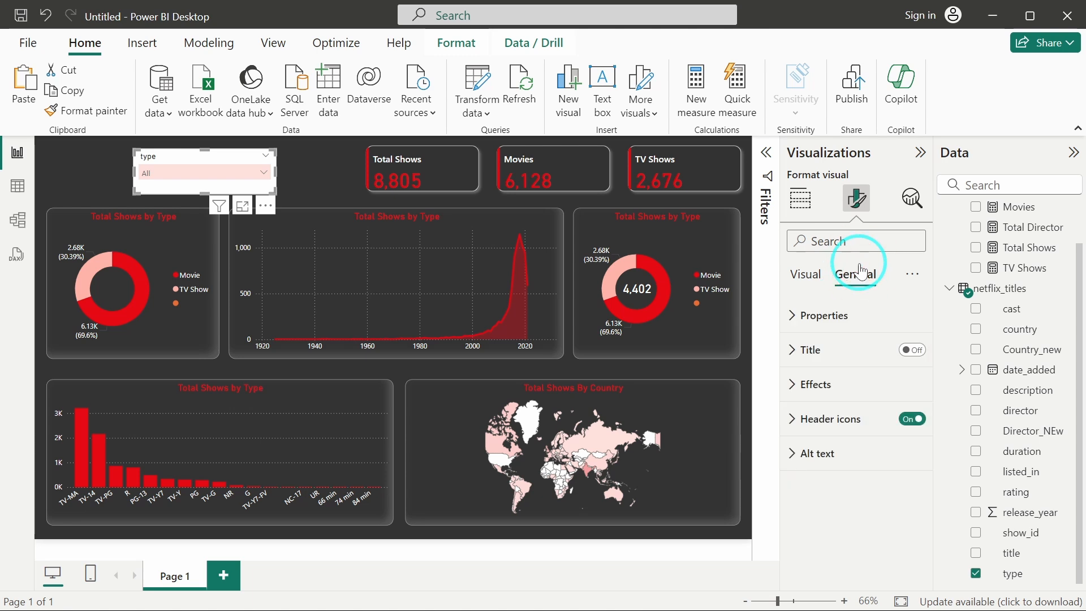
click(856, 384)
click(904, 425)
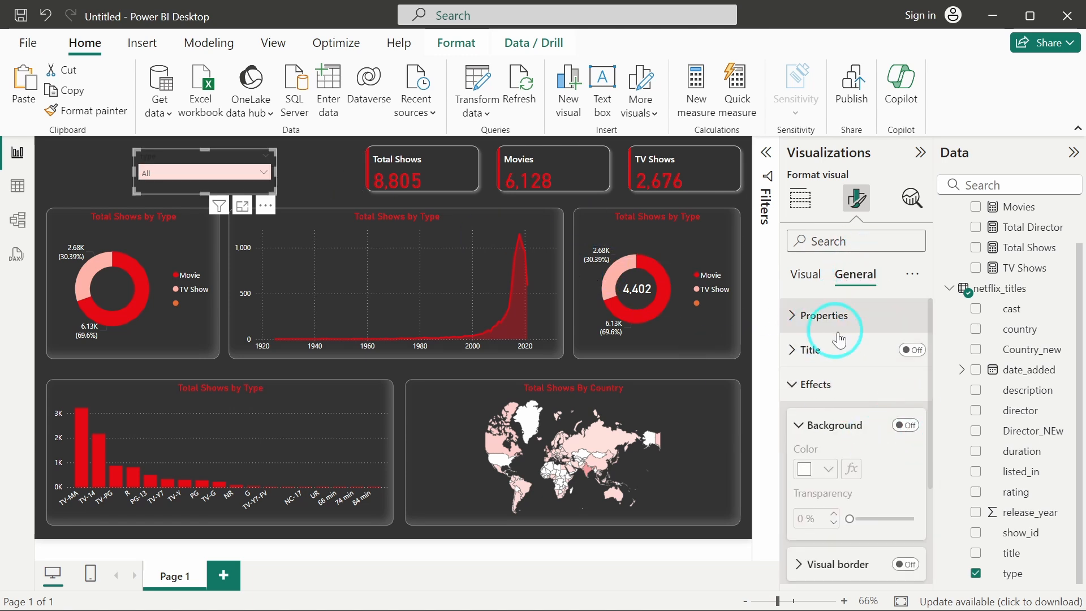
Set the slicer header font color to white.
click(806, 286)
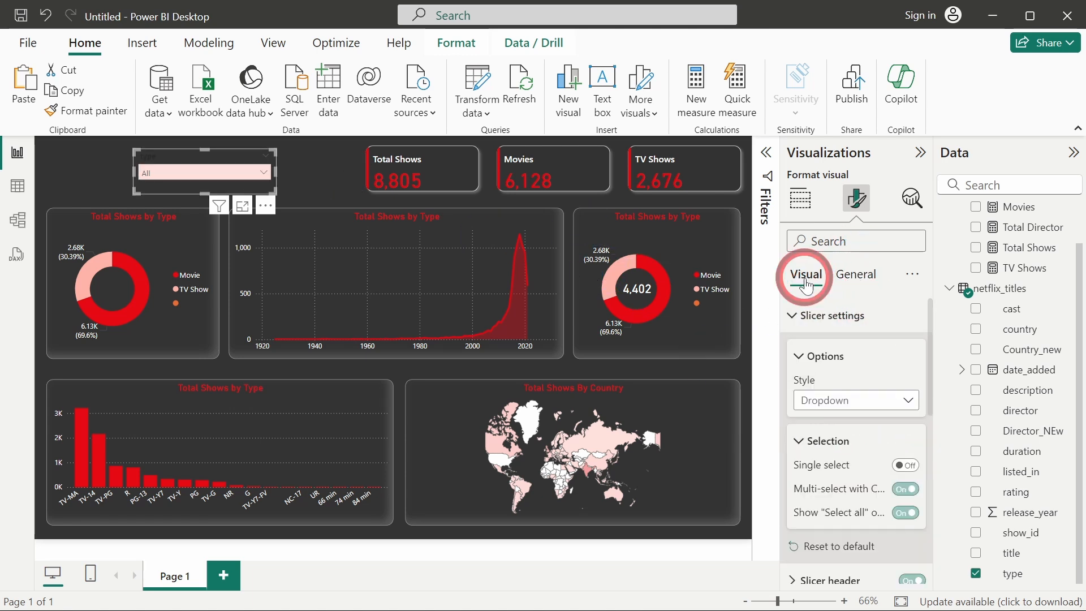
click(823, 317)
click(828, 348)
scroll(872, 453, down, 5)
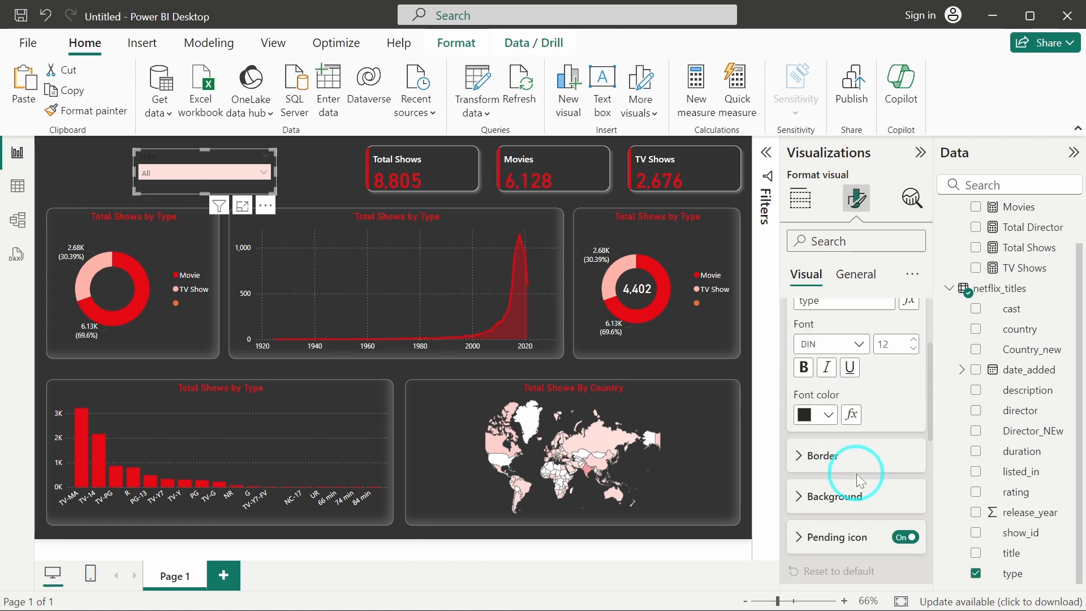
click(805, 389)
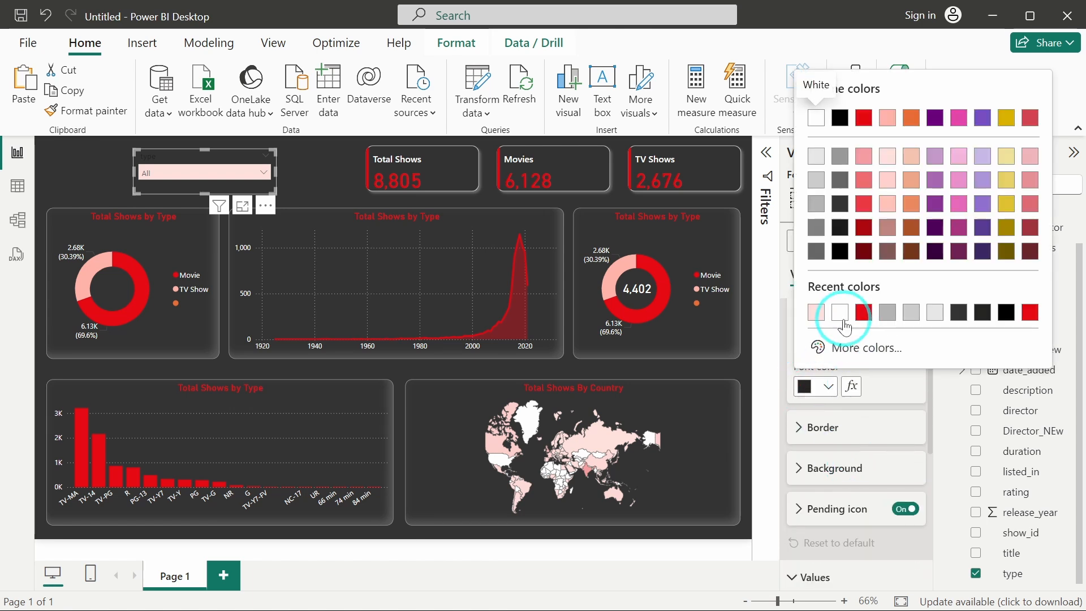
click(836, 312)
Move the slicer right and resize it into a narrower box above the first donut chart.
click(279, 142)
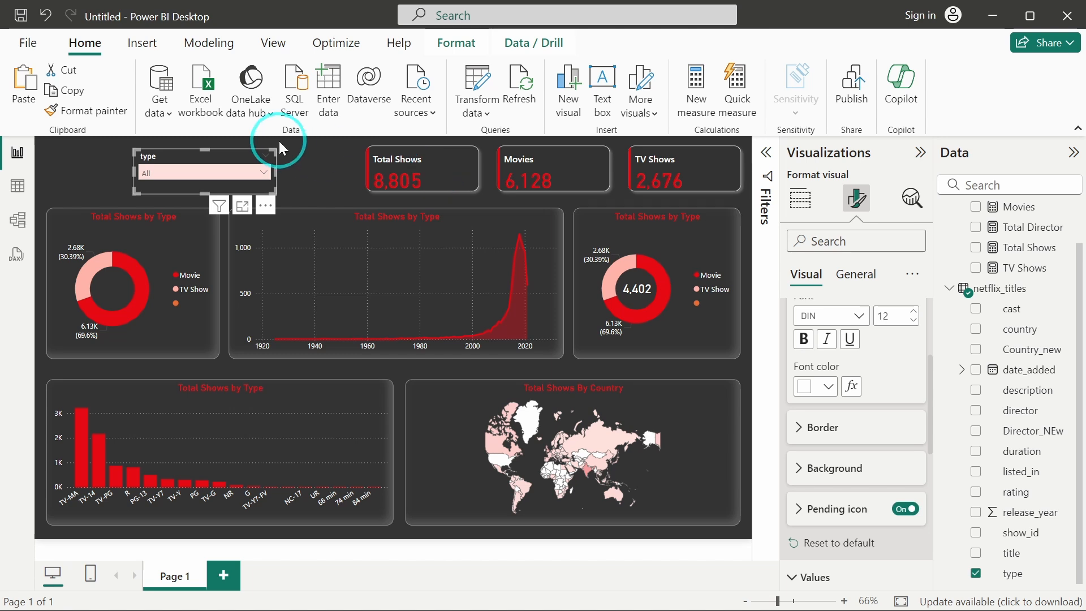
drag(134, 169, 167, 171)
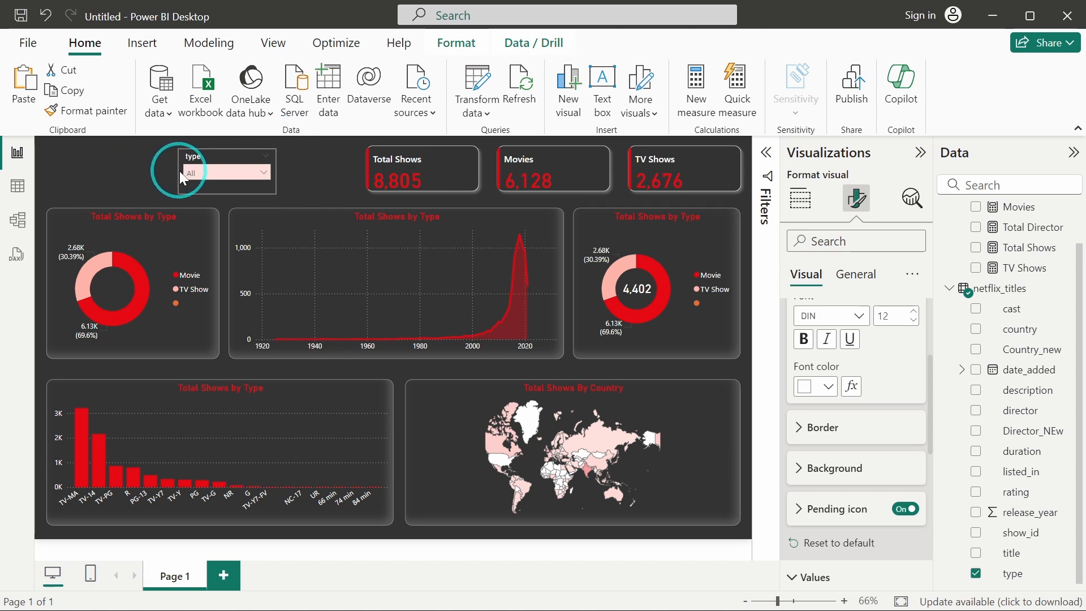
click(218, 165)
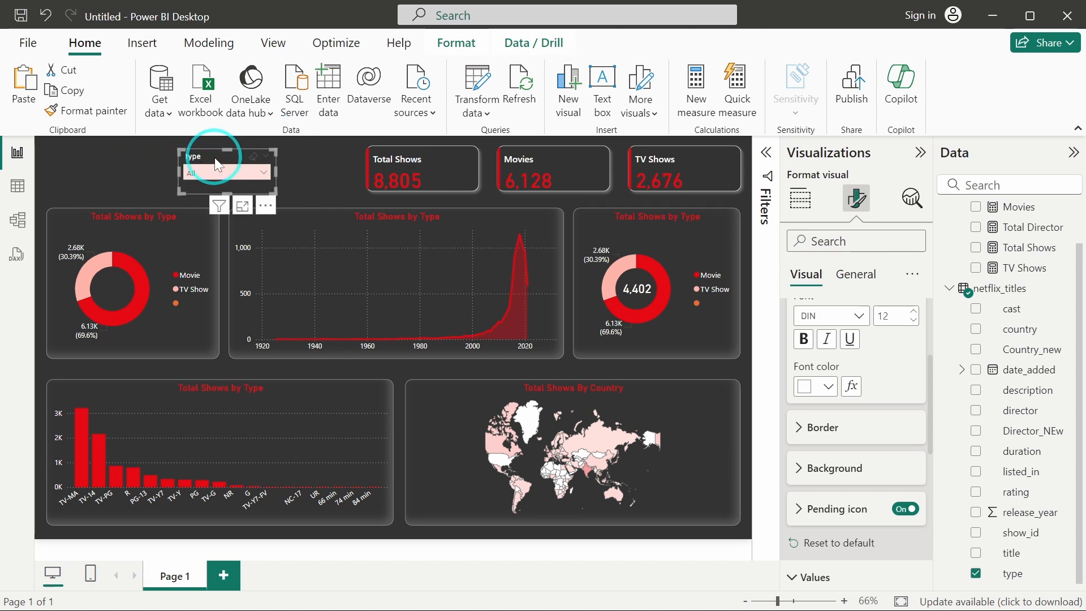
drag(215, 159, 194, 156)
drag(255, 170, 185, 153)
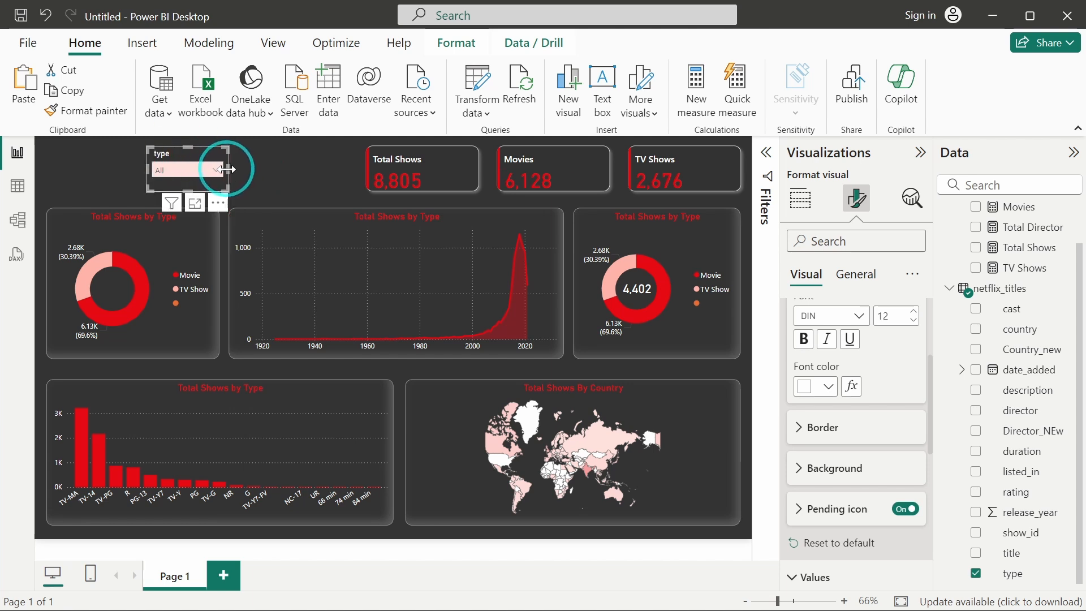
drag(229, 168, 225, 168)
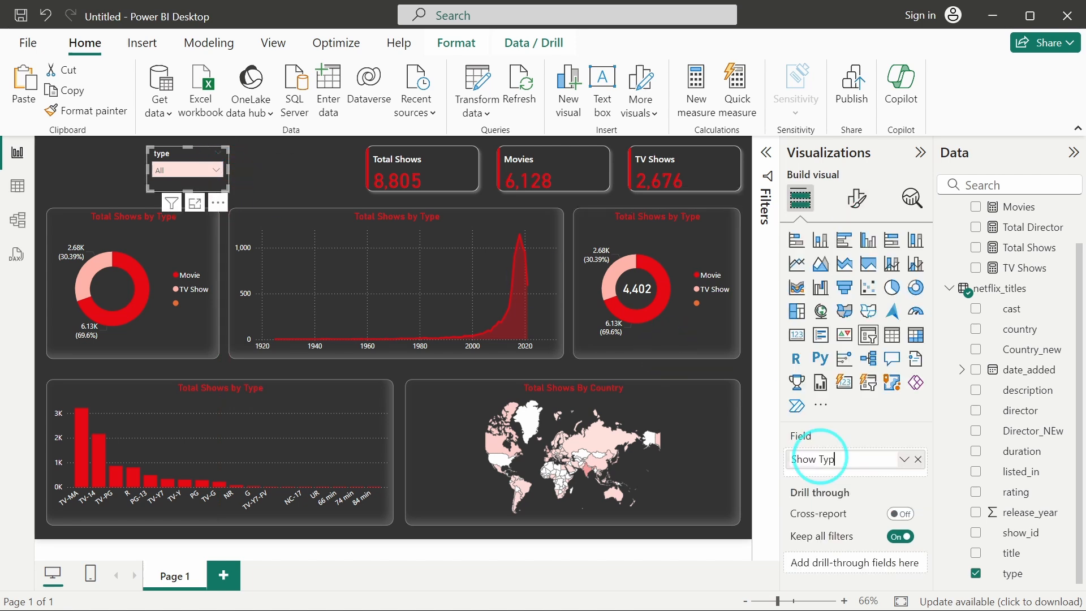
Rename the slicer's field to Show Type and make two copies of the slicer beside it.
text(e)
key(Return)
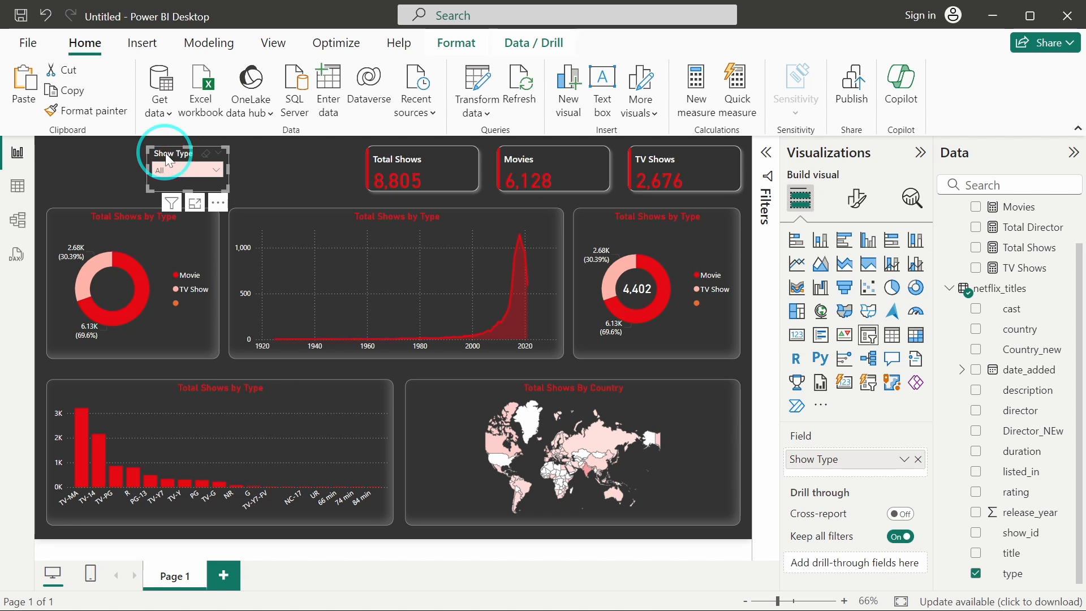
drag(168, 160, 314, 160)
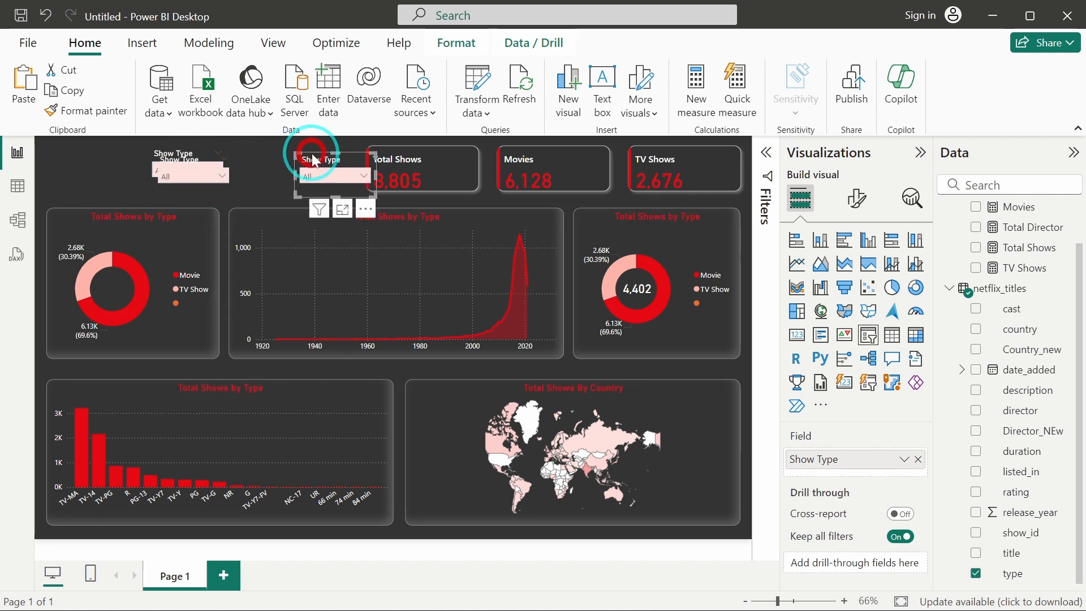
drag(184, 157, 261, 160)
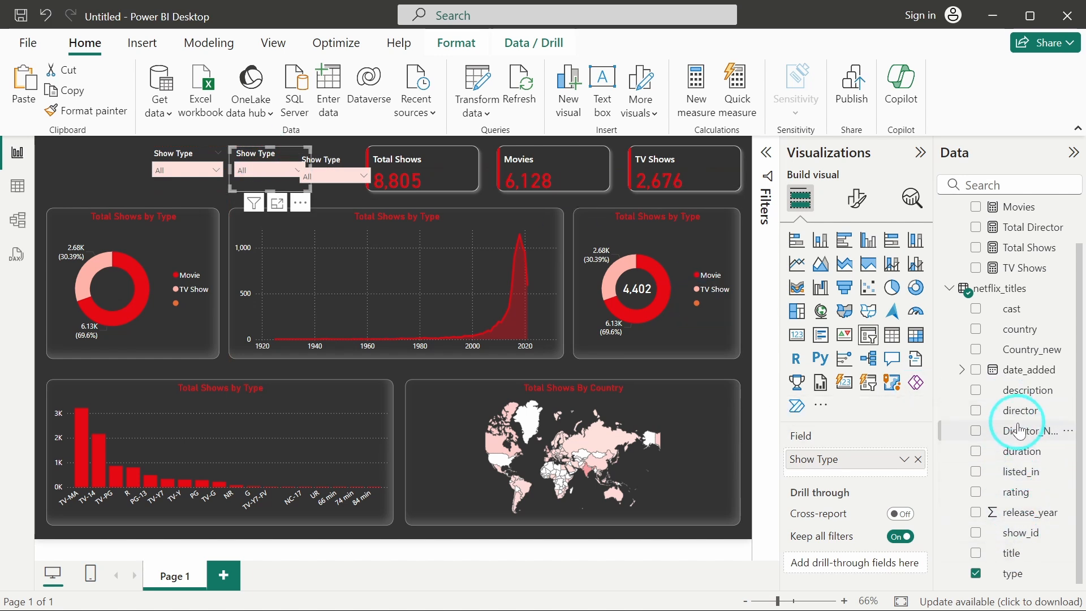
Replace the second slicer's field with release_year and rename it Release Year.
drag(1025, 525, 894, 480)
click(918, 460)
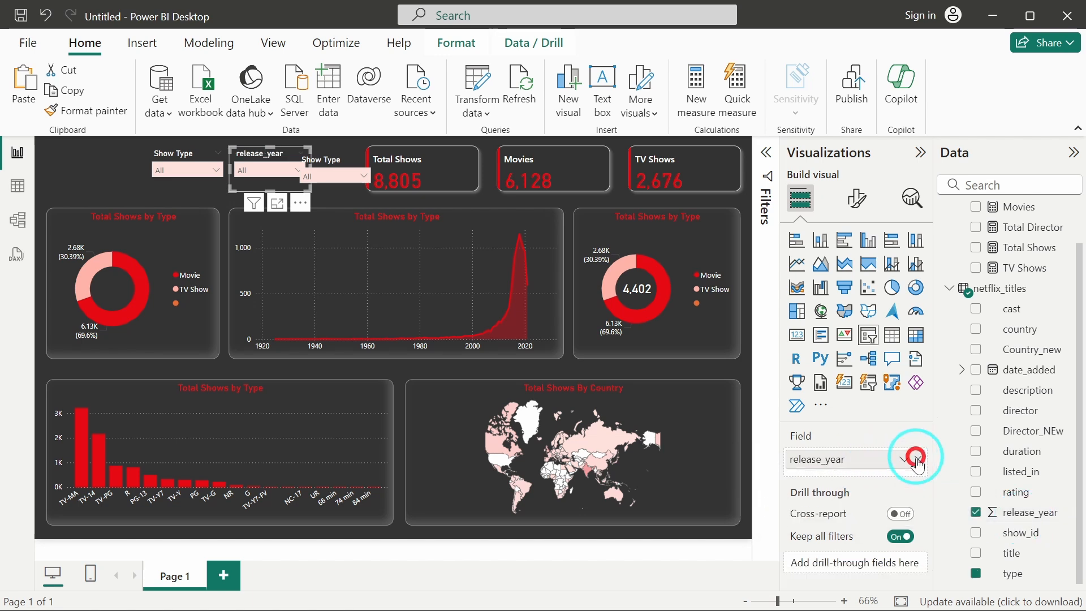
double_click(827, 460)
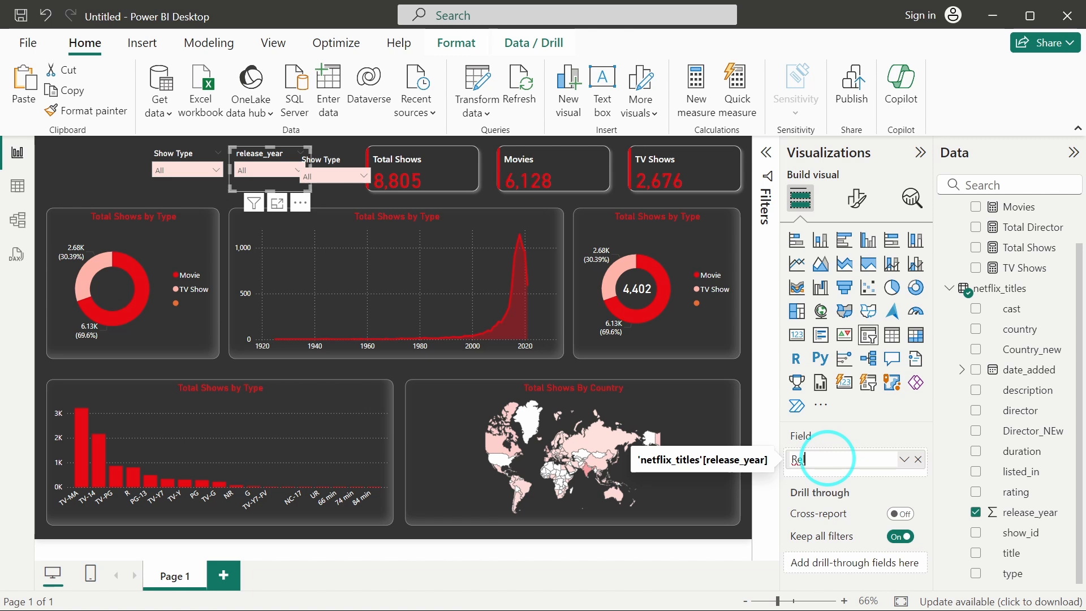
text(Release Year)
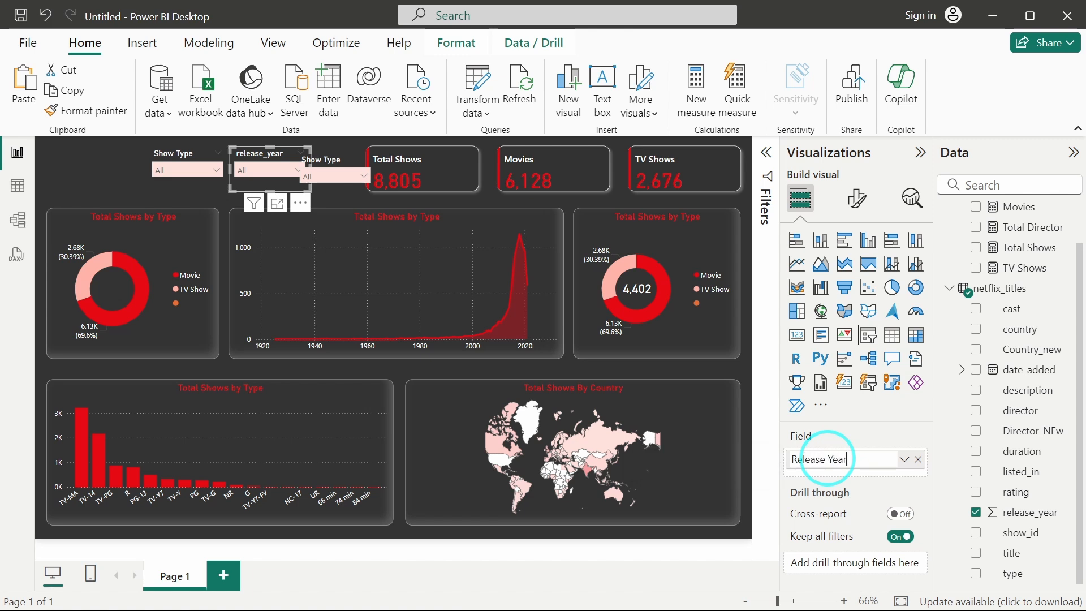
key(Return)
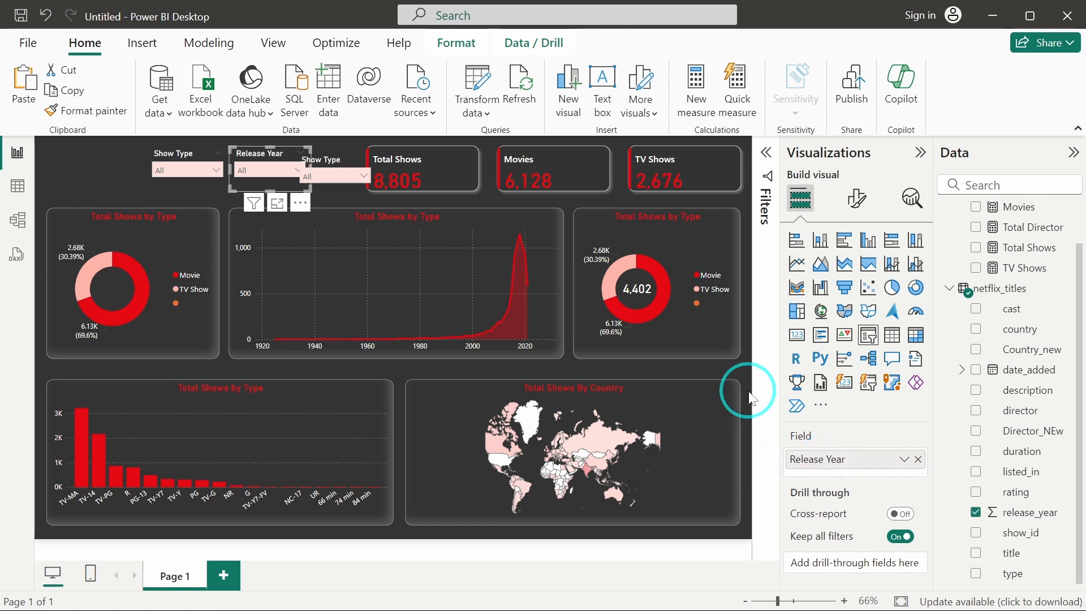
Replace the third slicer's field with Country_new and rename it Country.
click(325, 165)
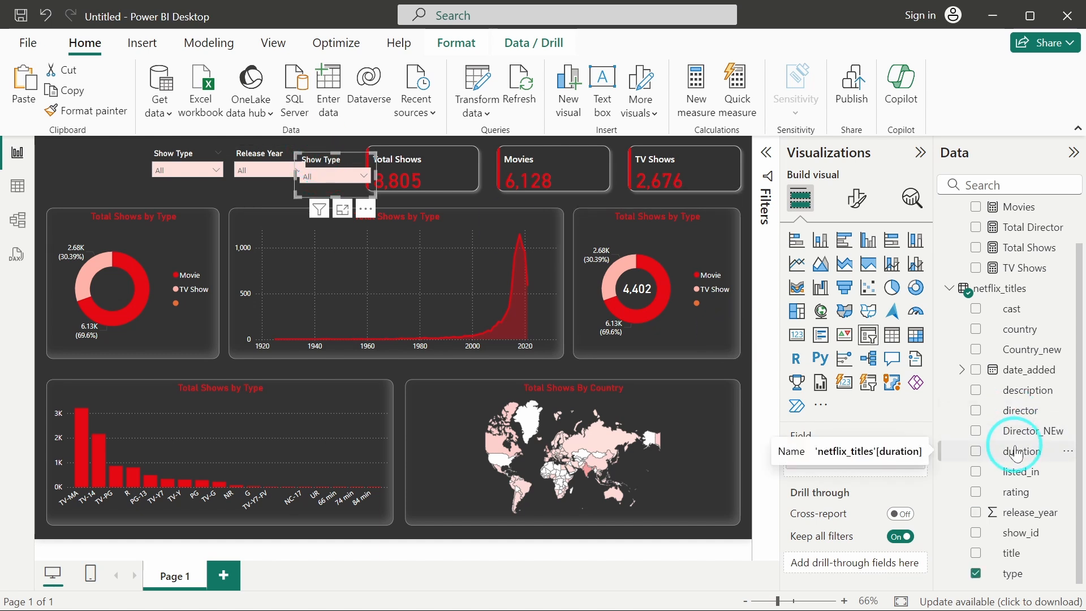
drag(1028, 360, 825, 467)
click(917, 459)
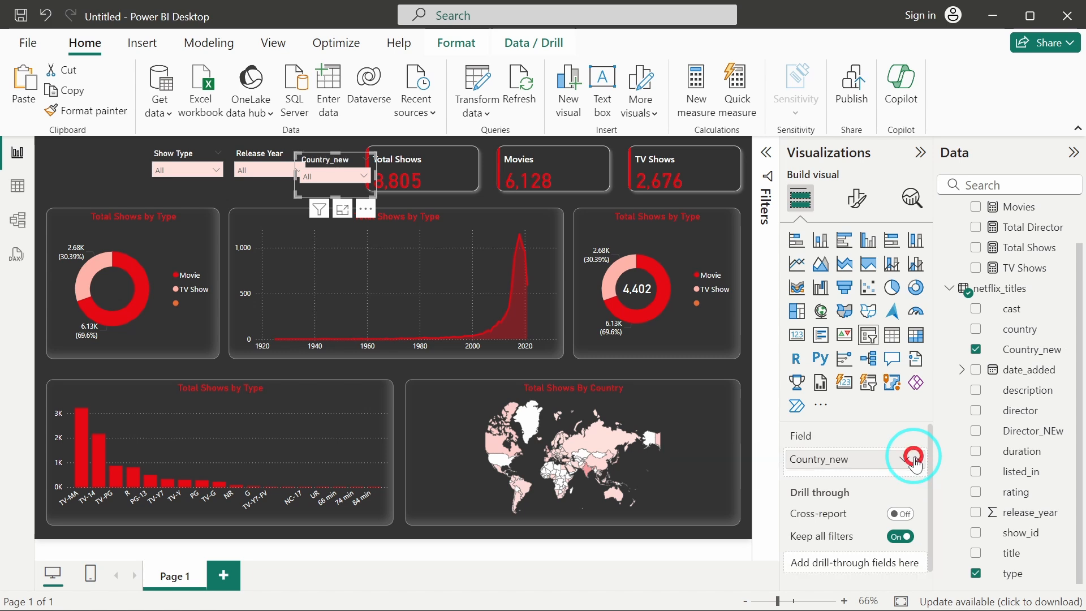
double_click(834, 461)
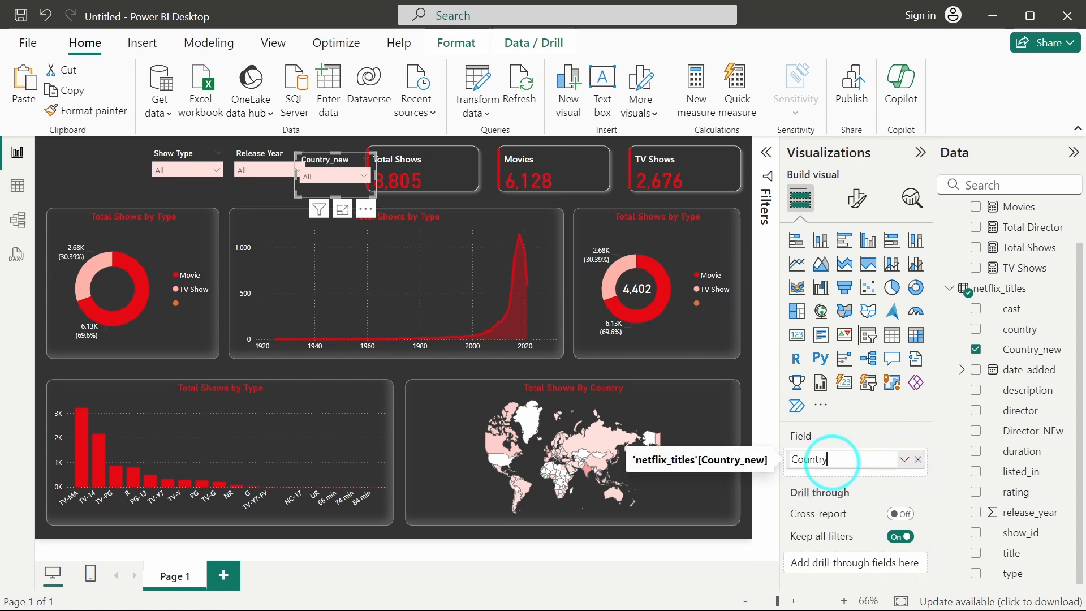
key(Return)
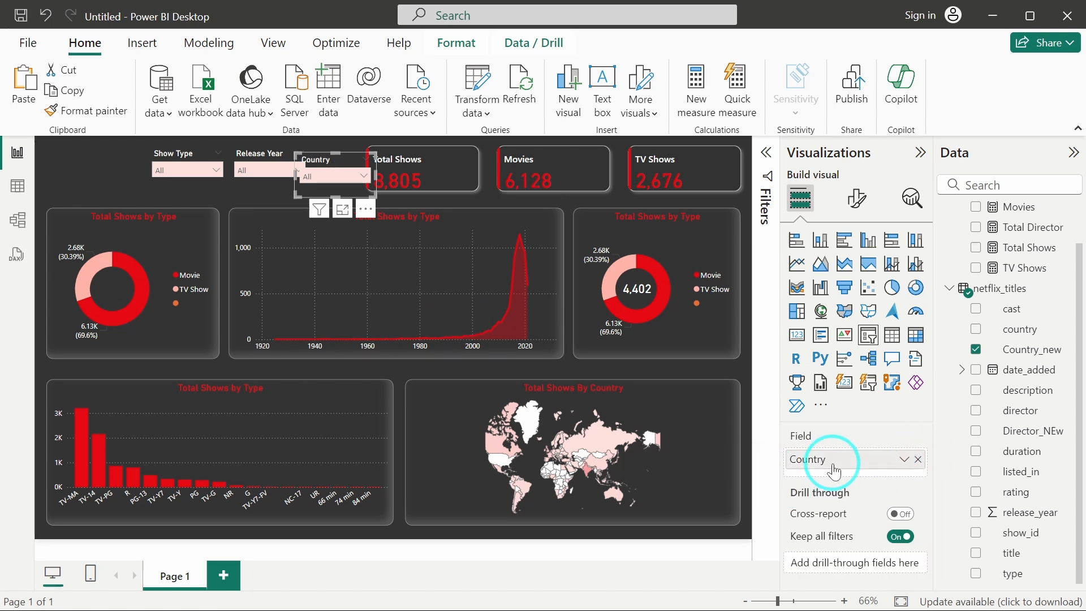
Select the three KPI cards and shift them right to clear space for the slicers.
click(487, 172)
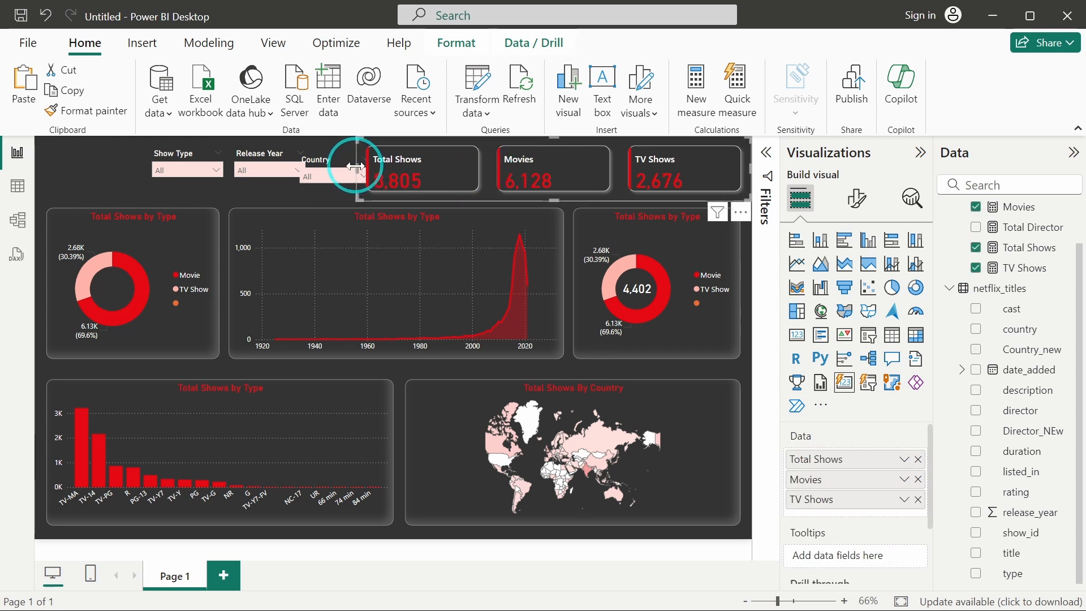
drag(355, 166, 404, 169)
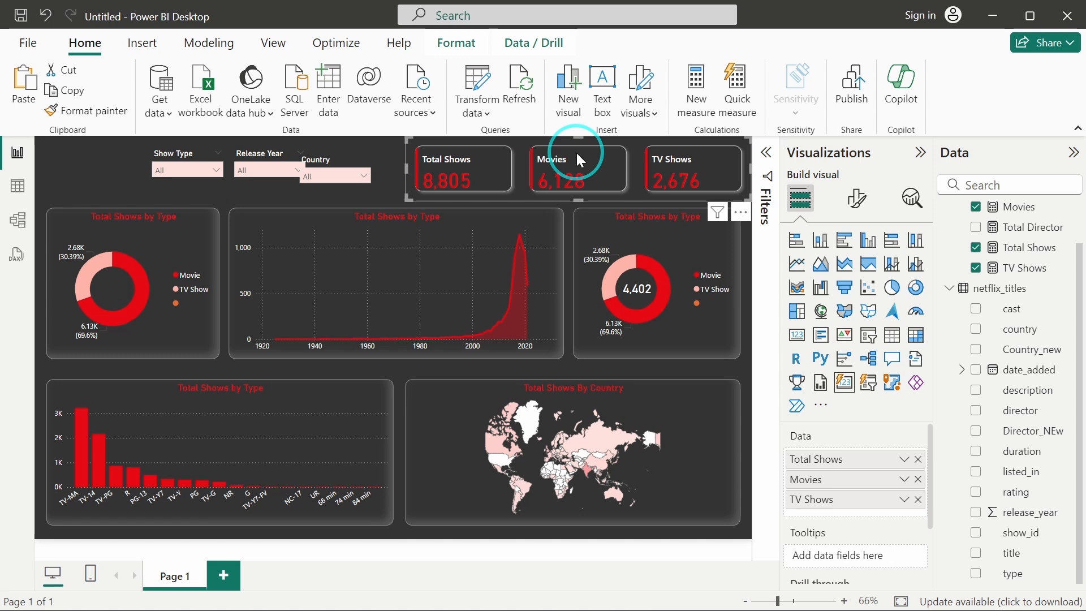
Nudge the KPI cards up slightly and set their callout values' font size to 23.
drag(581, 198, 581, 195)
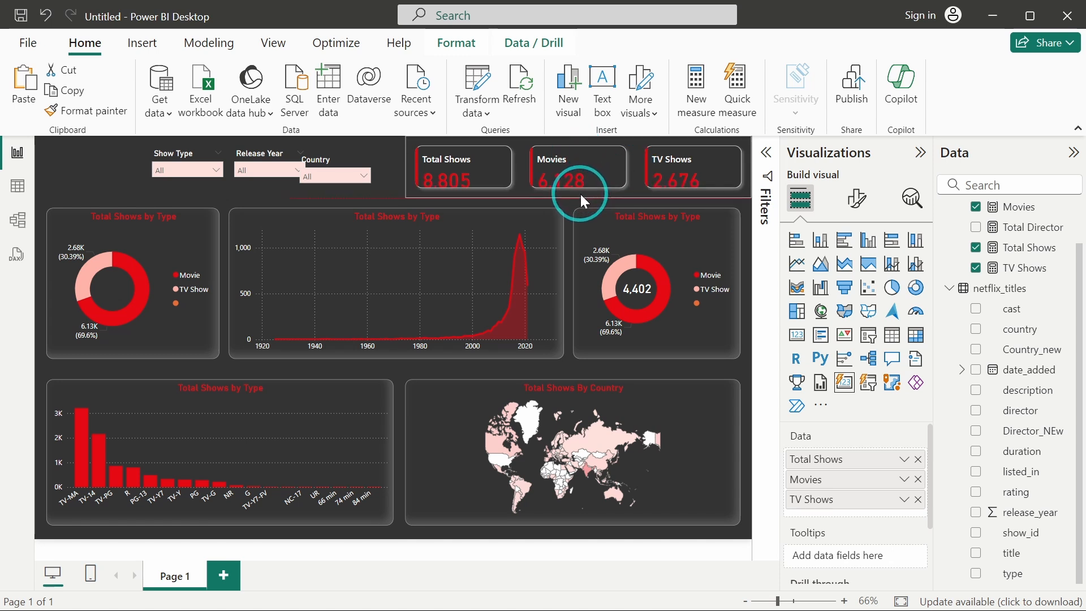
click(857, 199)
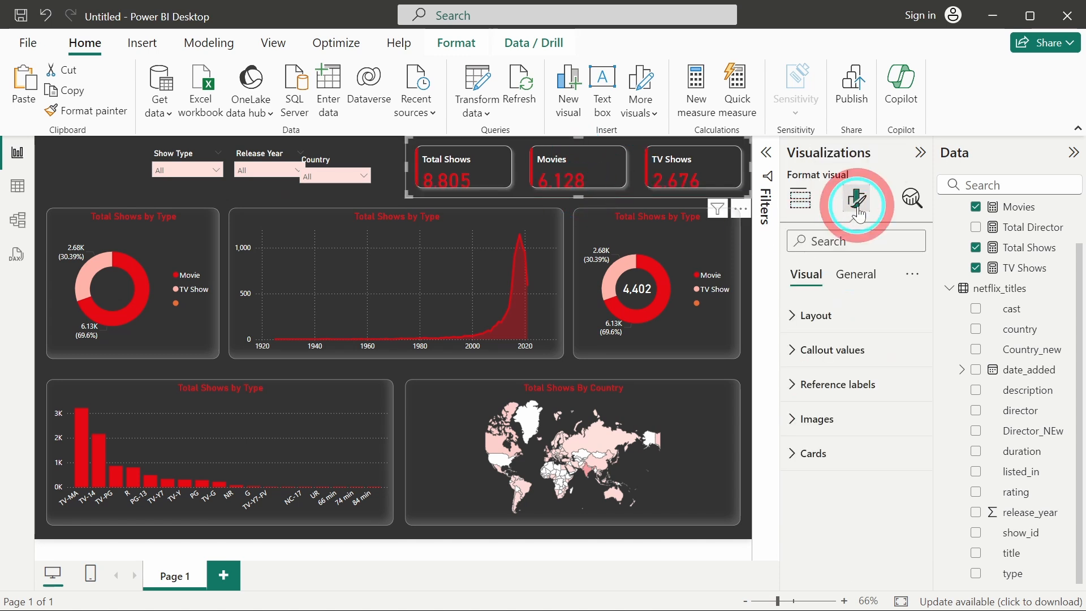
click(850, 351)
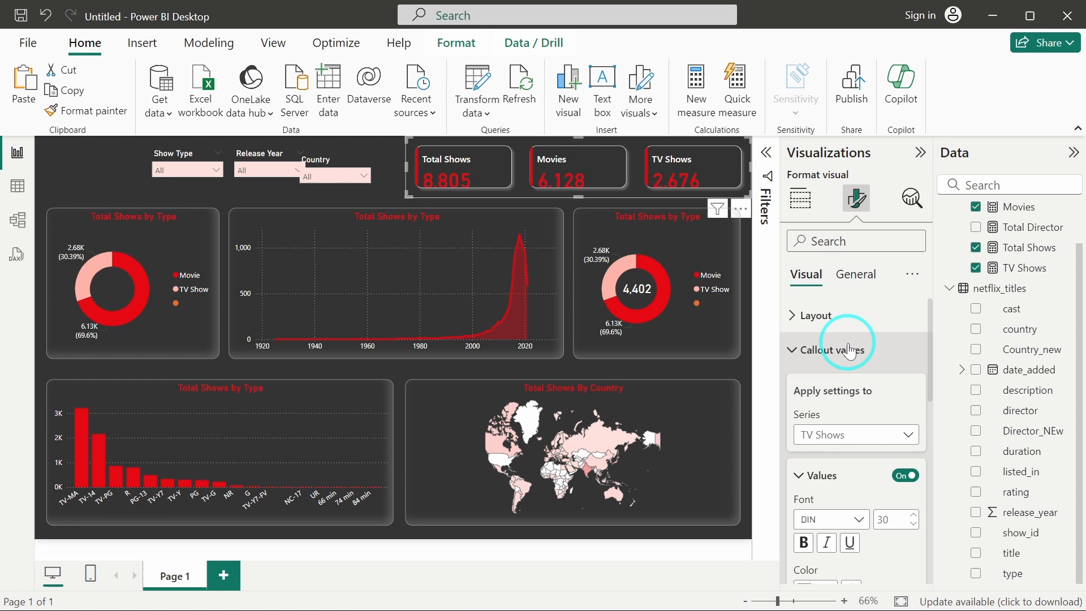
click(848, 442)
click(832, 452)
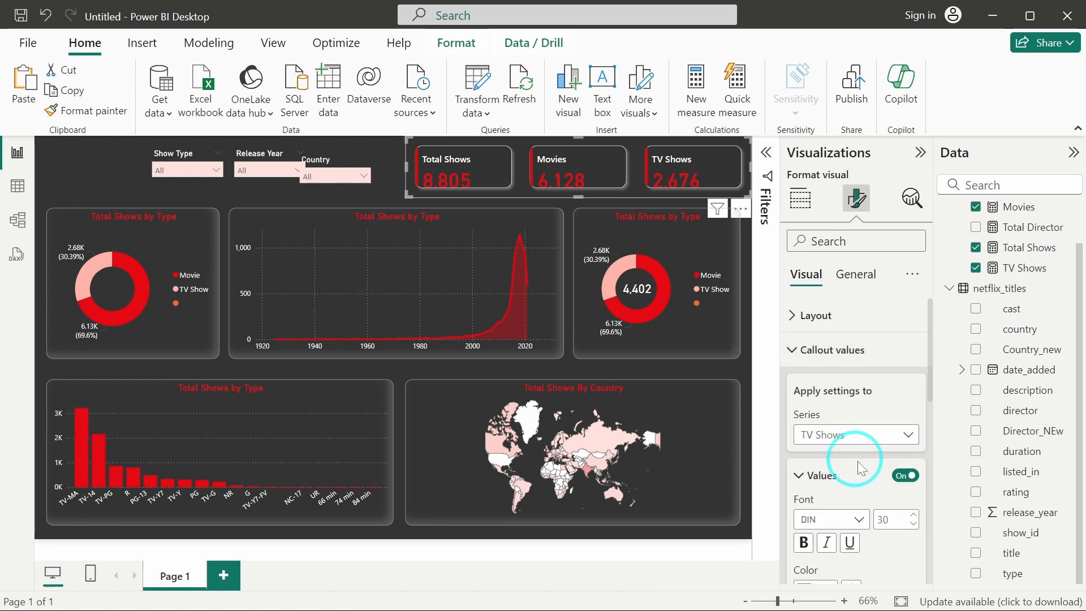
scroll(855, 464, down, 3)
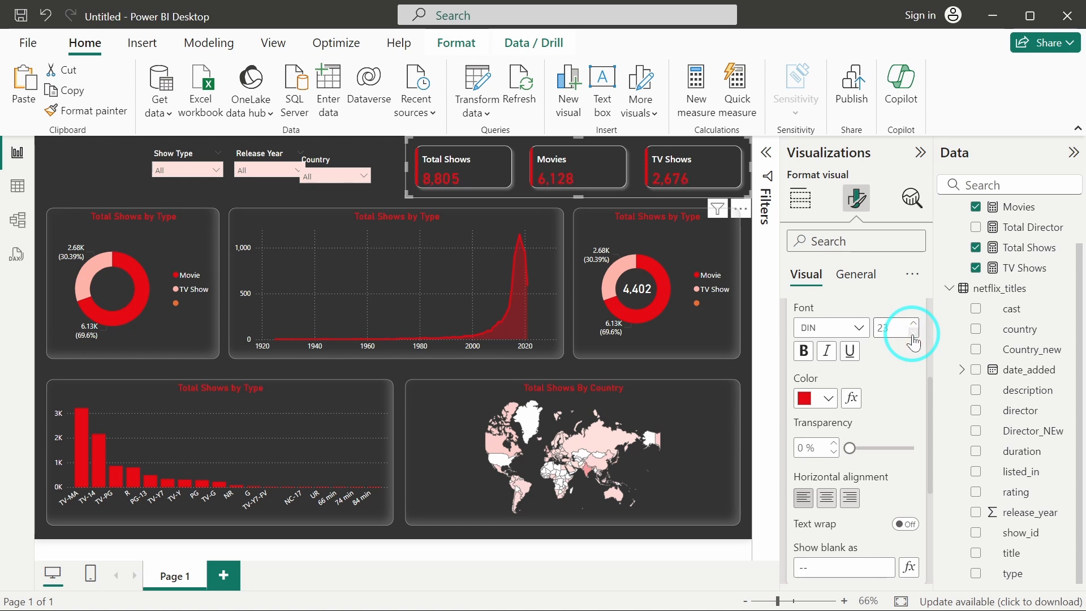
Move the Country, Release Year and Show Type slicers to the right.
click(369, 199)
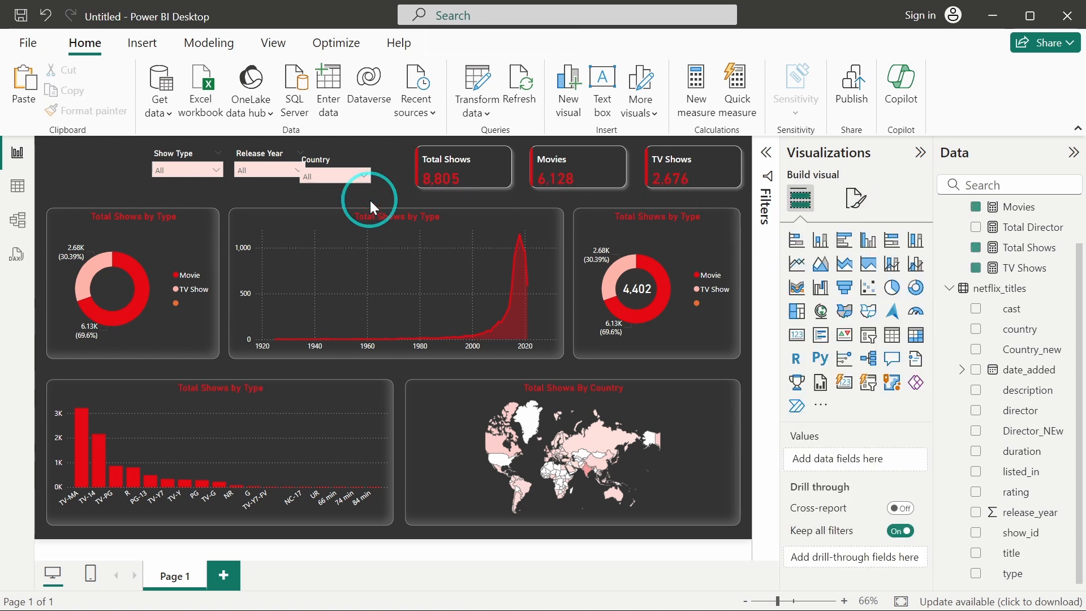
click(331, 177)
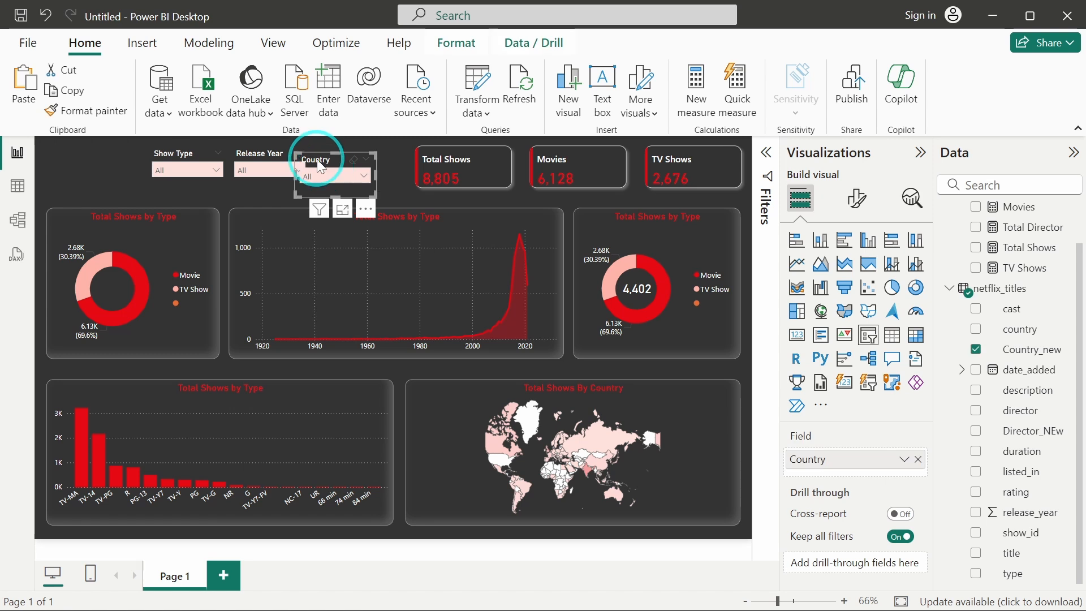
drag(320, 167, 347, 153)
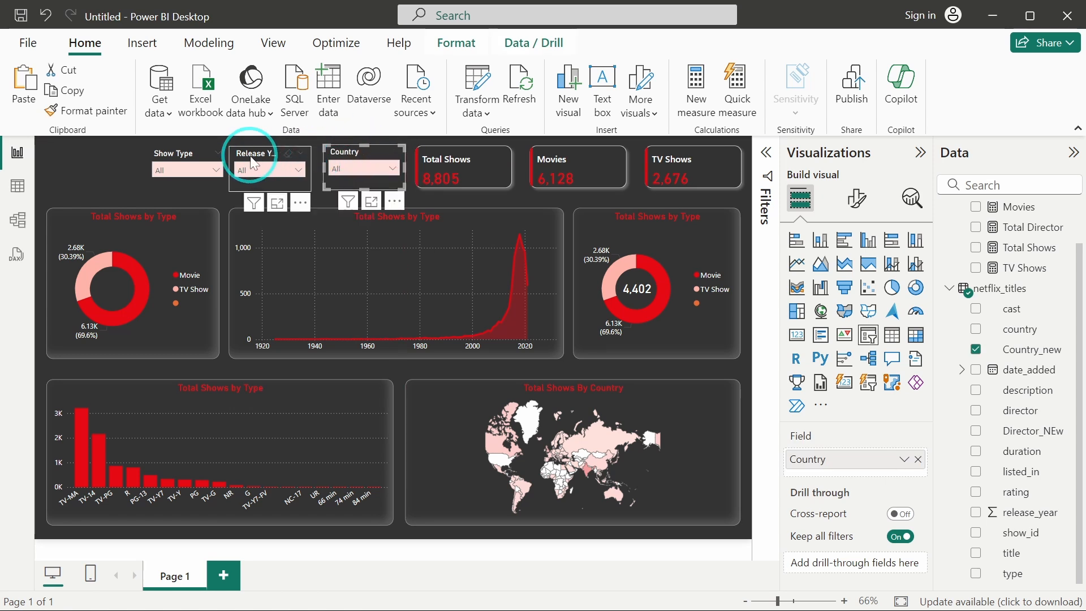
drag(253, 157, 269, 161)
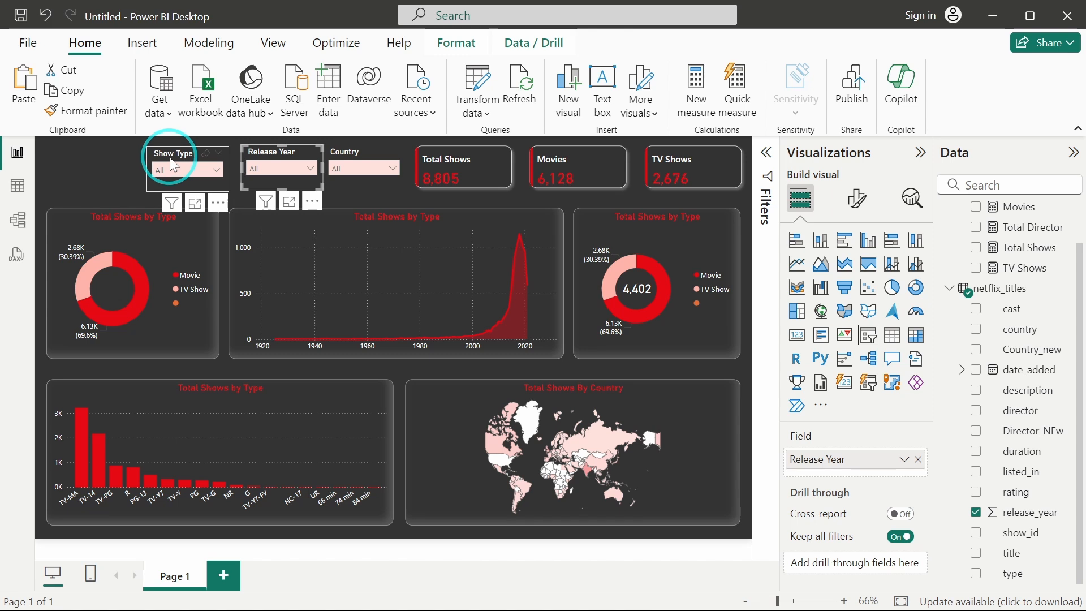
drag(174, 165, 185, 164)
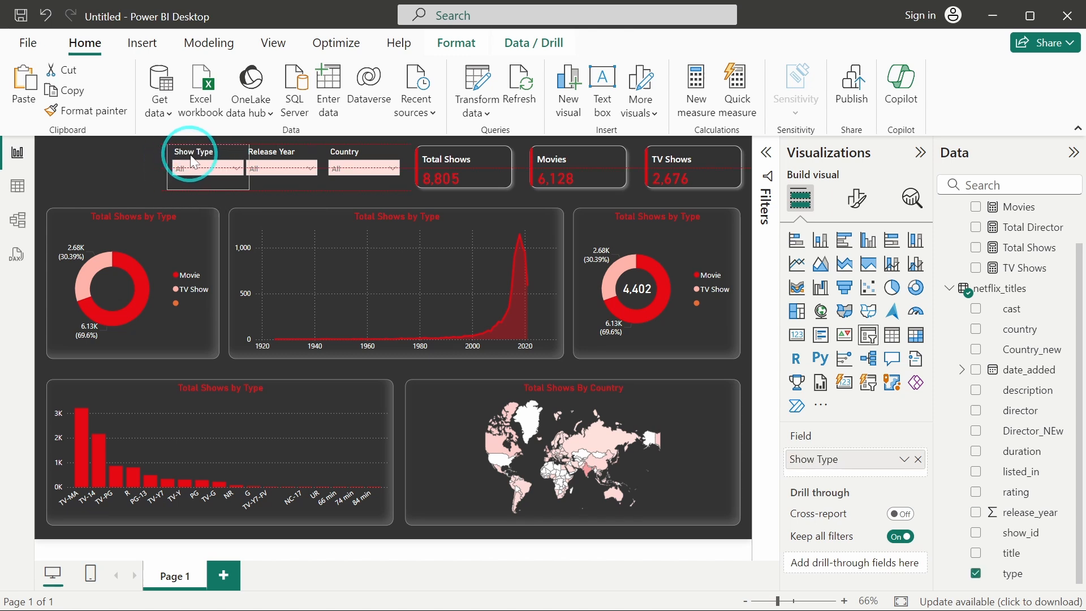
click(103, 169)
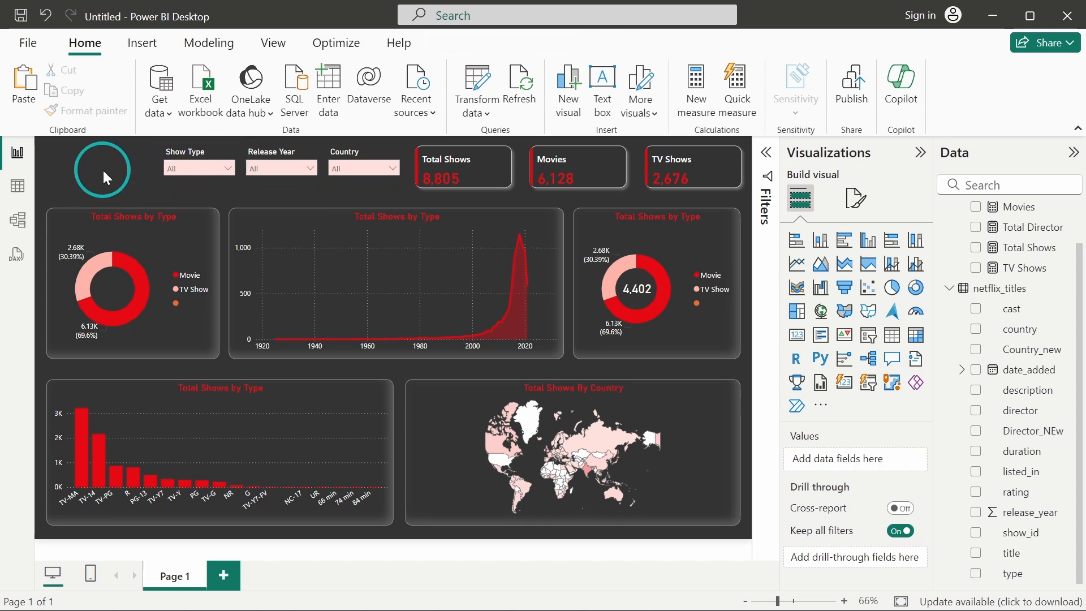
Narrow the group of KPI cards by resizing it from its left edge.
click(393, 184)
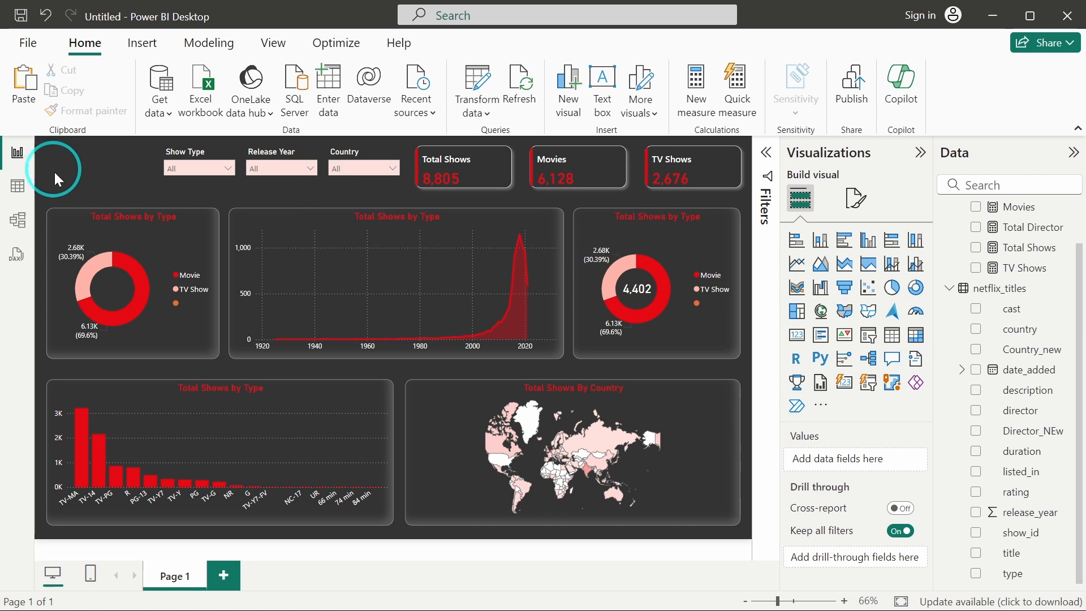
click(435, 159)
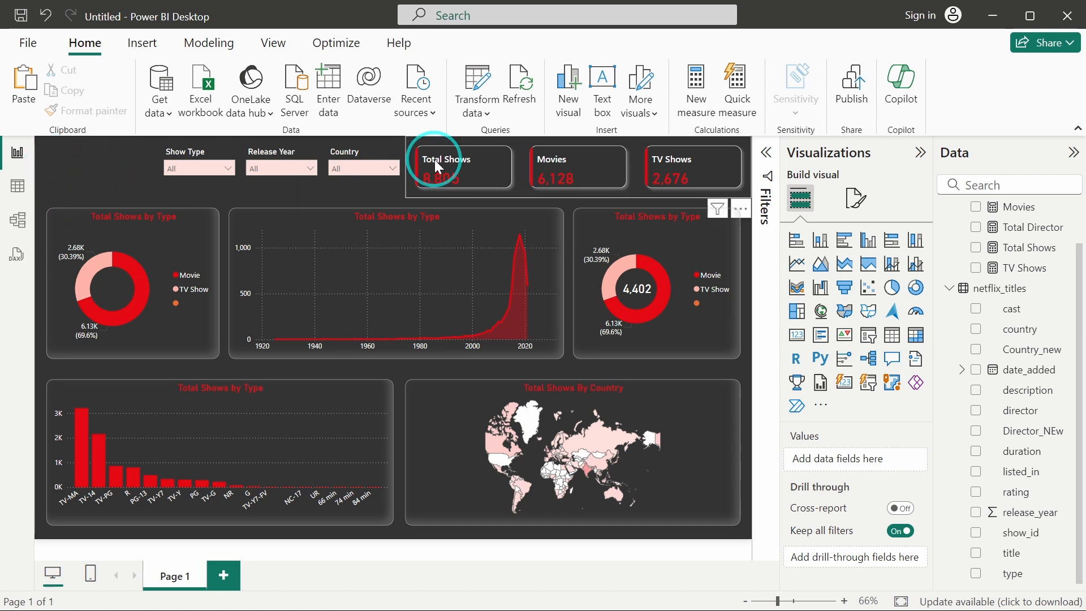
click(517, 165)
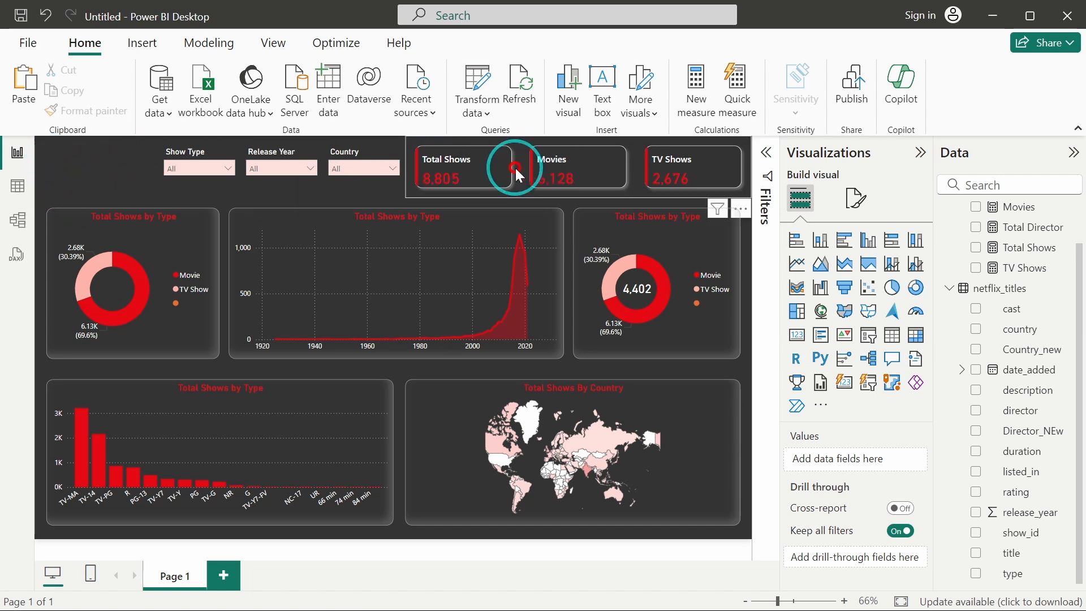
drag(406, 167, 393, 149)
Reposition the Release Year and Show Type slicers further right next to the Country slicer.
click(413, 178)
click(350, 158)
click(271, 172)
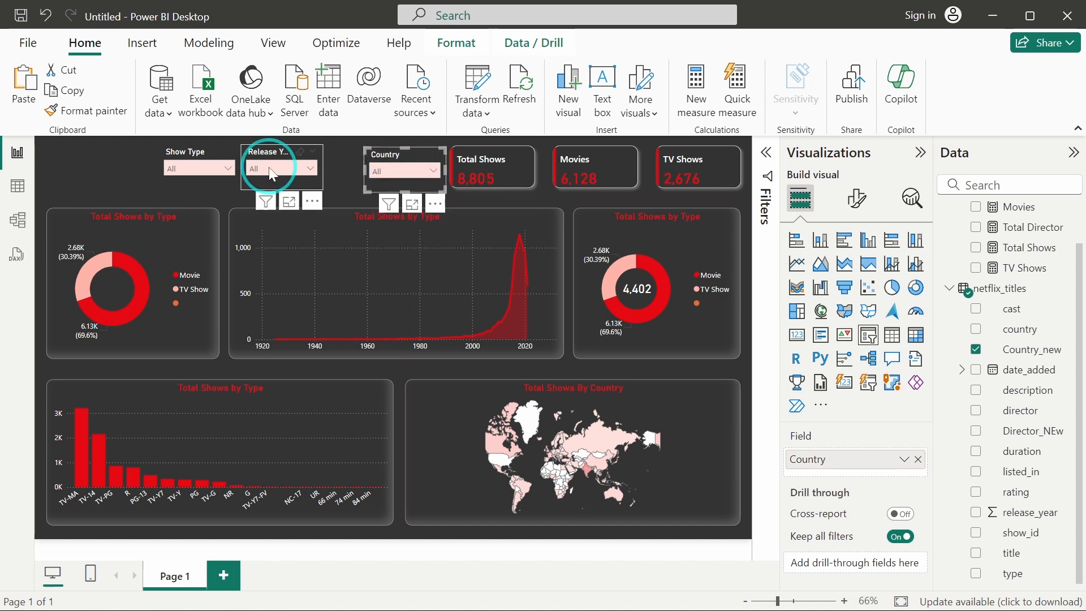
drag(262, 150, 302, 160)
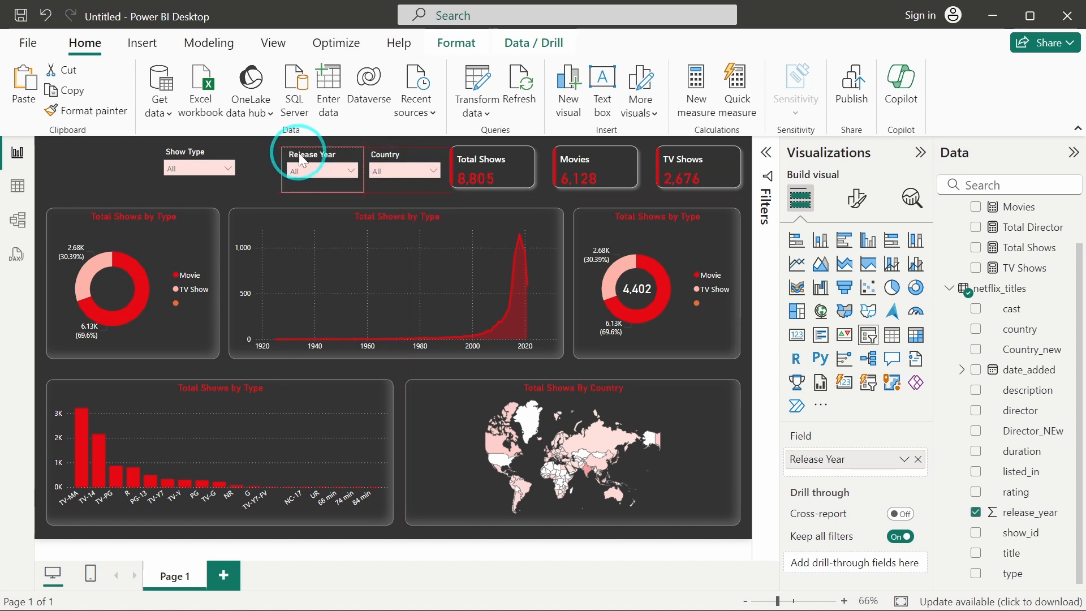
drag(188, 159, 214, 163)
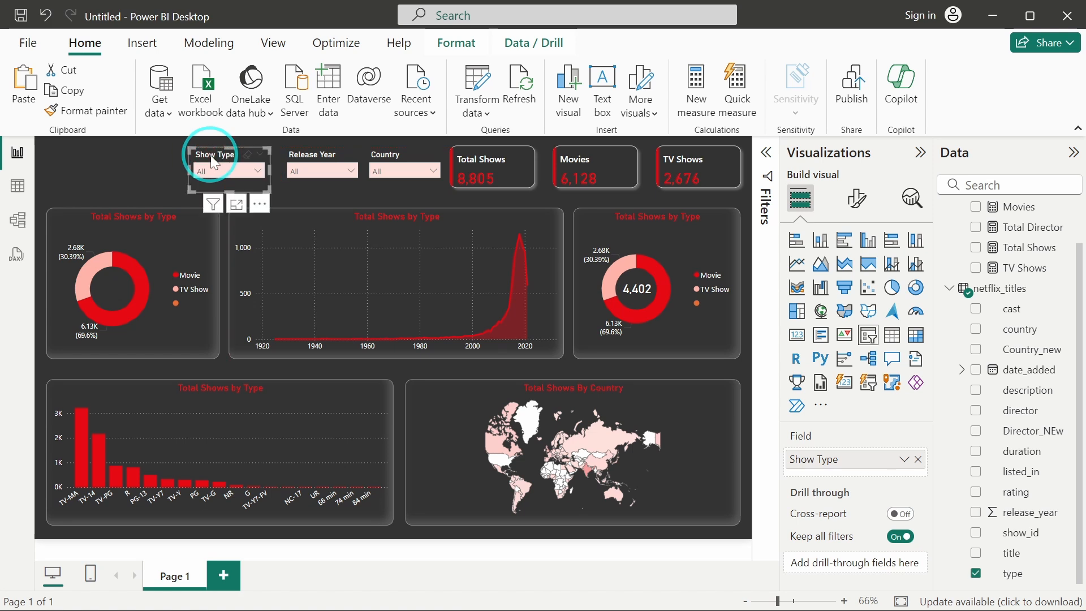
Select all three slicers, distribute them horizontally and align their tops.
ctrl+click(298, 163)
ctrl+click(382, 161)
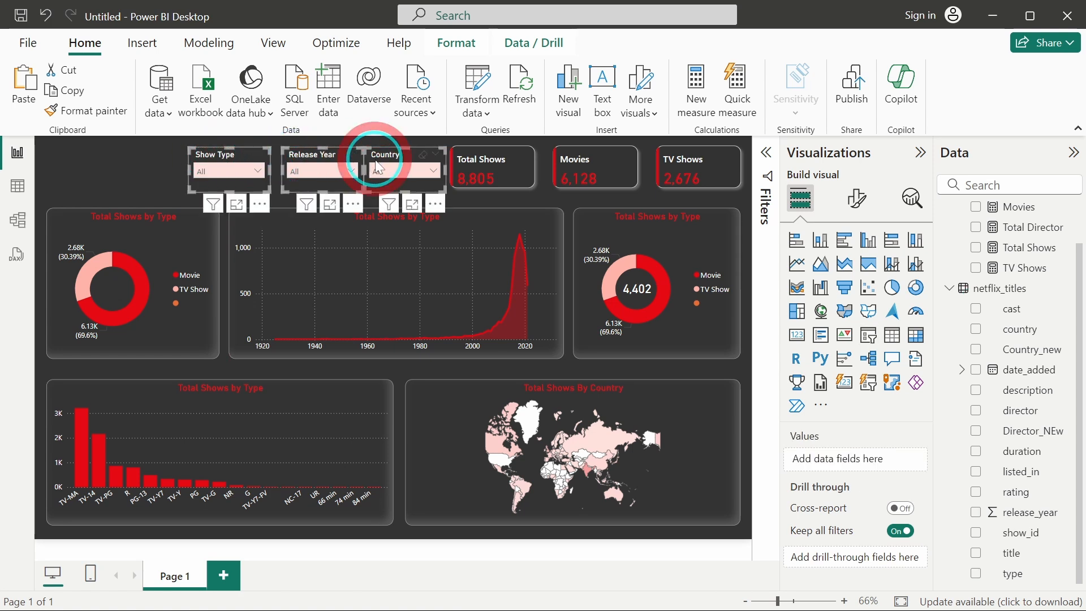
click(460, 49)
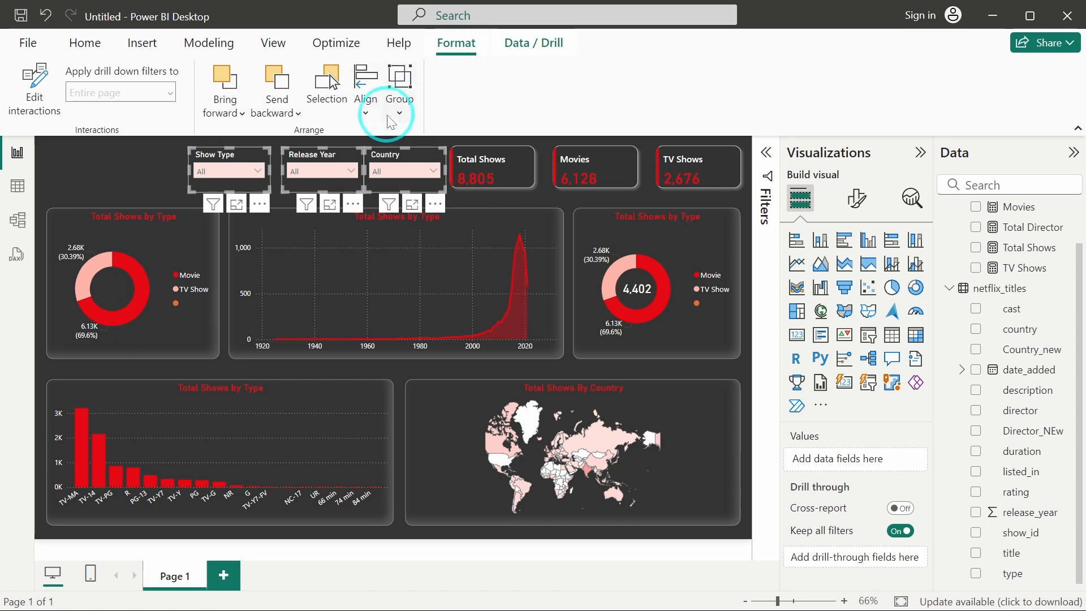
click(371, 112)
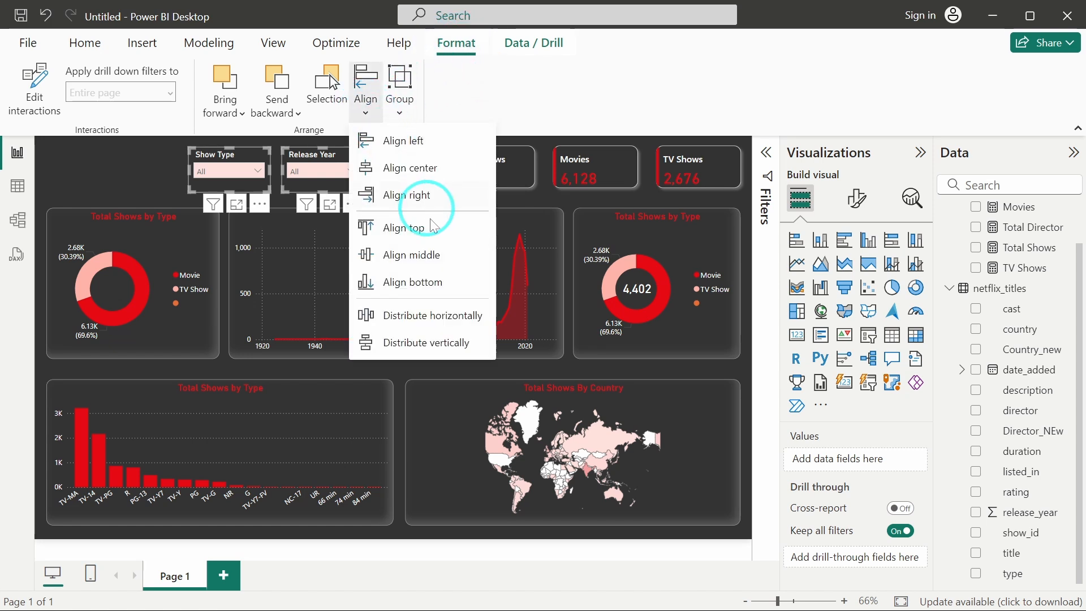
click(404, 316)
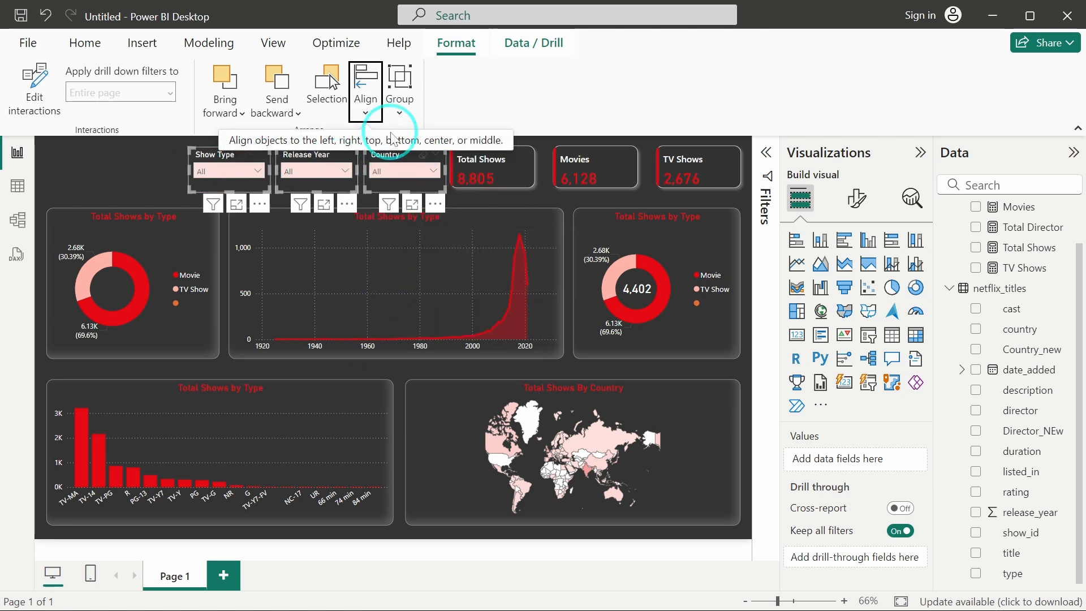
click(368, 113)
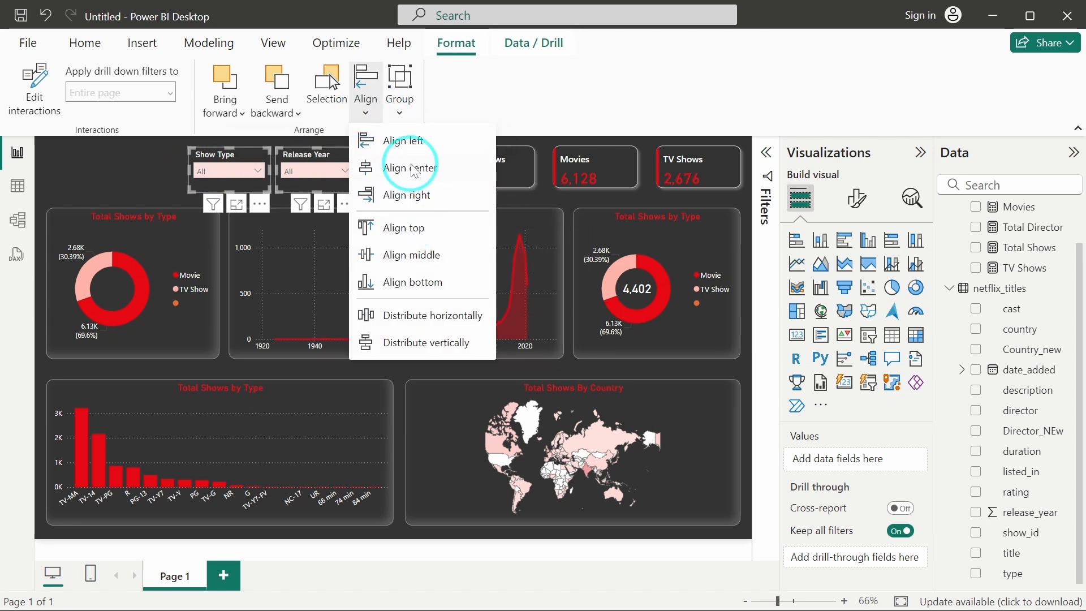
click(396, 226)
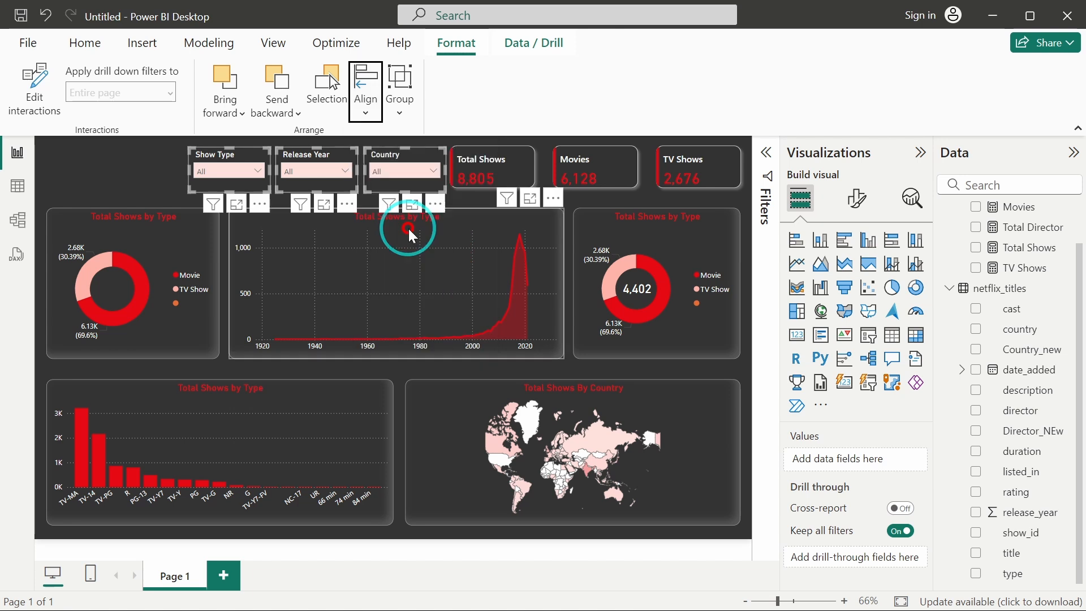
click(150, 181)
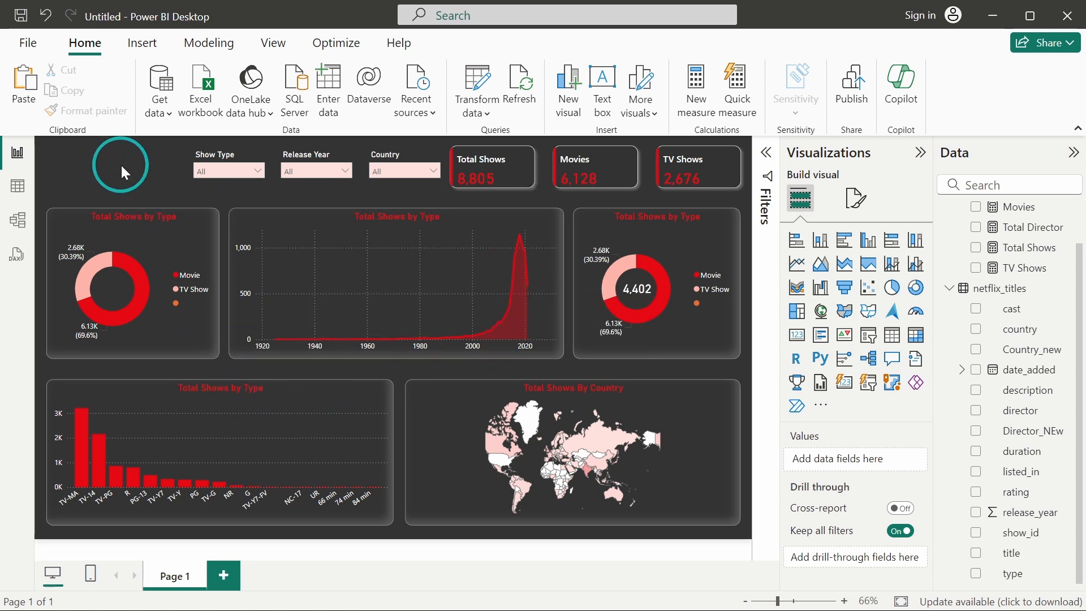
Insert the Netflix Logo image from the Netflix folder.
click(143, 44)
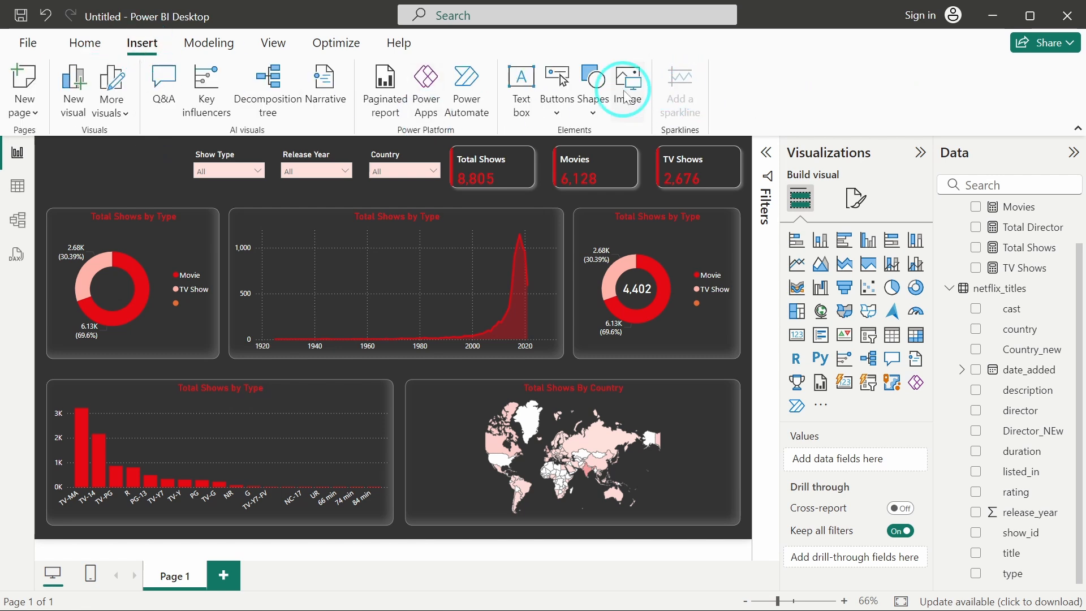
click(627, 96)
click(202, 190)
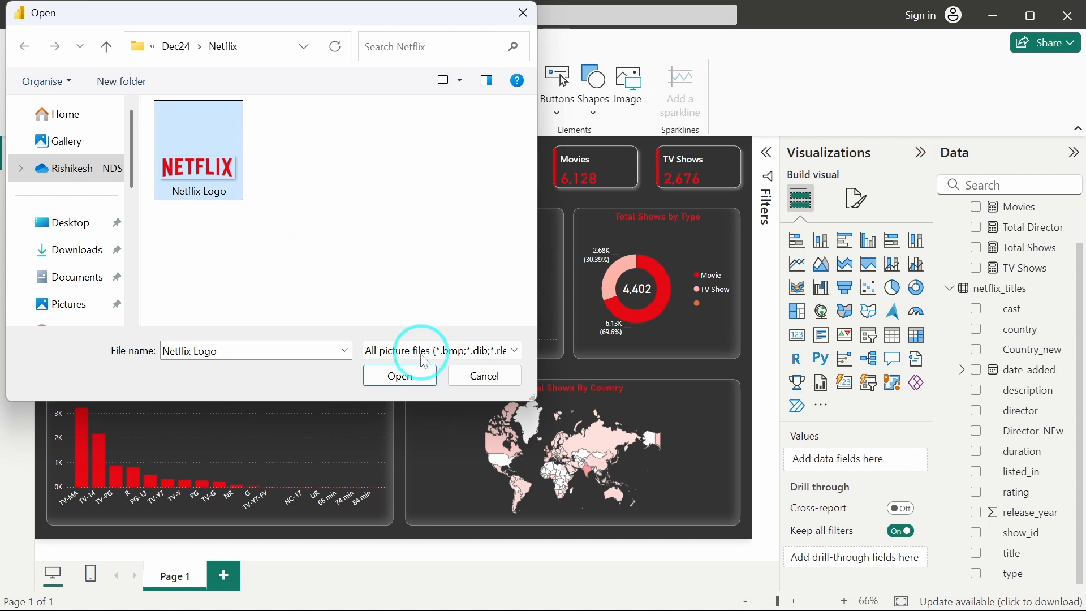
click(403, 377)
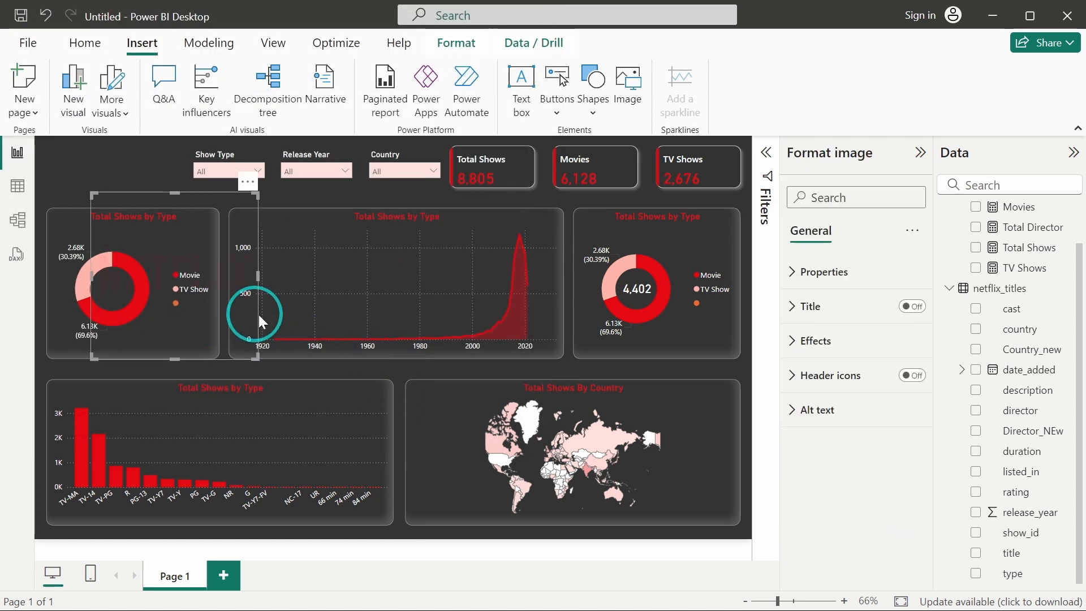
Resize the Netflix logo and place it in the top-left corner beside the slicers.
drag(265, 354, 220, 239)
drag(154, 324, 115, 169)
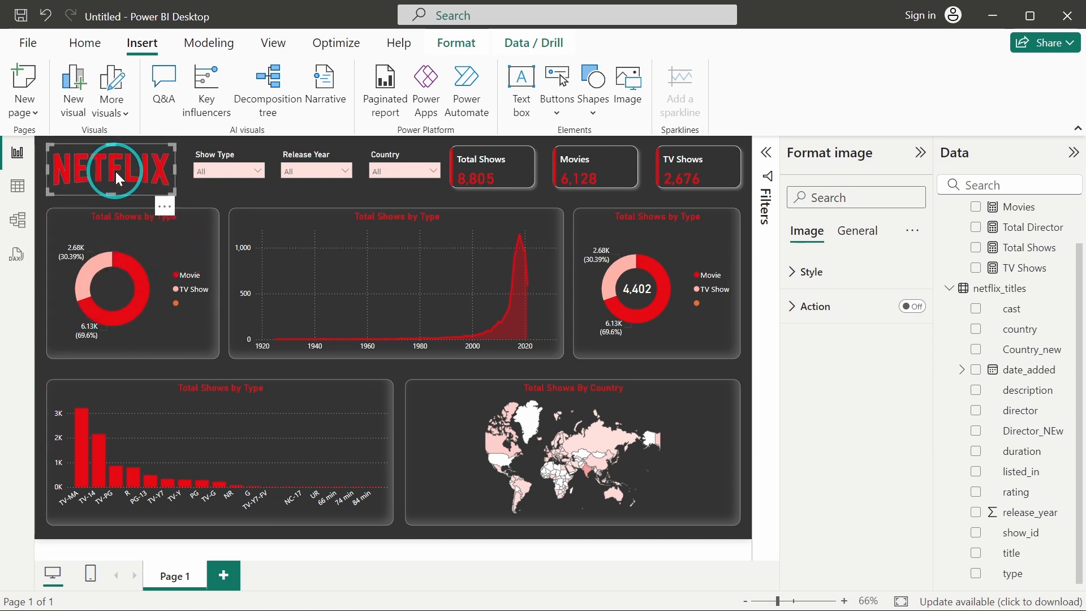
click(223, 198)
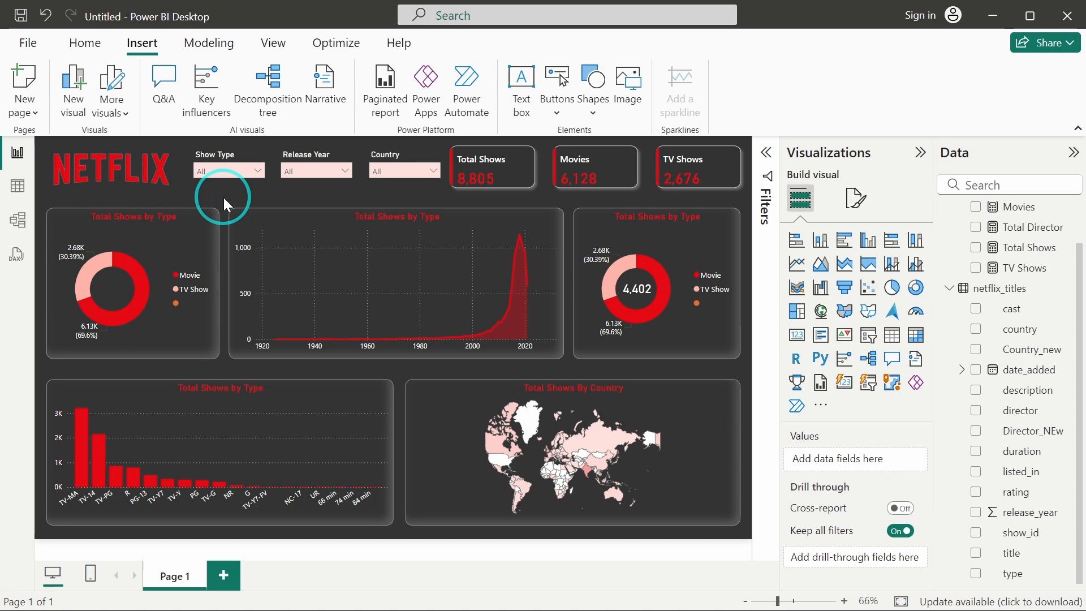
Extend the bottom edges of the left donut, area chart and right donut slightly so the top row of charts lines up.
click(195, 405)
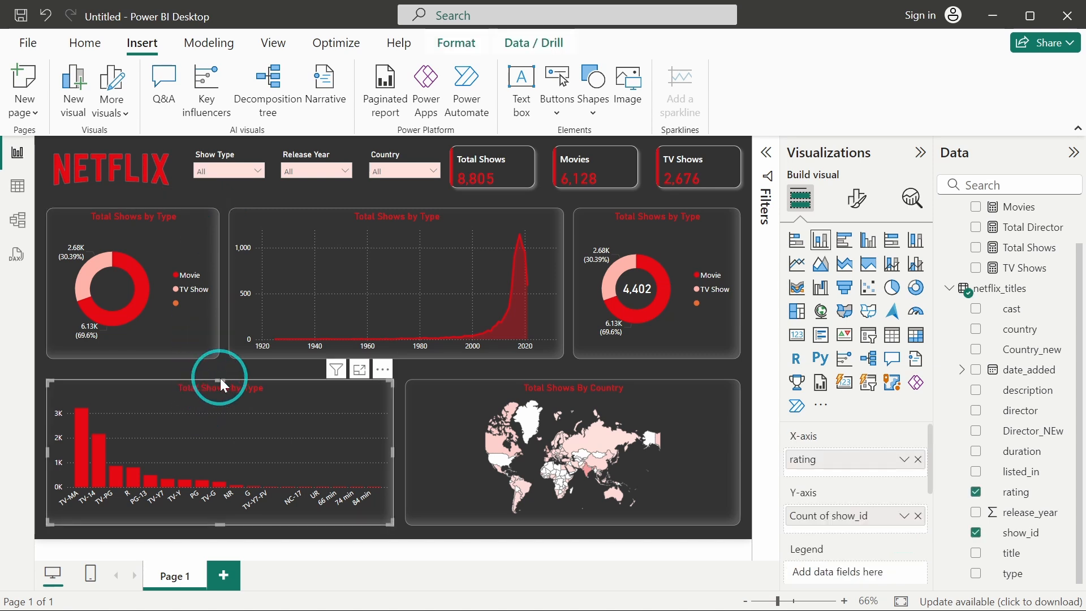
click(138, 355)
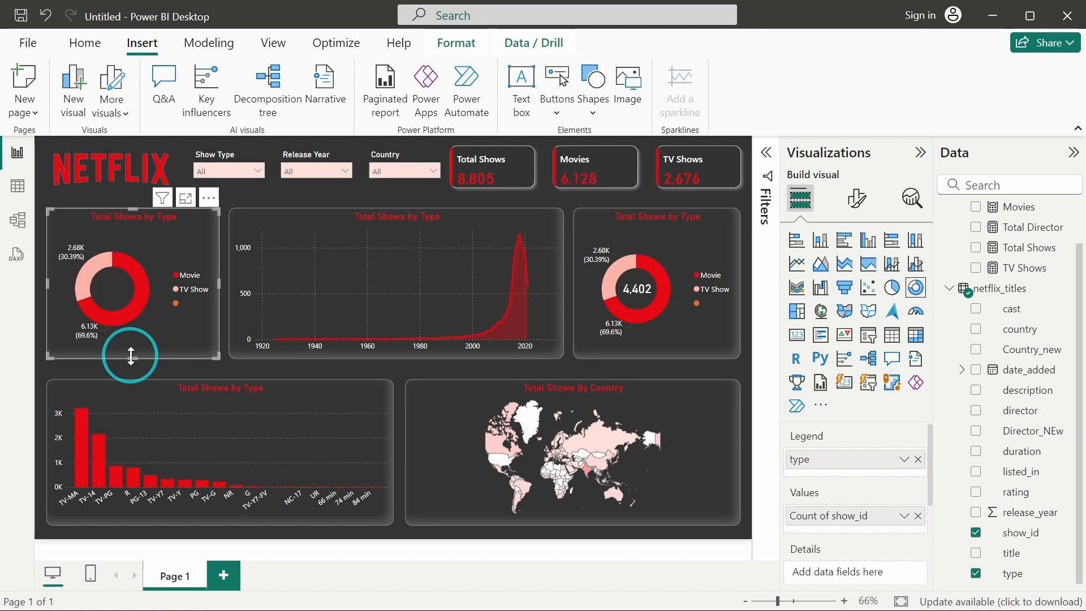
drag(133, 357, 131, 365)
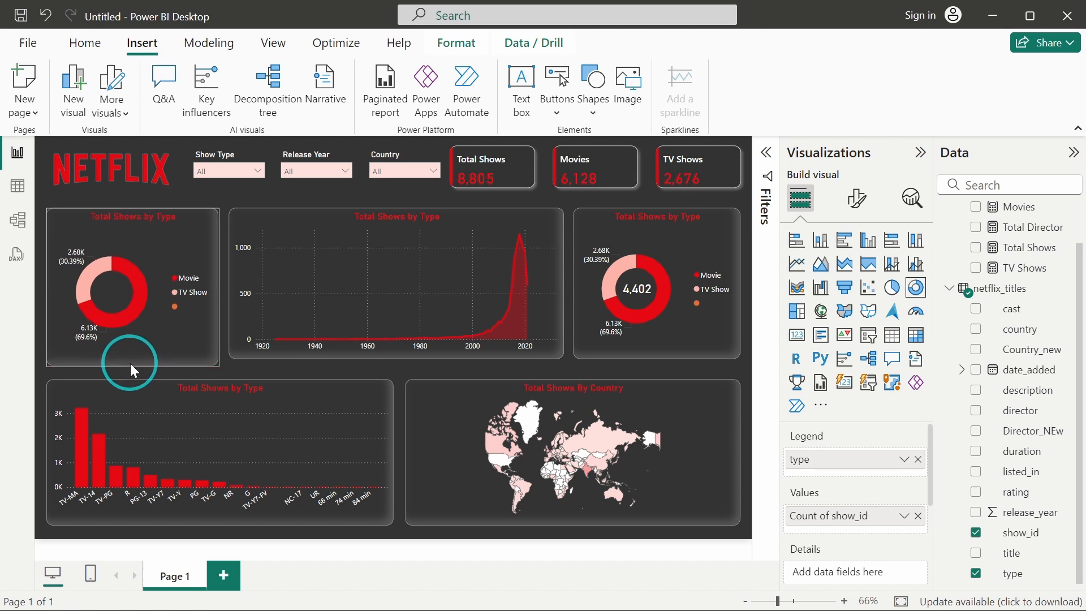
click(374, 287)
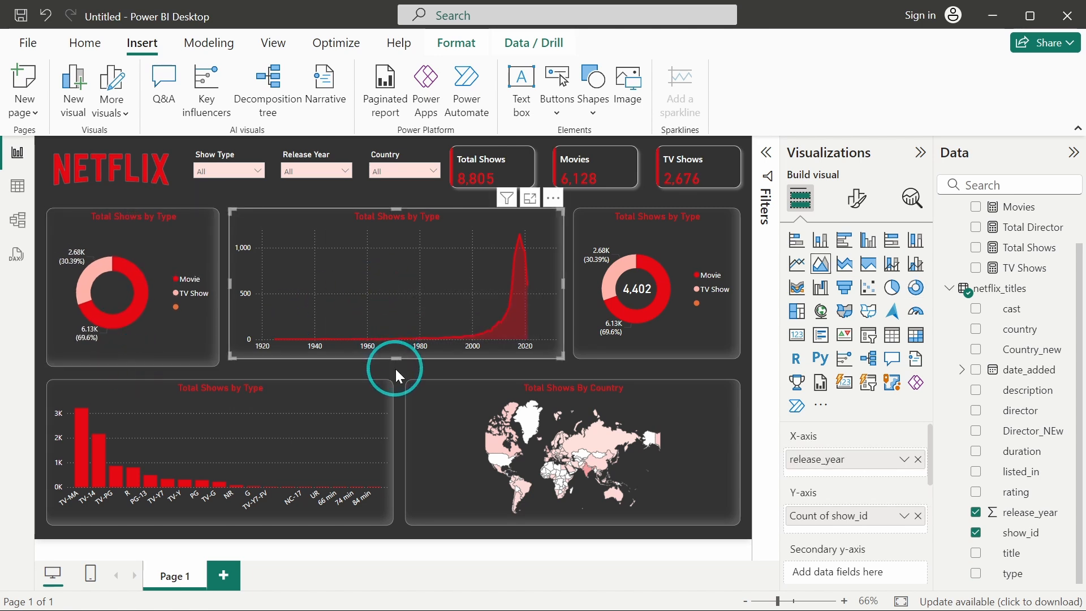
drag(396, 360, 397, 366)
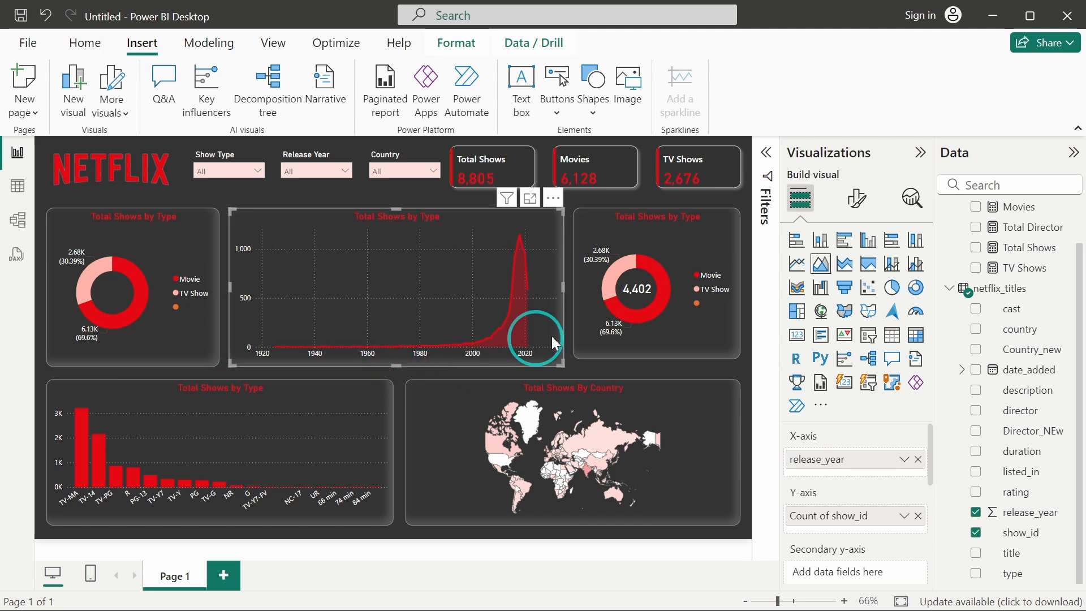
click(700, 315)
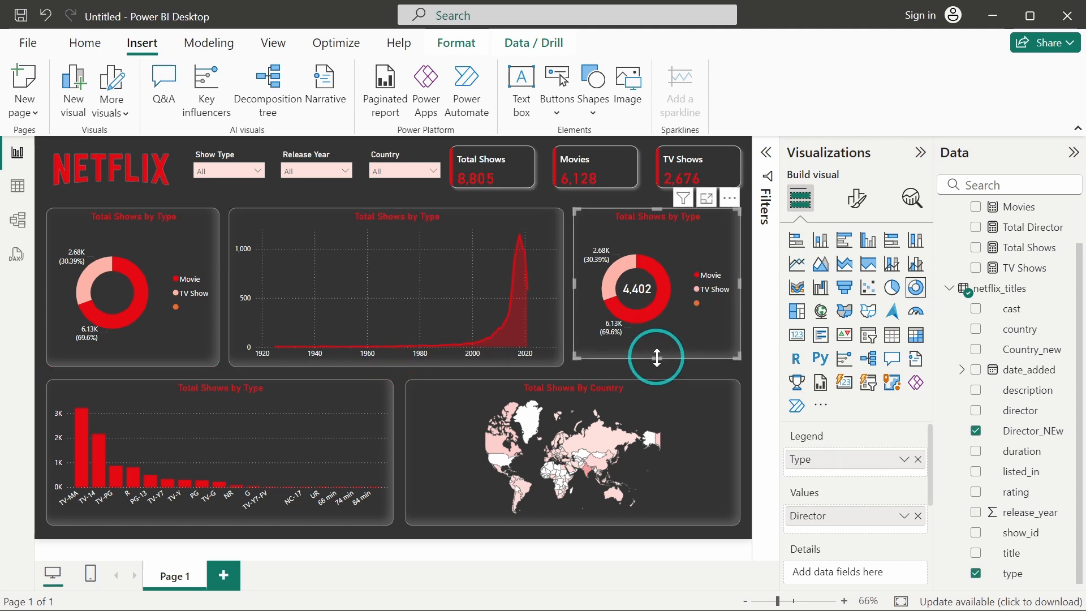
drag(657, 357, 656, 365)
click(614, 371)
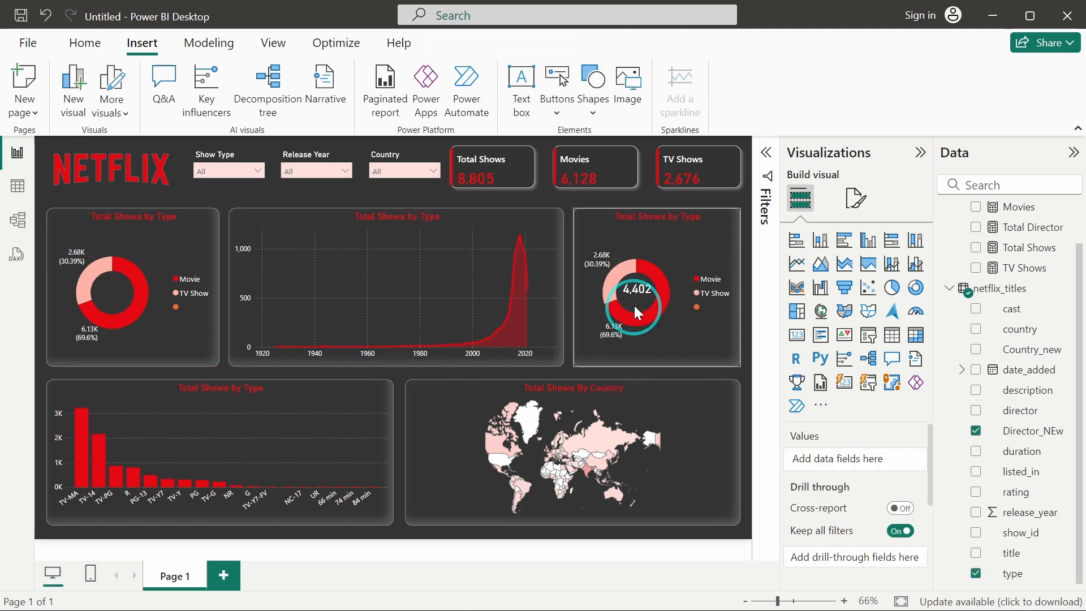
Nudge the centered count card inside the right donut chart slightly down and to the left.
click(635, 291)
key(Down)
key(Down)
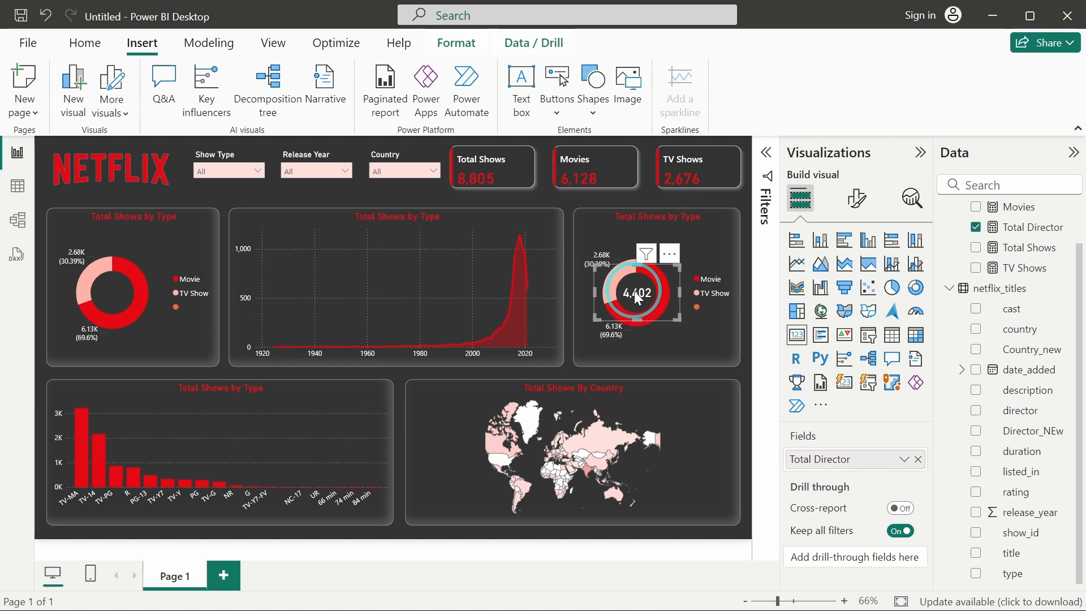
key(Left)
key(Left)
key(Left)
click(324, 203)
Test the Show Type slicer with Movie and TV Show, and open the Release Year slicer list.
click(244, 173)
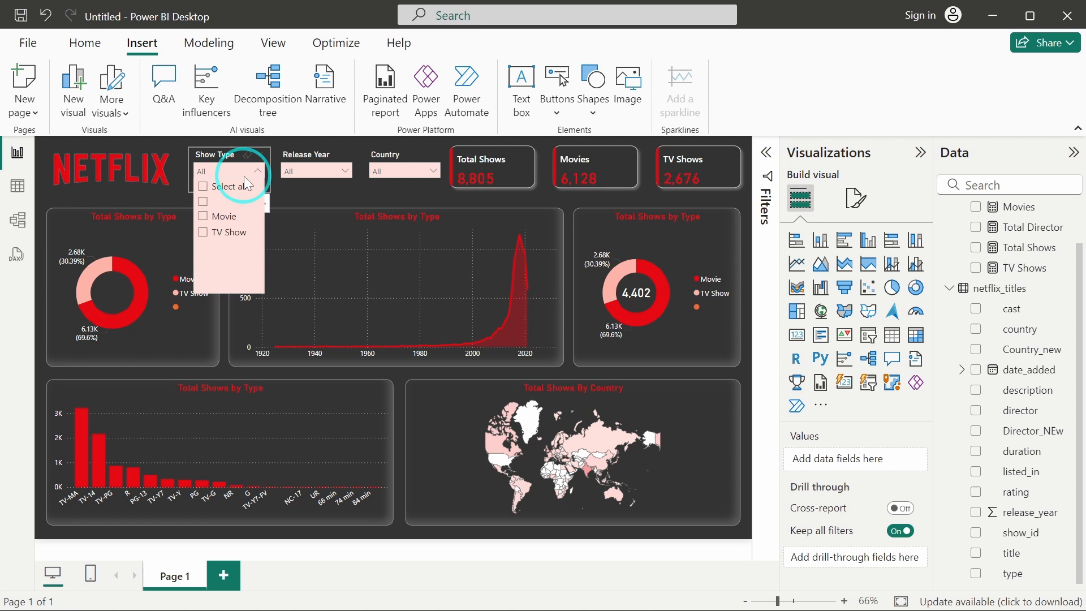
click(227, 216)
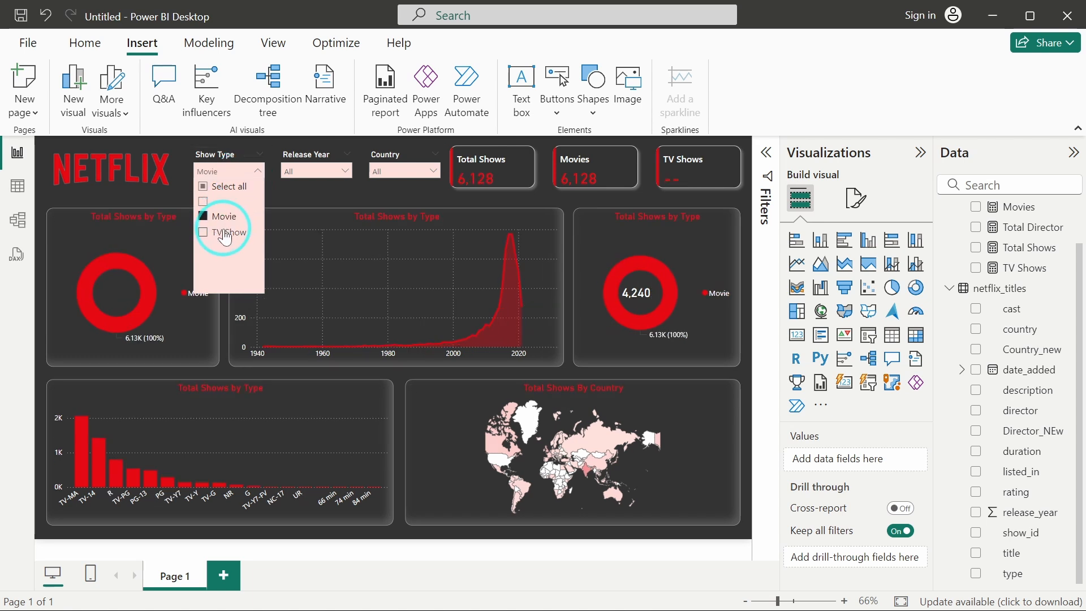
click(224, 233)
click(224, 232)
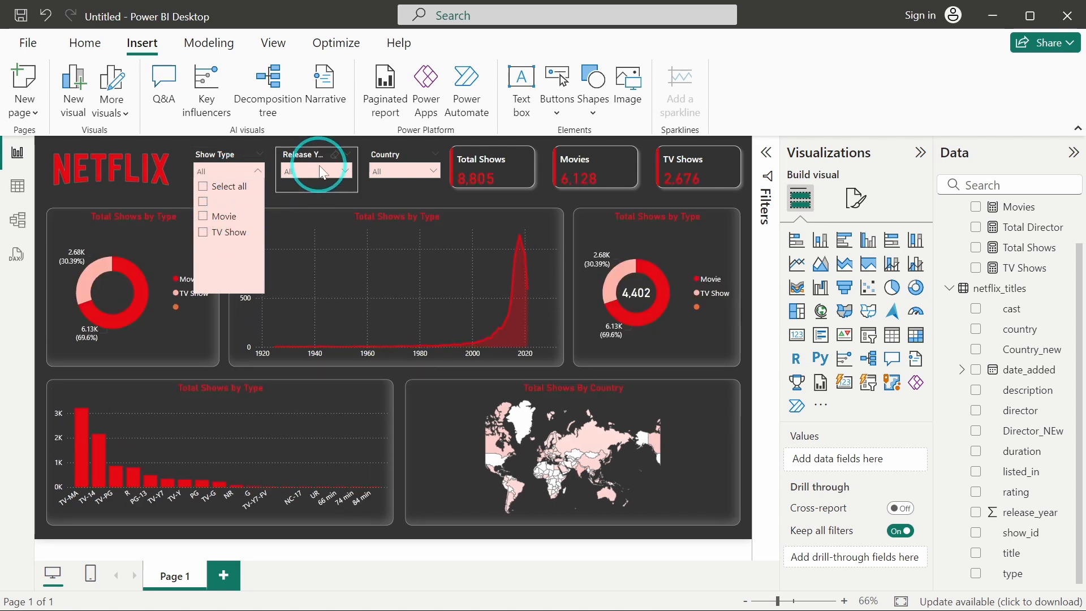
click(320, 169)
click(310, 219)
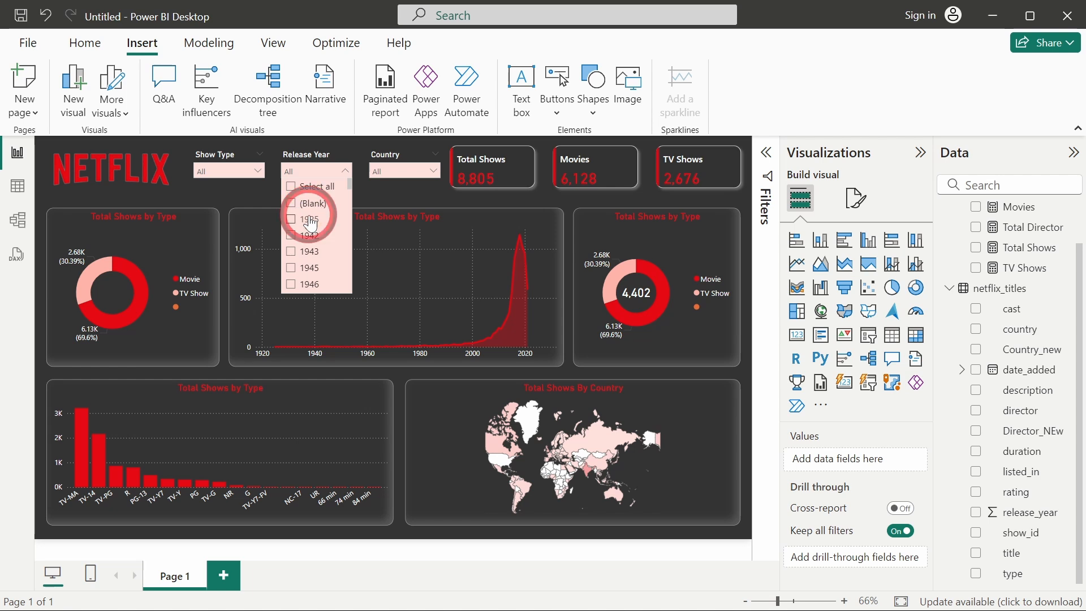
click(310, 219)
Test the Country slicer by selecting Argentina, Australia, Austria and Brazil in turn, then clearing the selection.
click(402, 171)
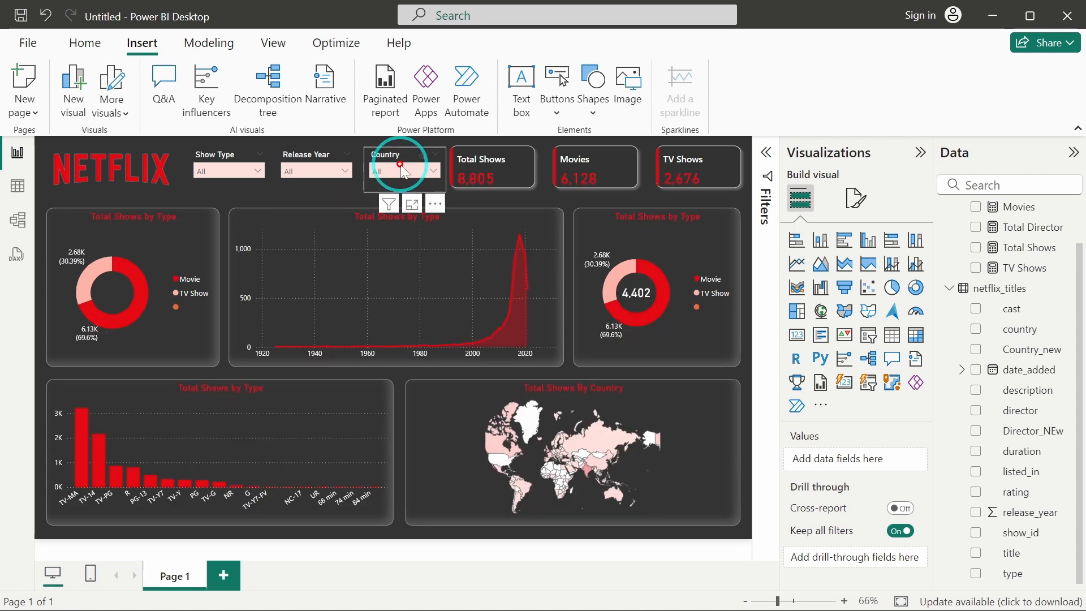
click(408, 220)
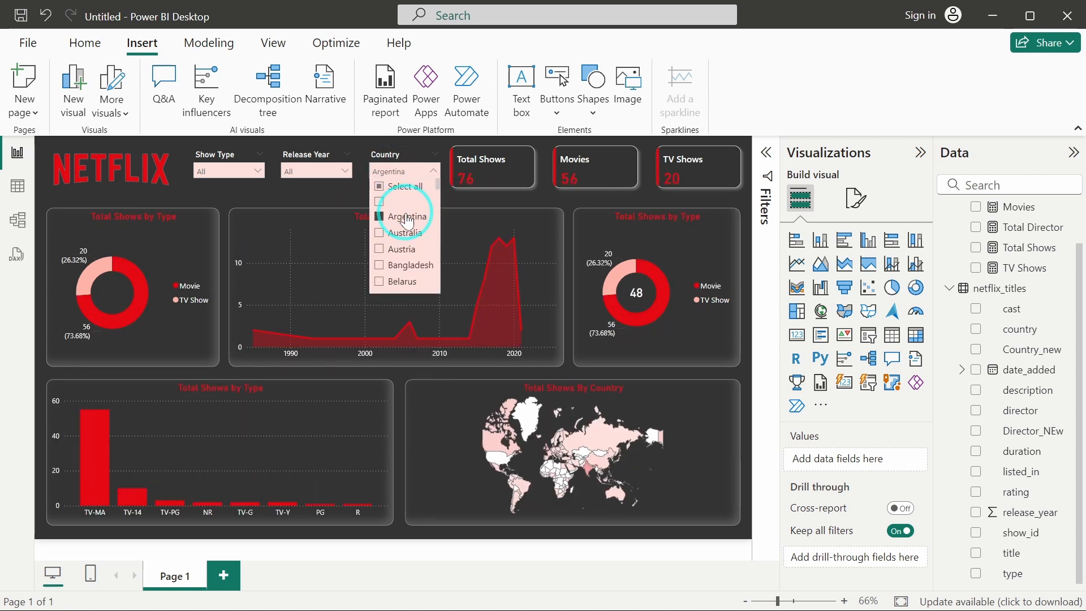
click(406, 218)
click(239, 199)
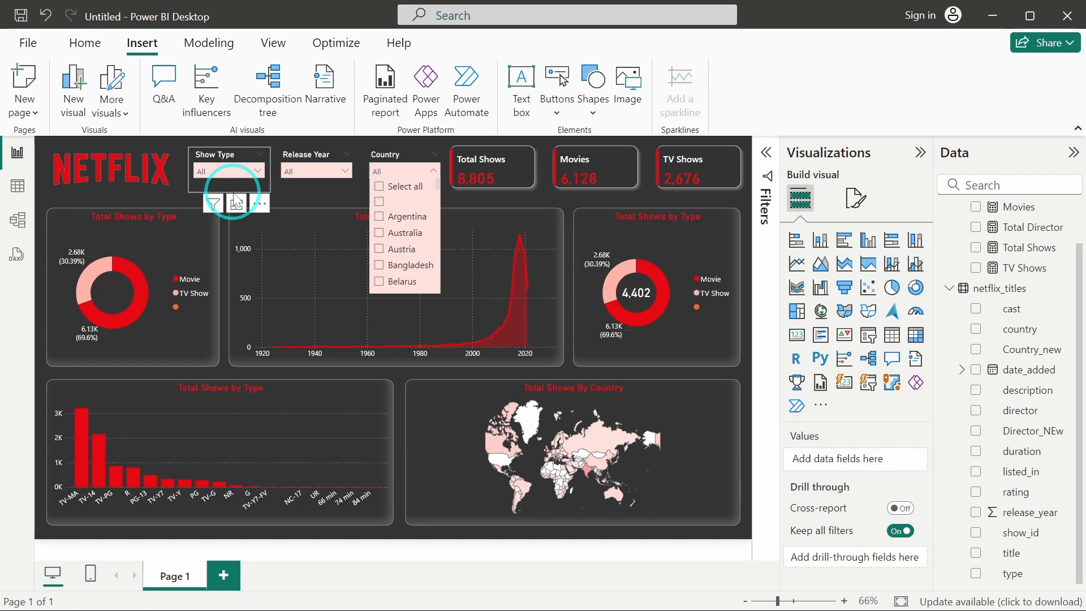
click(399, 236)
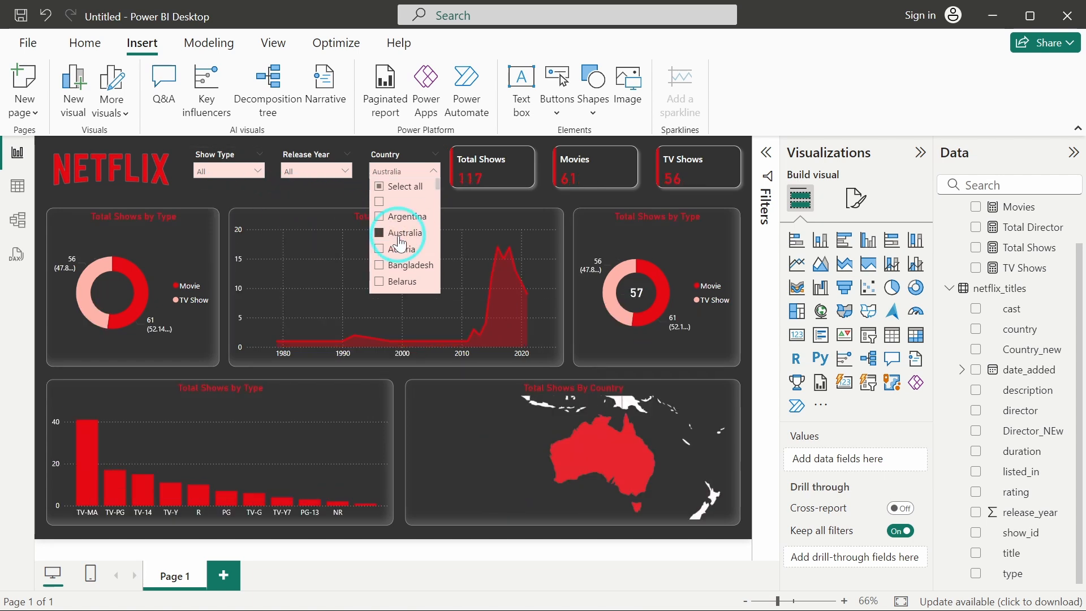
click(579, 399)
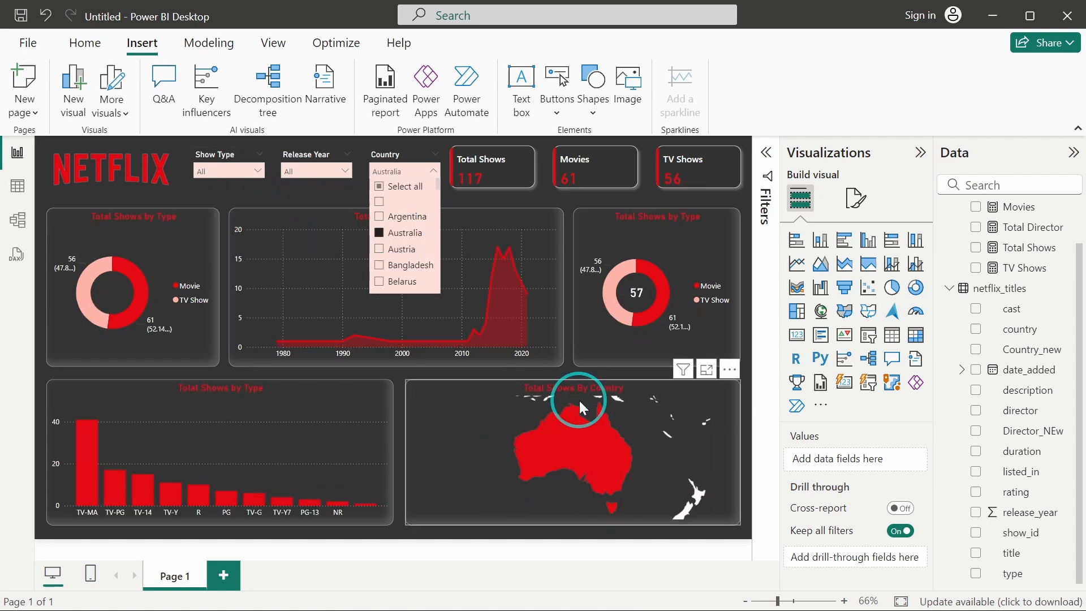
click(407, 251)
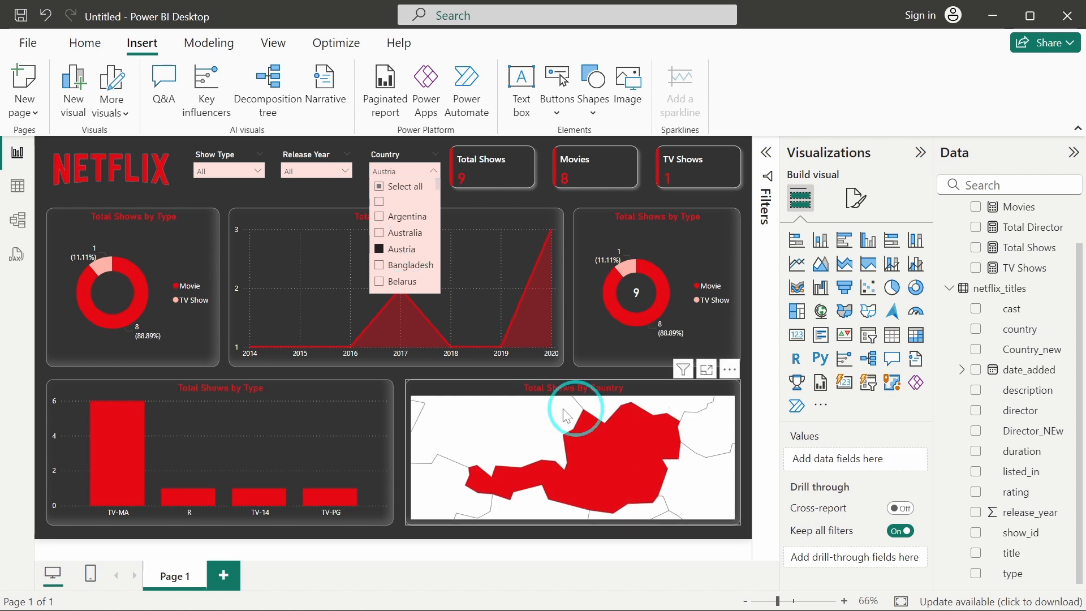
scroll(411, 263, down, 2)
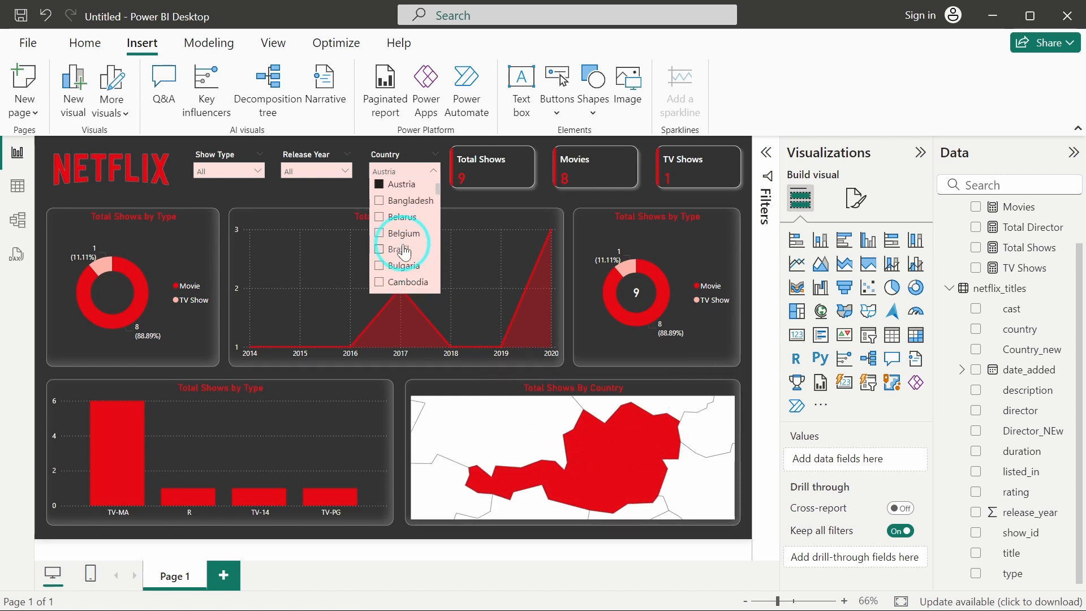
click(404, 250)
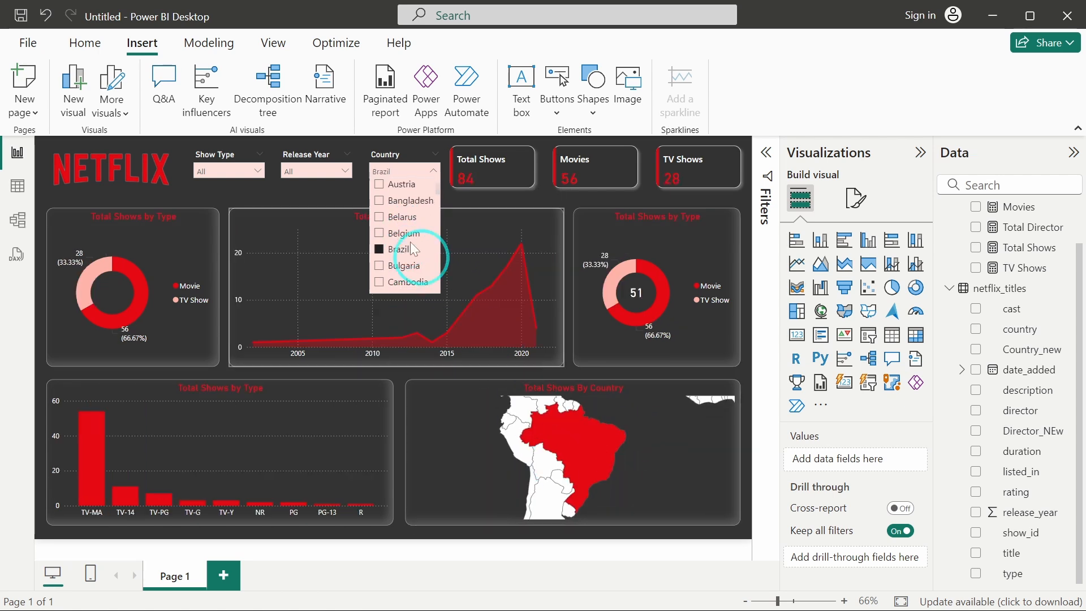
click(399, 249)
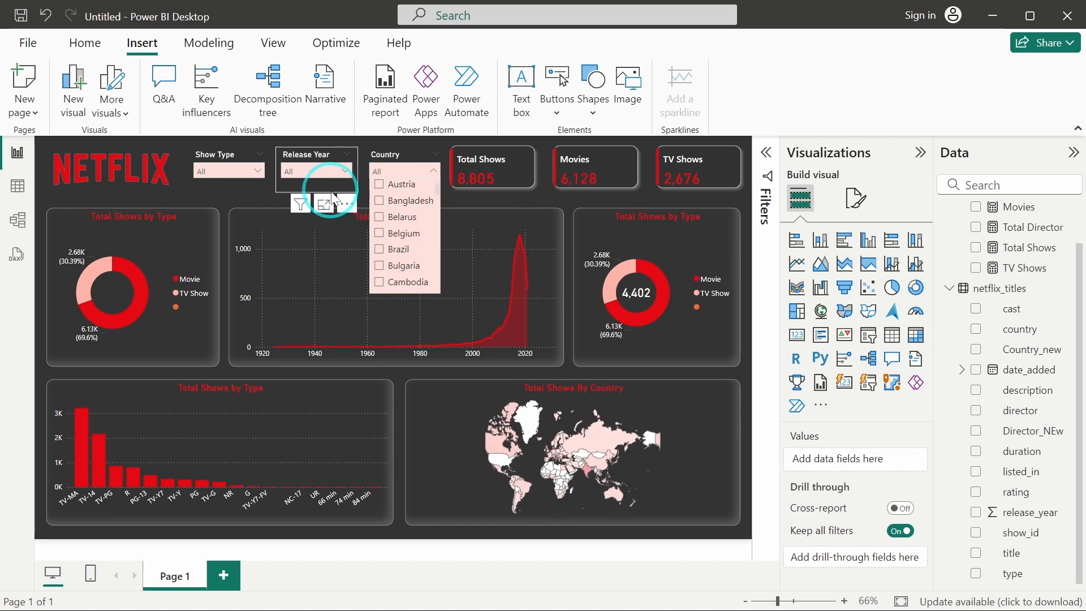
click(258, 196)
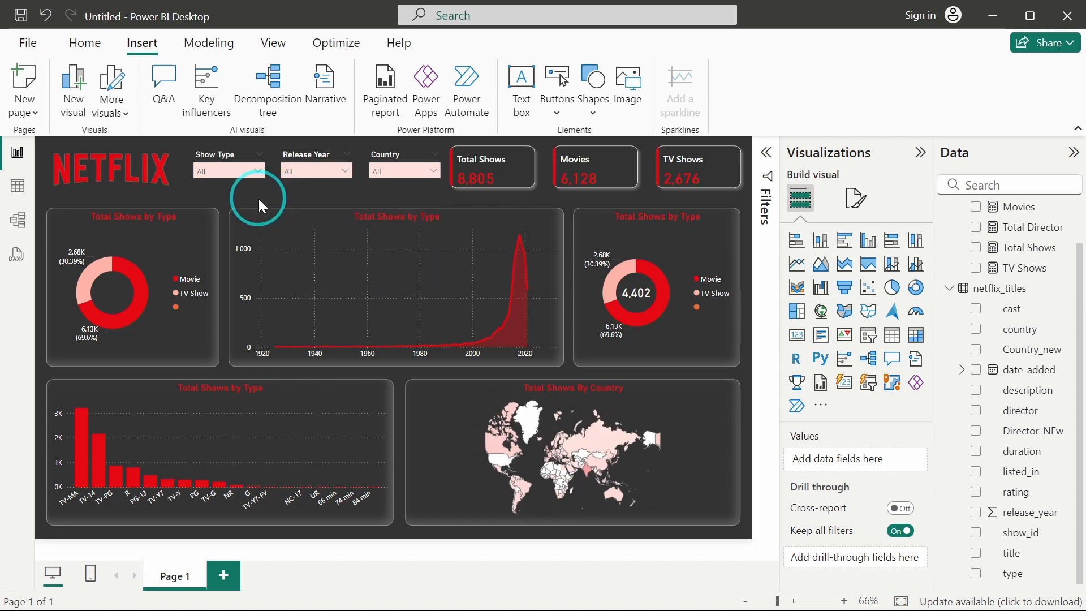
Rename the left donut chart's legend field to Show Type and its values field to Total Shows.
click(135, 267)
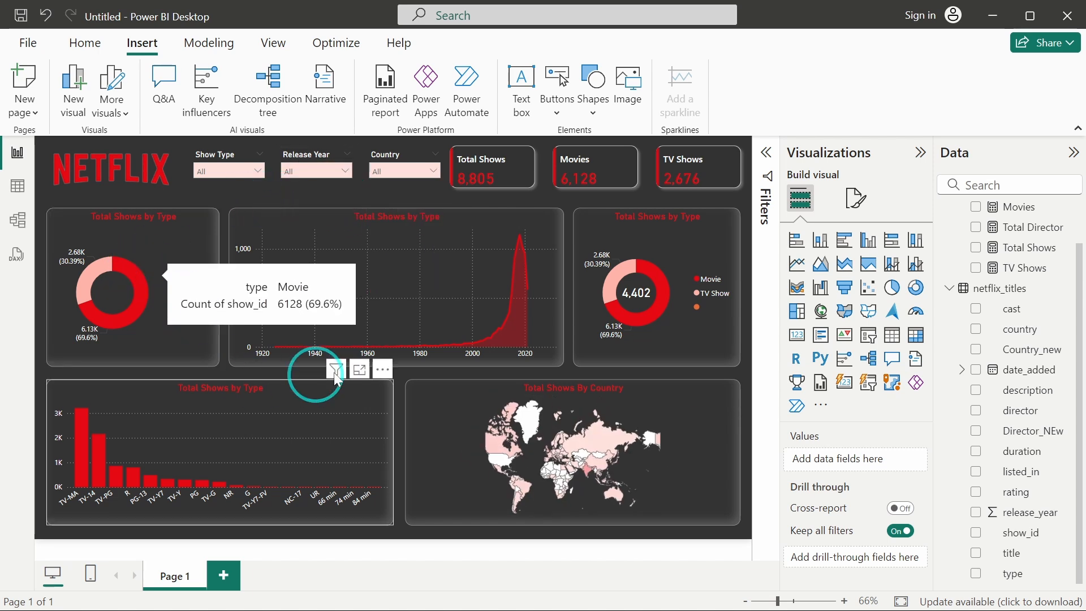
click(162, 271)
click(820, 460)
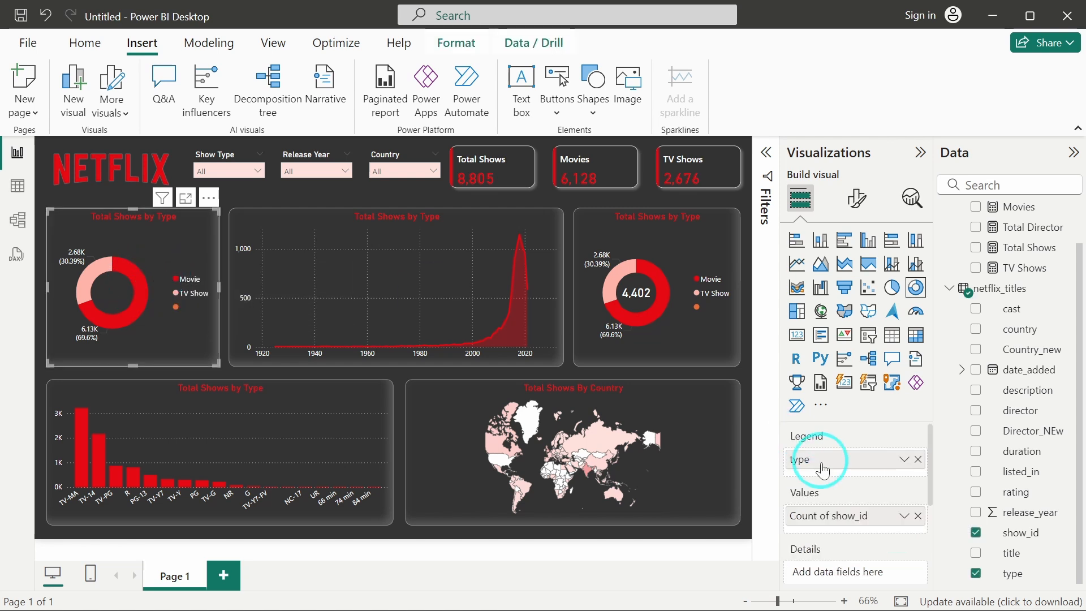
double_click(815, 458)
text(S)
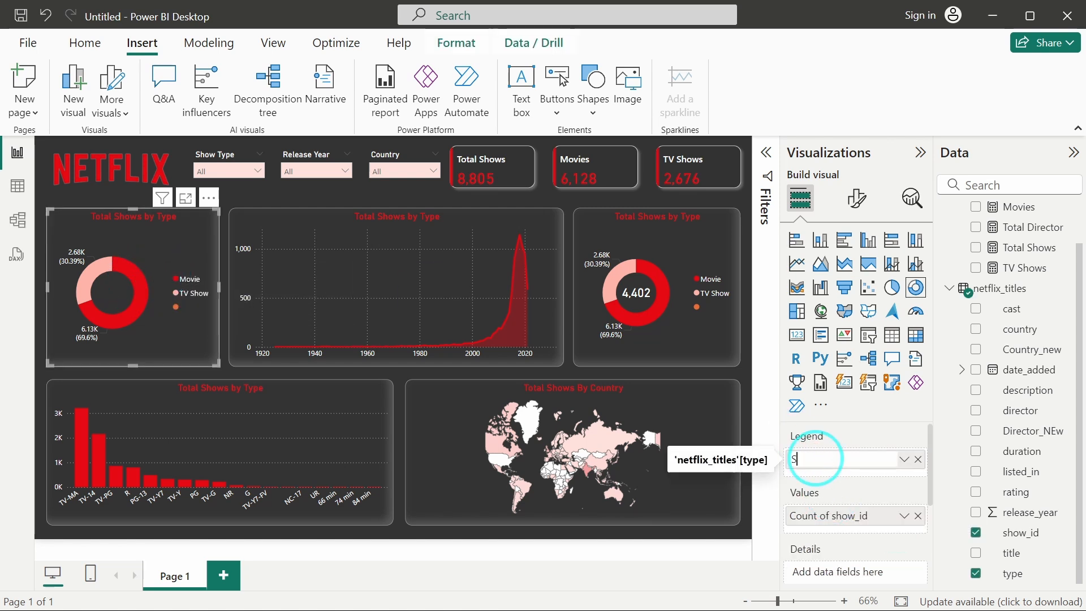
text(how Type)
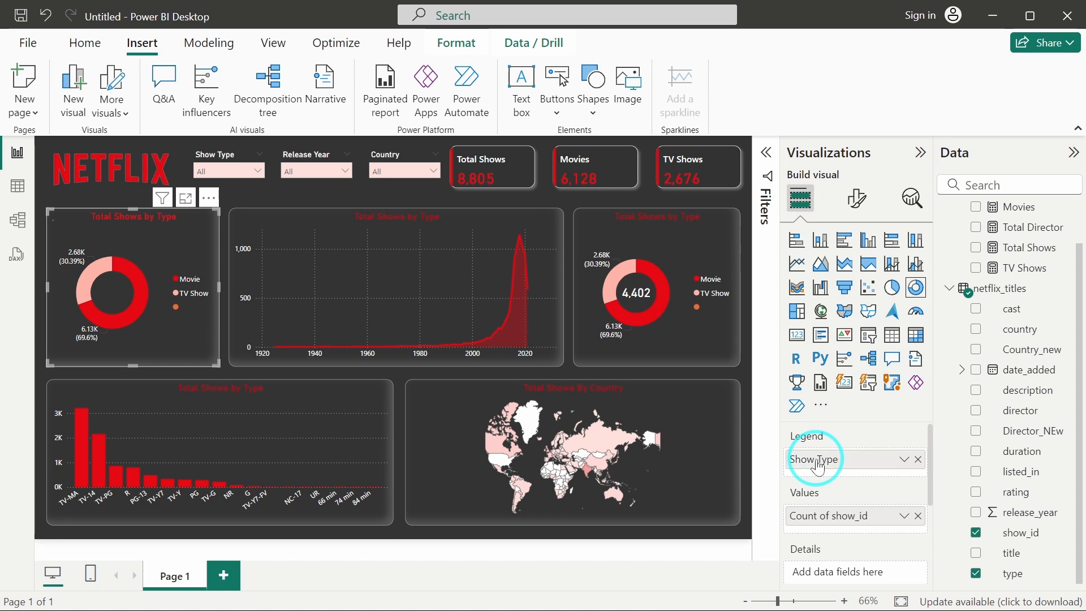
click(821, 515)
double_click(821, 515)
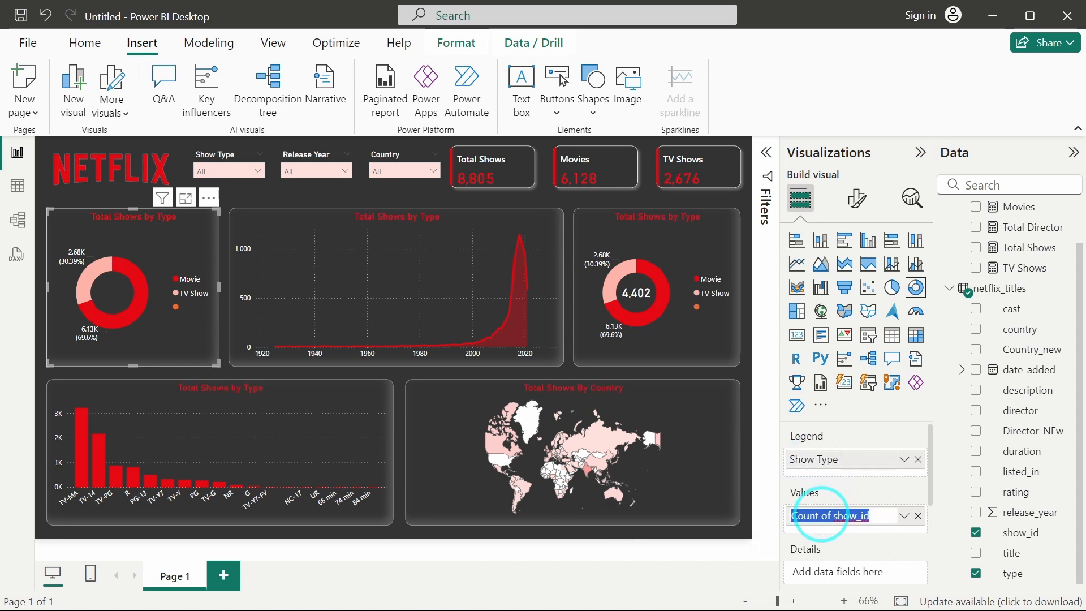
text(Total Sh)
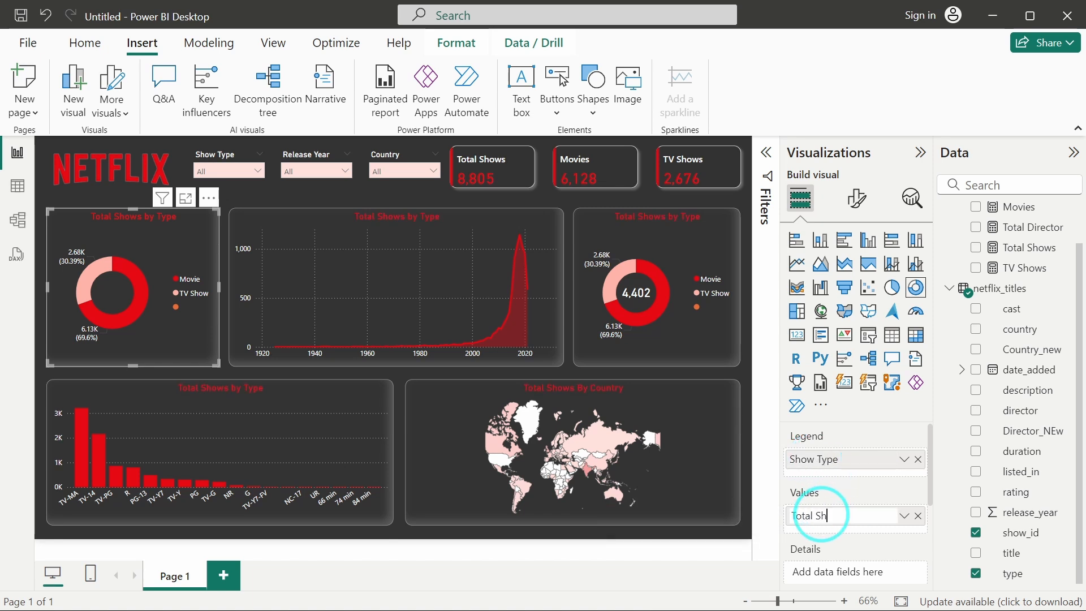
text(ows)
key(Return)
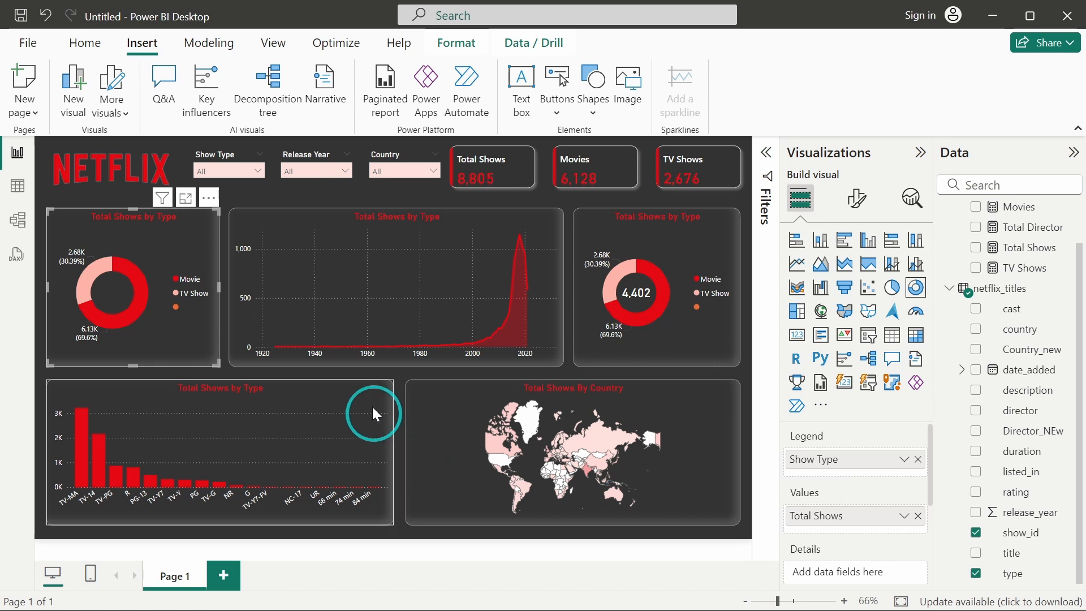
Rename the area chart's X-axis field to Release Year and its Y-axis field to Total Shows.
click(374, 310)
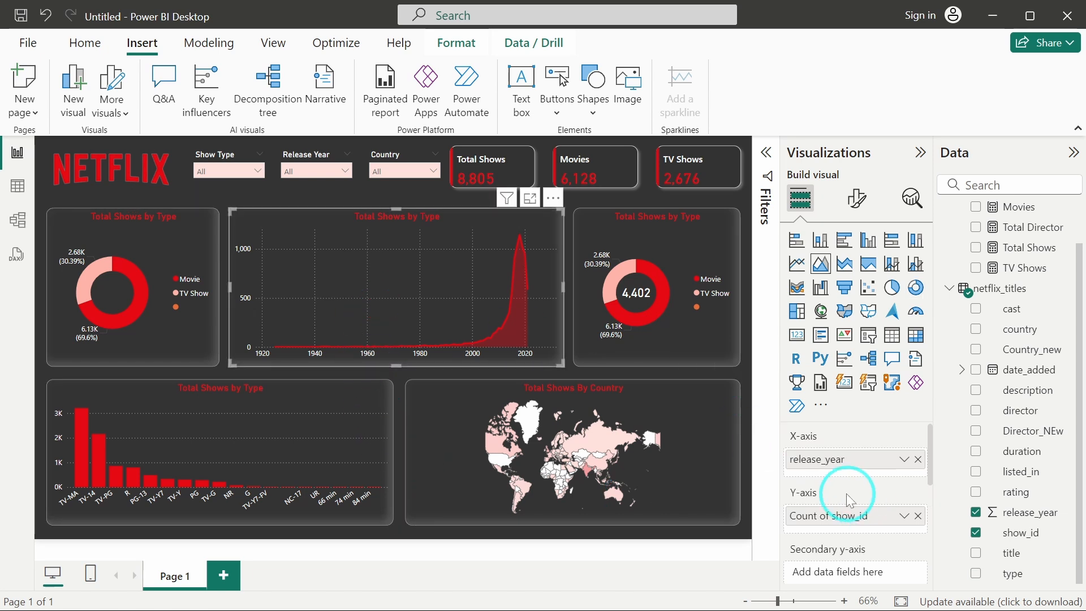
double_click(828, 466)
text(Release )
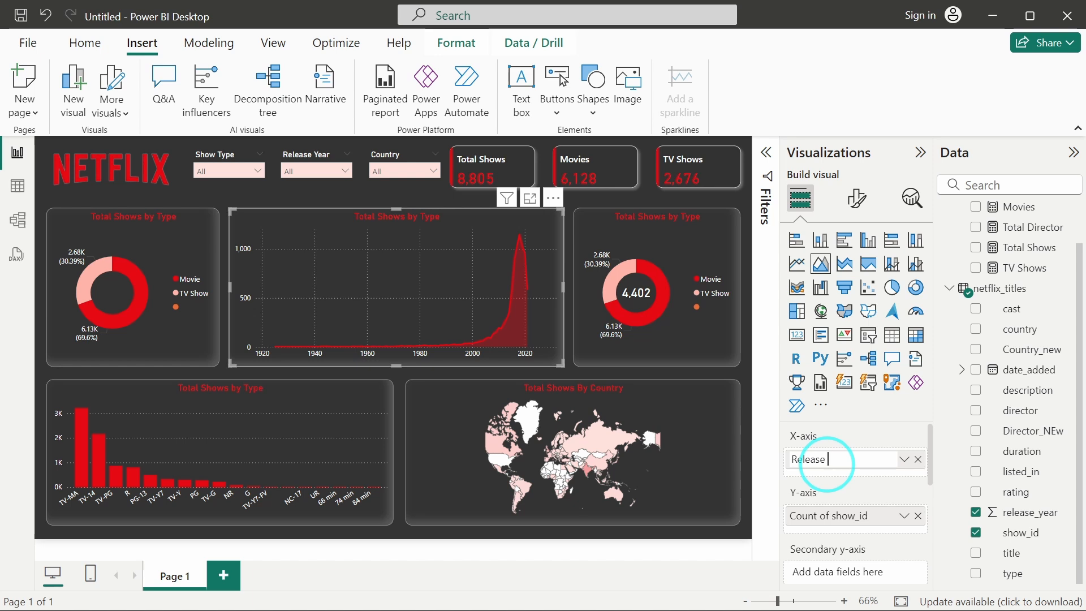
text(Year)
key(Return)
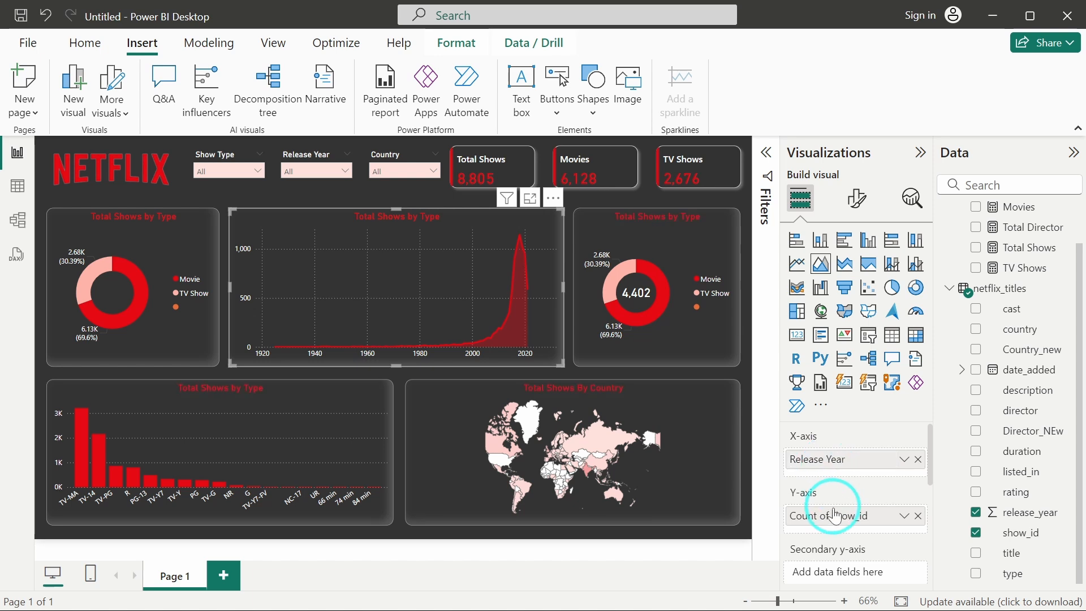
double_click(830, 518)
text(Total Shows)
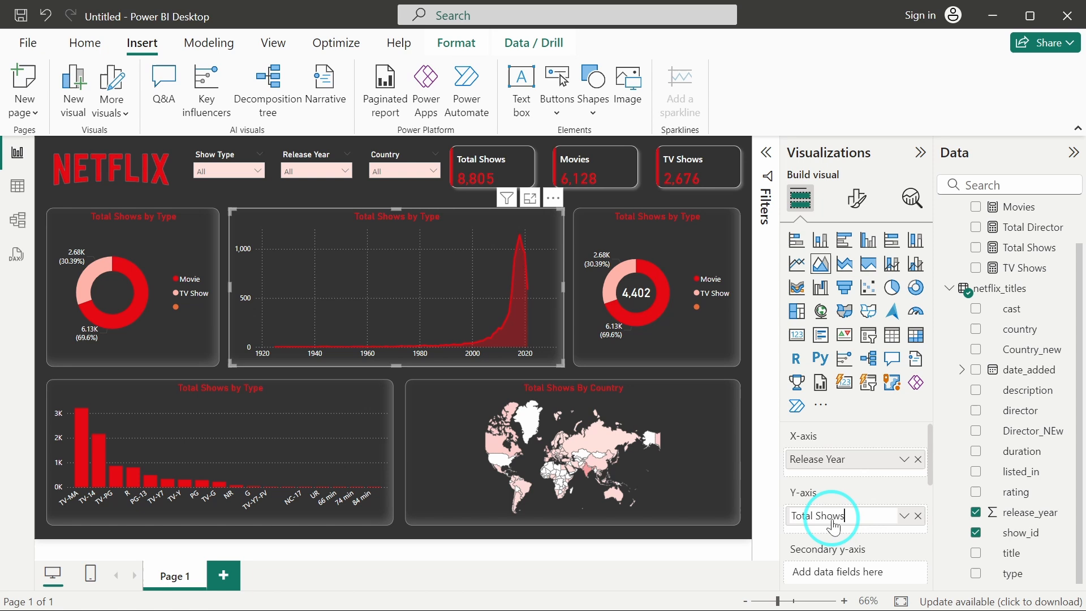
key(Return)
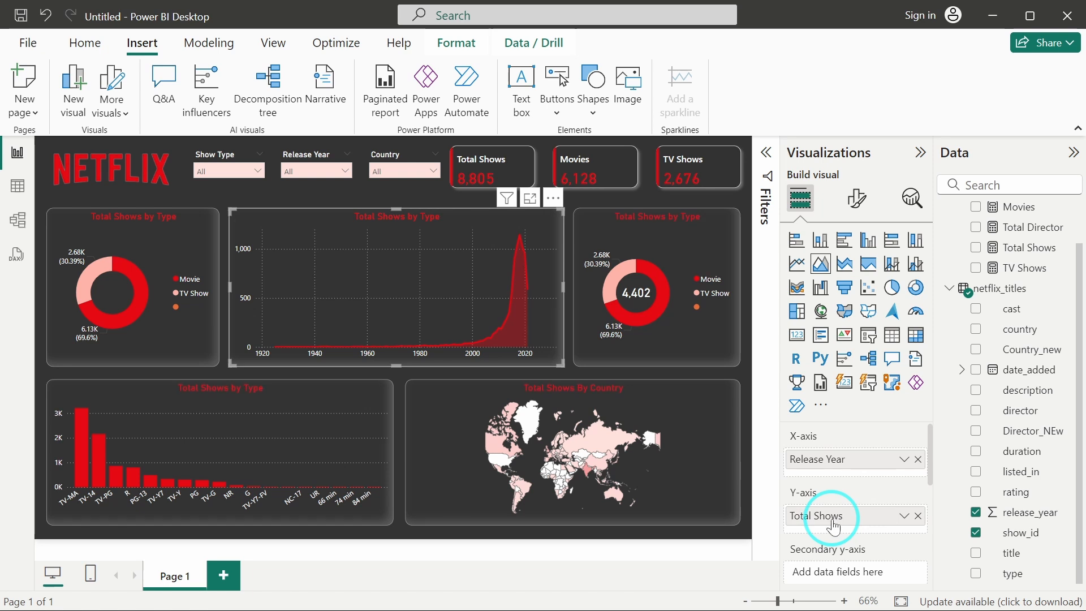
Rename the country map's location field to Country and its color saturation field to Total Shows.
click(682, 338)
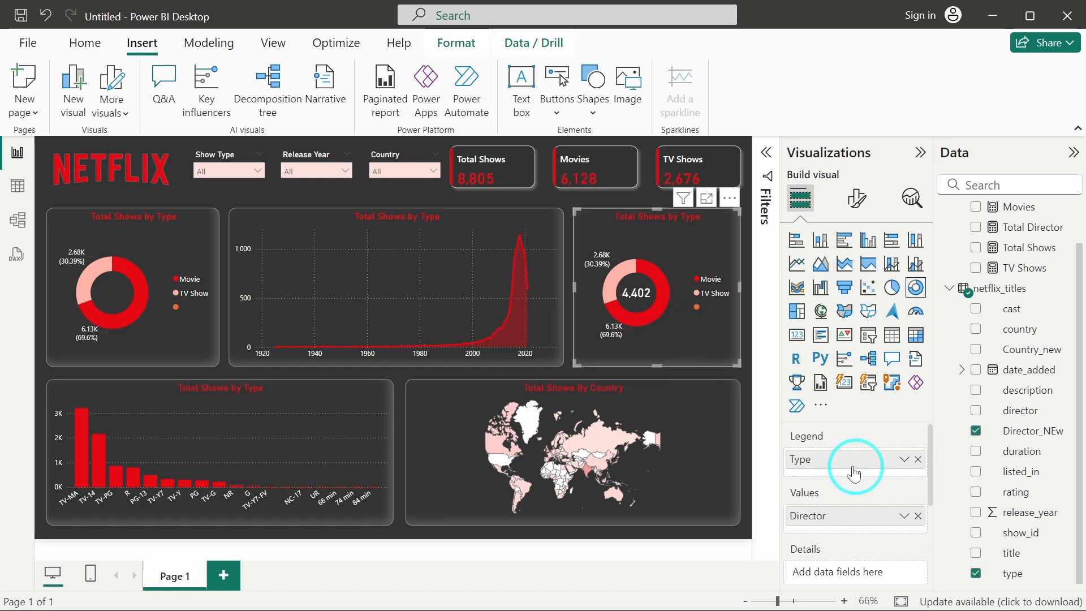
click(686, 393)
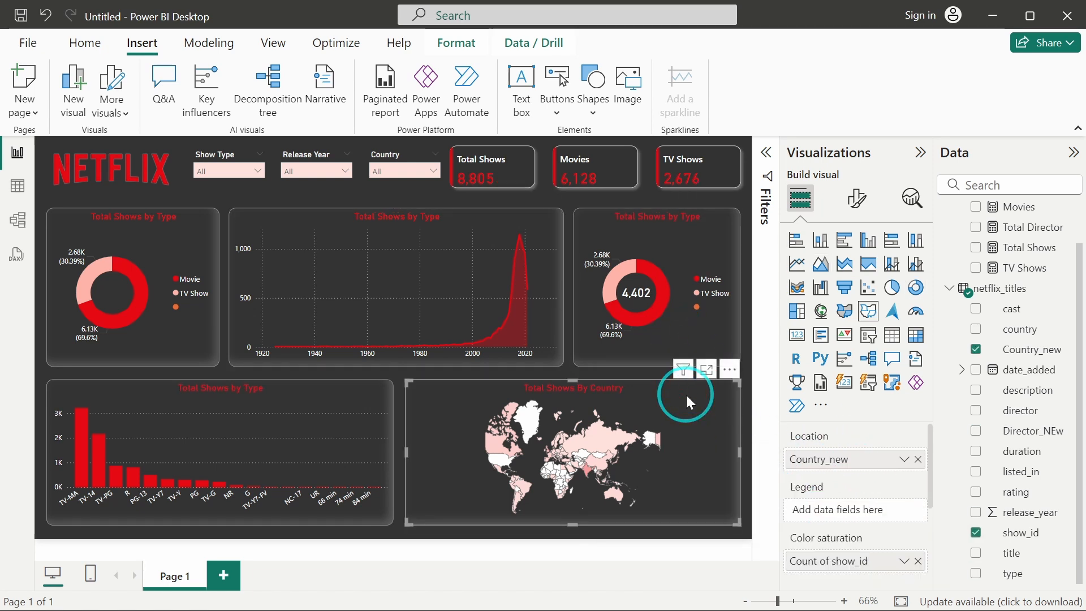
double_click(845, 457)
click(843, 455)
key(BackSpace)
key(BackSpace)
key(BackSpace)
key(BackSpace)
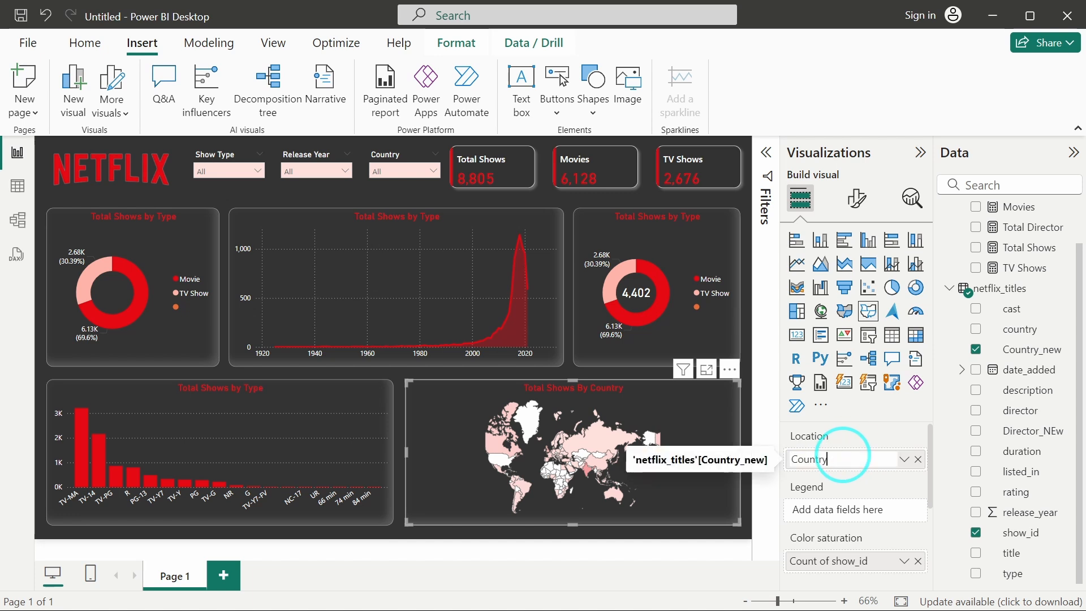
key(Return)
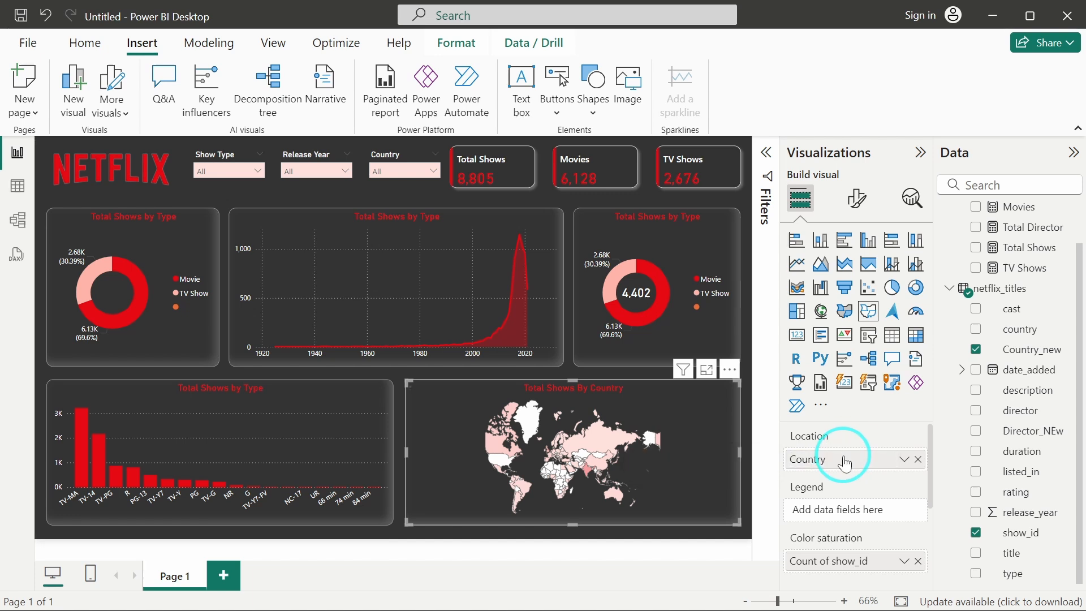
double_click(815, 562)
text(Total Shows)
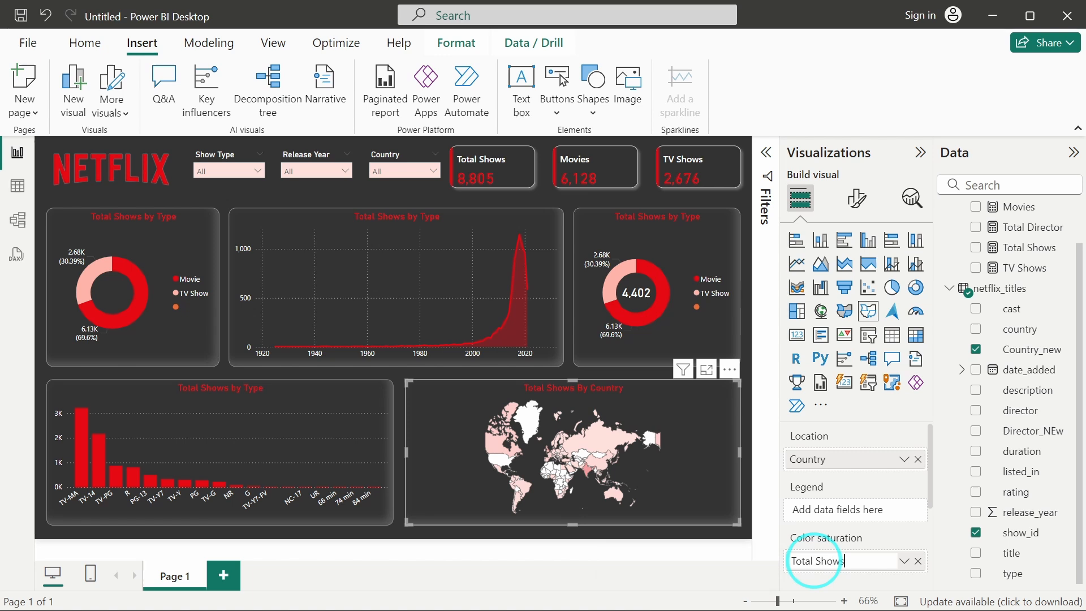
key(Return)
Rename the column chart's X-axis field to Rating and its Y-axis field to Total Shows.
click(347, 432)
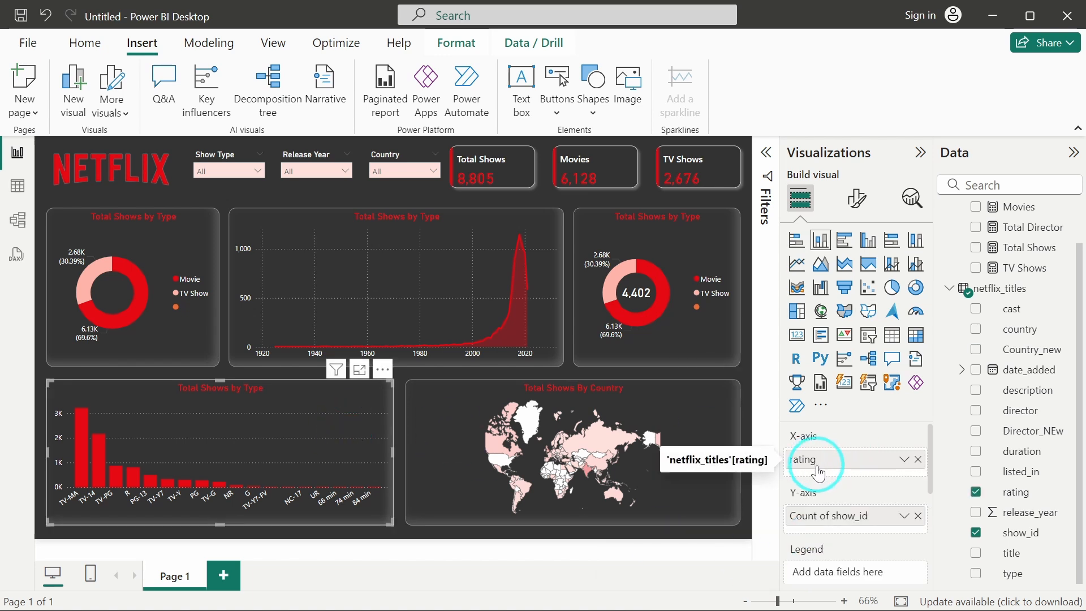
click(819, 467)
double_click(818, 463)
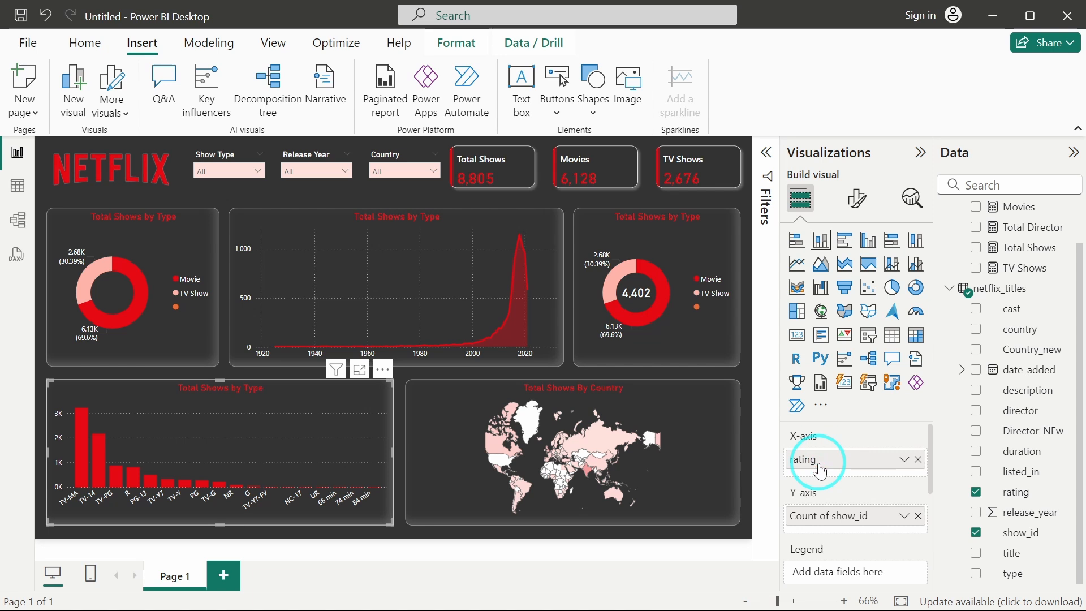
click(818, 463)
key(Delete)
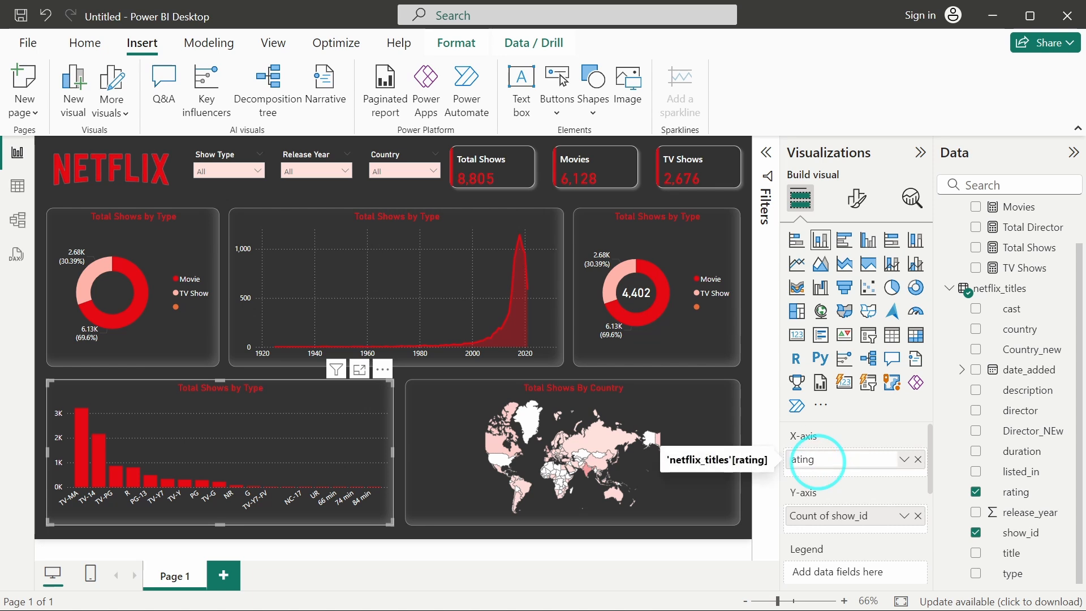
text(R)
key(Return)
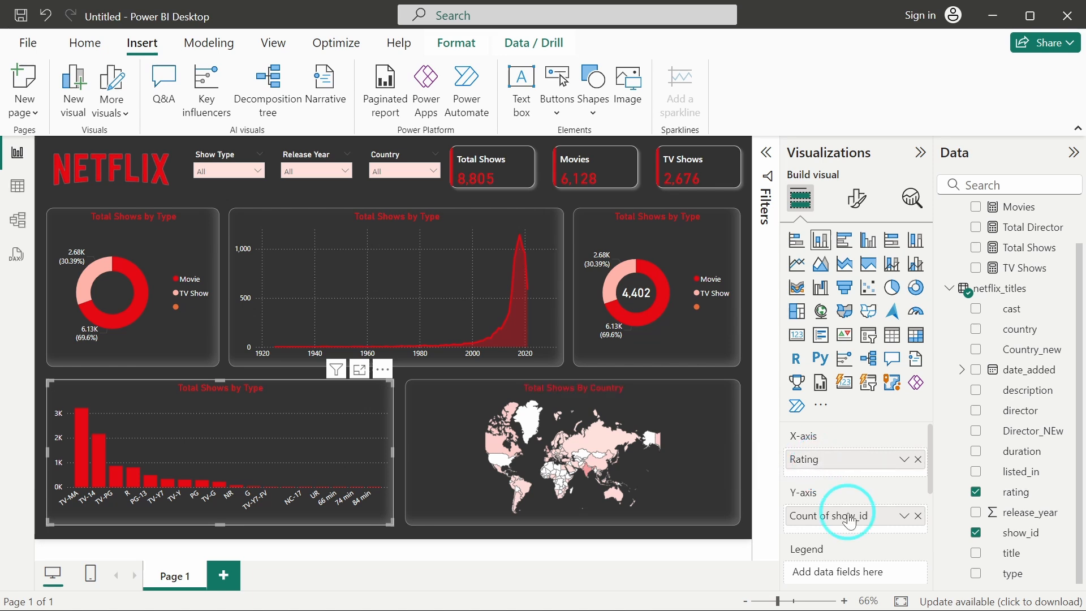
double_click(817, 515)
text(To)
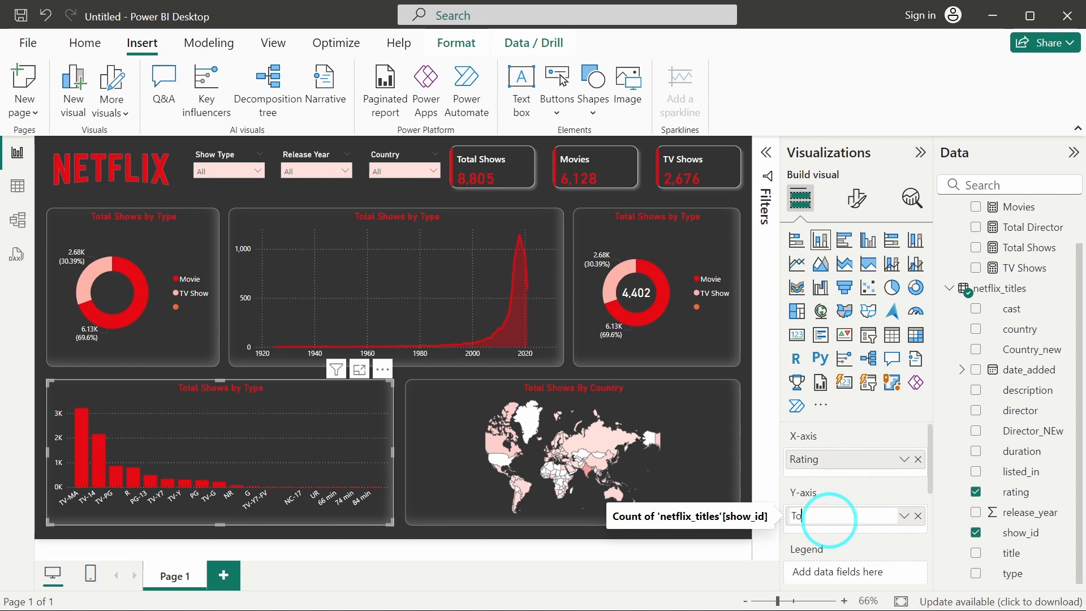
text(tal Shows)
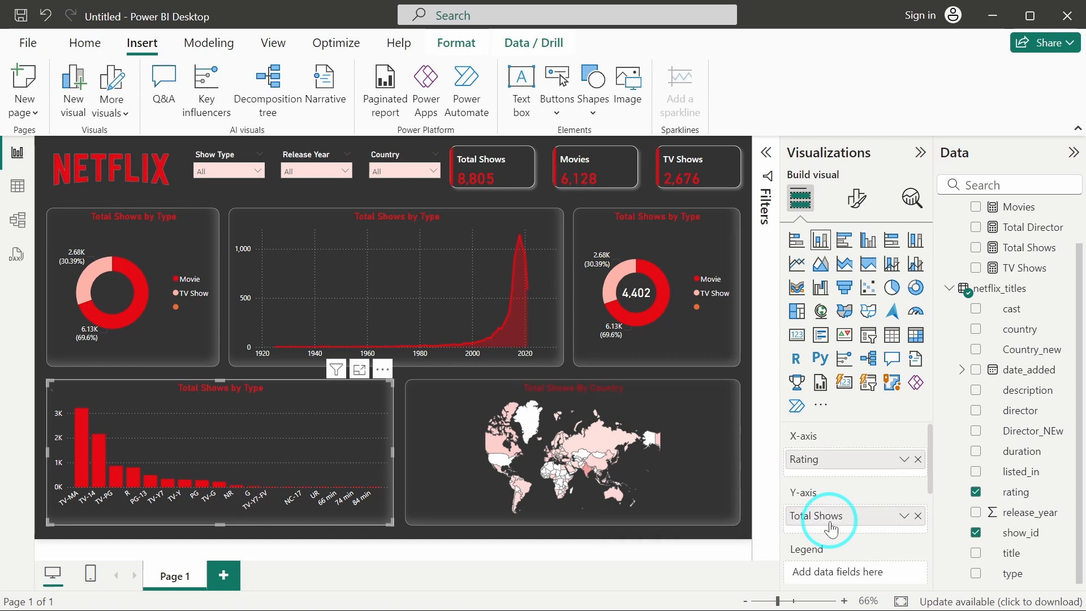
key(Return)
click(489, 372)
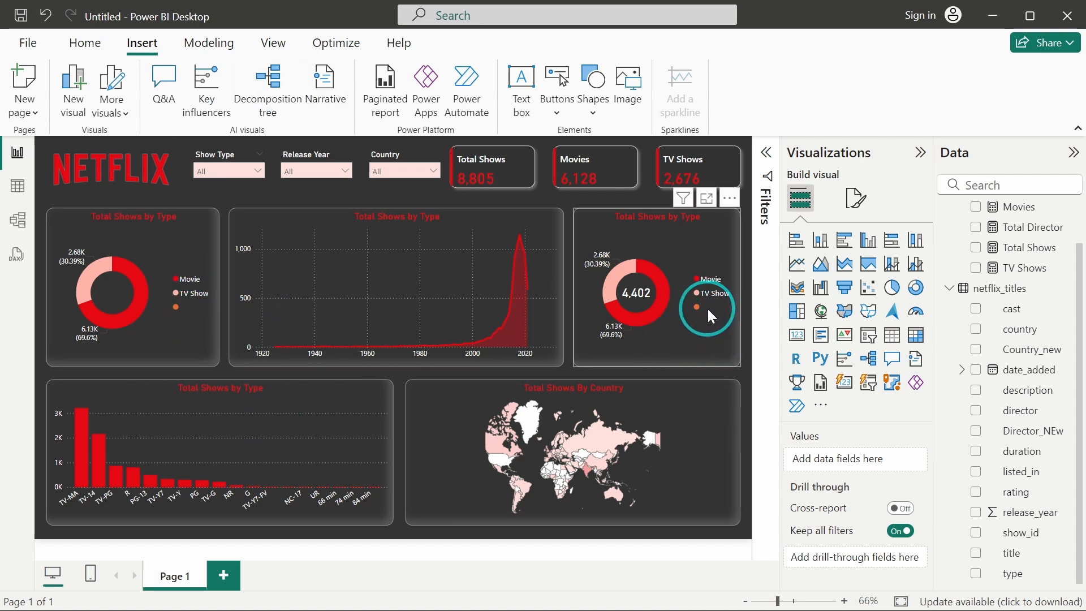
Open the Show Type, Release Year and Country slicer lists to inspect their entries.
click(259, 171)
click(315, 169)
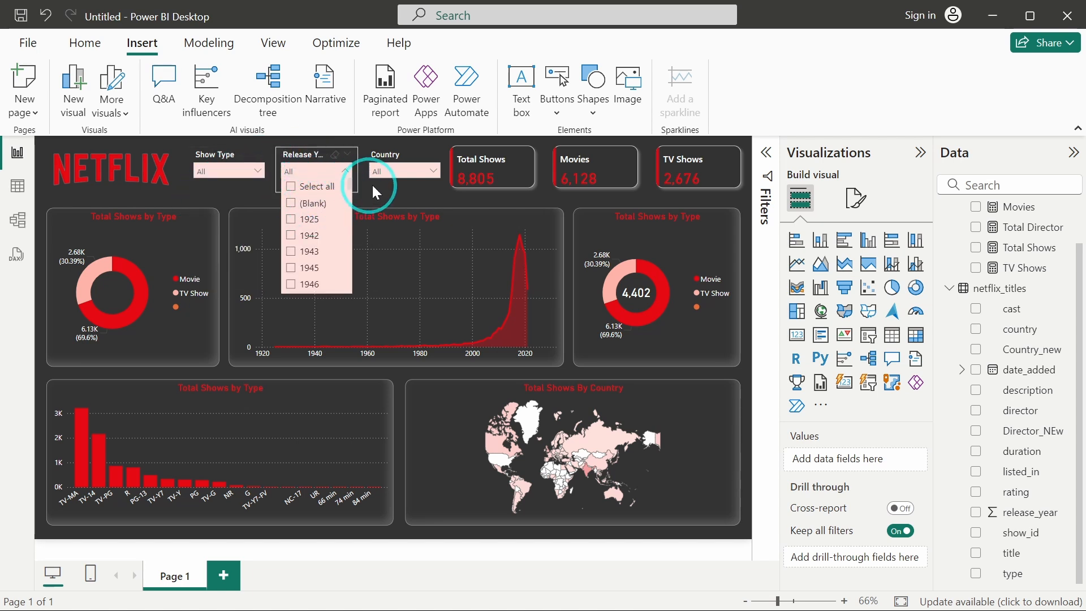
click(387, 172)
scroll(394, 222, up, 2)
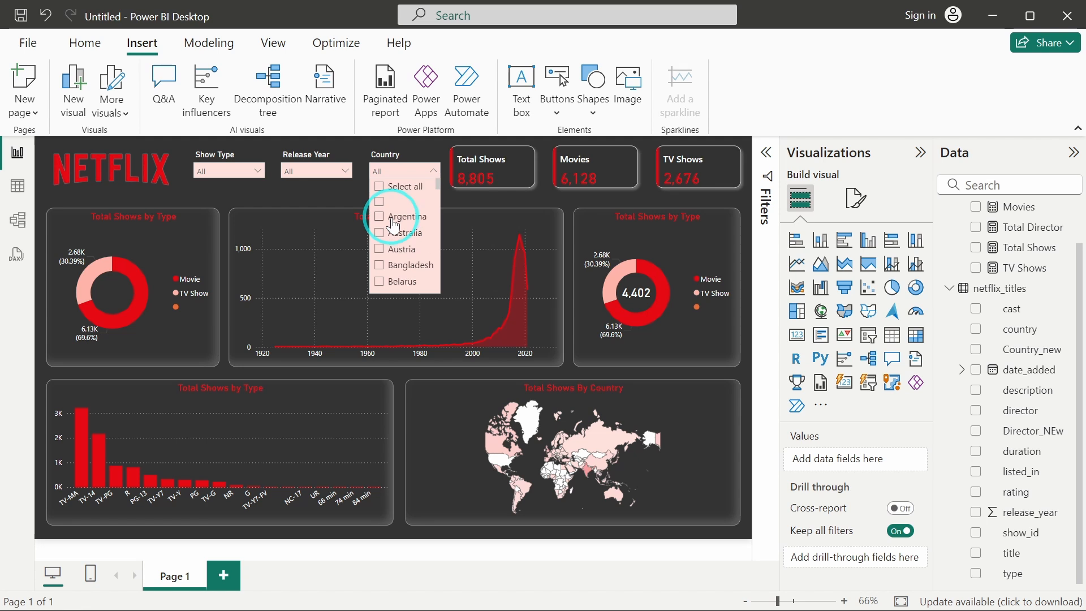
click(316, 201)
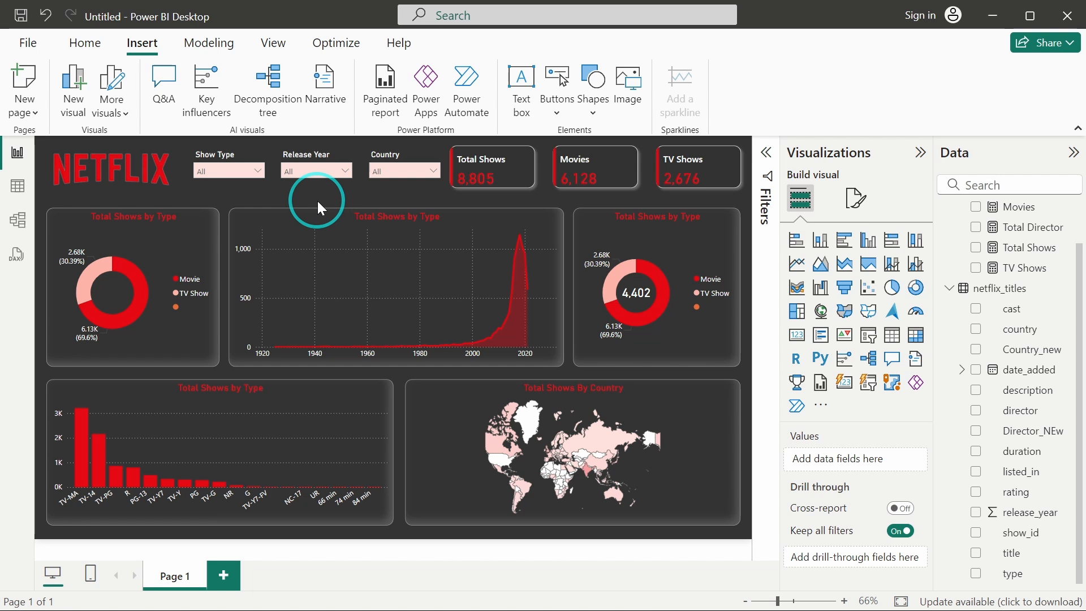
Add an all-pages filter on type that excludes the blank value.
click(766, 153)
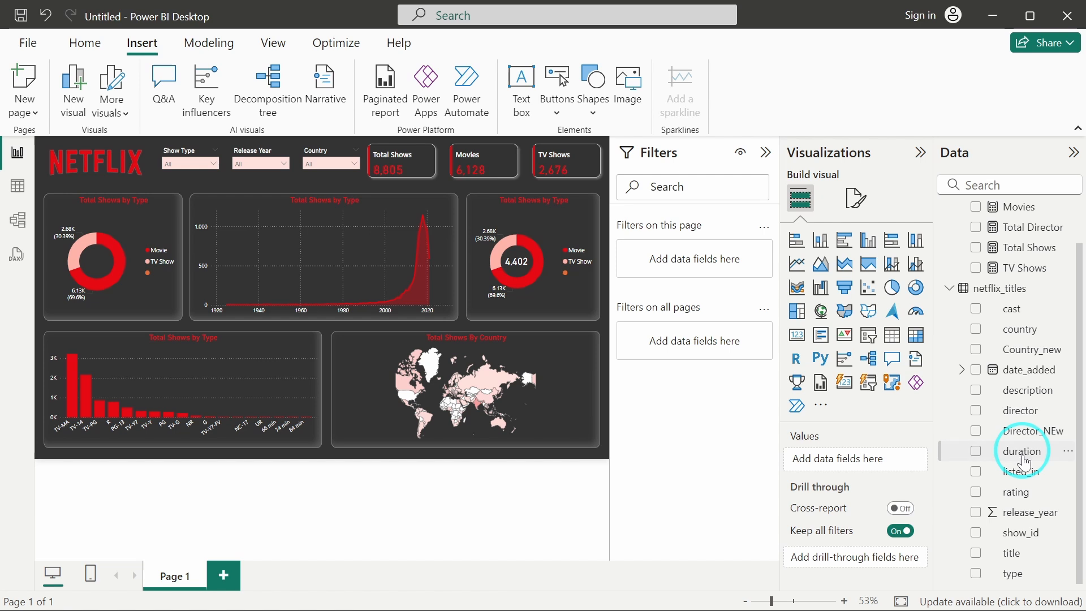
drag(1013, 574, 726, 356)
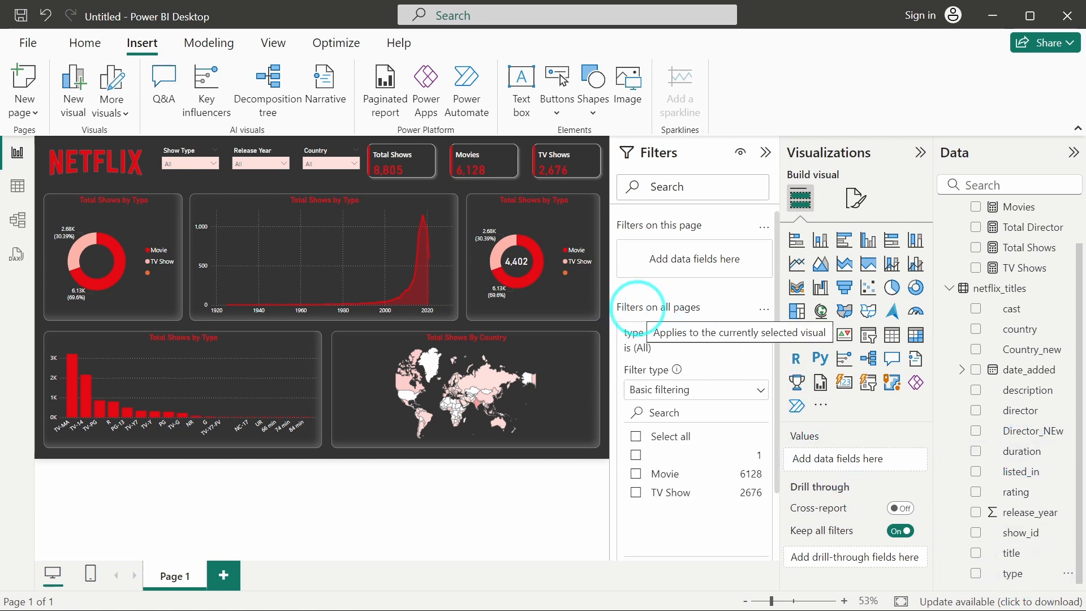
click(657, 436)
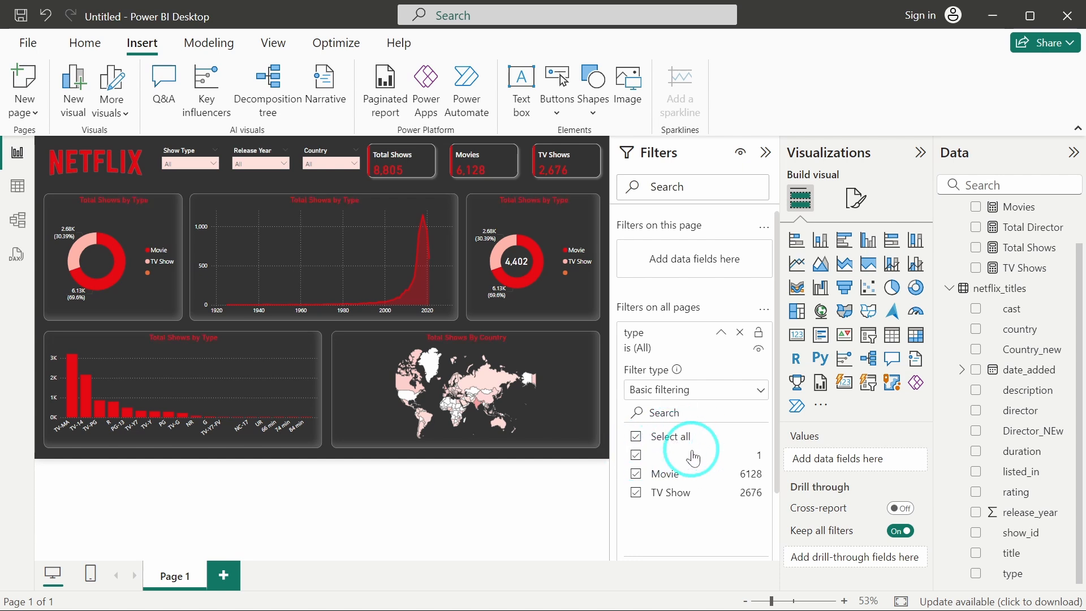
click(634, 456)
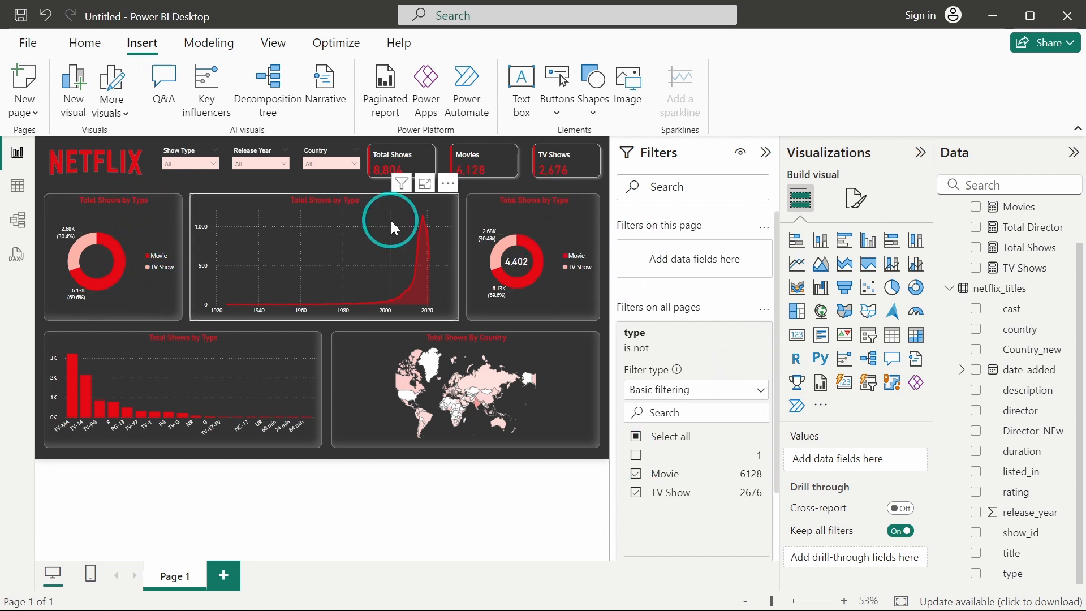
click(722, 335)
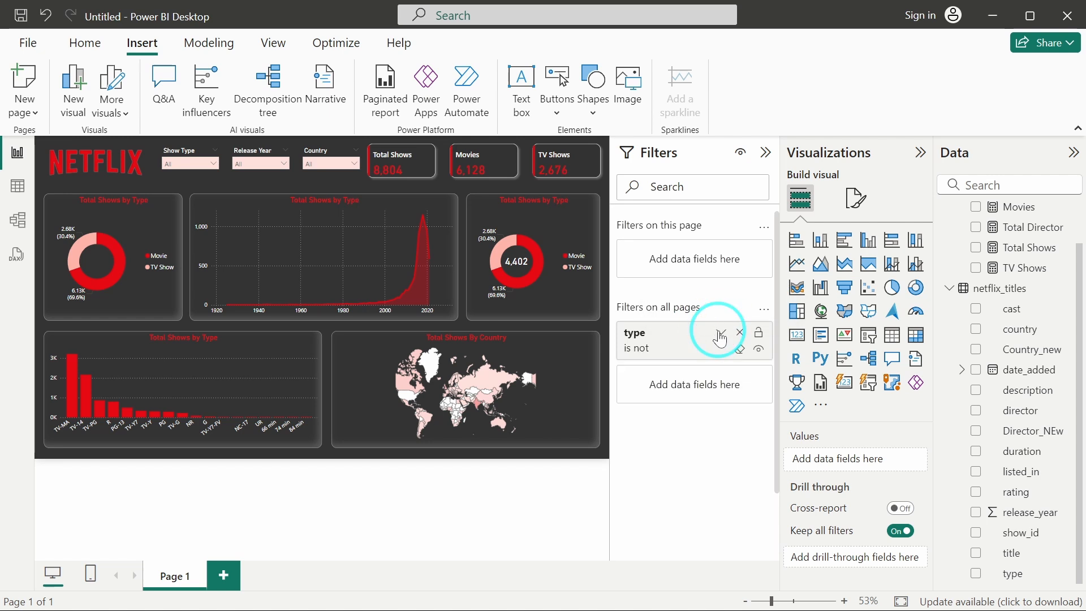
Add an all-pages filter on release_year using basic filtering with all years selected.
drag(1027, 520, 698, 368)
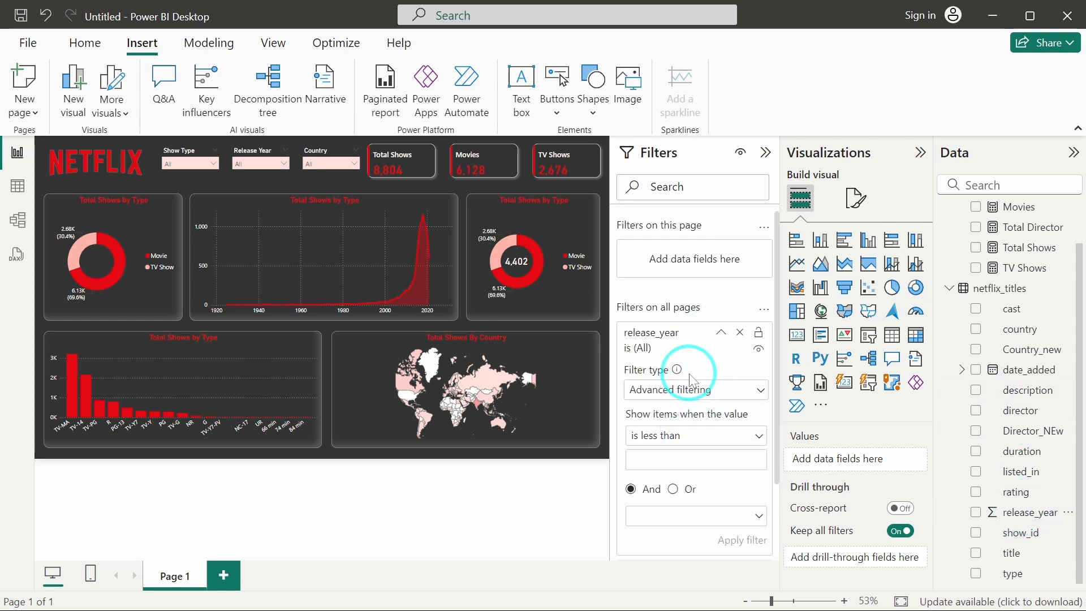
click(691, 390)
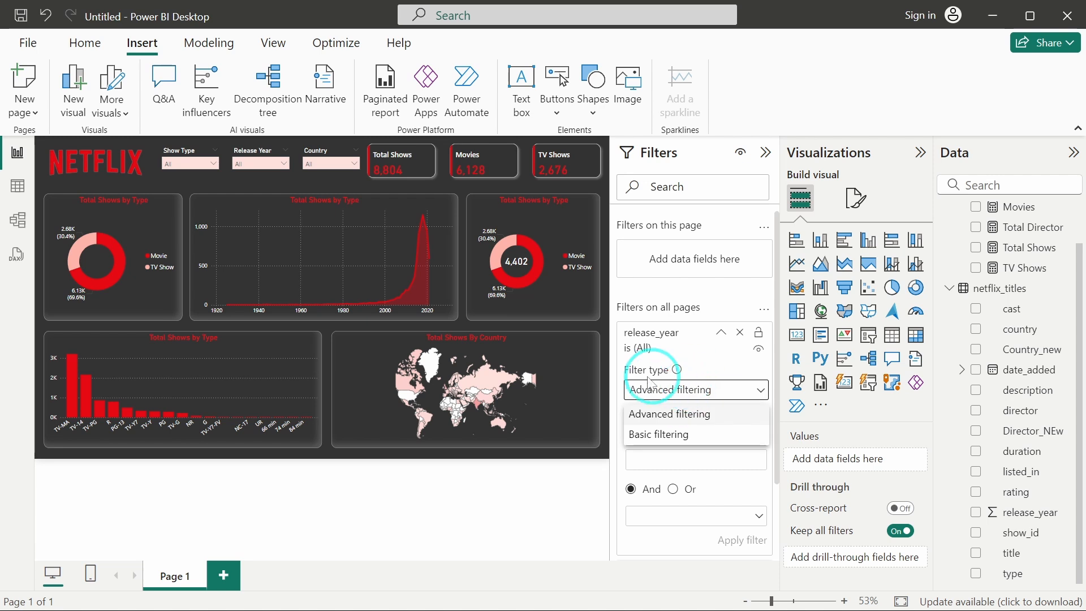
click(661, 436)
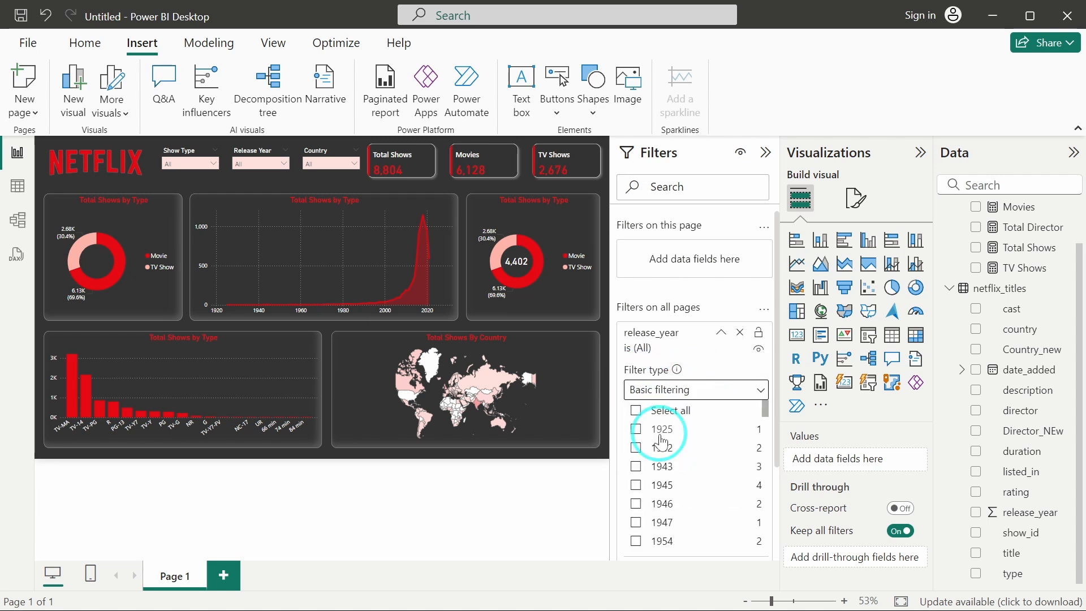
click(655, 411)
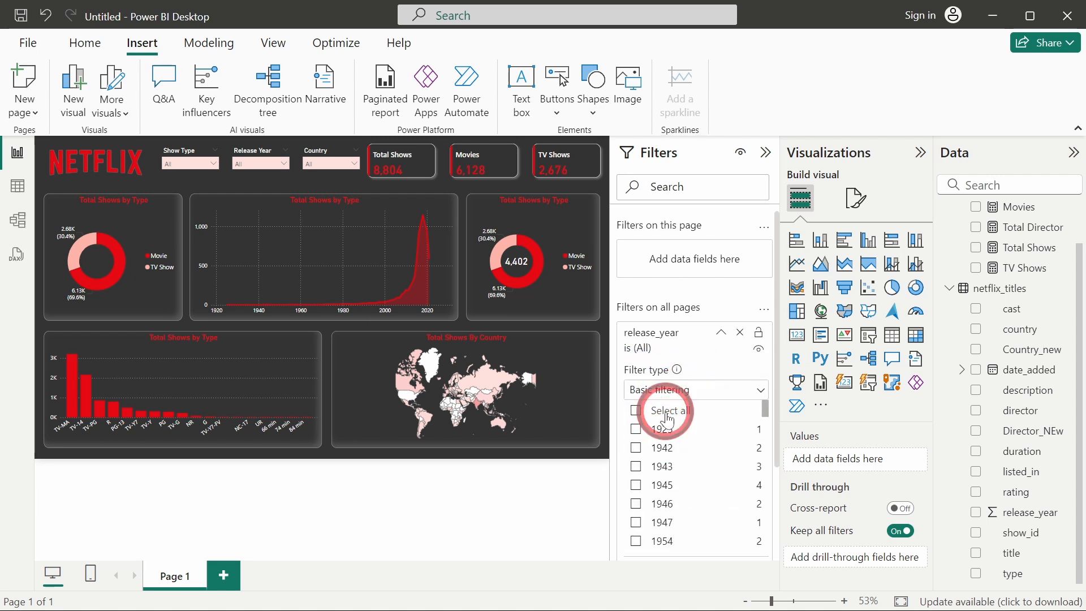
scroll(667, 419, down, 10)
scroll(668, 419, down, 5)
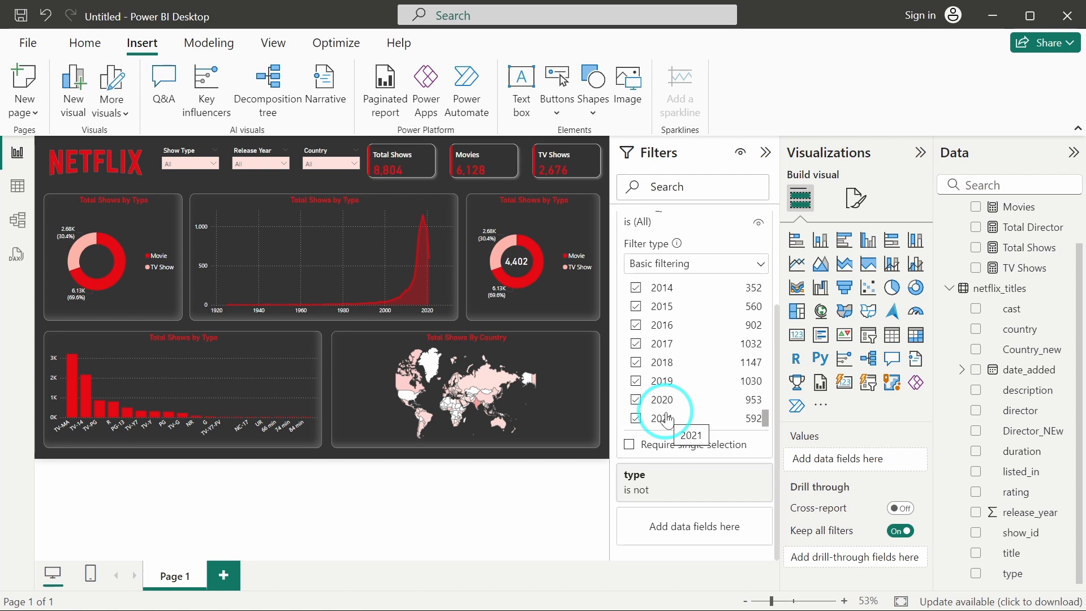
scroll(668, 418, up, 15)
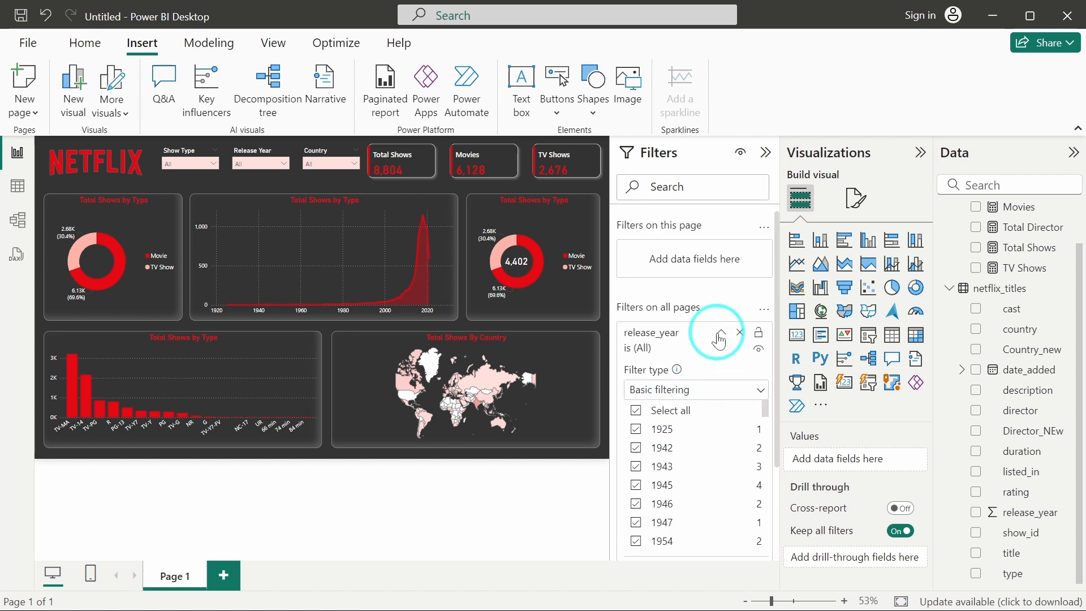
click(721, 338)
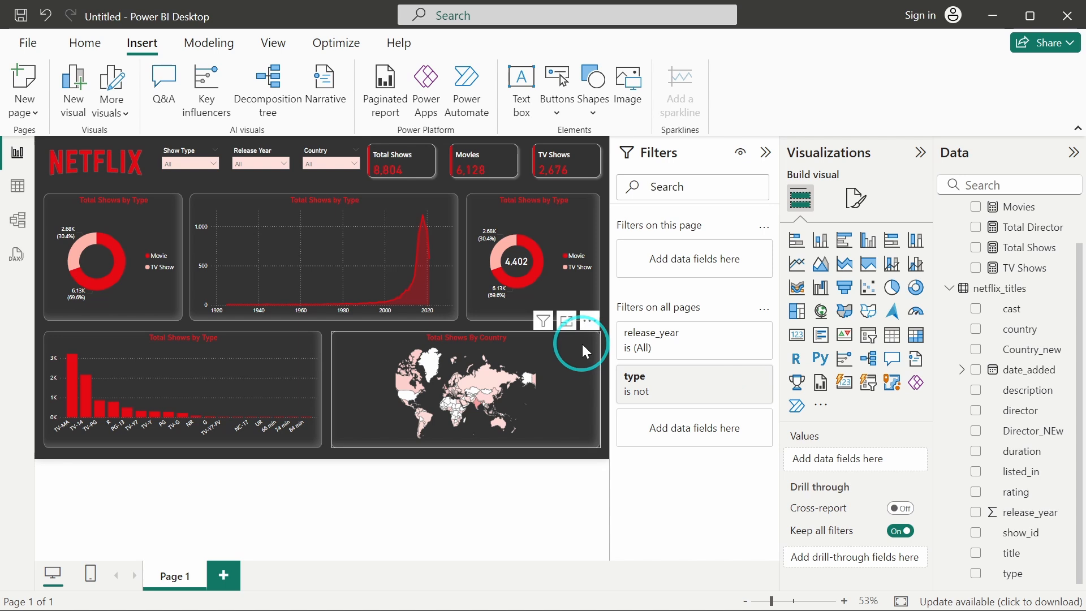
Add an all-pages filter on Country_new that excludes the blank value, then collapse the Filters pane.
click(317, 152)
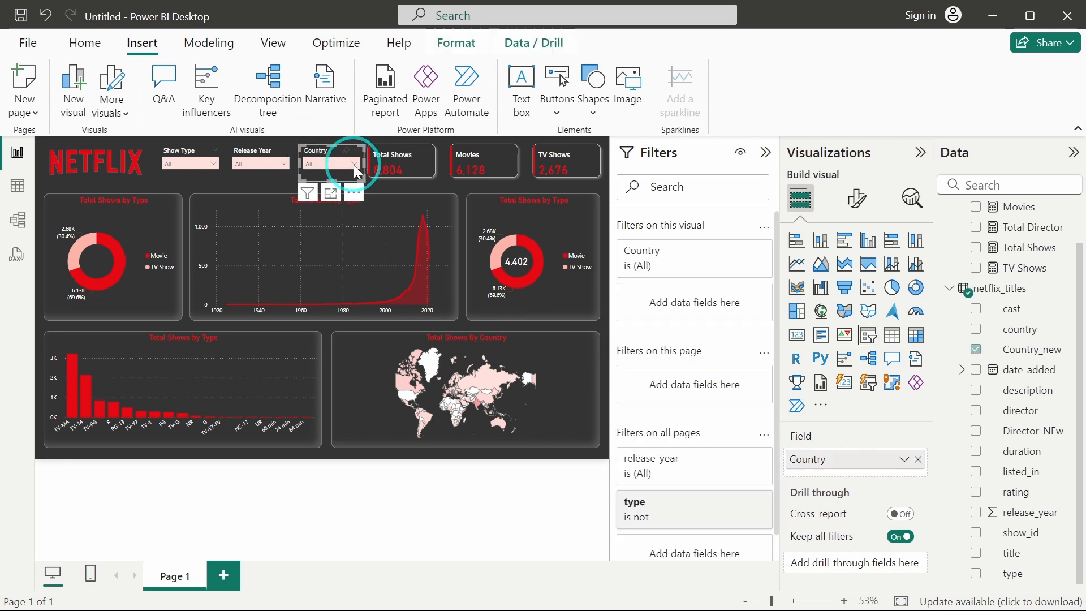
click(356, 167)
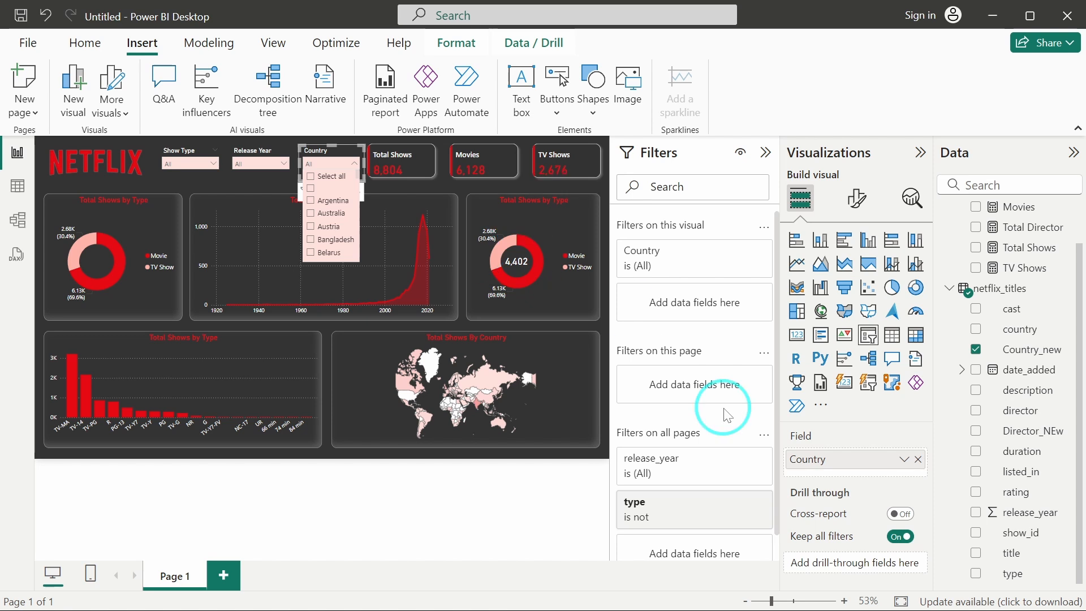
scroll(728, 416, down, 1)
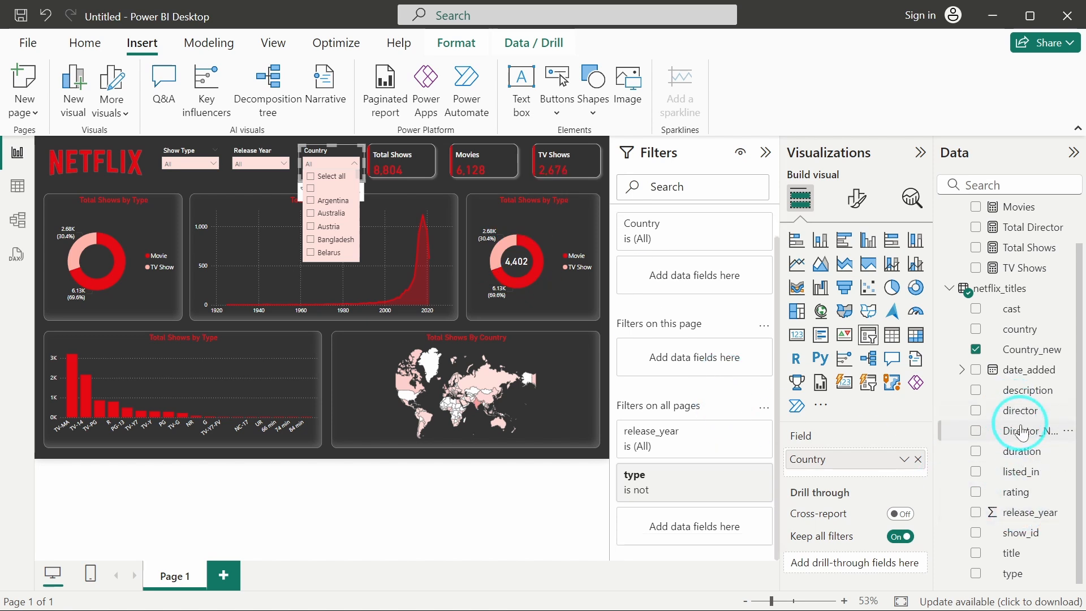
drag(1014, 351, 695, 528)
scroll(696, 449, down, 3)
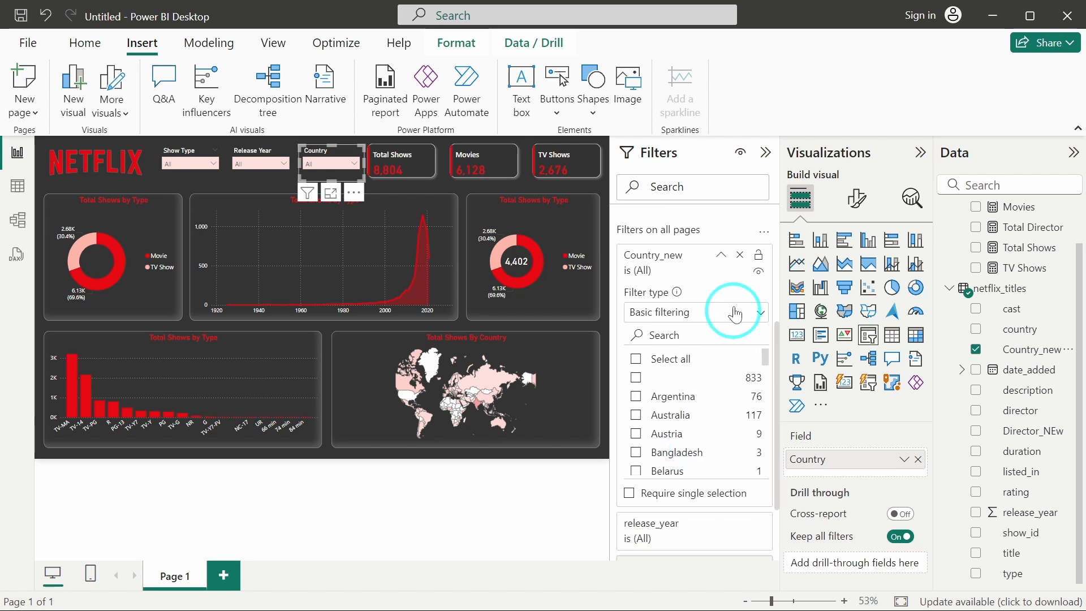
click(671, 362)
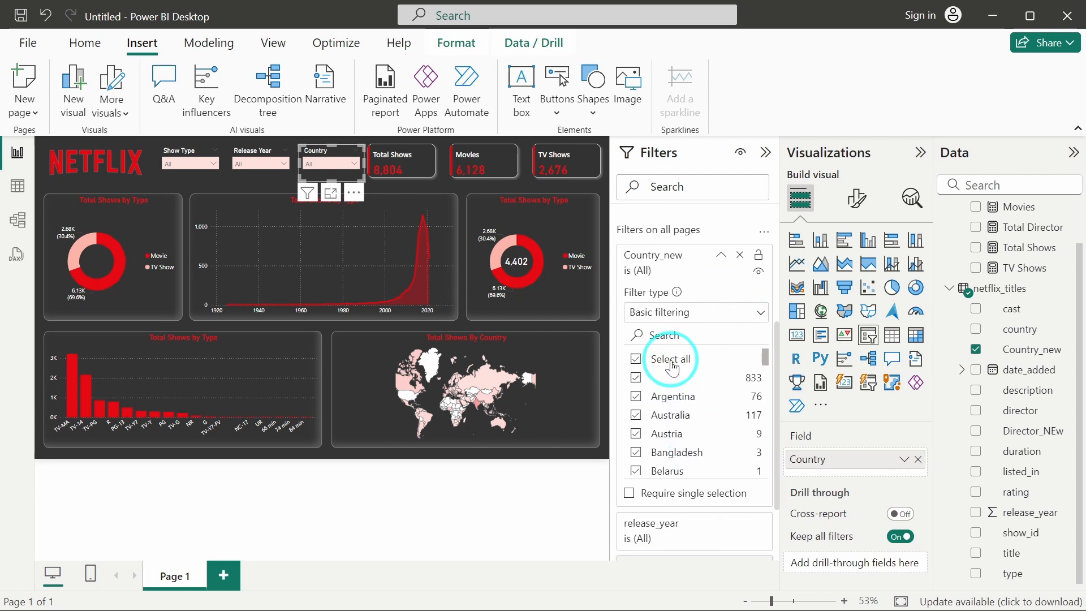
click(636, 377)
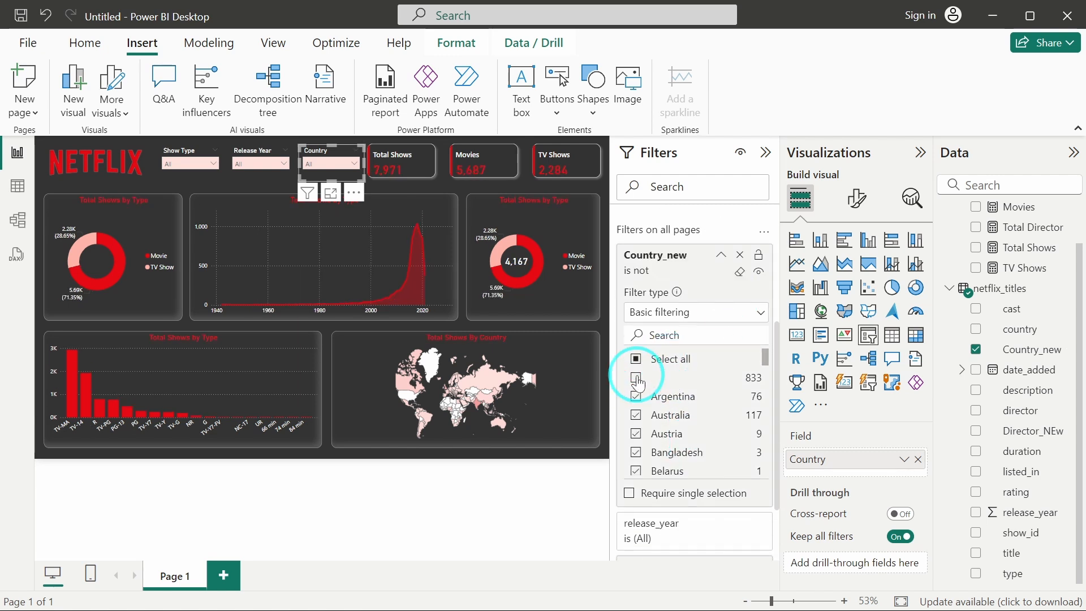
scroll(638, 383, up, 2)
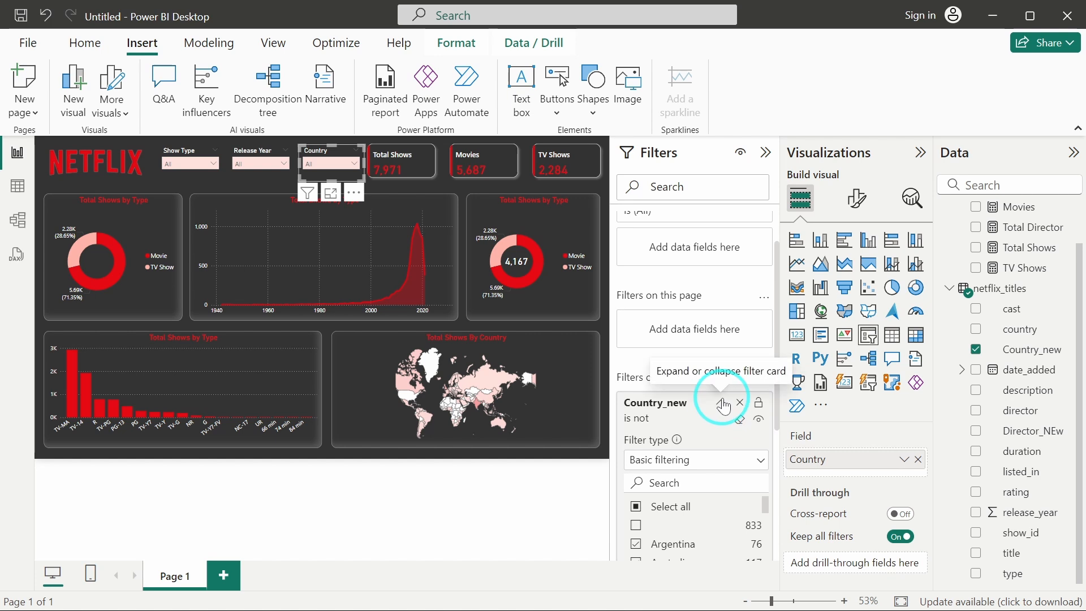
click(723, 403)
click(766, 152)
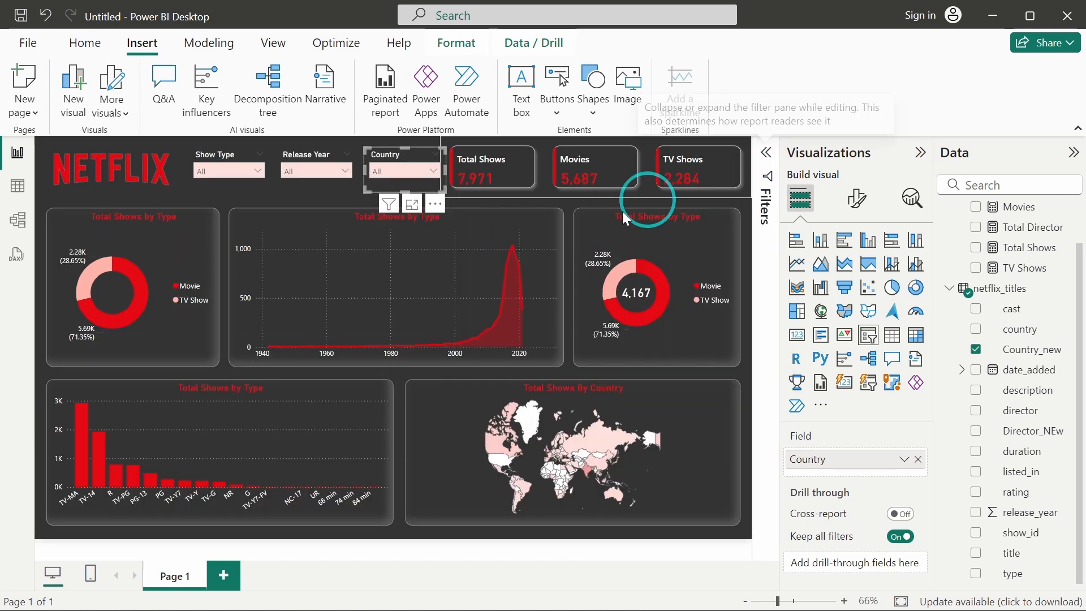
click(572, 366)
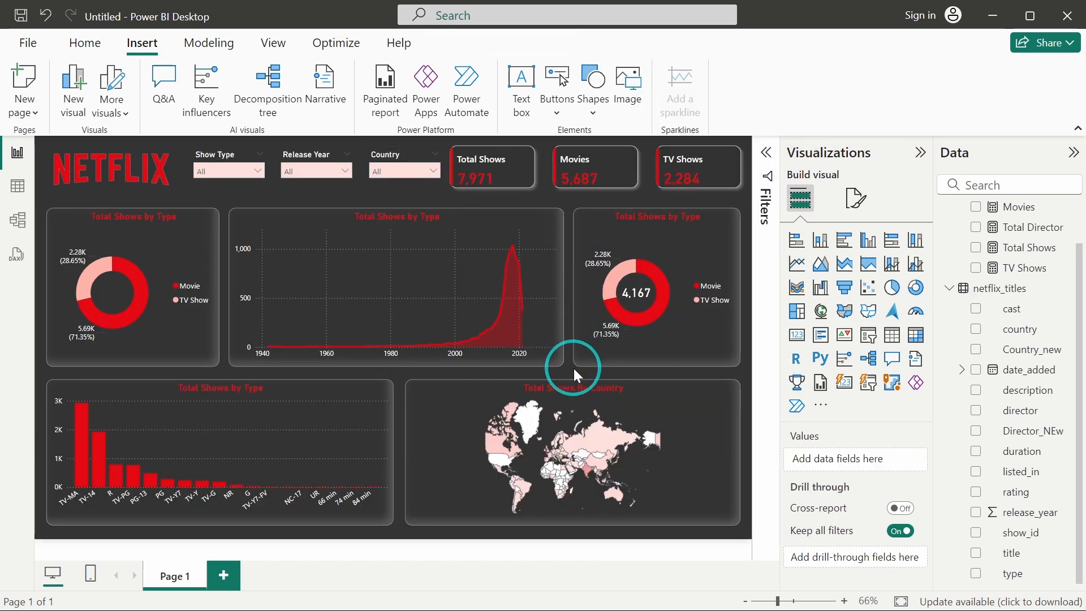